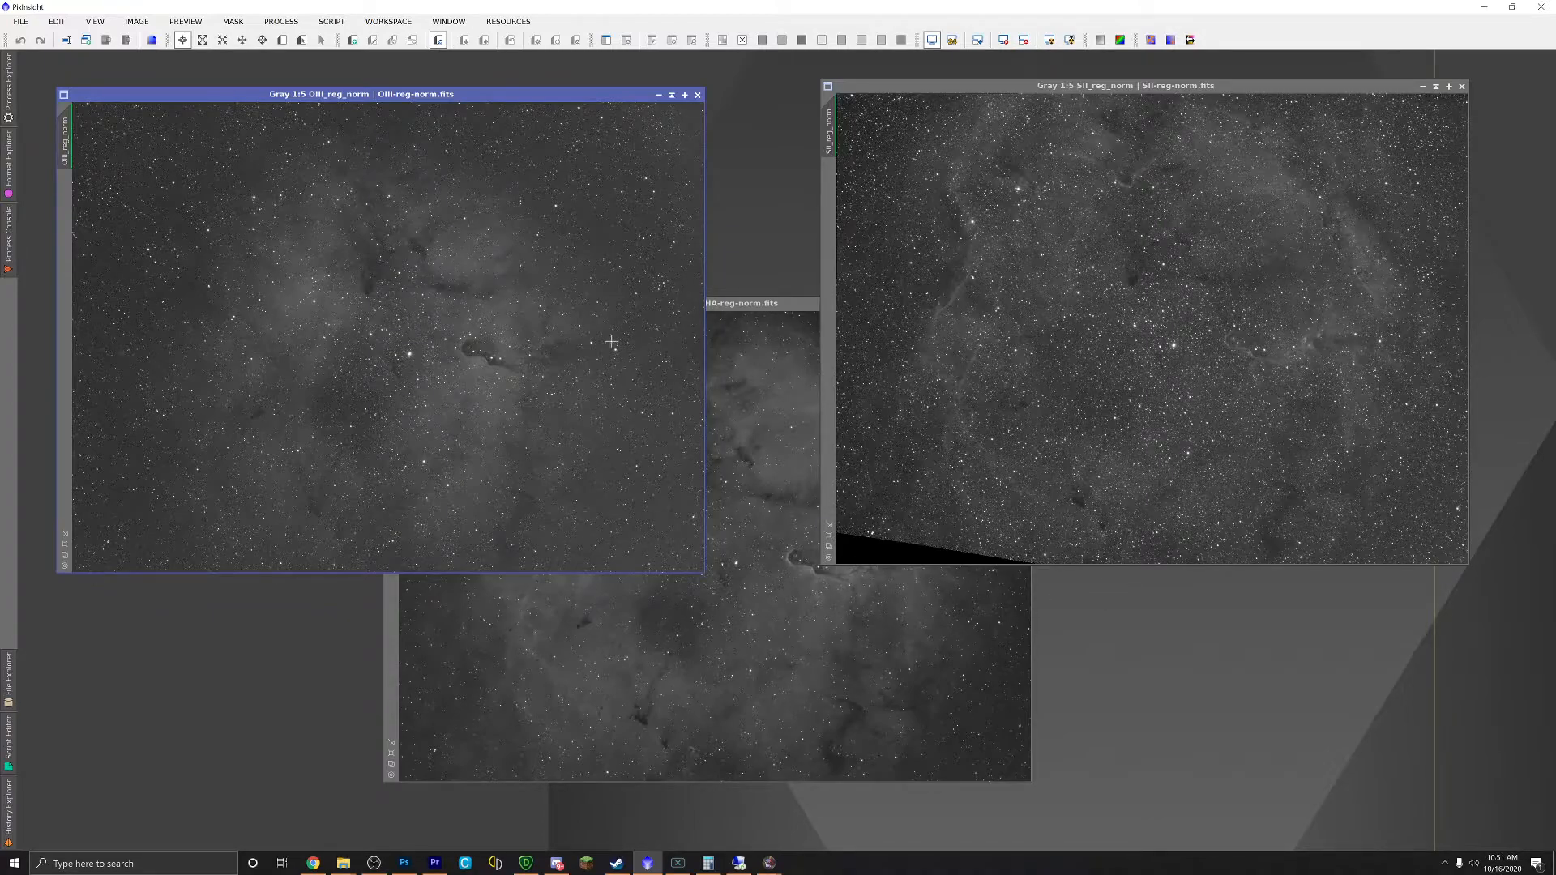
# Step: Bring HA_reg_norm to the front, drag its window up into place, and open the All Processes list
pyautogui.click(789, 315)
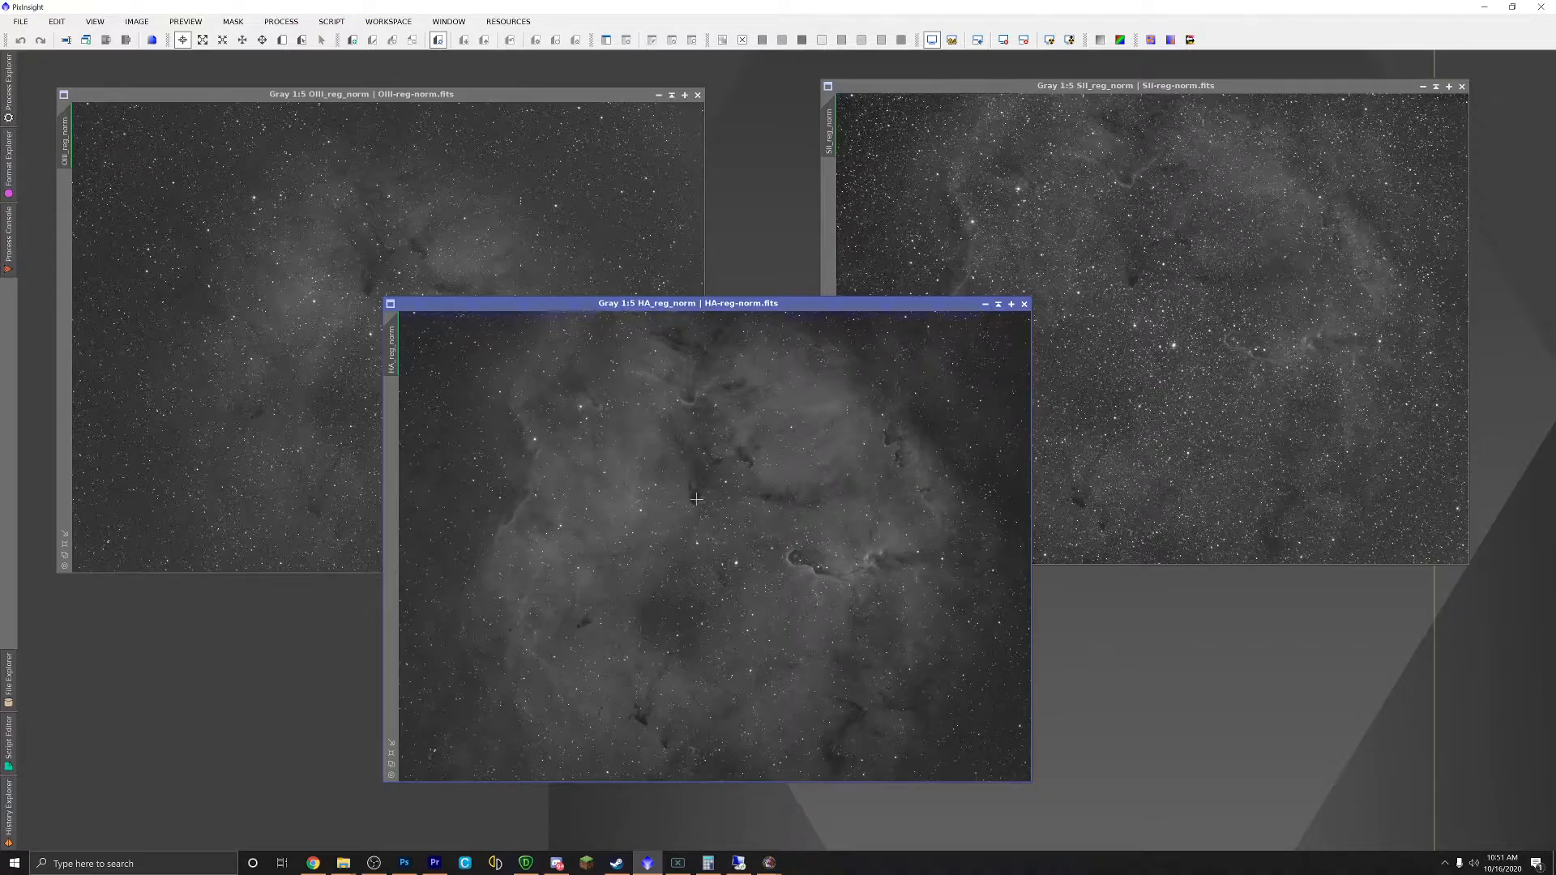
pyautogui.click(1033, 87)
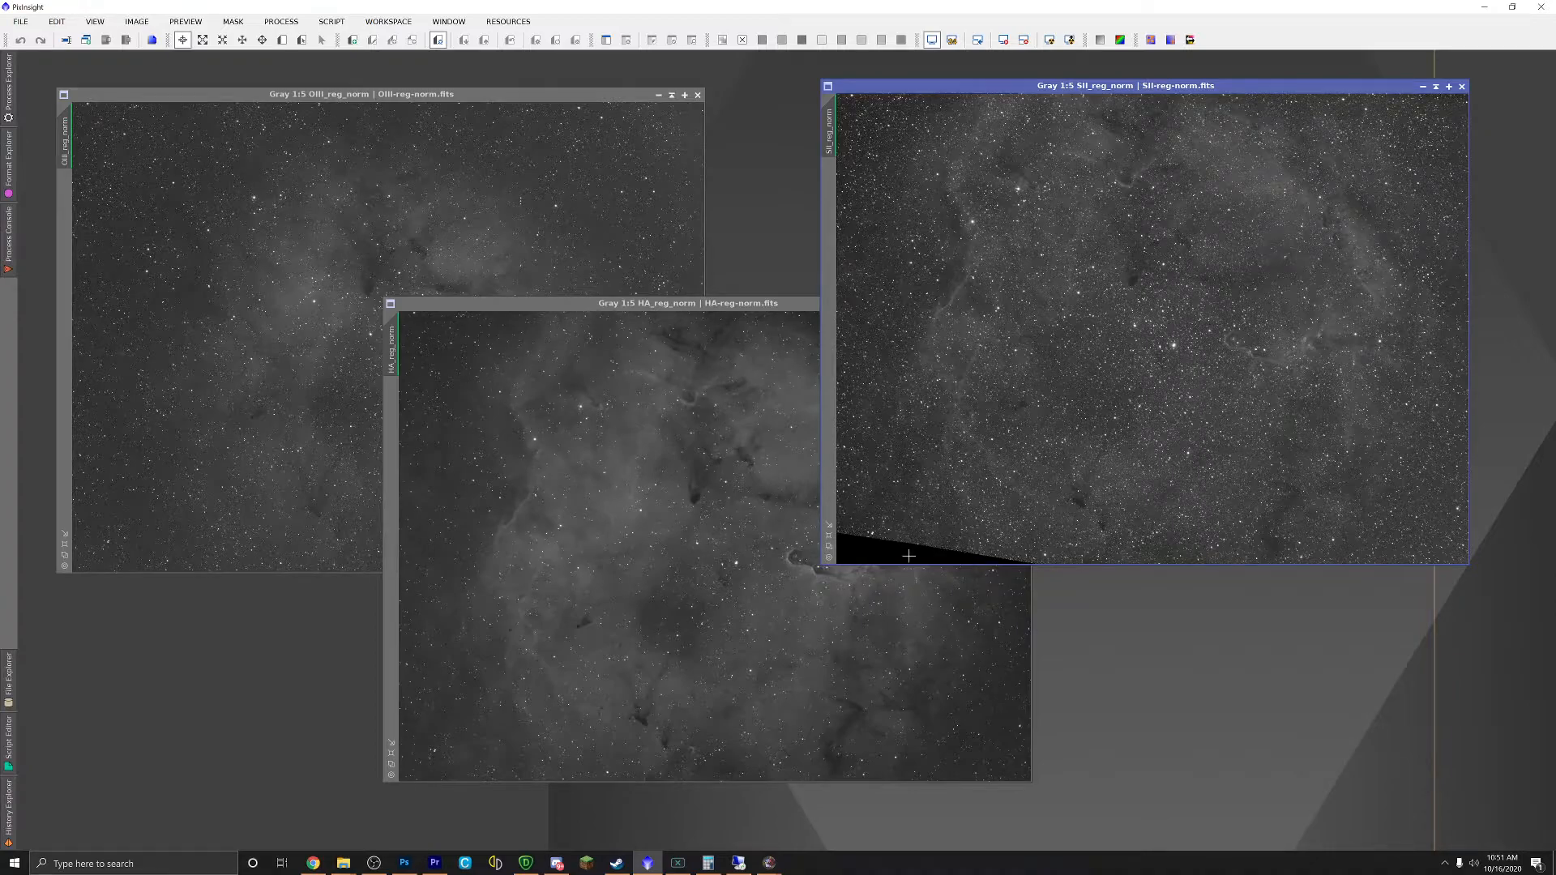
pyautogui.moveTo(724, 309); pyautogui.dragTo(753, 248)
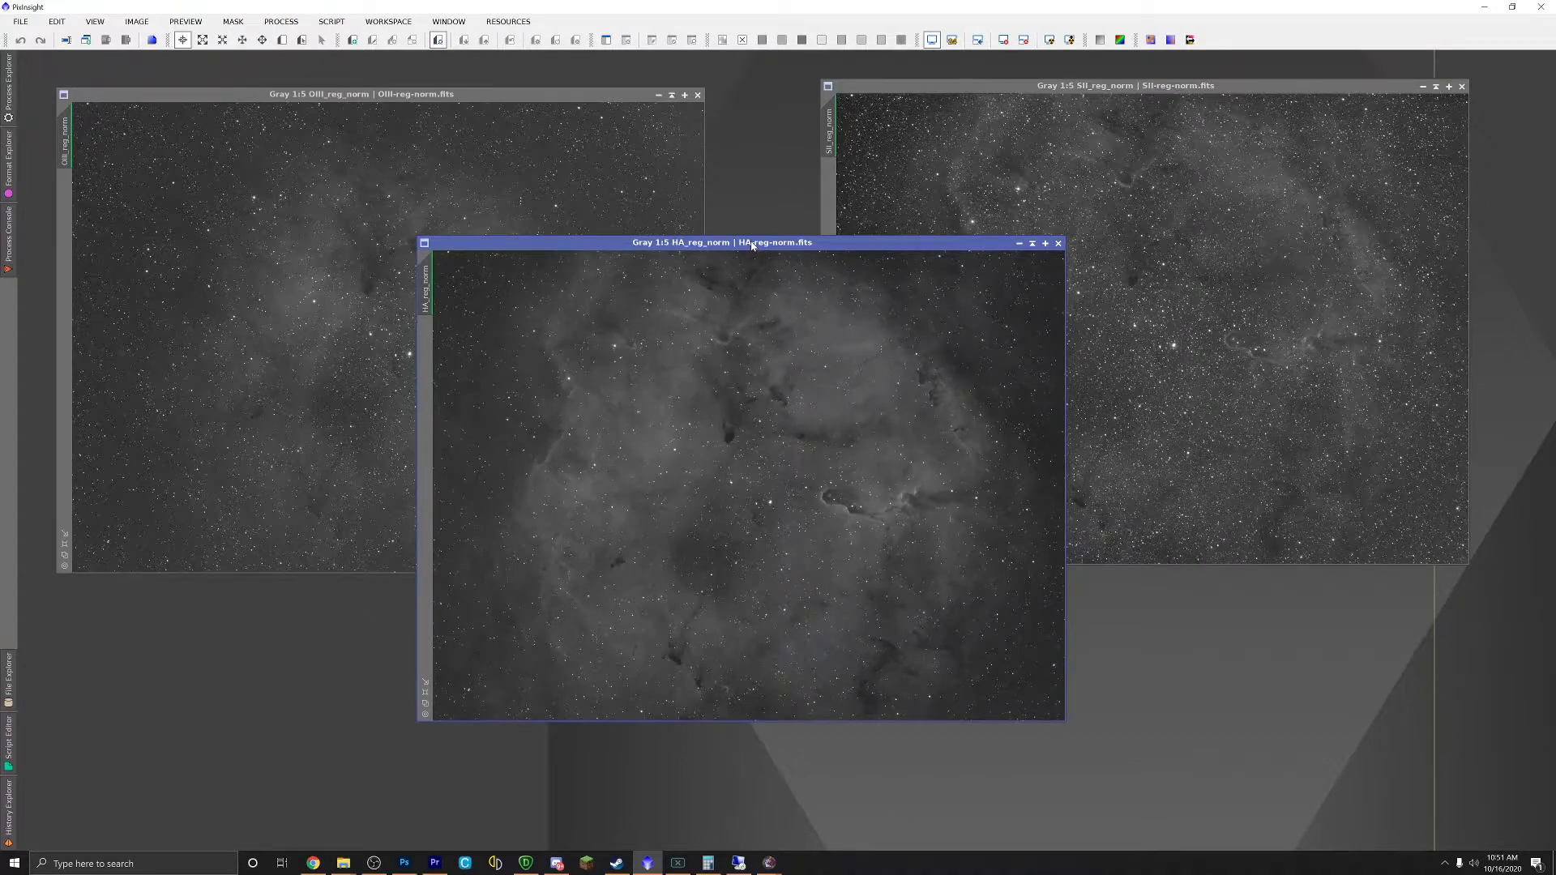
pyautogui.moveTo(744, 246); pyautogui.dragTo(716, 189)
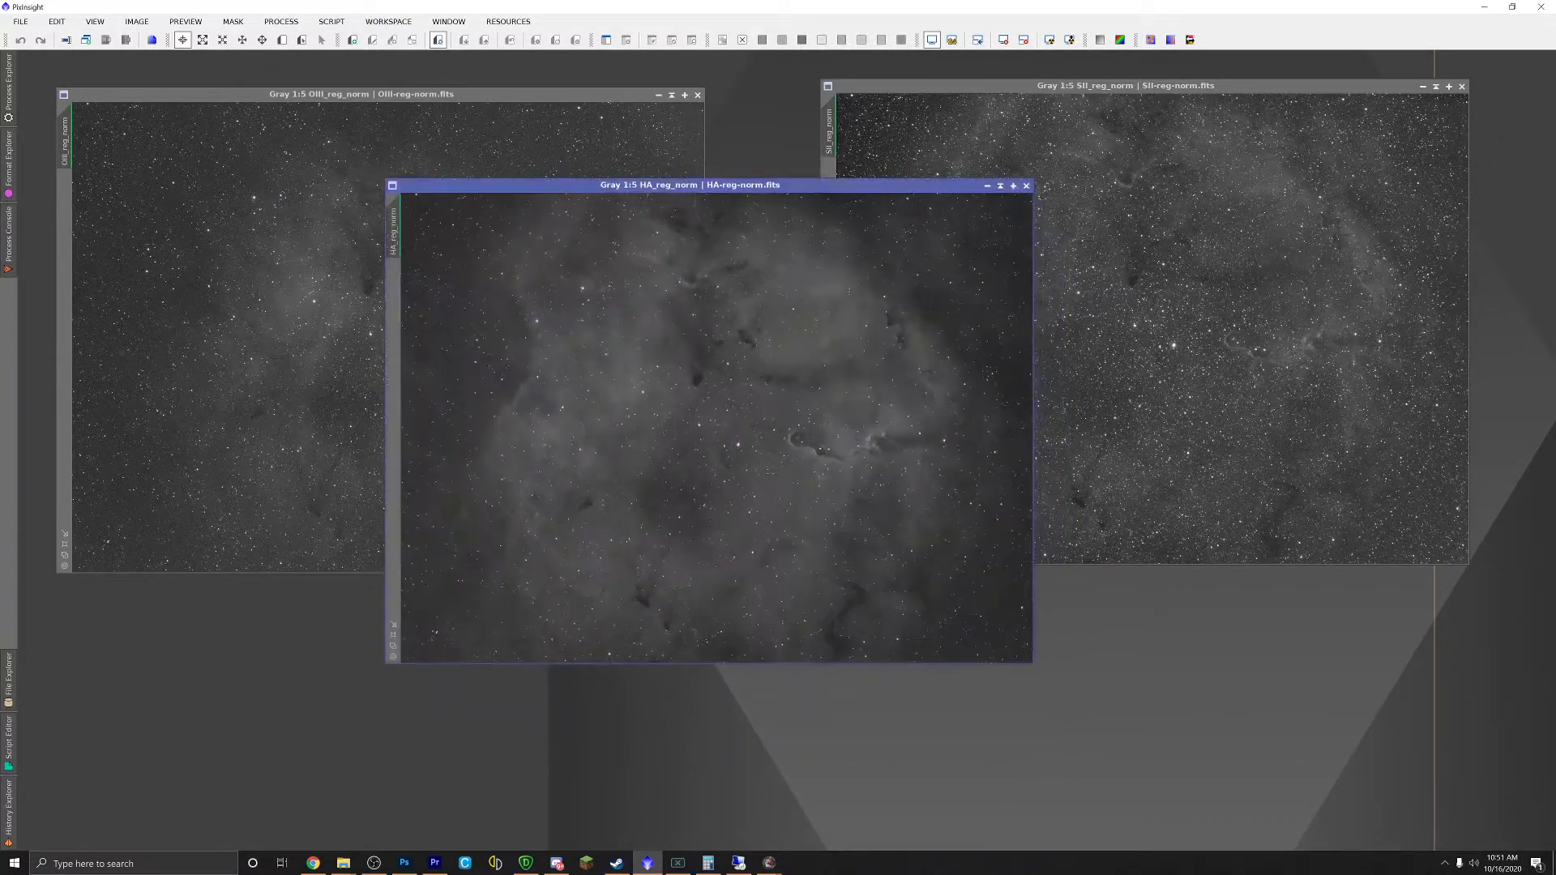
pyautogui.click(277, 21)
pyautogui.moveTo(308, 40)
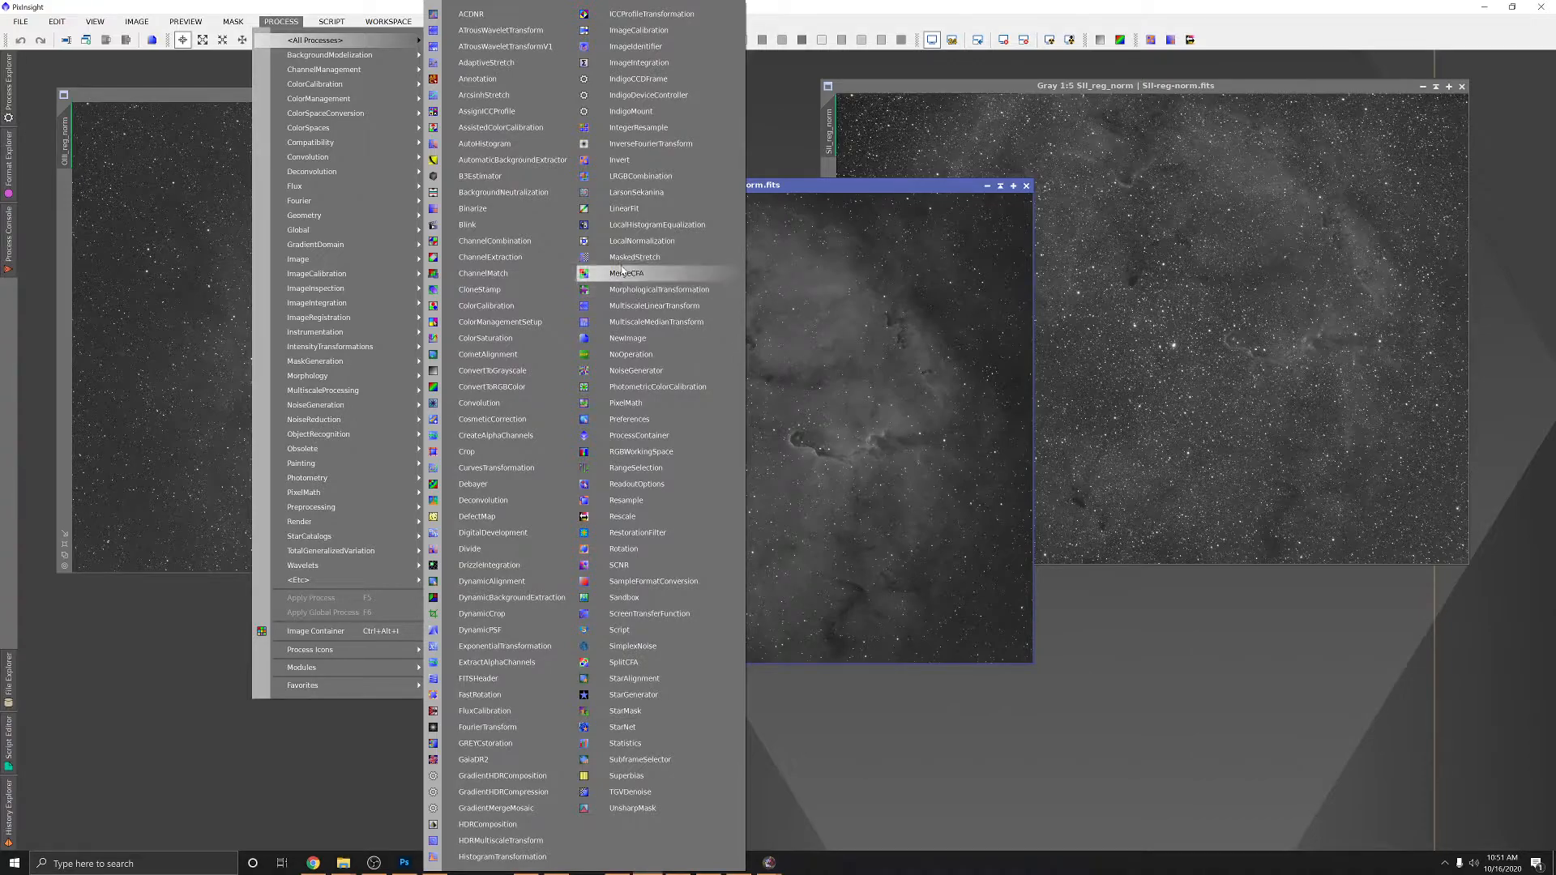
# Step: Open ChannelCombination and reset the display stretch on the HA, SII and OIII images
pyautogui.click(494, 240)
pyautogui.moveTo(1071, 609); pyautogui.dragTo(1220, 263)
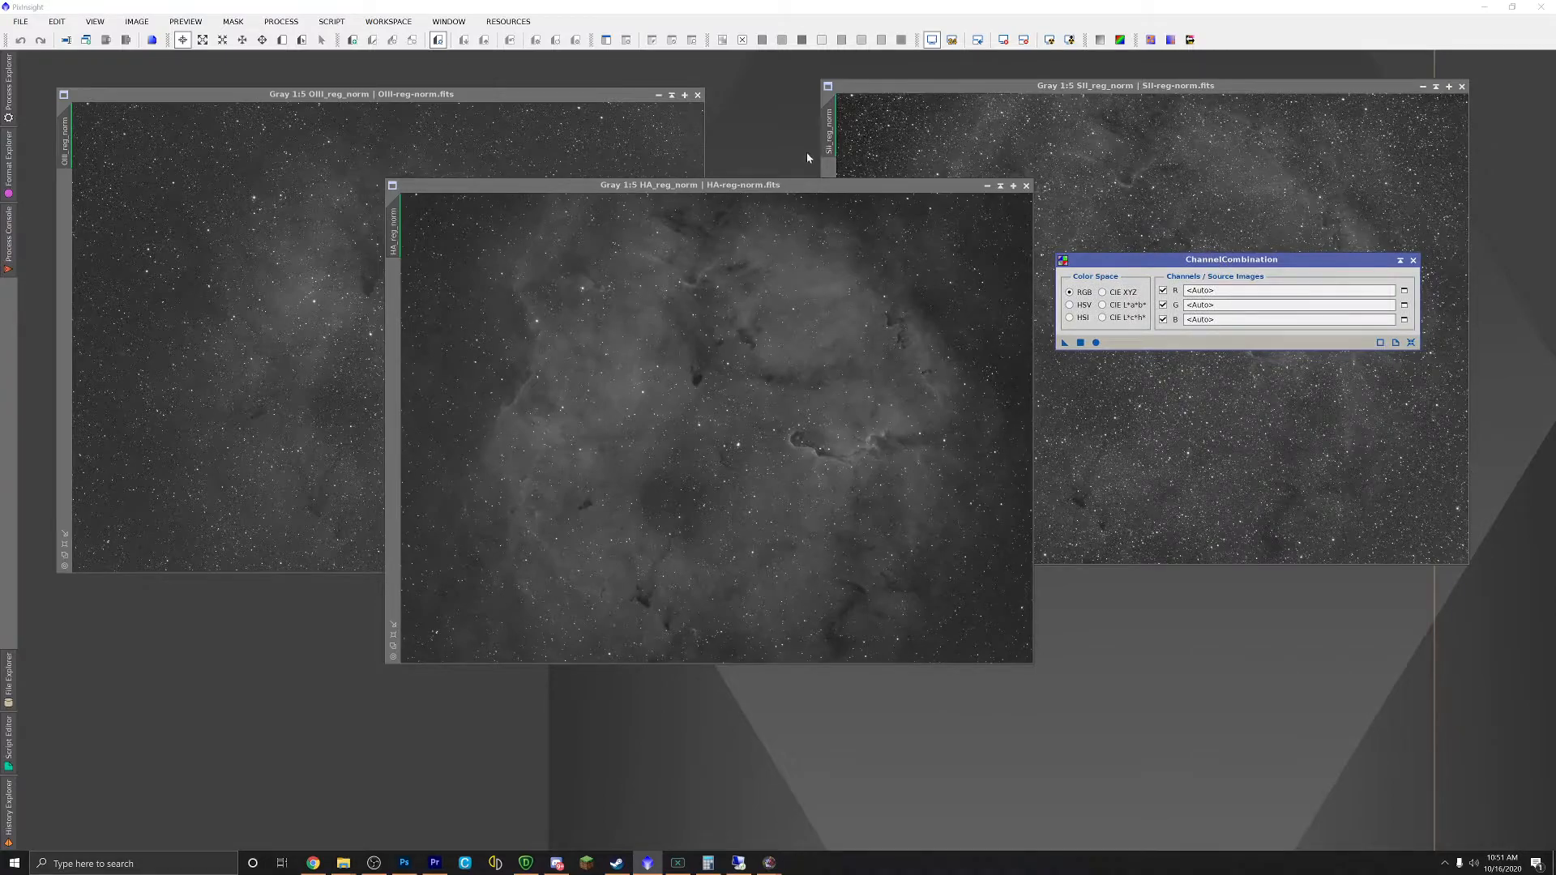
pyautogui.click(805, 187)
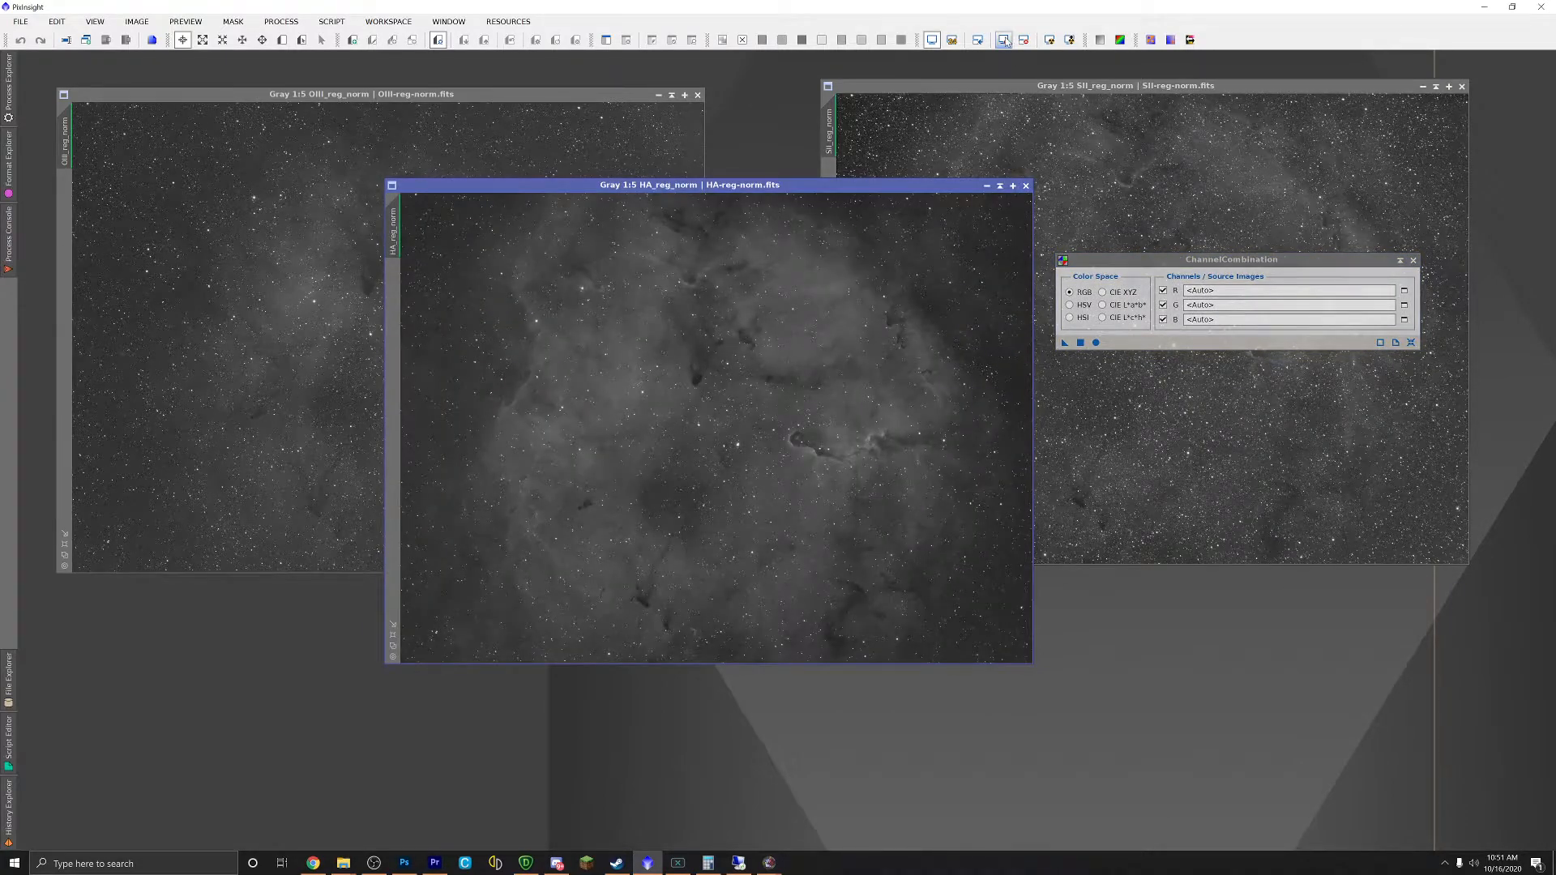
pyautogui.click(1005, 42)
pyautogui.click(1049, 43)
pyautogui.click(1002, 41)
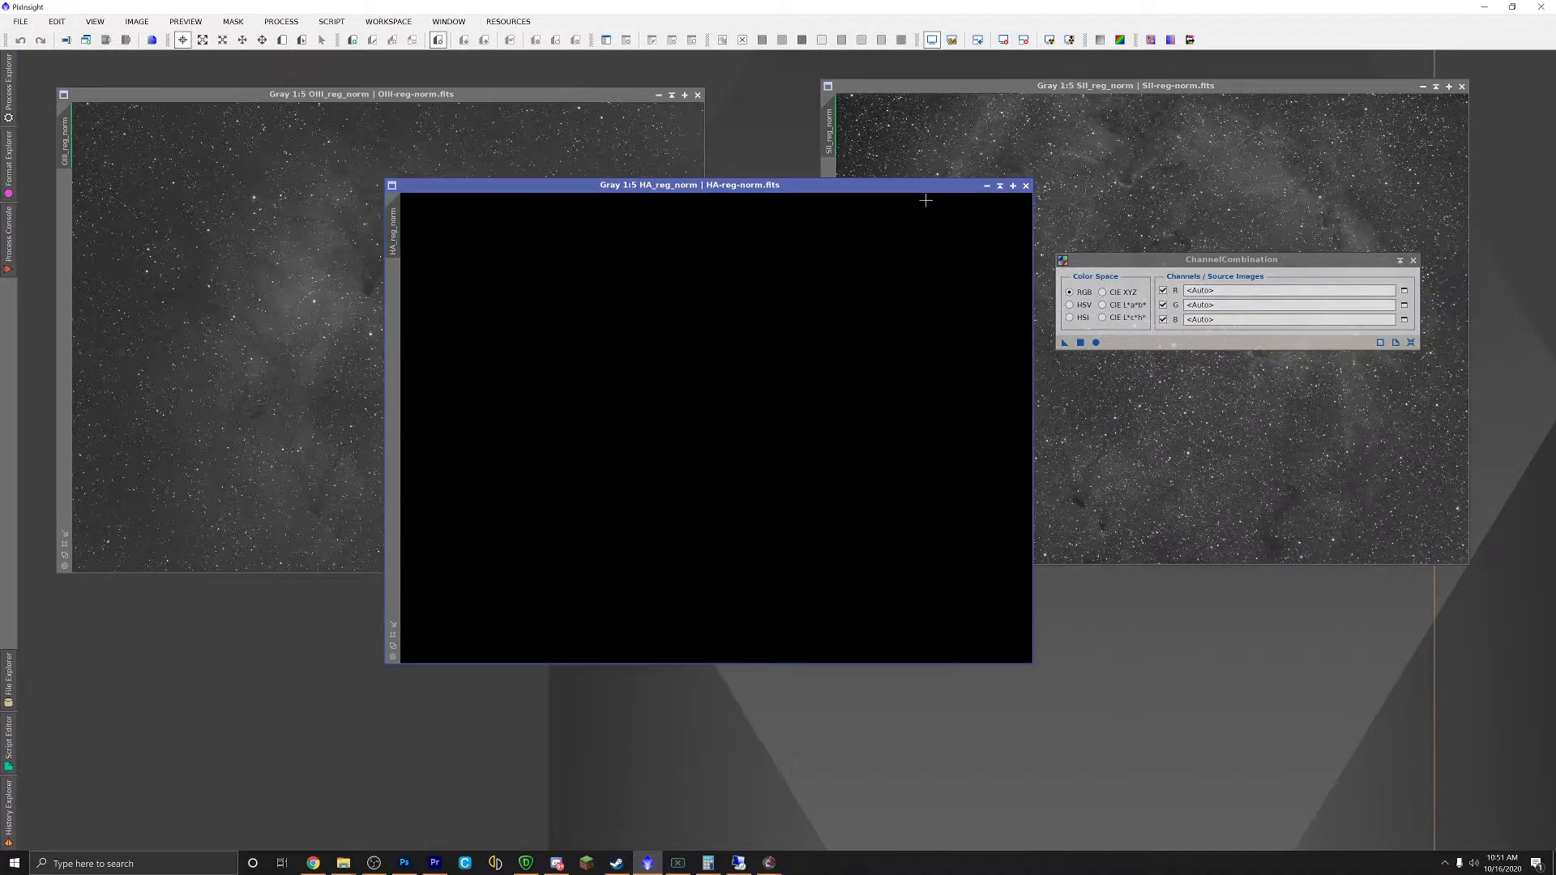
pyautogui.click(1002, 128)
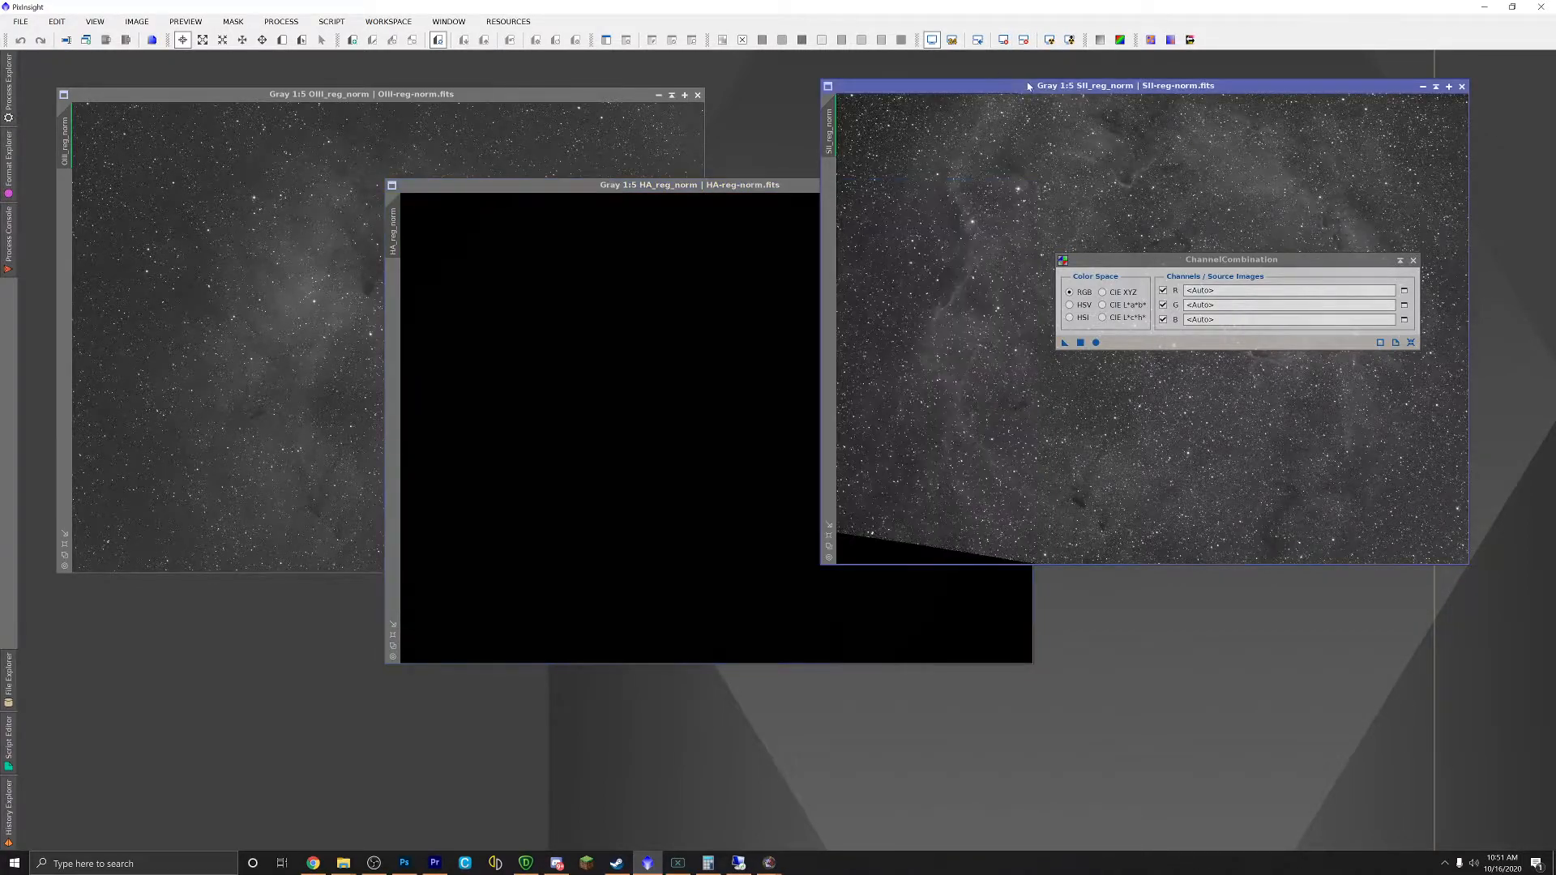
pyautogui.click(1002, 41)
pyautogui.hotkey('ctrl', 'Tab')
pyautogui.click(1003, 42)
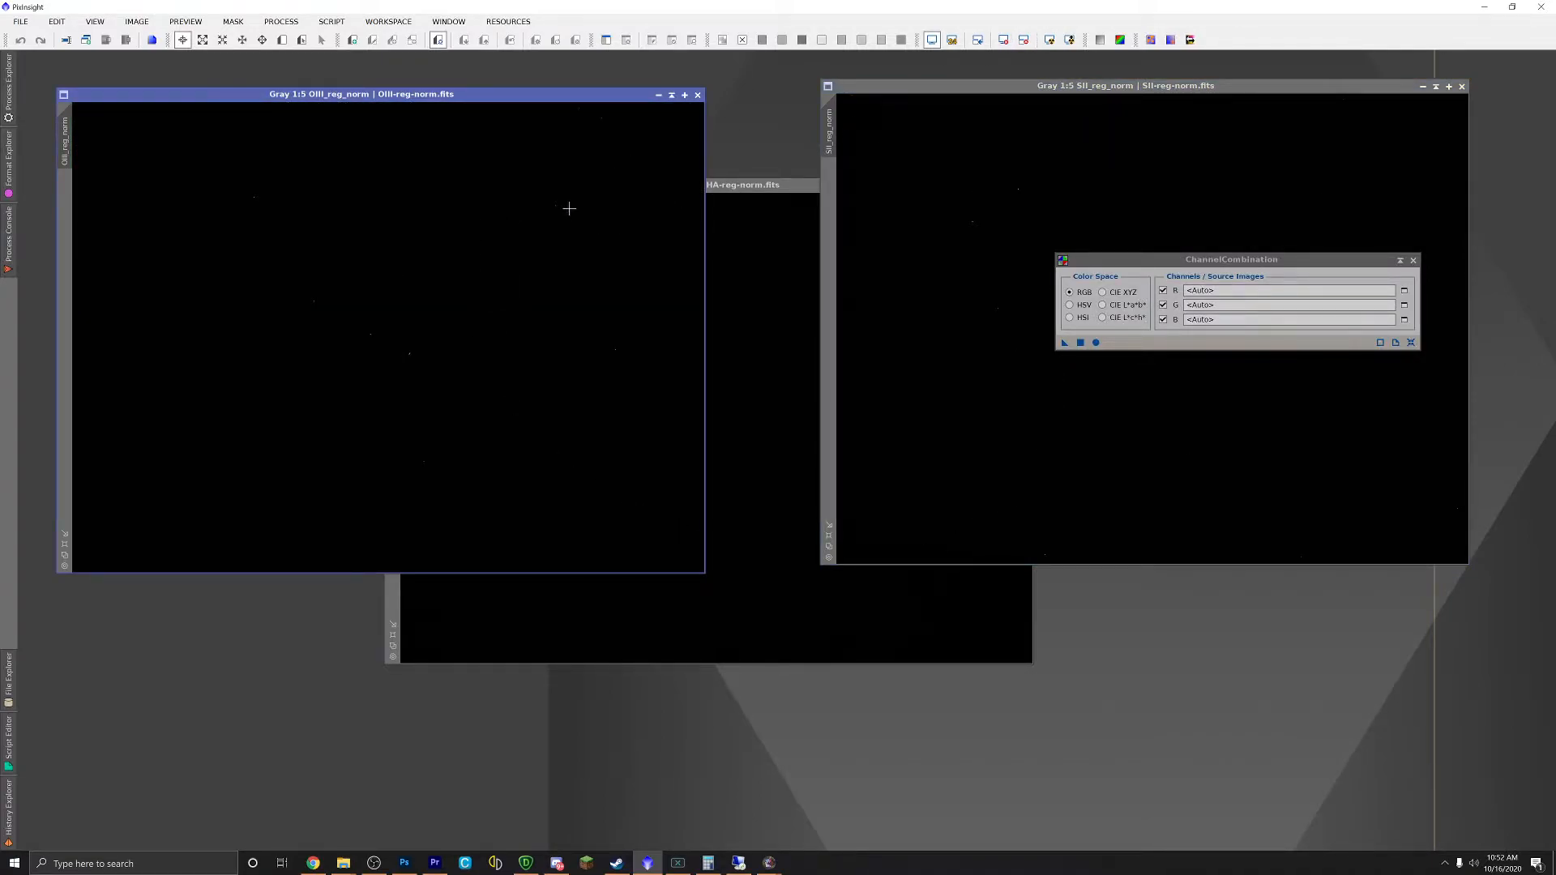
pyautogui.click(761, 196)
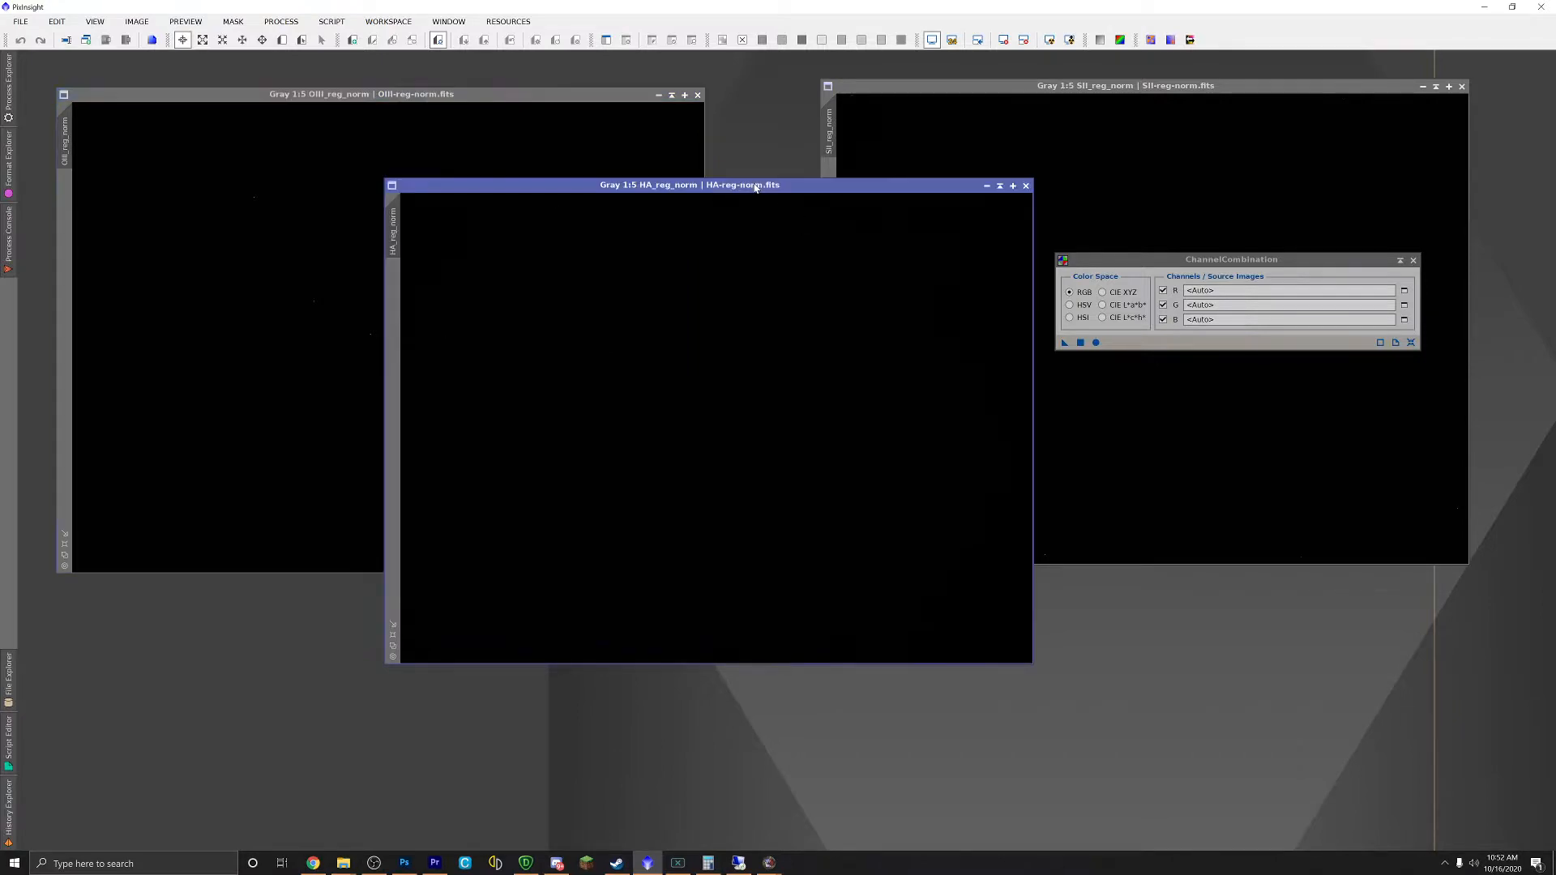
# Step: Map SII, HA and OIII to the red, green and blue channels and combine them into Image04
pyautogui.moveTo(394, 233); pyautogui.dragTo(1198, 305)
pyautogui.moveTo(1171, 262); pyautogui.dragTo(1180, 595)
pyautogui.moveTo(830, 137); pyautogui.dragTo(1225, 623)
pyautogui.moveTo(64, 139); pyautogui.dragTo(1205, 657)
pyautogui.click(1104, 675)
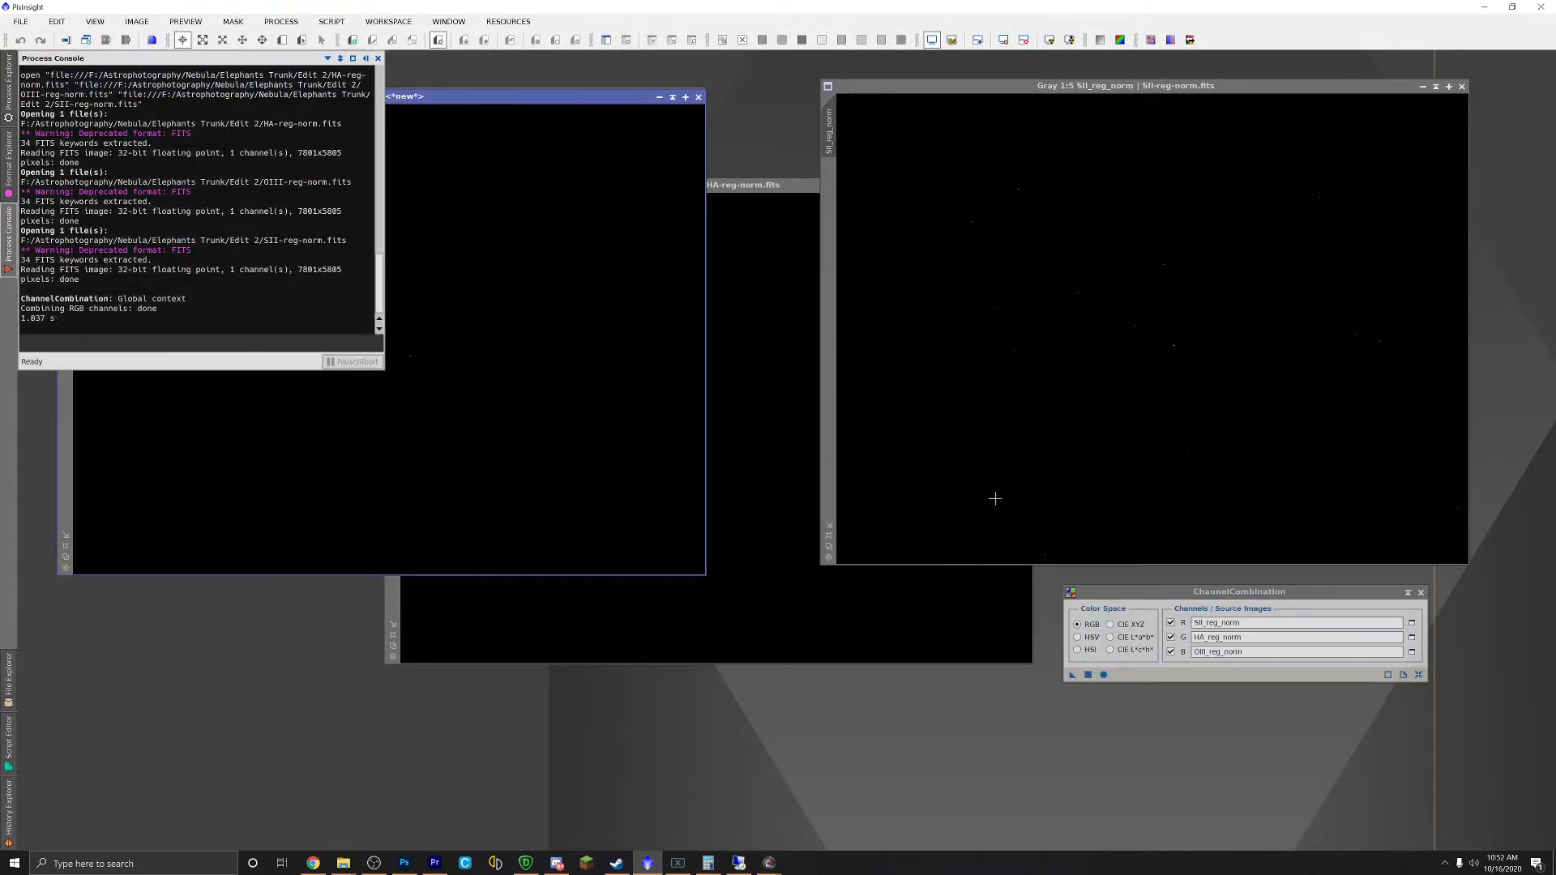
pyautogui.moveTo(470, 99); pyautogui.dragTo(710, 211)
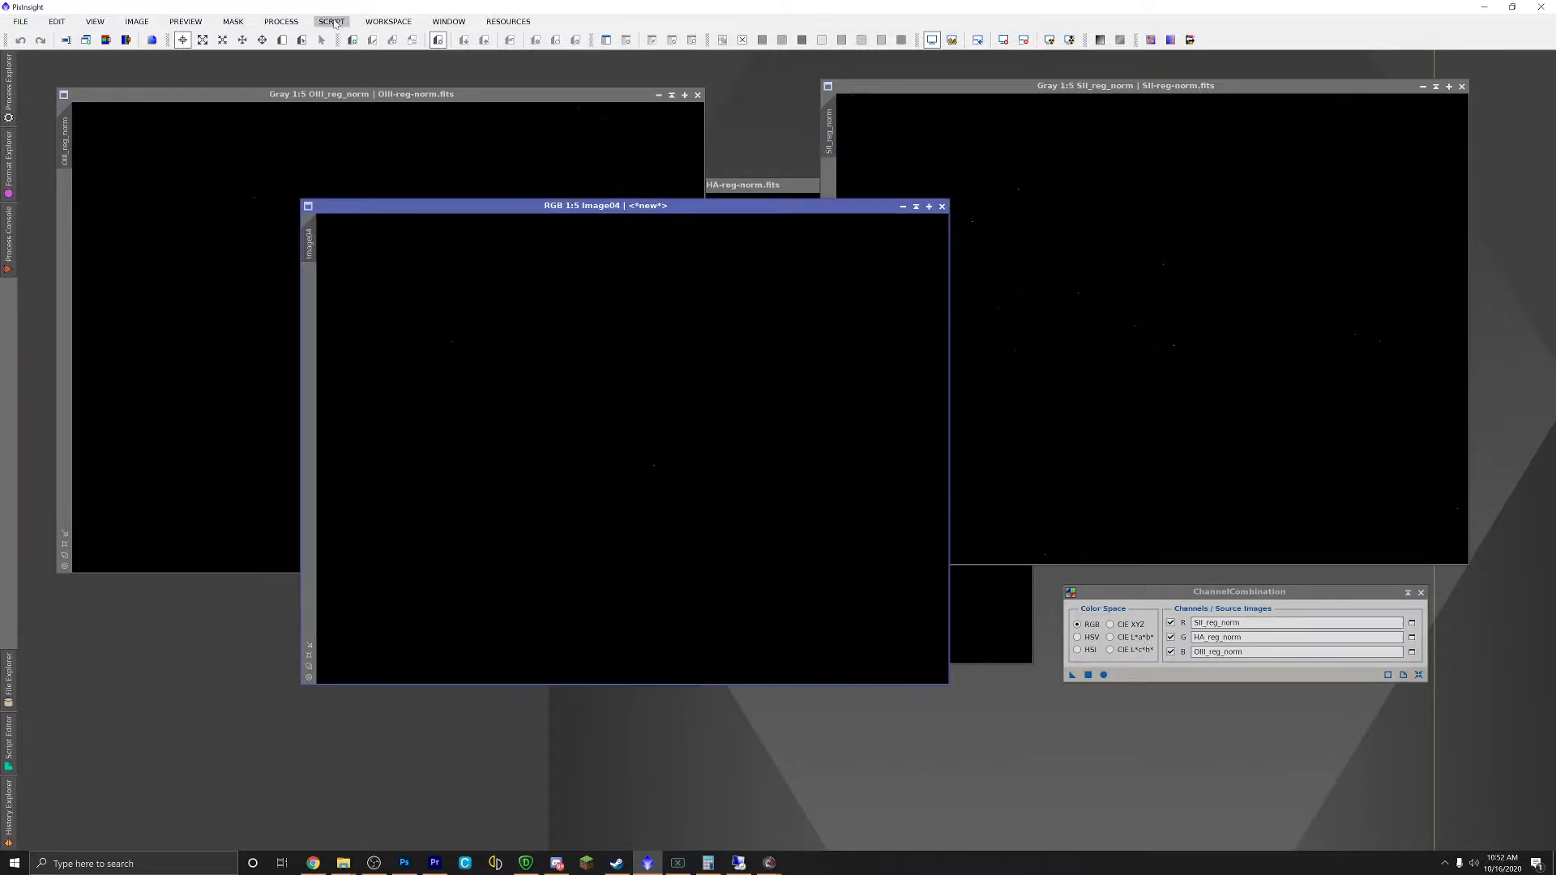
# Step: Auto-stretch Image04 with ScreenTransferFunction to reveal the colourful SII-Ha-OIII nebula
pyautogui.click(281, 22)
pyautogui.moveTo(324, 41)
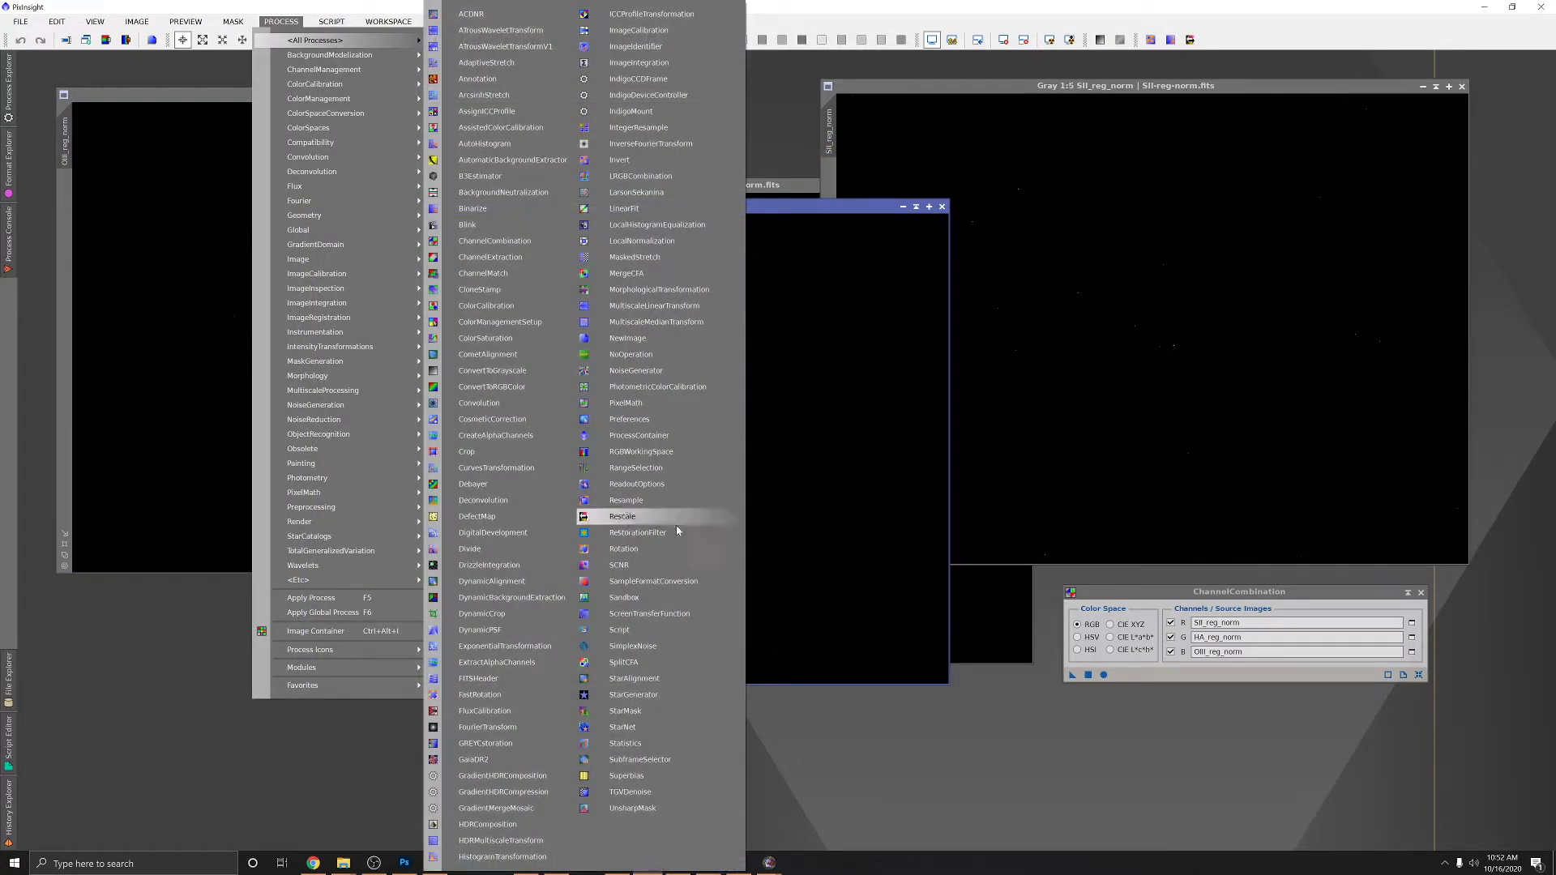
pyautogui.click(671, 616)
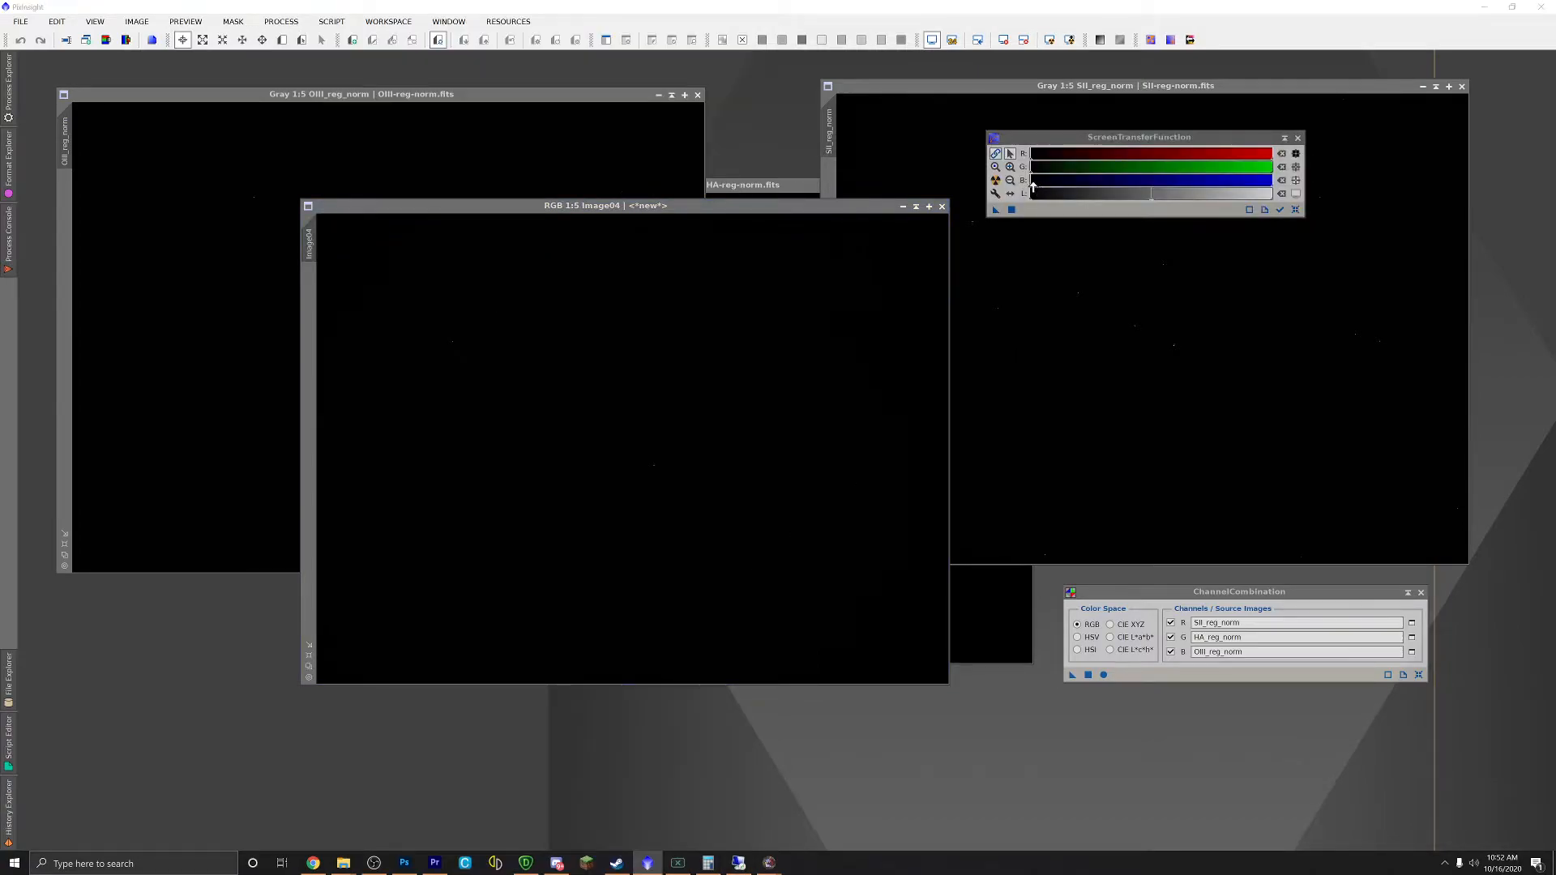
pyautogui.moveTo(1023, 139)
pyautogui.mouseDown()
pyautogui.moveTo(1038, 174)
pyautogui.moveTo(1027, 162)
pyautogui.mouseUp()
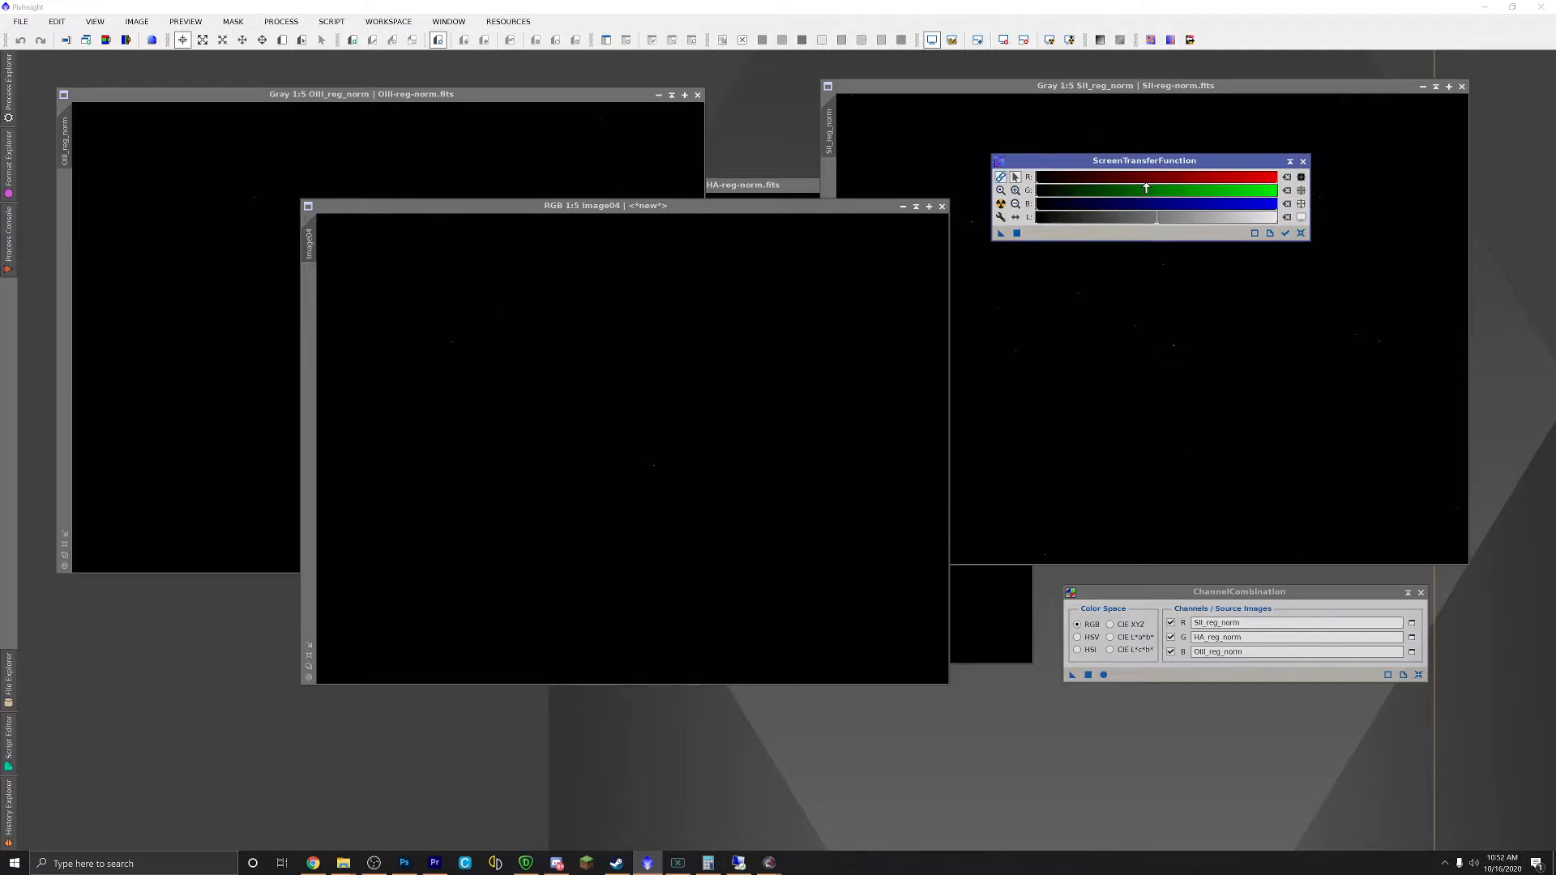
pyautogui.click(1002, 206)
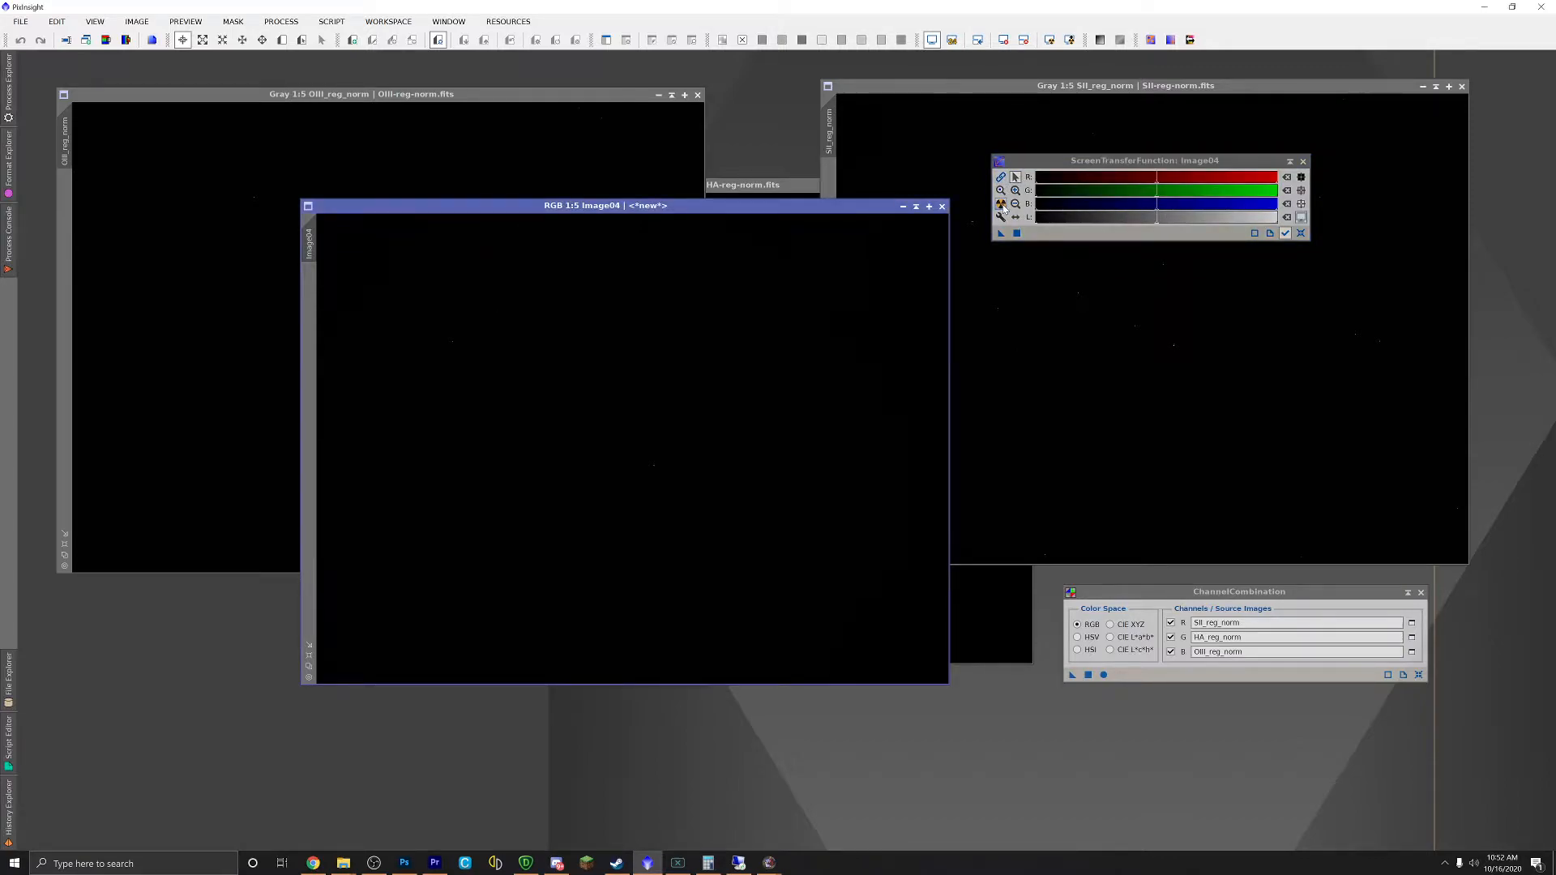
pyautogui.click(1002, 206)
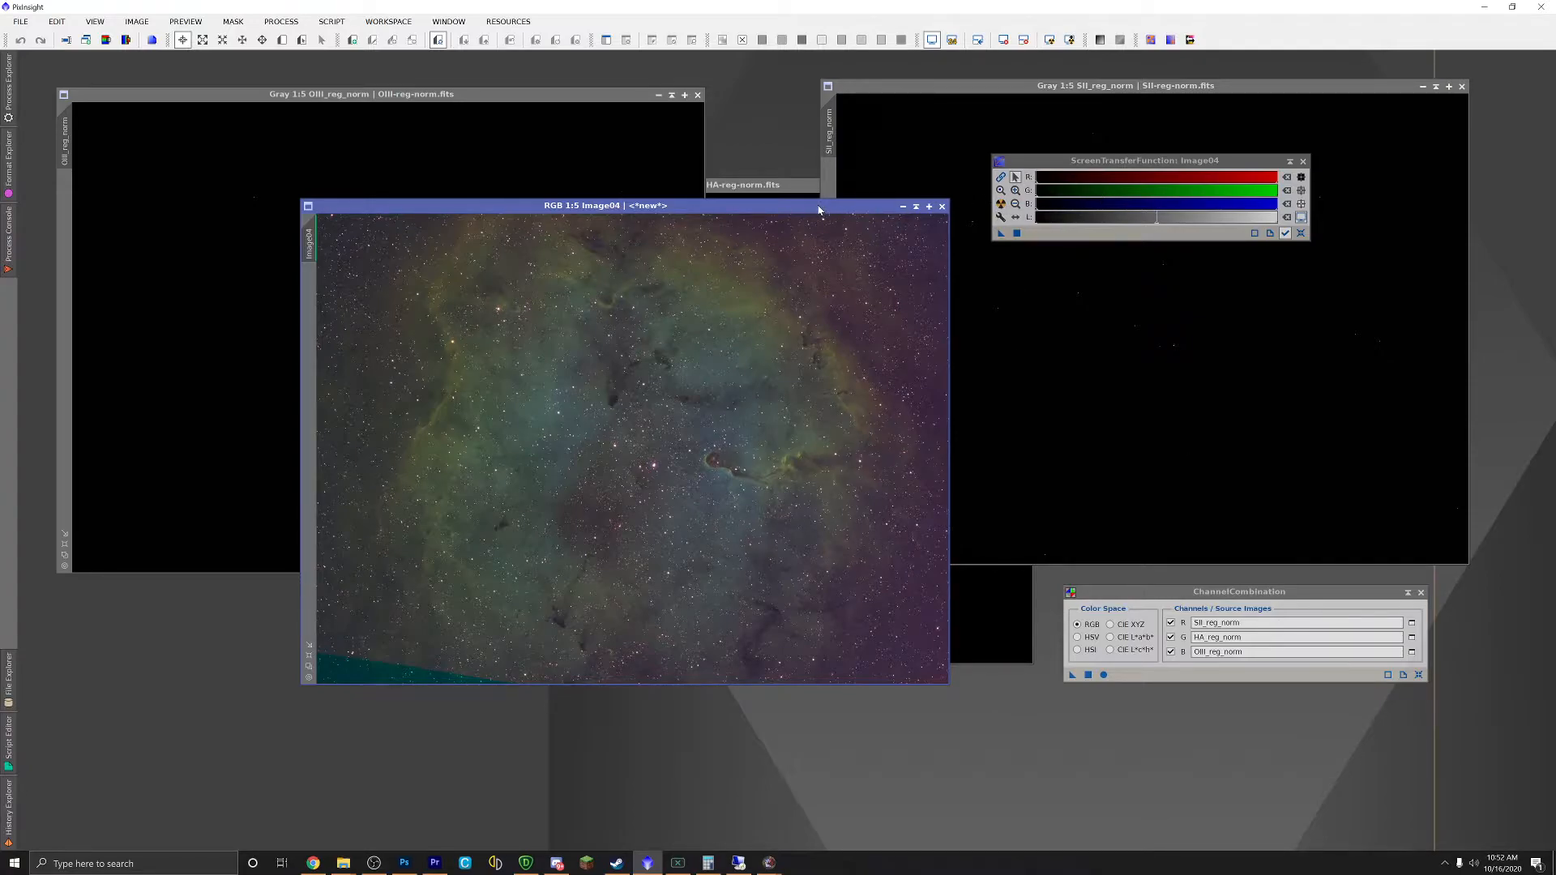
pyautogui.moveTo(810, 210); pyautogui.dragTo(757, 185)
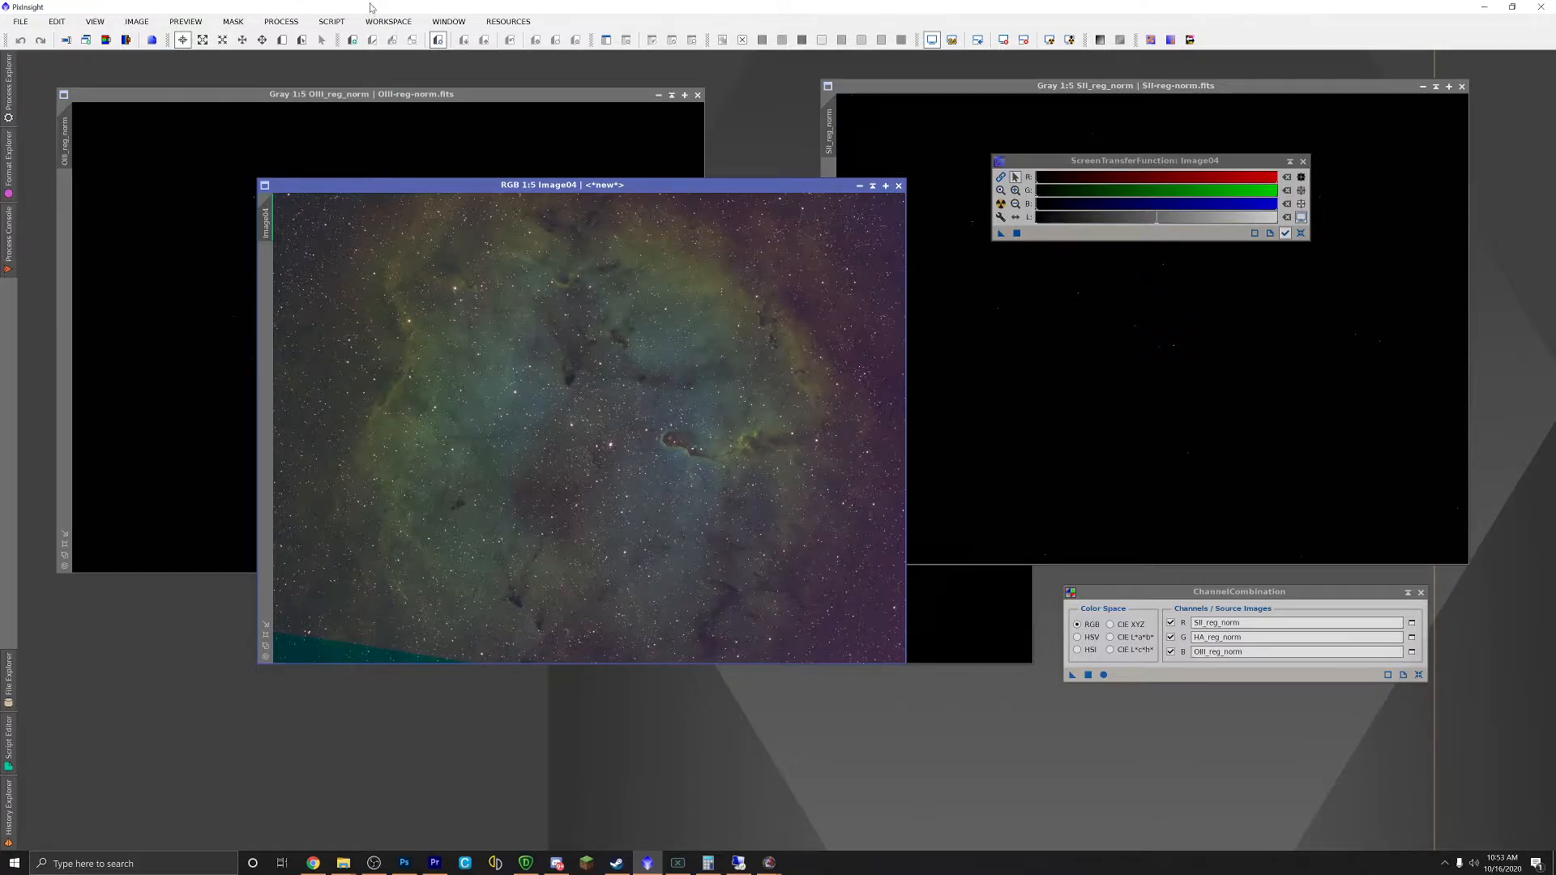
pyautogui.click(281, 21)
pyautogui.moveTo(308, 40)
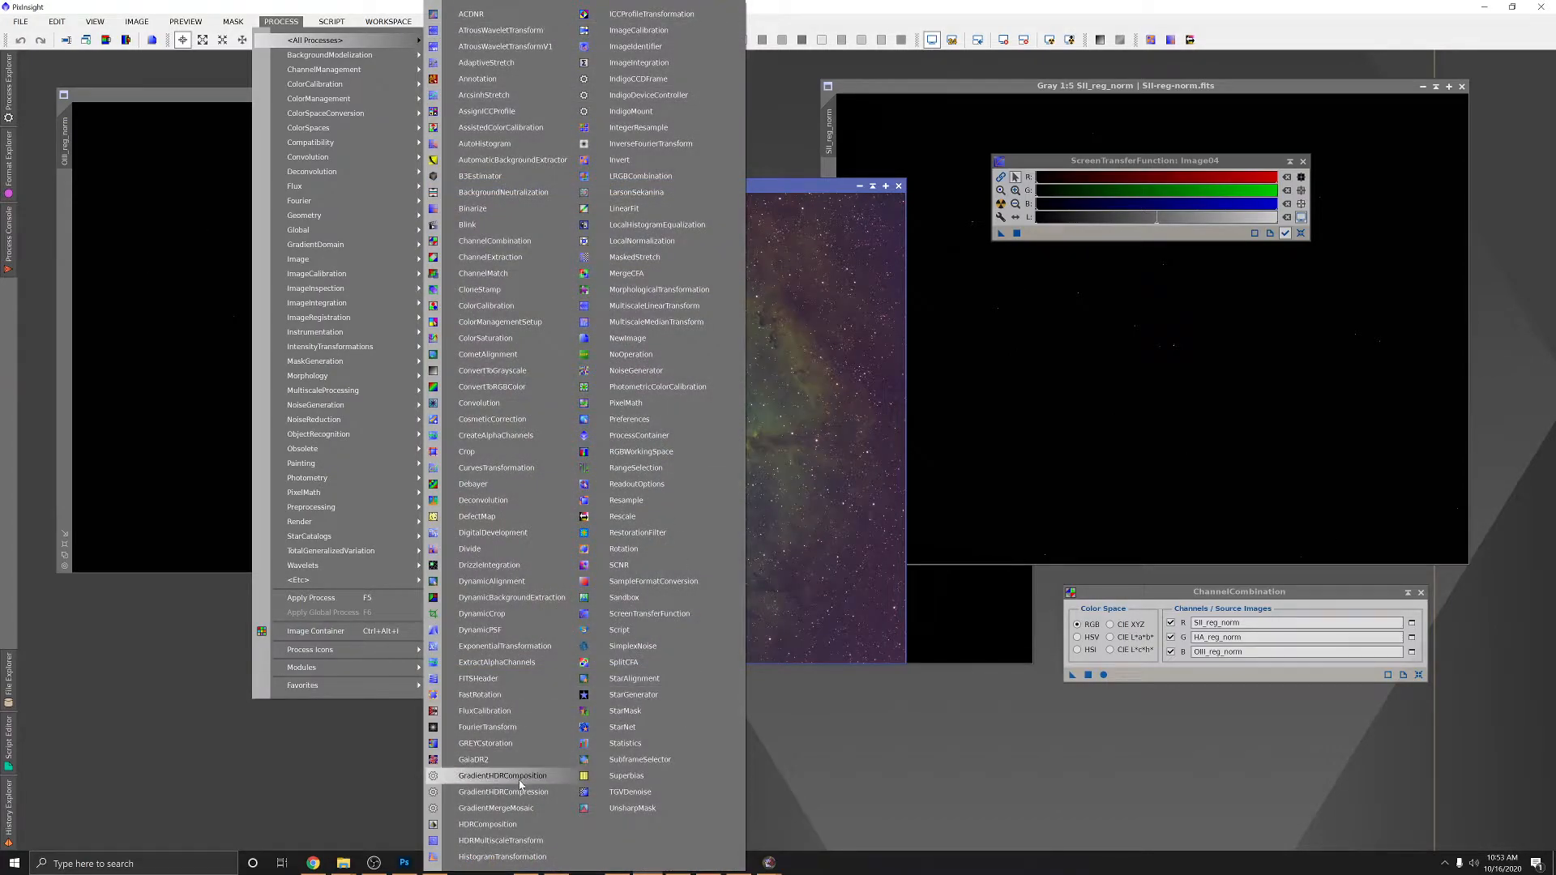
# Step: Transfer the STF stretch to HistogramTransformation and re-apply the auto stretch to Image04
pyautogui.click(488, 857)
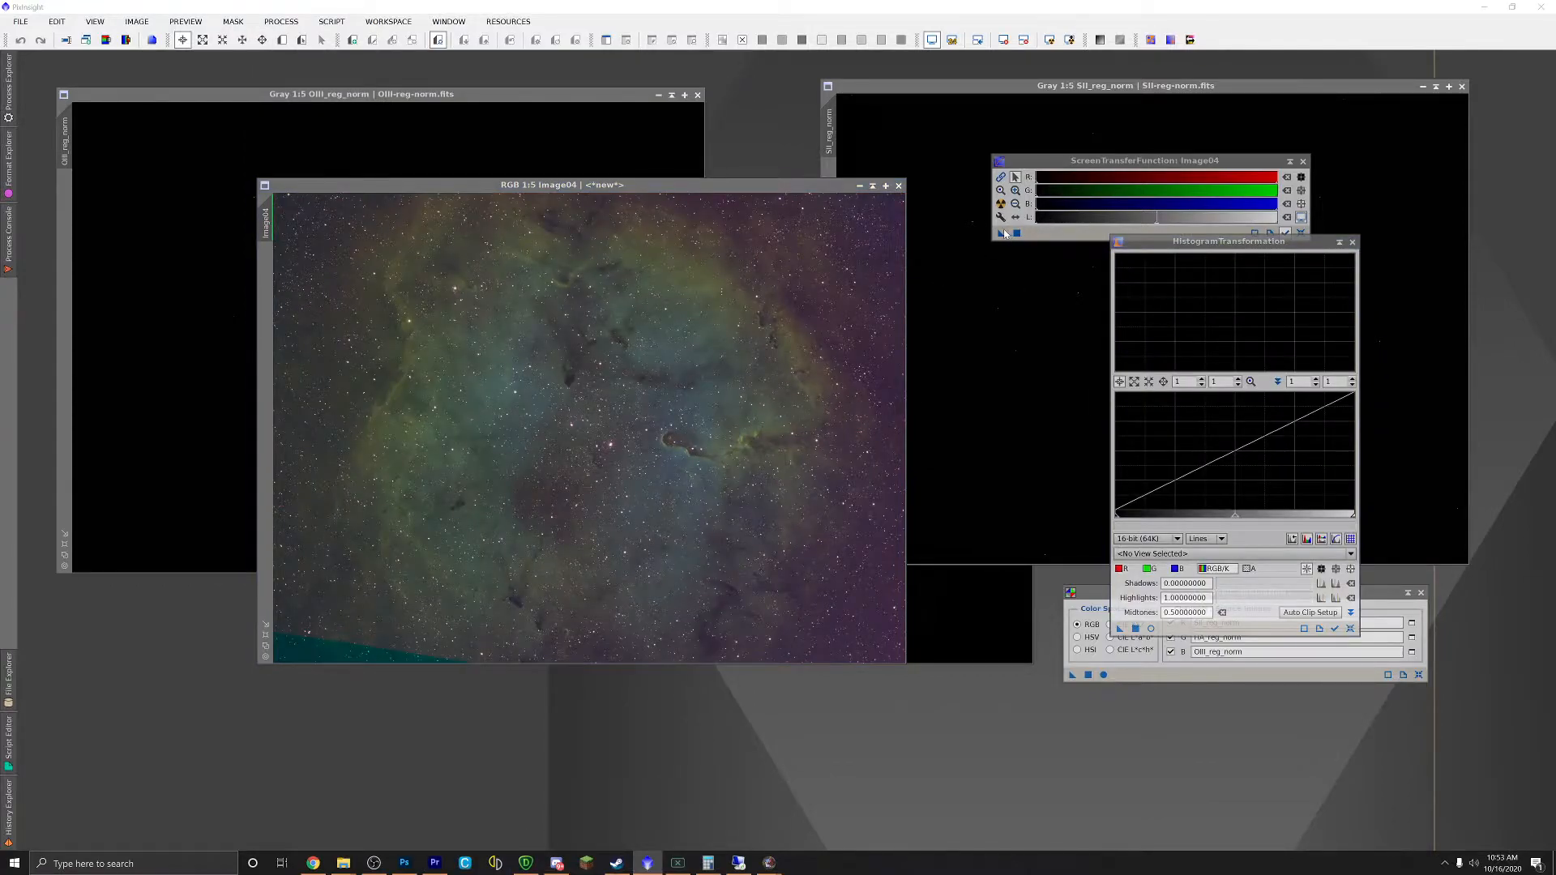
pyautogui.moveTo(1001, 236); pyautogui.dragTo(587, 431)
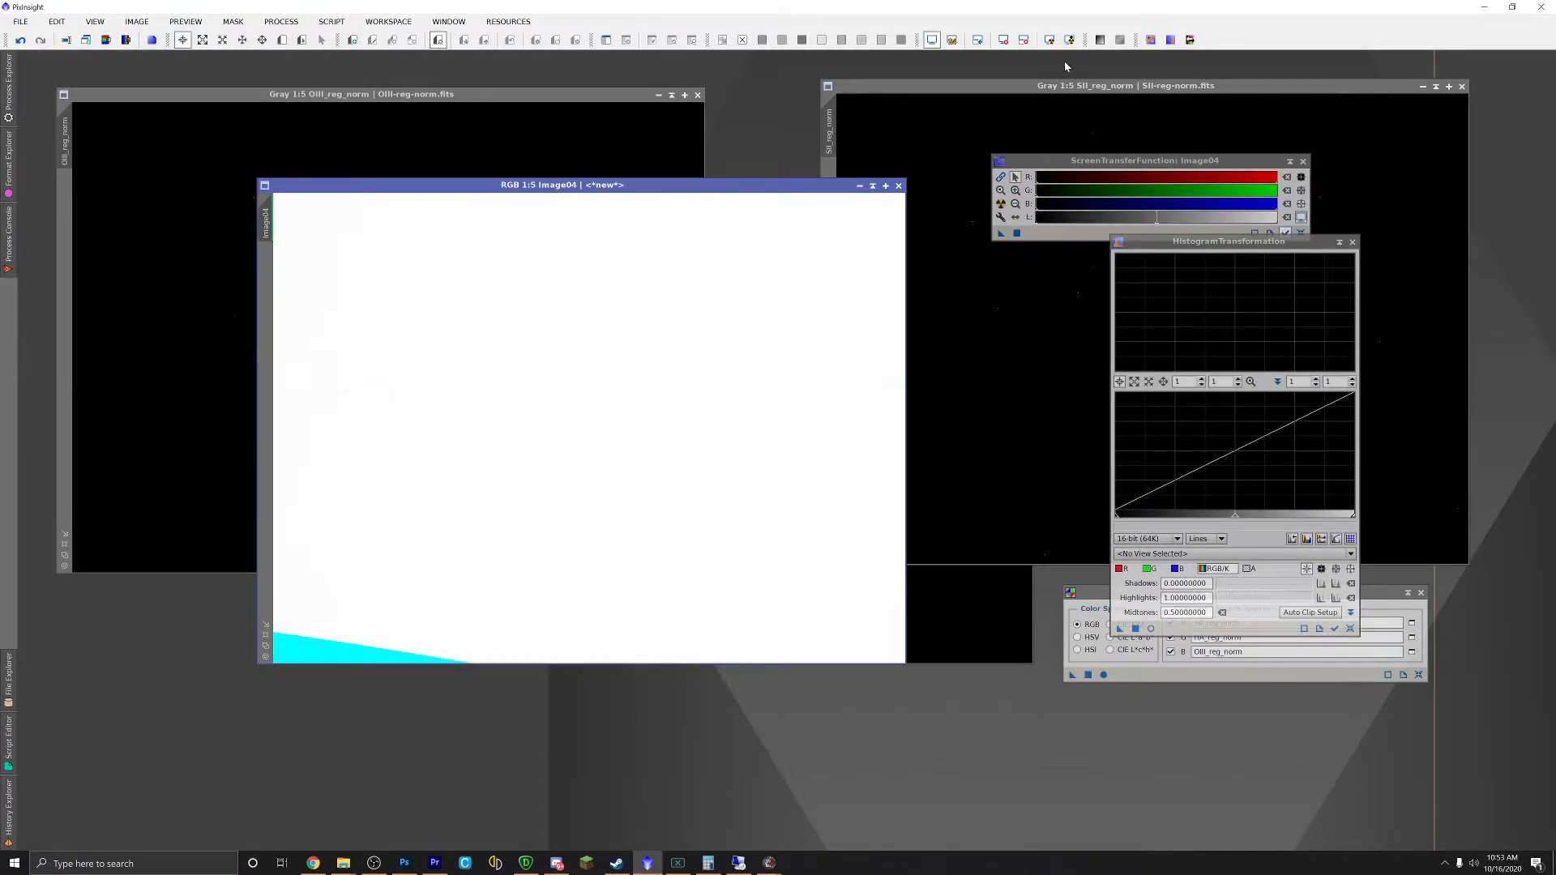
pyautogui.click(1003, 41)
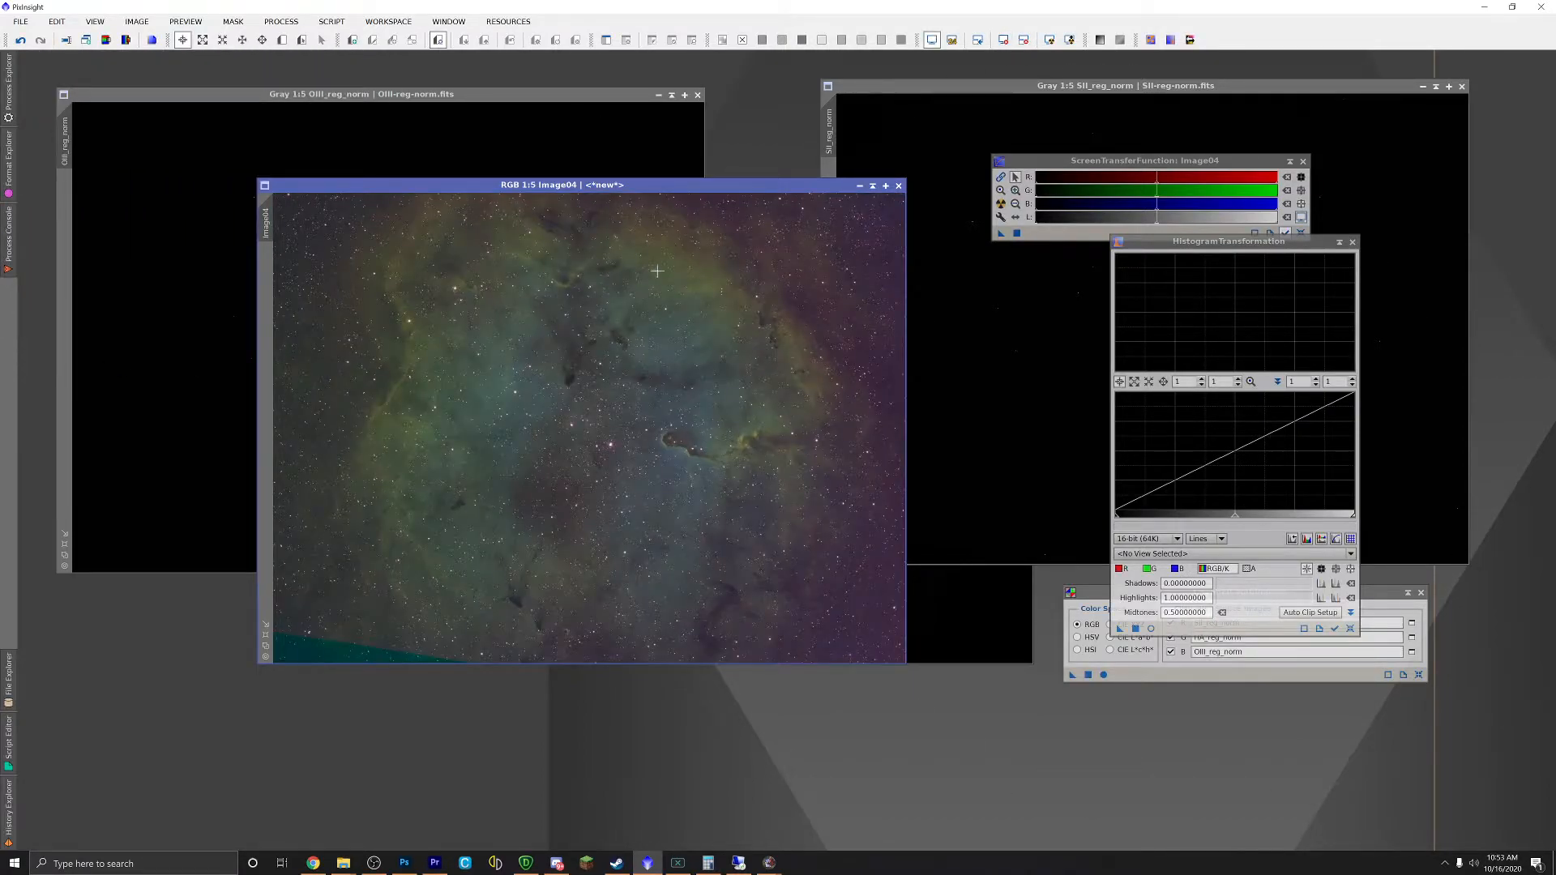
pyautogui.moveTo(575, 185); pyautogui.dragTo(648, 249)
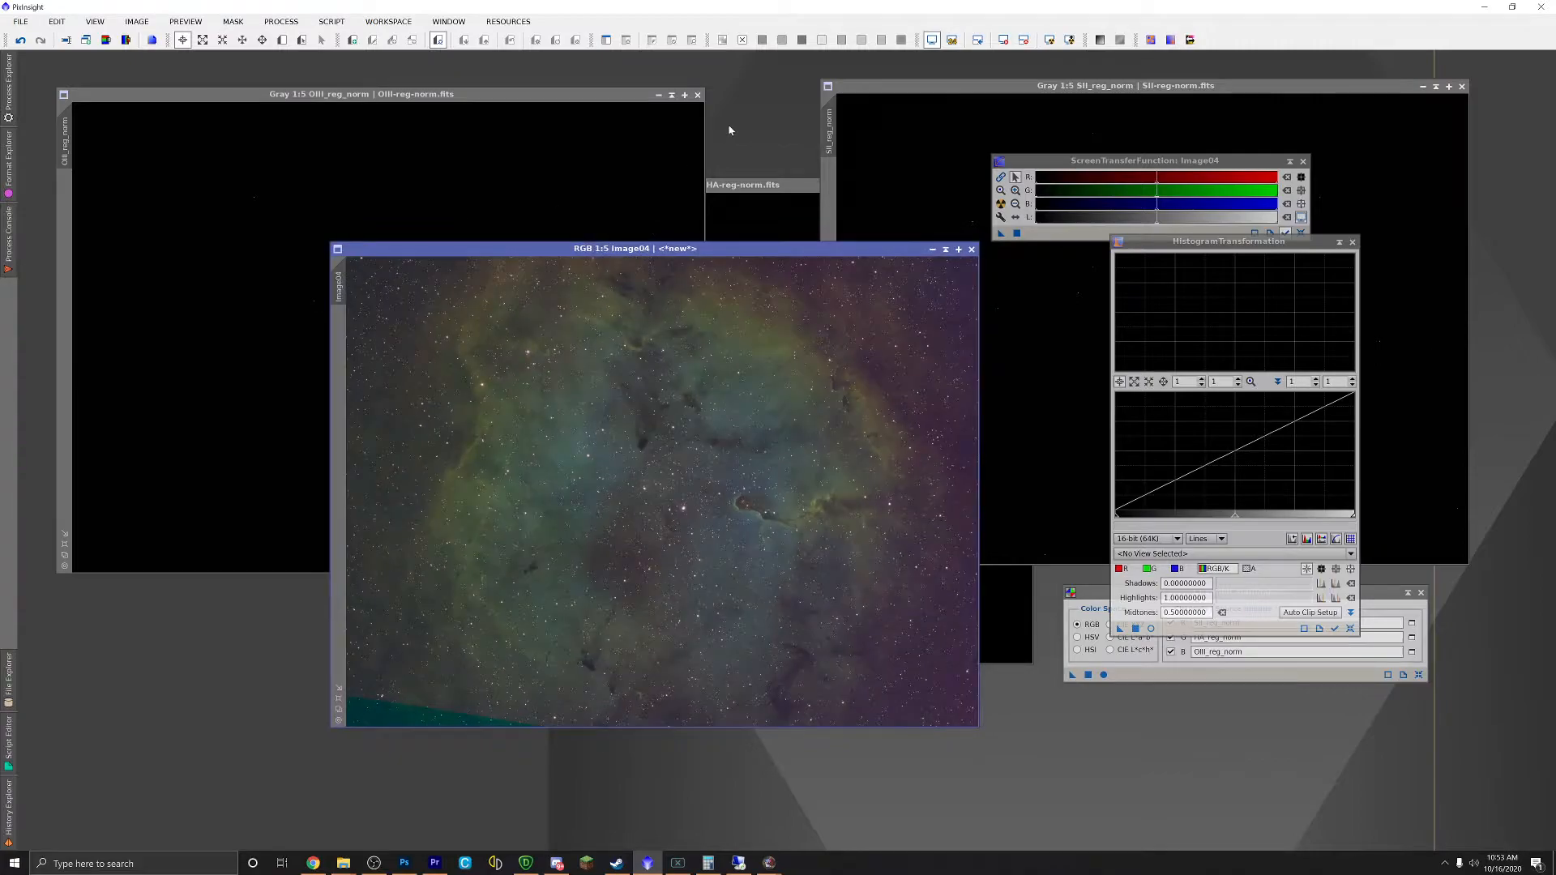
# Step: Close the OIII and SII images, then auto-stretch HA_reg_norm and move it right
pyautogui.click(698, 95)
pyautogui.click(1462, 86)
pyautogui.moveTo(806, 189); pyautogui.dragTo(835, 145)
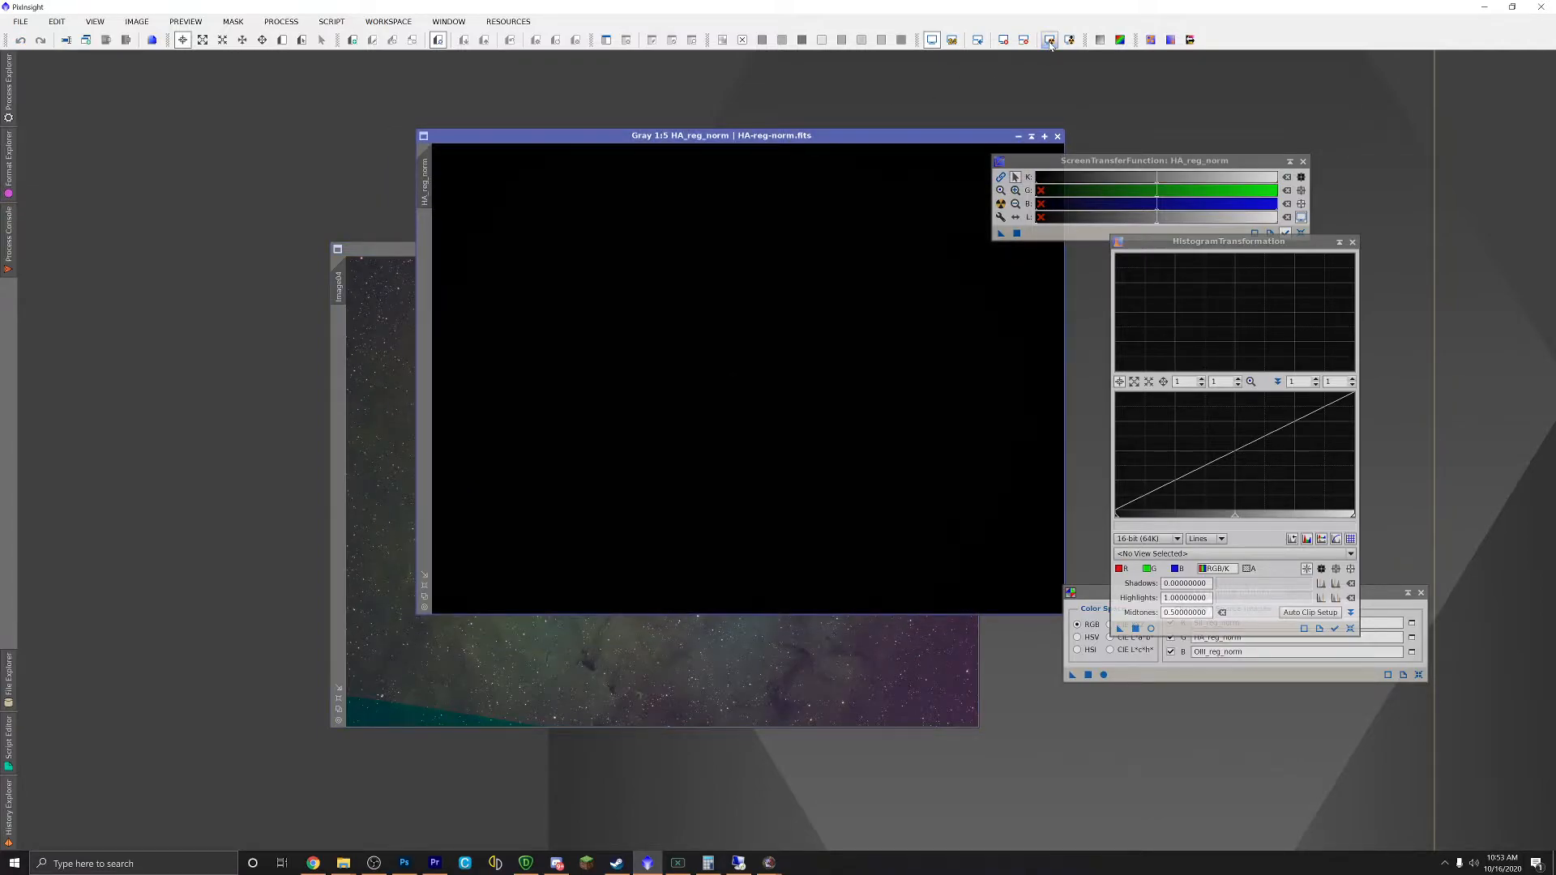
pyautogui.click(1049, 40)
pyautogui.moveTo(716, 136); pyautogui.dragTo(1176, 103)
# Step: Adjust the DynamicCrop area and apply it to trim Image04's ragged edges
pyautogui.moveTo(778, 257); pyautogui.dragTo(713, 240)
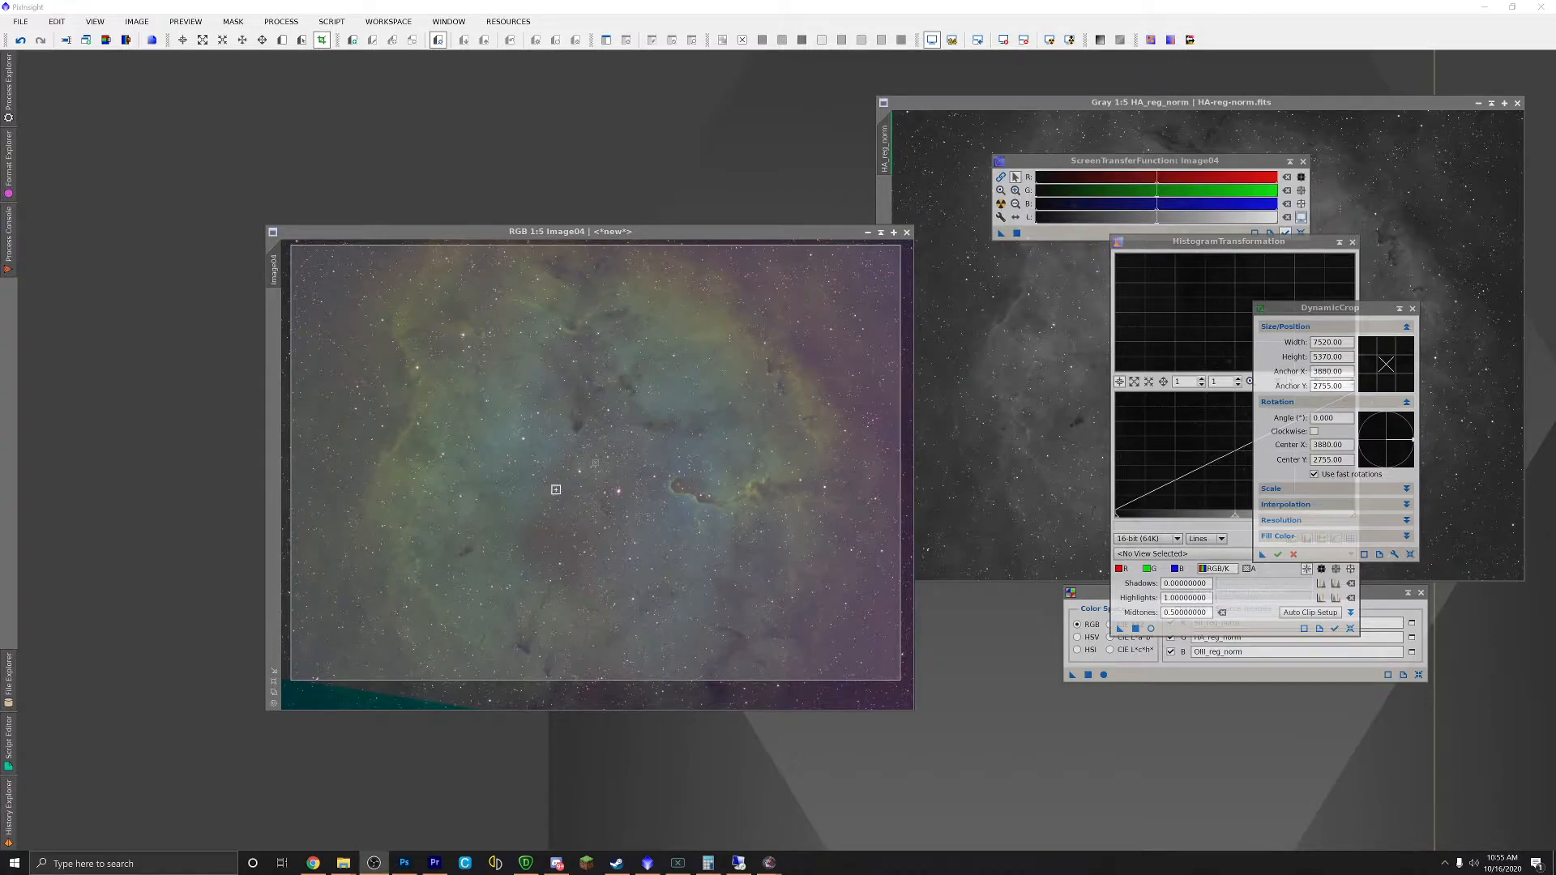
pyautogui.moveTo(667, 527); pyautogui.dragTo(678, 527)
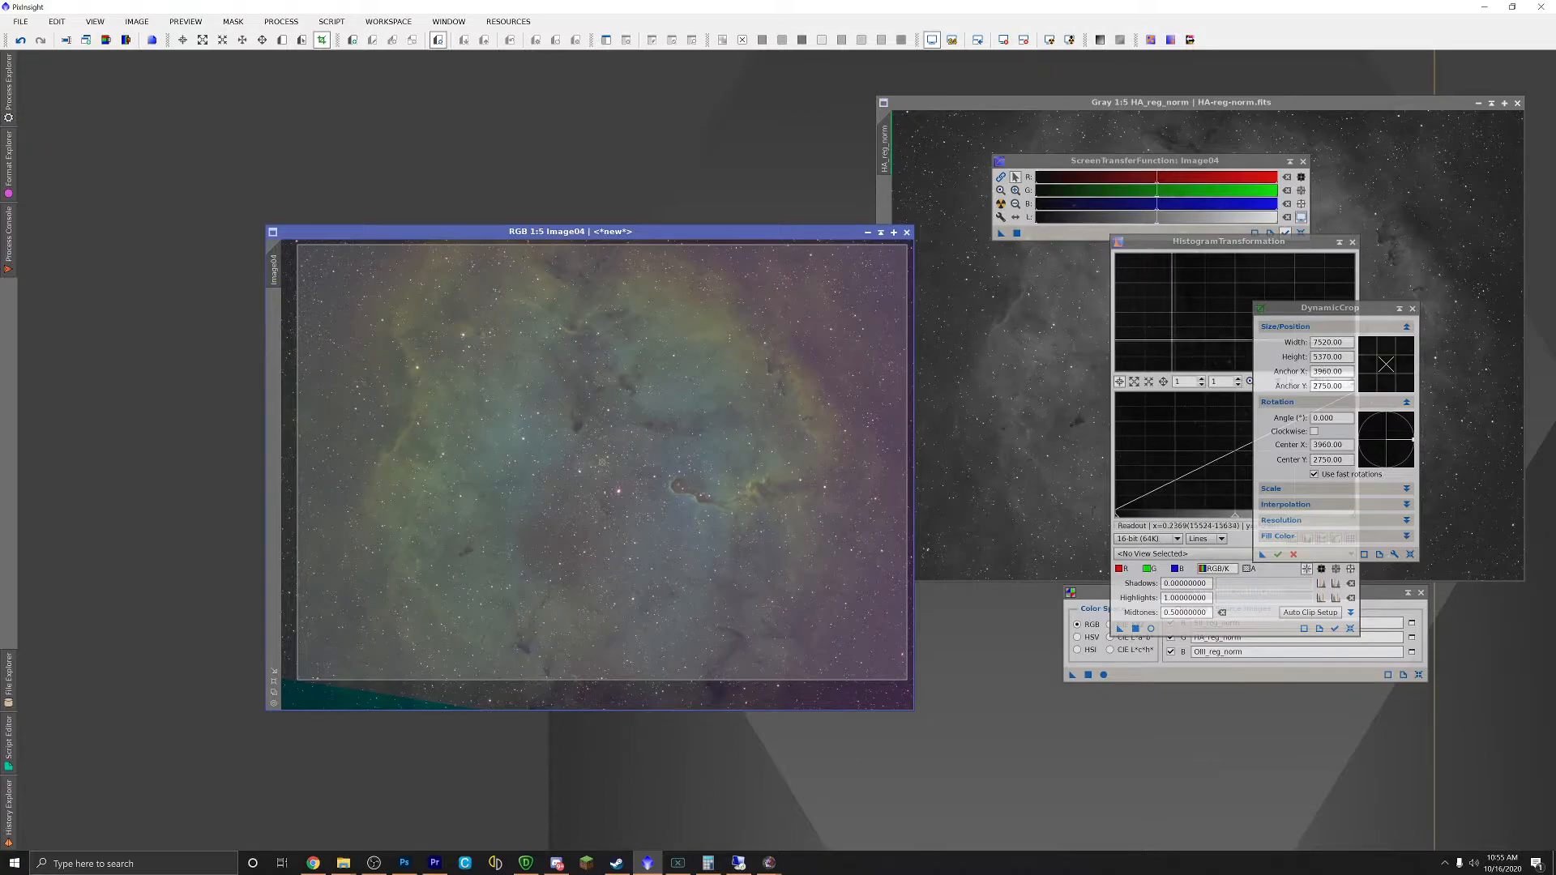
pyautogui.moveTo(1321, 315); pyautogui.dragTo(1241, 402)
pyautogui.moveTo(627, 233); pyautogui.dragTo(497, 183)
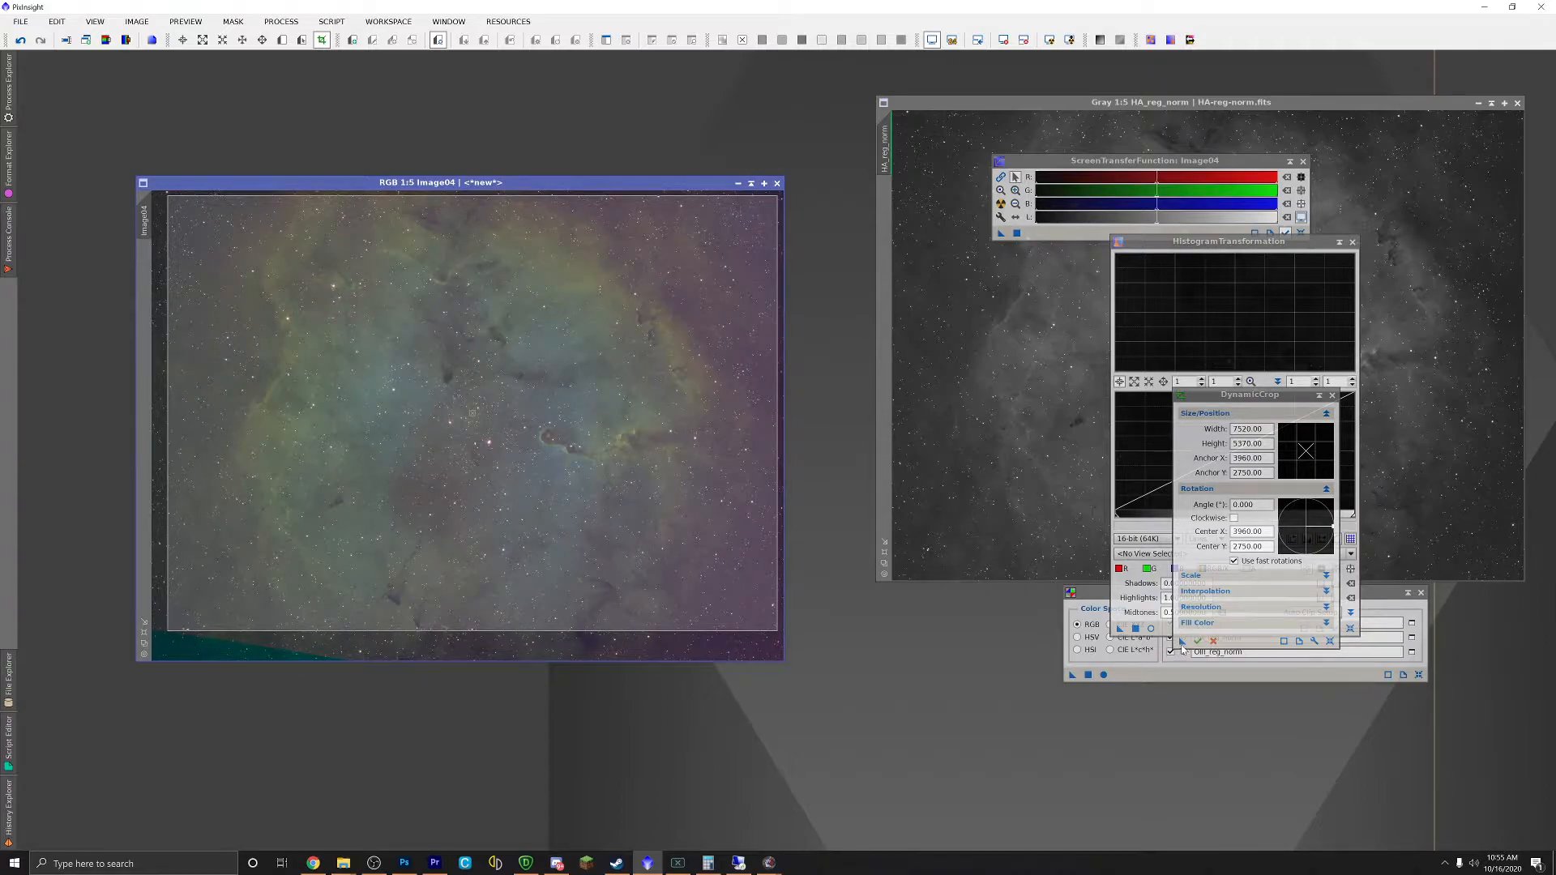
pyautogui.click(1041, 488)
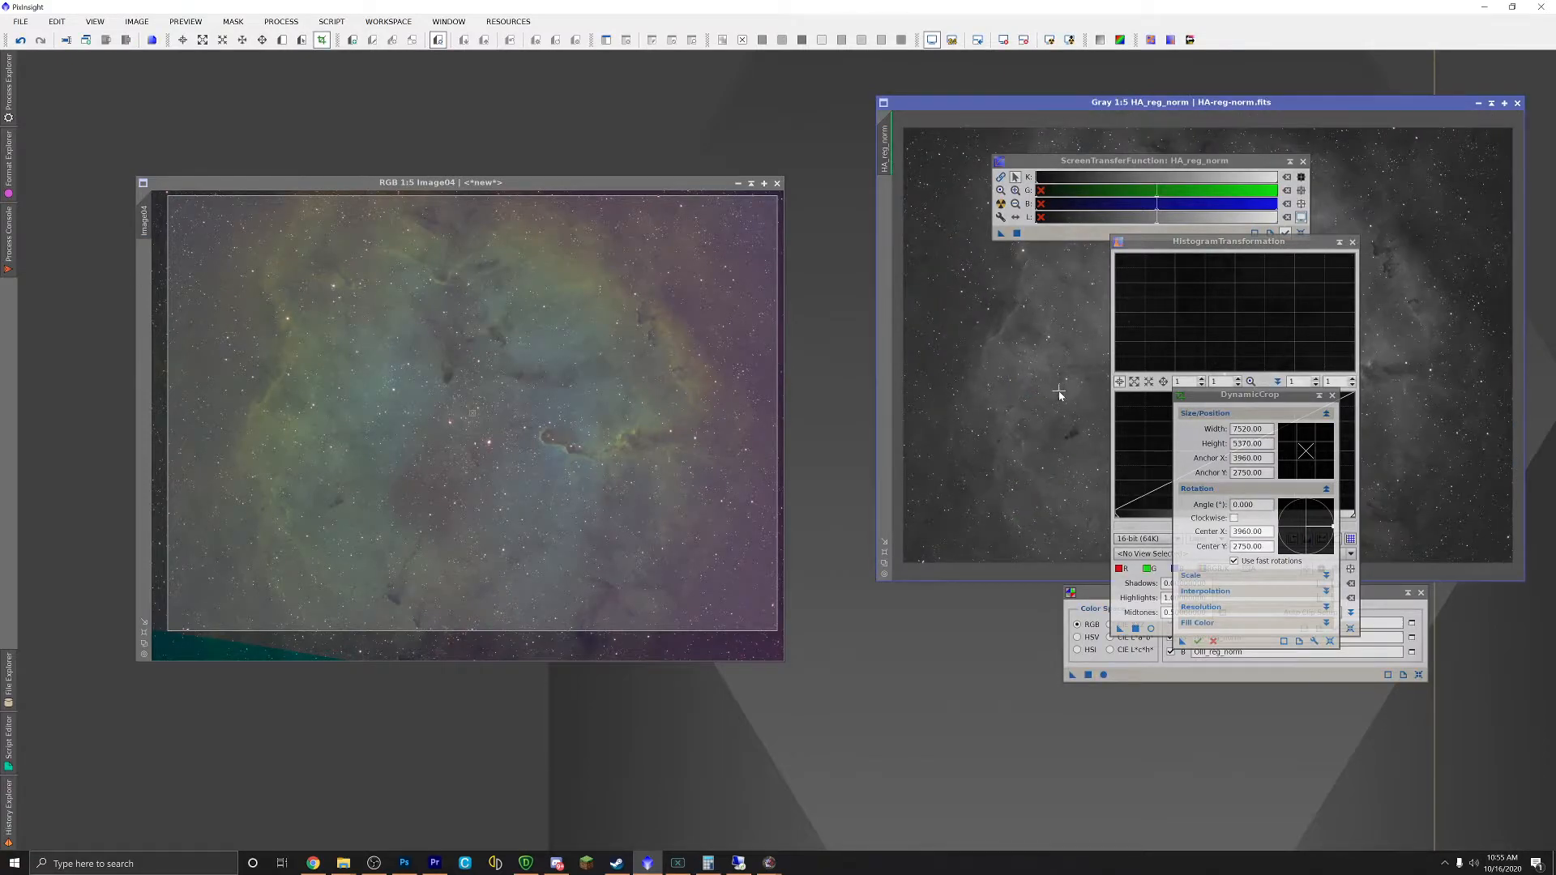
pyautogui.click(1198, 642)
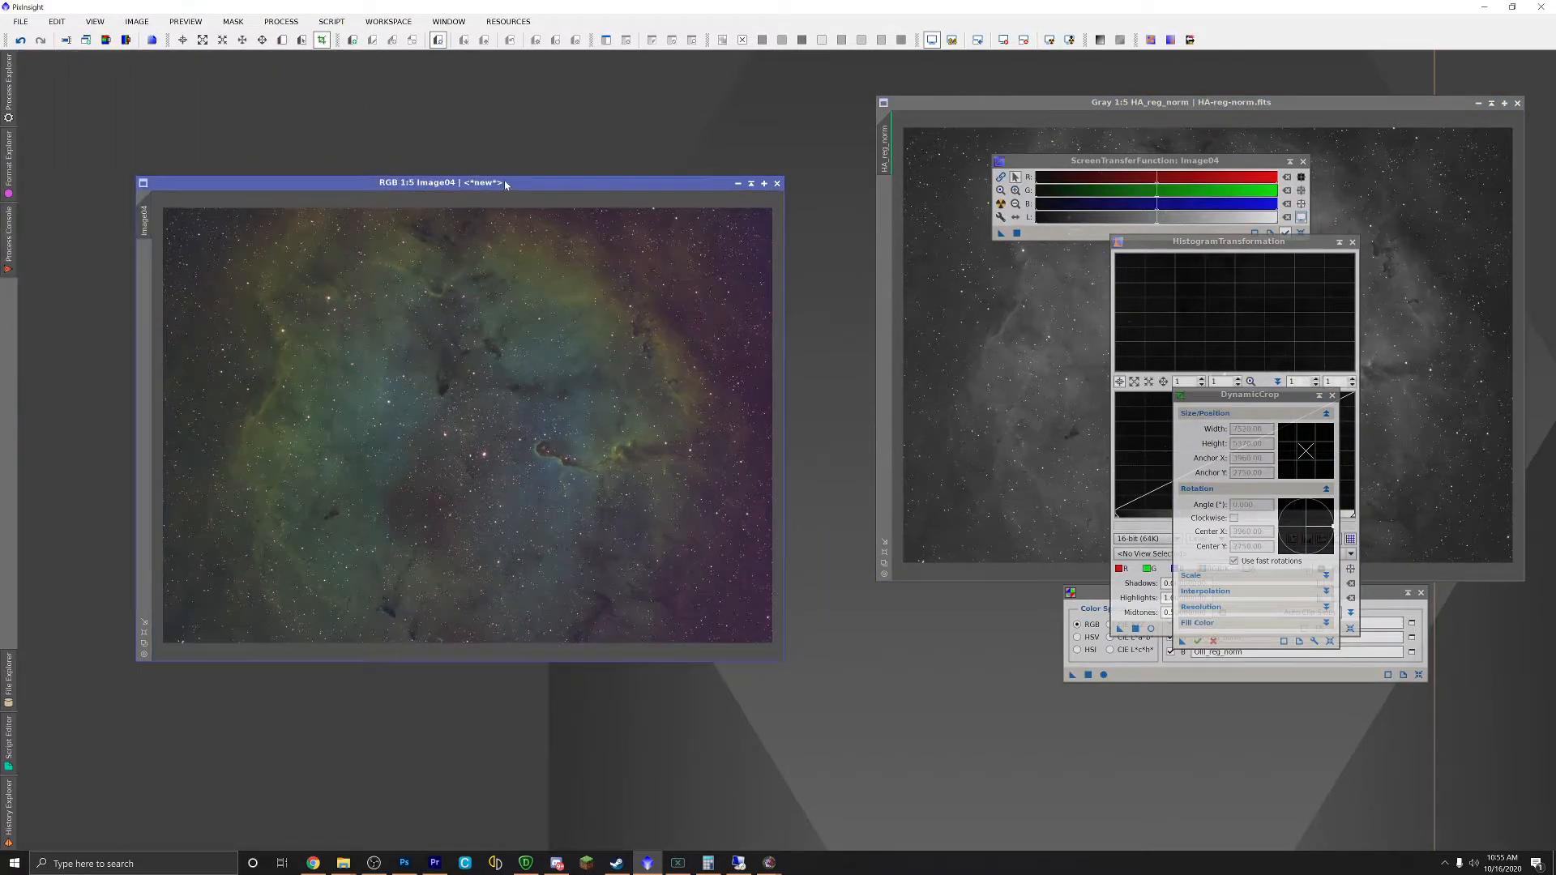
# Step: Arrange the Image04 and HA_reg_norm windows side by side
pyautogui.moveTo(504, 183); pyautogui.dragTo(595, 164)
pyautogui.moveTo(1002, 103); pyautogui.dragTo(353, 173)
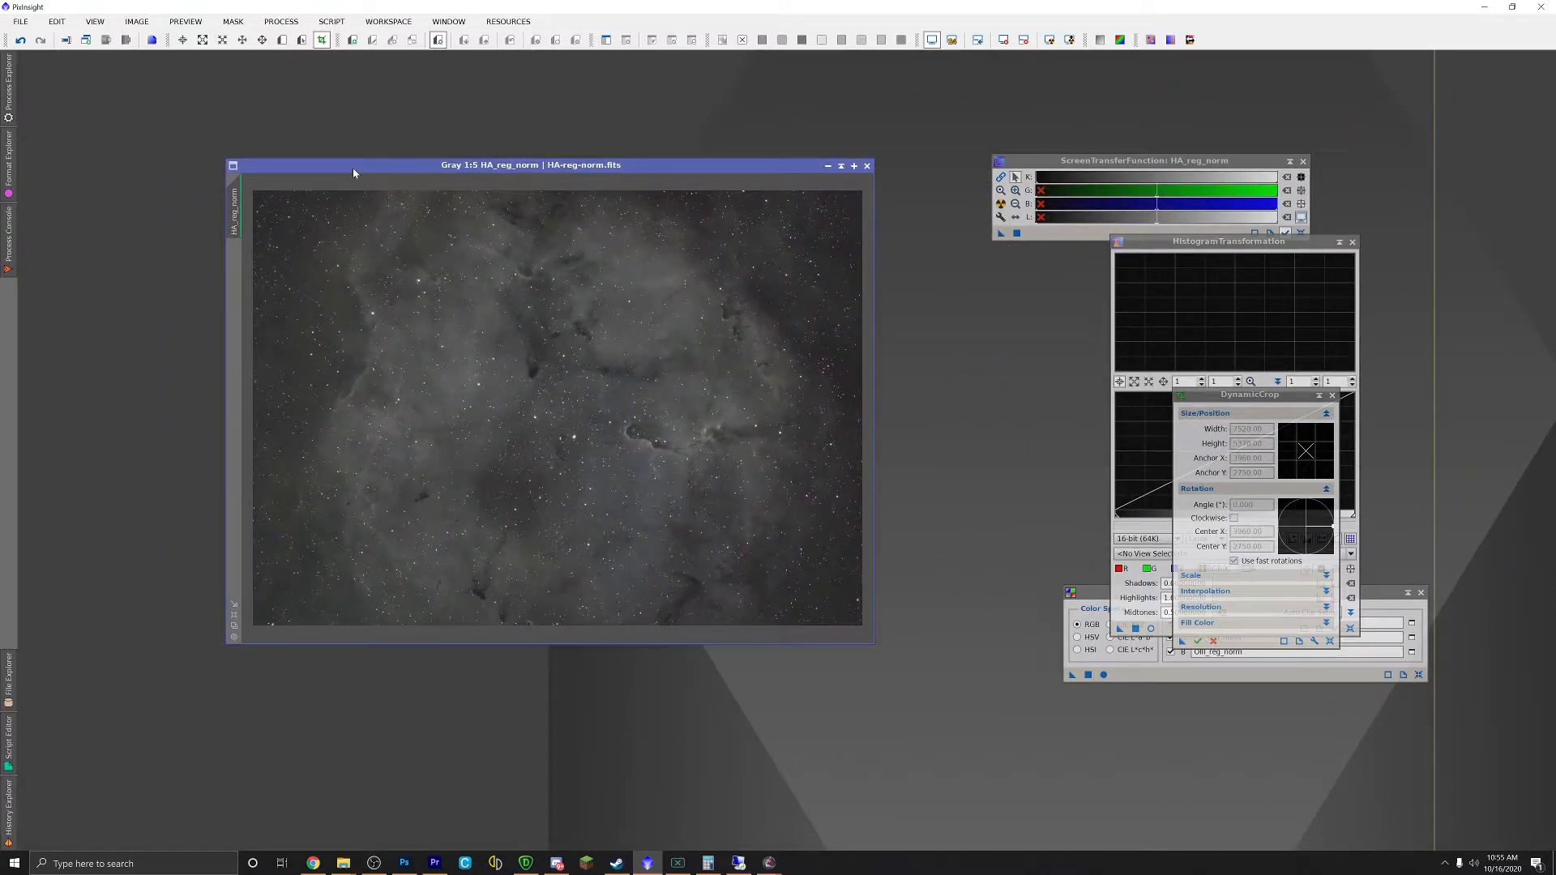
pyautogui.moveTo(353, 172); pyautogui.dragTo(1008, 118)
pyautogui.moveTo(505, 167)
pyautogui.mouseDown()
pyautogui.moveTo(542, 151)
pyautogui.moveTo(500, 154)
pyautogui.mouseUp()
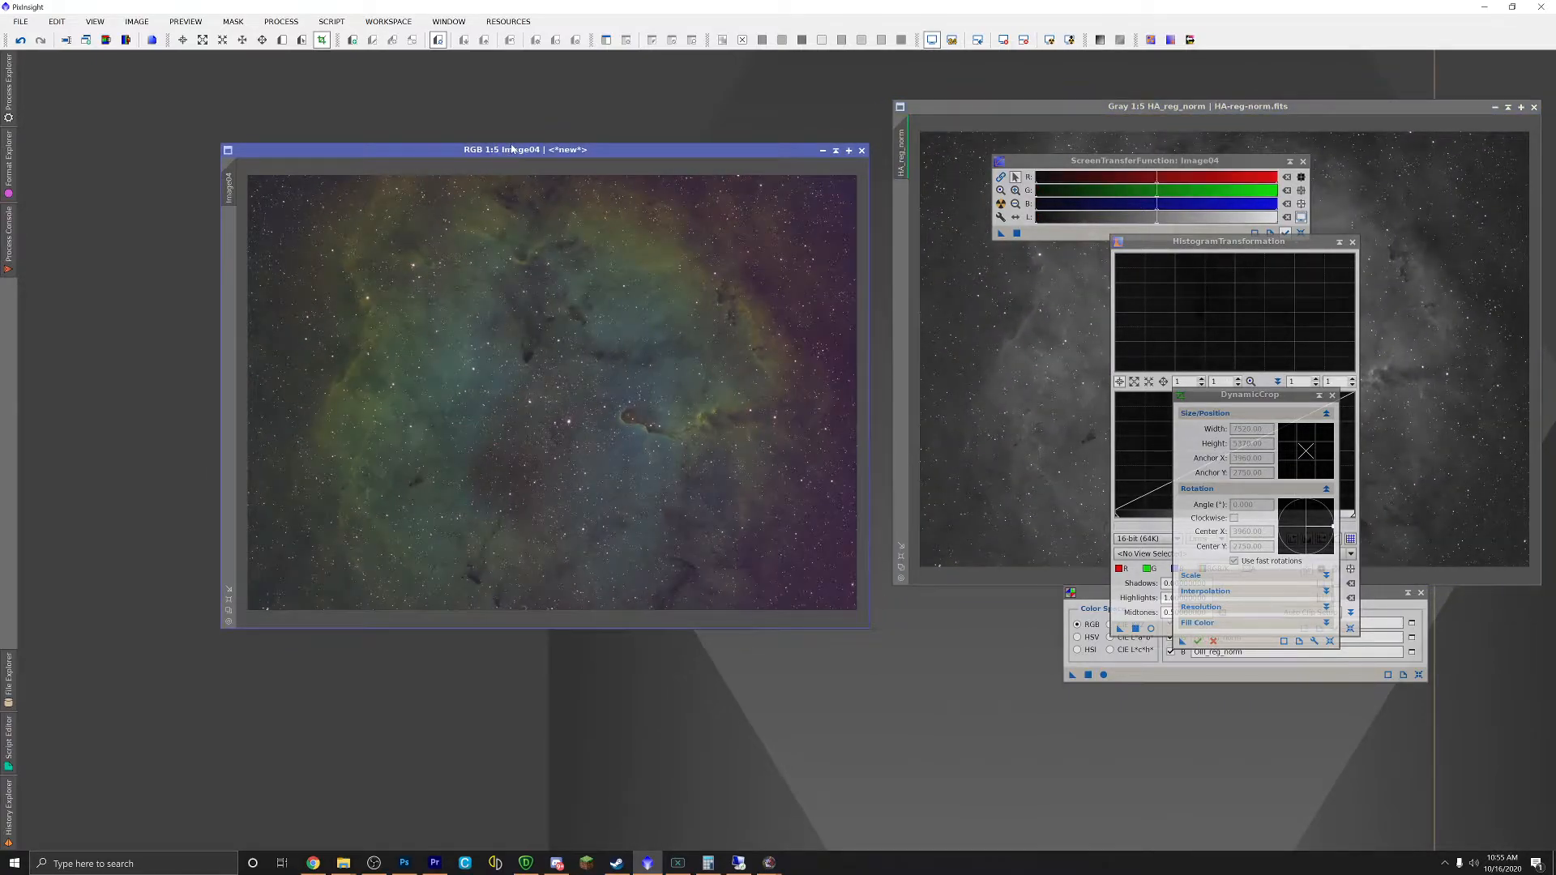
# Step: Invert the colours of Image04
pyautogui.click(281, 21)
pyautogui.moveTo(317, 41)
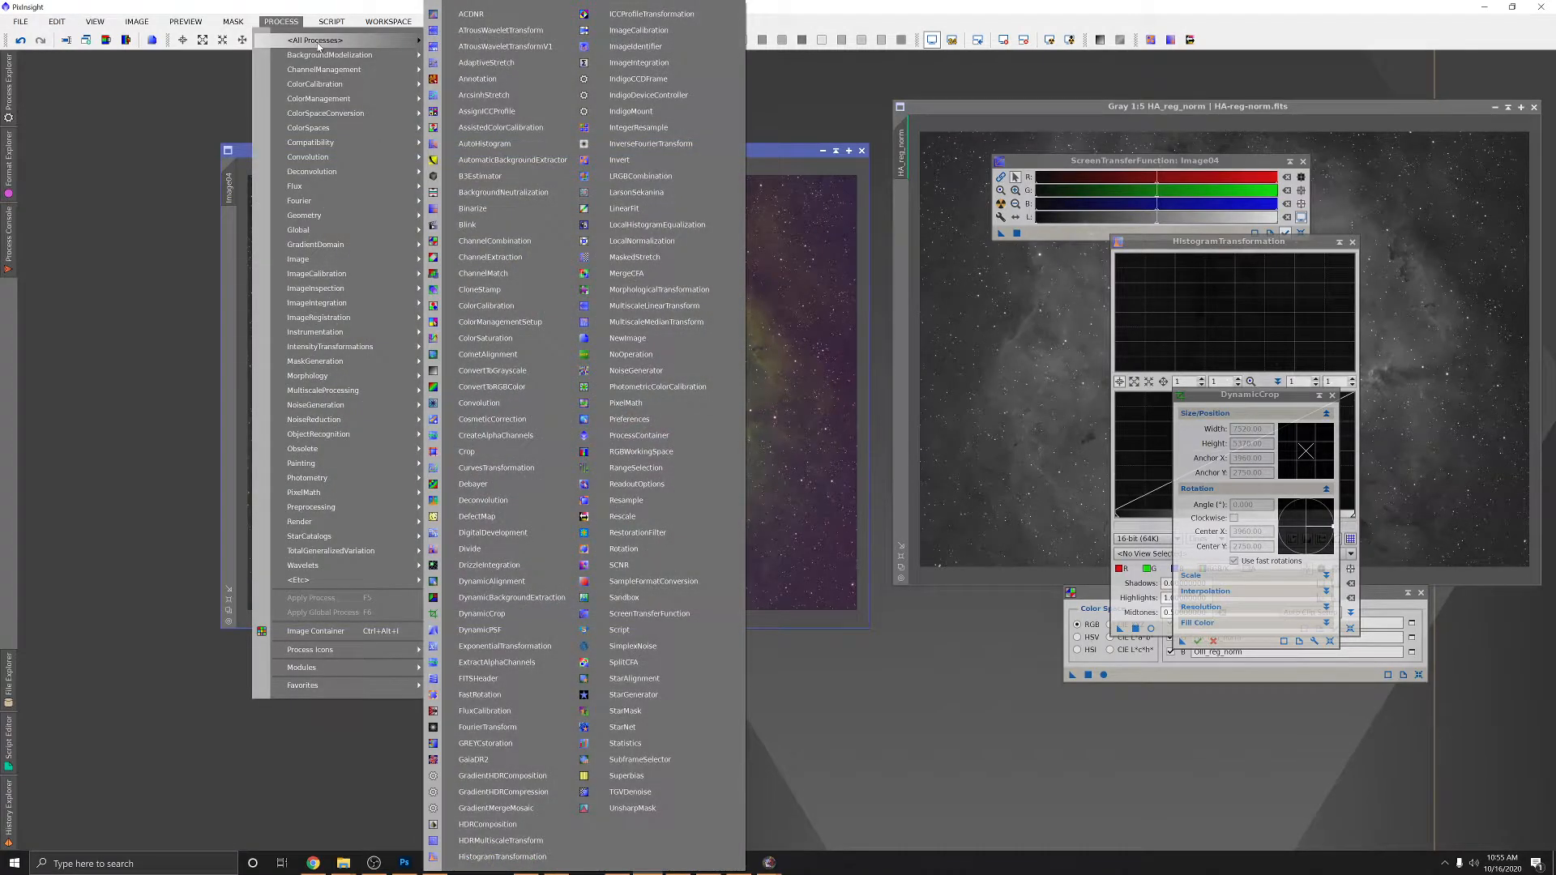
pyautogui.click(770, 146)
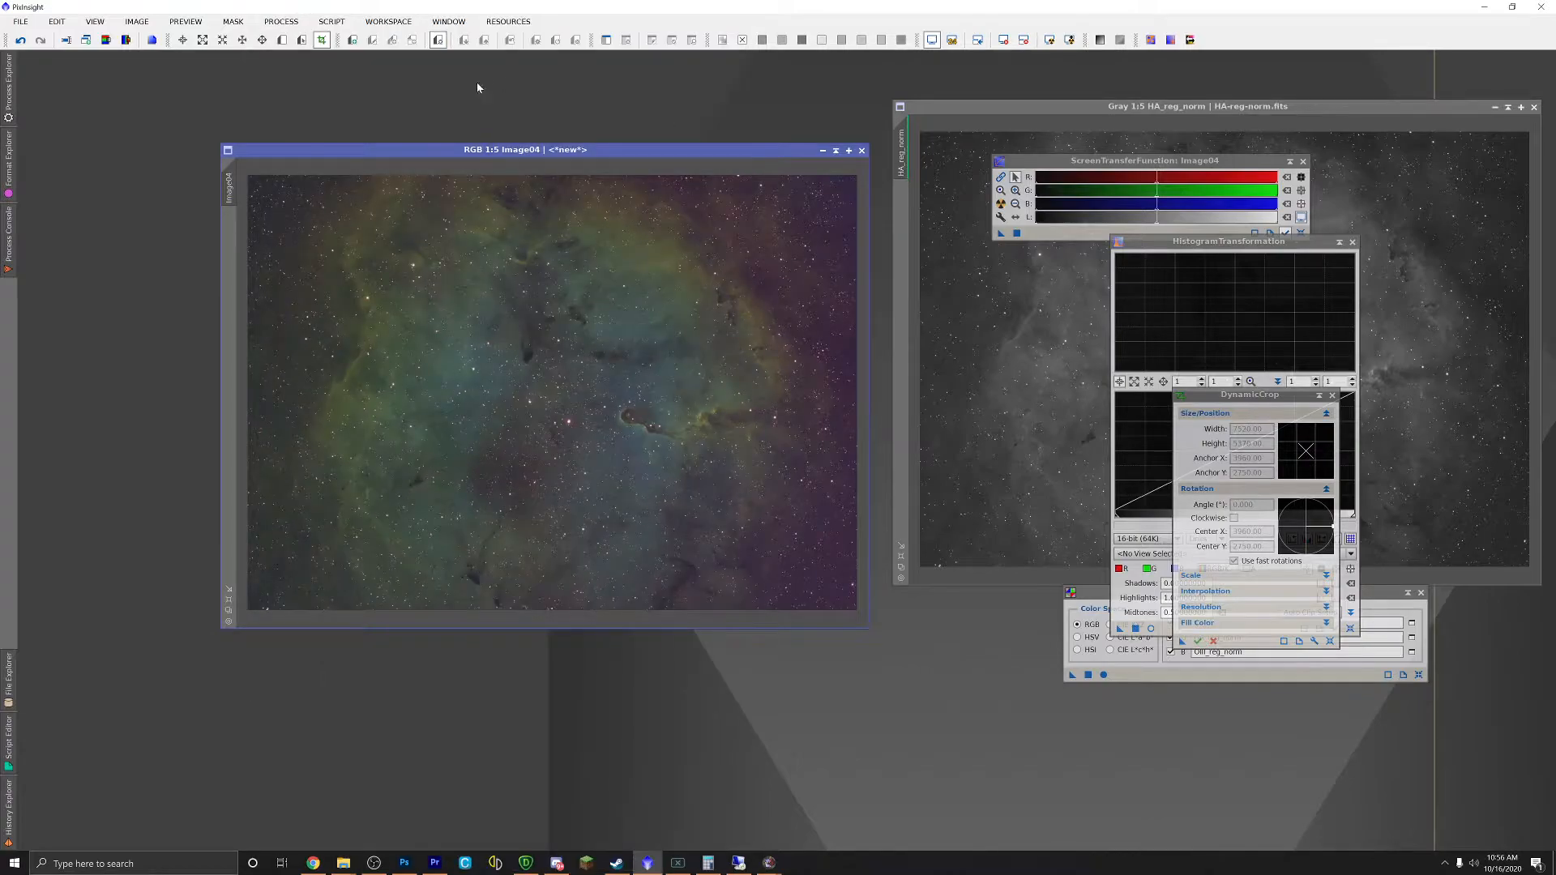
pyautogui.click(281, 21)
pyautogui.moveTo(318, 40)
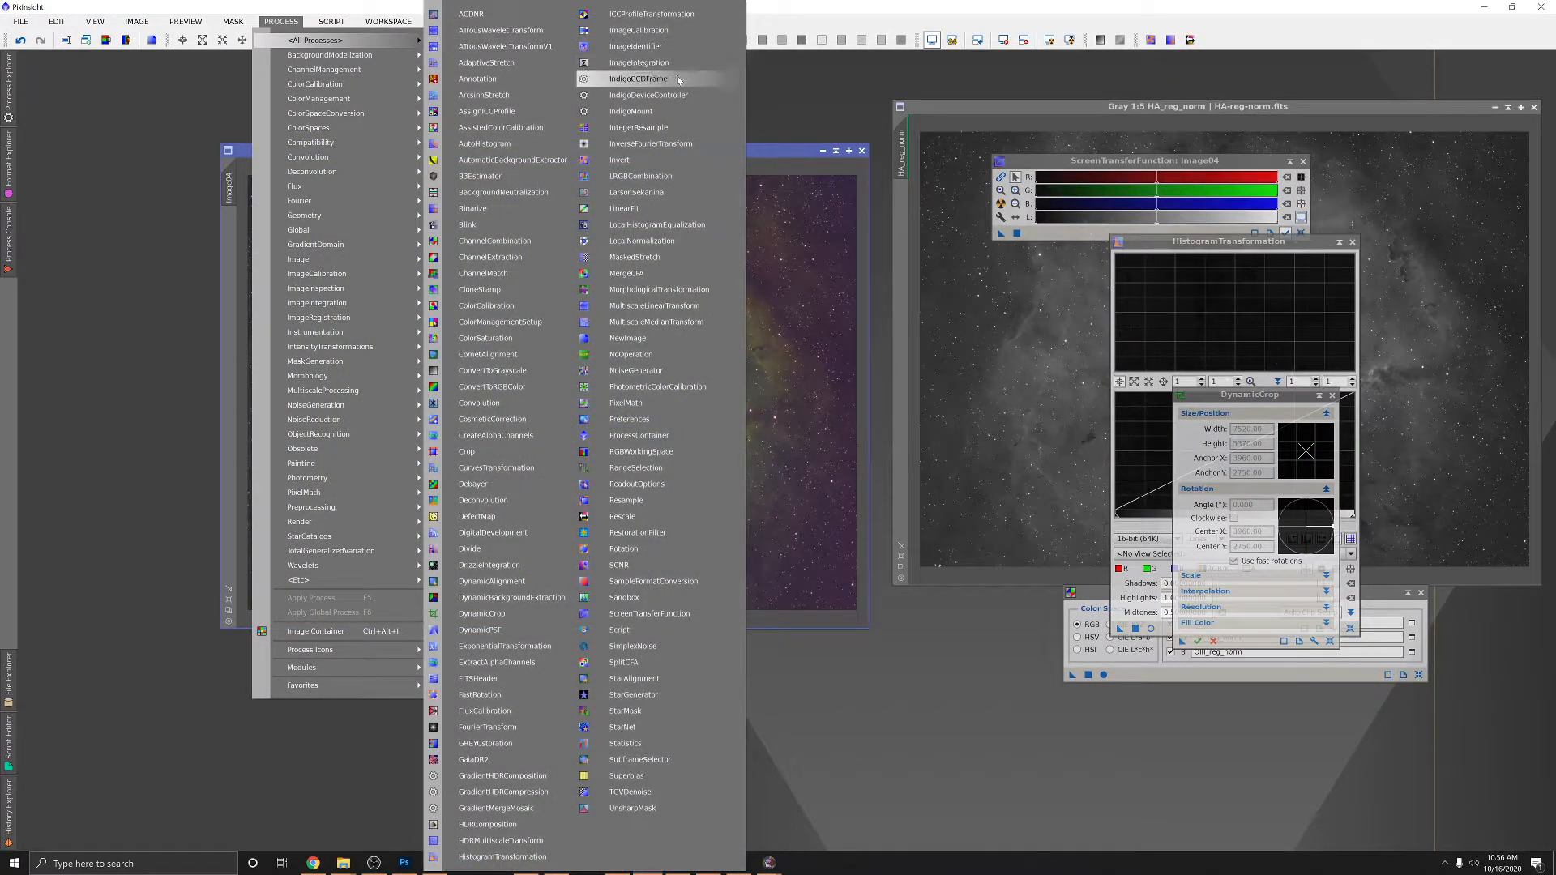
pyautogui.click(623, 161)
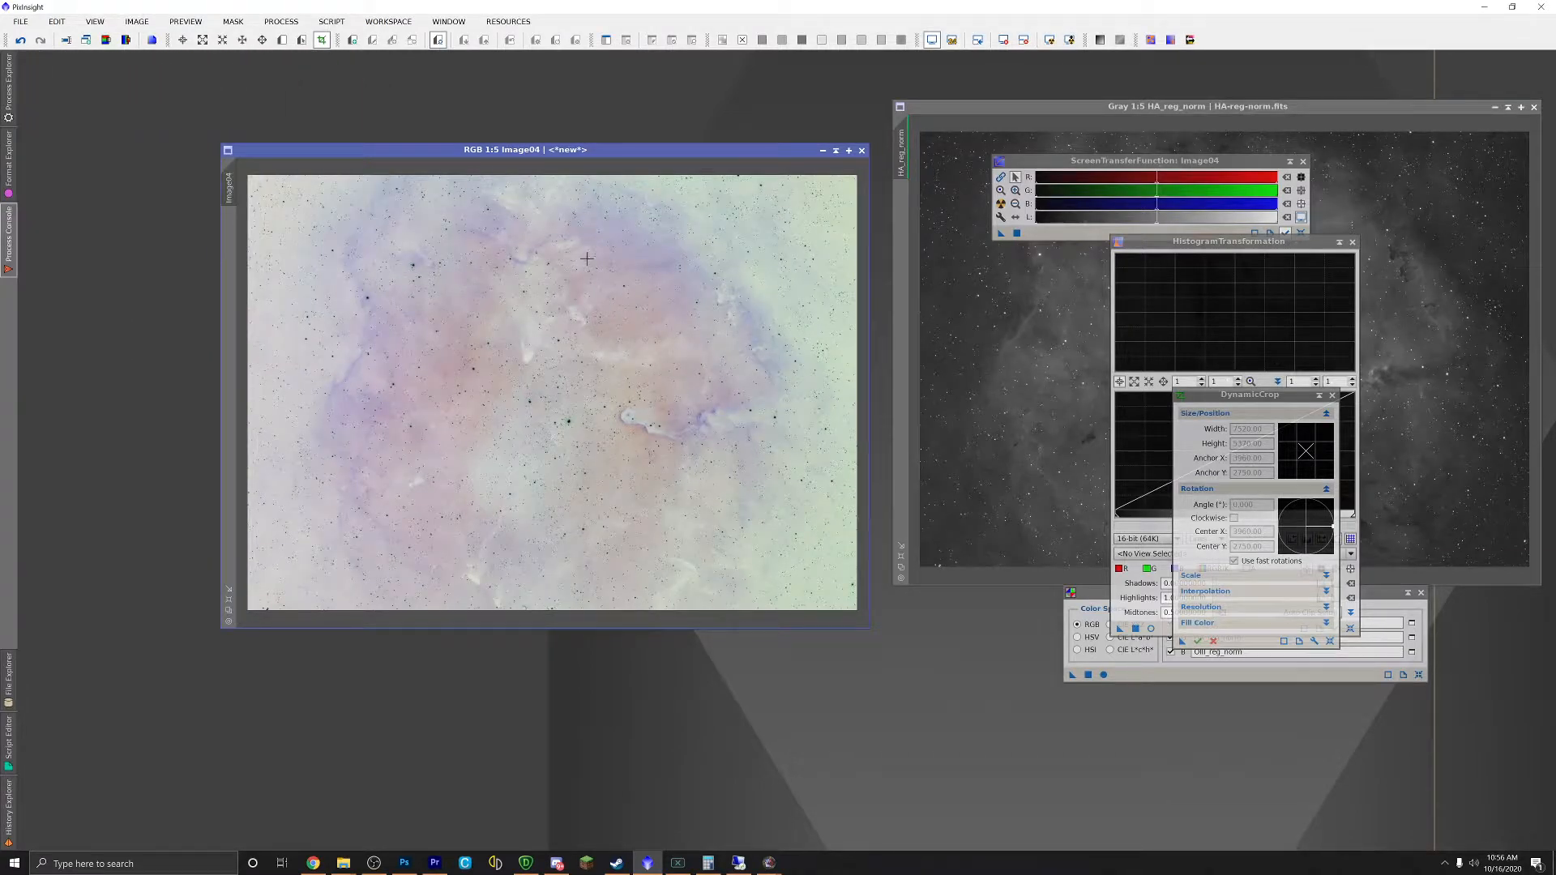
# Step: Apply SCNR green removal at amount 1.00 to the inverted Image04
pyautogui.click(281, 22)
pyautogui.moveTo(340, 40)
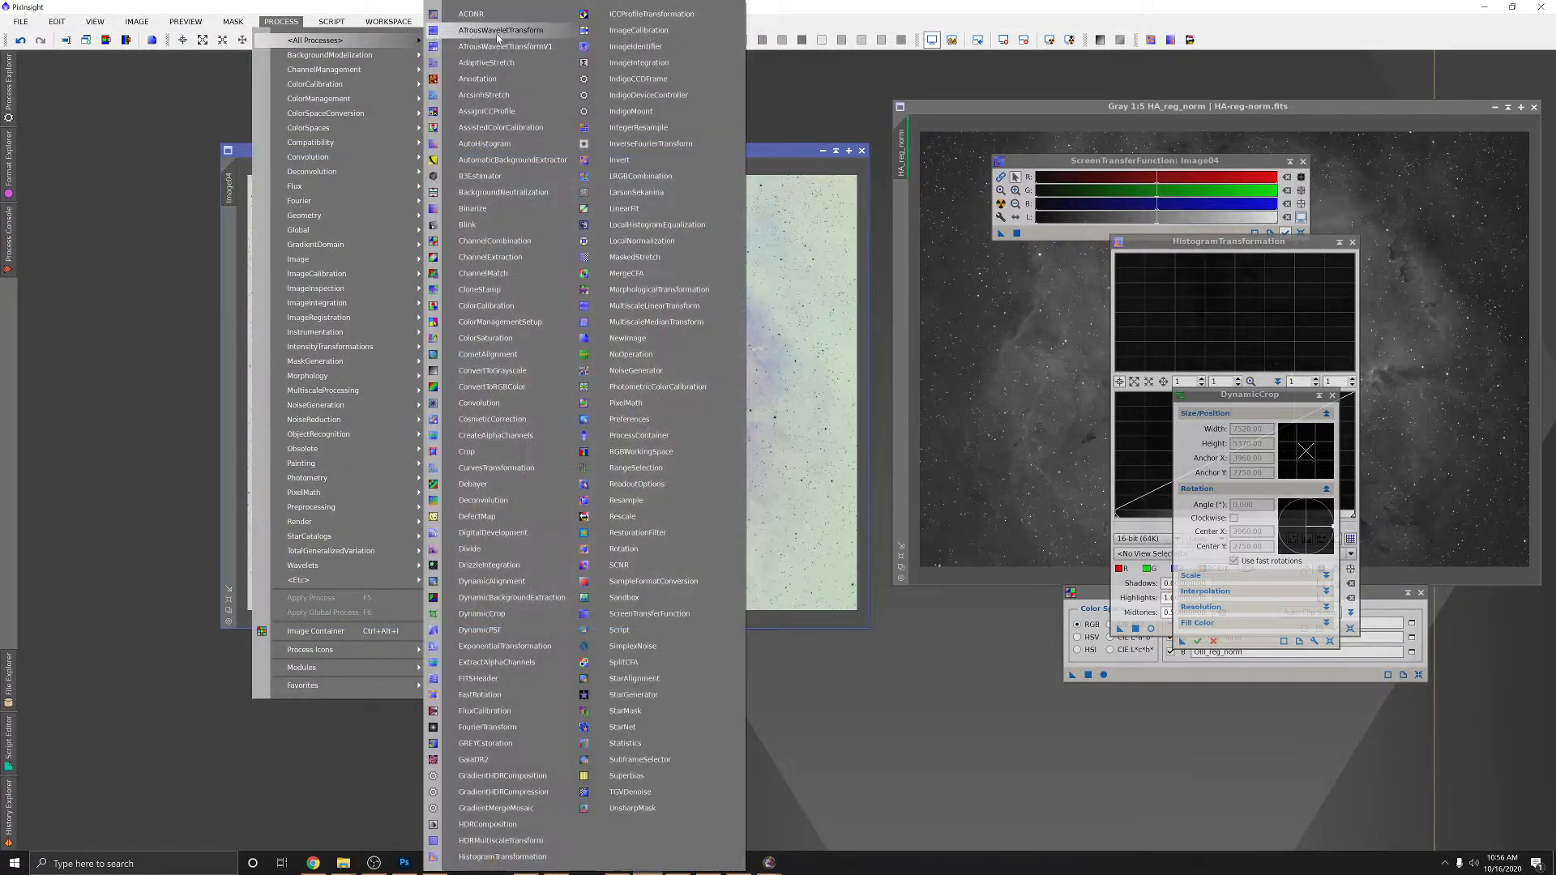
pyautogui.click(621, 566)
pyautogui.moveTo(1247, 260); pyautogui.dragTo(951, 315)
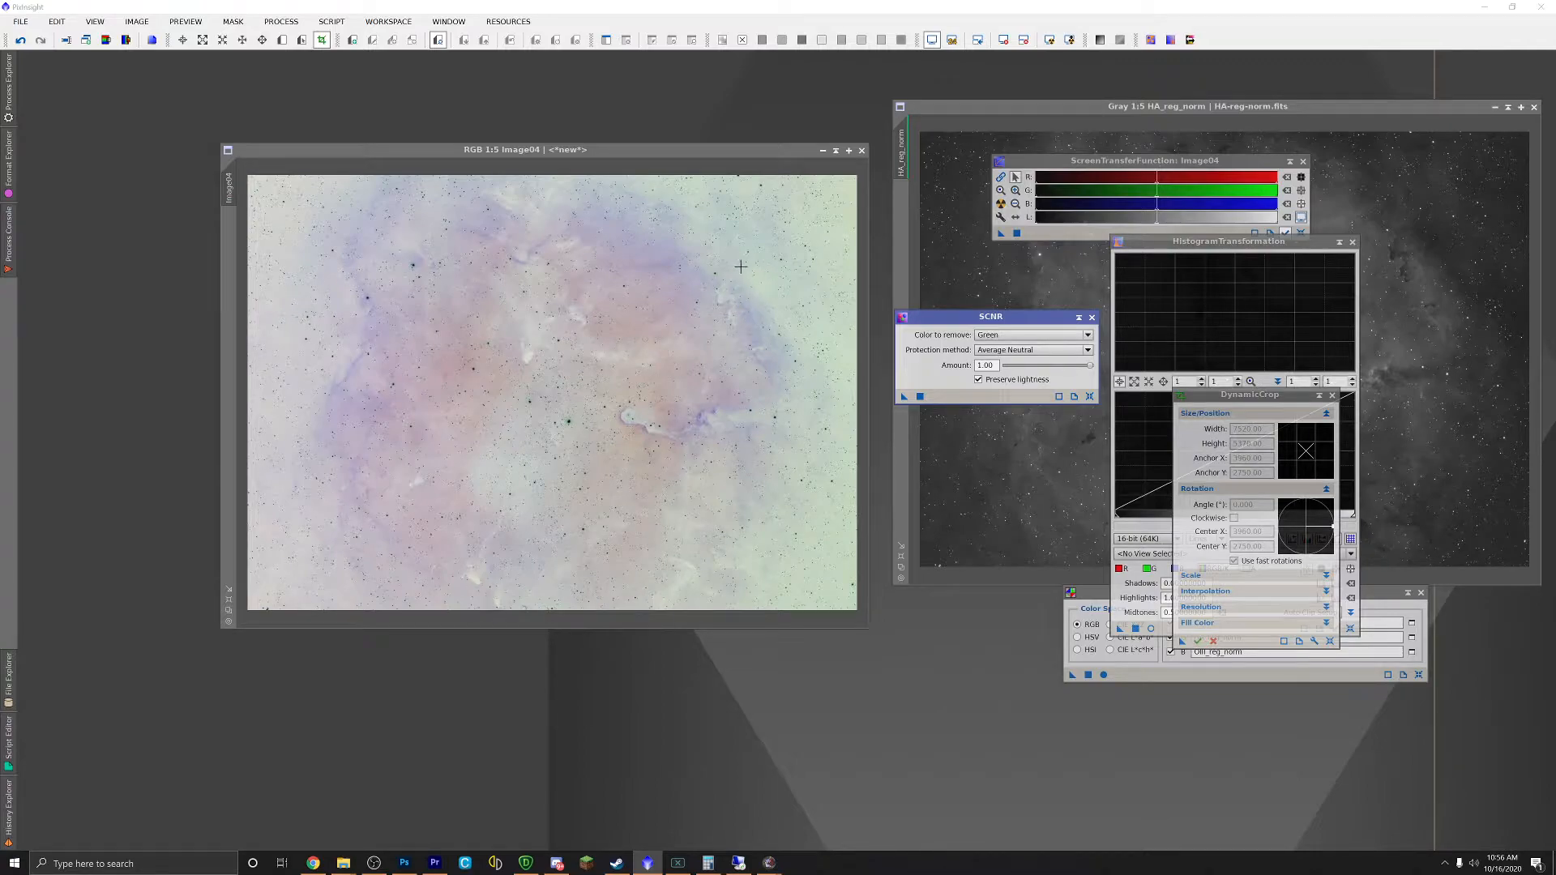
pyautogui.moveTo(896, 401); pyautogui.dragTo(582, 319)
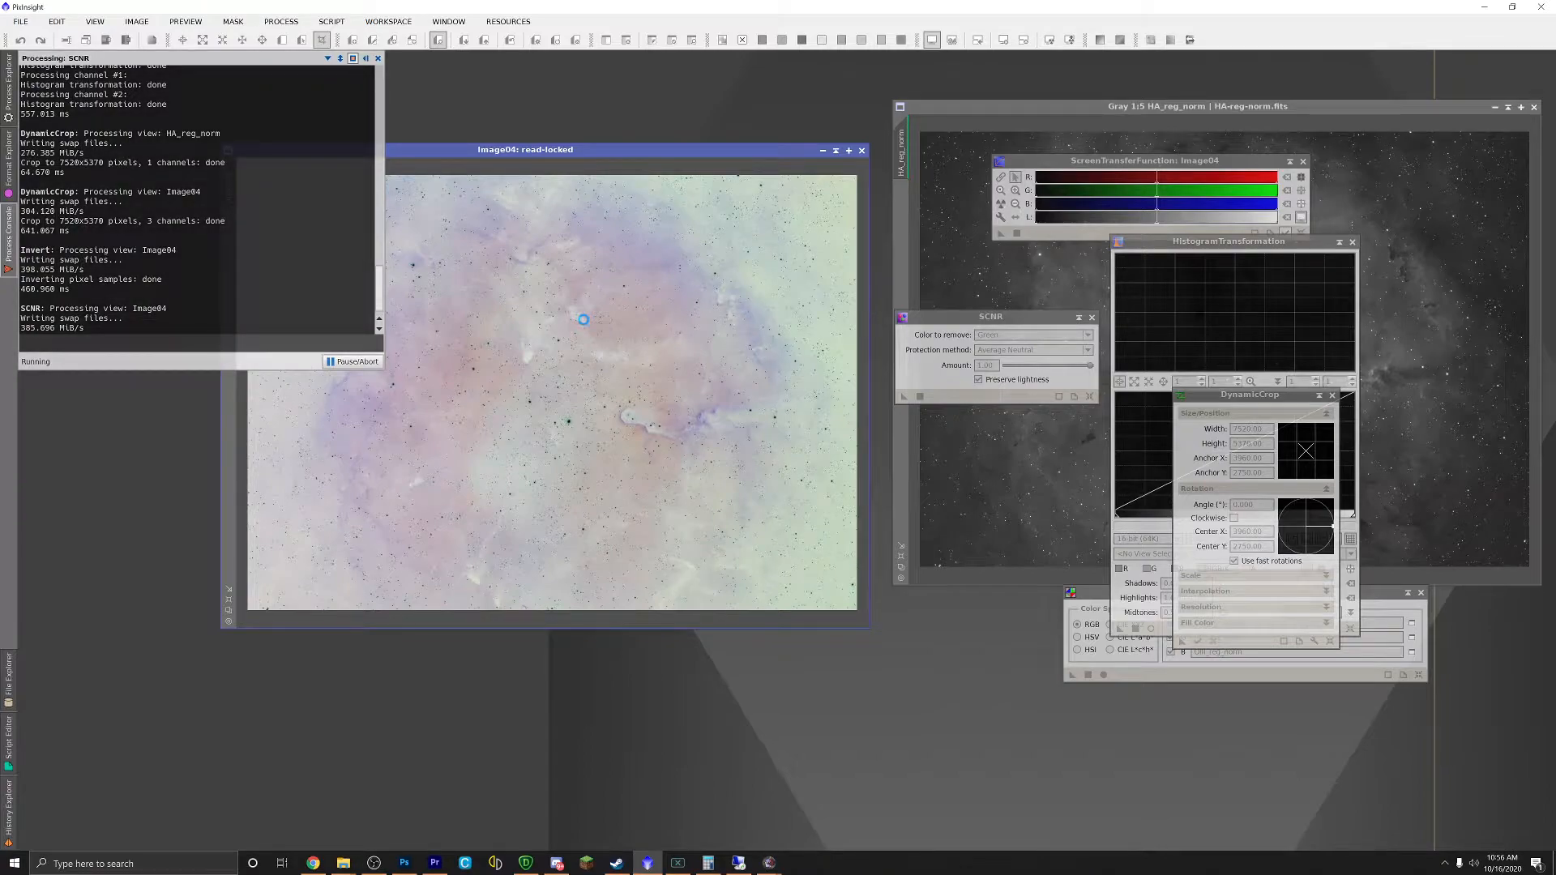
# Step: Invert Image04 back to its normal colours
pyautogui.click(281, 21)
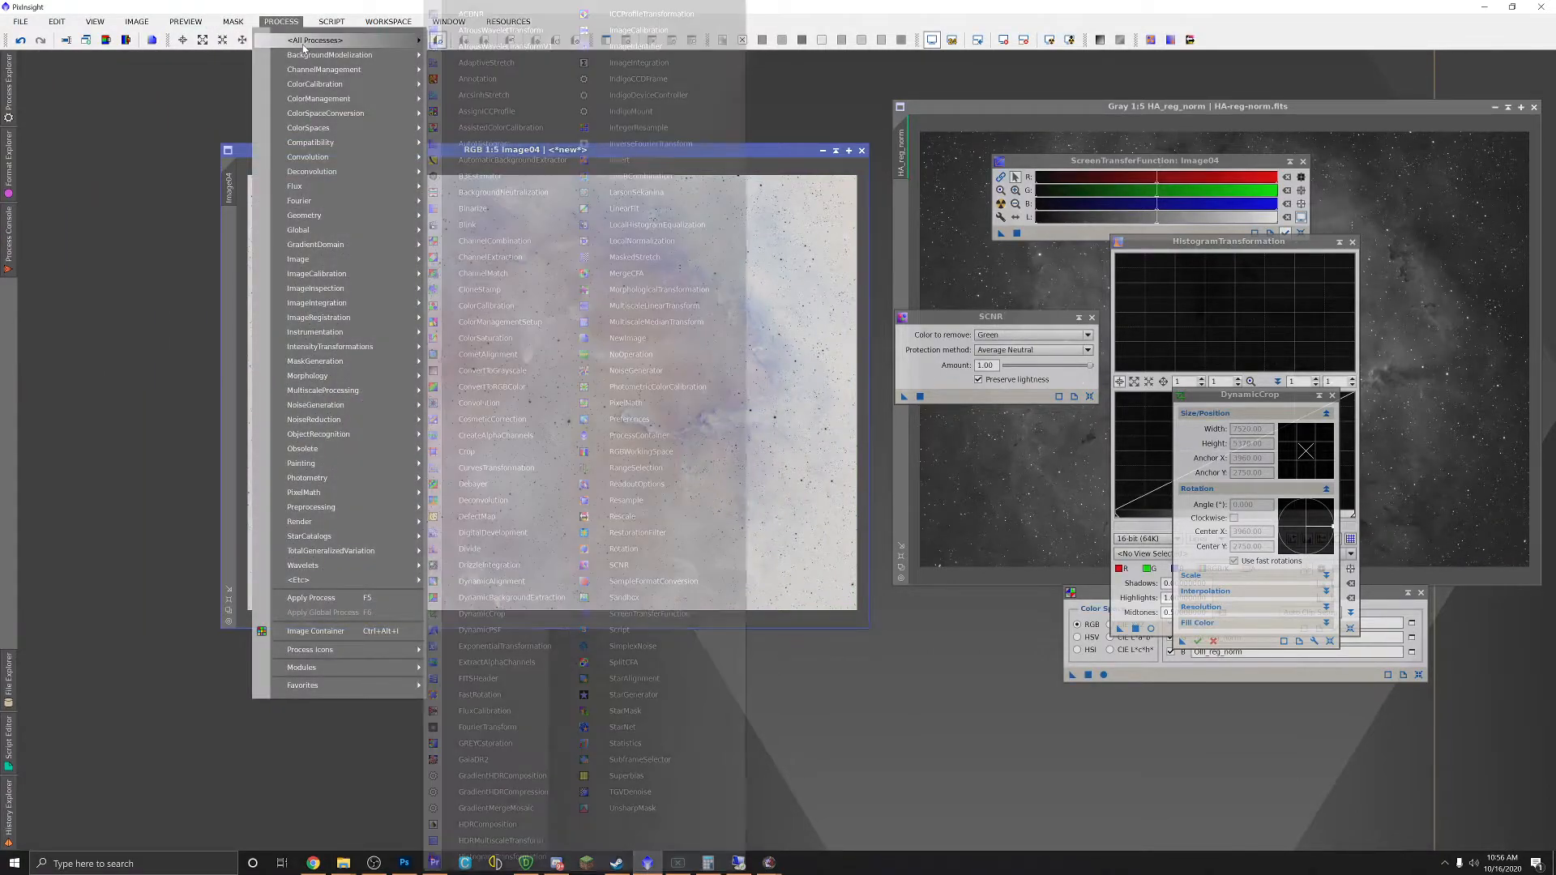
pyautogui.click(624, 165)
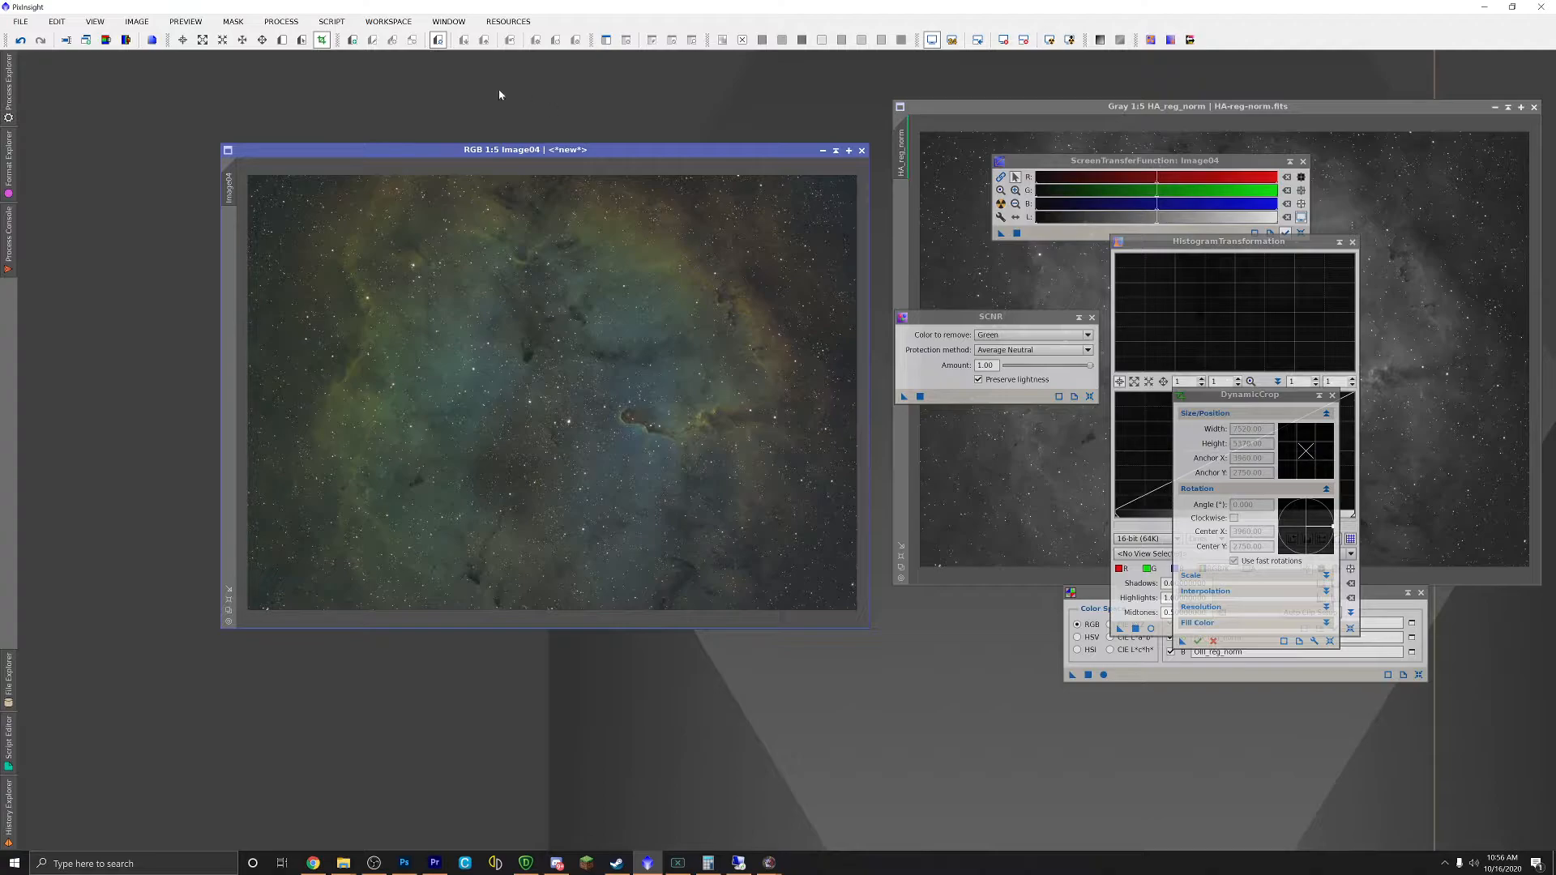
pyautogui.click(289, 27)
pyautogui.moveTo(324, 39)
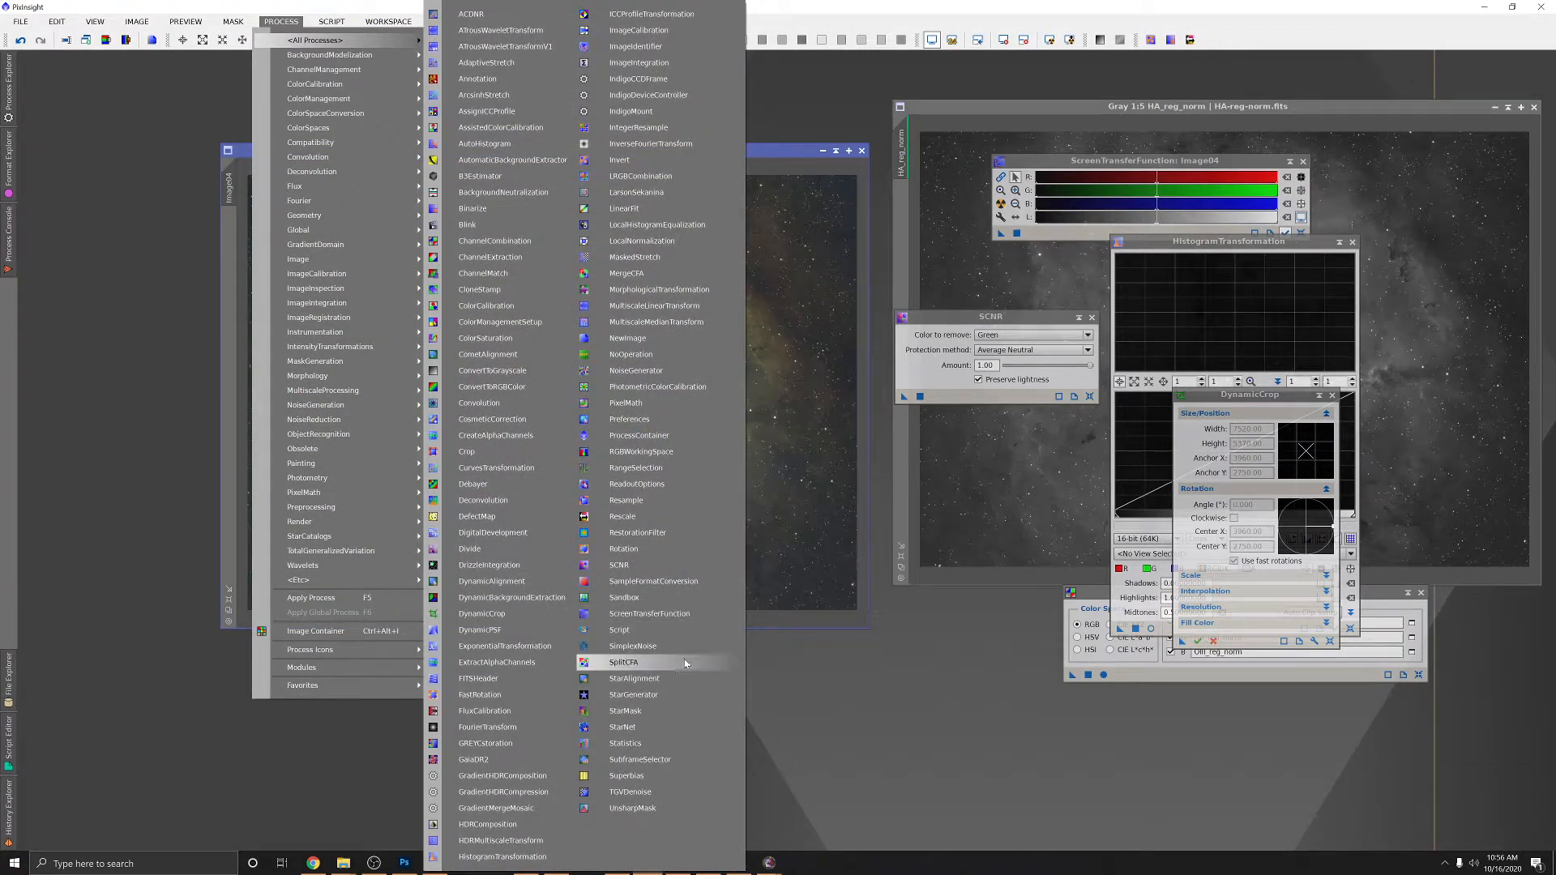
# Step: Run StarNet on Image04 to strip the stars and zoom in to check the starless nebula
pyautogui.click(624, 728)
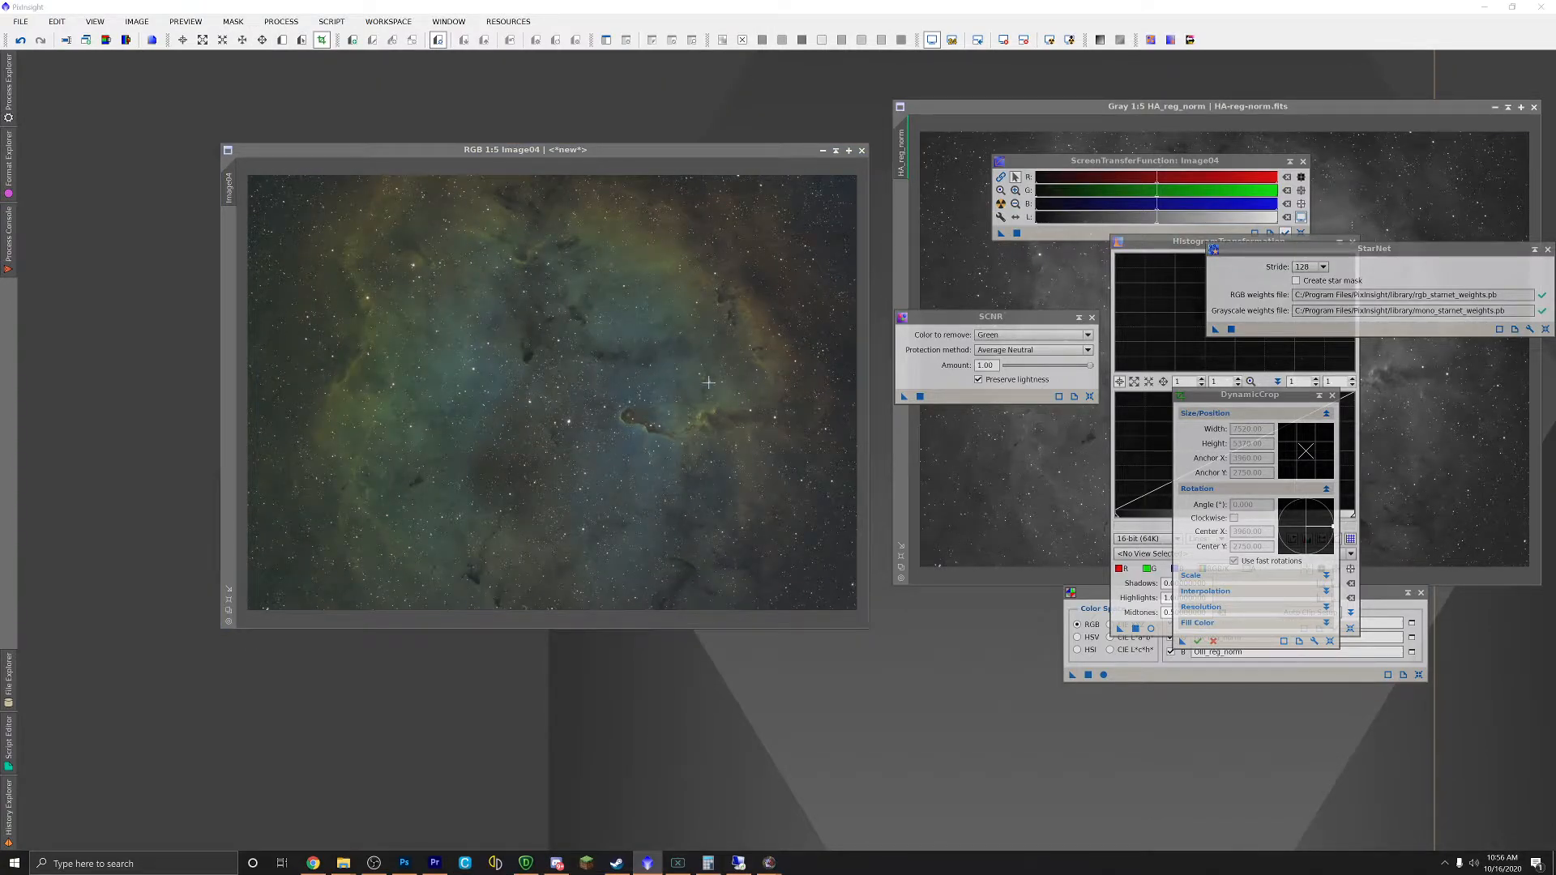
pyautogui.moveTo(1216, 336); pyautogui.dragTo(684, 317)
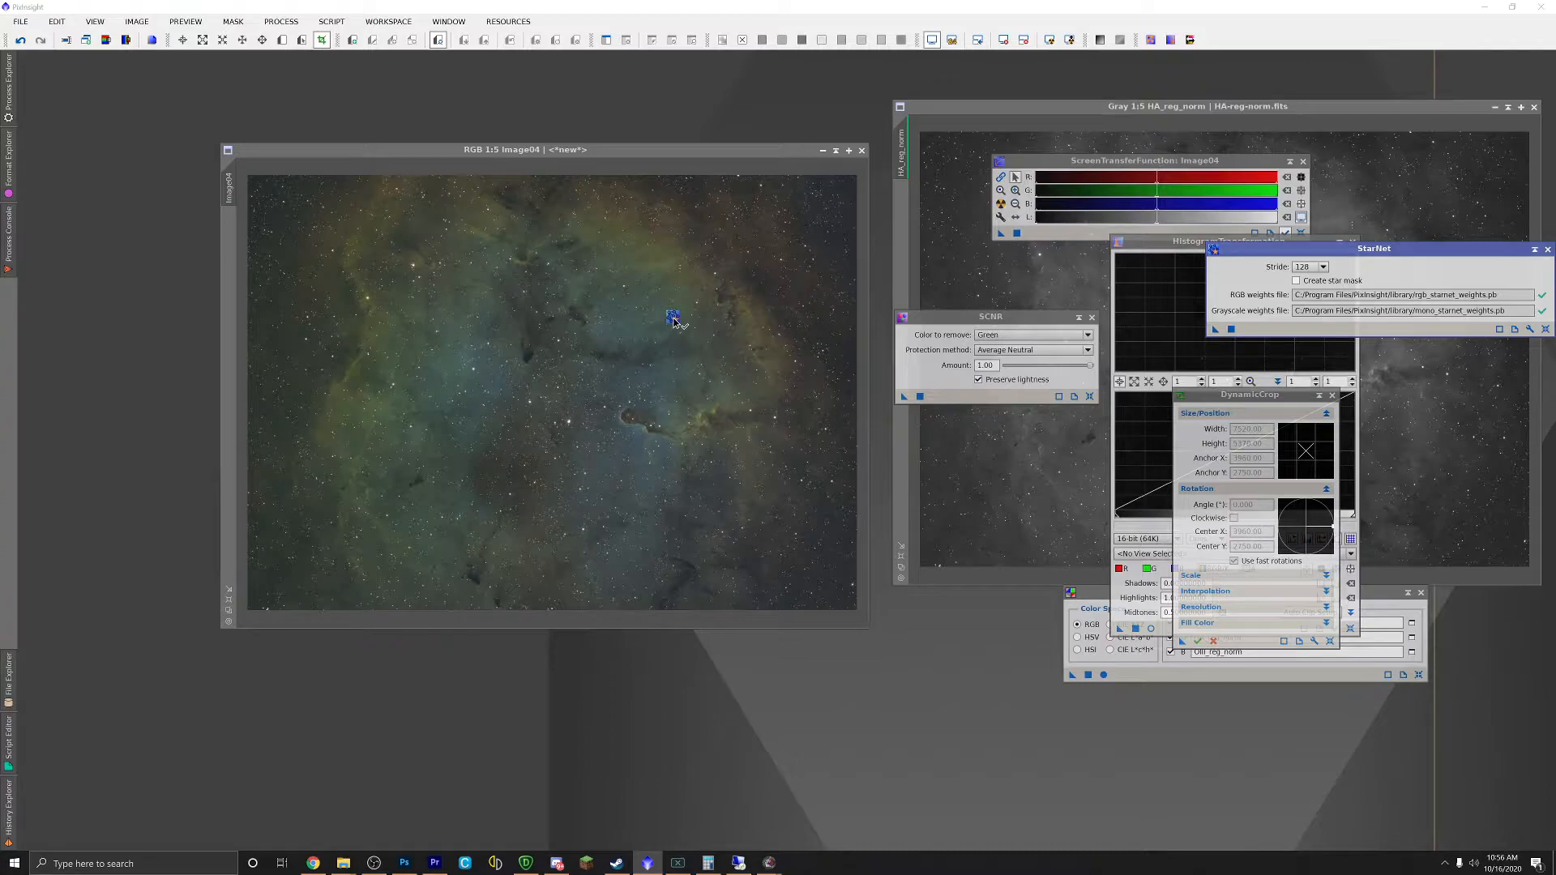
pyautogui.moveTo(673, 319); pyautogui.dragTo(673, 317)
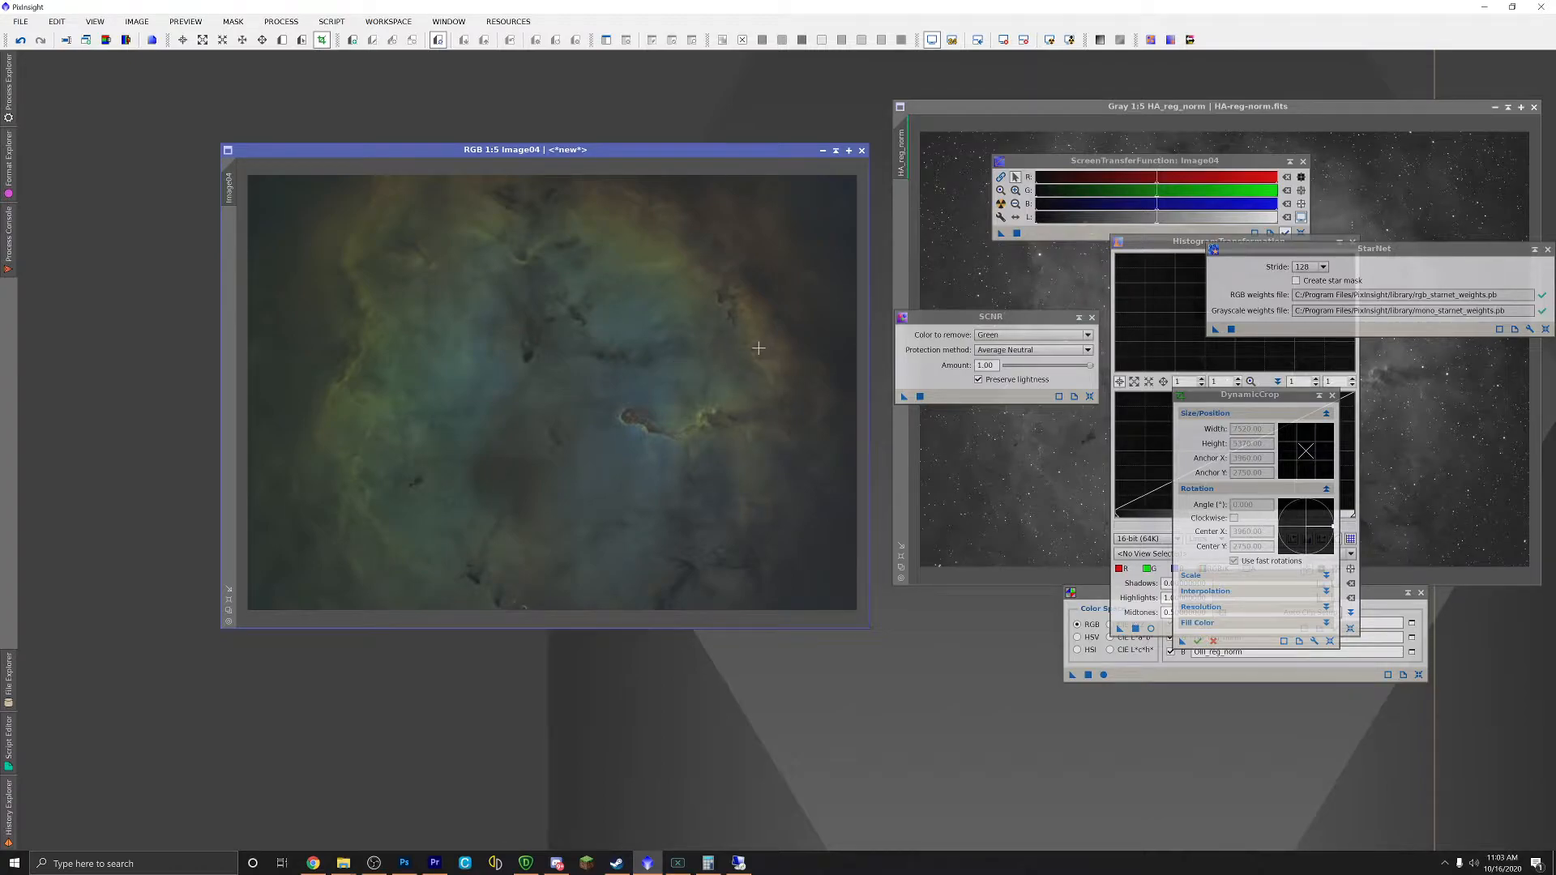
pyautogui.scroll(4, 543, 381)
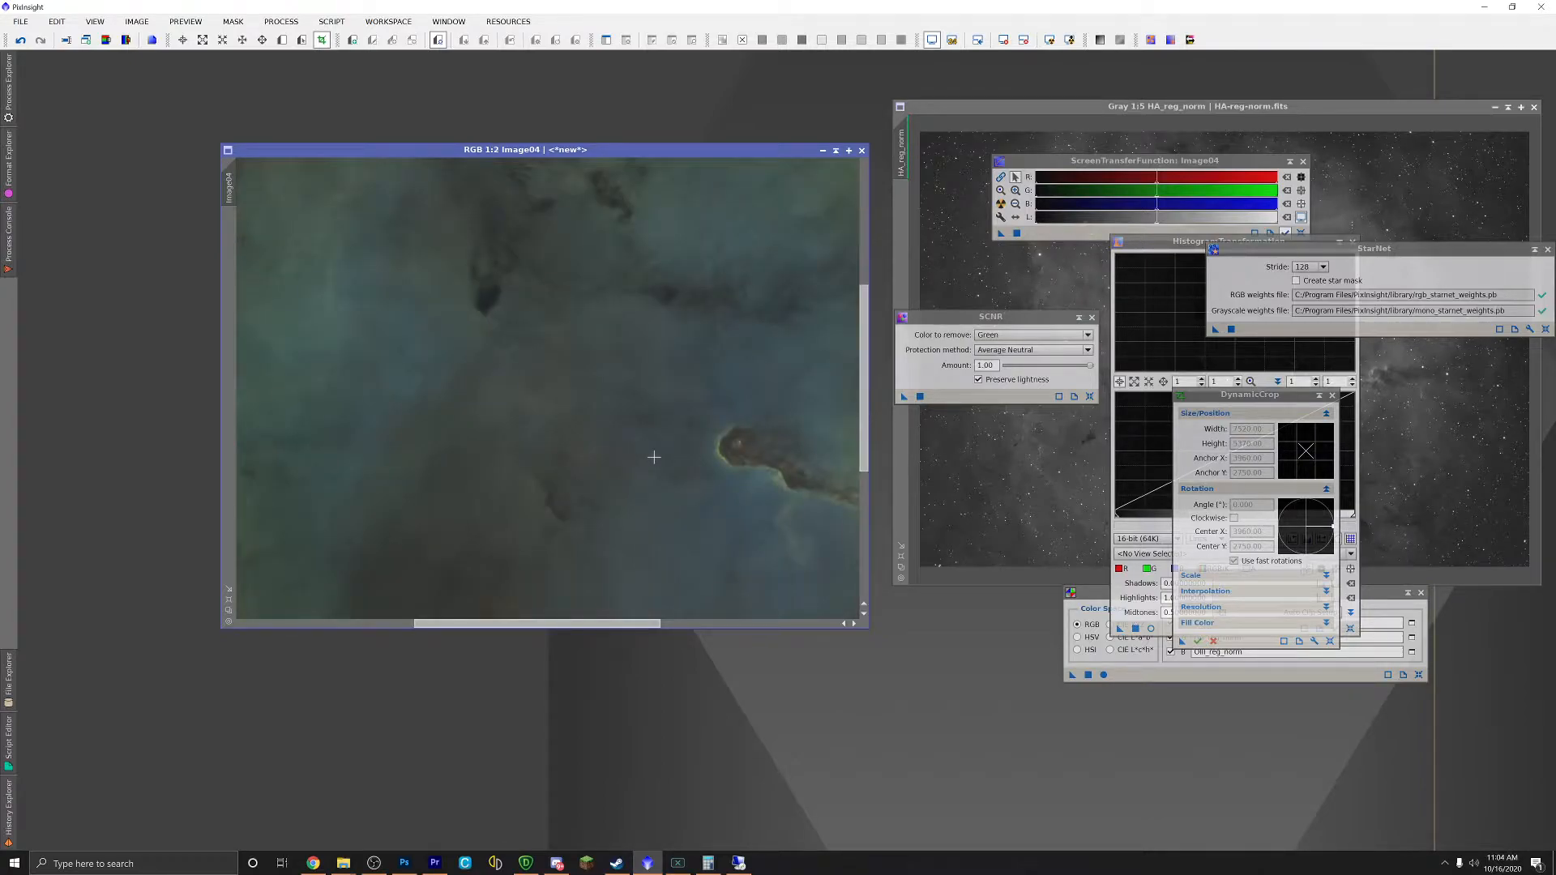
pyautogui.scroll(-3, 778, 389)
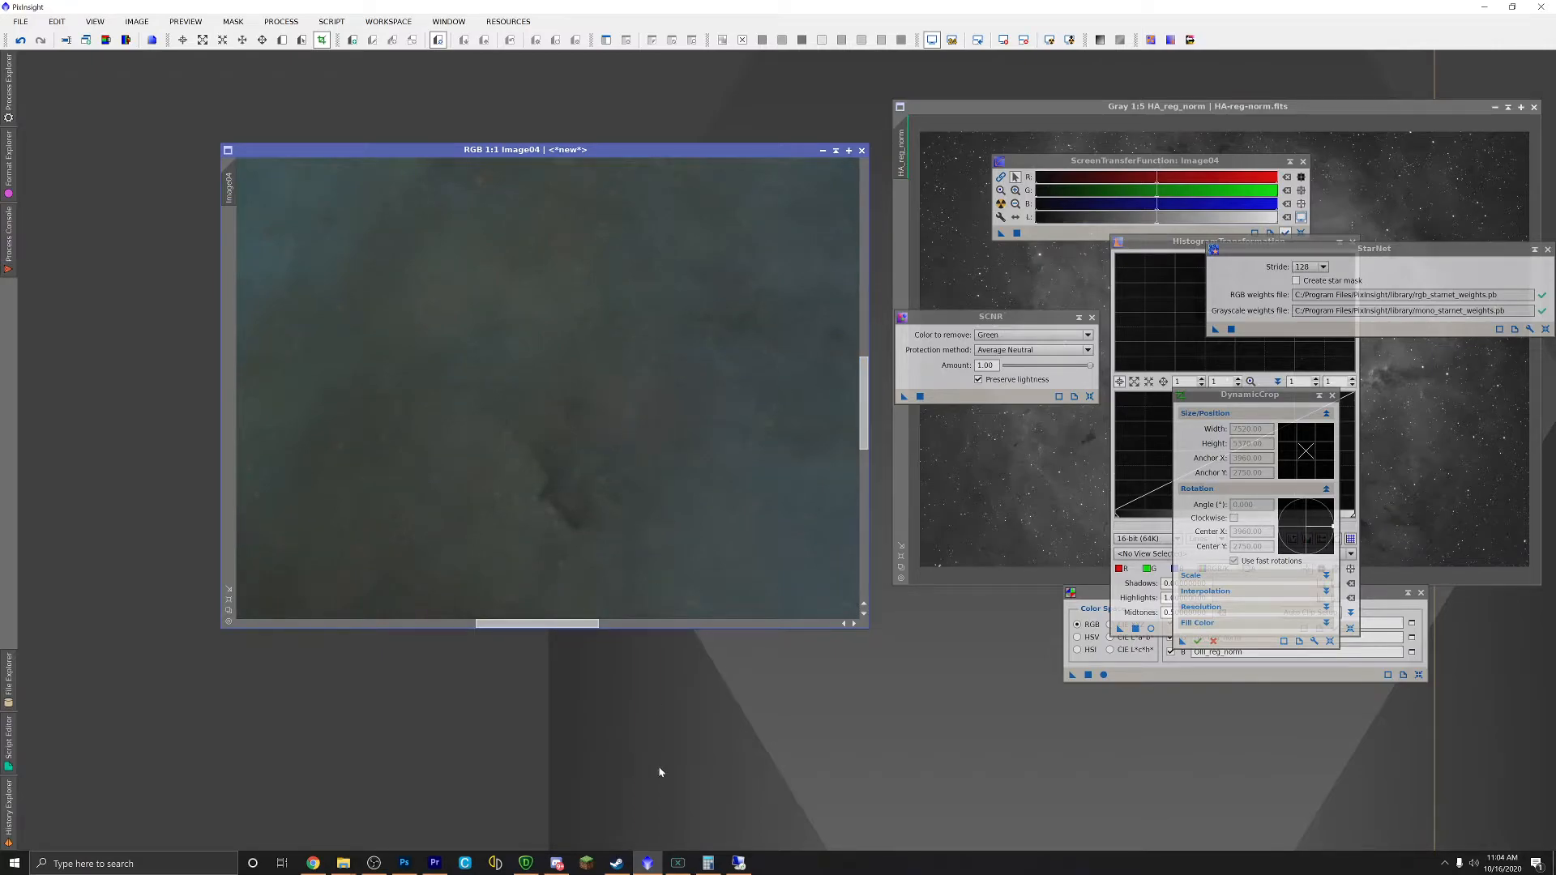
pyautogui.scroll(-3, 596, 424)
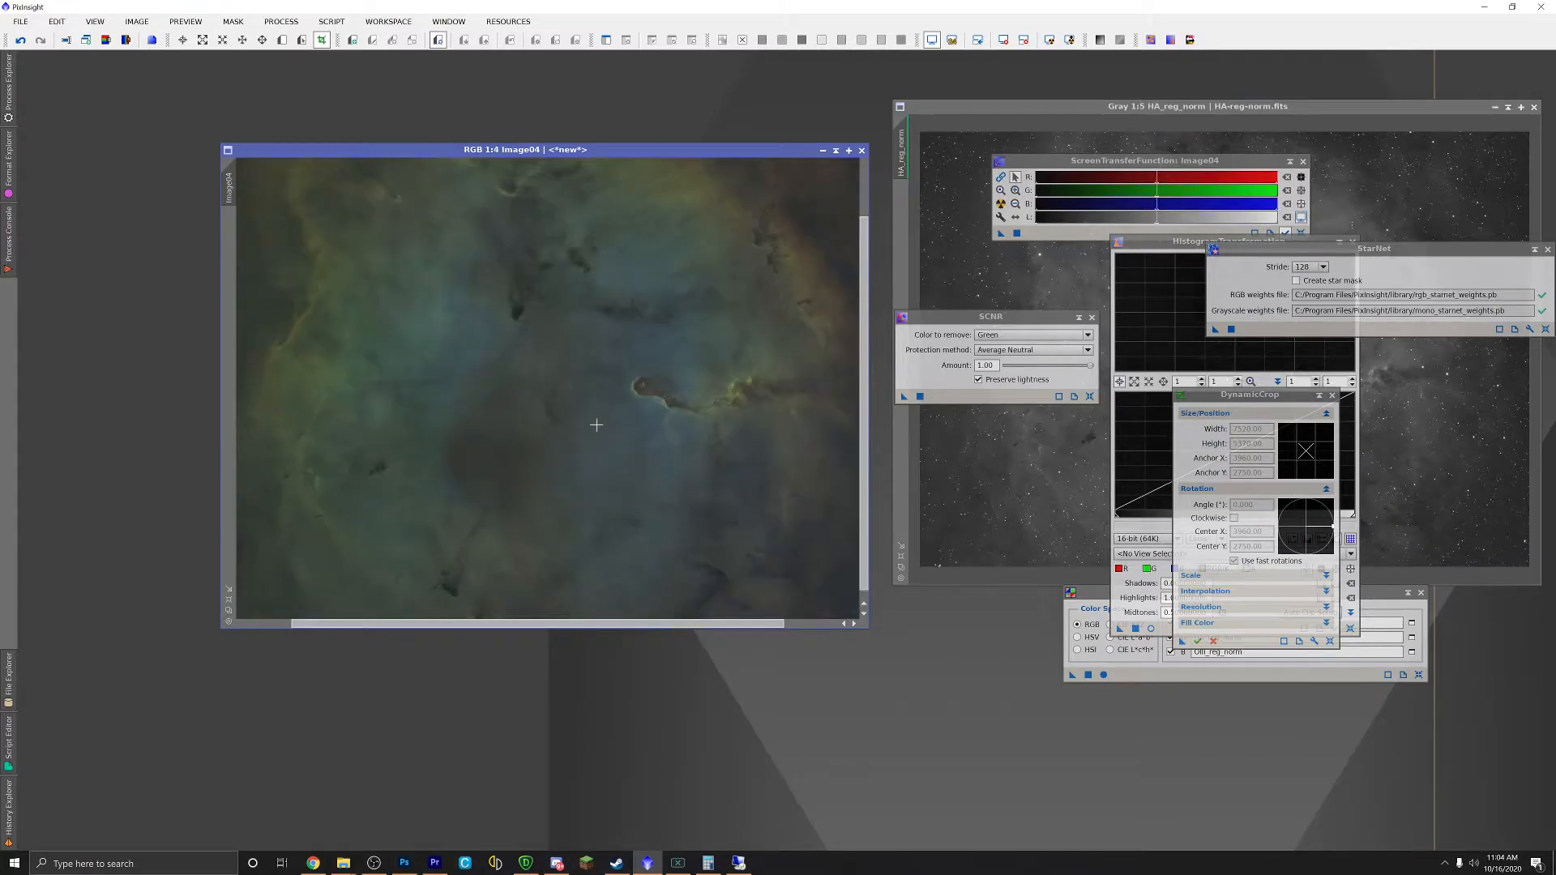
pyautogui.click(404, 863)
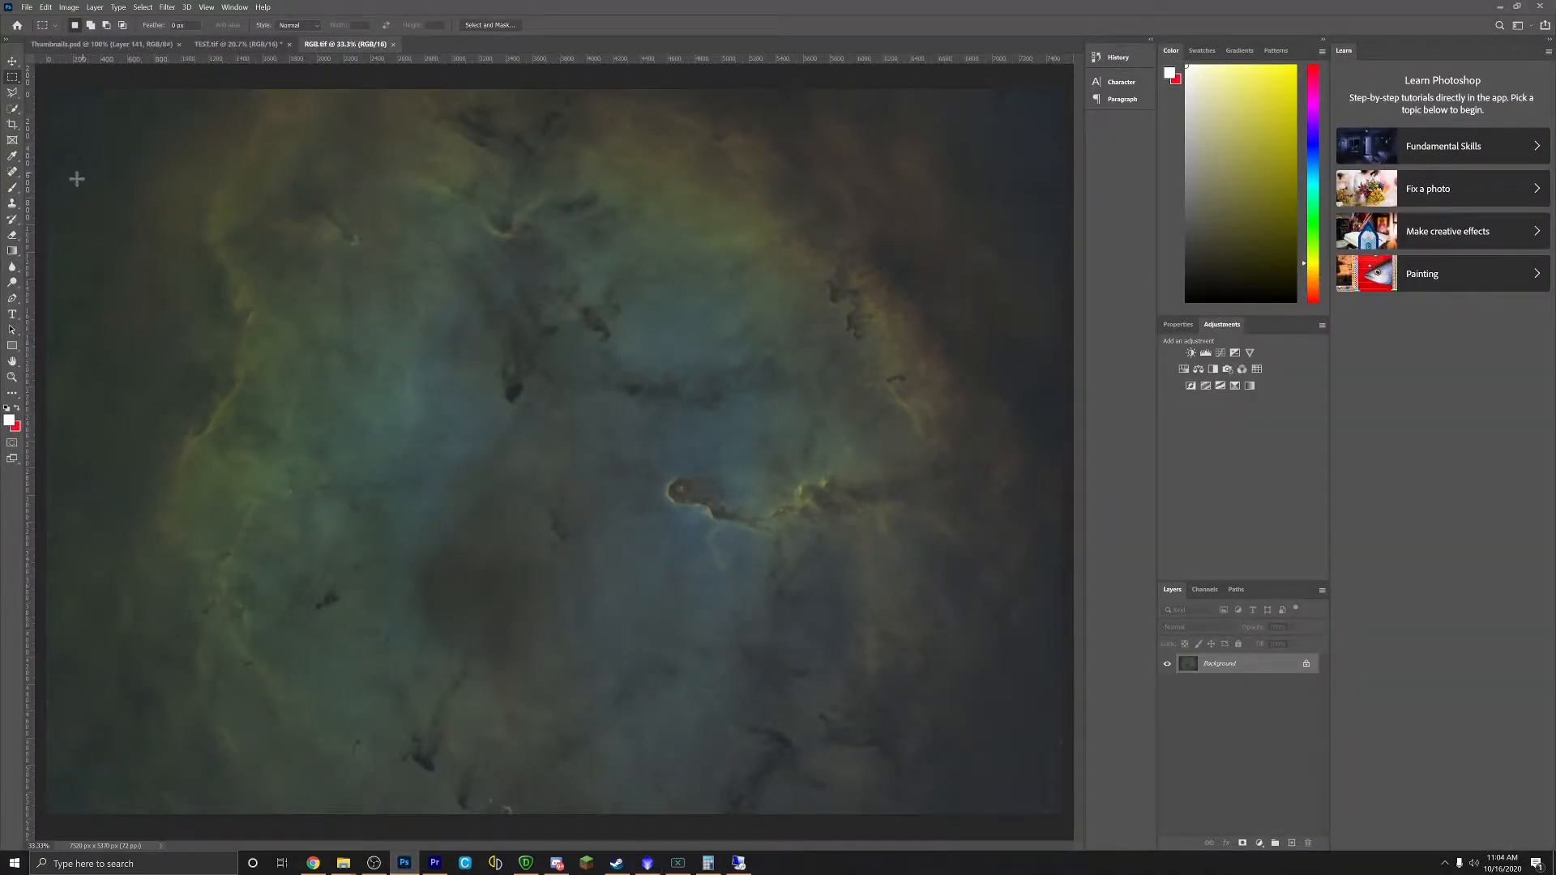
# Step: Select the Spot Healing Brush and set its size to 126 px
pyautogui.click(13, 173)
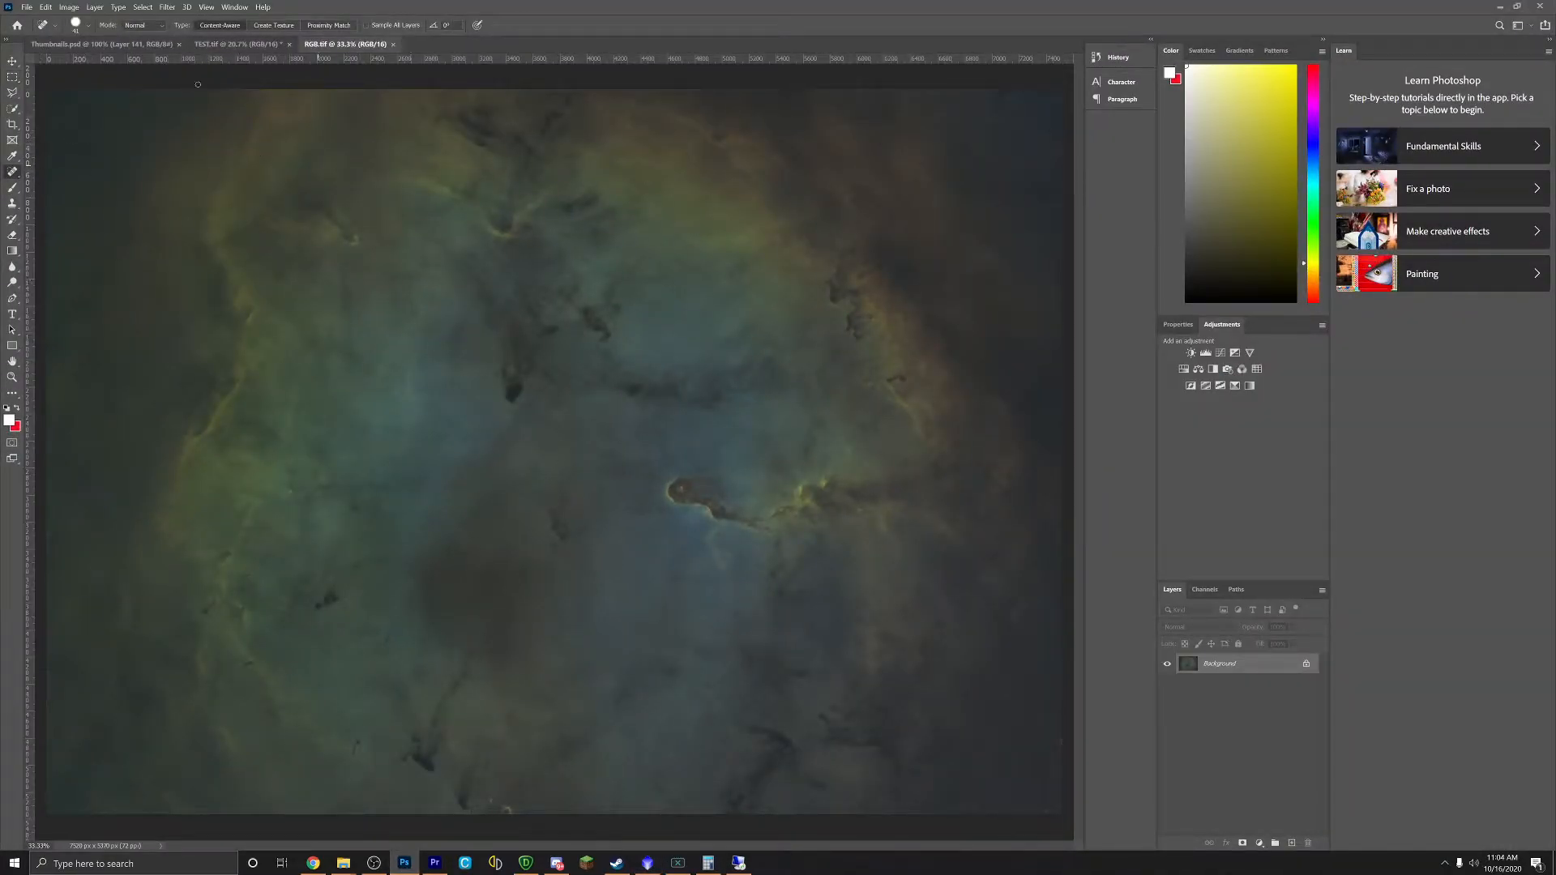
pyautogui.click(89, 27)
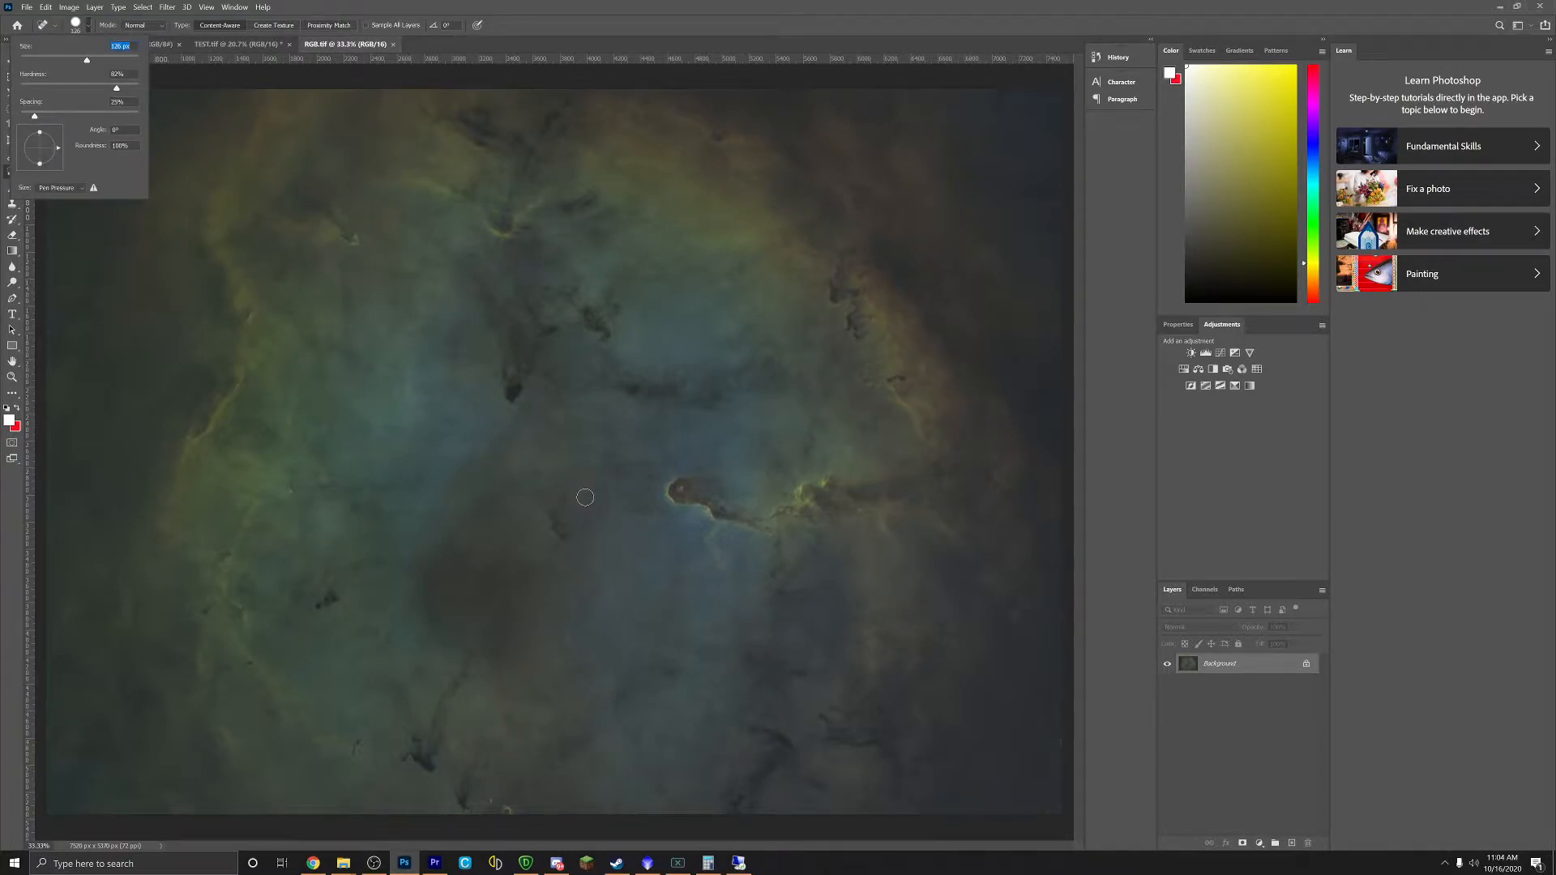
pyautogui.click(584, 498)
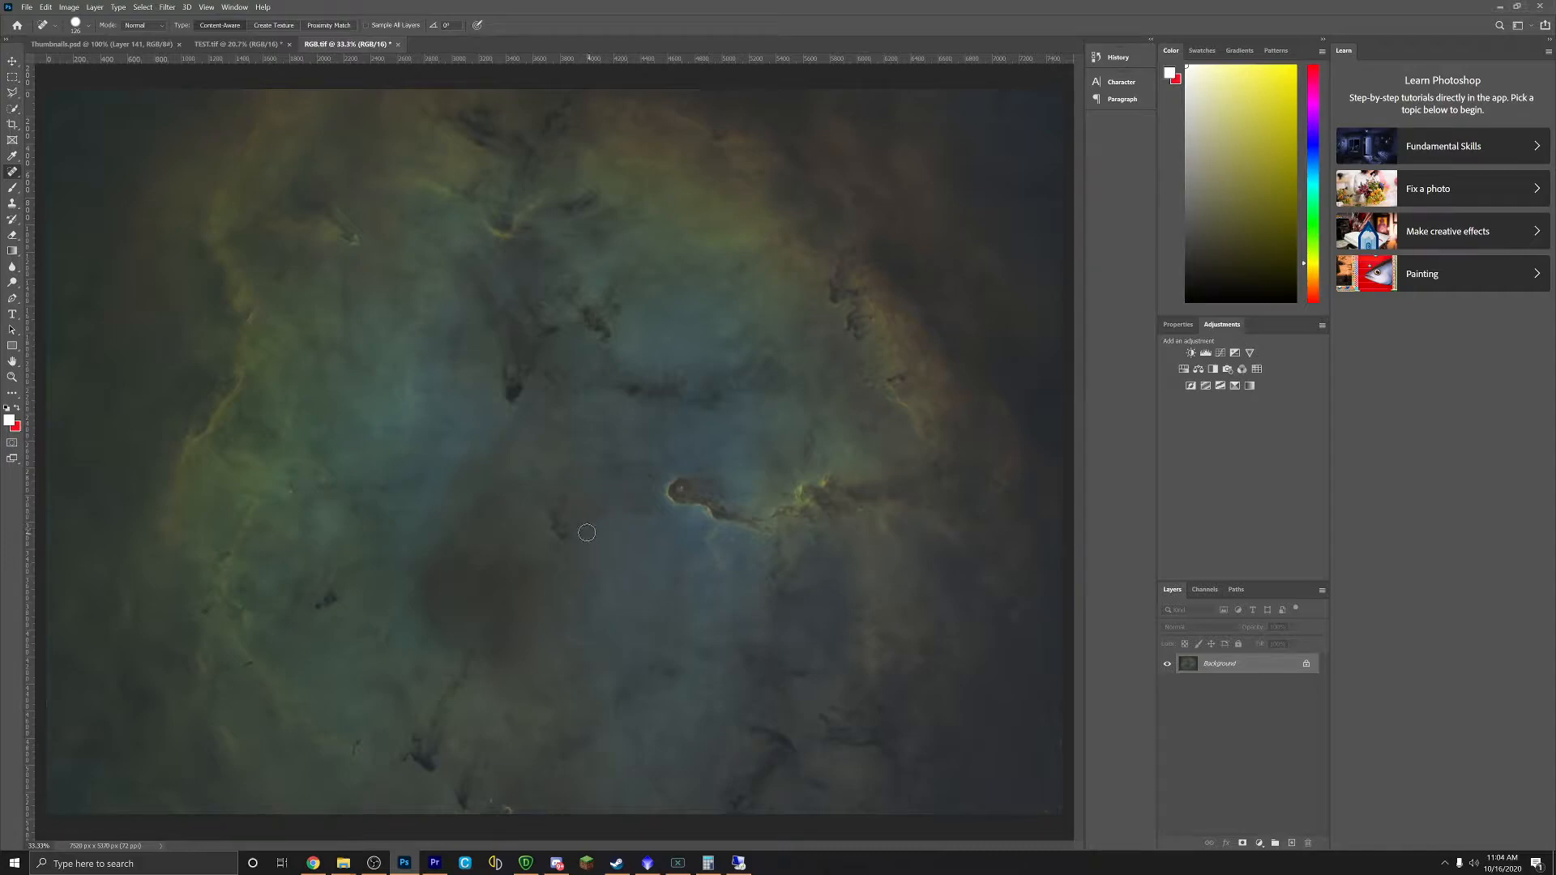
pyautogui.scroll(3, 591, 502)
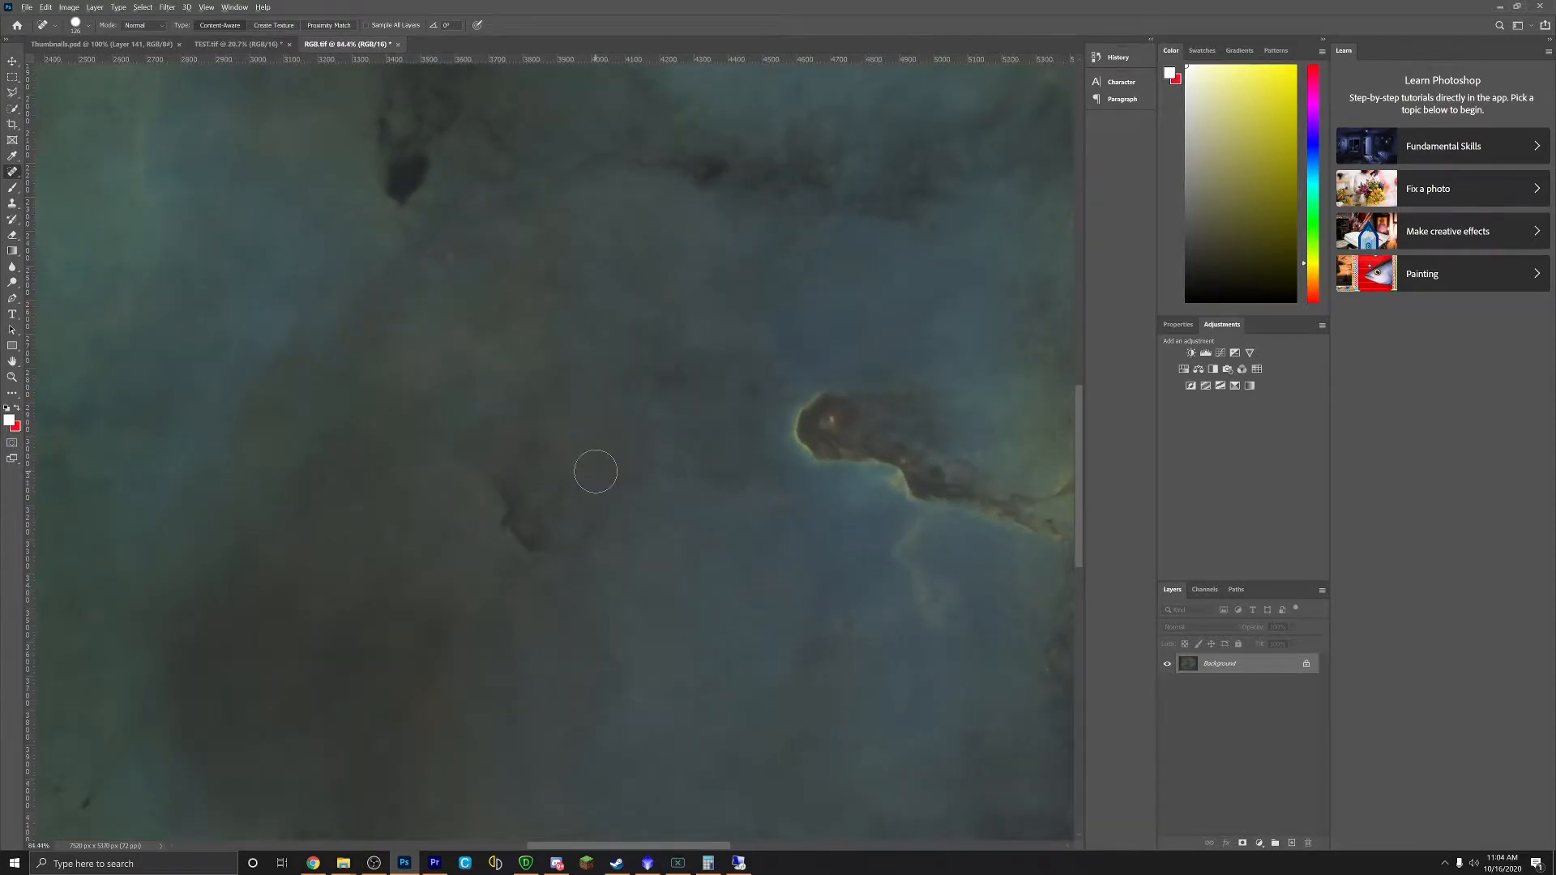
pyautogui.scroll(2, 596, 471)
# Step: Heal the leftover star remnants and dark spots across the nebula, including the lower left
pyautogui.click(582, 430)
pyautogui.click(497, 430)
pyautogui.click(509, 461)
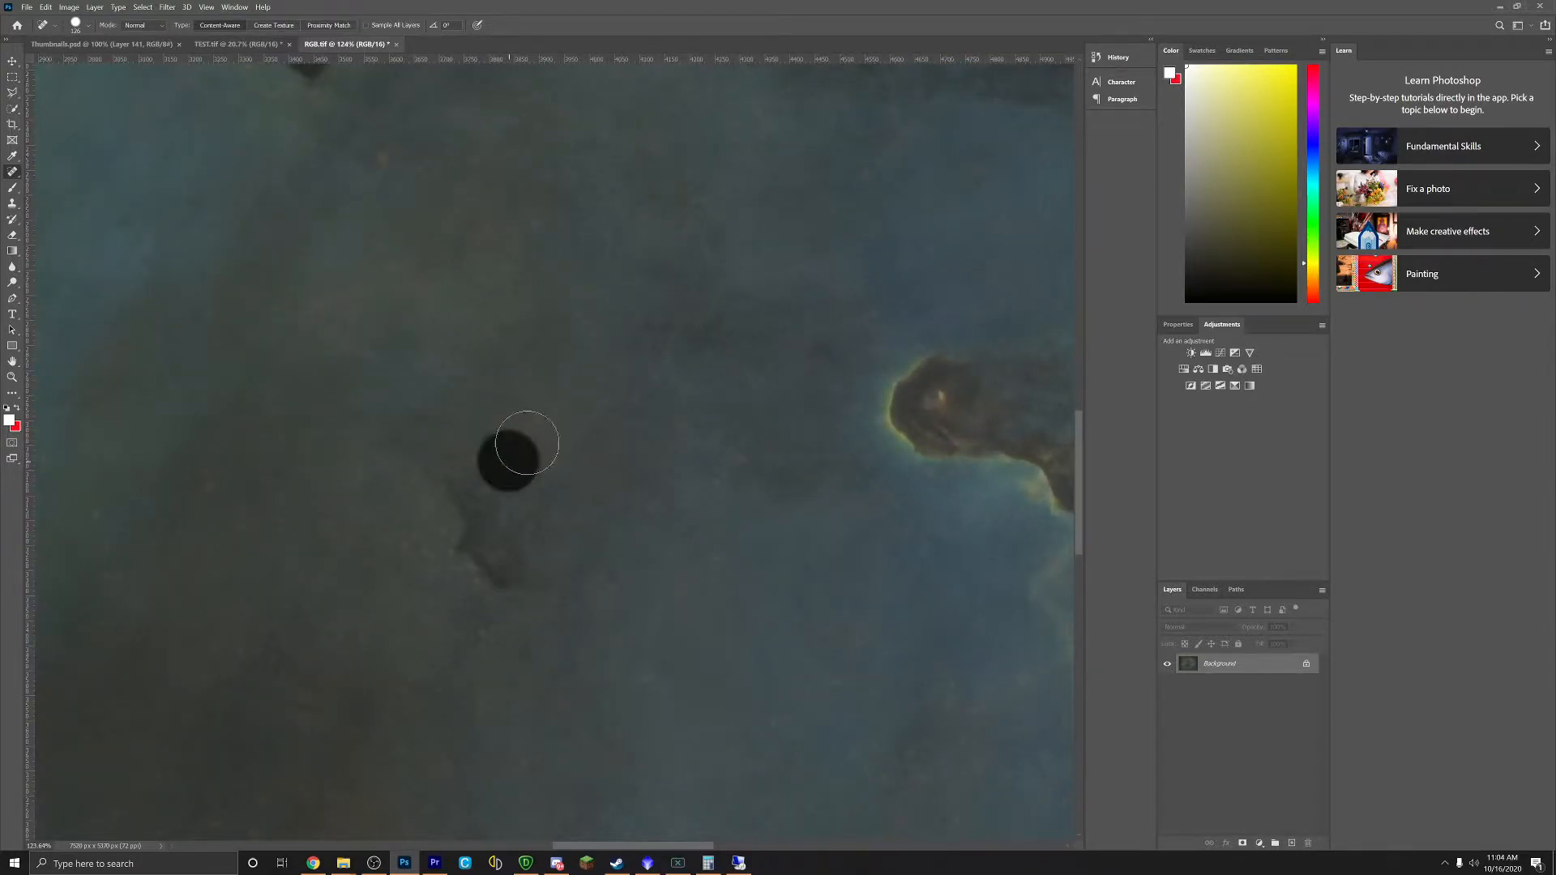
pyautogui.click(391, 172)
pyautogui.click(217, 309)
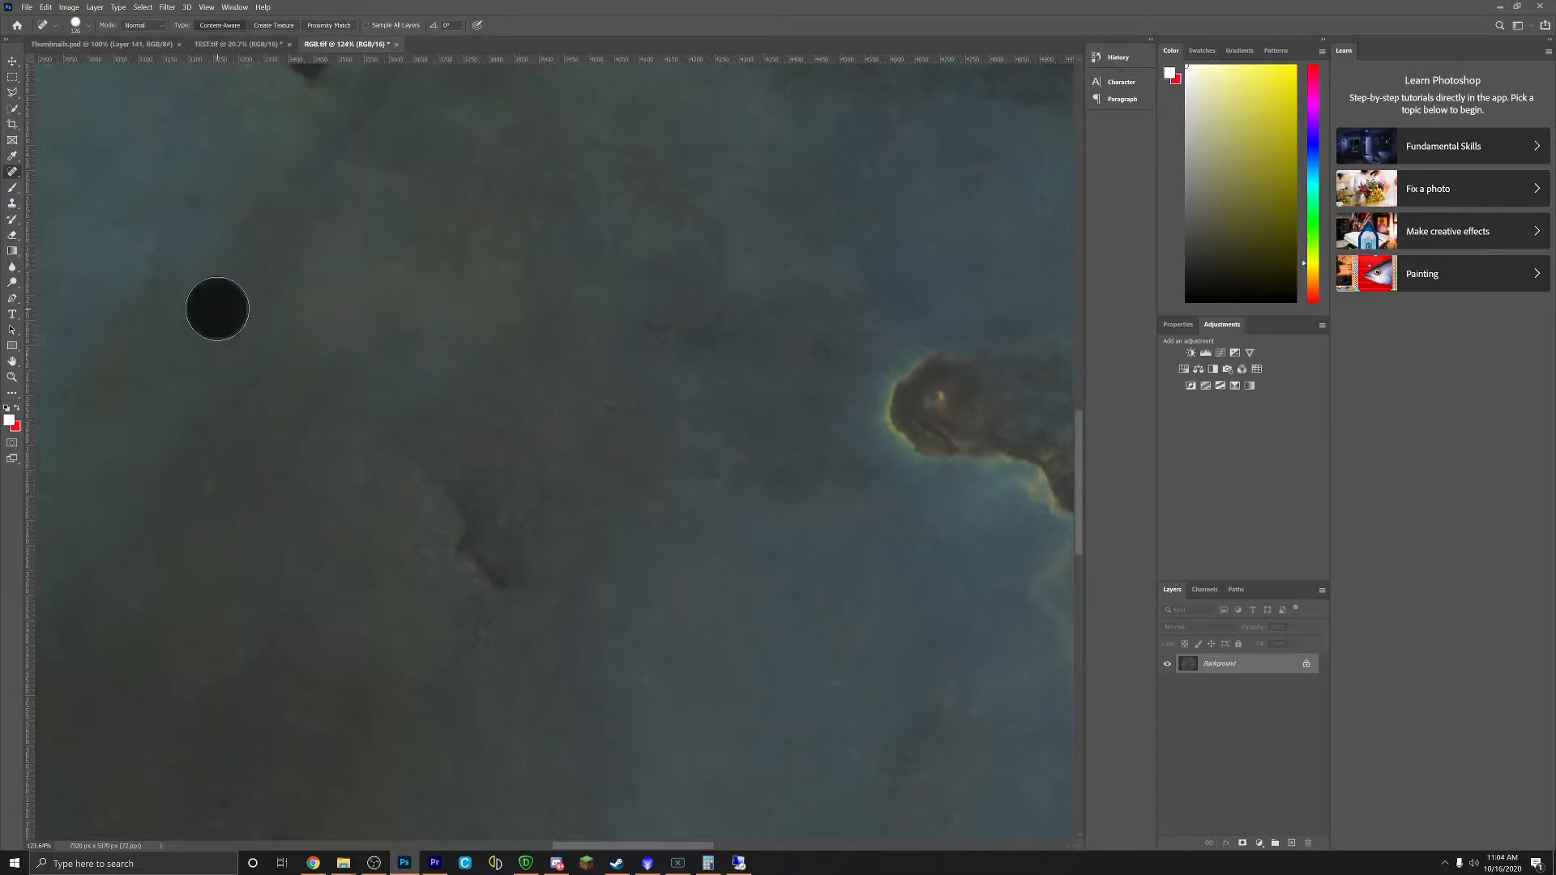
pyautogui.click(208, 489)
pyautogui.click(254, 483)
pyautogui.click(121, 527)
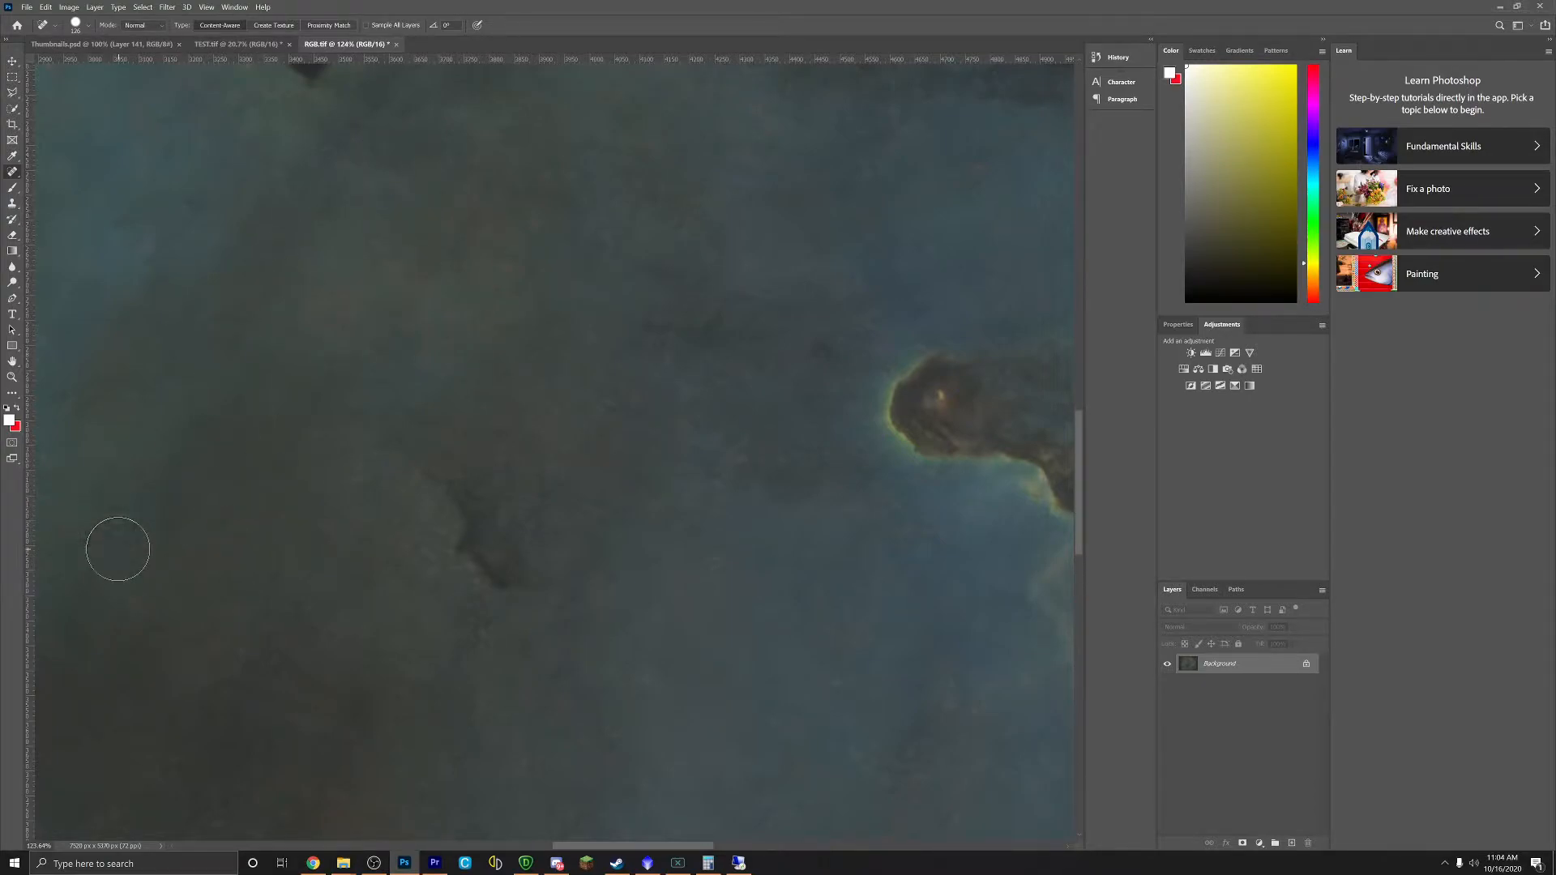
# Step: Heal the dark streak and marks along the image's right edge
pyautogui.scroll(-6, 614, 653)
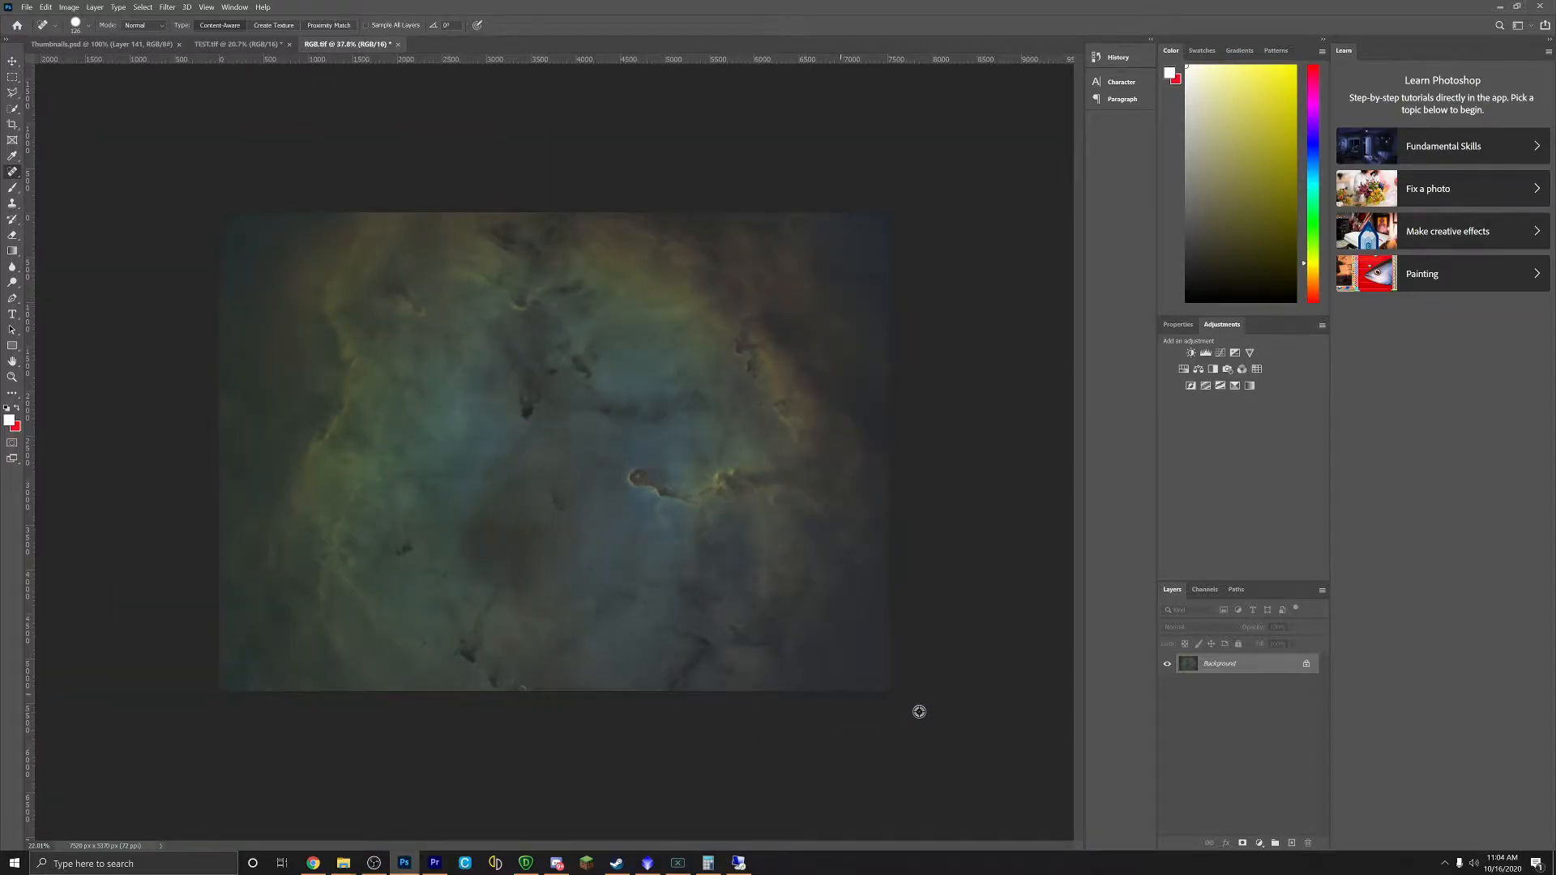
pyautogui.scroll(4, 875, 708)
pyautogui.moveTo(1081, 523); pyautogui.dragTo(1087, 591)
pyautogui.moveTo(688, 846); pyautogui.dragTo(785, 847)
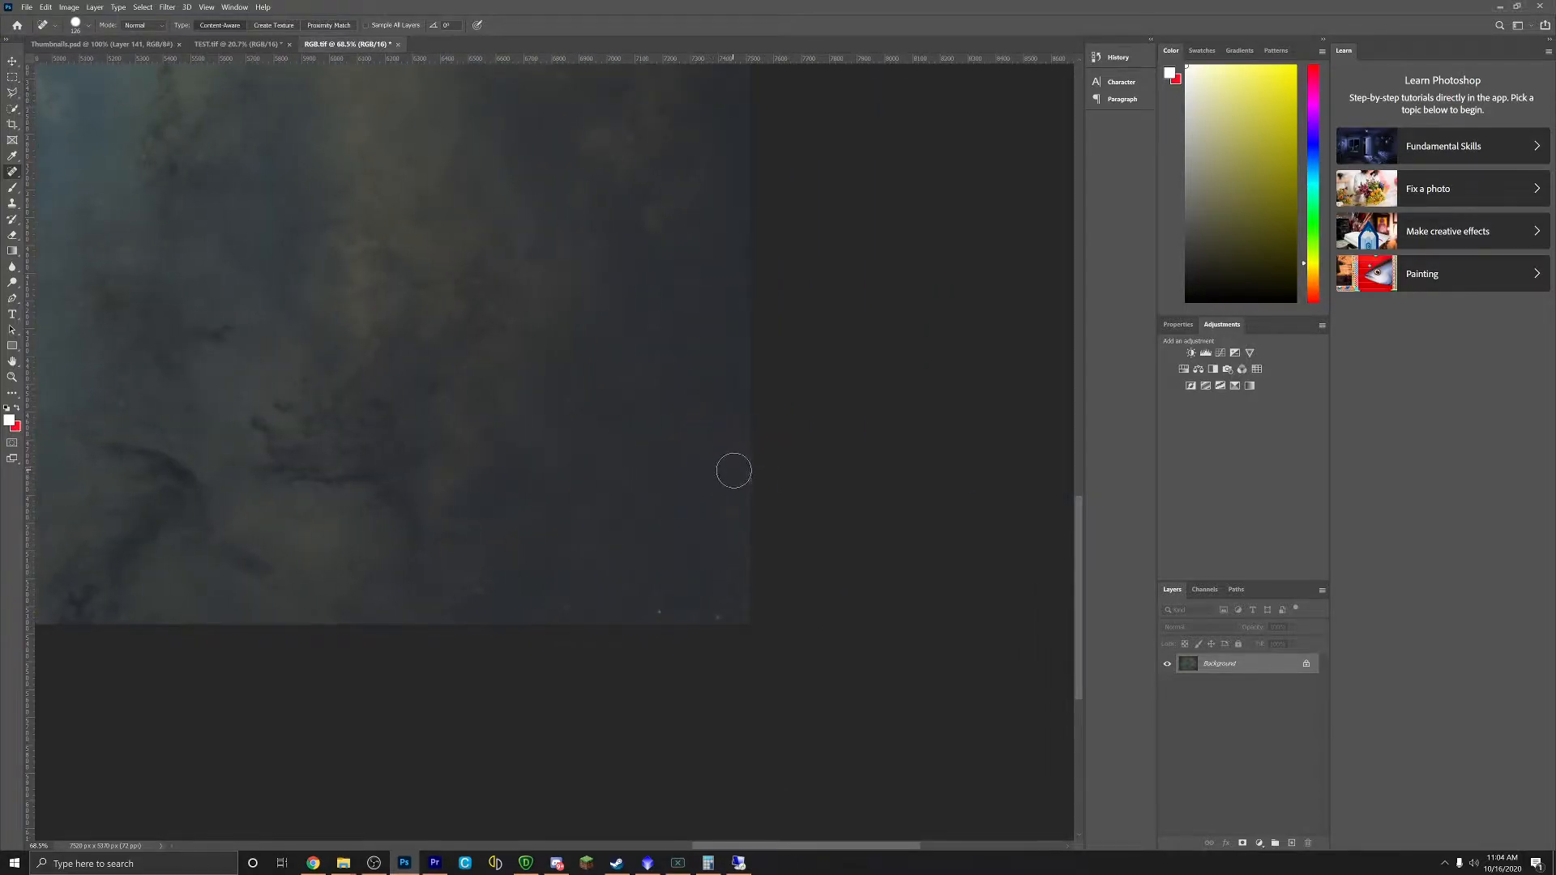
pyautogui.moveTo(737, 574); pyautogui.dragTo(725, 612)
pyautogui.moveTo(455, 527); pyautogui.dragTo(434, 552)
pyautogui.moveTo(654, 438)
pyautogui.mouseDown()
pyautogui.moveTo(654, 415)
pyautogui.moveTo(597, 368)
pyautogui.mouseUp()
# Step: Remove the remaining dark specks near the right edge, higher and lower, then return to PixInsight
pyautogui.click(545, 359)
pyautogui.scroll(3, 591, 375)
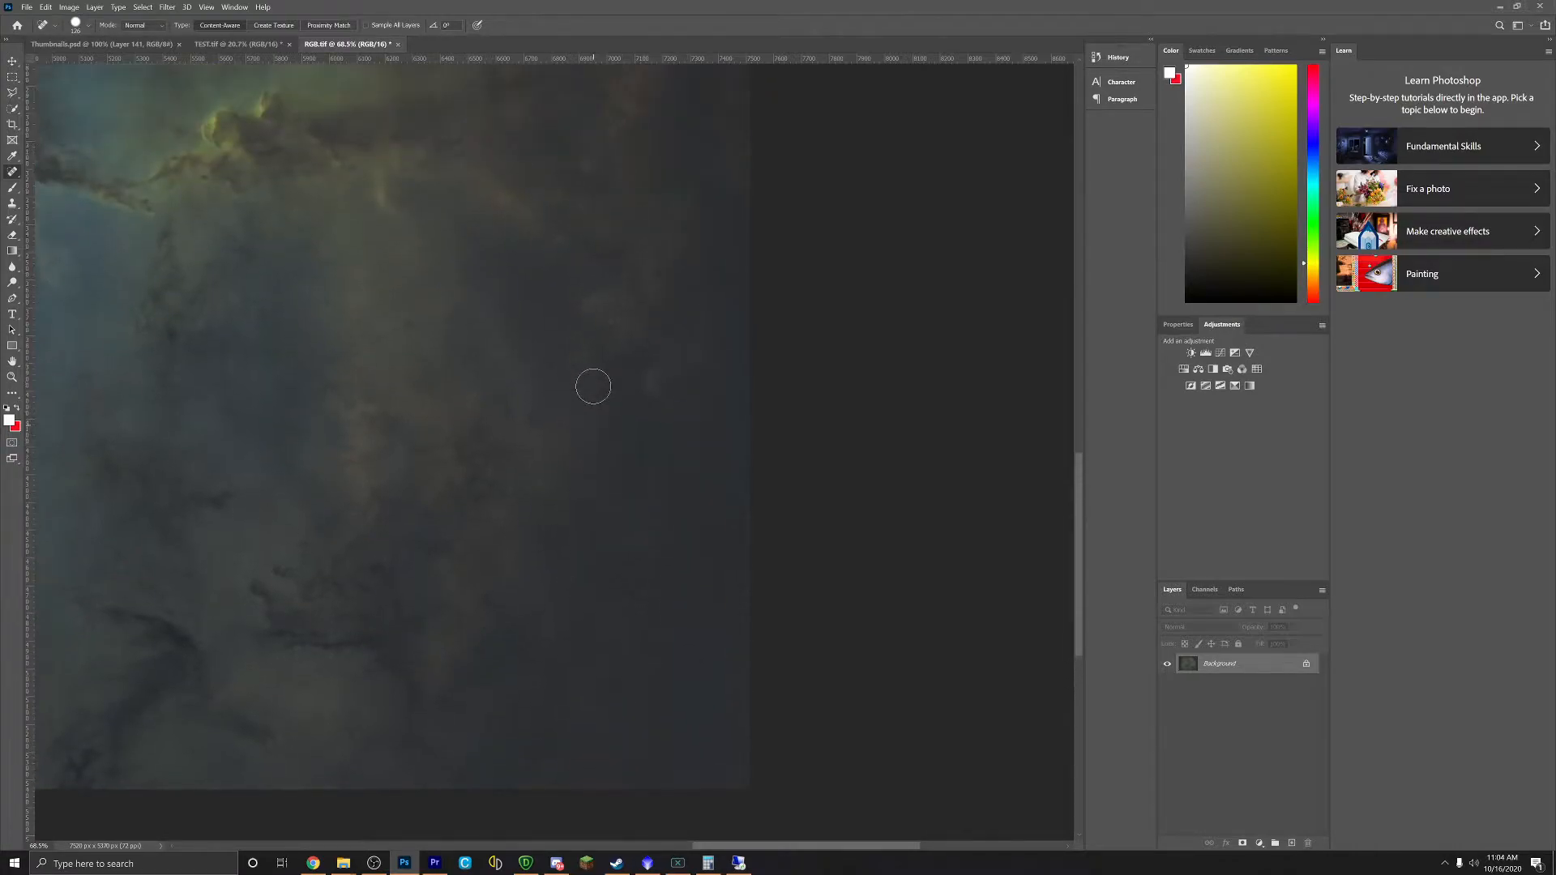
pyautogui.scroll(2, 593, 387)
pyautogui.click(713, 349)
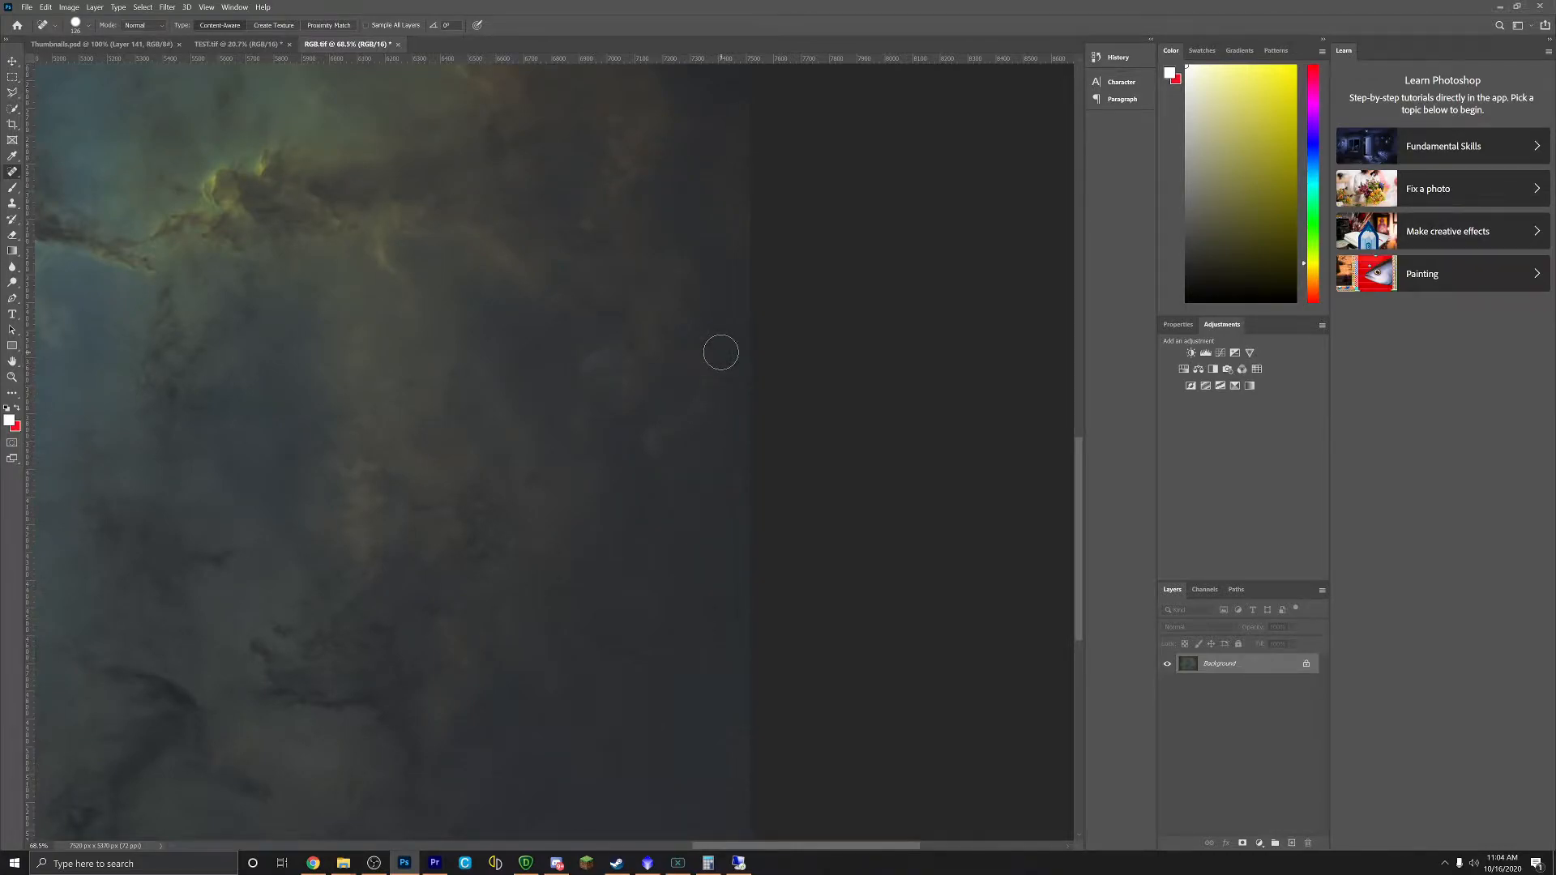
pyautogui.scroll(15, 721, 352)
pyautogui.click(710, 260)
pyautogui.click(602, 239)
pyautogui.click(735, 255)
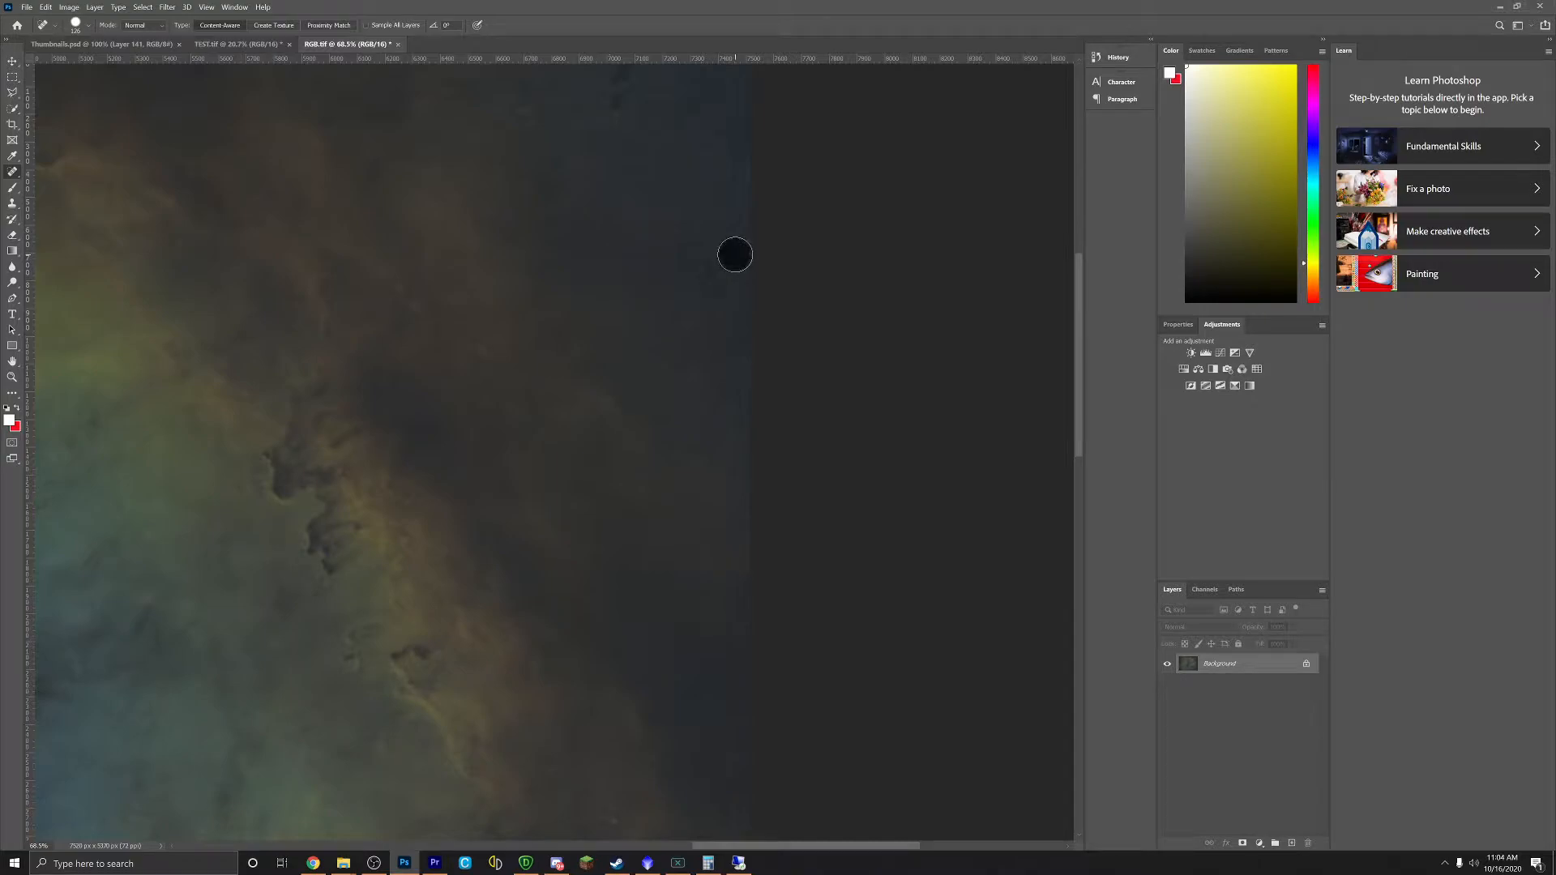
pyautogui.click(741, 172)
pyautogui.click(530, 114)
pyautogui.click(670, 329)
pyautogui.click(587, 311)
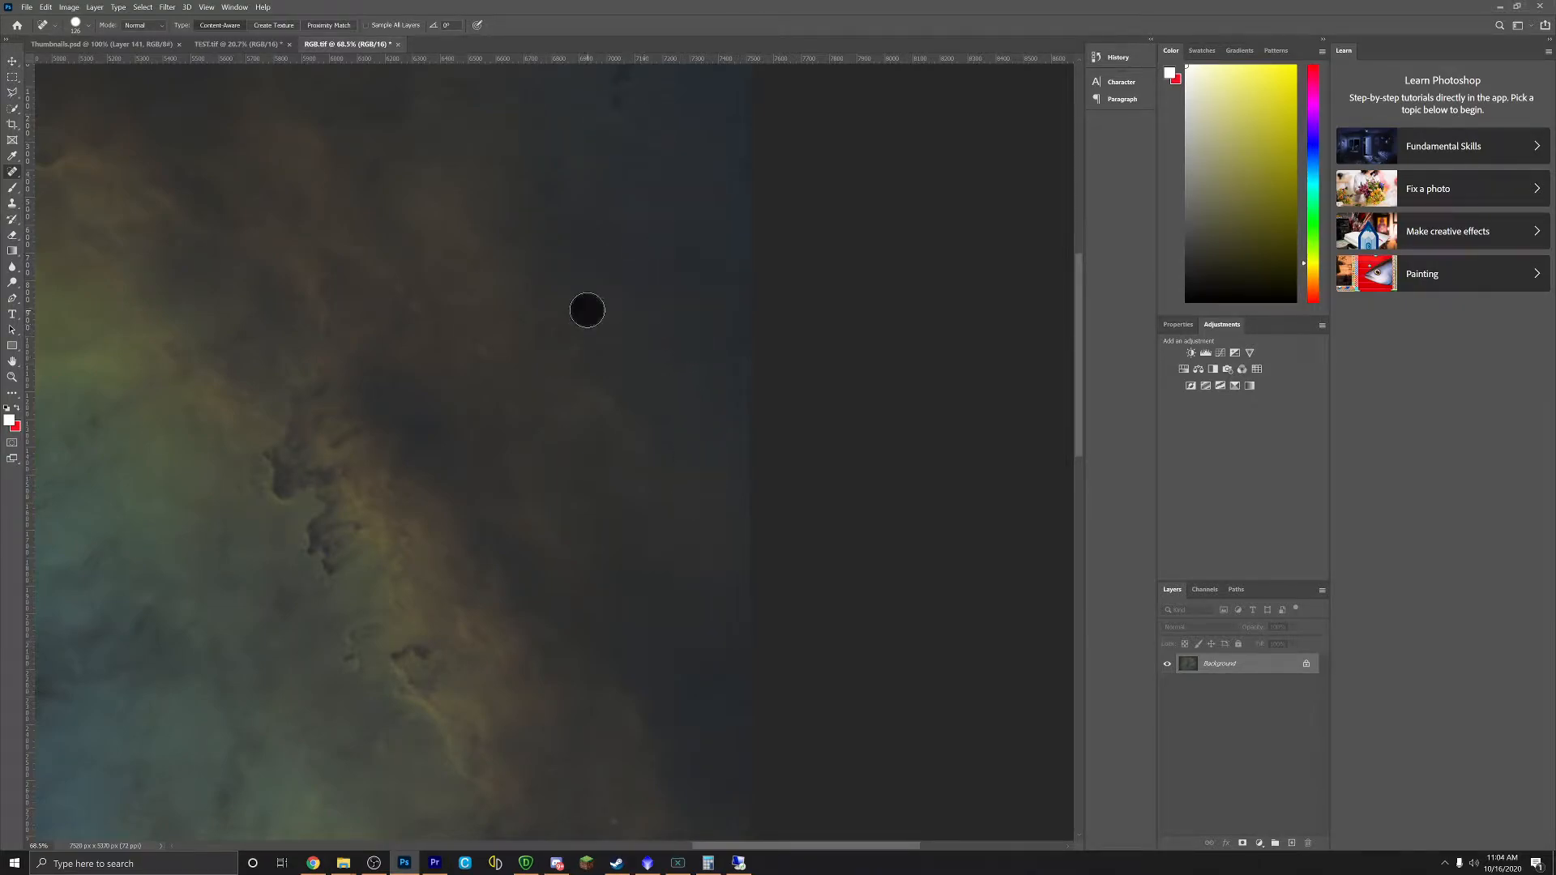
pyautogui.click(652, 865)
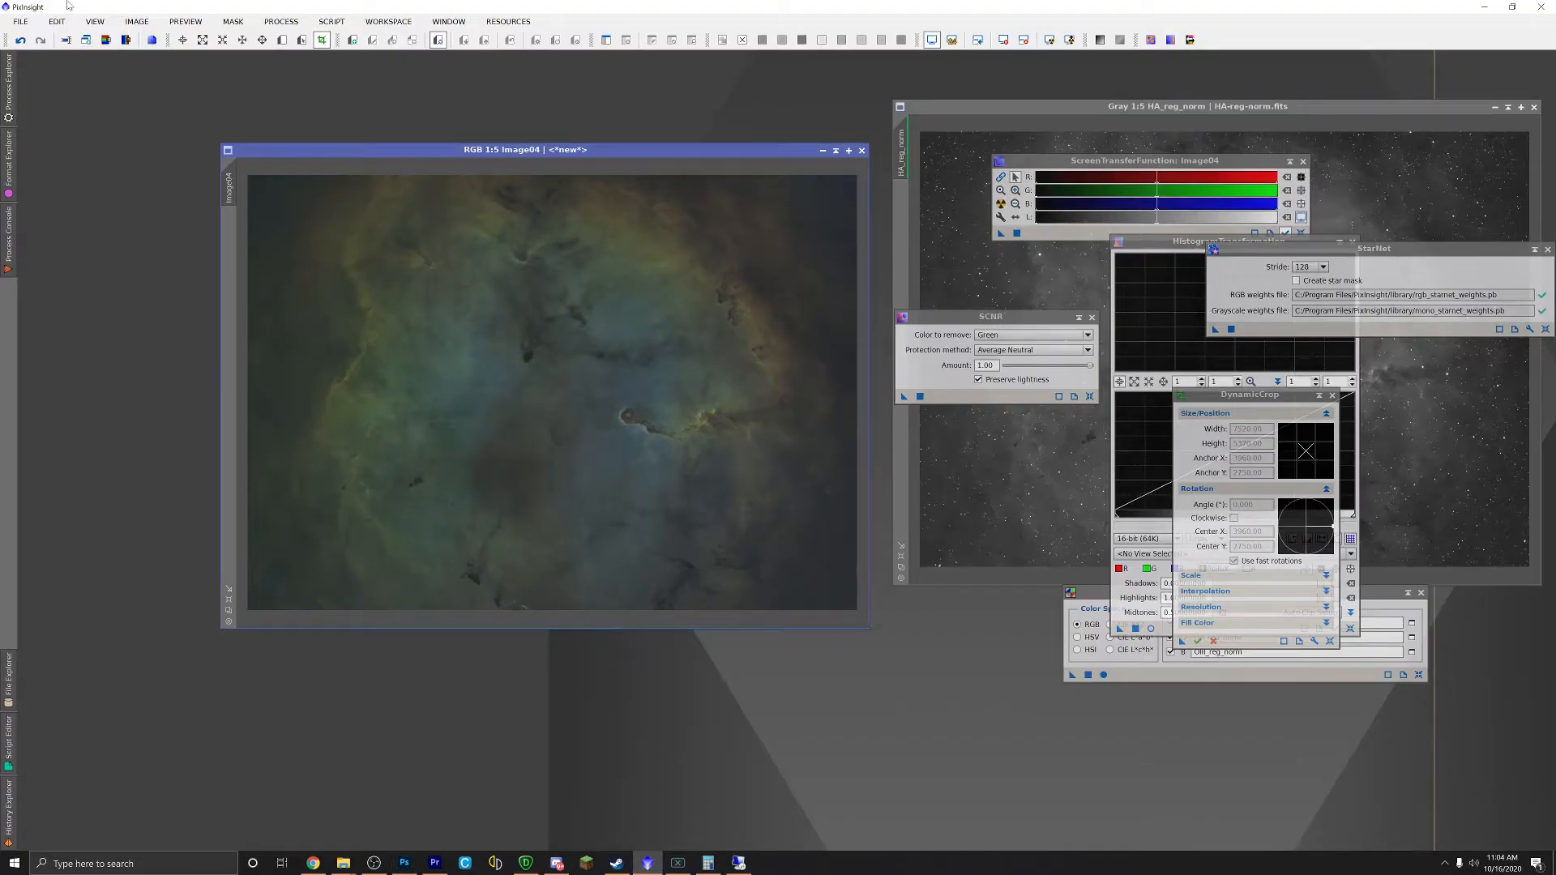
# Step: Save Image04 as a TIFF in the Edit 2 folder, accepting the data-loss warning
pyautogui.click(21, 21)
pyautogui.click(37, 139)
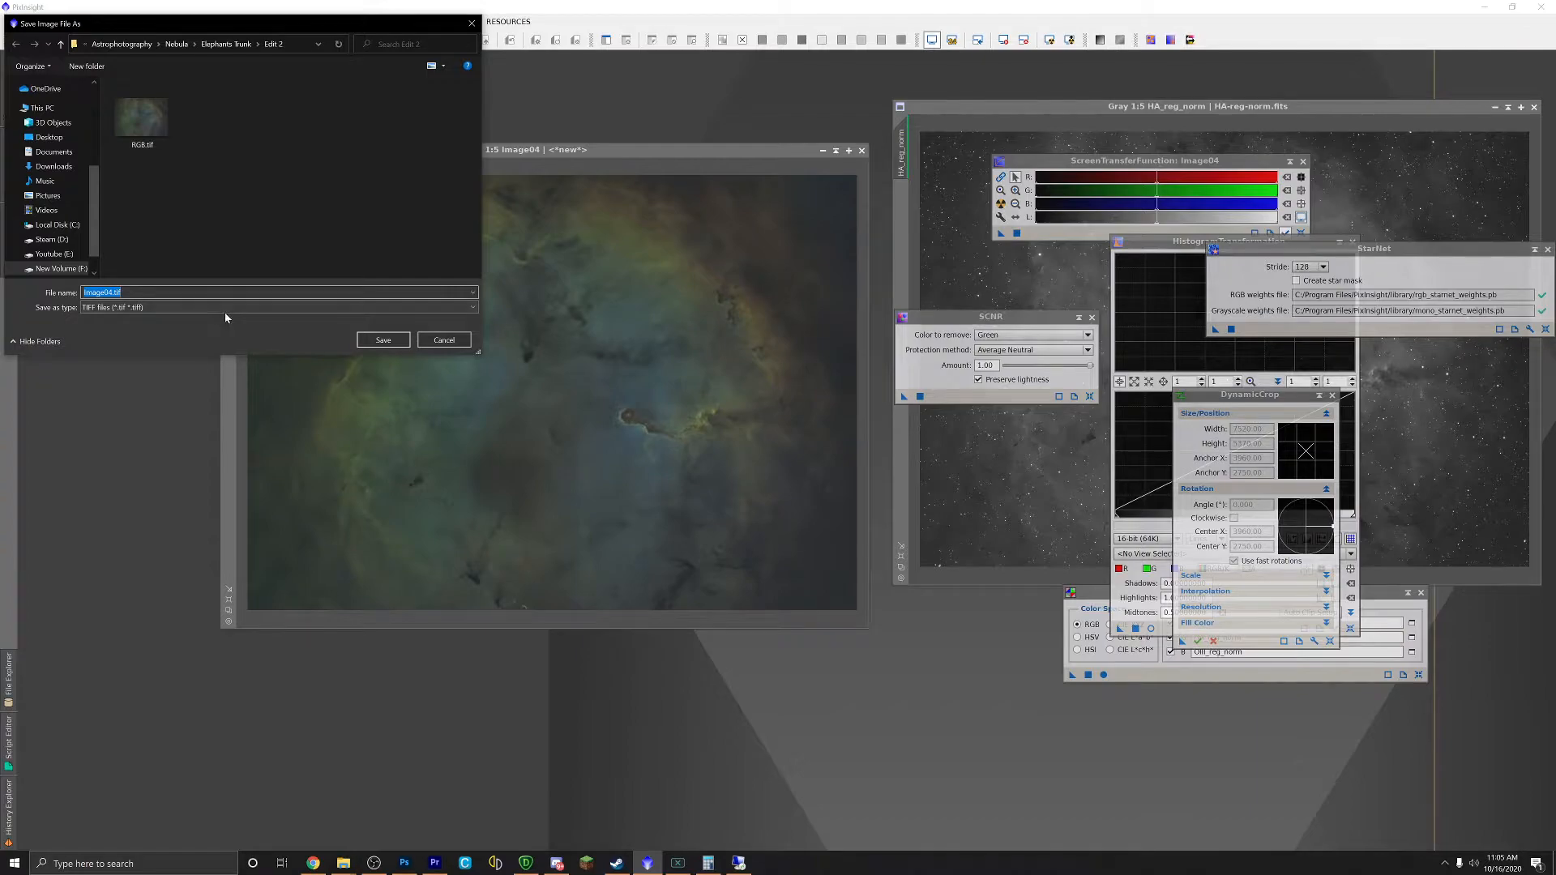
pyautogui.click(383, 339)
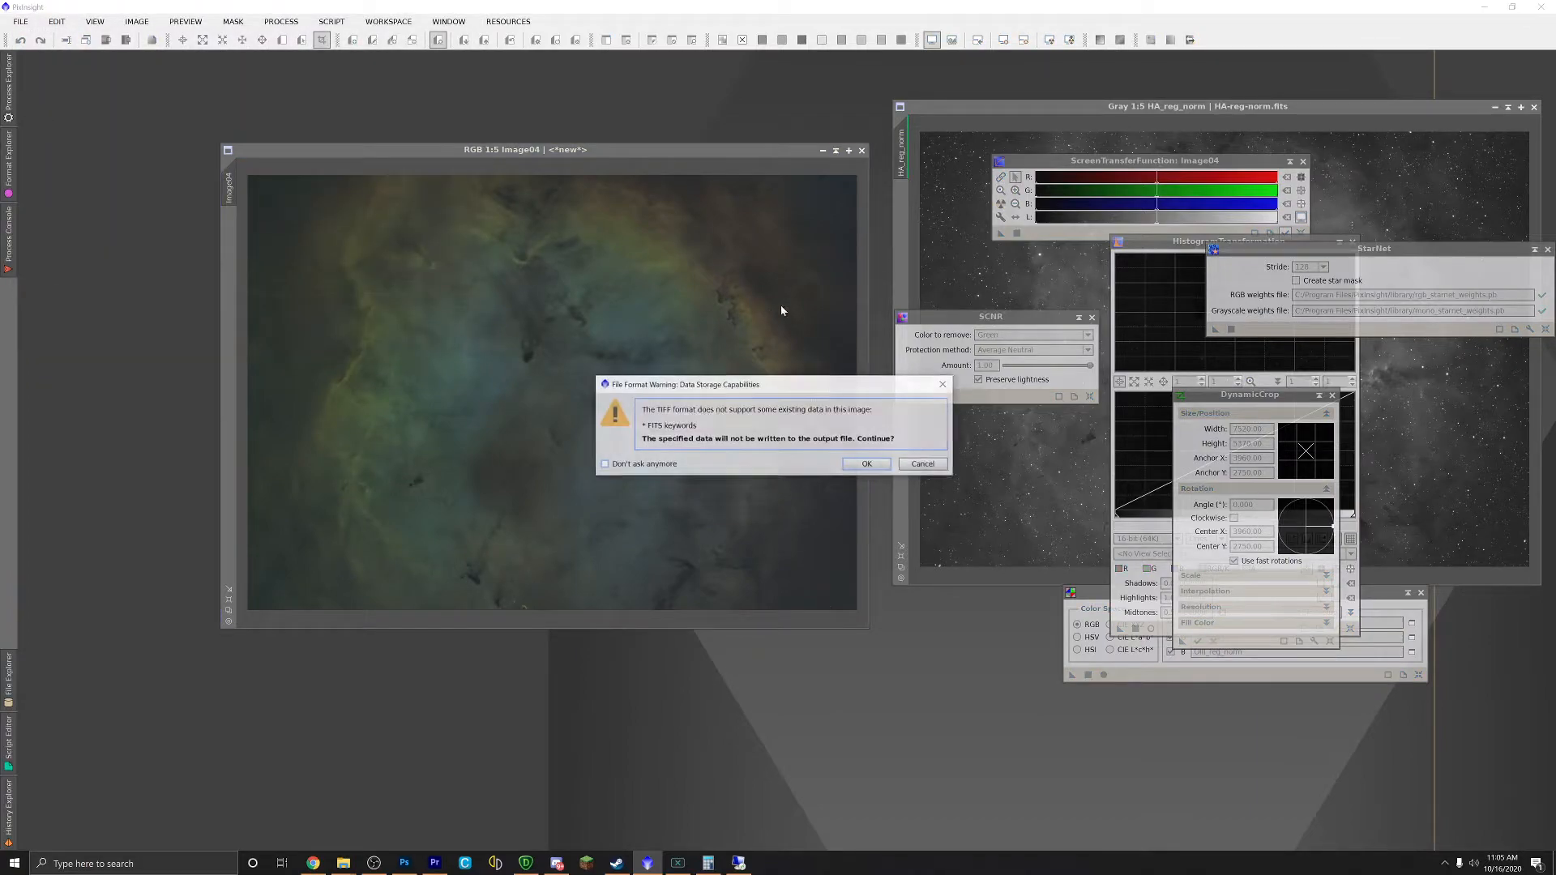
pyautogui.press('Return')
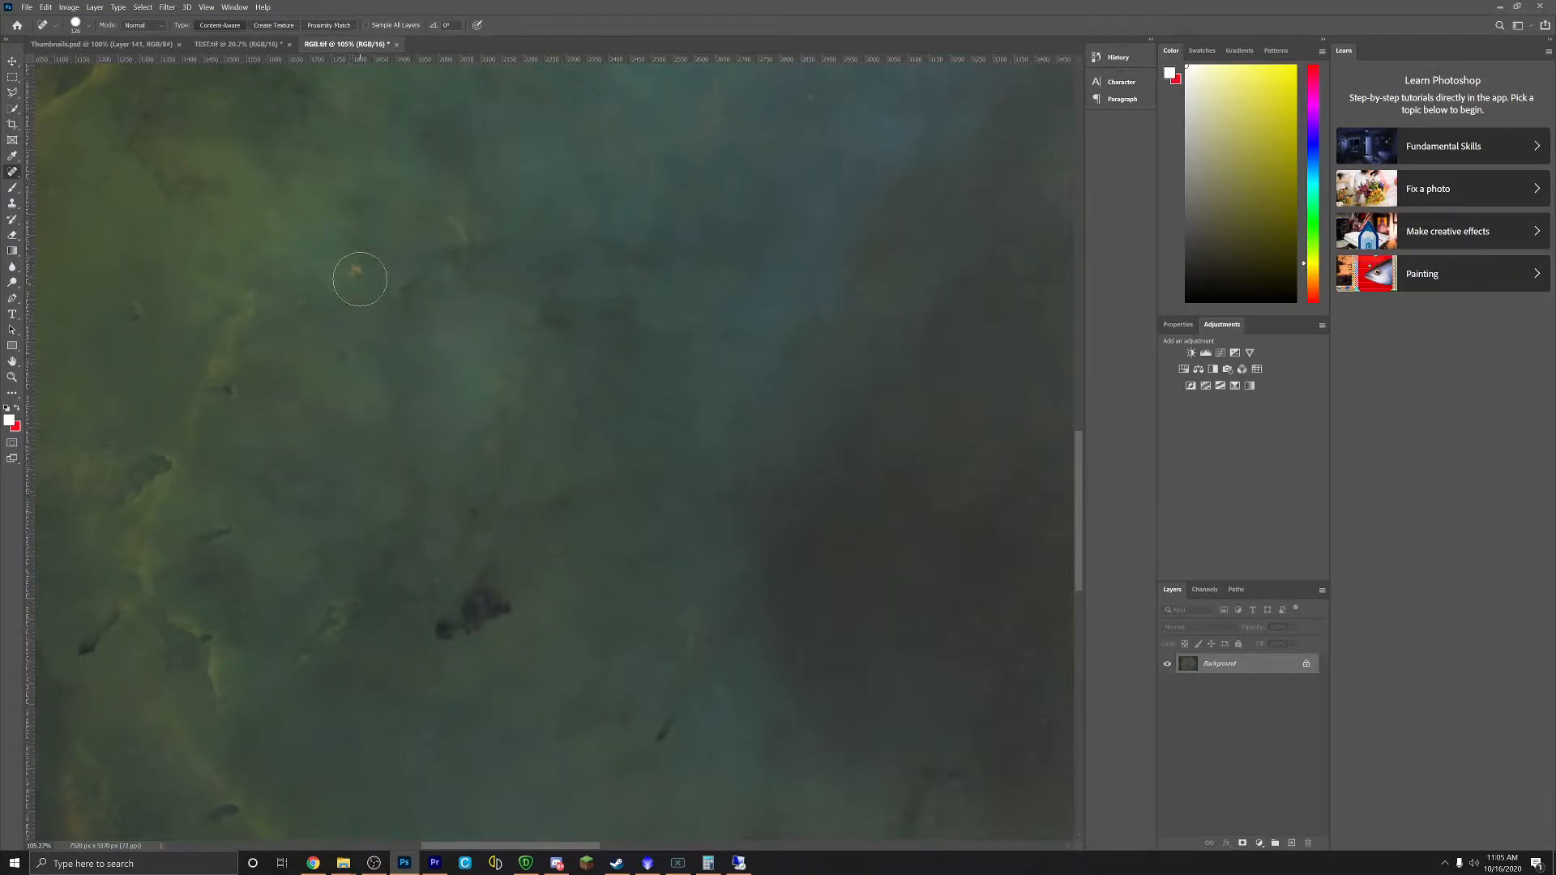
# Step: Heal a small orange speck and the specks near the nebula's left edge
pyautogui.click(353, 268)
pyautogui.scroll(-6, 368, 348)
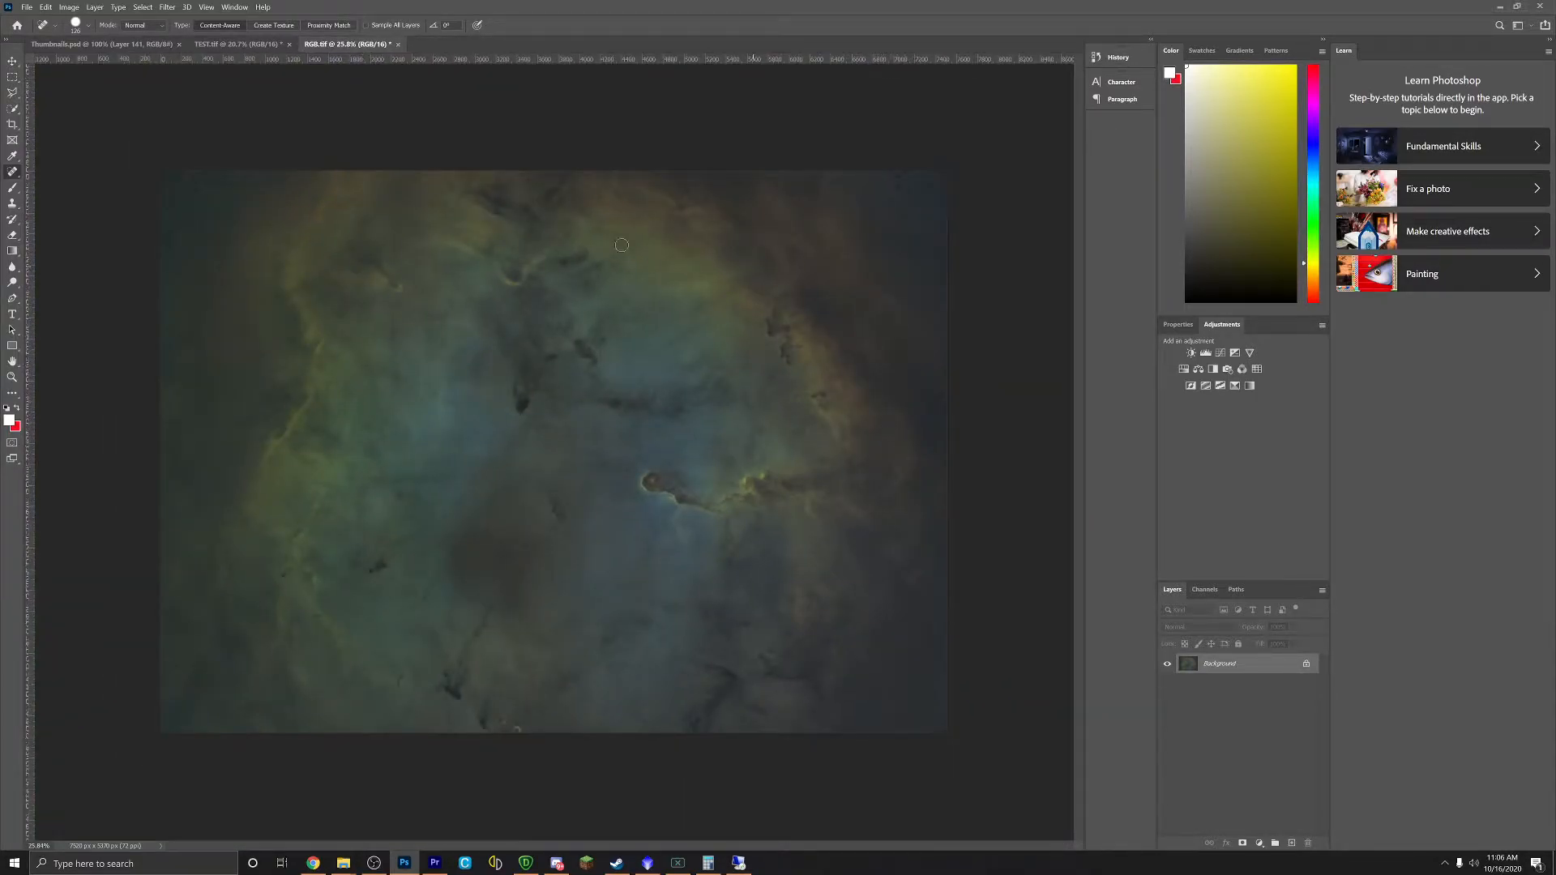
pyautogui.scroll(5, 199, 498)
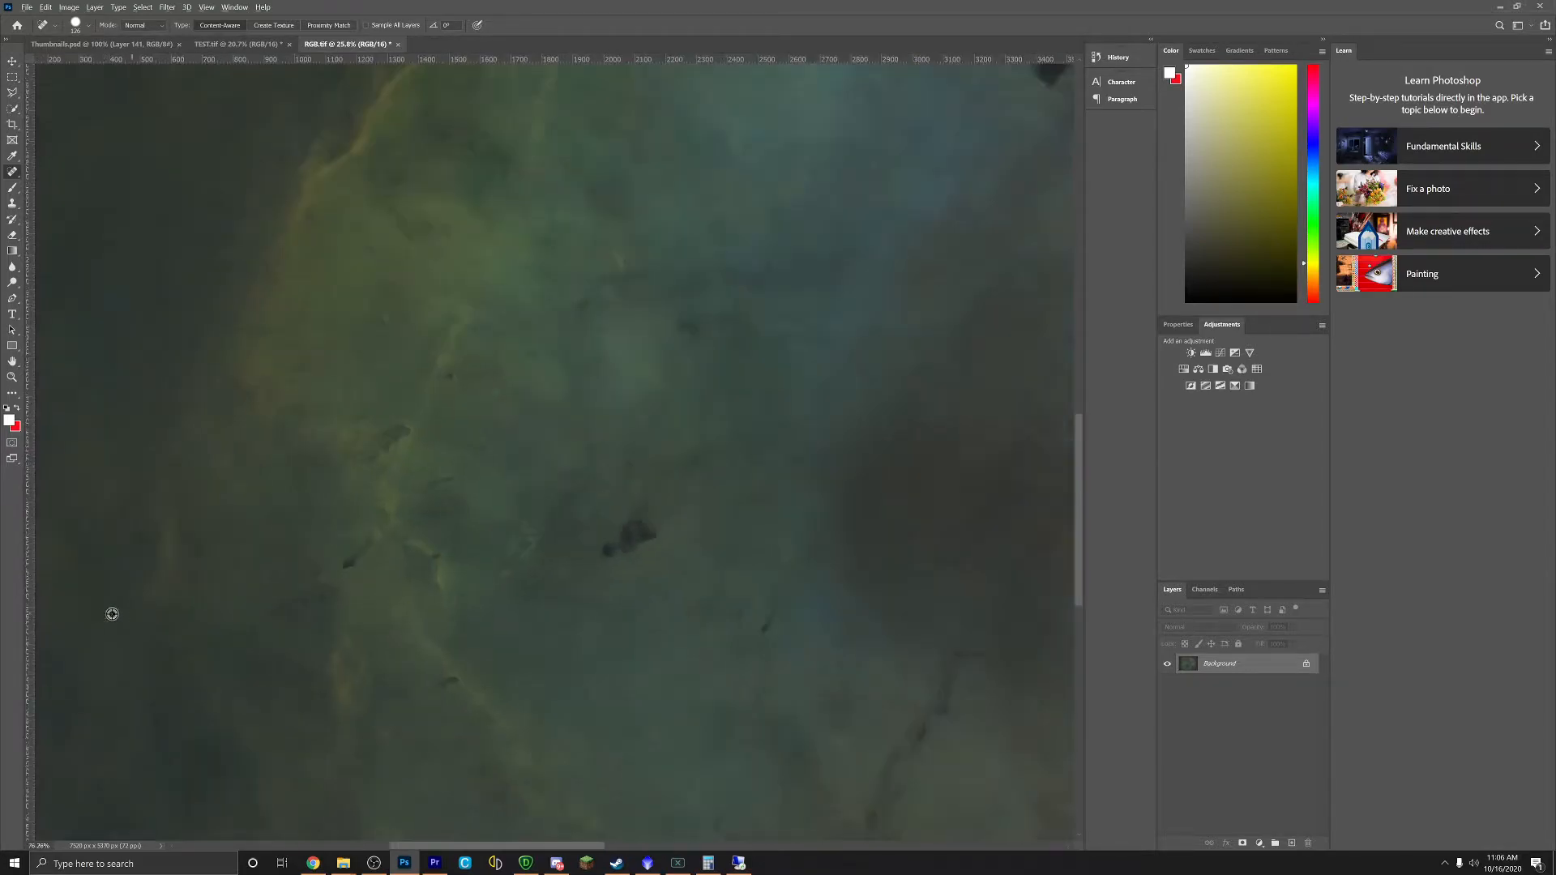
pyautogui.click(118, 312)
pyautogui.click(115, 297)
pyautogui.click(119, 305)
pyautogui.click(105, 299)
pyautogui.scroll(-3, 146, 393)
pyautogui.scroll(-3, 147, 392)
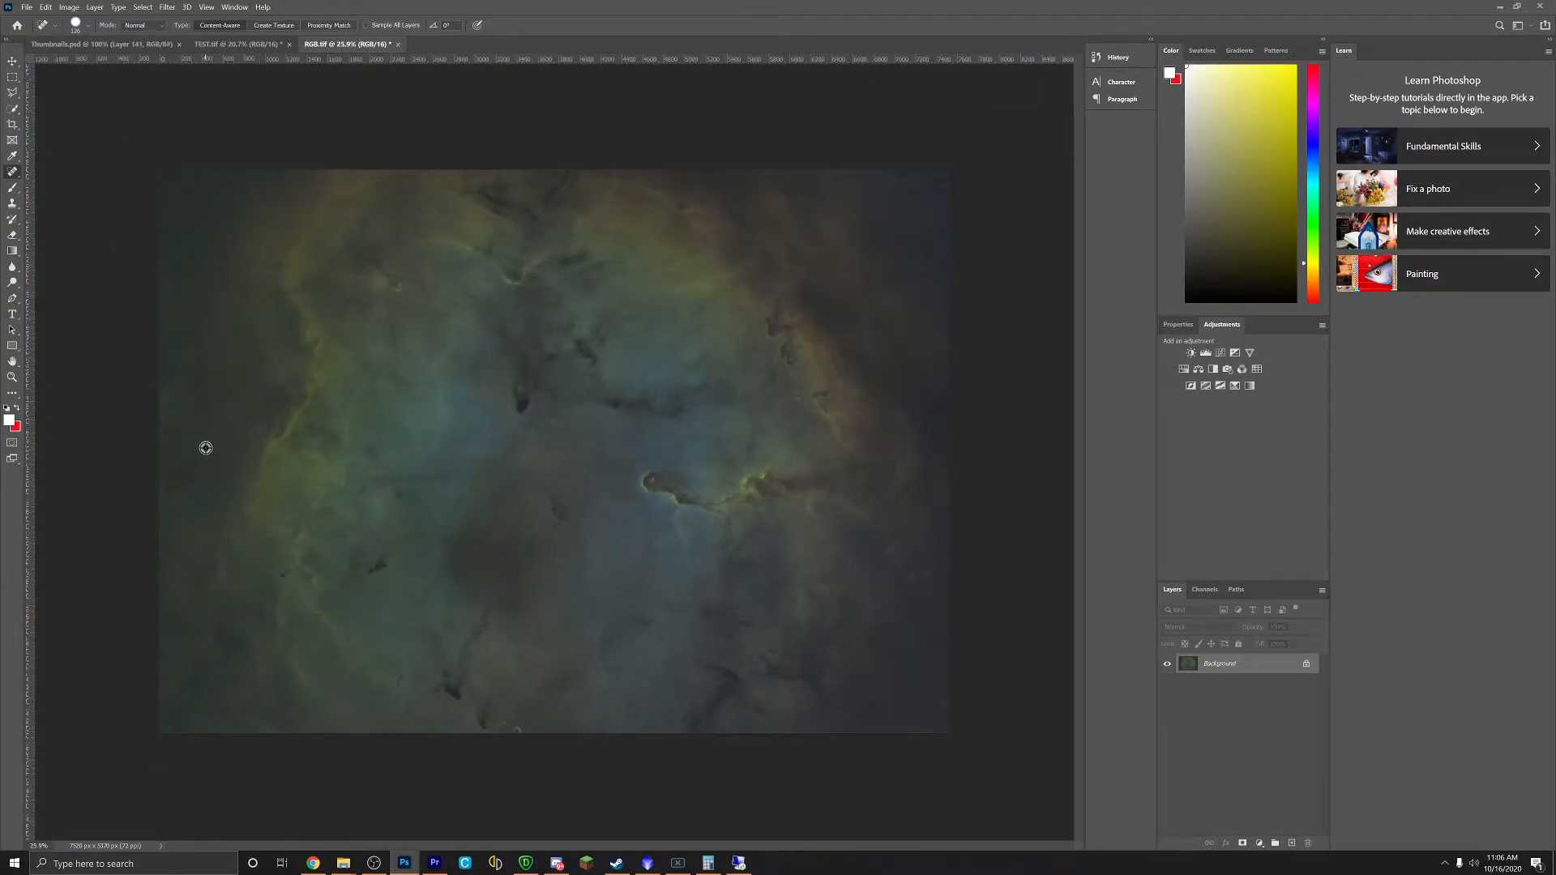
pyautogui.scroll(7, 162, 365)
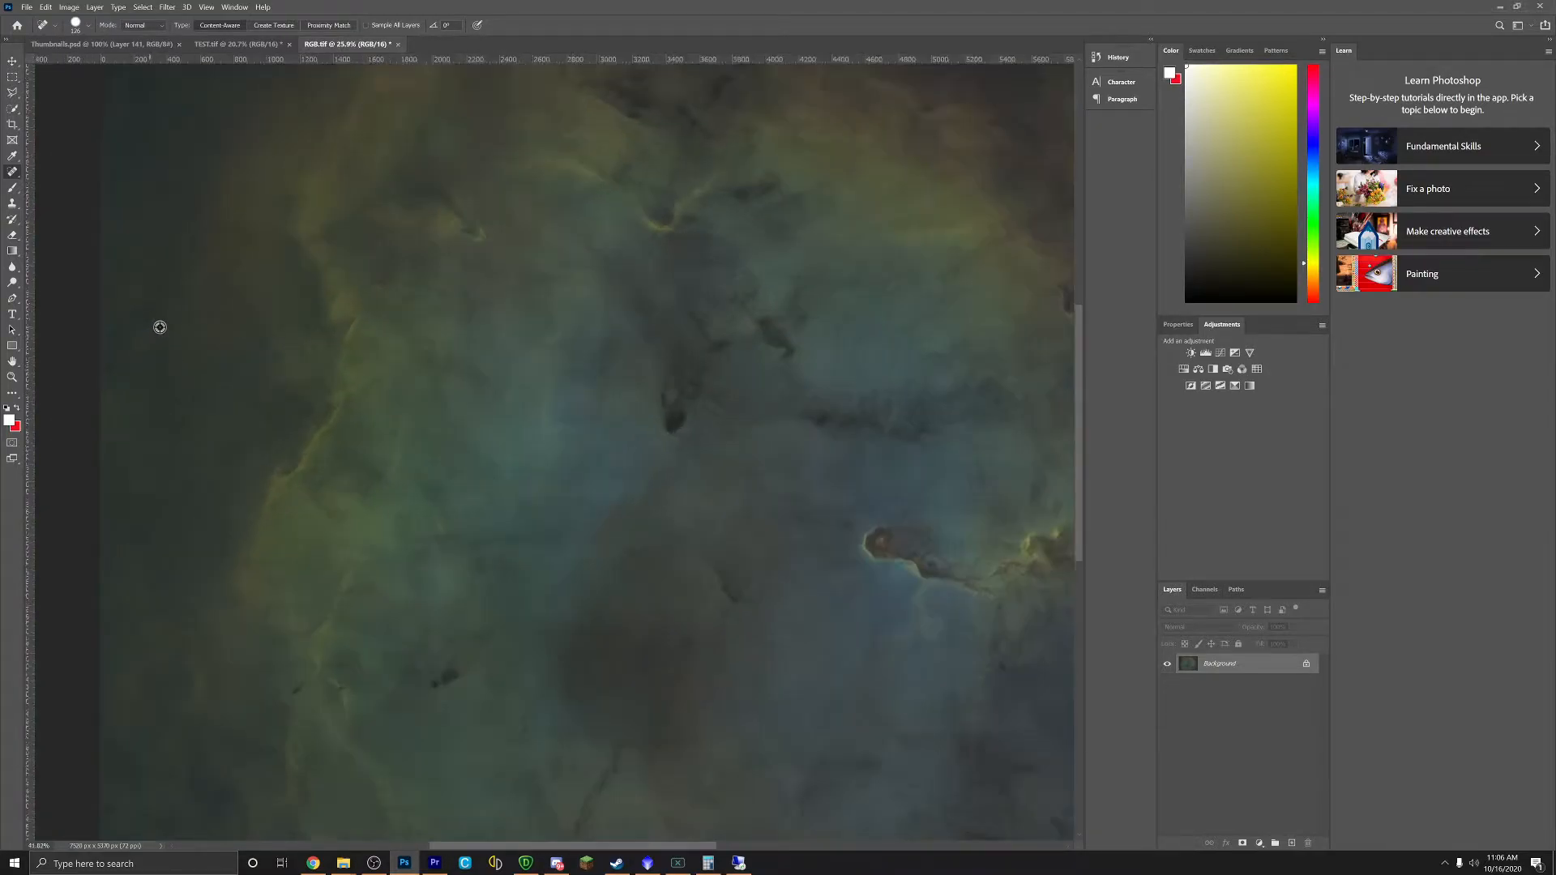
# Step: Heal the dark spots on the nebula's left side and lower left
pyautogui.click(316, 393)
pyautogui.click(378, 489)
pyautogui.click(323, 559)
pyautogui.click(489, 661)
pyautogui.click(215, 660)
pyautogui.scroll(-2, 292, 581)
pyautogui.scroll(-1, 295, 580)
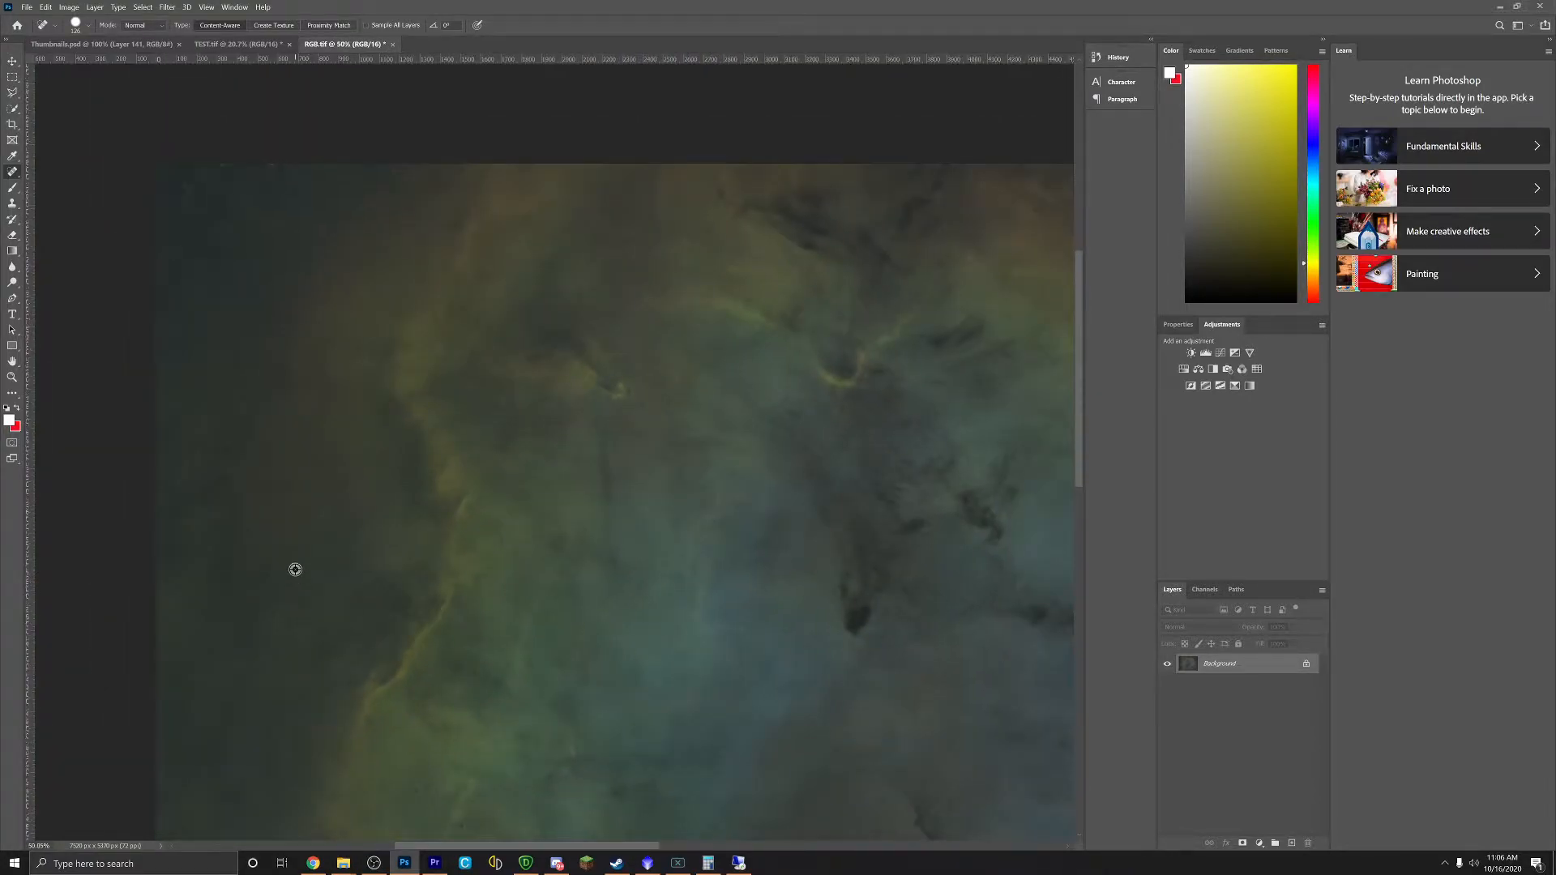
# Step: Heal the specks along the top-left and top edges, then save RGB.tif and return to PixInsight
pyautogui.click(217, 217)
pyautogui.click(157, 272)
pyautogui.click(204, 172)
pyautogui.click(219, 172)
pyautogui.click(236, 187)
pyautogui.click(26, 7)
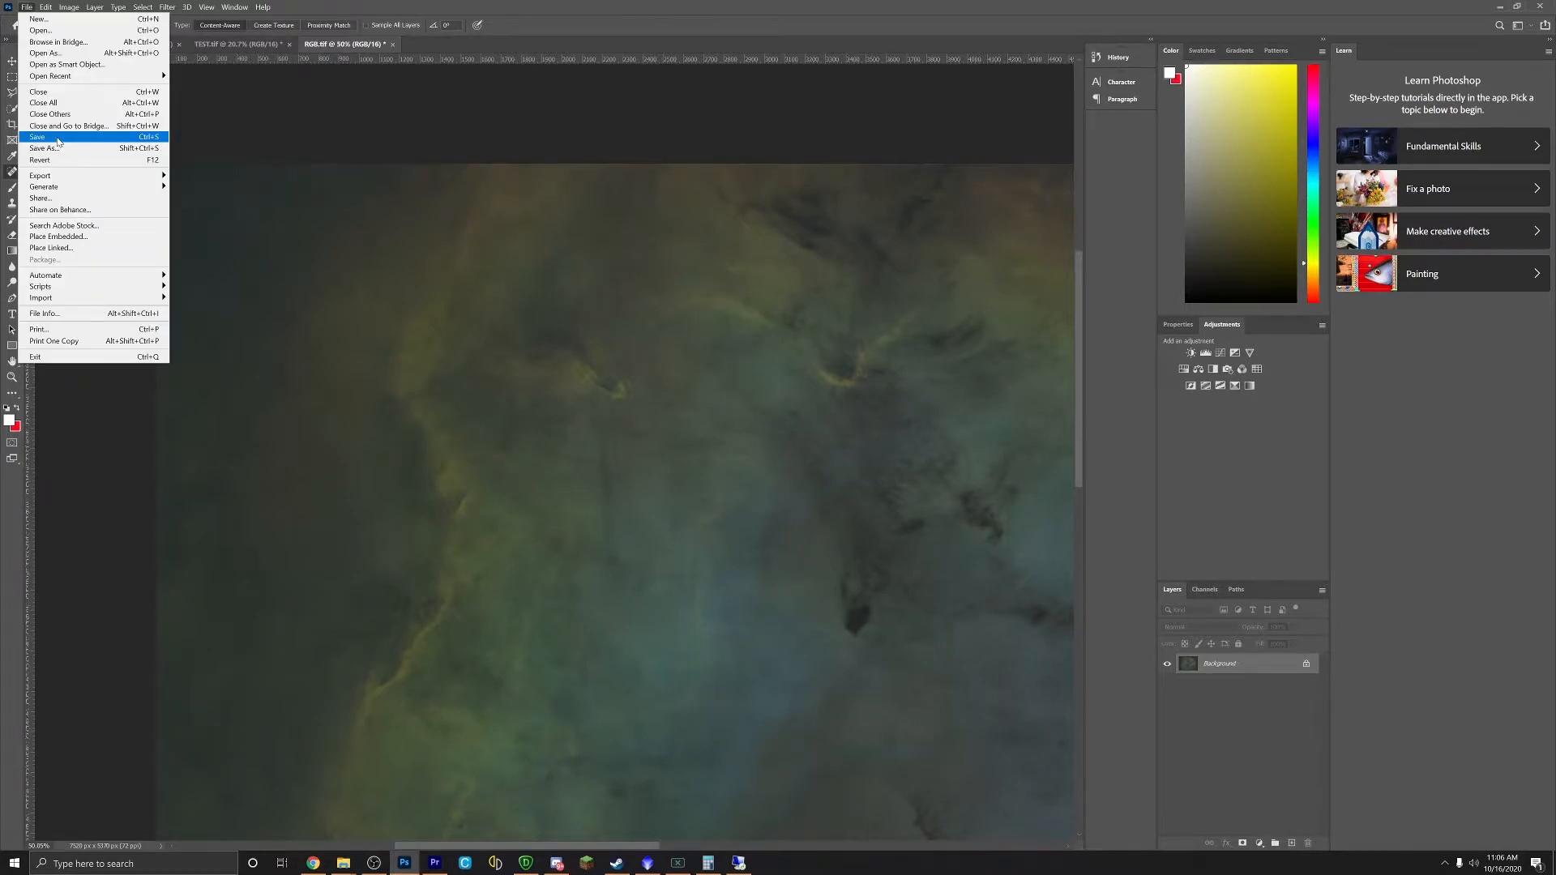
pyautogui.click(58, 141)
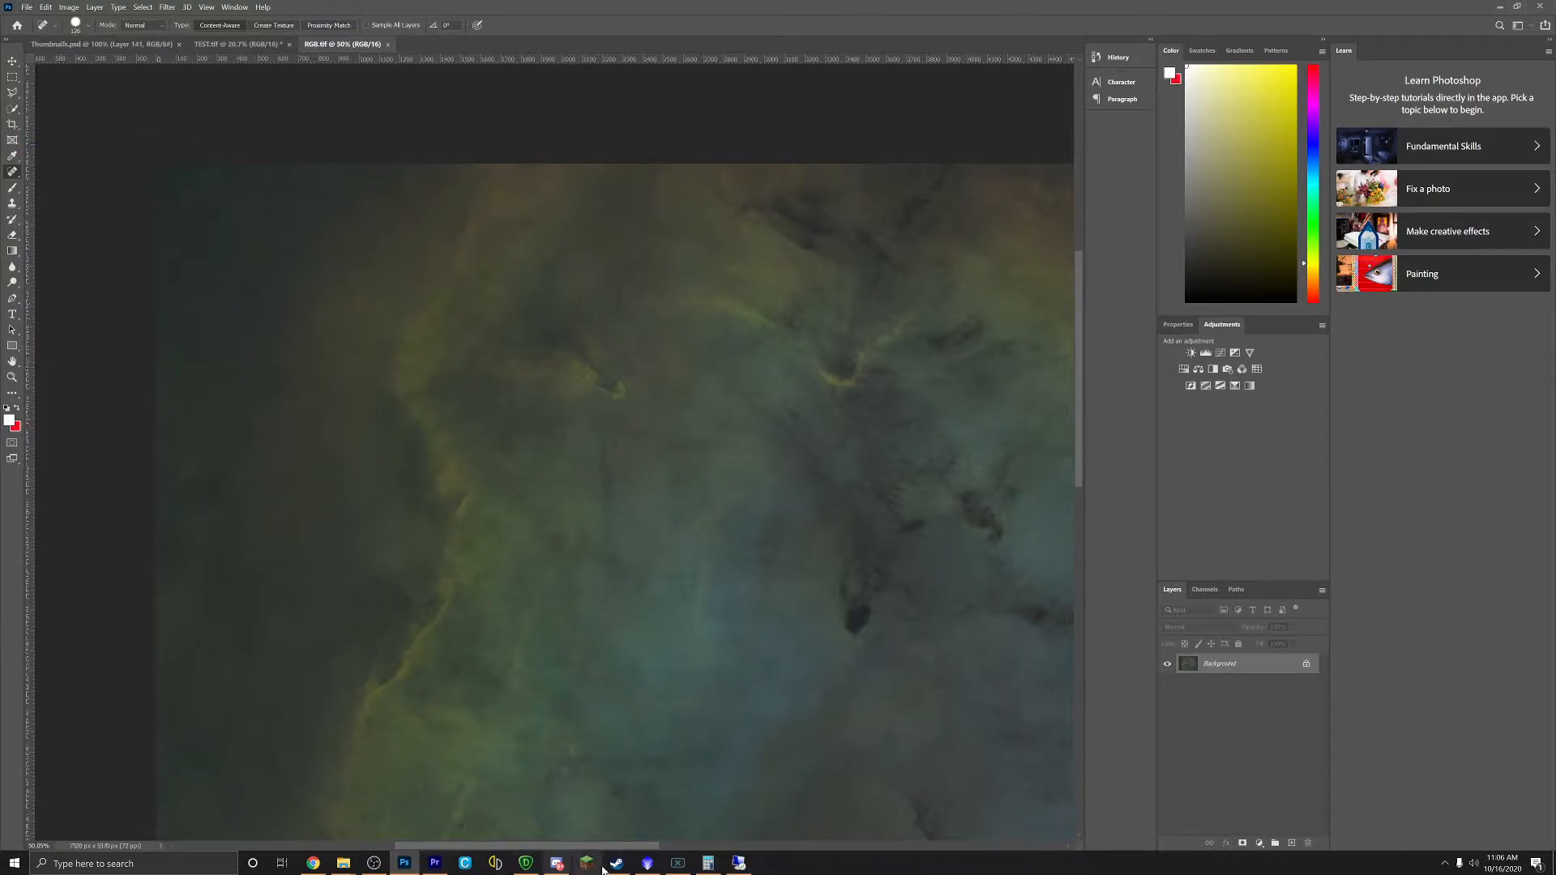
pyautogui.click(647, 863)
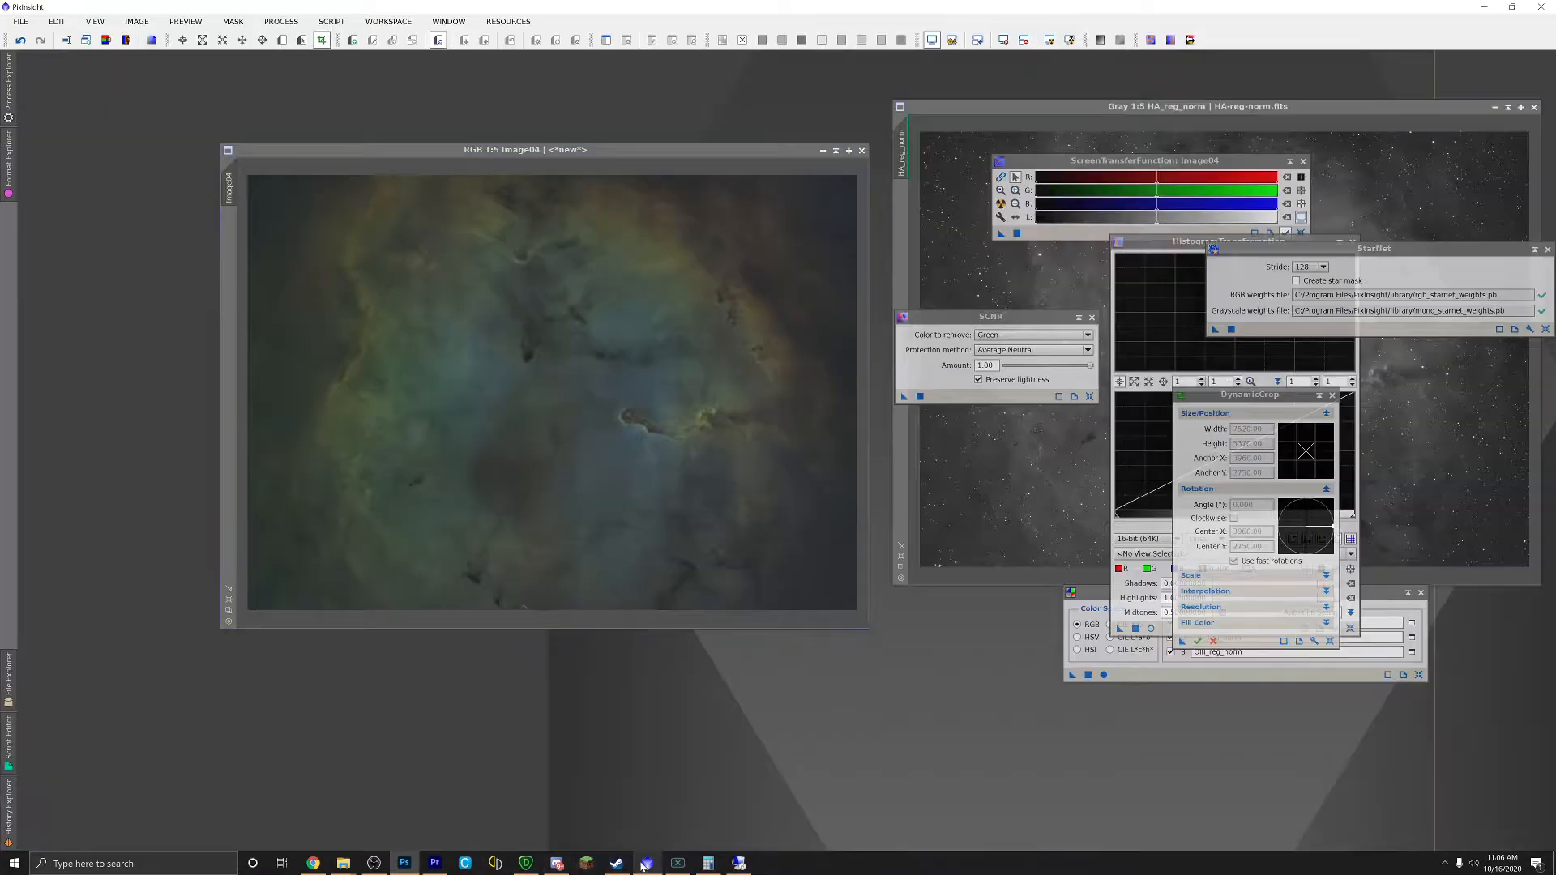
# Step: Close Image04 without saving and drag RGB.tif from the Edit 2 folder into PixInsight
pyautogui.click(863, 151)
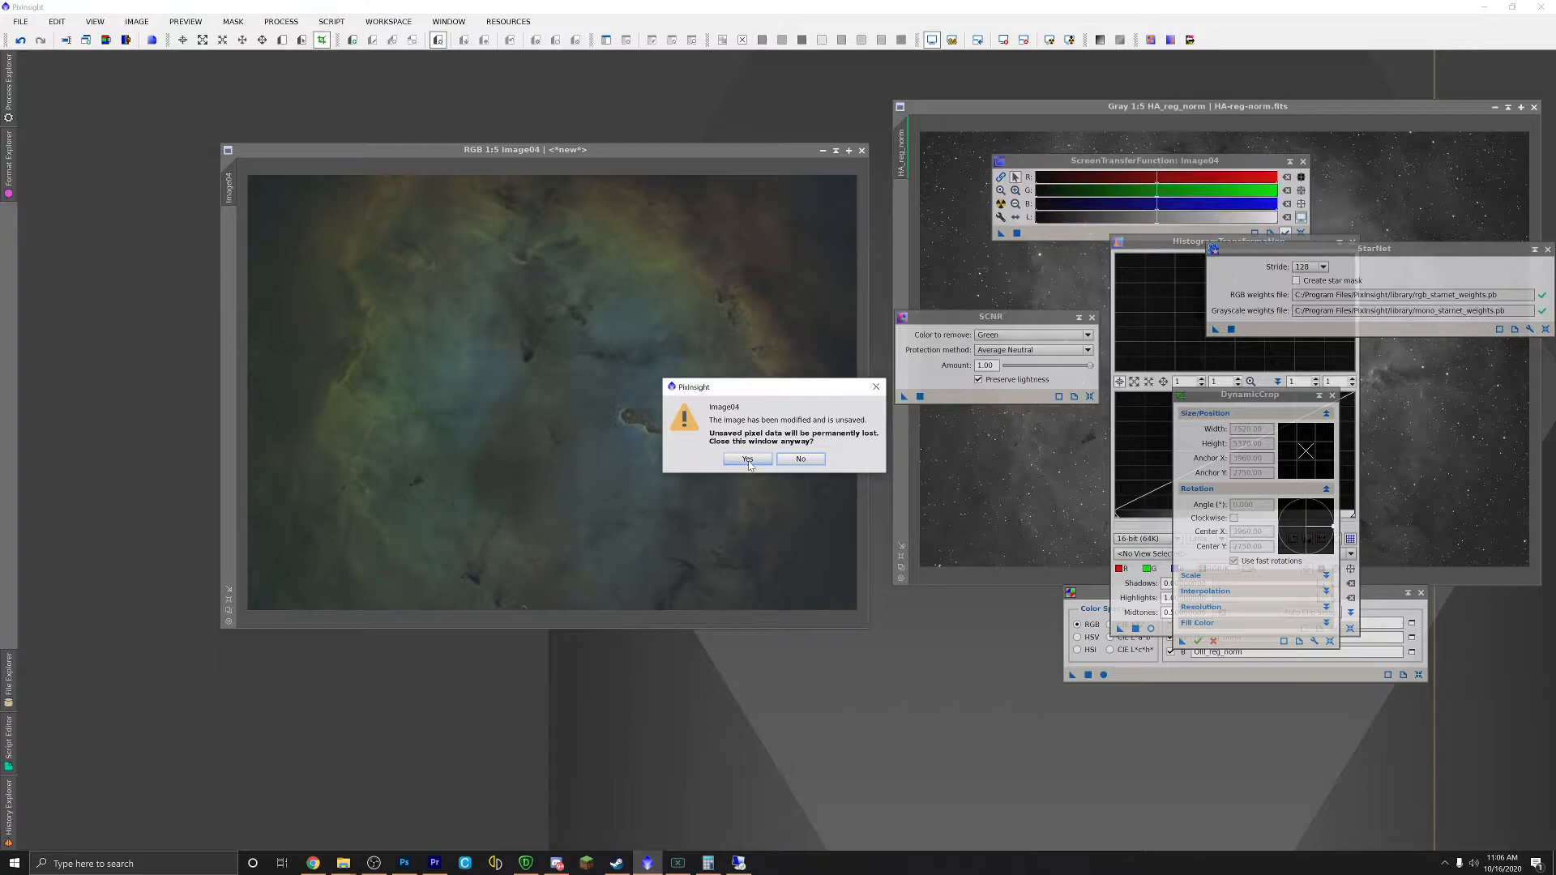
pyautogui.click(747, 458)
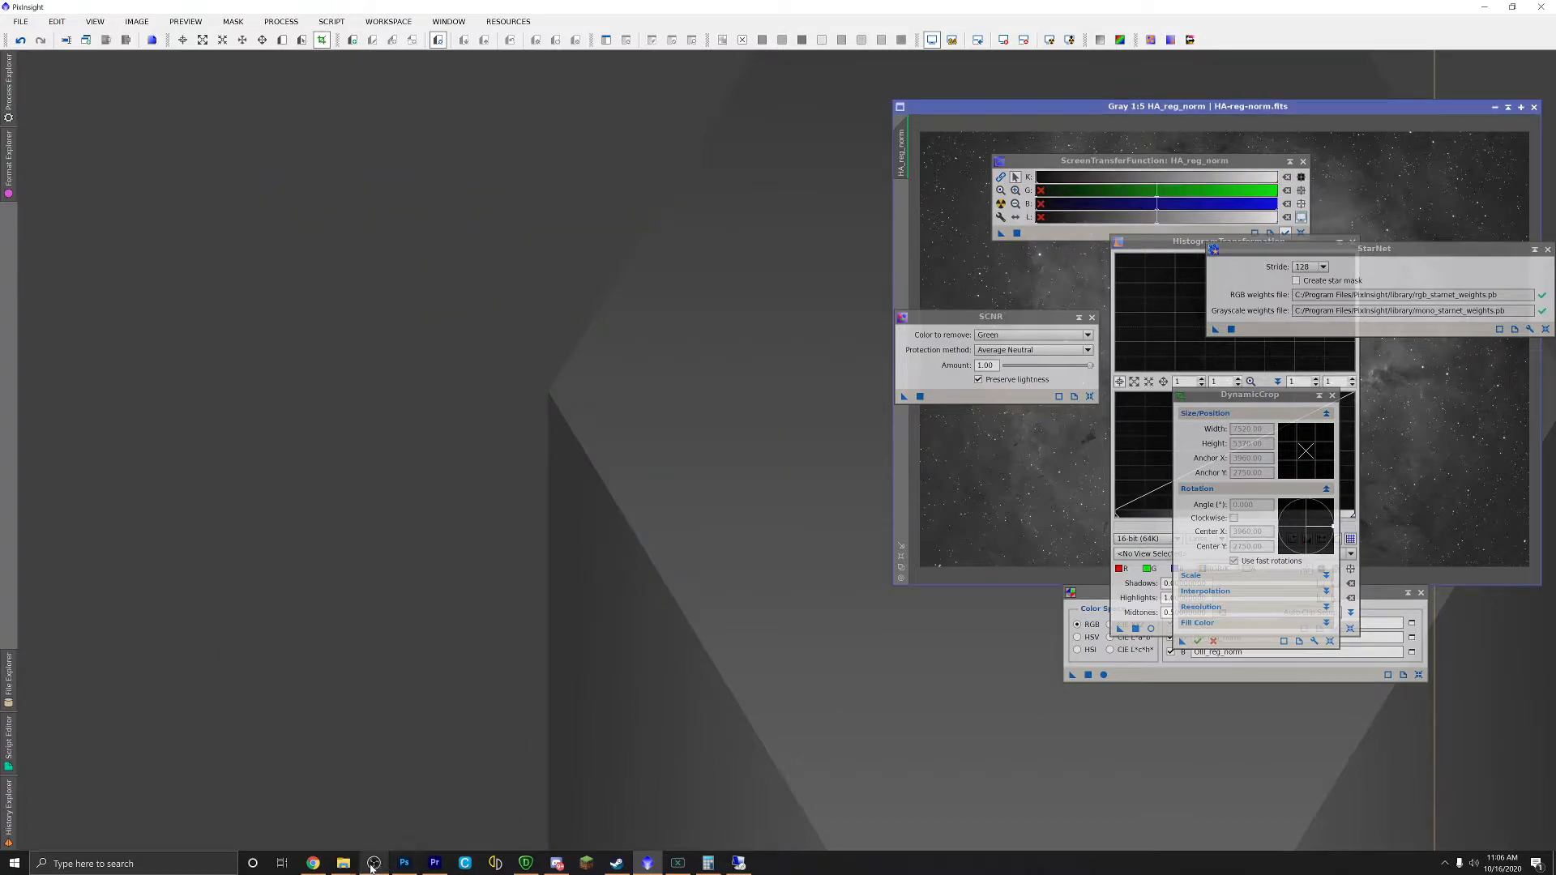
pyautogui.moveTo(345, 864)
pyautogui.click(237, 807)
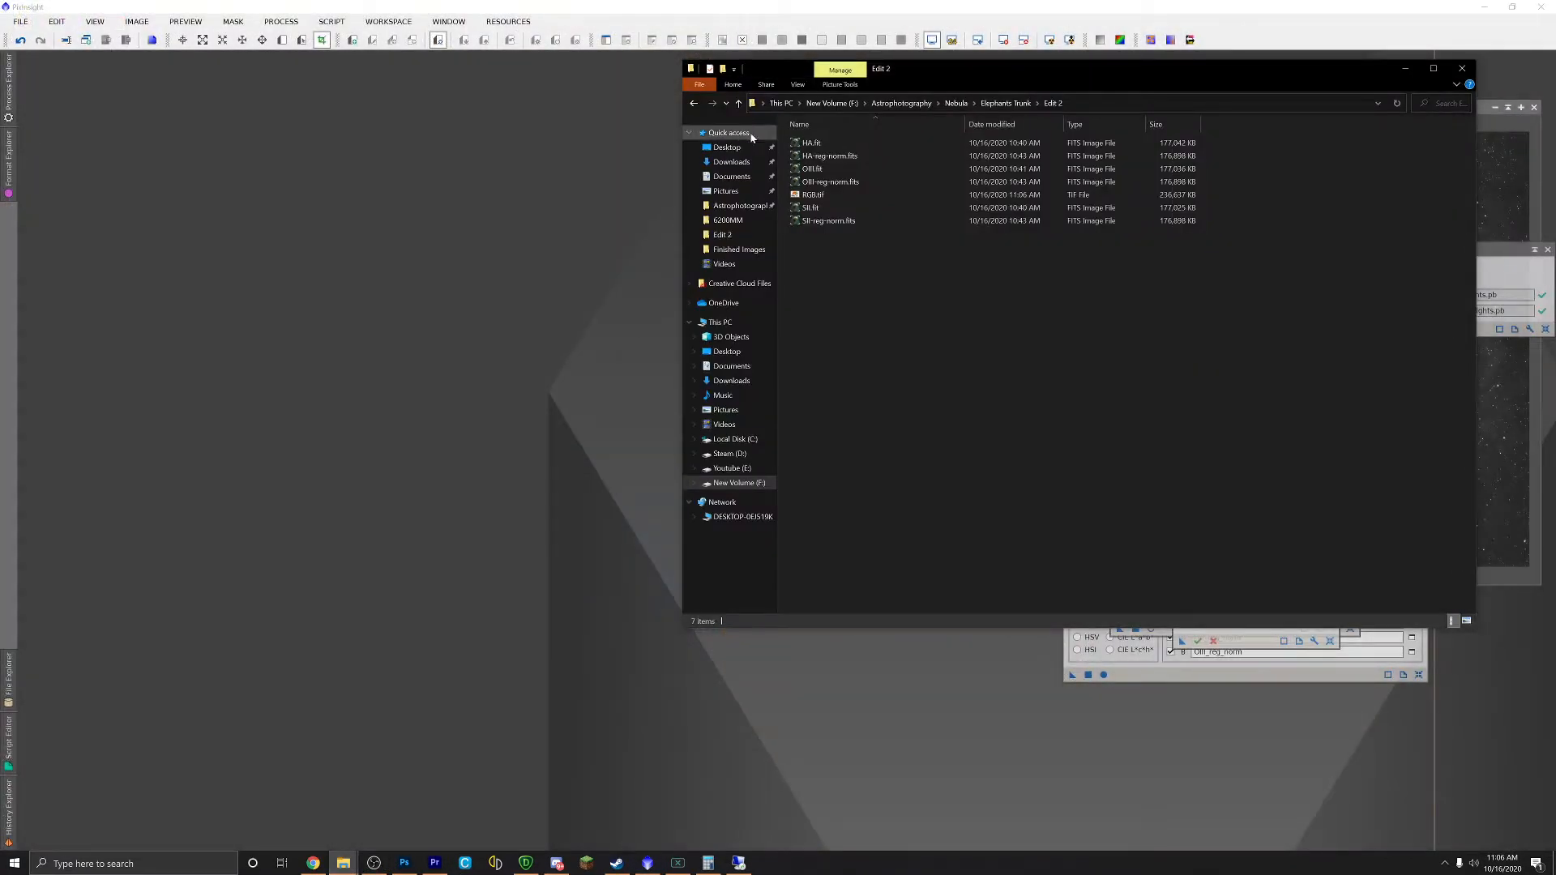
pyautogui.moveTo(827, 200); pyautogui.dragTo(523, 302)
pyautogui.click(1404, 69)
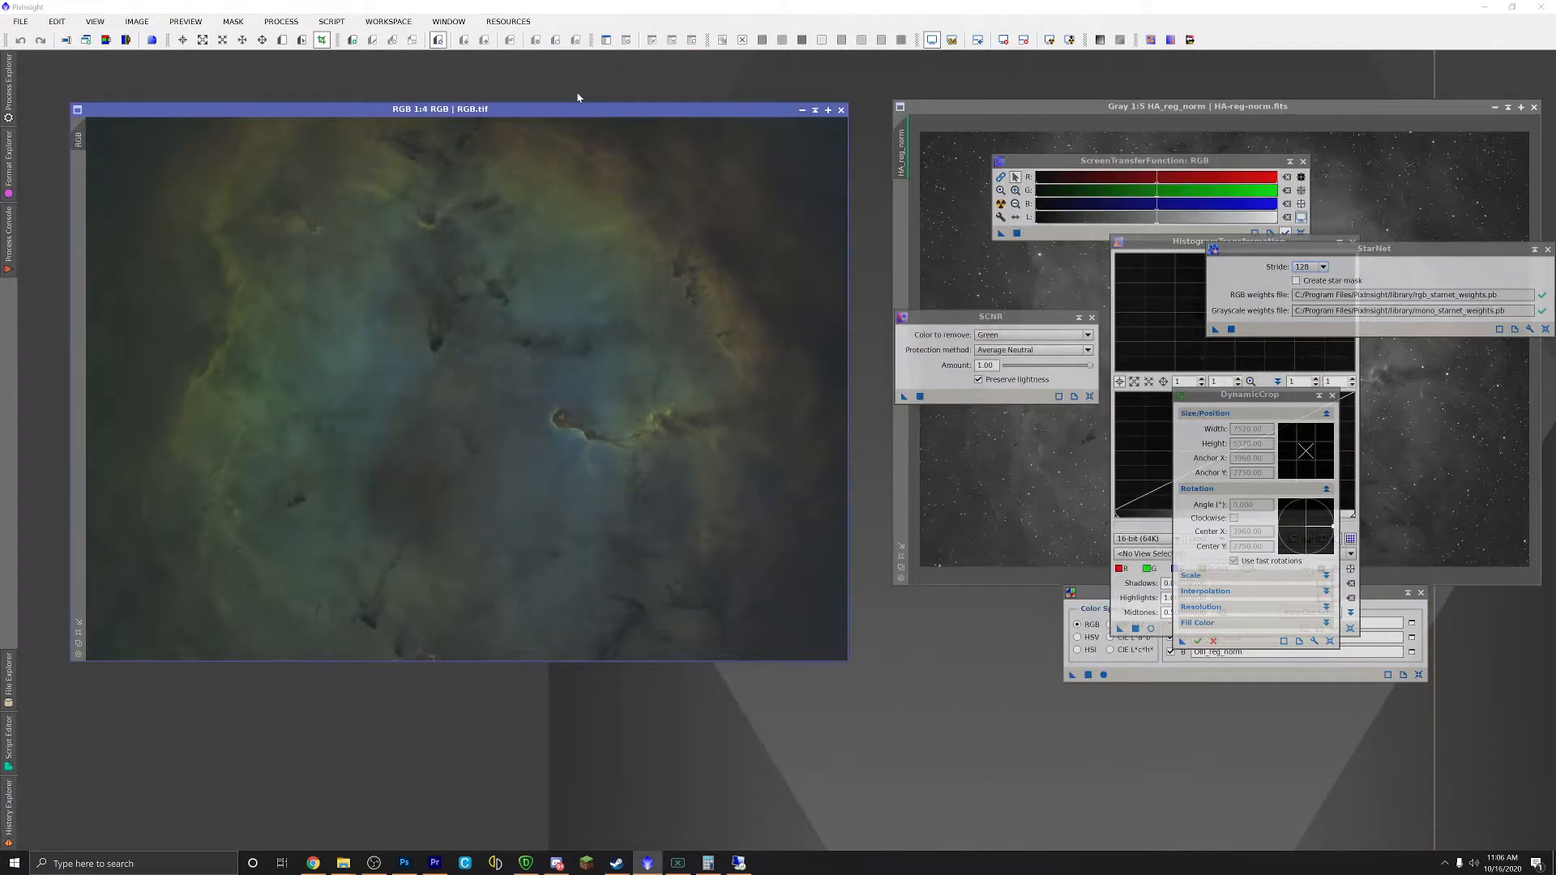
pyautogui.moveTo(620, 133); pyautogui.dragTo(615, 134)
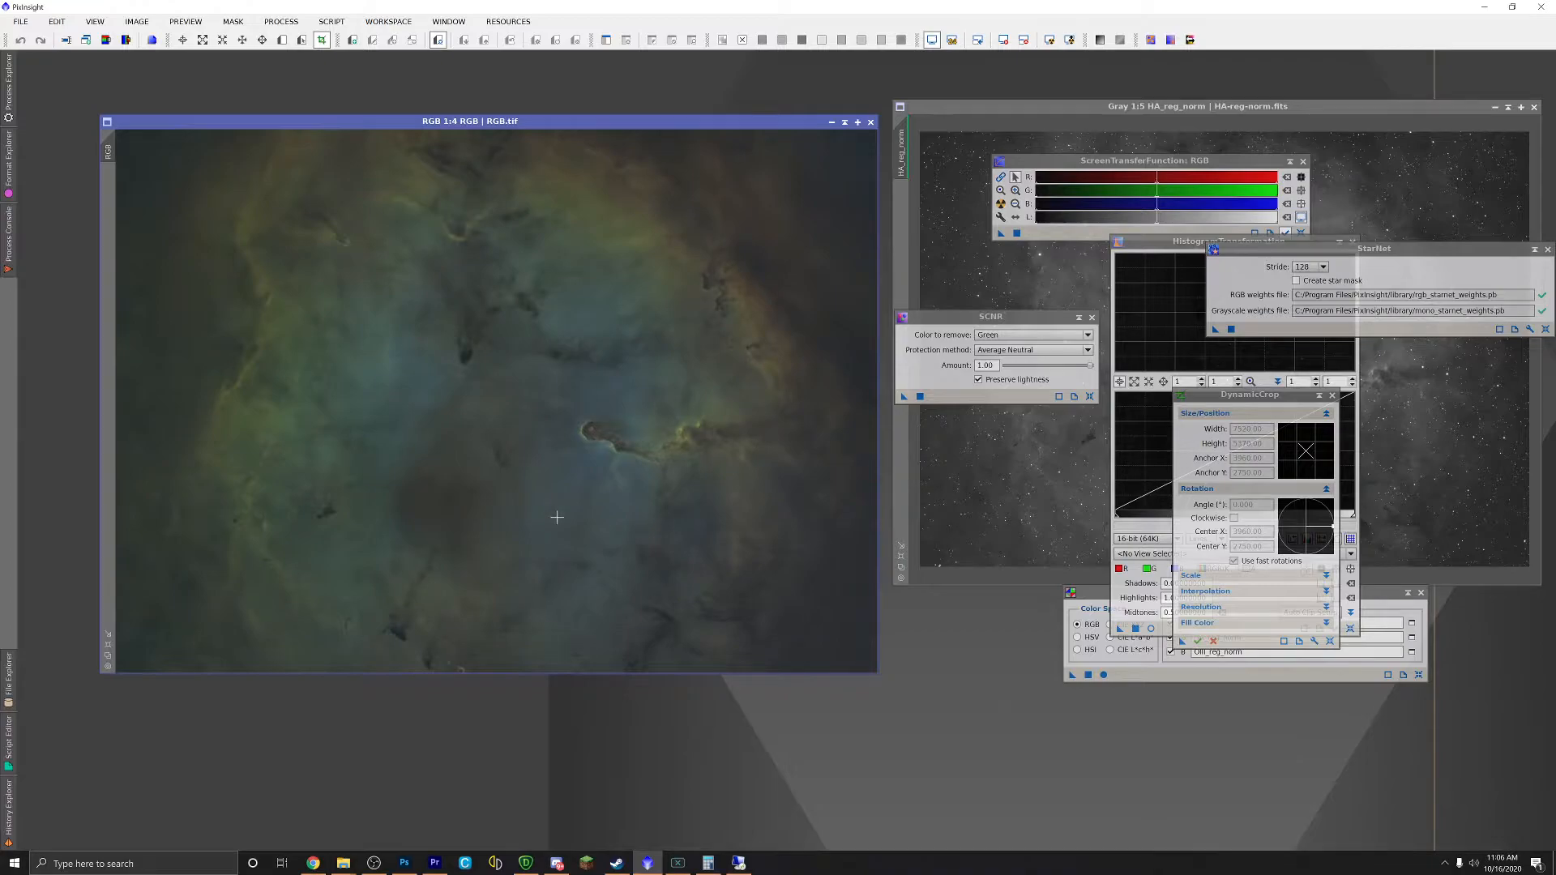
# Step: Run the ColorMask script with the Green preset (hues 60–180) on RGB.tif and iconize RGB_cmG
pyautogui.click(328, 22)
pyautogui.moveTo(373, 42)
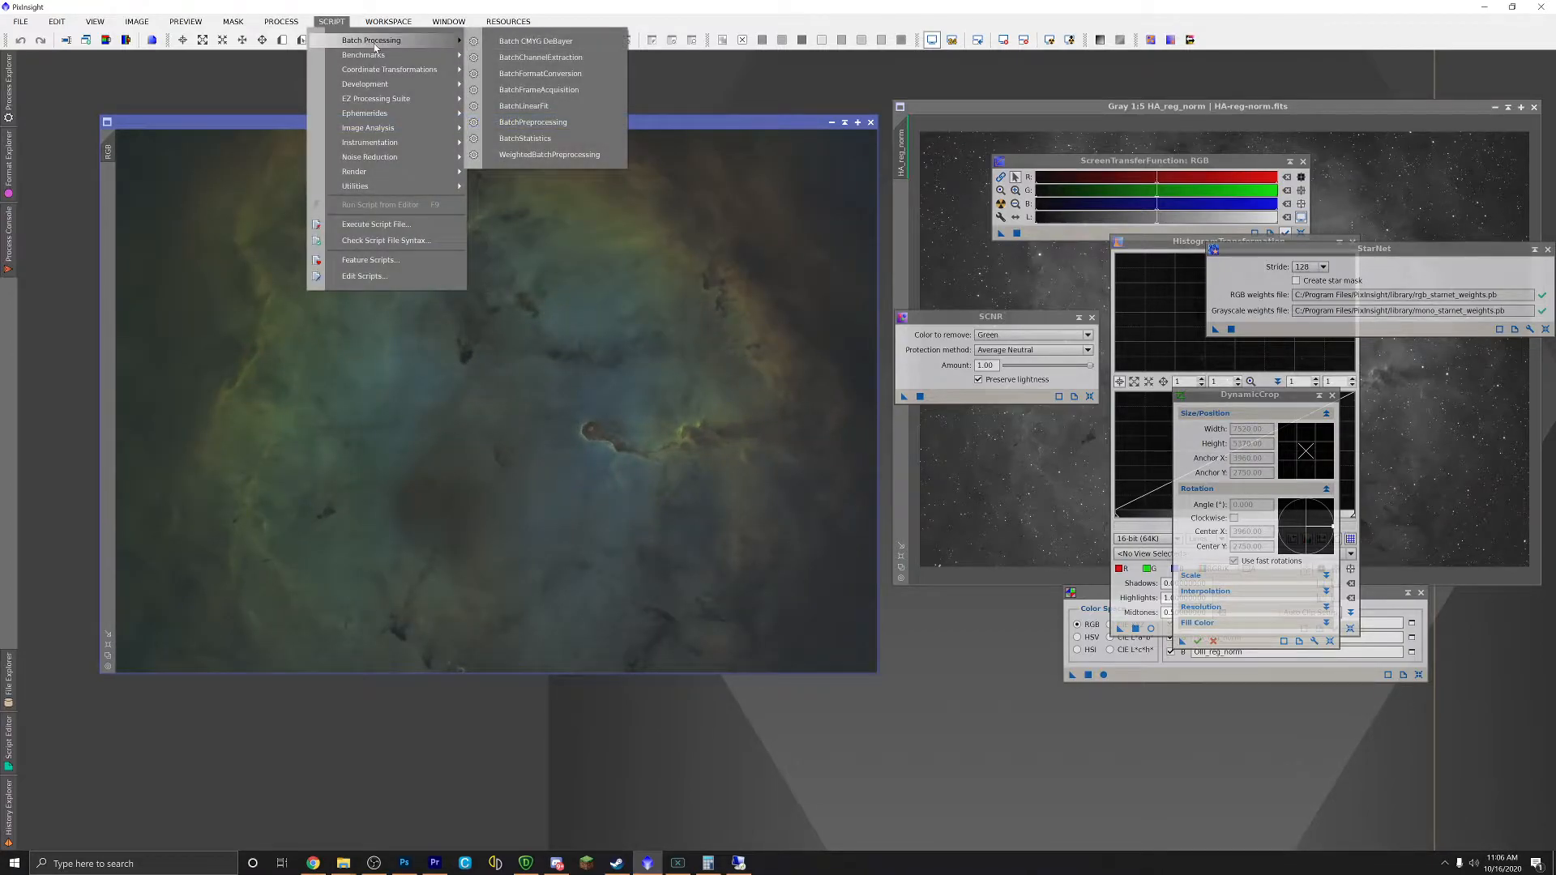
pyautogui.moveTo(389, 186)
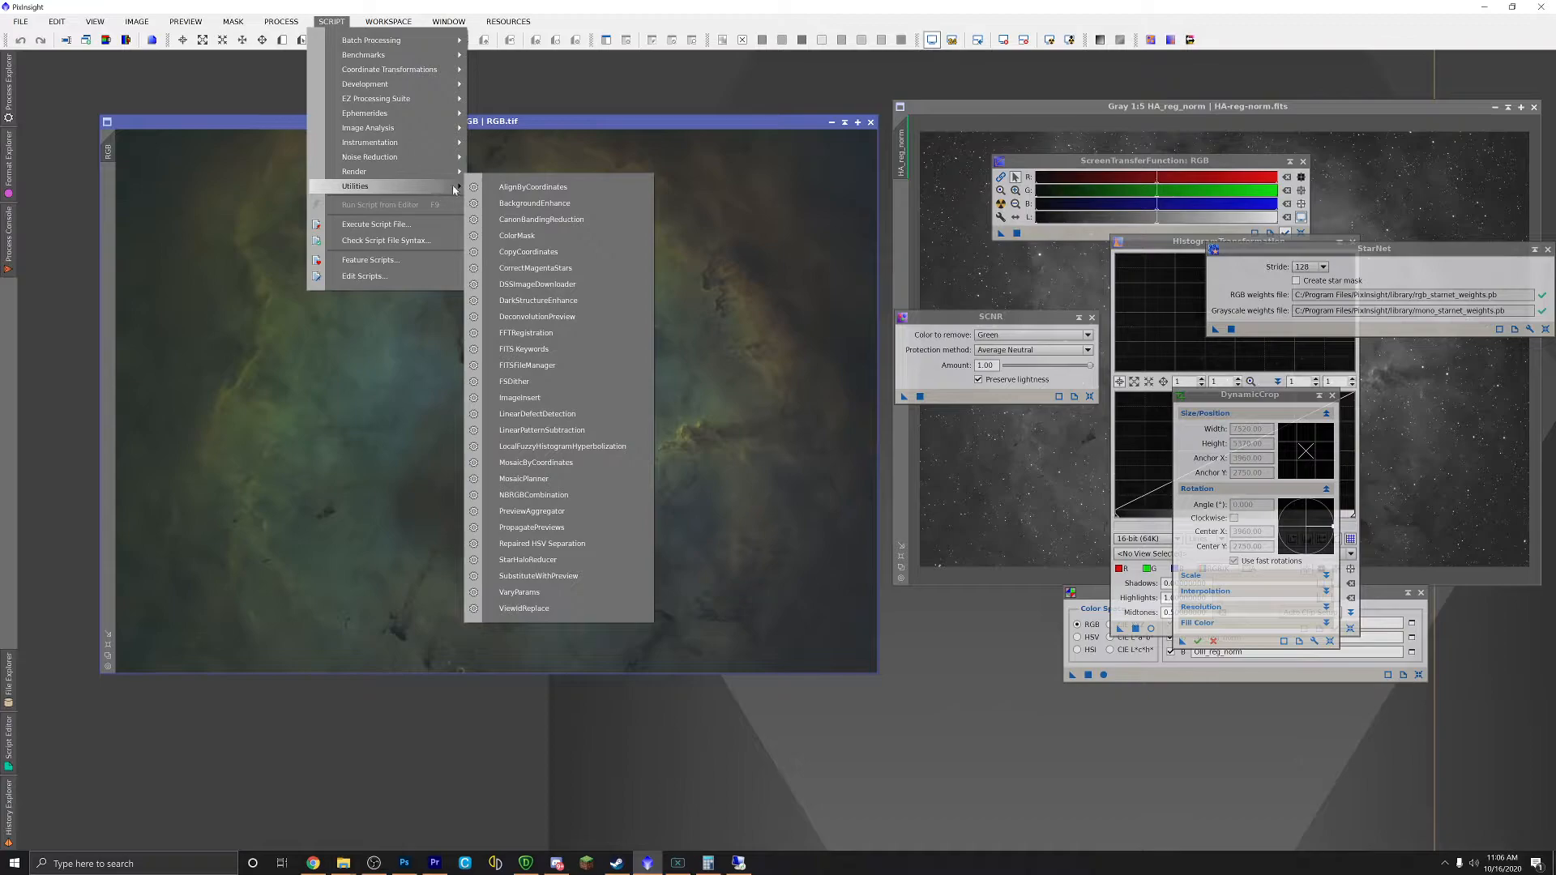
pyautogui.click(535, 235)
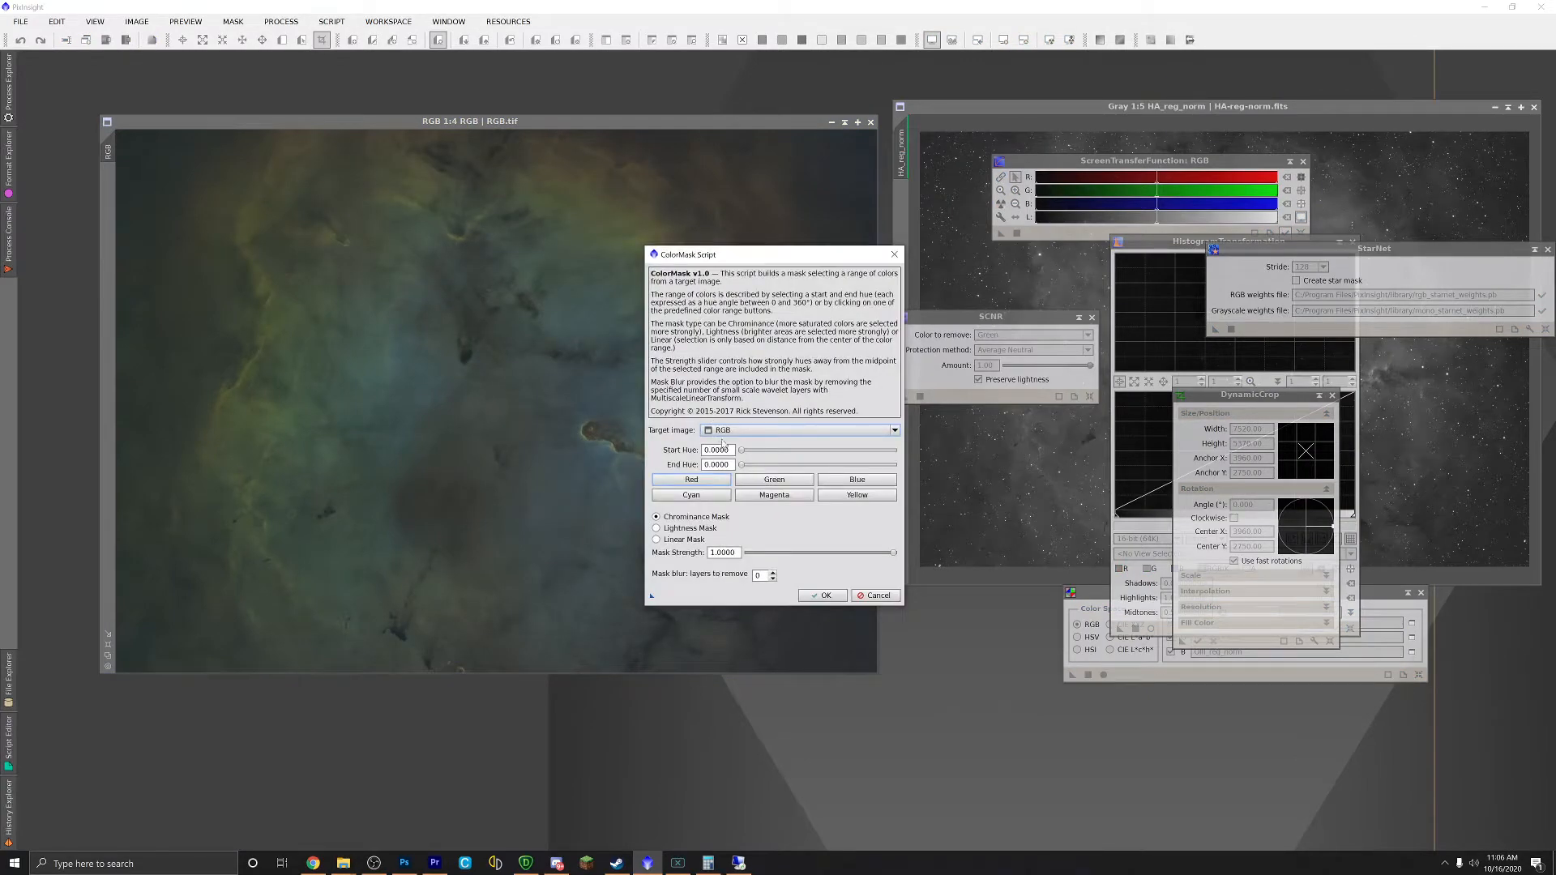
pyautogui.click(760, 482)
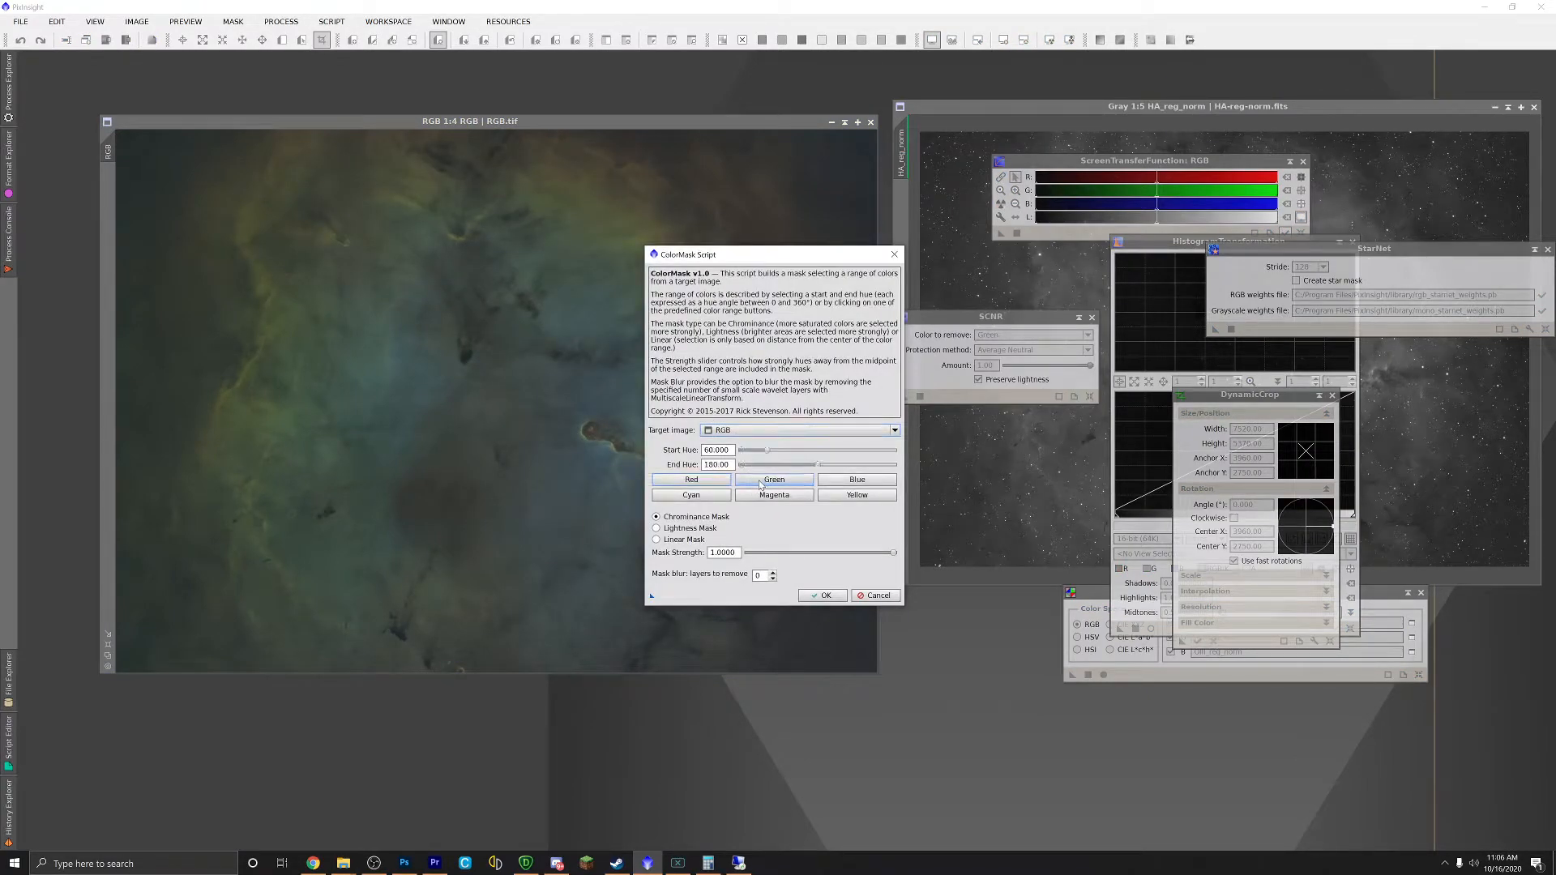
pyautogui.click(762, 578)
pyautogui.click(823, 595)
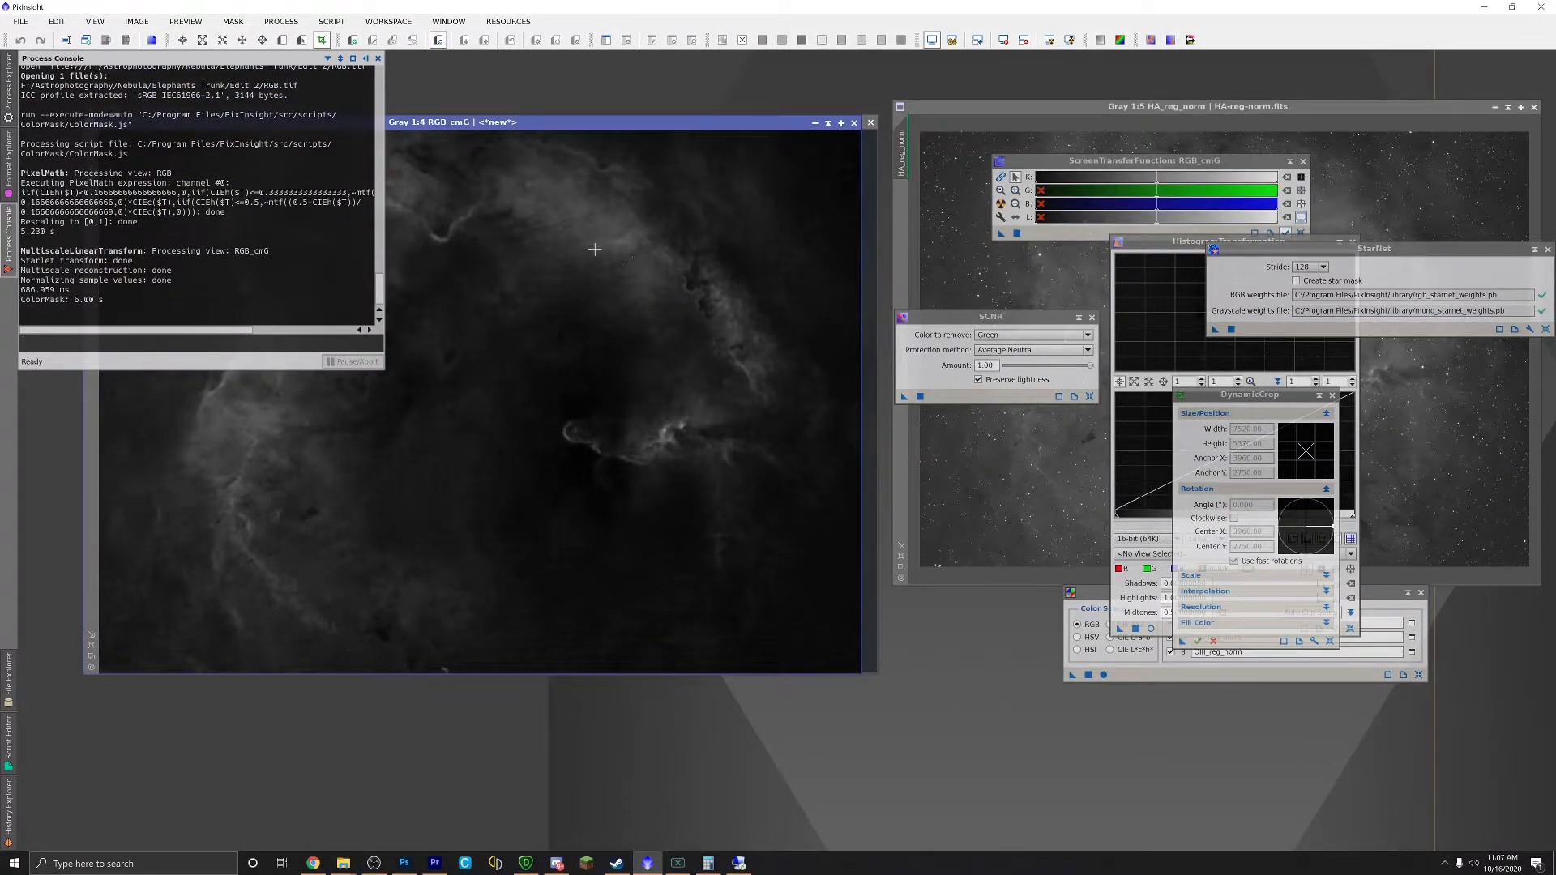
pyautogui.click(828, 123)
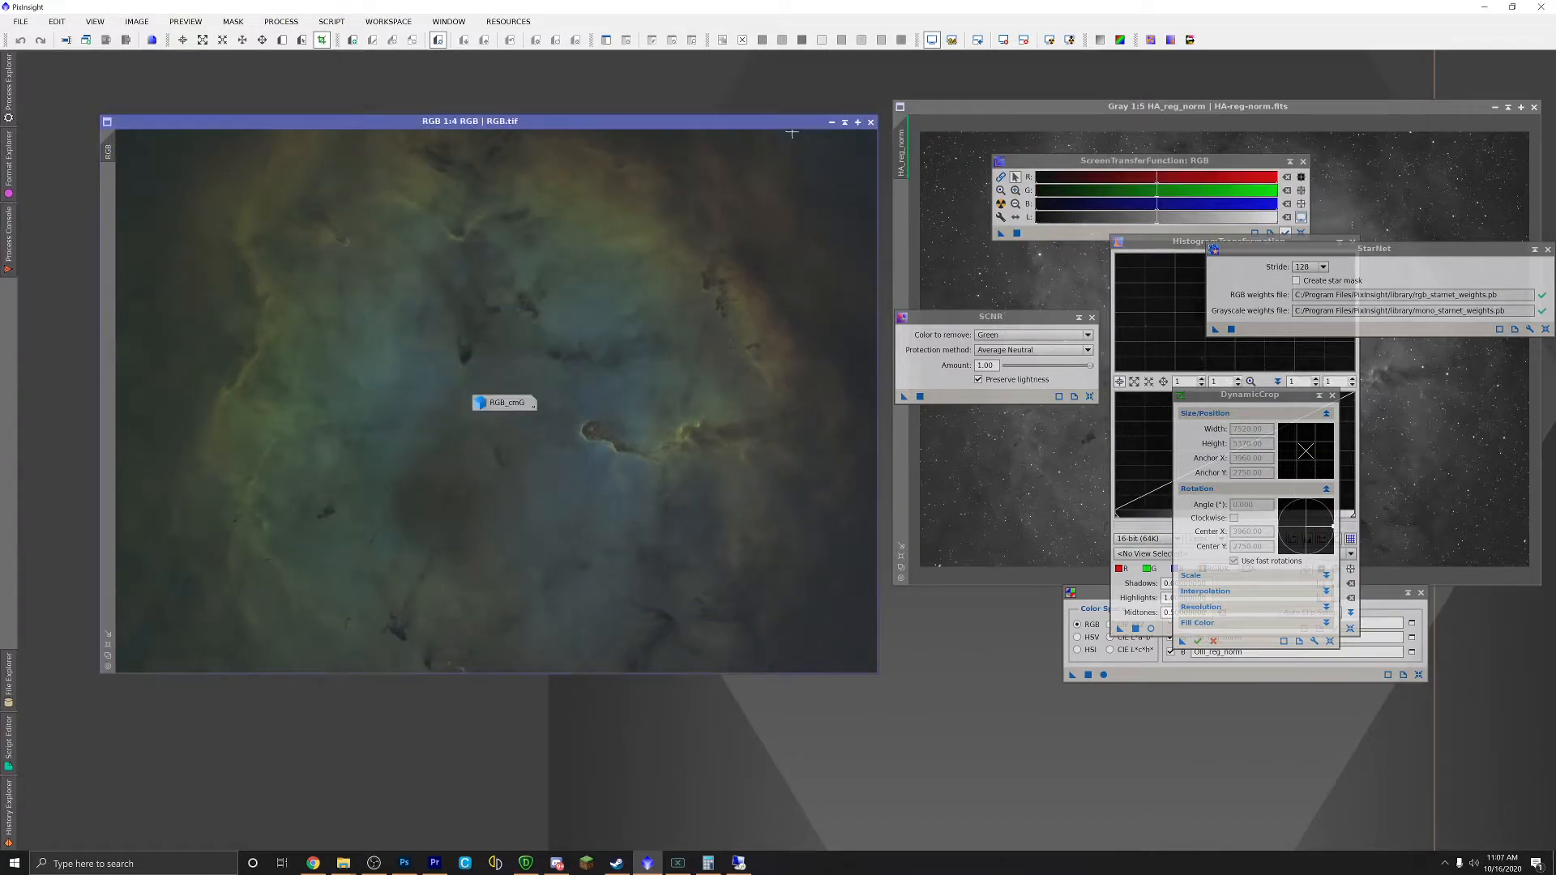
# Step: Park the RGB_cmG icon at the workspace top and run ColorMask with the Cyan preset on RGB
pyautogui.moveTo(497, 413); pyautogui.dragTo(739, 194)
pyautogui.moveTo(822, 78); pyautogui.dragTo(814, 77)
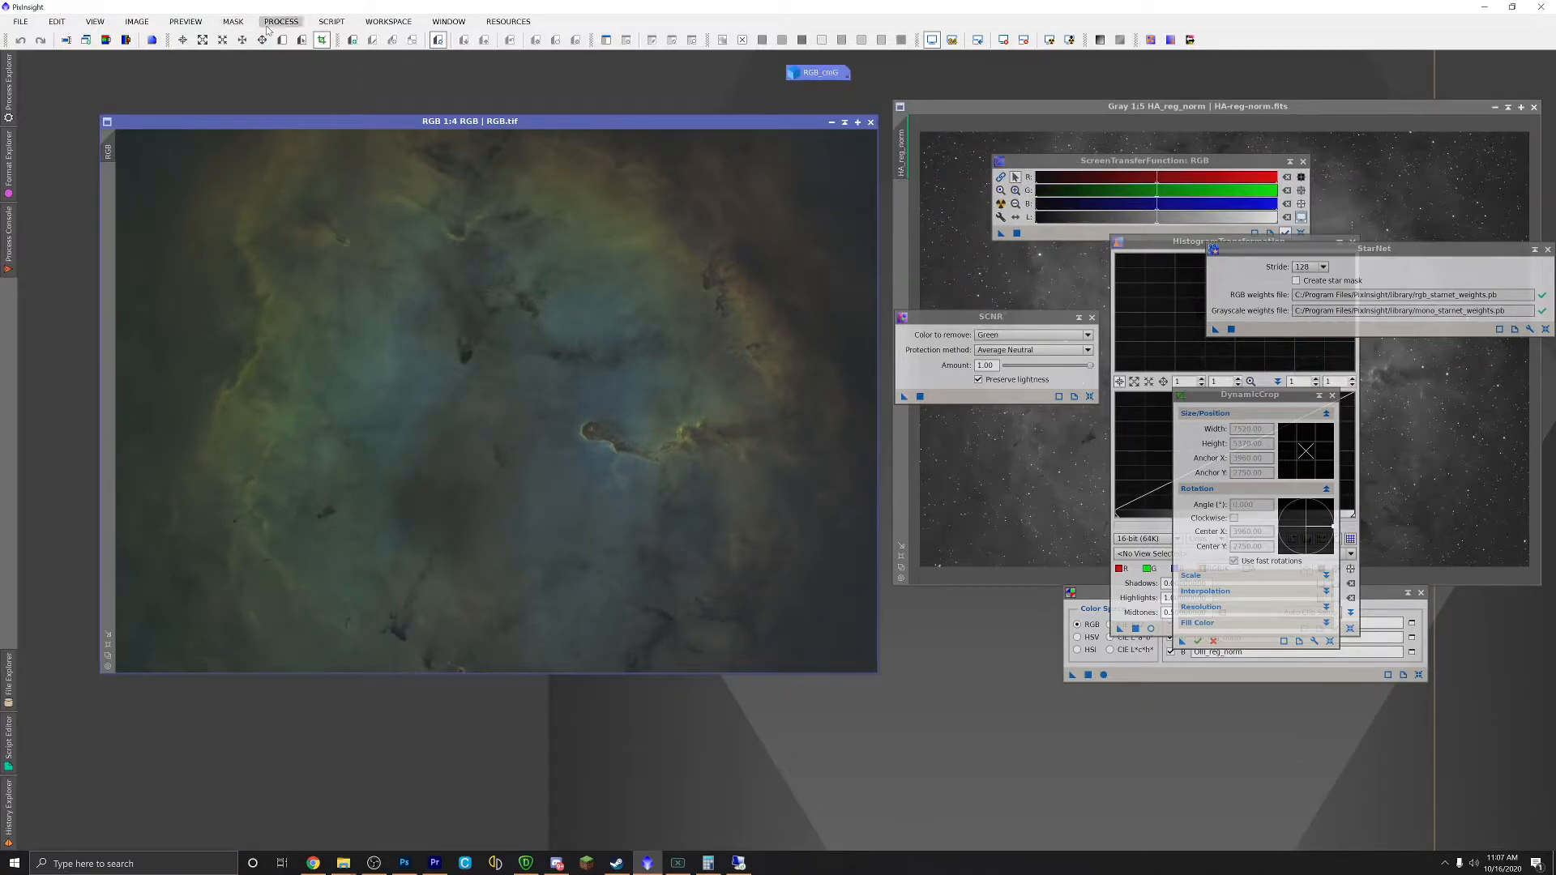
pyautogui.click(327, 24)
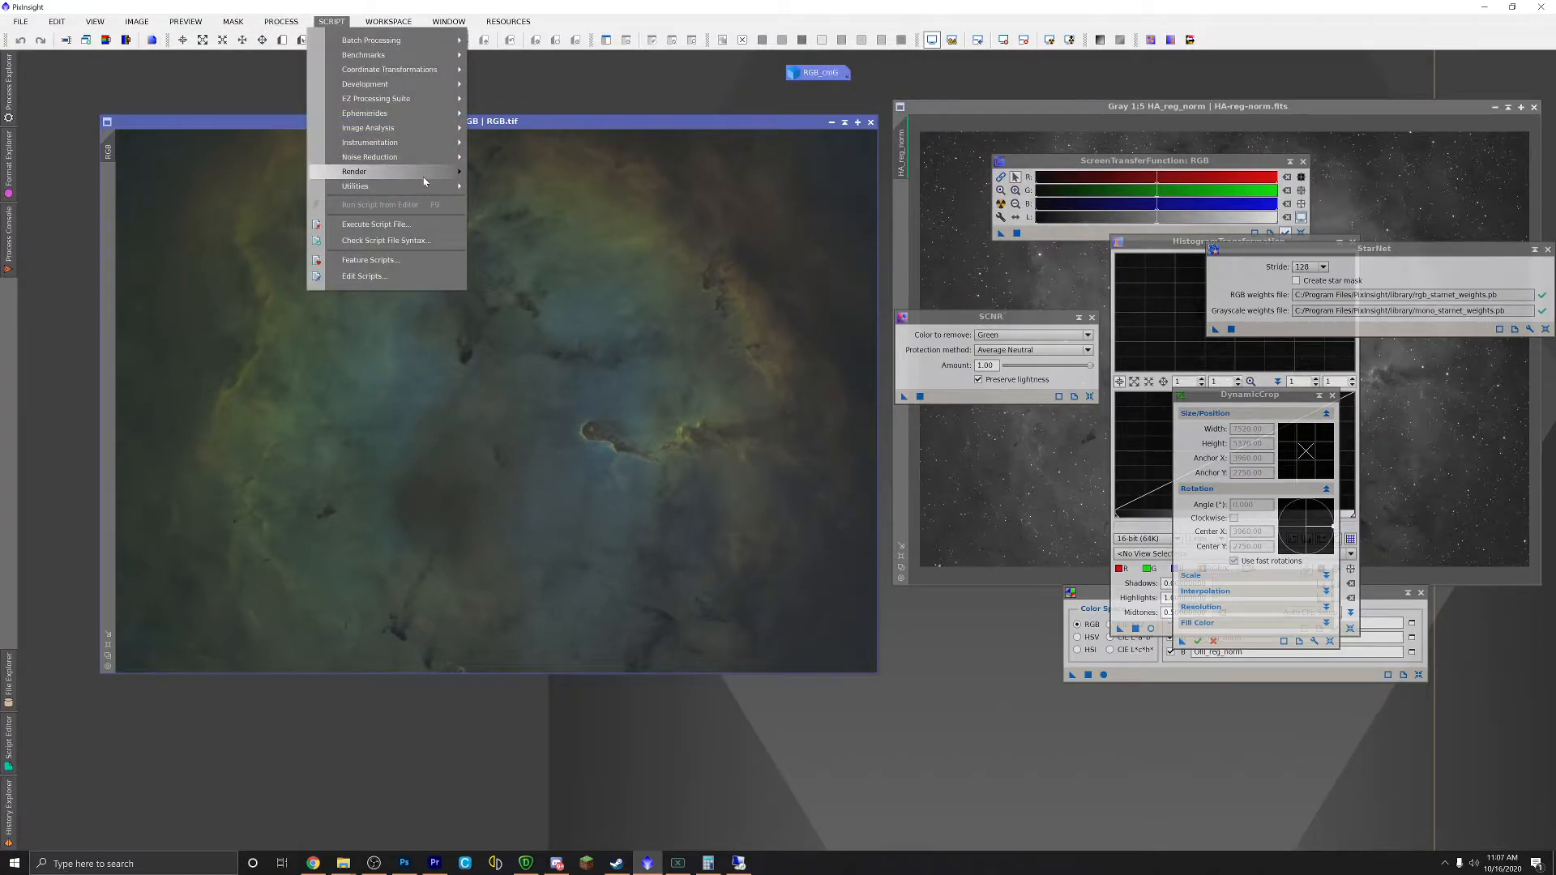
pyautogui.moveTo(430, 192)
pyautogui.click(614, 238)
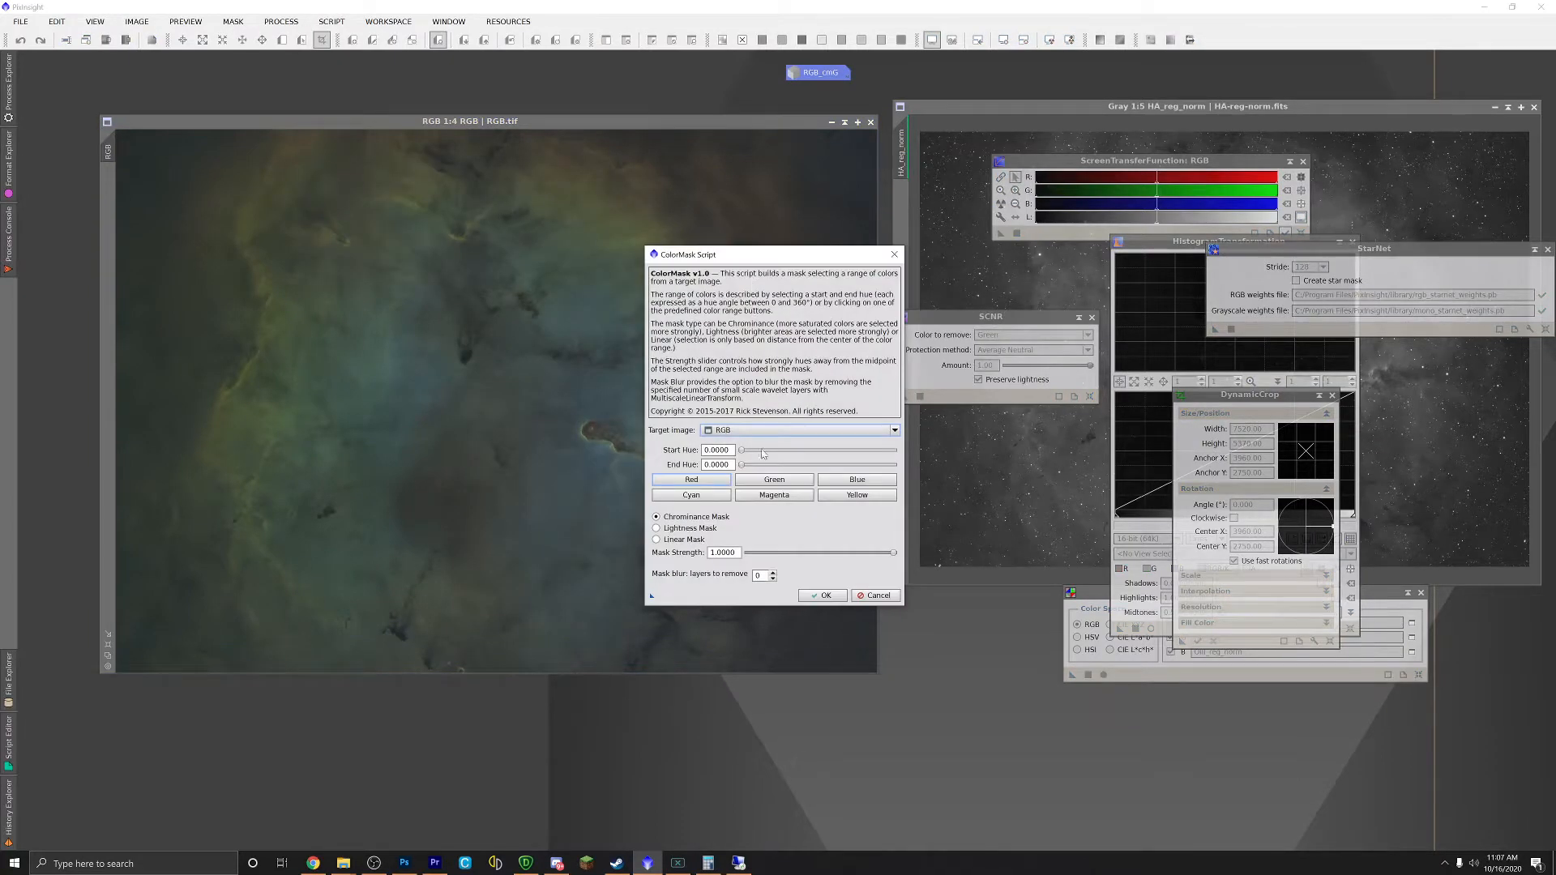
pyautogui.click(692, 495)
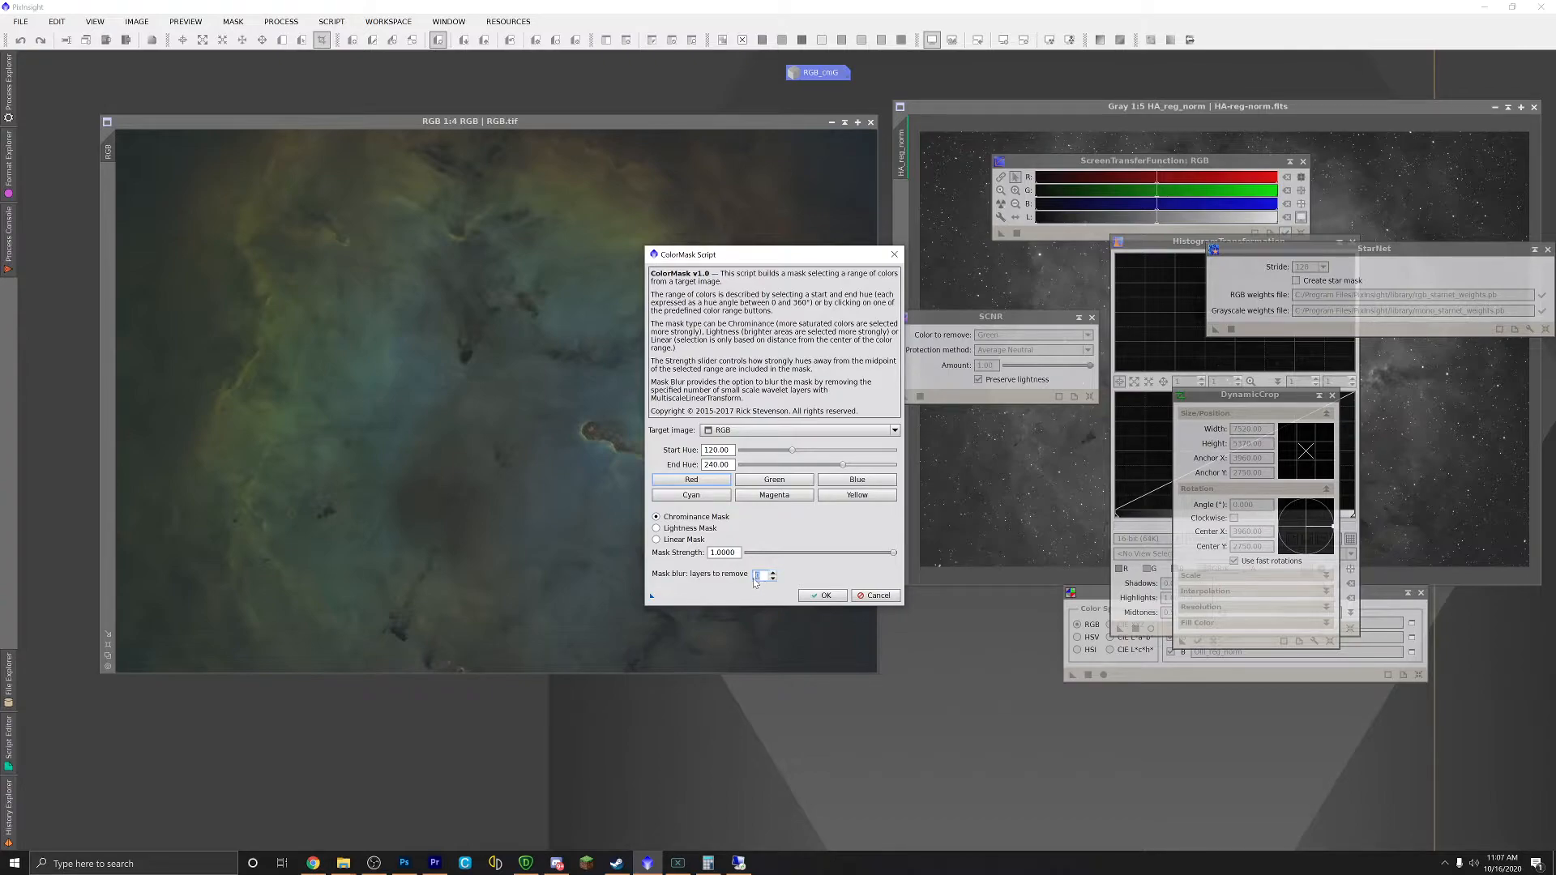
pyautogui.click(821, 597)
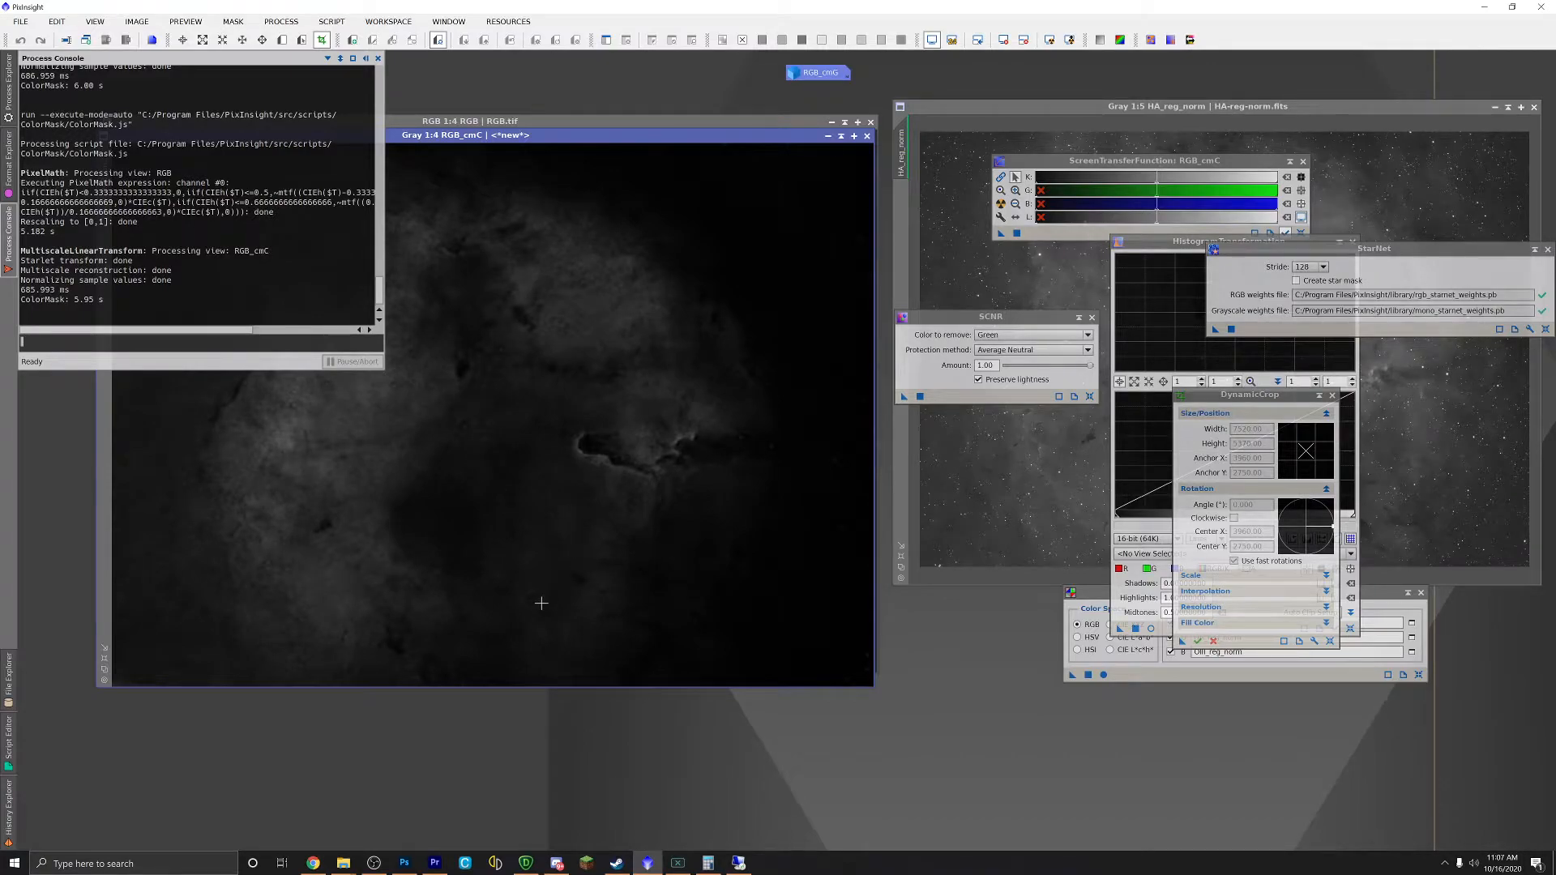
# Step: Minimize RGB_cmC and line its icon up under RGB_cmG
pyautogui.click(827, 136)
pyautogui.moveTo(515, 422); pyautogui.dragTo(814, 89)
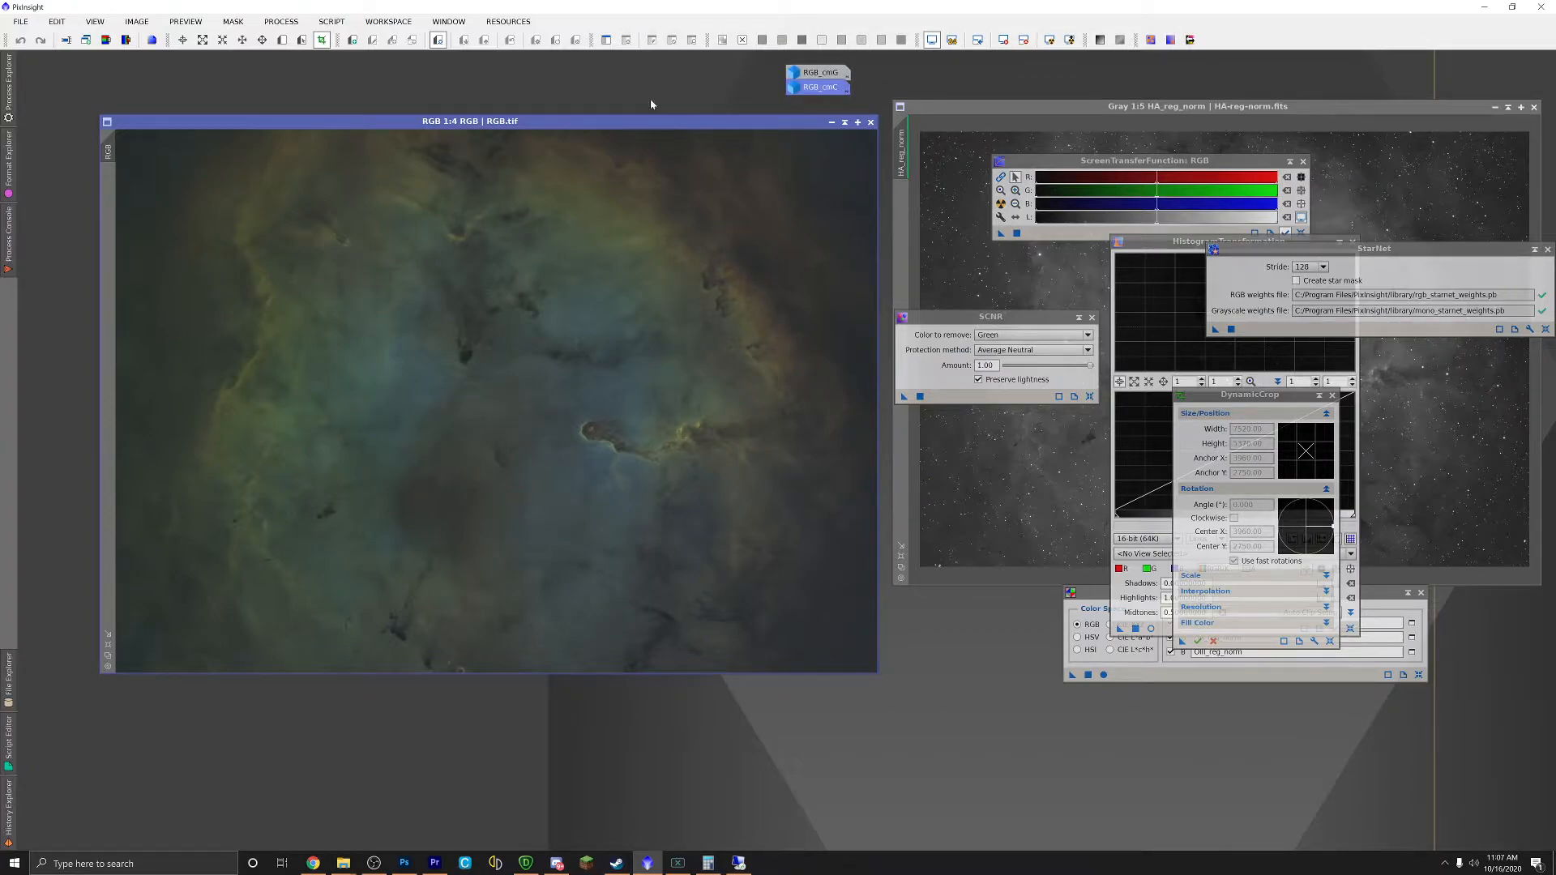
pyautogui.click(280, 22)
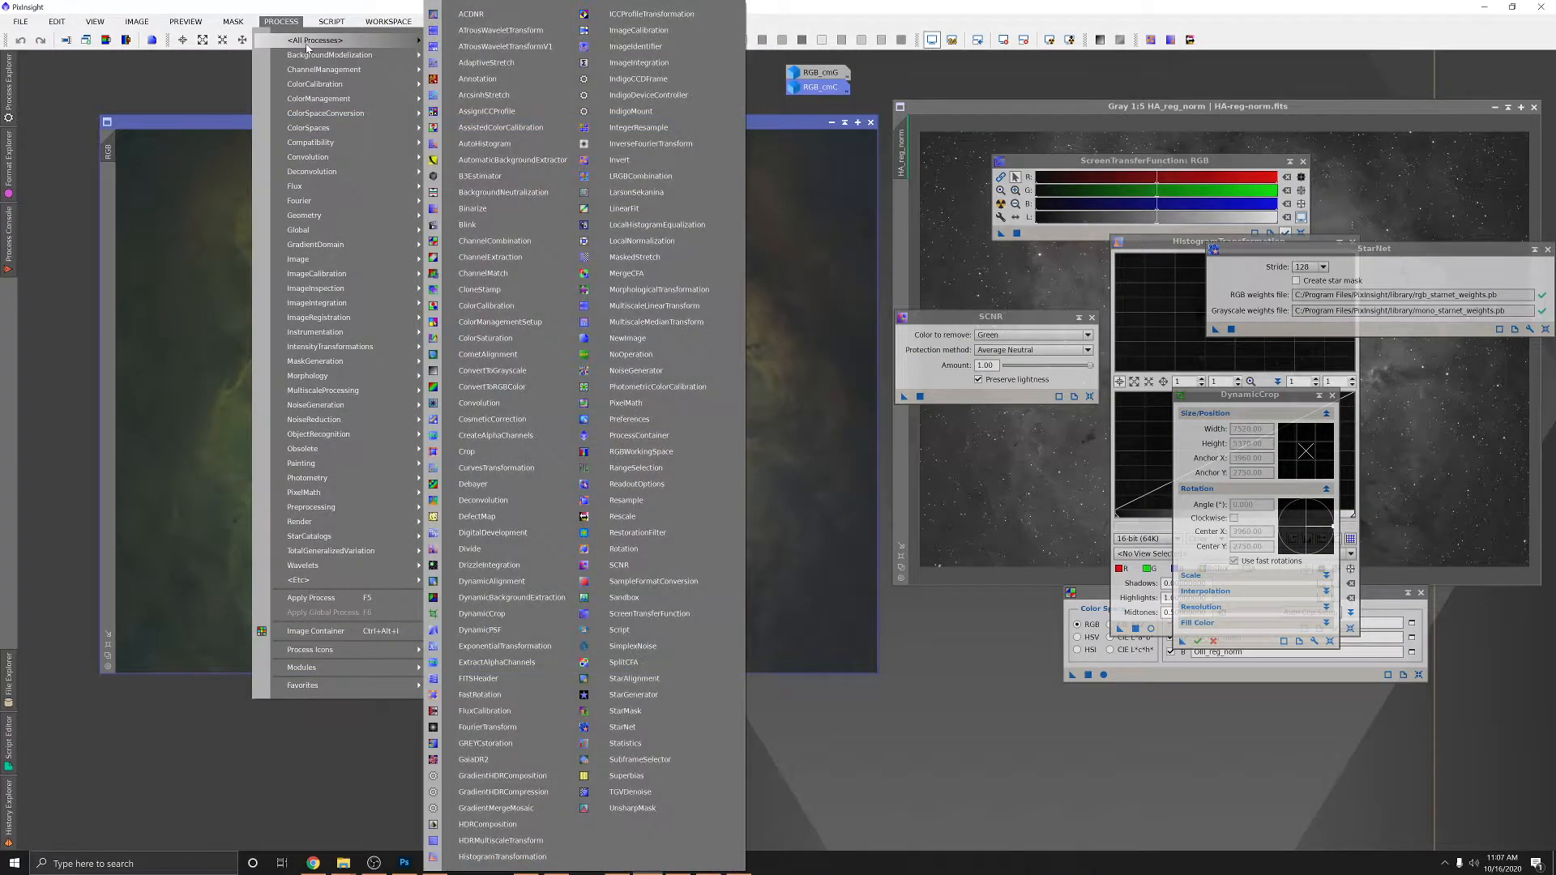
pyautogui.moveTo(319, 29)
pyautogui.moveTo(440, 184)
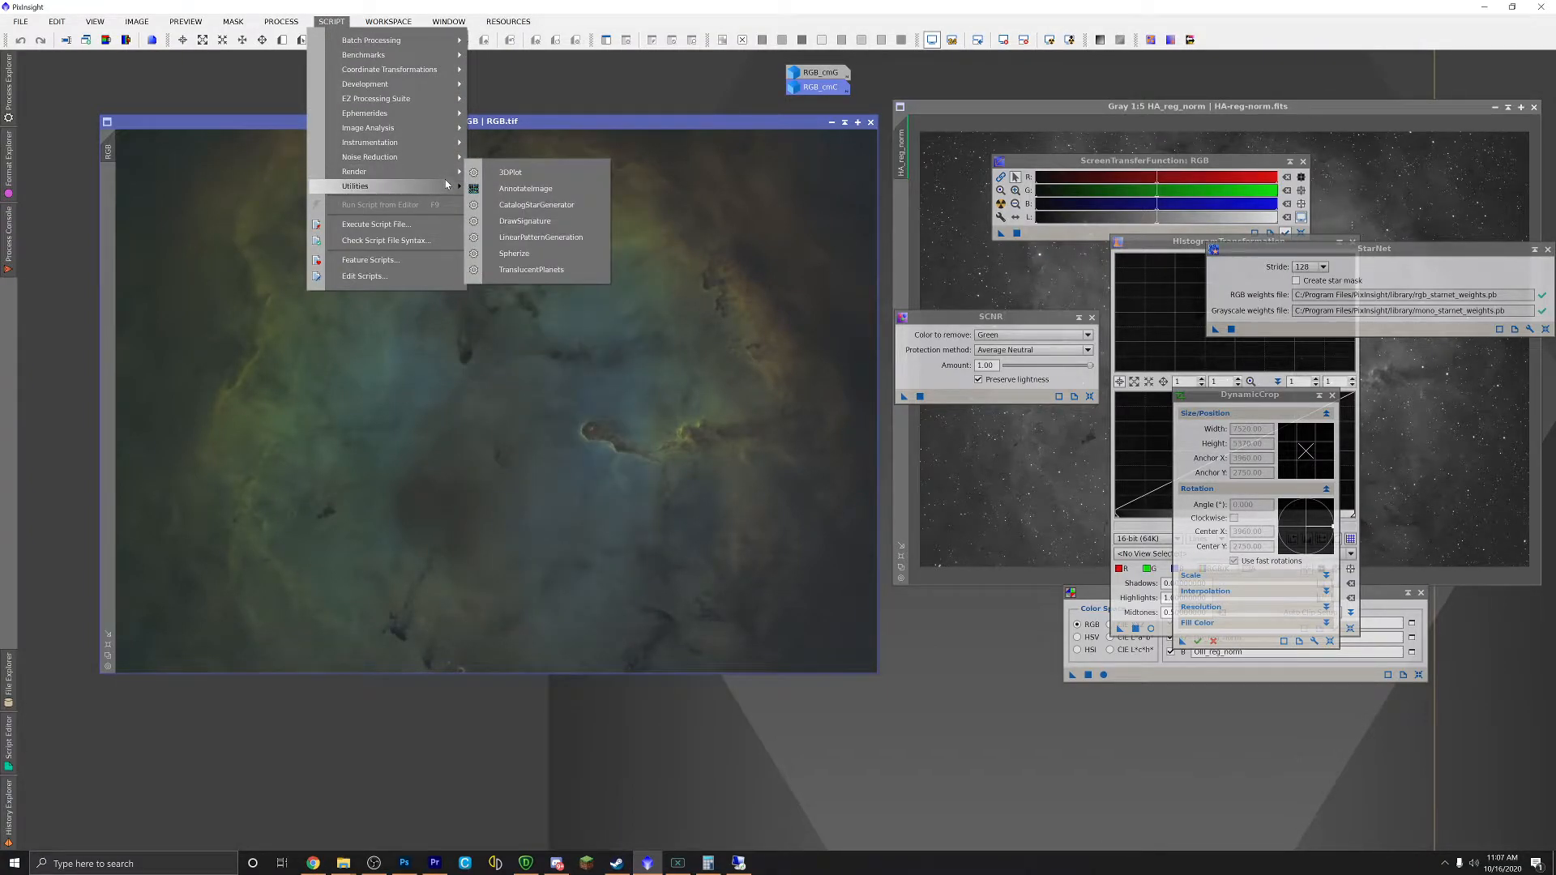
# Step: Run ColorMask with the Yellow preset (hues 0–120) and minimize RGB_cmY to an icon
pyautogui.click(519, 235)
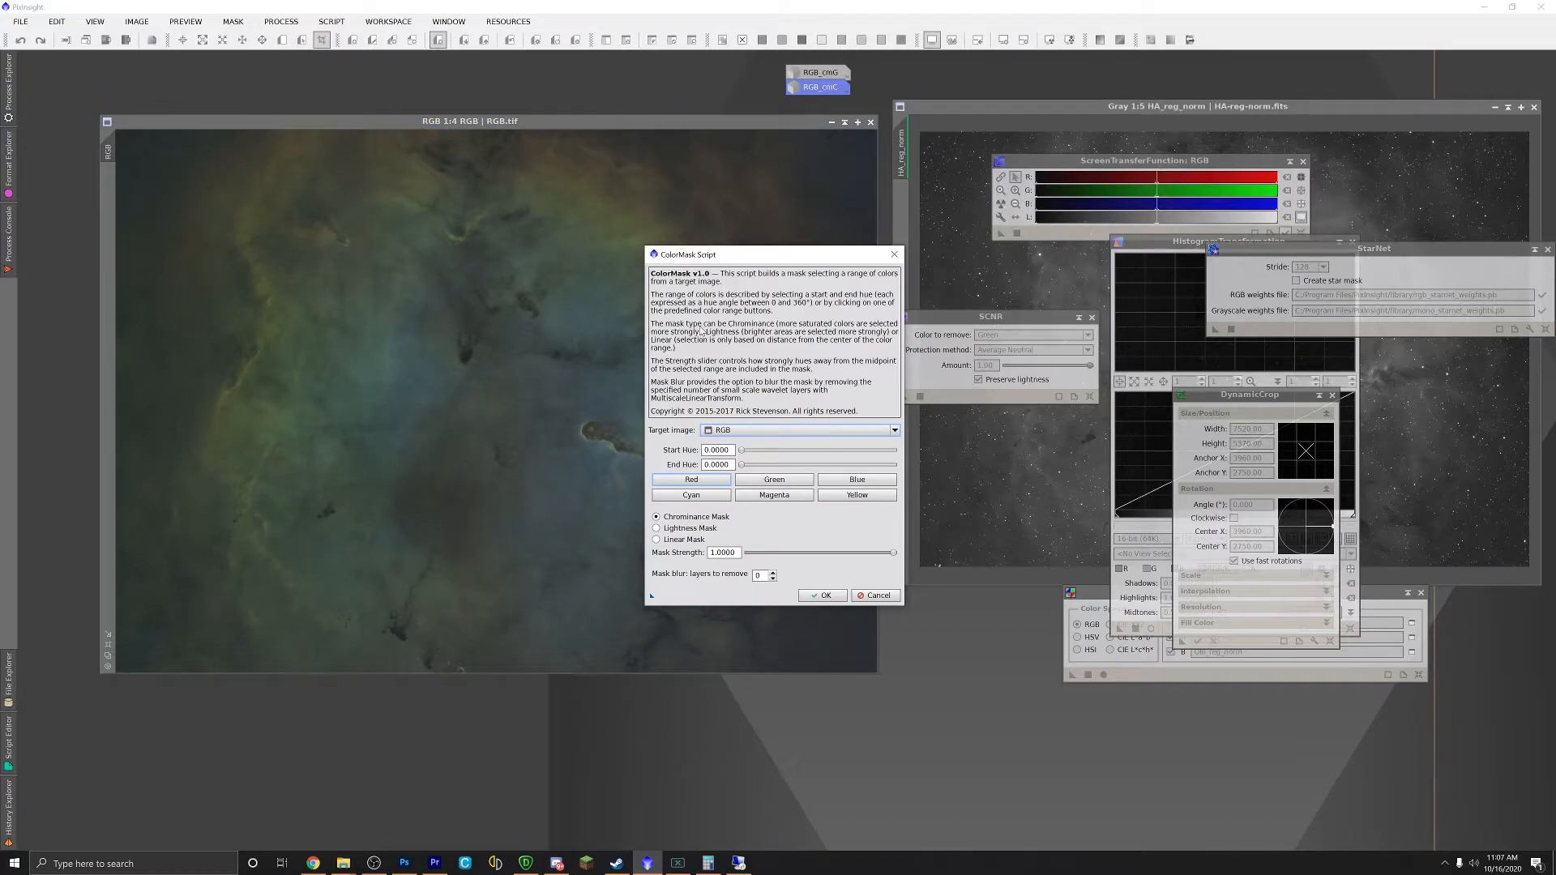
pyautogui.click(857, 495)
pyautogui.click(823, 596)
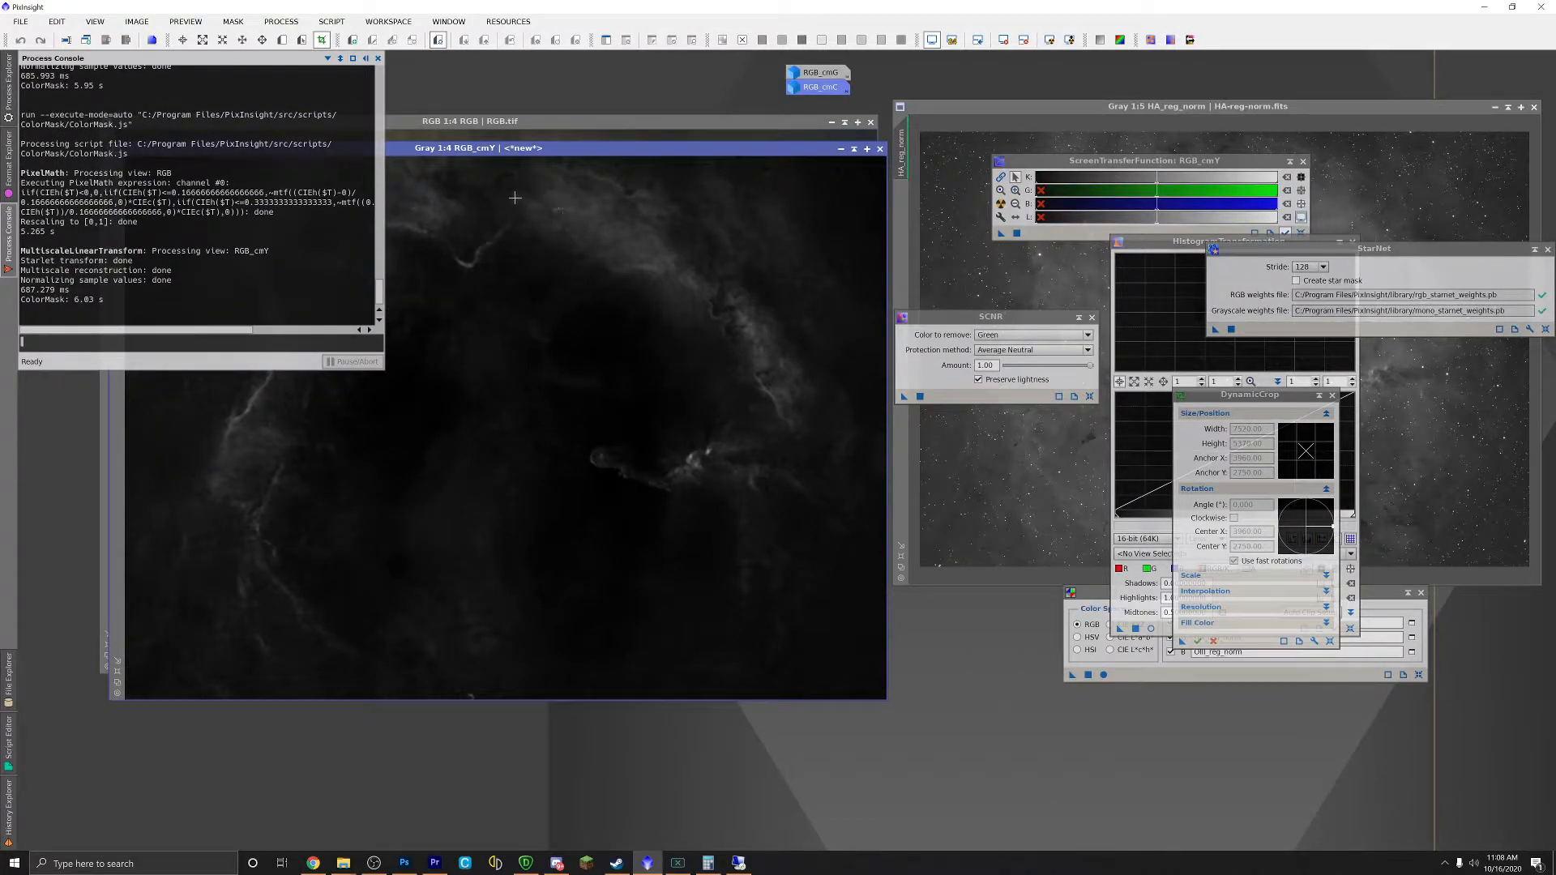
pyautogui.click(840, 149)
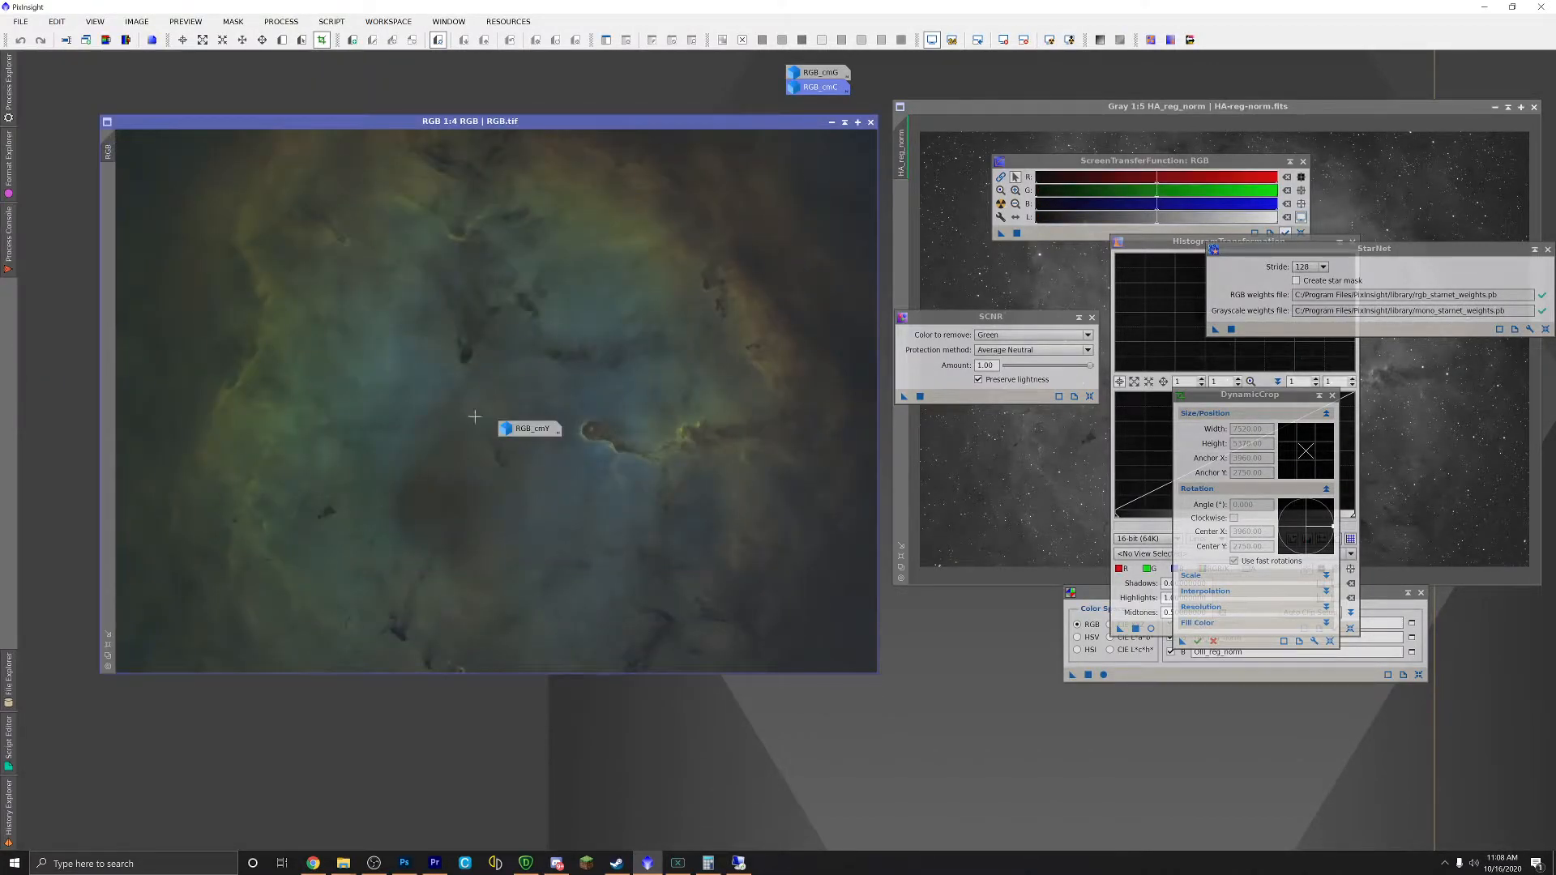
# Step: Apply RGB_cmG as the mask on RGB.tif and hide the red mask overlay
pyautogui.moveTo(523, 428); pyautogui.dragTo(816, 107)
pyautogui.doubleClick(818, 72)
pyautogui.moveTo(405, 123); pyautogui.dragTo(869, 142)
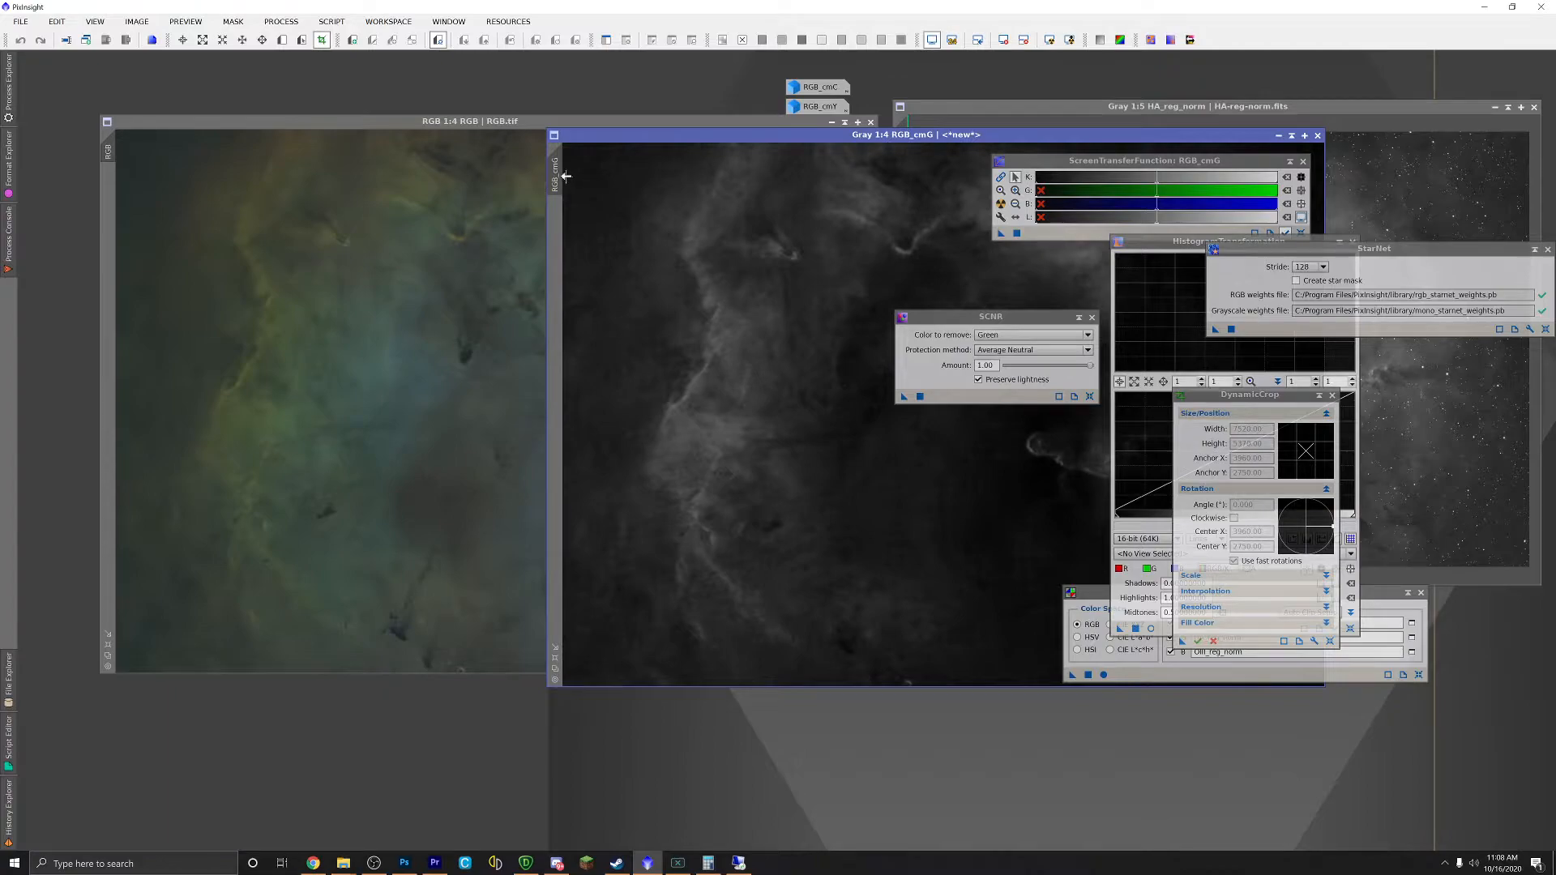
pyautogui.moveTo(464, 183); pyautogui.dragTo(108, 166)
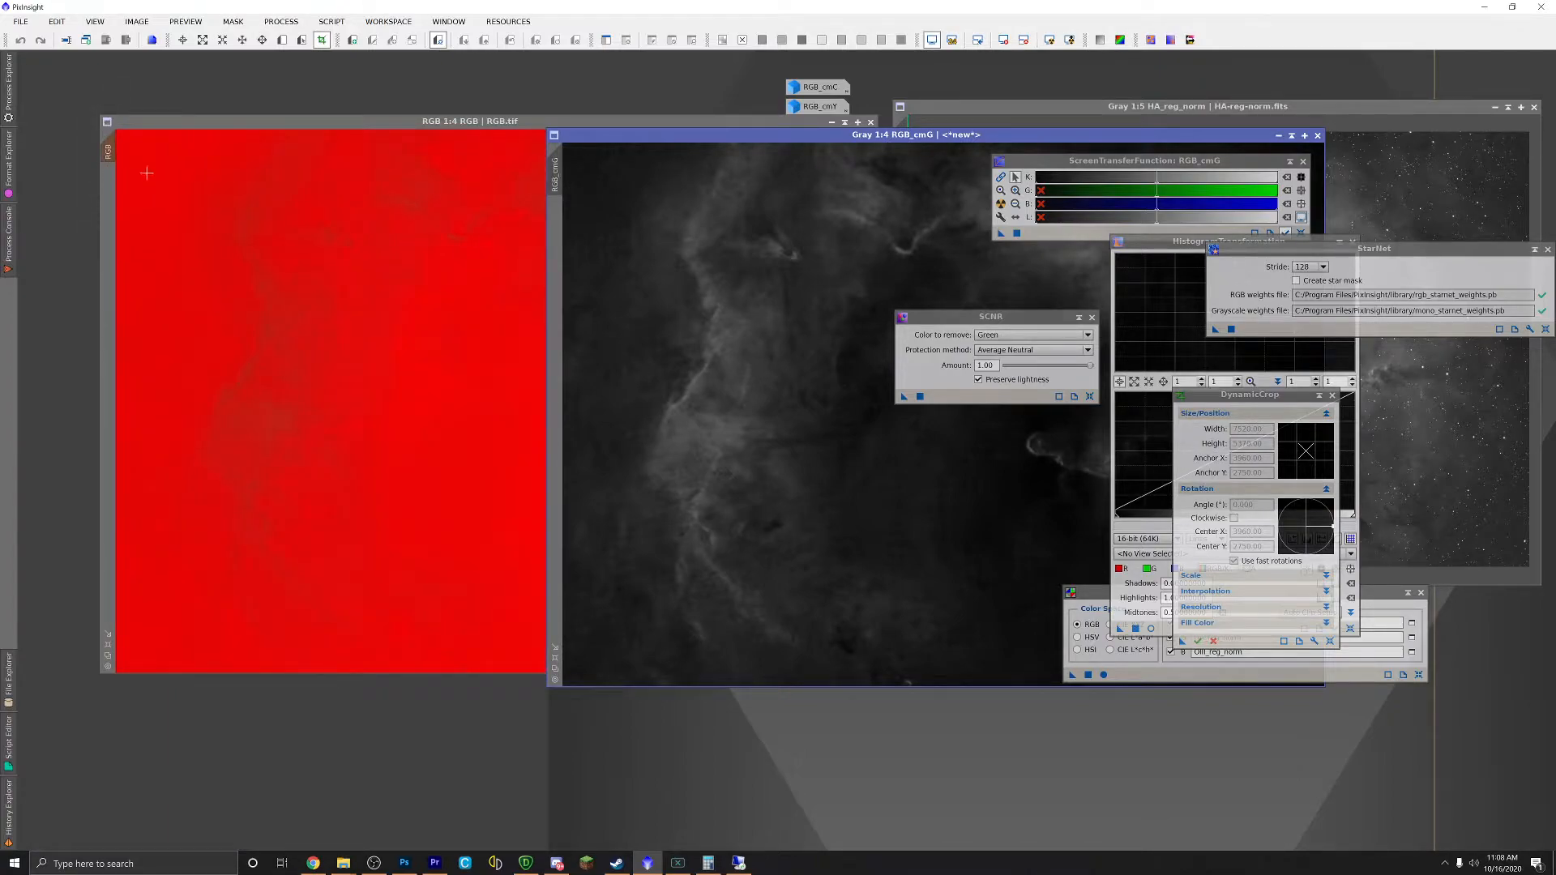
pyautogui.click(389, 126)
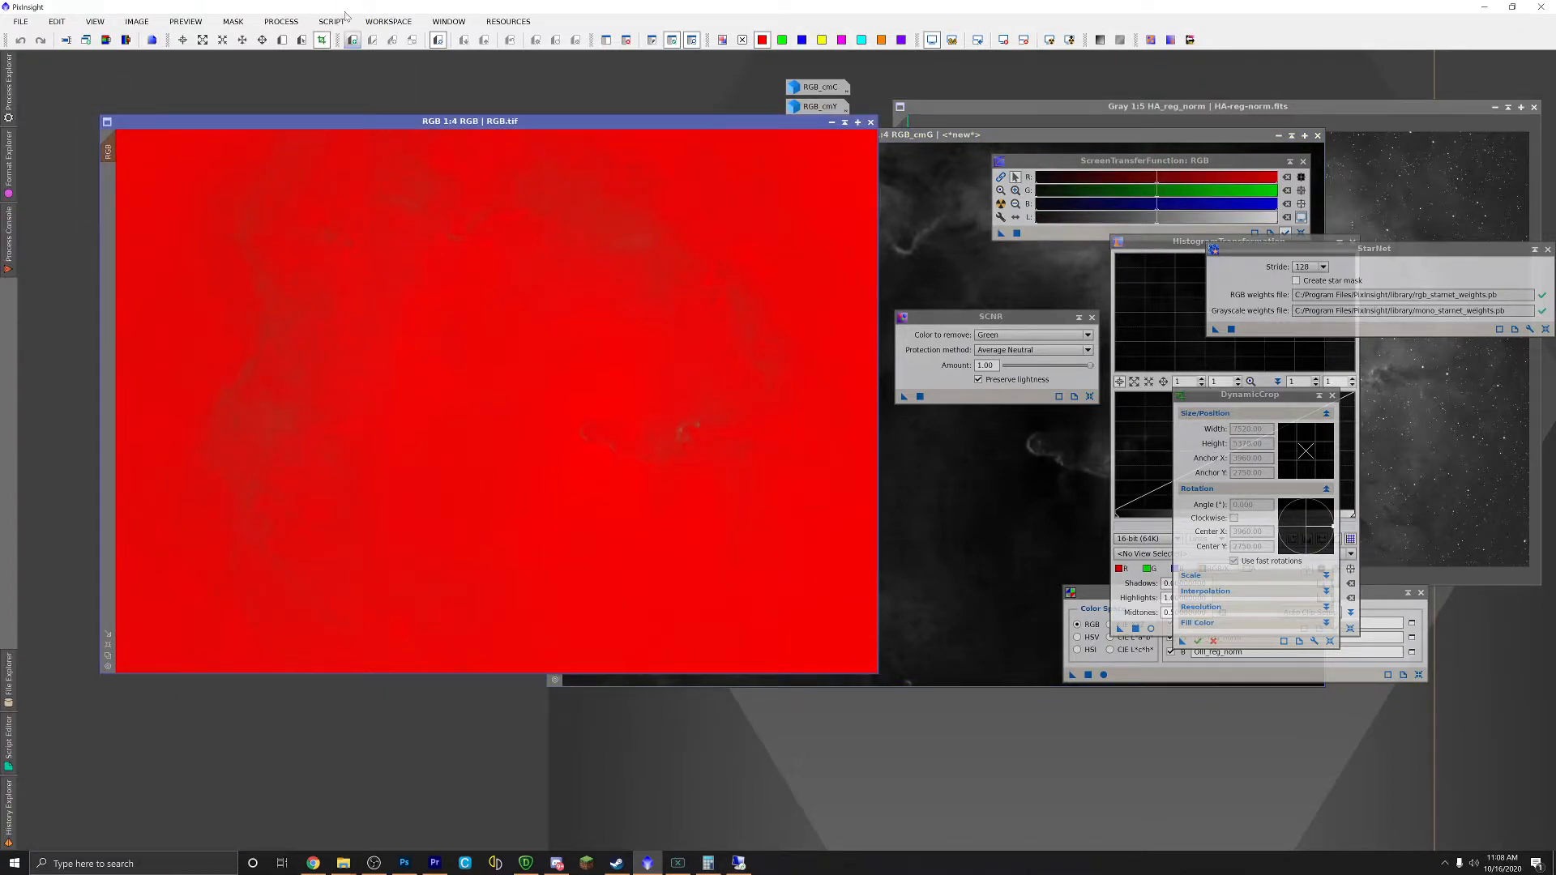
pyautogui.click(233, 21)
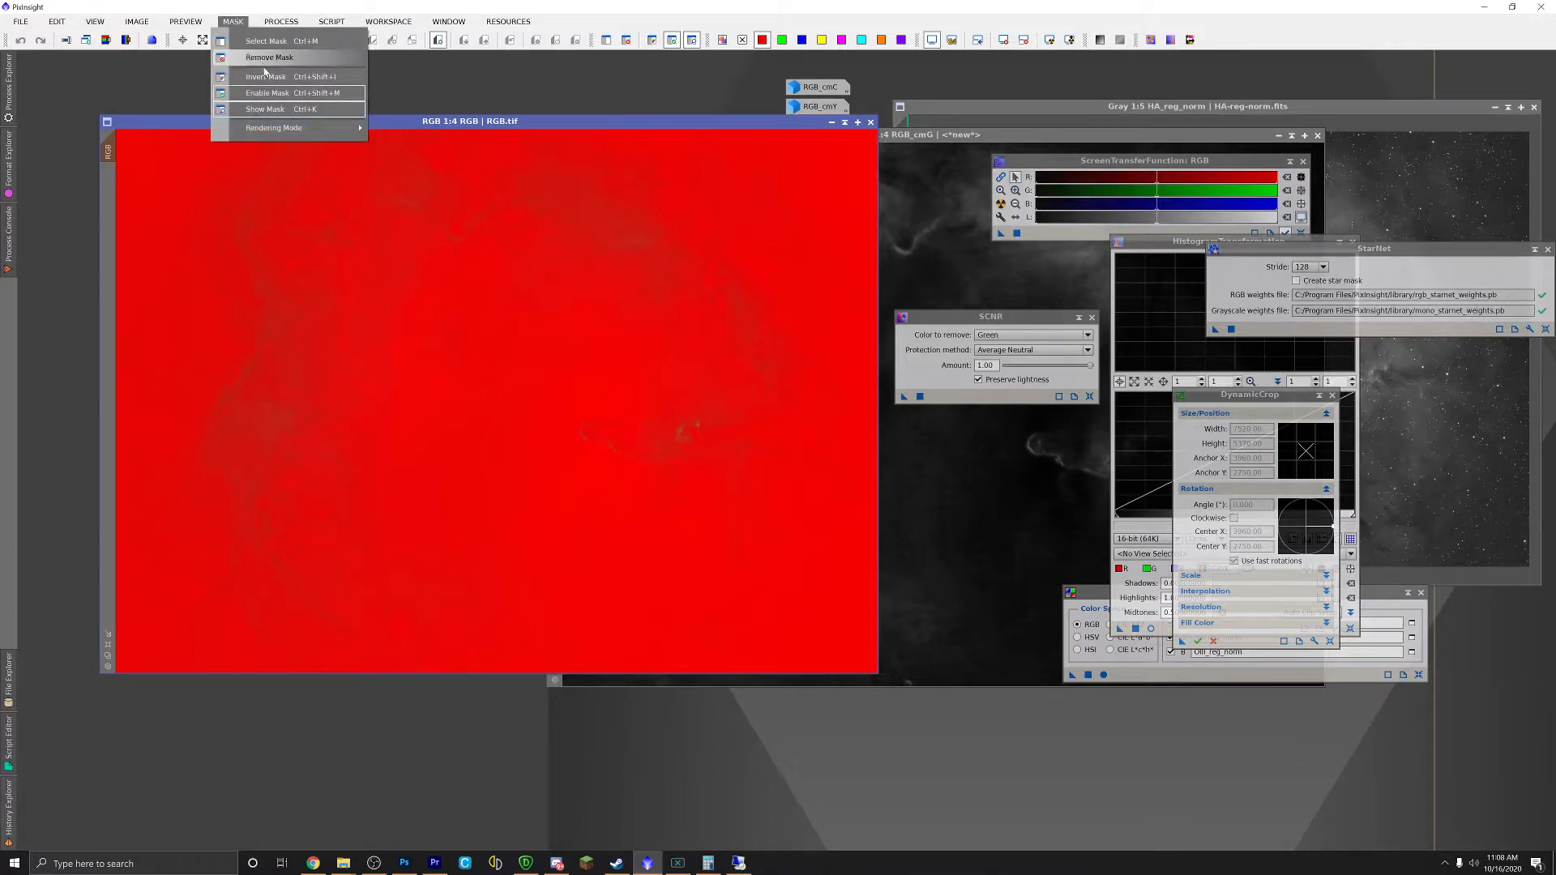
pyautogui.click(272, 109)
pyautogui.moveTo(359, 128); pyautogui.dragTo(407, 142)
# Step: Open CurvesTransformation from the Process menu
pyautogui.click(318, 23)
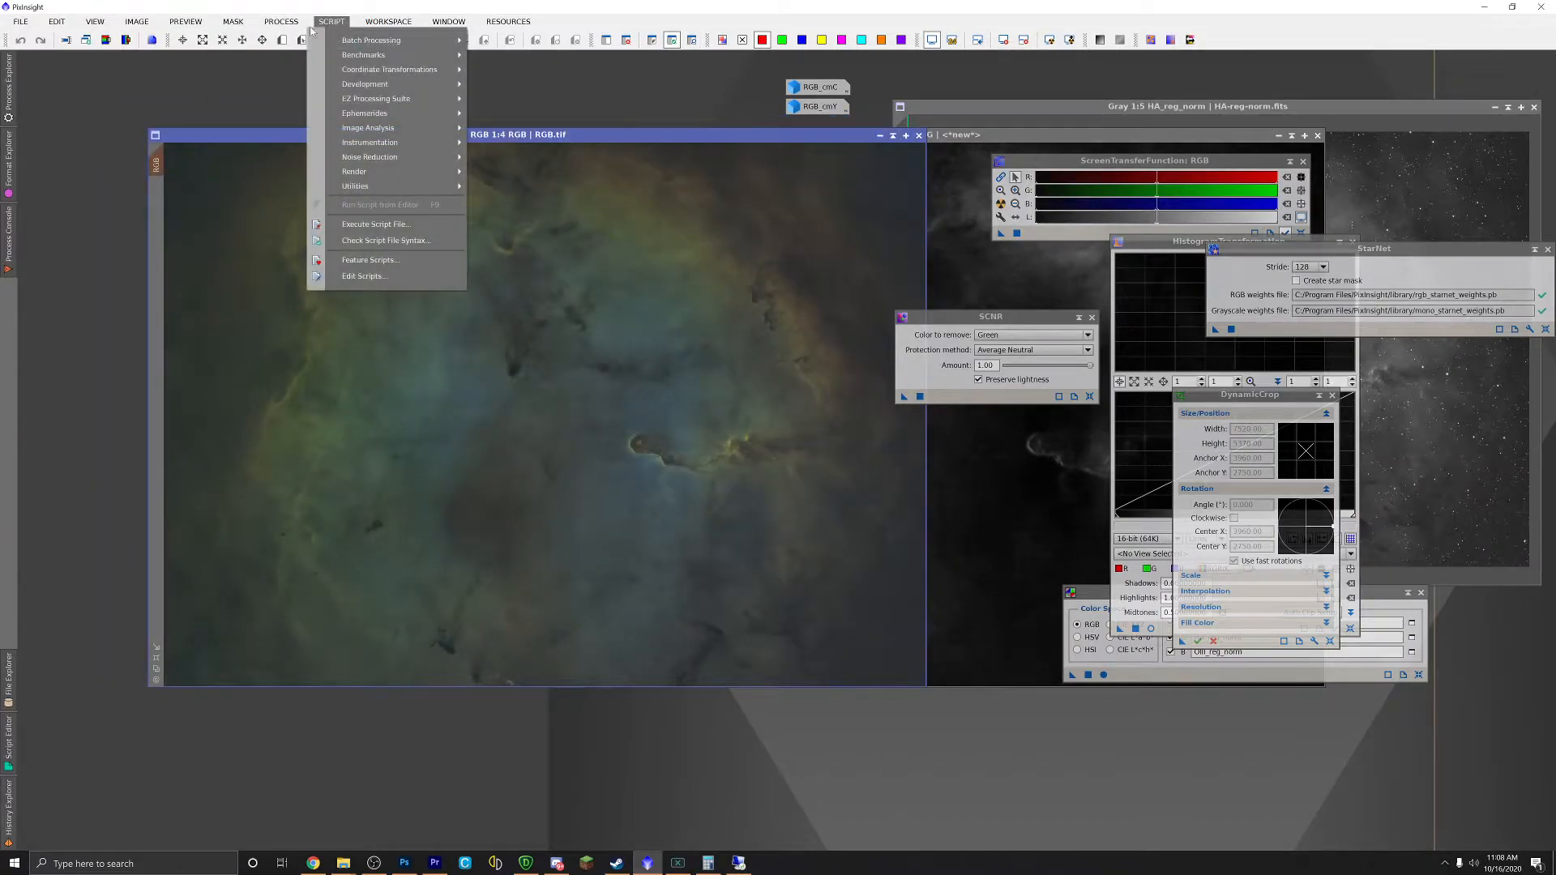
pyautogui.moveTo(281, 21)
pyautogui.moveTo(315, 40)
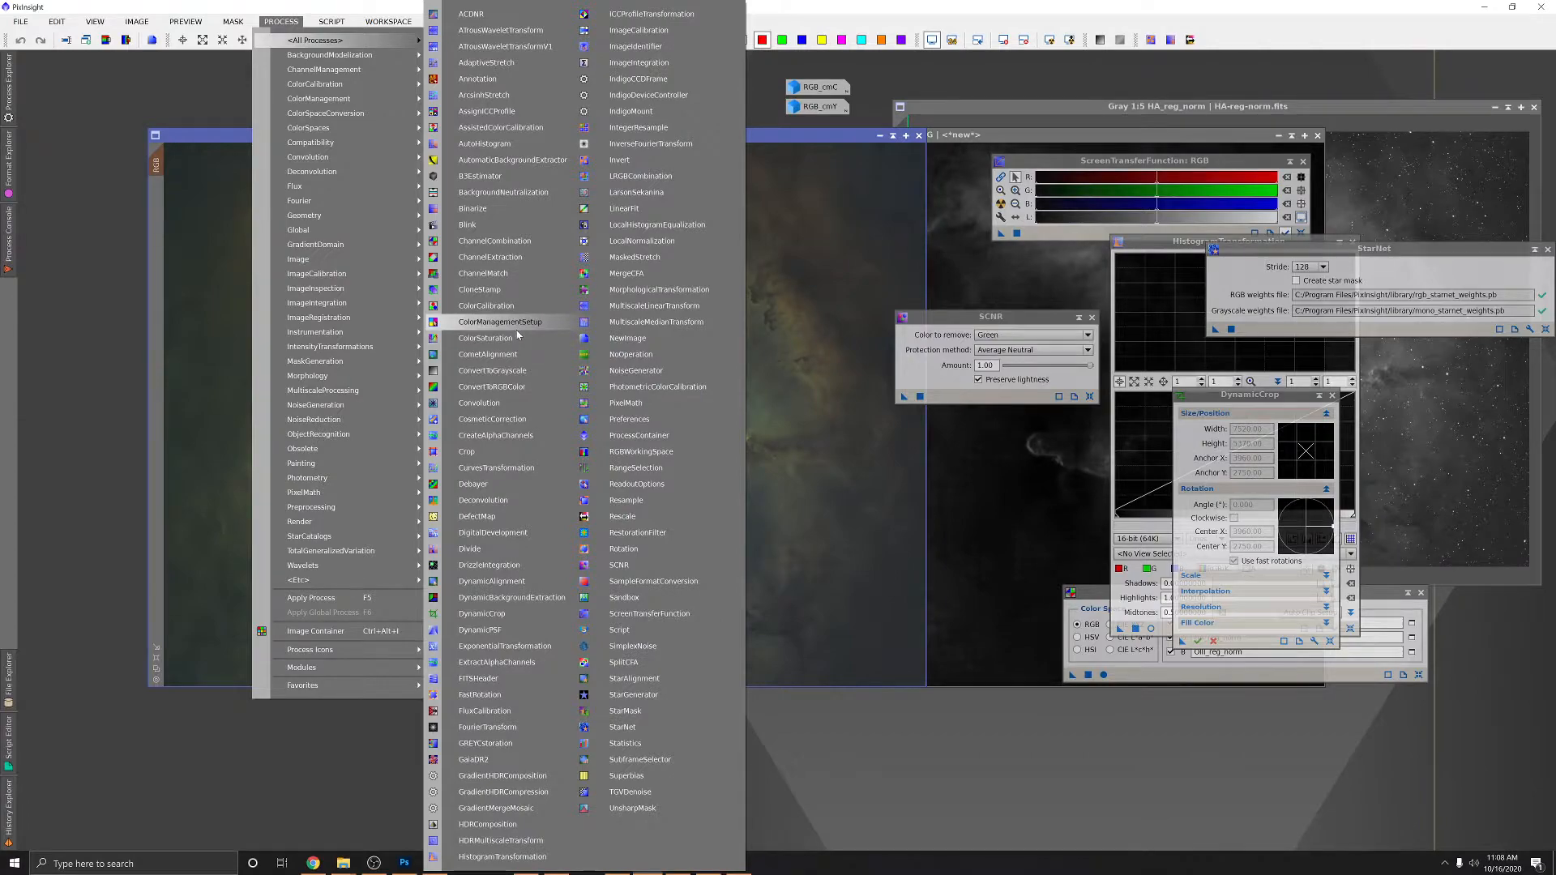
pyautogui.click(496, 468)
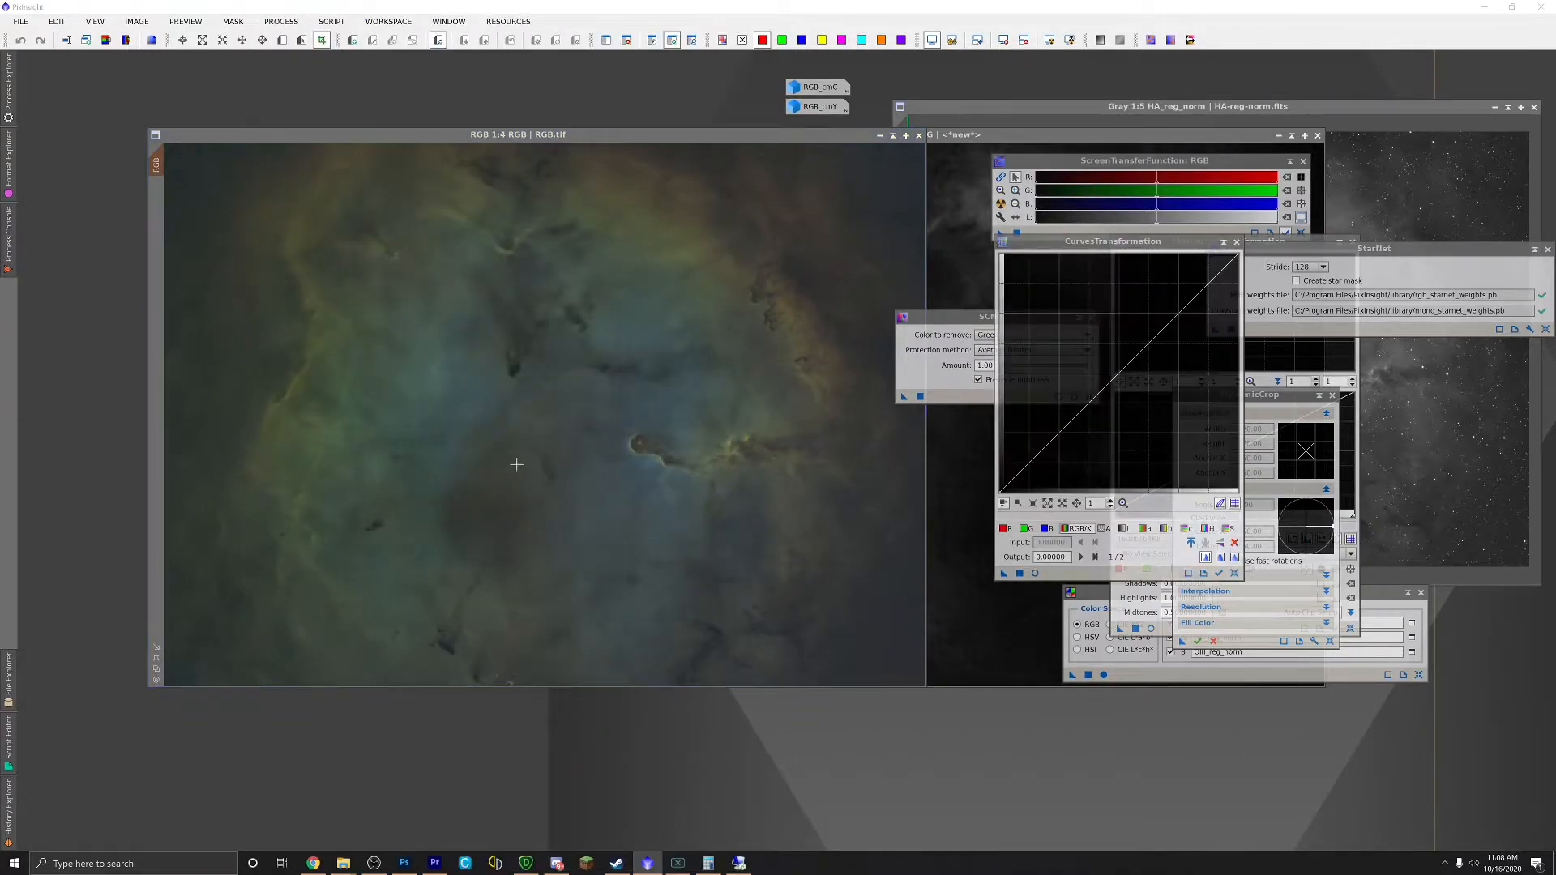
# Step: Clear the SCNR and DynamicCrop panels and open a Real-Time Preview over RGB.tif
pyautogui.moveTo(945, 325); pyautogui.dragTo(1256, 115)
pyautogui.moveTo(1064, 243); pyautogui.dragTo(1023, 299)
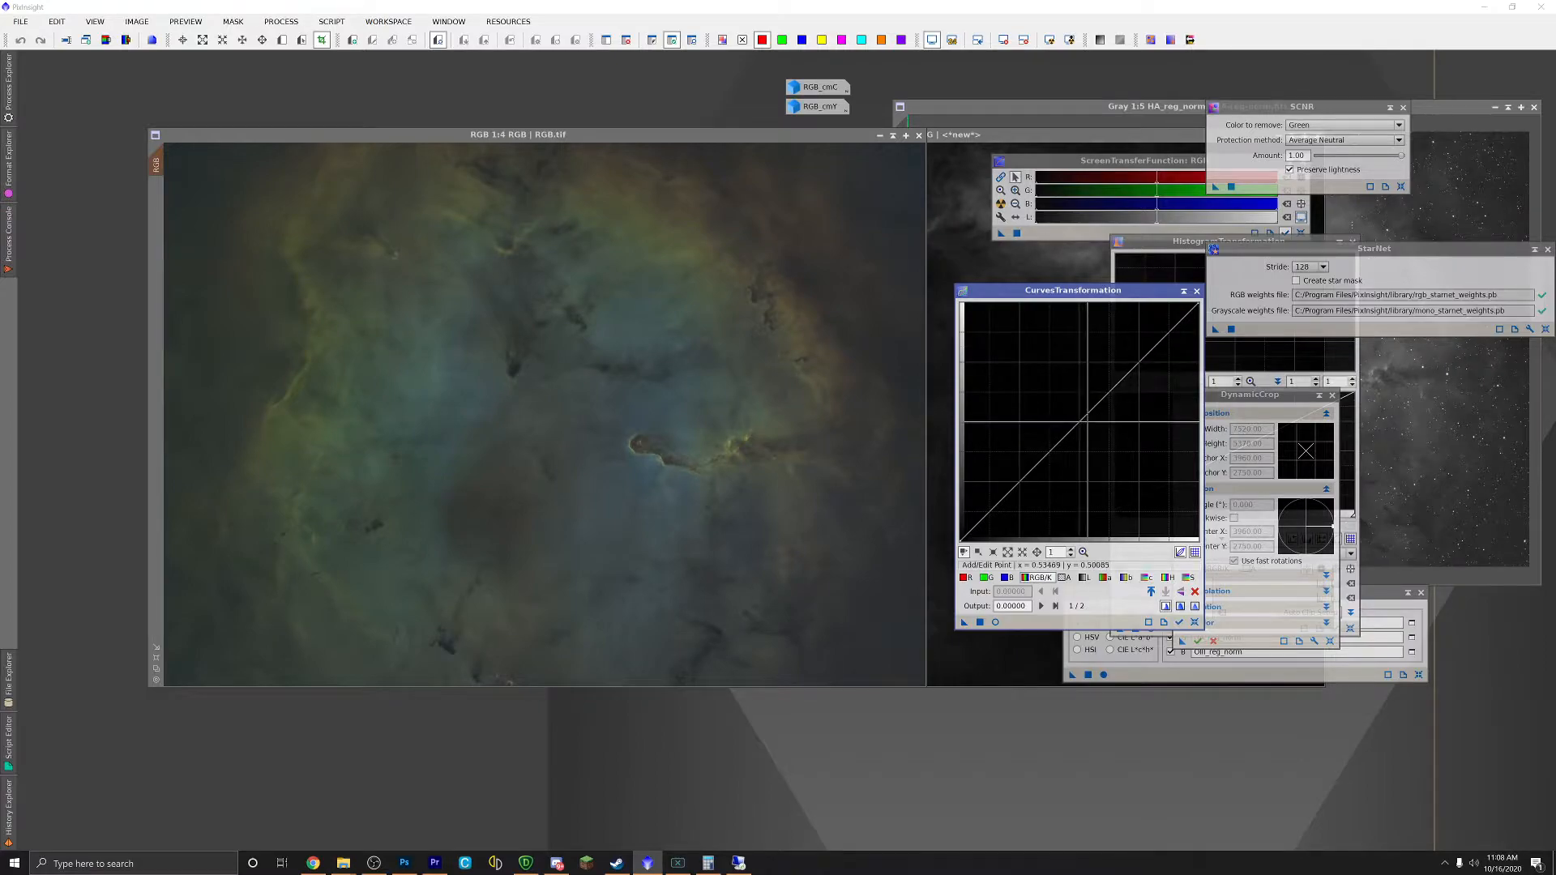
pyautogui.click(1333, 397)
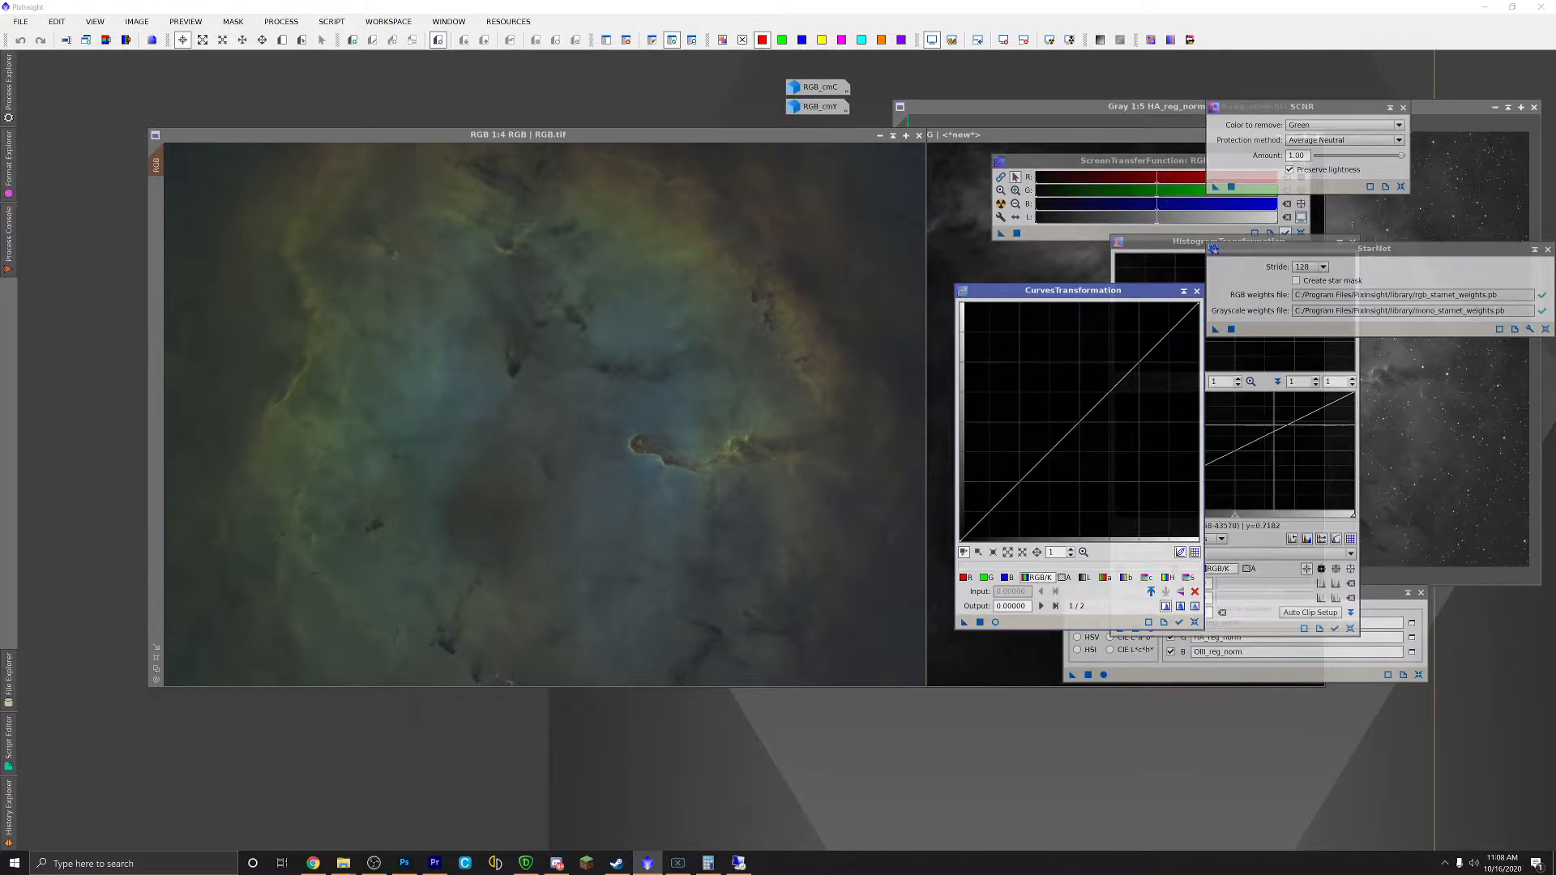
pyautogui.click(996, 622)
pyautogui.moveTo(425, 67); pyautogui.dragTo(668, 181)
# Step: Lower the green curve, adjust blue, and lift the red curve
pyautogui.click(990, 580)
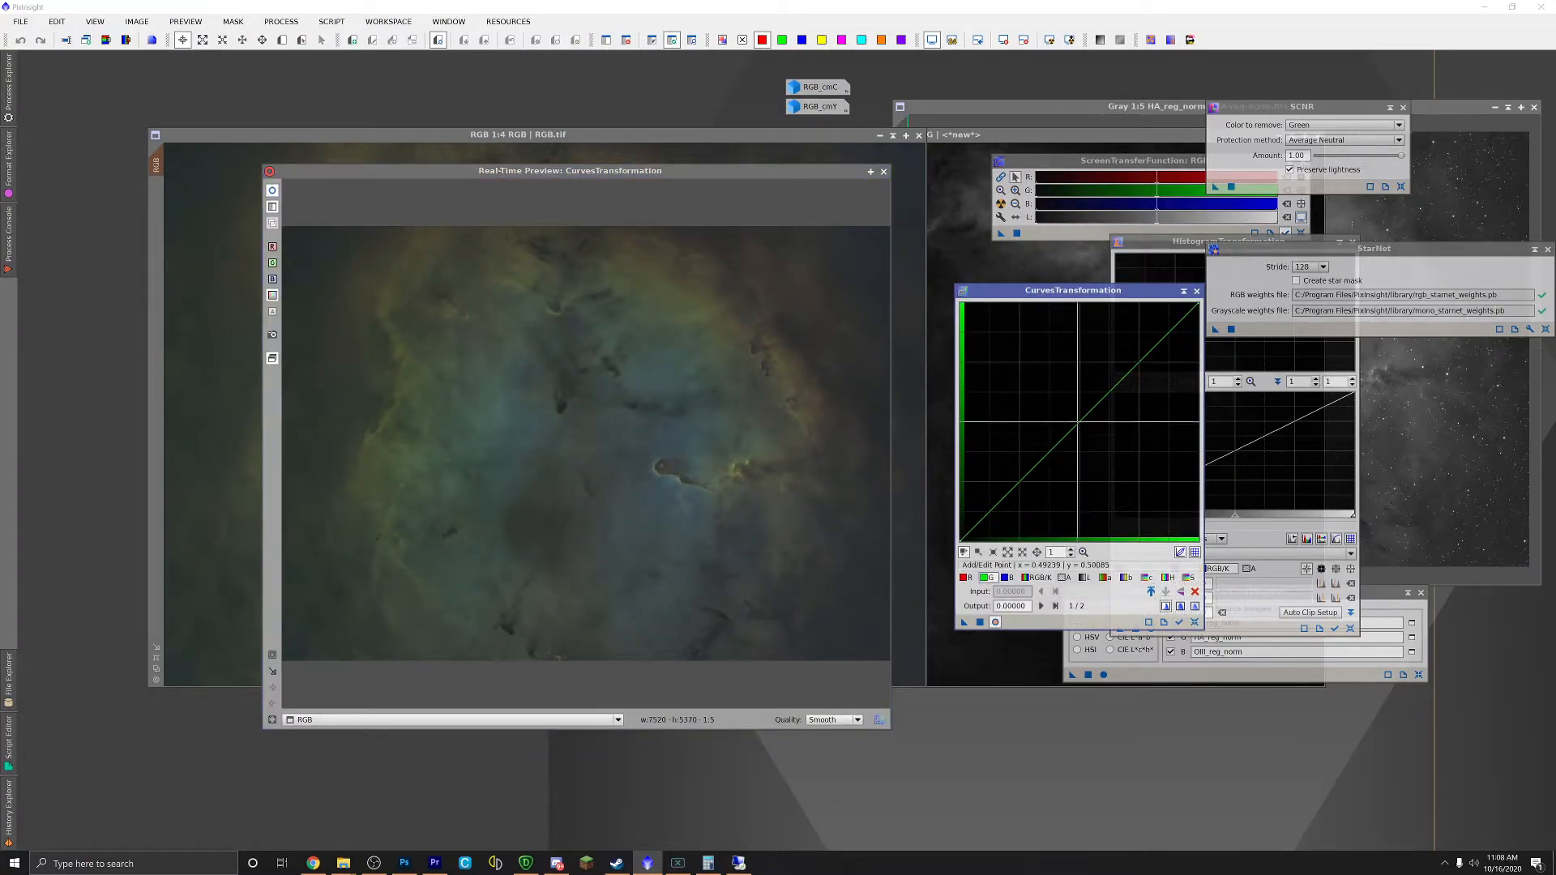
pyautogui.moveTo(1100, 401); pyautogui.dragTo(1104, 440)
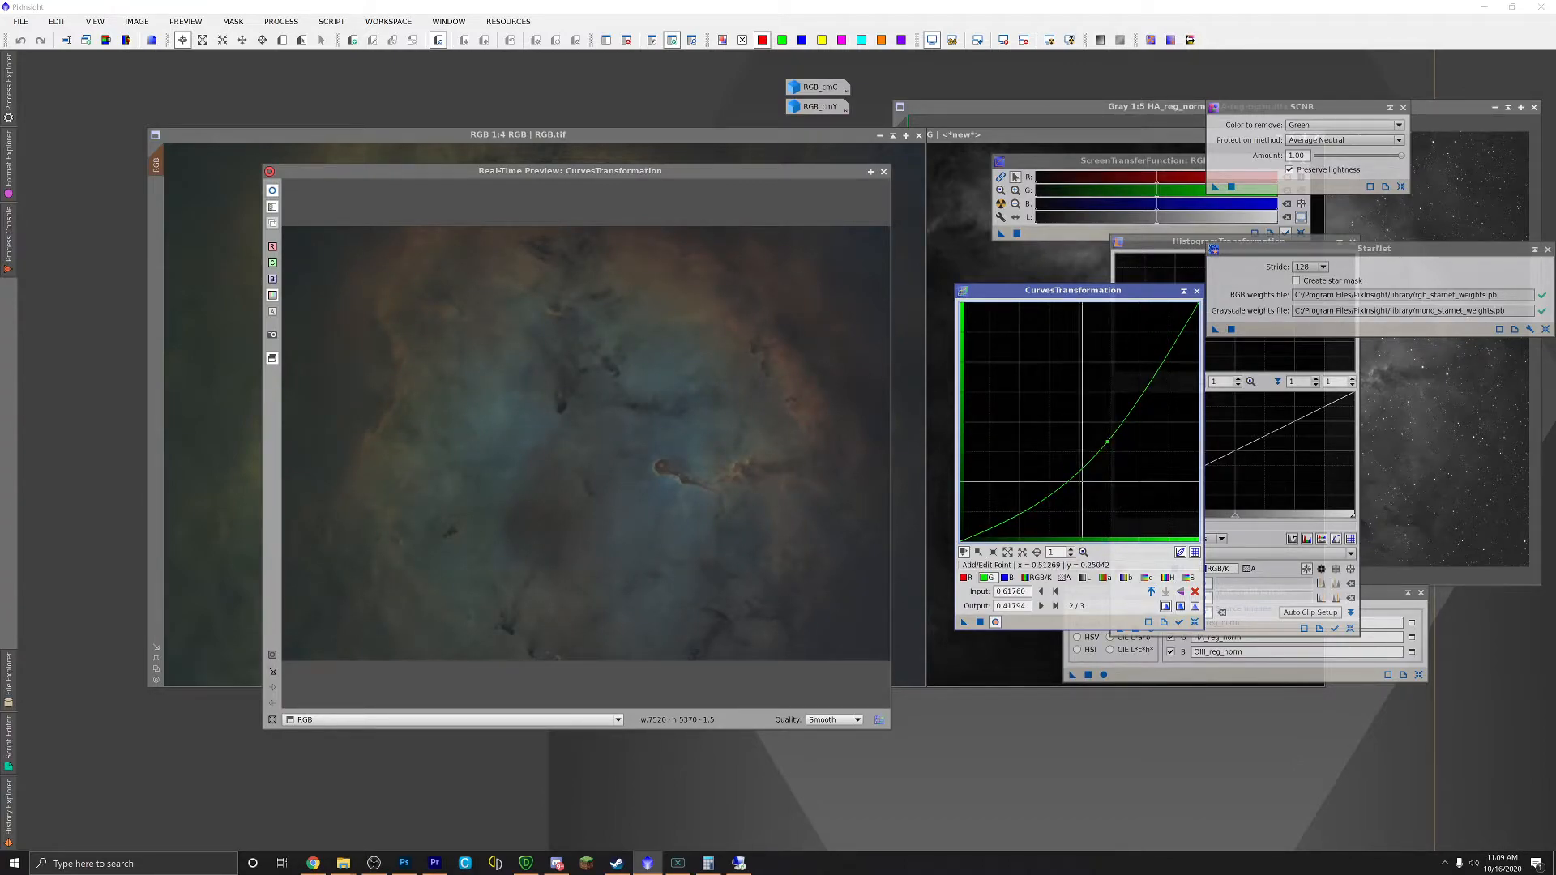
pyautogui.moveTo(1107, 443); pyautogui.dragTo(1070, 409)
pyautogui.click(1010, 577)
pyautogui.click(964, 578)
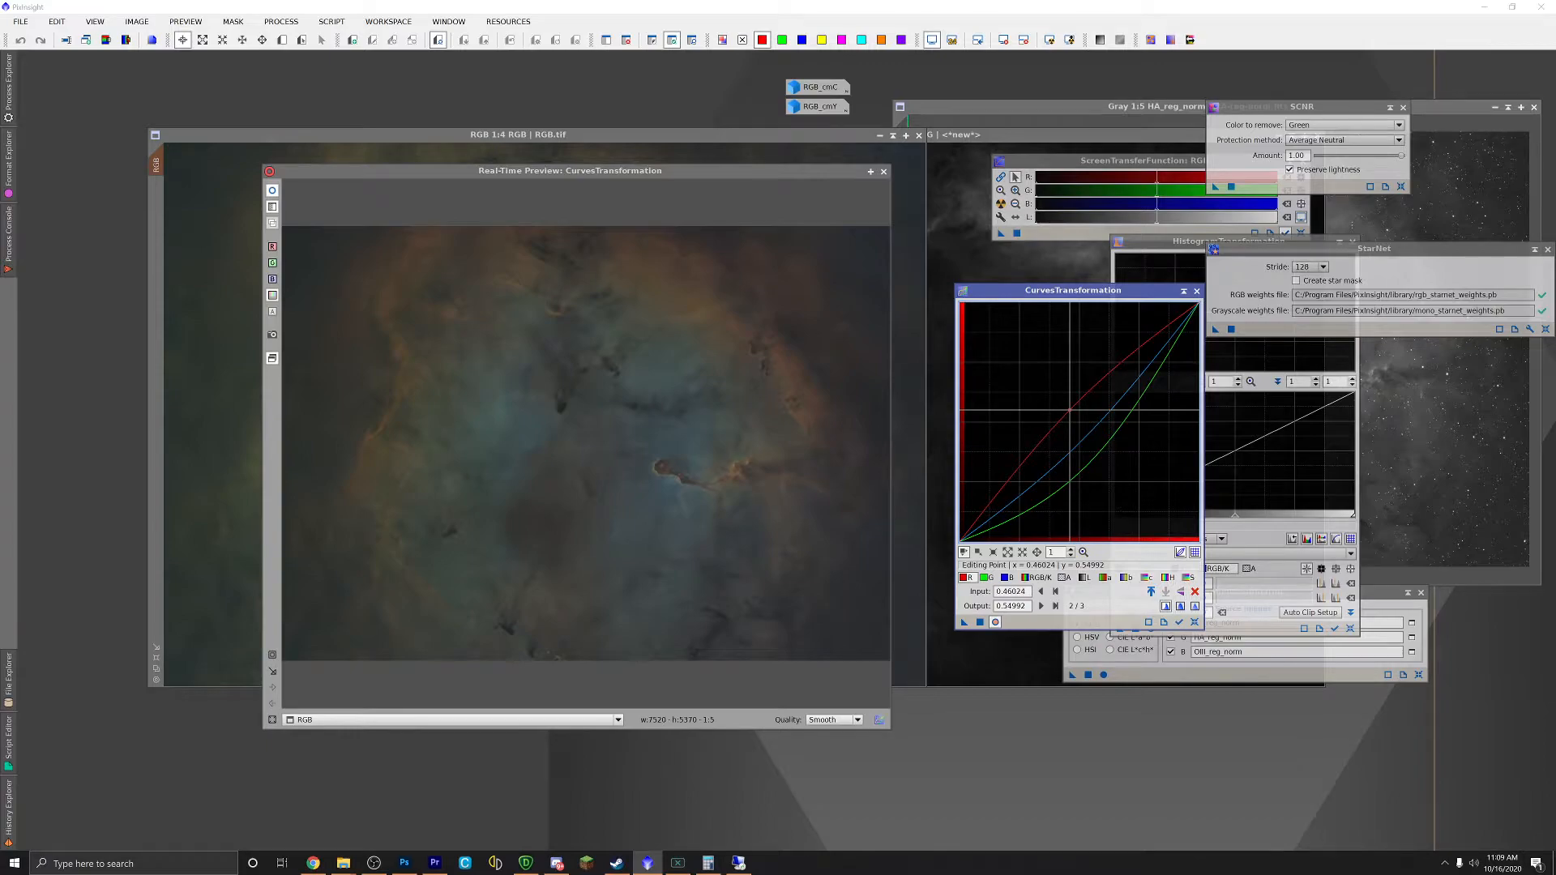
# Step: Raise the chroma and lightness curves, close the preview, and apply the curves to RGB.tif
pyautogui.click(1147, 579)
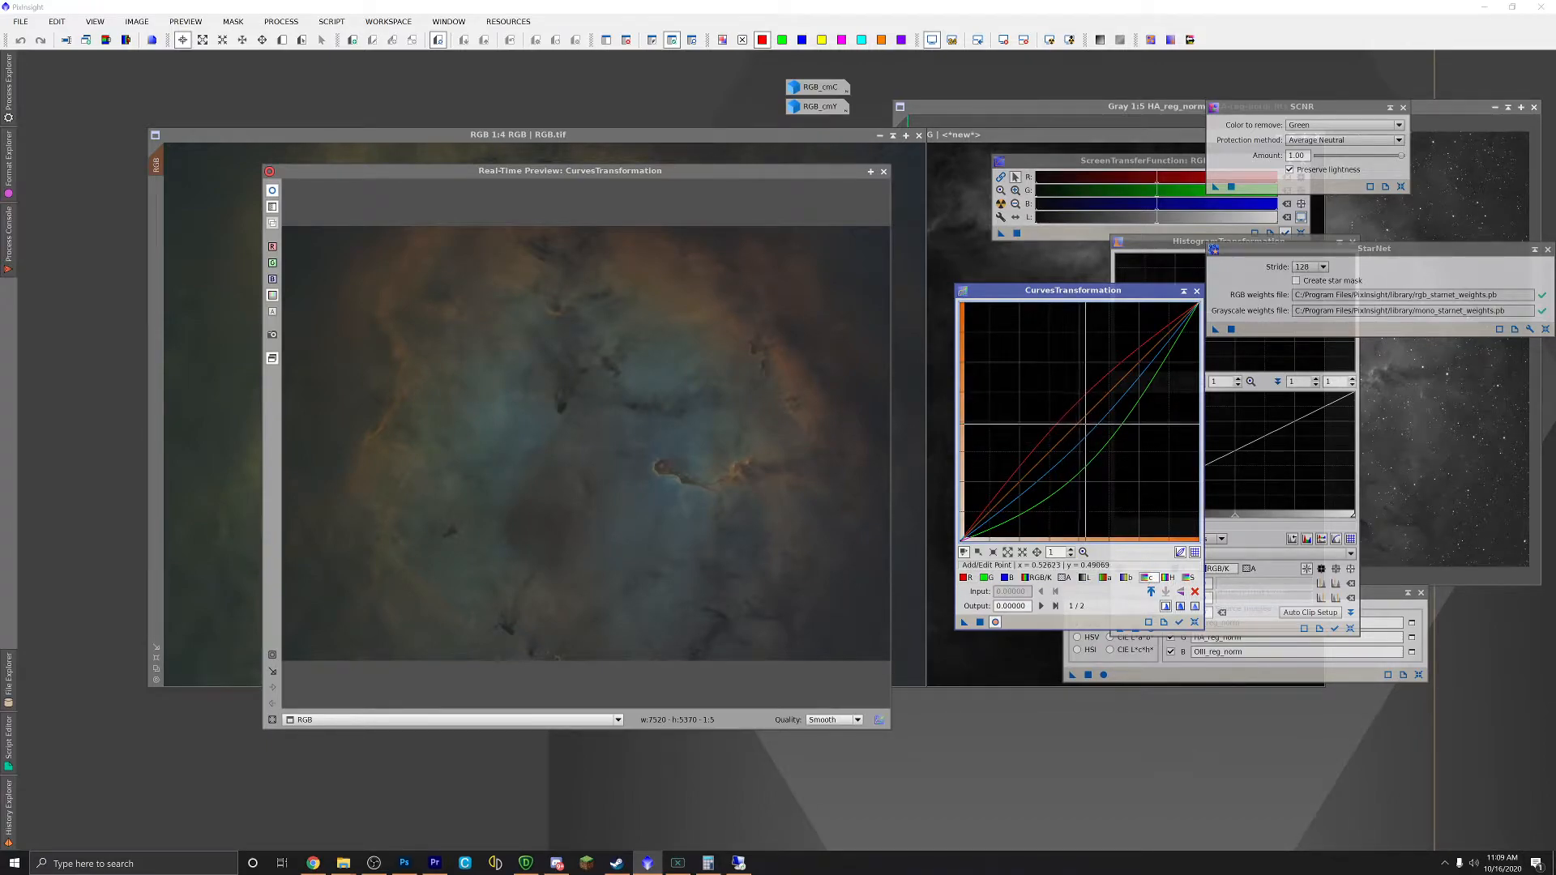
pyautogui.click(1075, 416)
pyautogui.moveTo(1075, 417); pyautogui.dragTo(1072, 415)
pyautogui.click(1085, 578)
pyautogui.moveTo(1076, 458); pyautogui.dragTo(1078, 419)
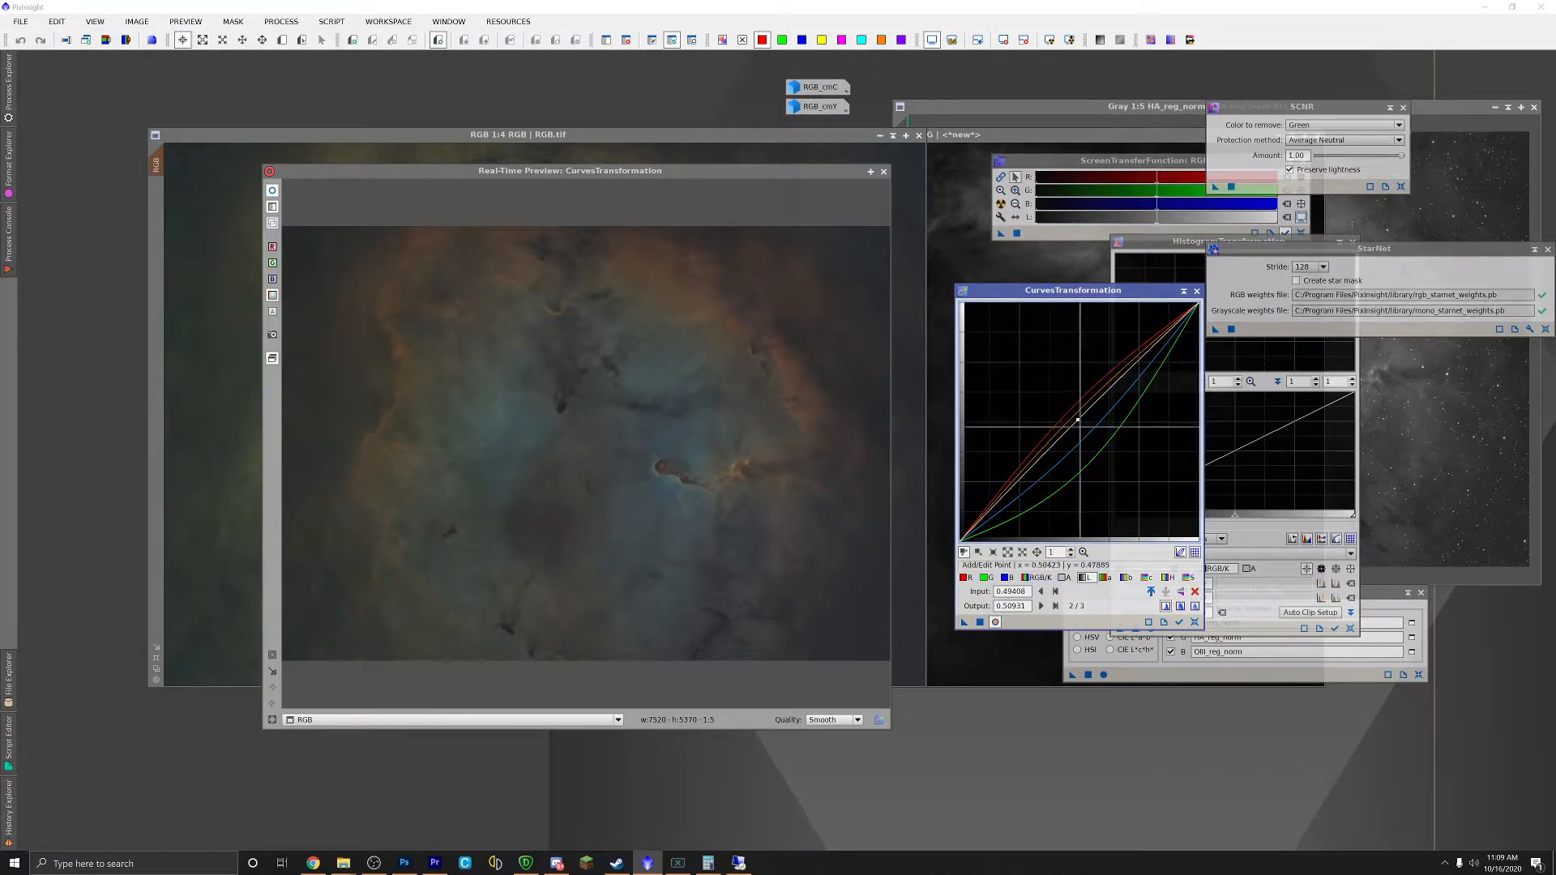
pyautogui.moveTo(1078, 418); pyautogui.dragTo(1075, 418)
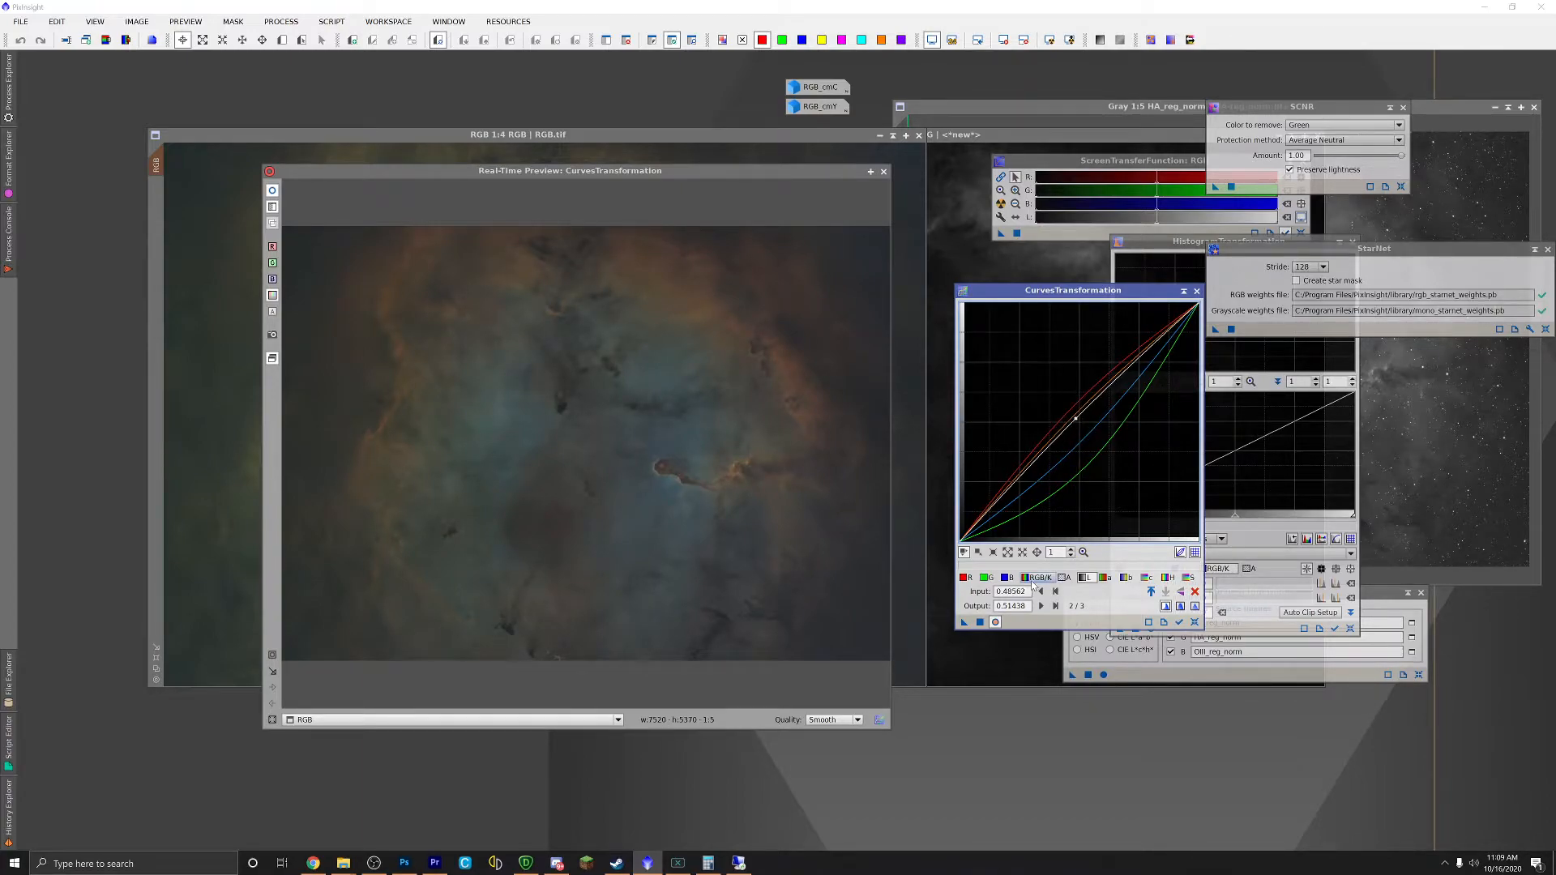
pyautogui.moveTo(1076, 419); pyautogui.dragTo(1072, 415)
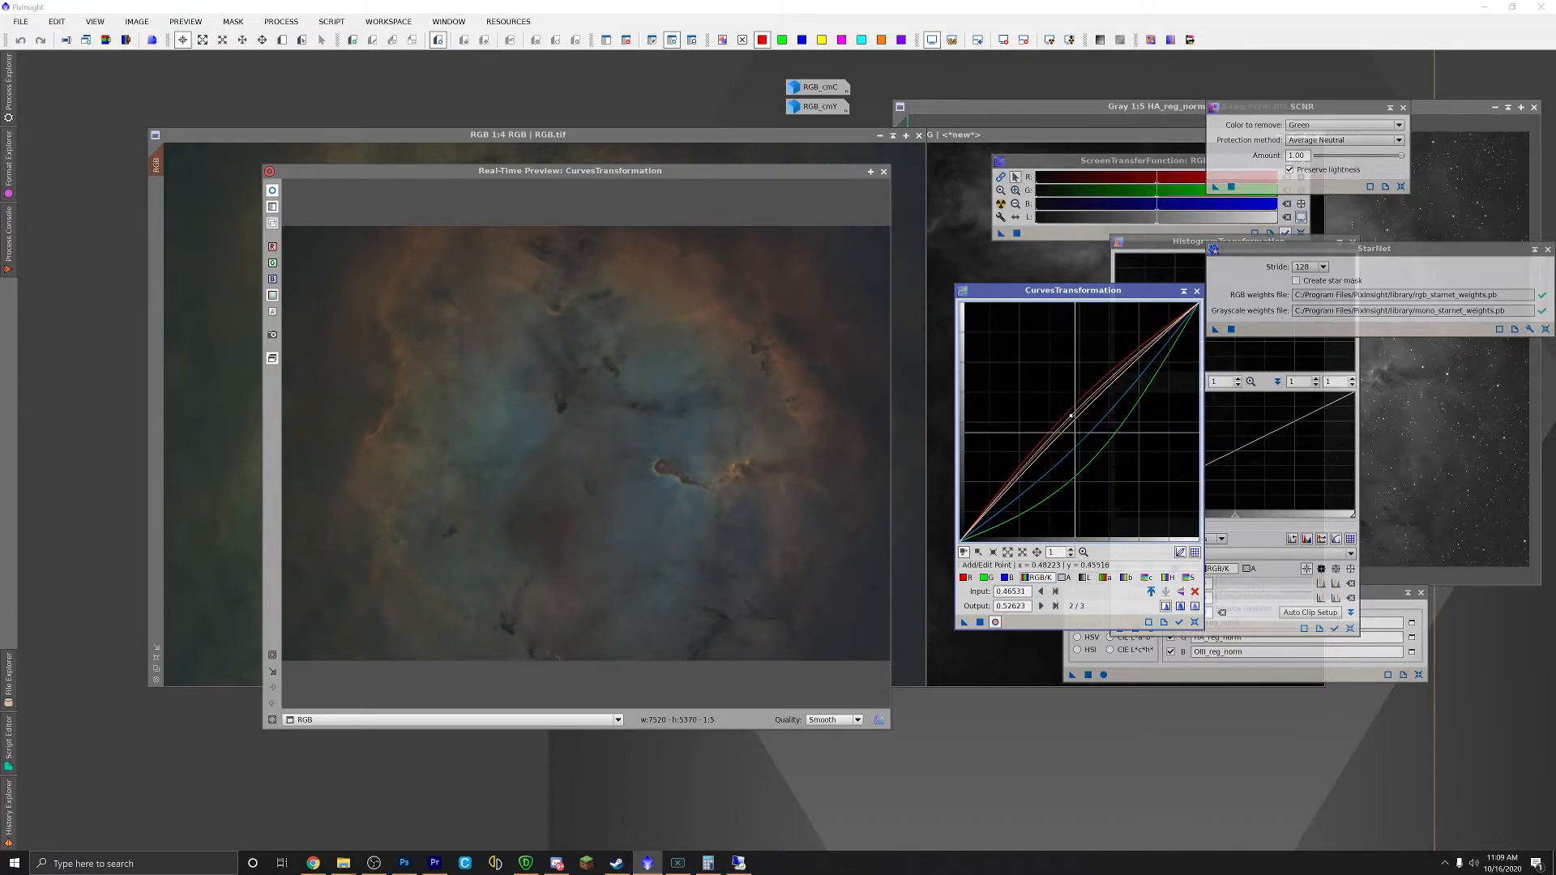
pyautogui.click(1075, 414)
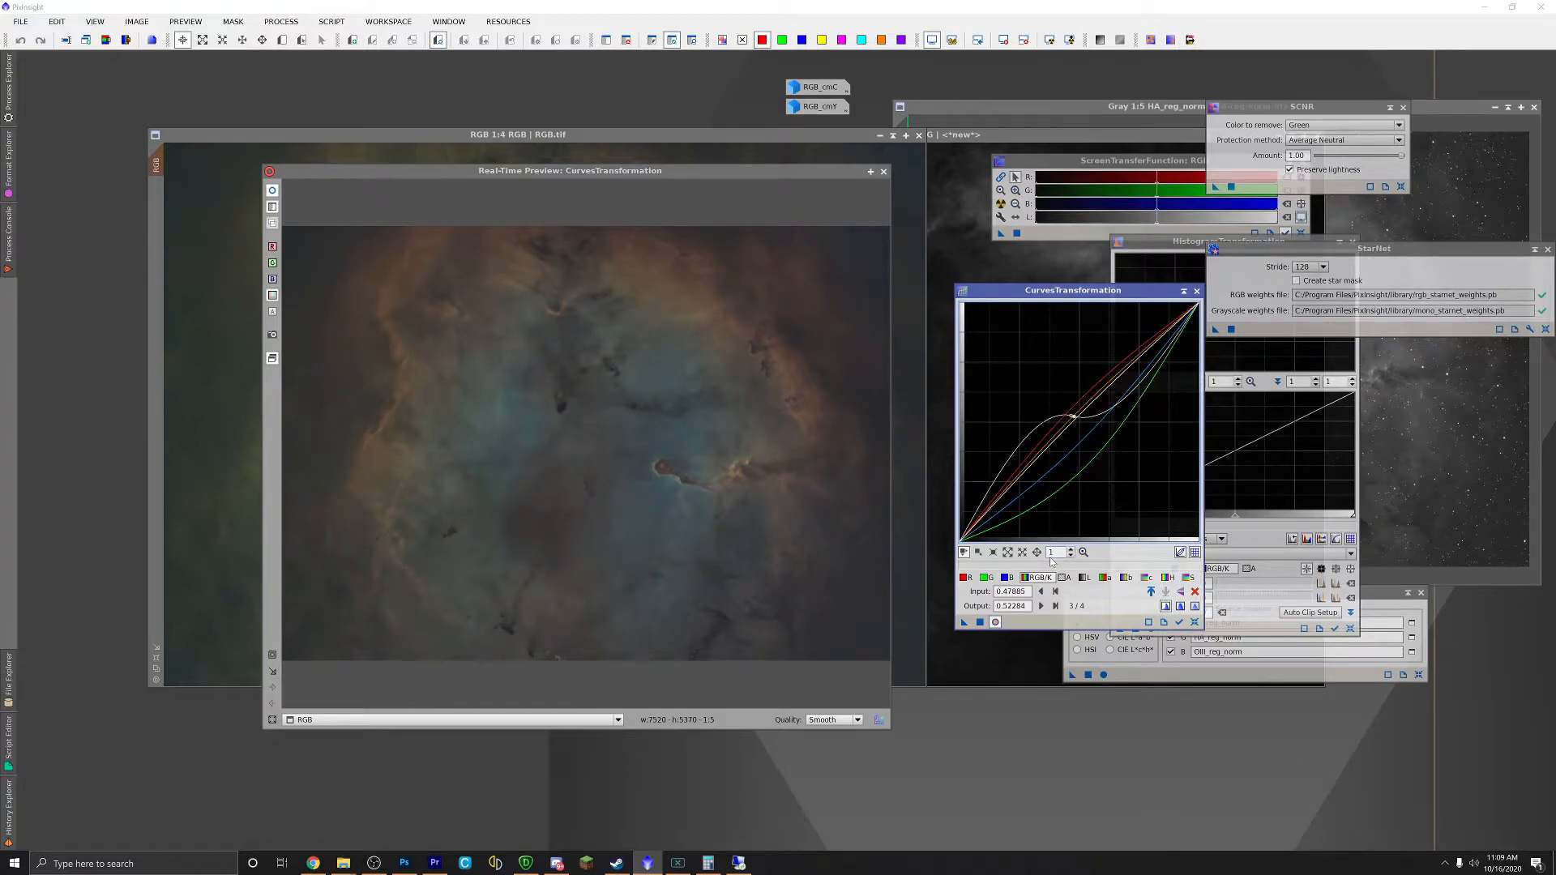
pyautogui.doubleClick(1073, 415)
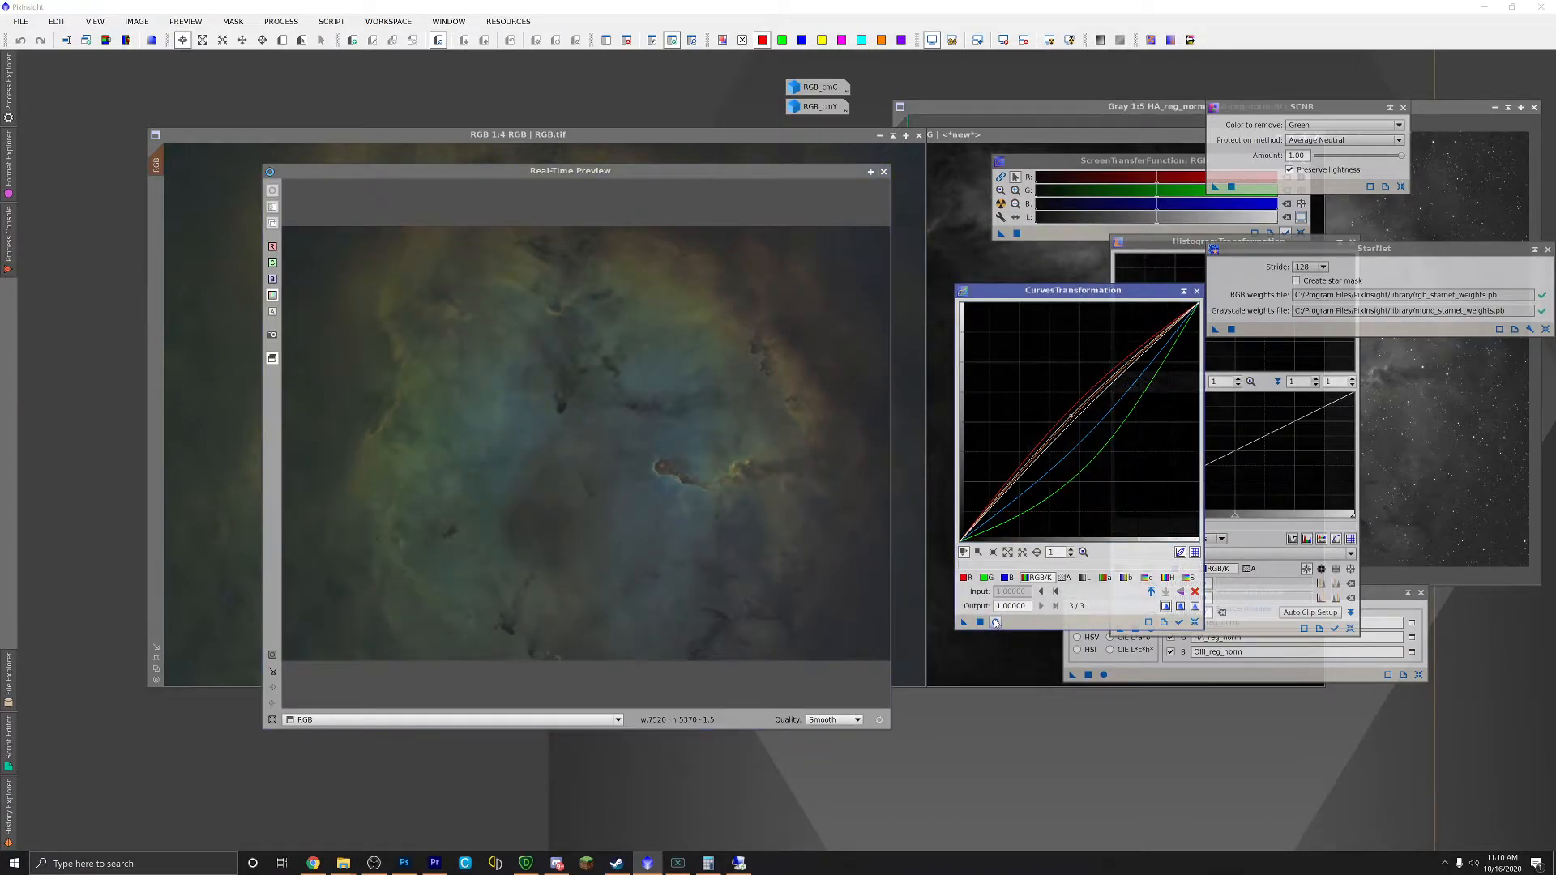
pyautogui.click(884, 172)
pyautogui.moveTo(964, 622); pyautogui.dragTo(654, 442)
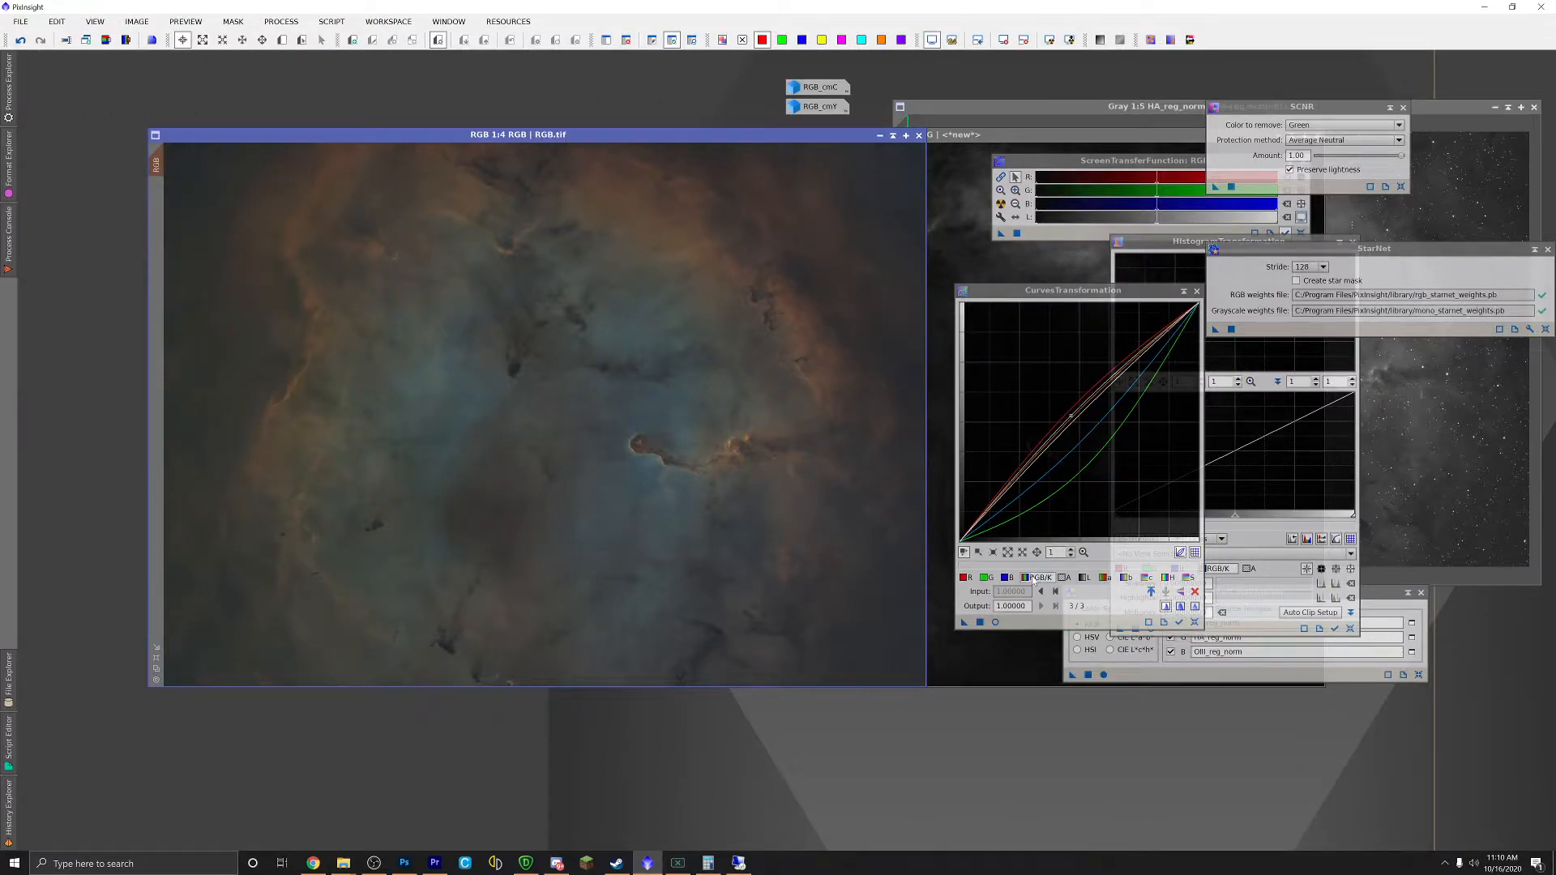
# Step: Reset the curves, lower green and lift the red midtones with live preview, then close the preview
pyautogui.click(1195, 621)
pyautogui.click(986, 578)
pyautogui.click(1090, 435)
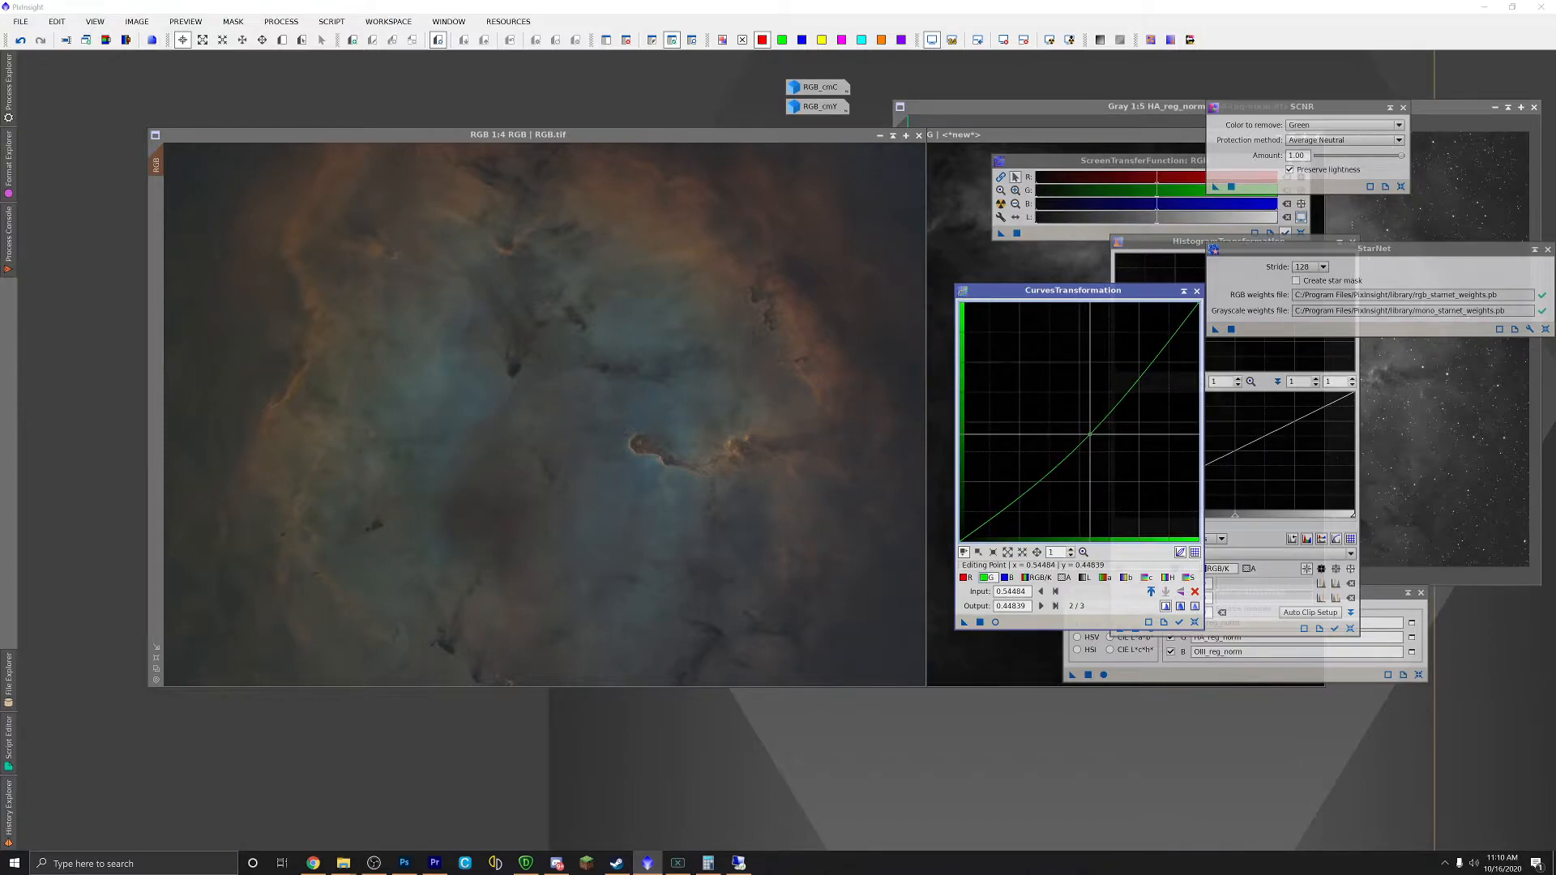
pyautogui.moveTo(1091, 435)
pyautogui.mouseDown()
pyautogui.moveTo(1079, 419)
pyautogui.moveTo(1093, 434)
pyautogui.mouseUp()
pyautogui.click(995, 621)
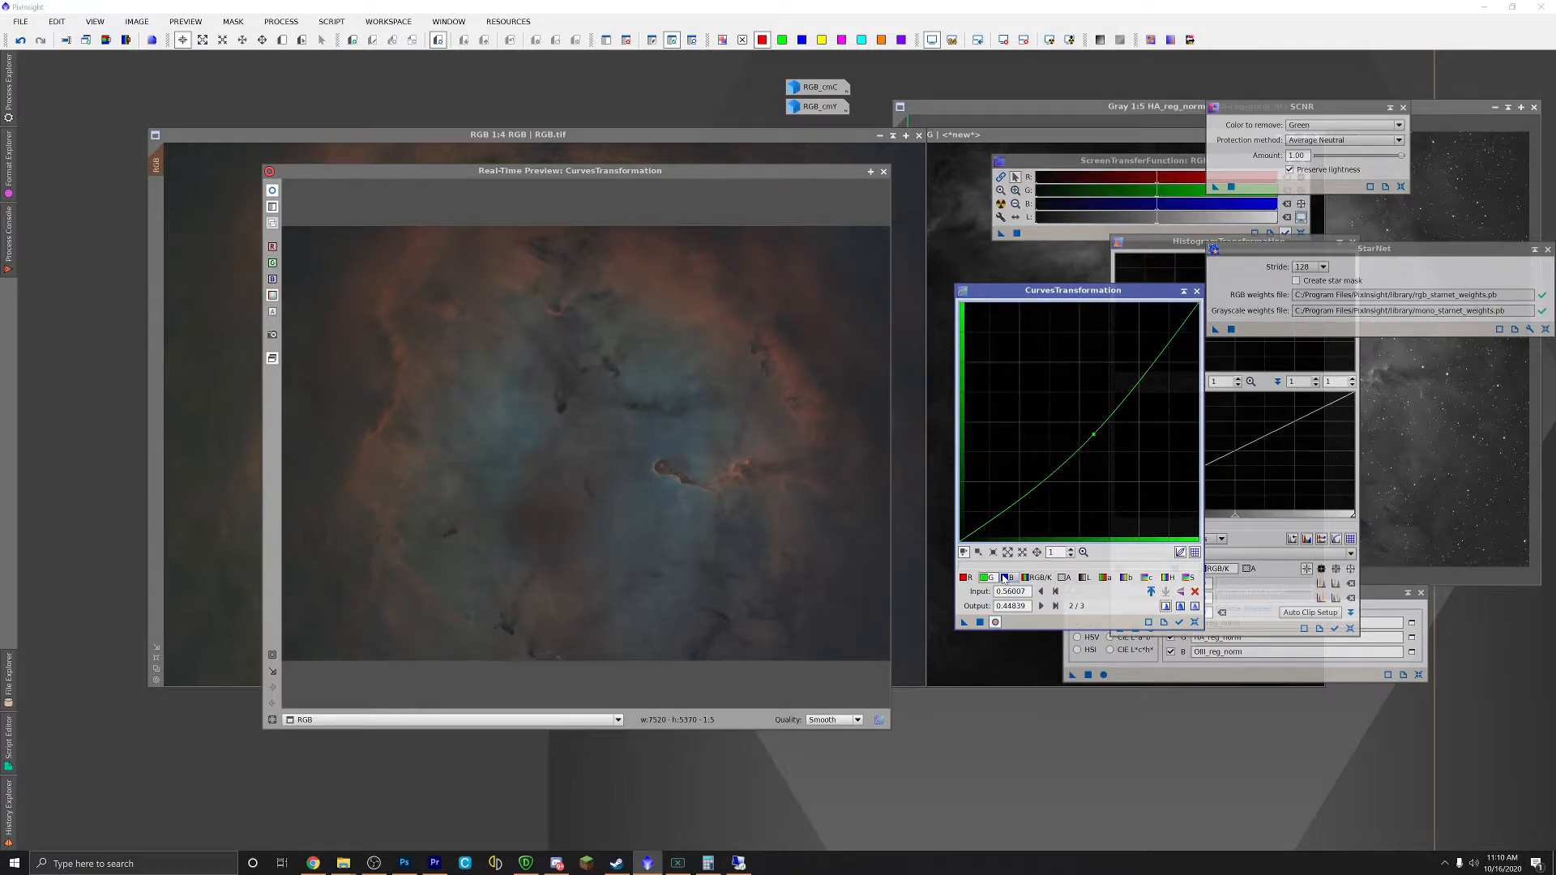
pyautogui.click(964, 578)
pyautogui.click(1080, 421)
pyautogui.moveTo(1080, 421); pyautogui.dragTo(1075, 420)
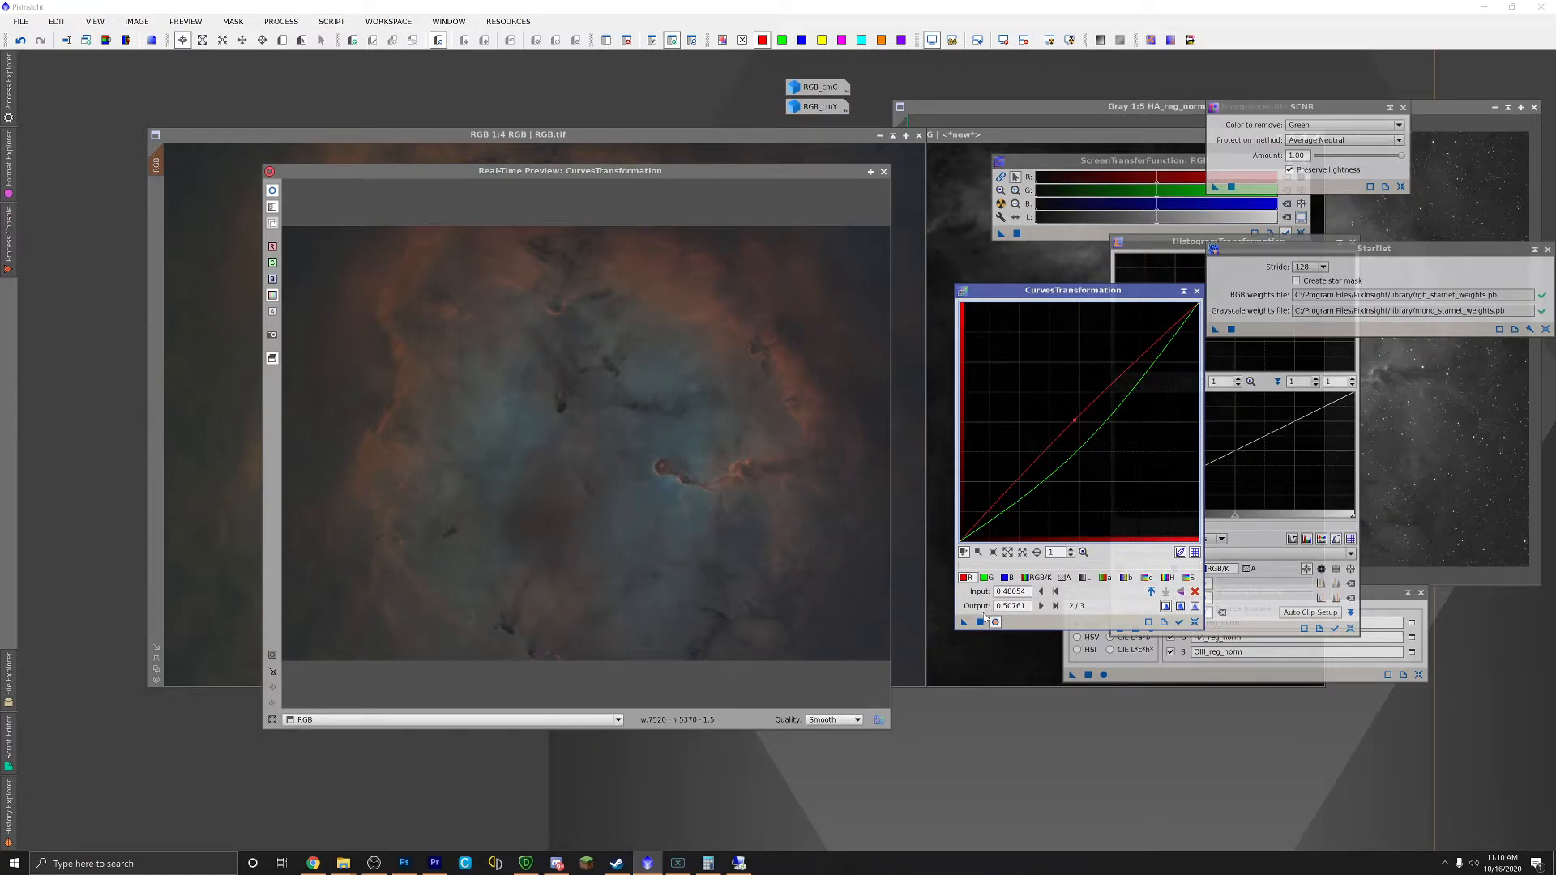
pyautogui.click(885, 173)
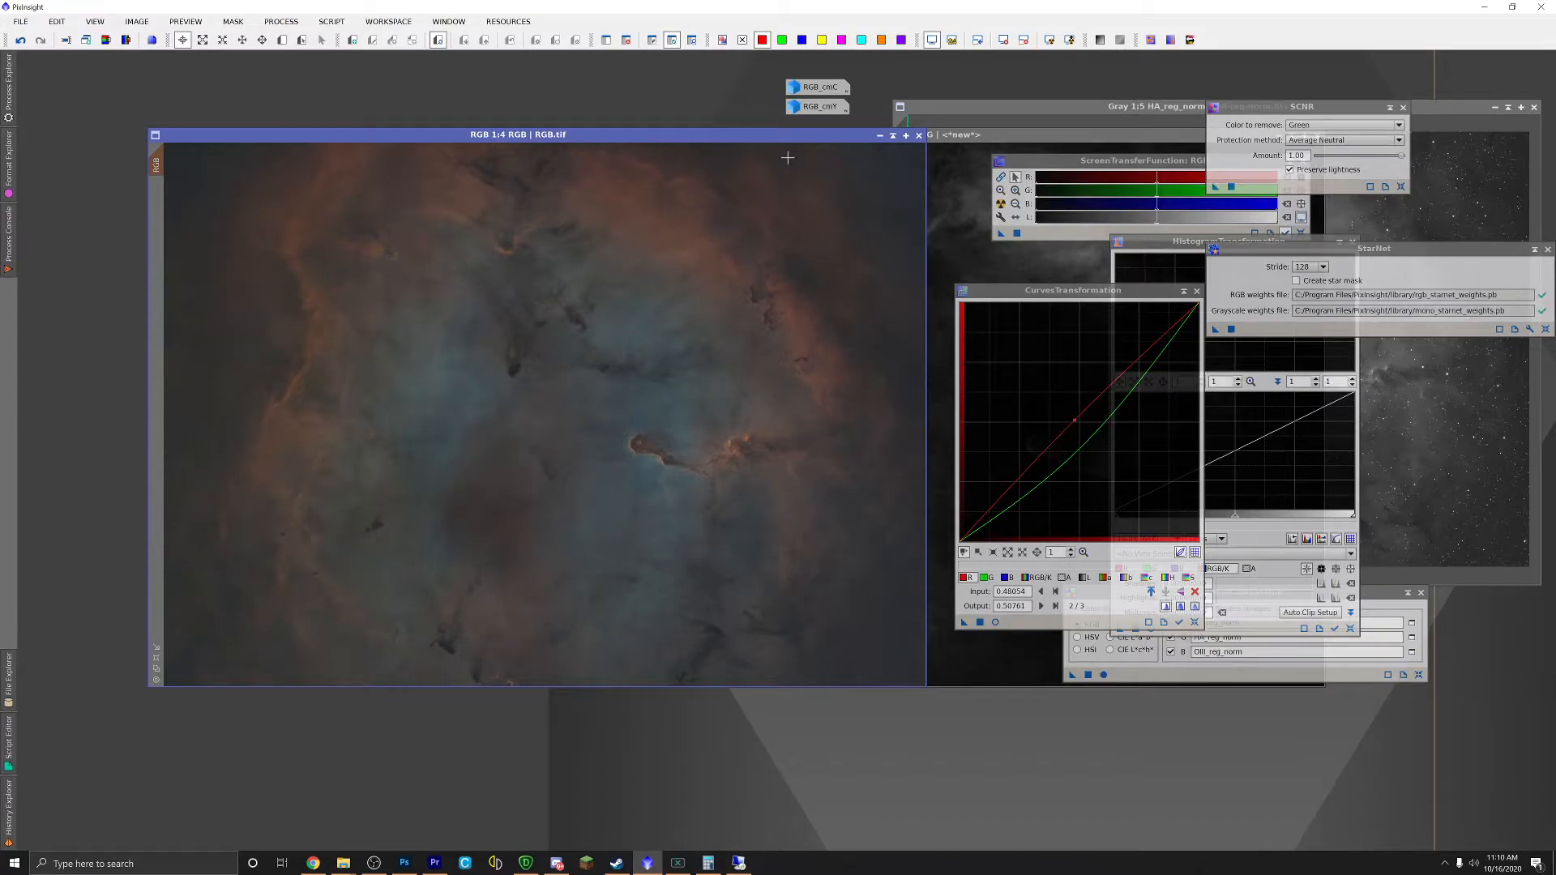
# Step: Briefly inspect RGB_cmC, reset the curves, and open a Real-Time Preview
pyautogui.doubleClick(794, 89)
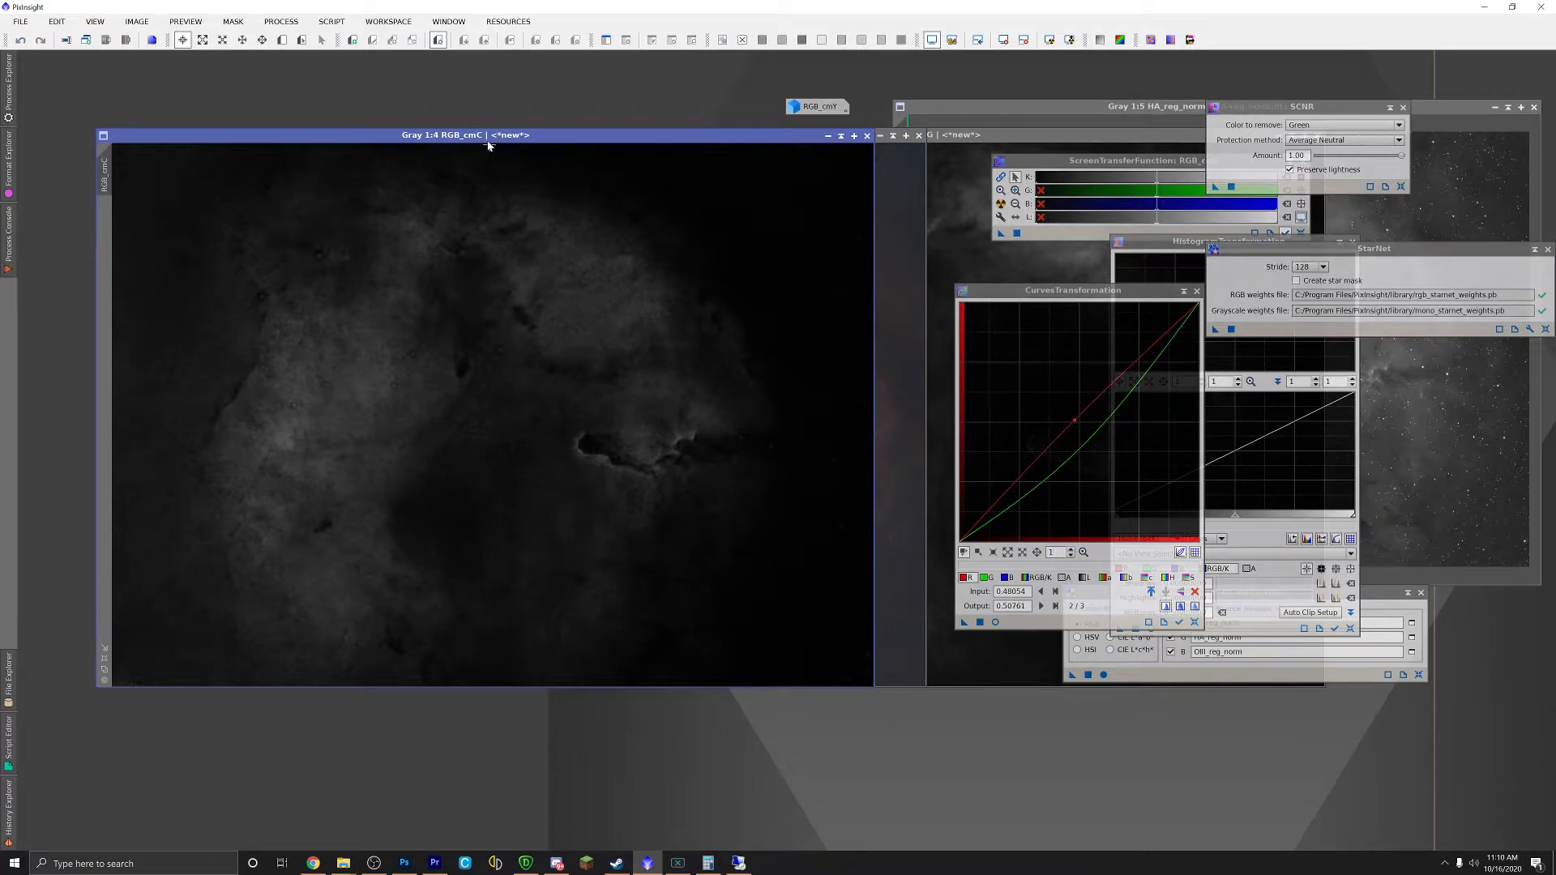
pyautogui.moveTo(489, 135); pyautogui.dragTo(845, 88)
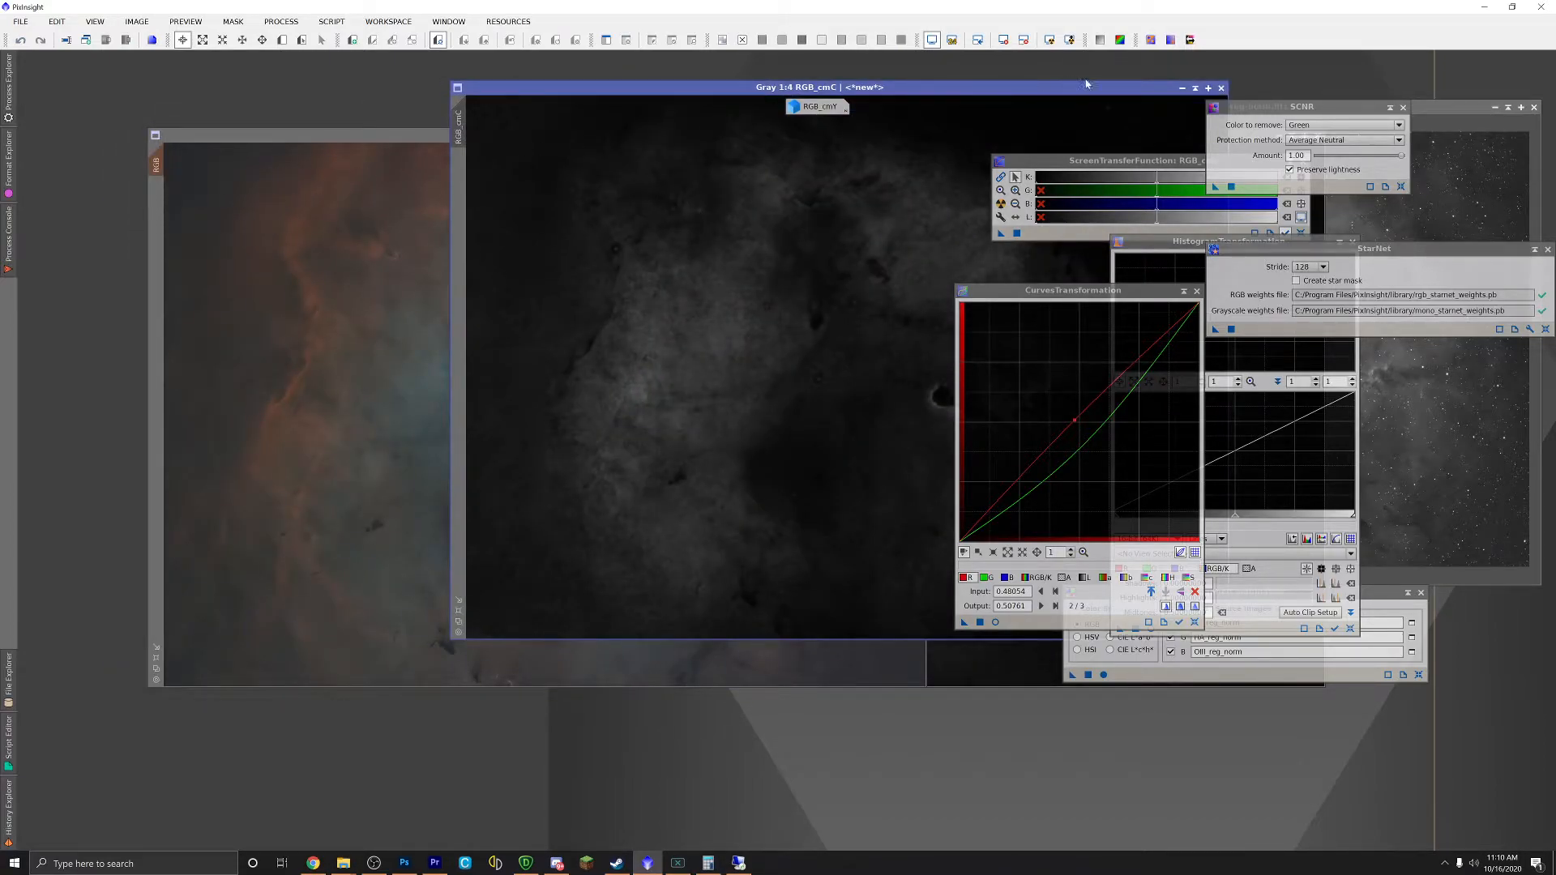
pyautogui.click(1195, 89)
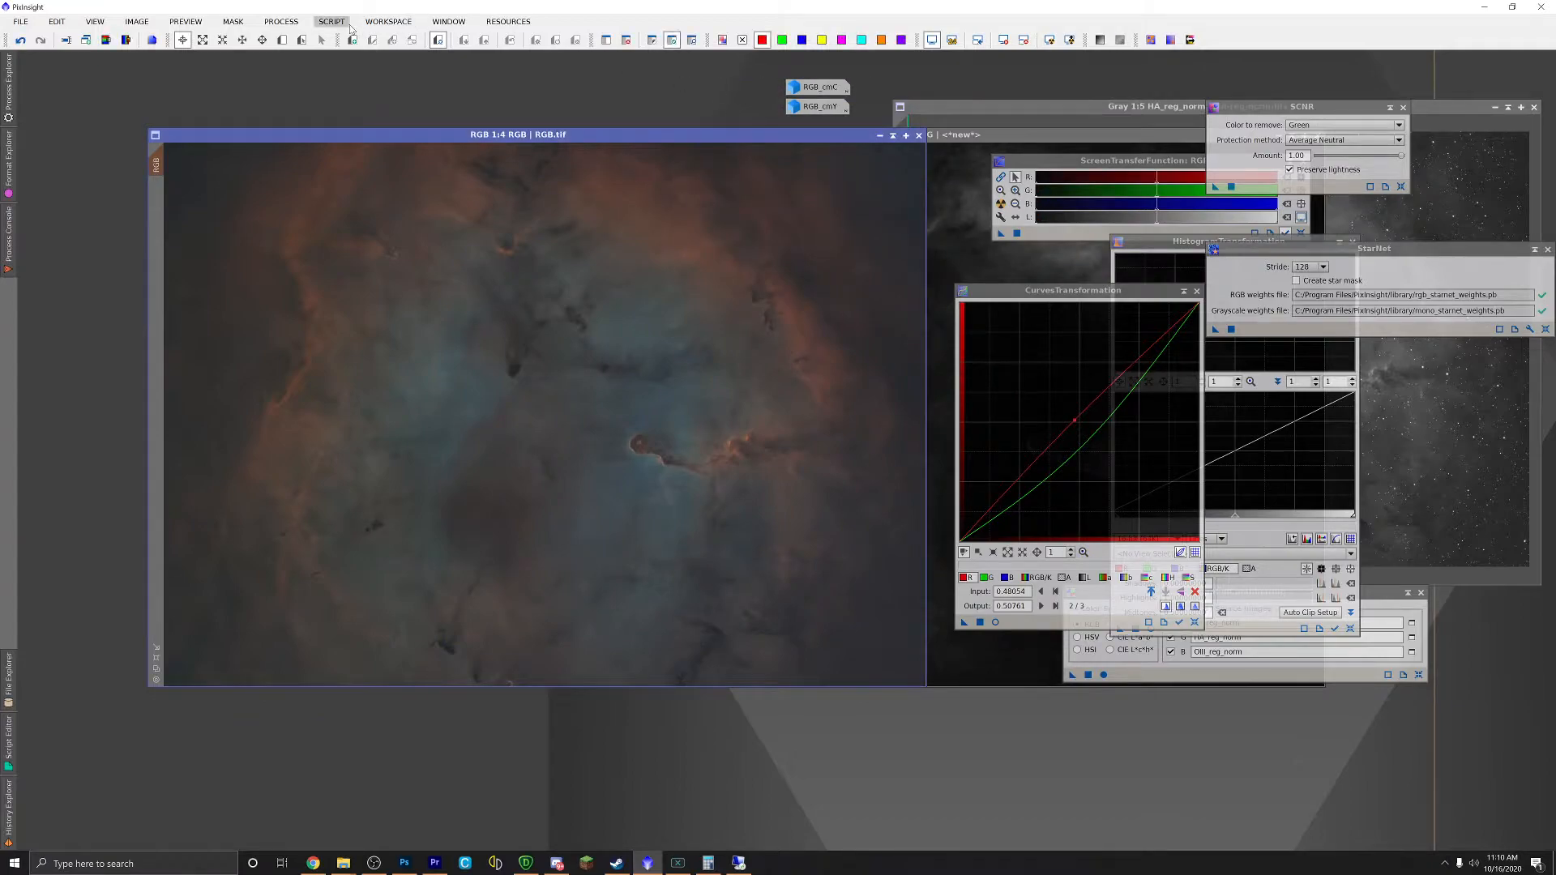
pyautogui.click(1195, 622)
pyautogui.click(995, 622)
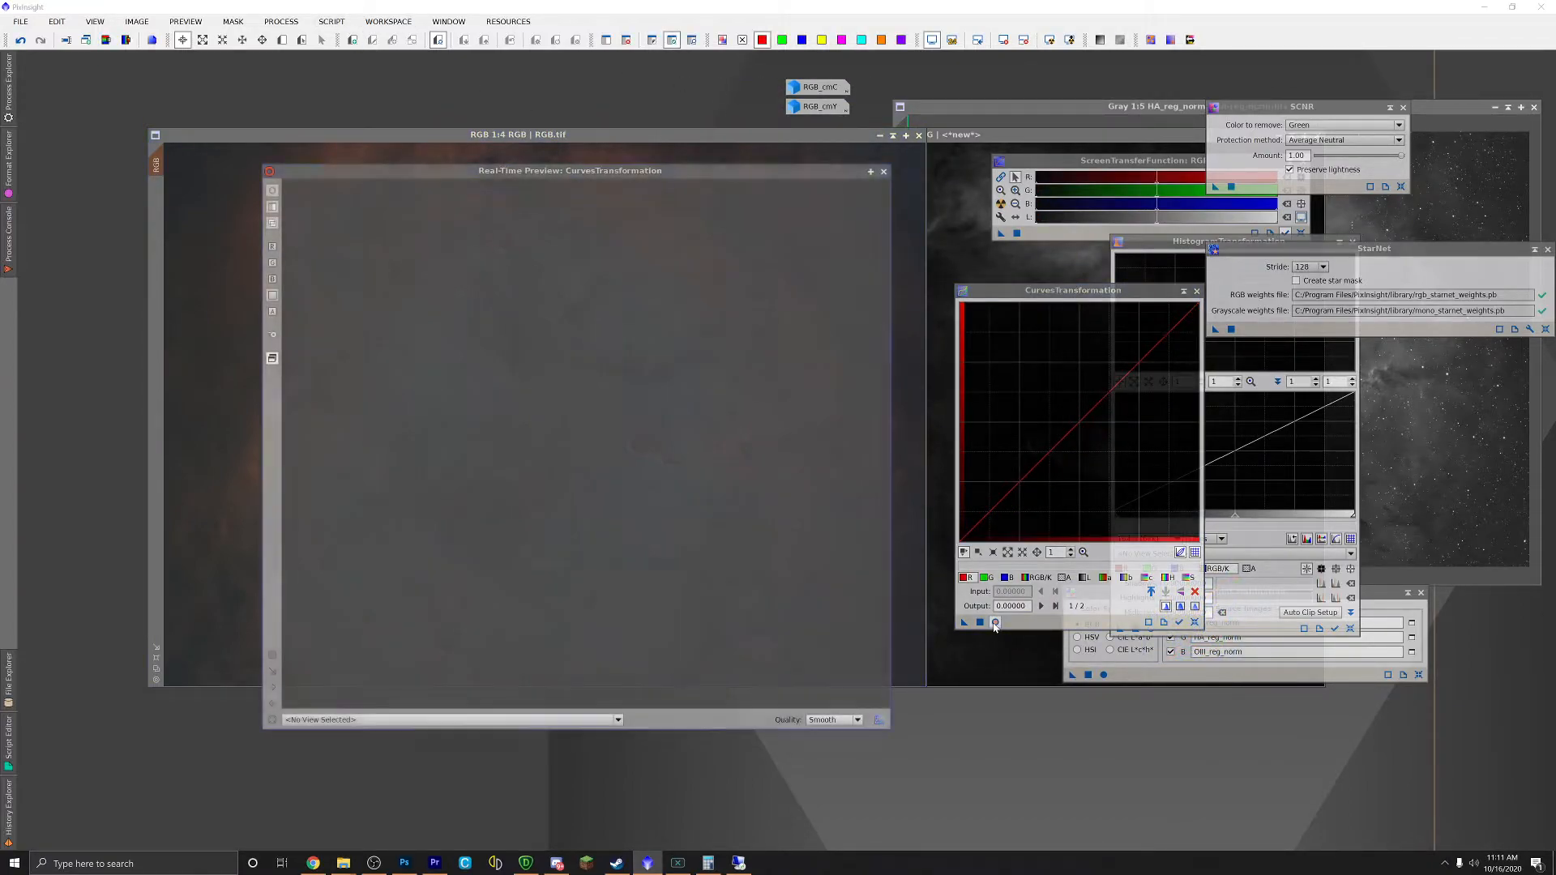
# Step: Lift the blue curve and pull the green and red curves below the diagonal
pyautogui.click(1006, 577)
pyautogui.moveTo(1068, 433)
pyautogui.mouseDown()
pyautogui.moveTo(1071, 397)
pyautogui.moveTo(1065, 410)
pyautogui.moveTo(1035, 378)
pyautogui.moveTo(1071, 412)
pyautogui.mouseUp()
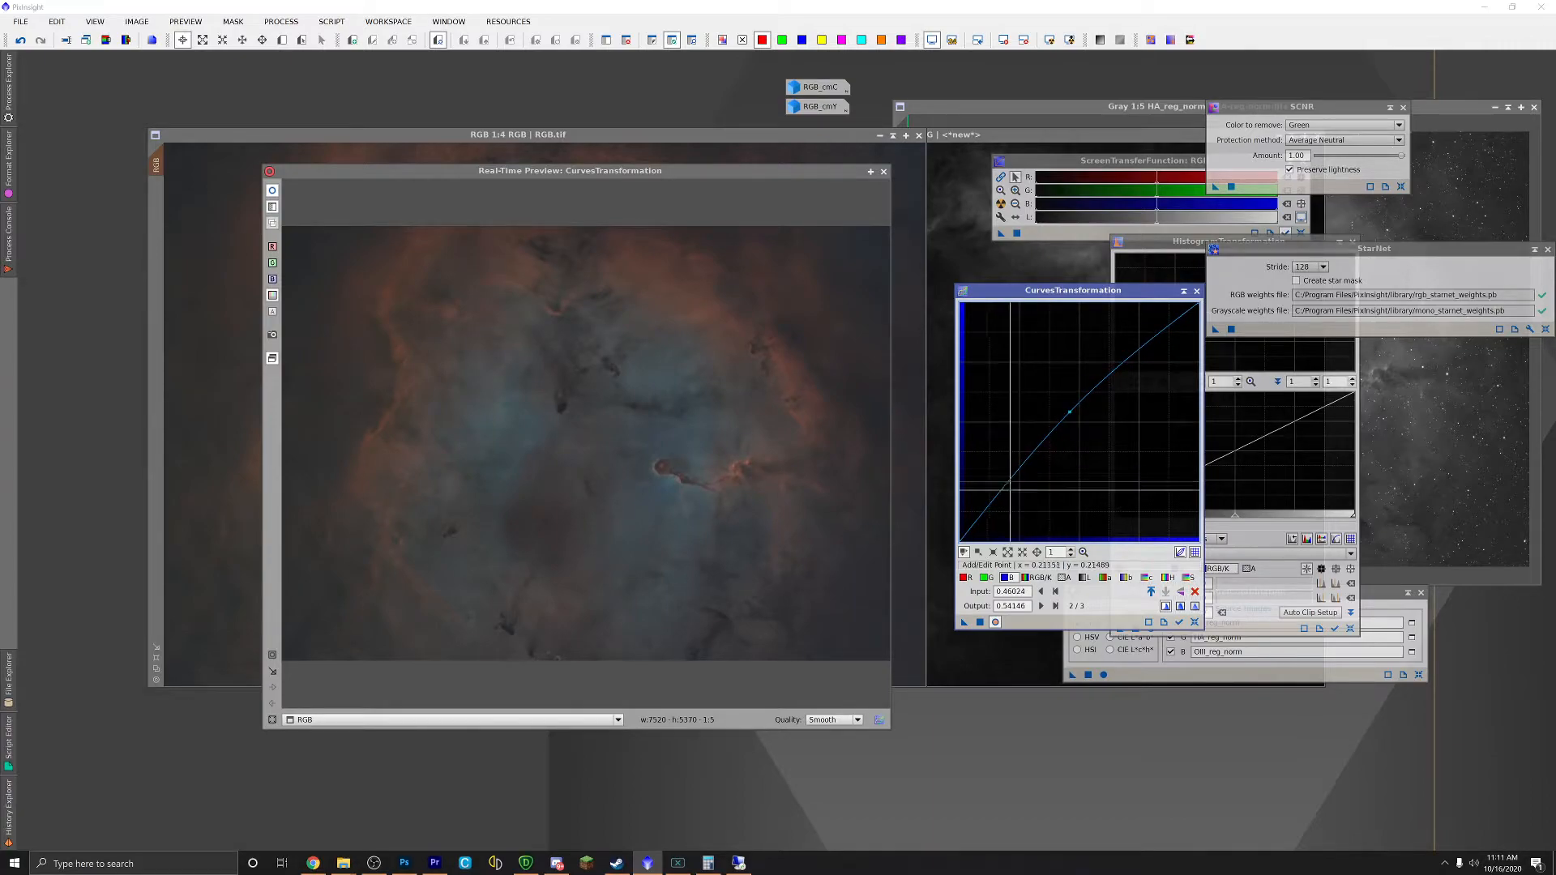
pyautogui.click(986, 577)
pyautogui.moveTo(1079, 419); pyautogui.dragTo(1089, 427)
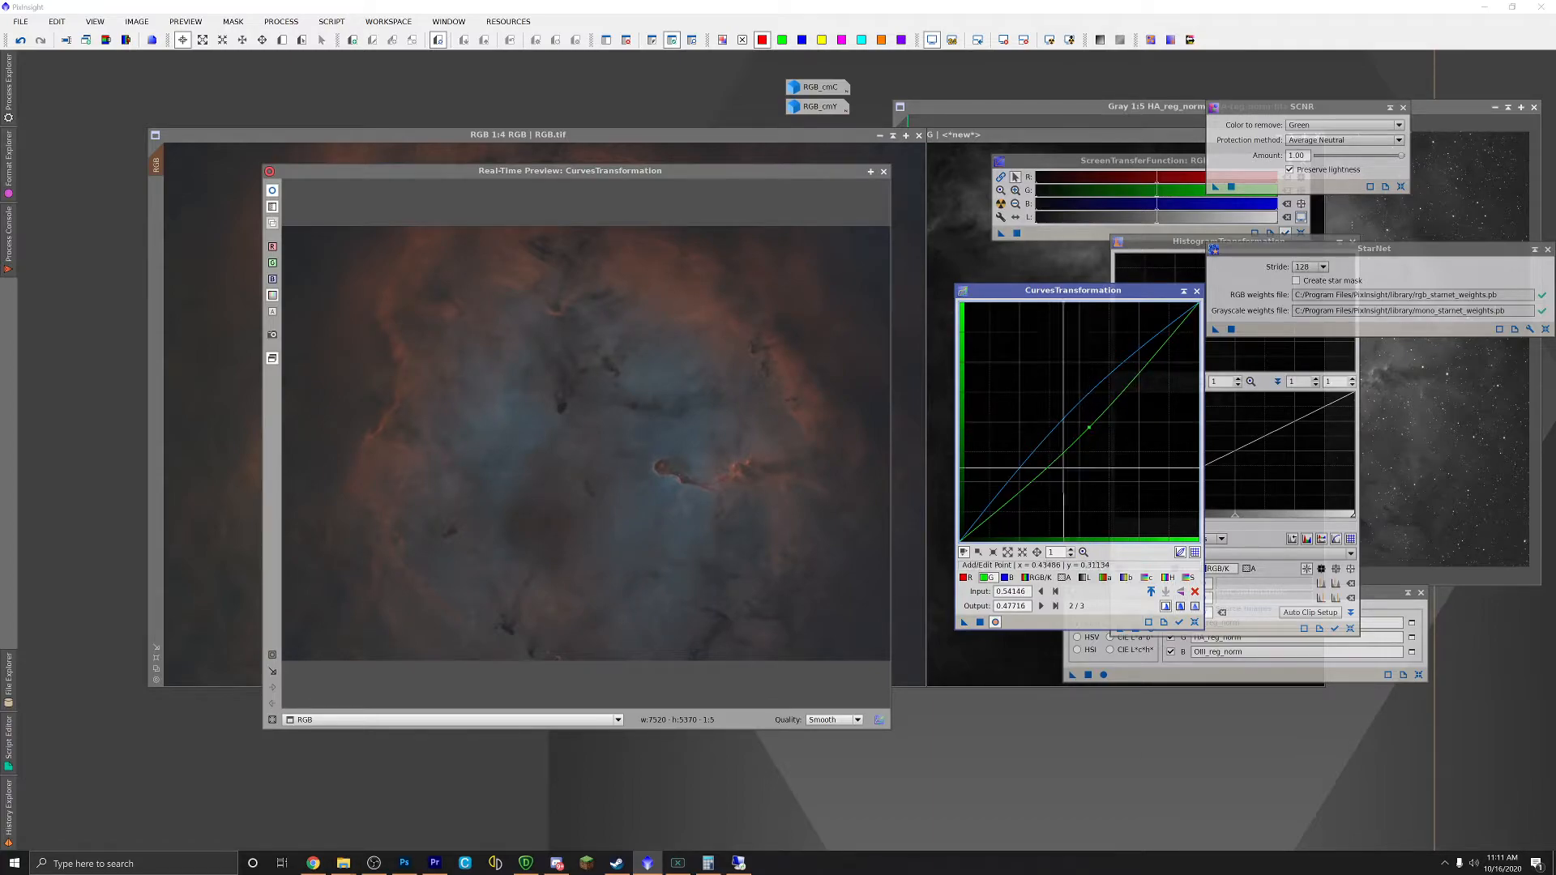
pyautogui.click(966, 577)
pyautogui.click(1078, 420)
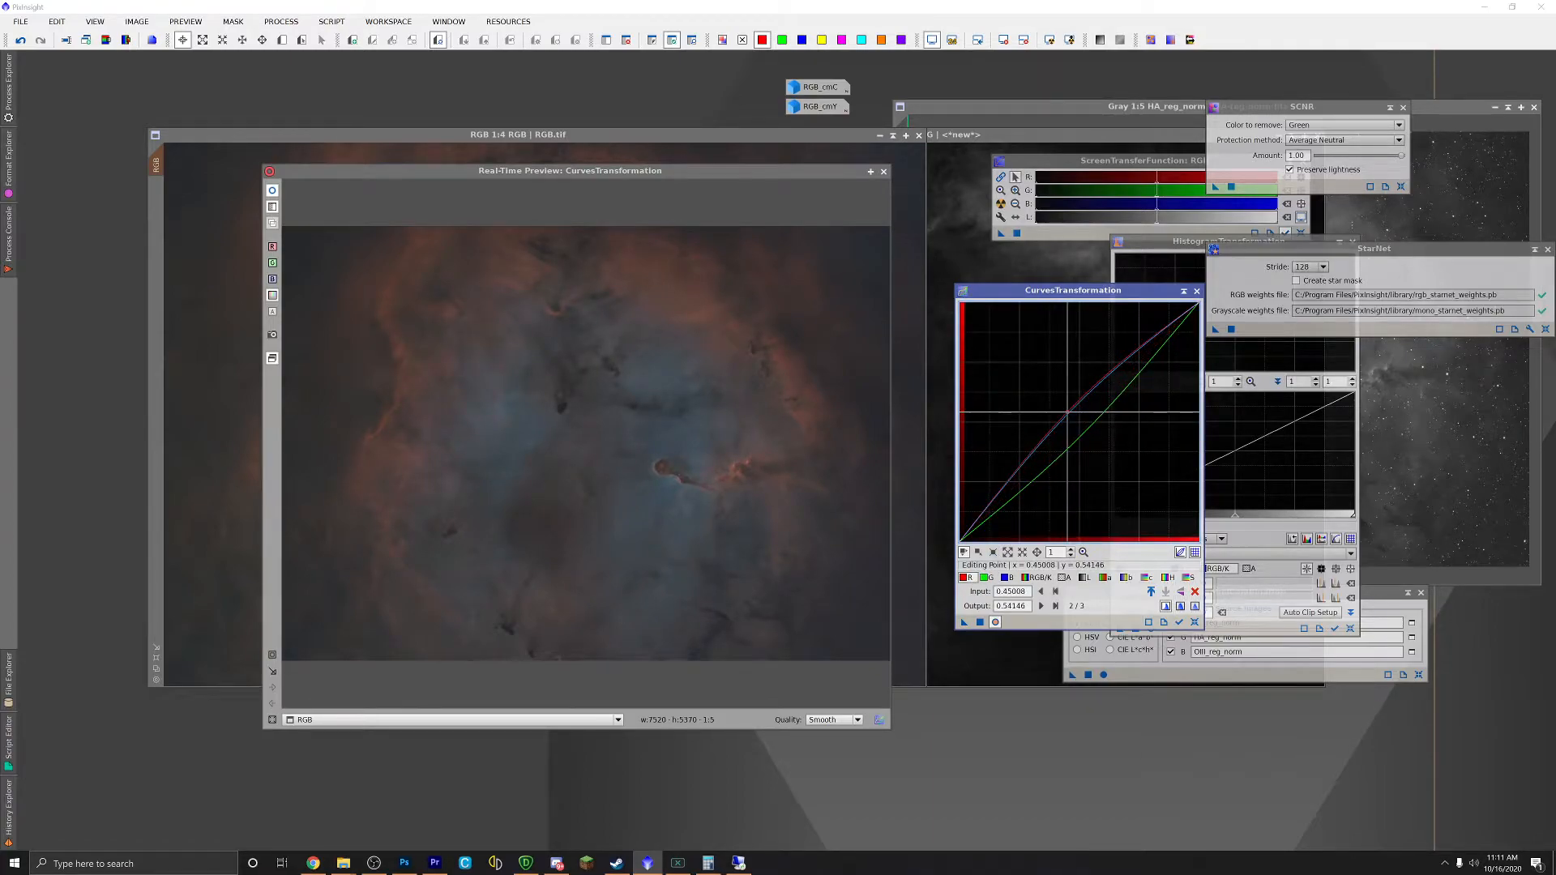
pyautogui.moveTo(1077, 419); pyautogui.dragTo(1087, 426)
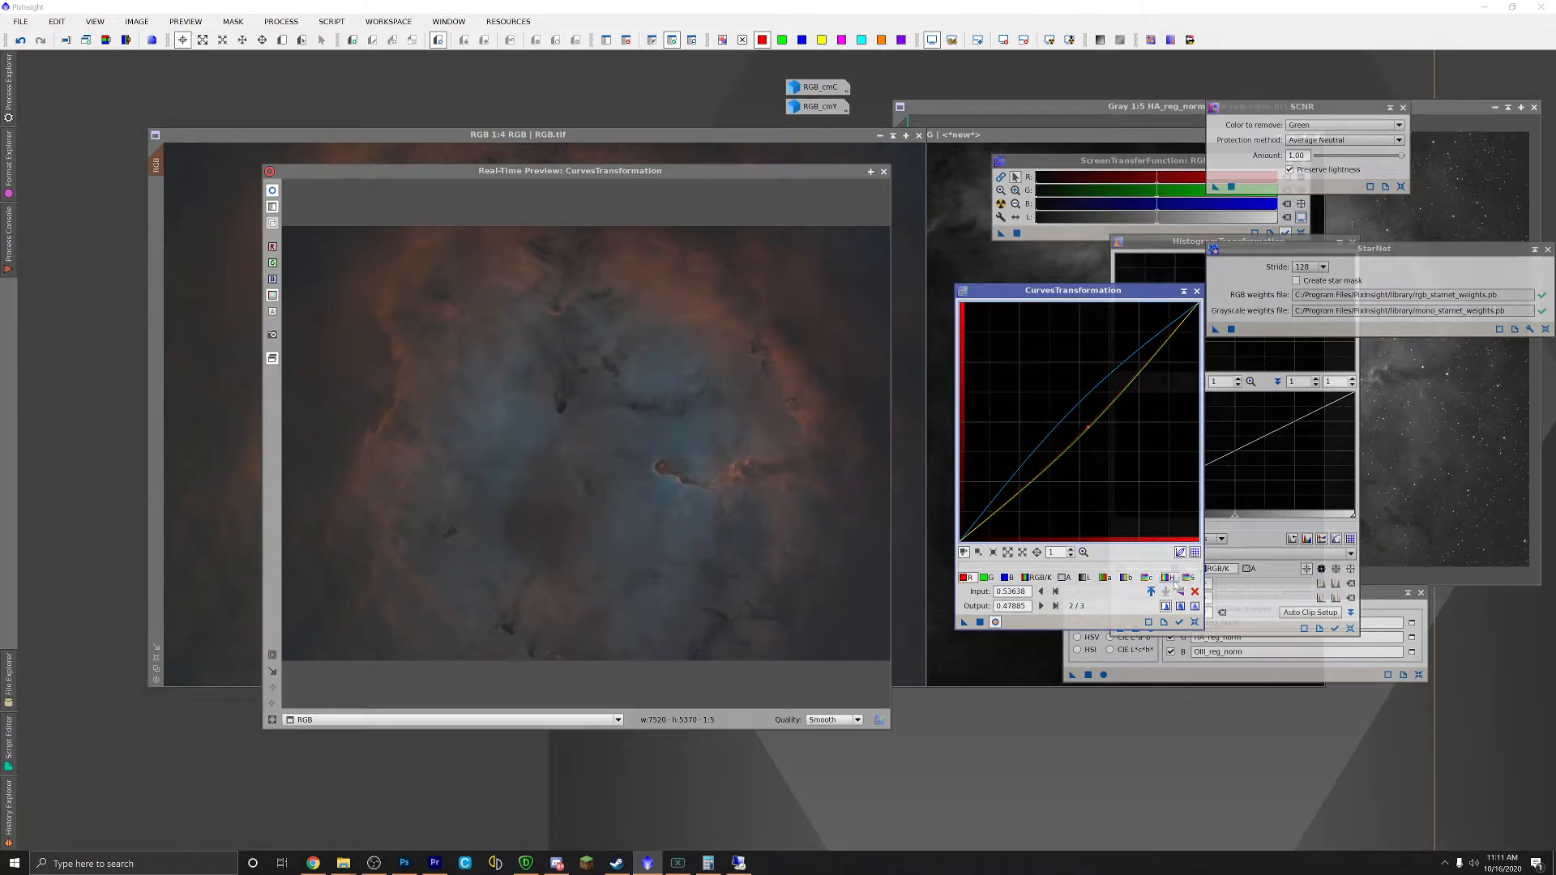
# Step: Boost the chroma and saturation midtones and lift the lightness curve with a shadow point
pyautogui.click(1150, 578)
pyautogui.click(1075, 418)
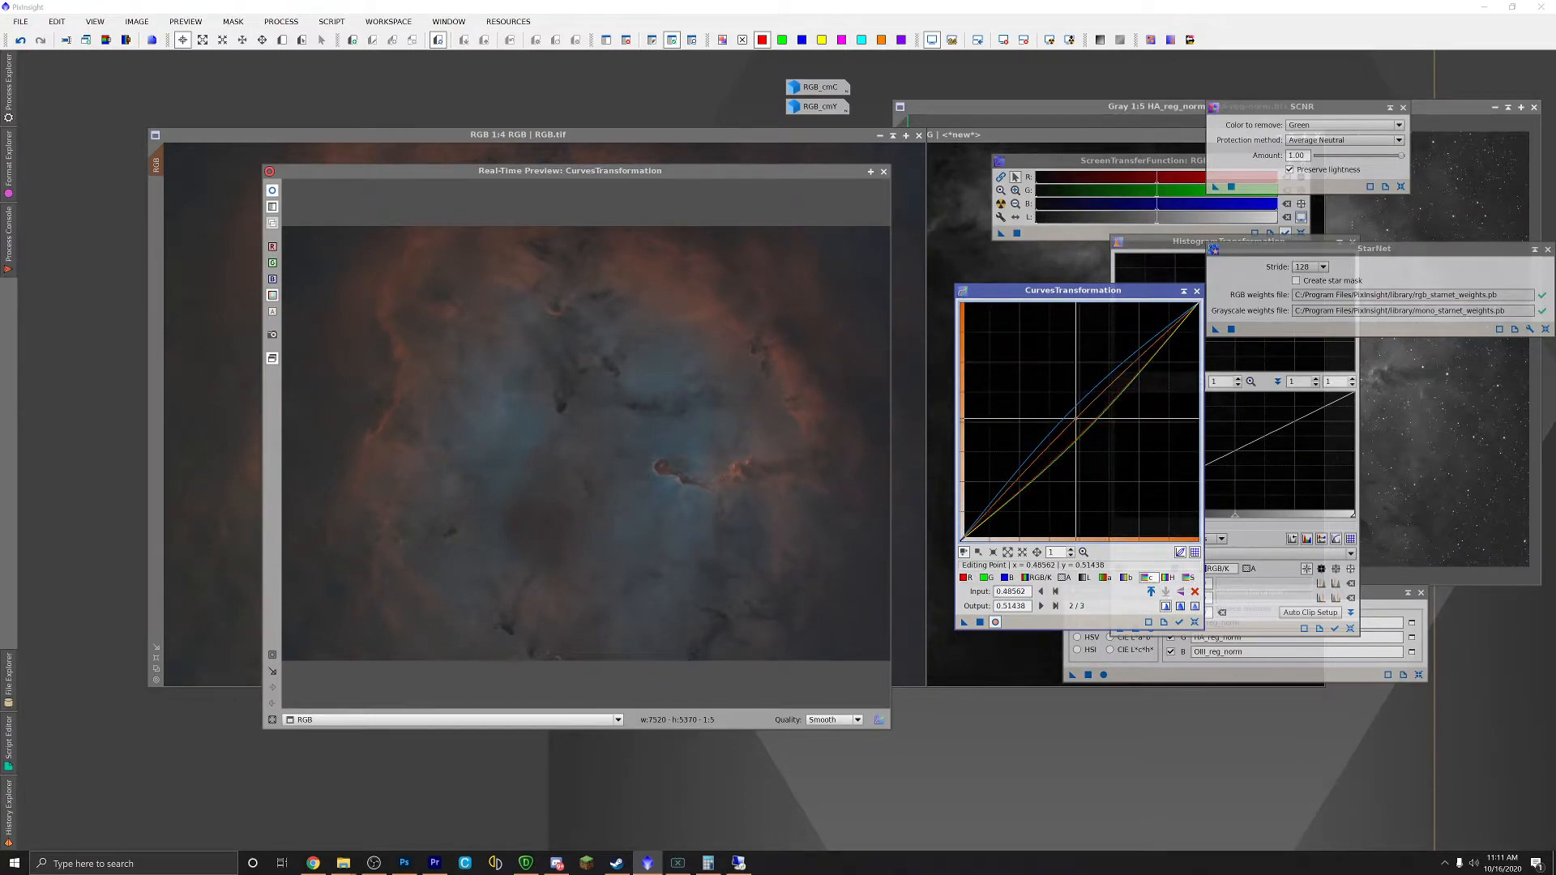
pyautogui.click(1189, 578)
pyautogui.moveTo(1079, 423); pyautogui.dragTo(1070, 417)
pyautogui.click(1037, 578)
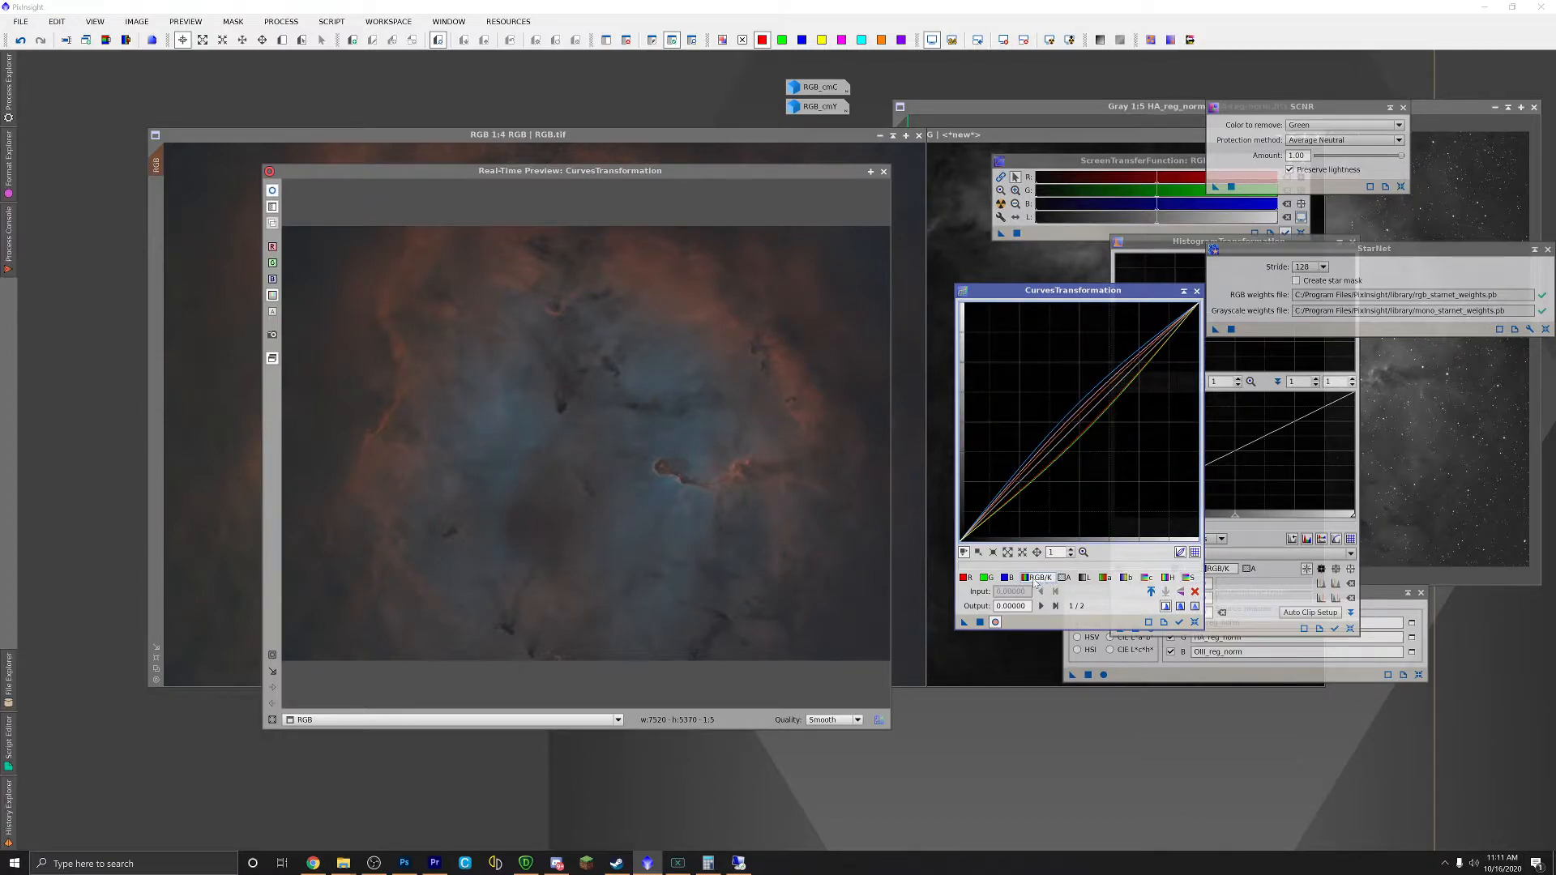
pyautogui.click(1086, 578)
pyautogui.moveTo(1072, 416); pyautogui.dragTo(1075, 417)
pyautogui.moveTo(989, 514); pyautogui.dragTo(991, 512)
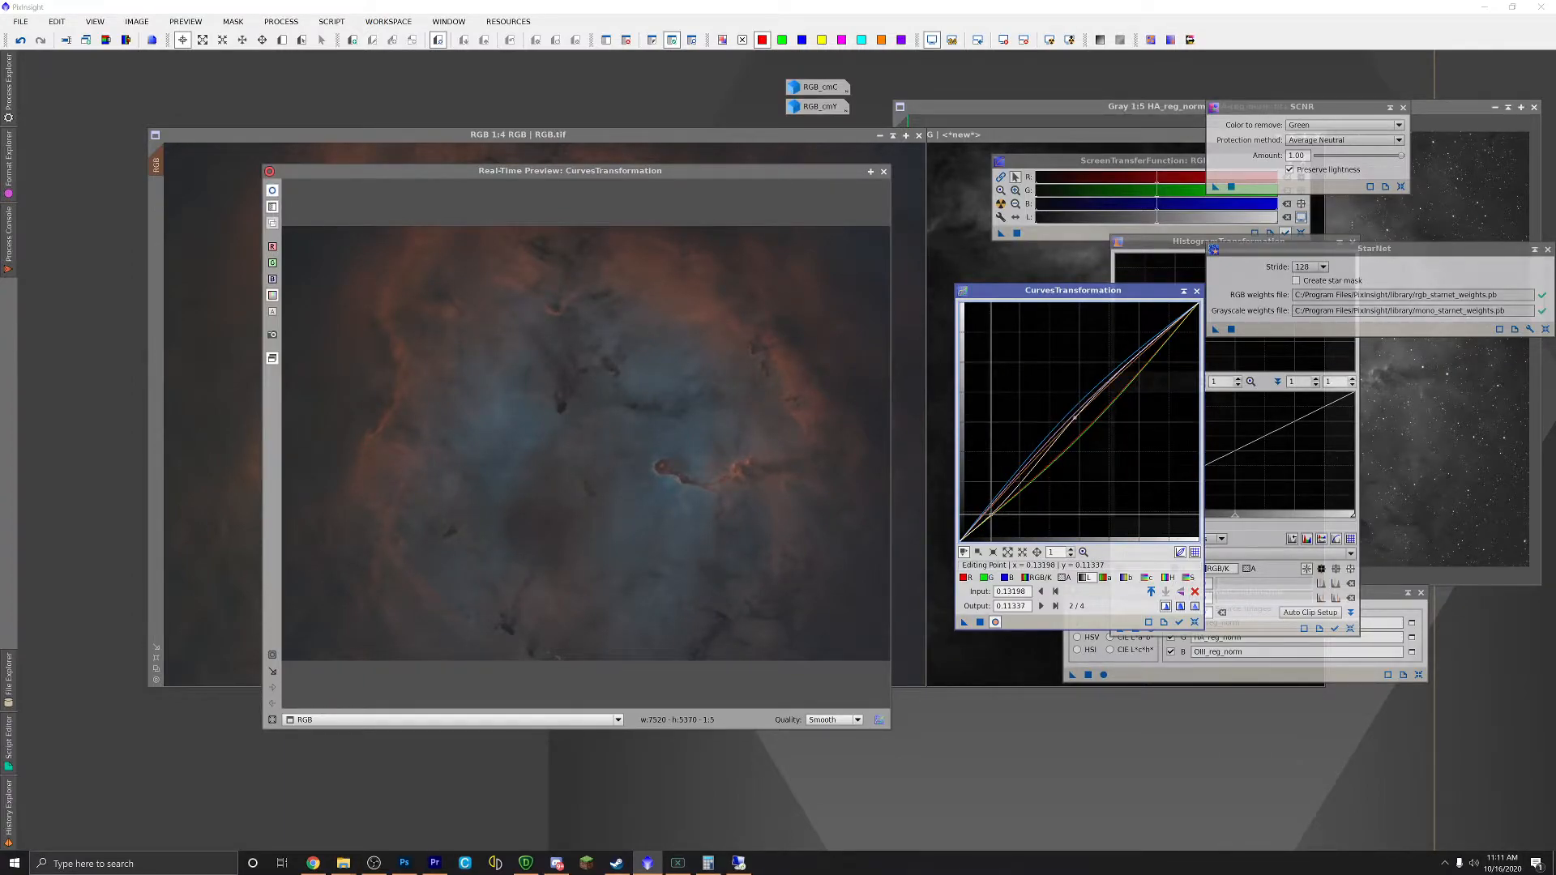
# Step: Add a subtle contrast tweak on the RGB/K curve, compare before/after, and close the preview
pyautogui.click(1053, 579)
pyautogui.click(1078, 420)
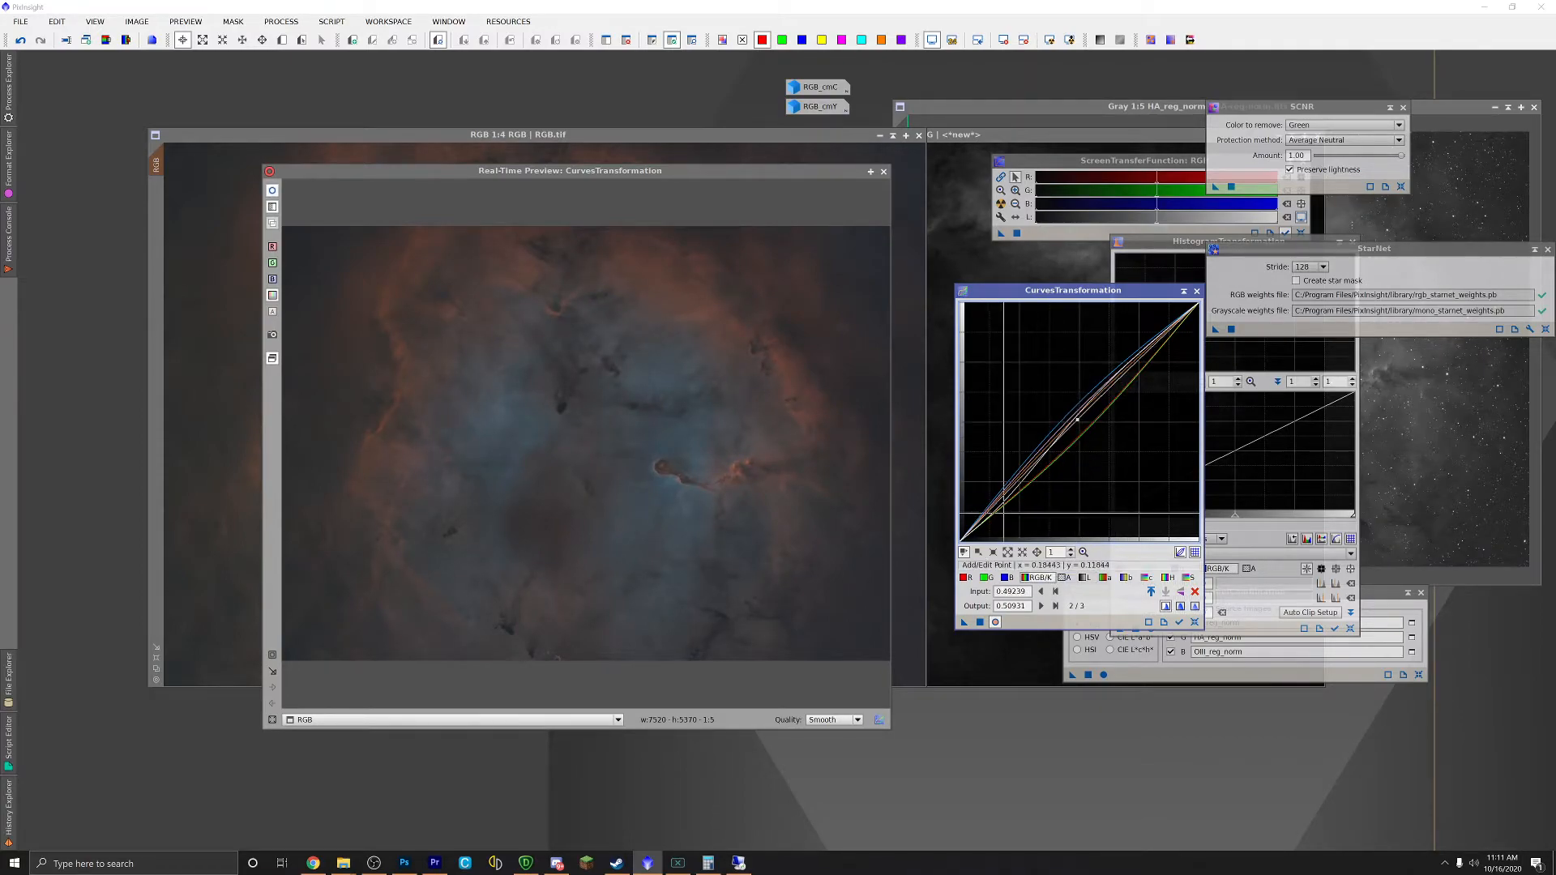
pyautogui.click(992, 511)
pyautogui.moveTo(992, 512); pyautogui.dragTo(990, 510)
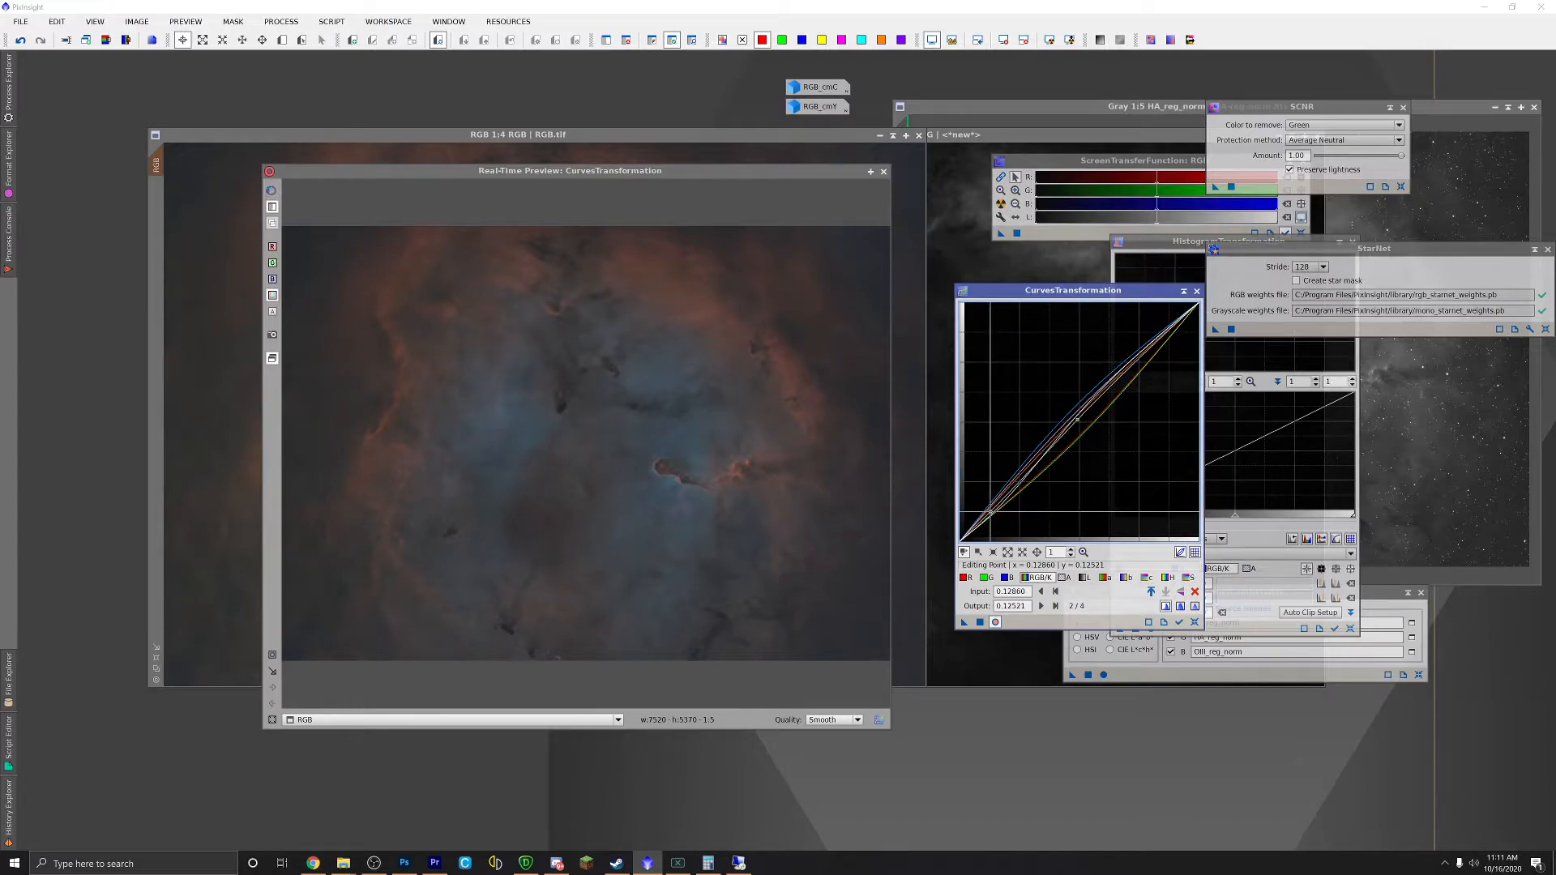
pyautogui.click(996, 621)
pyautogui.click(996, 622)
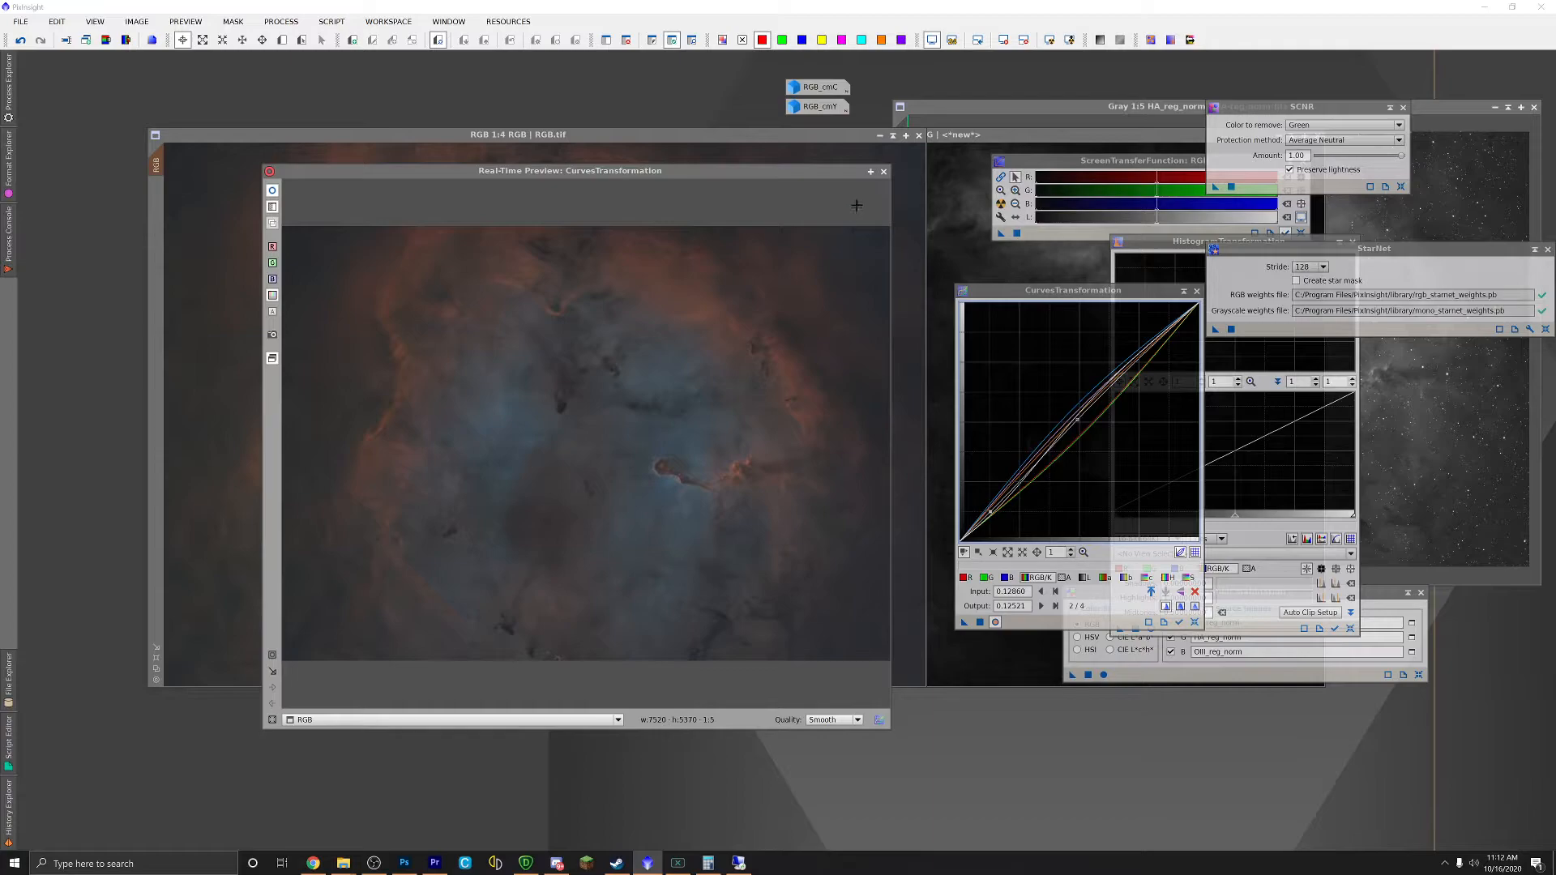
pyautogui.click(884, 172)
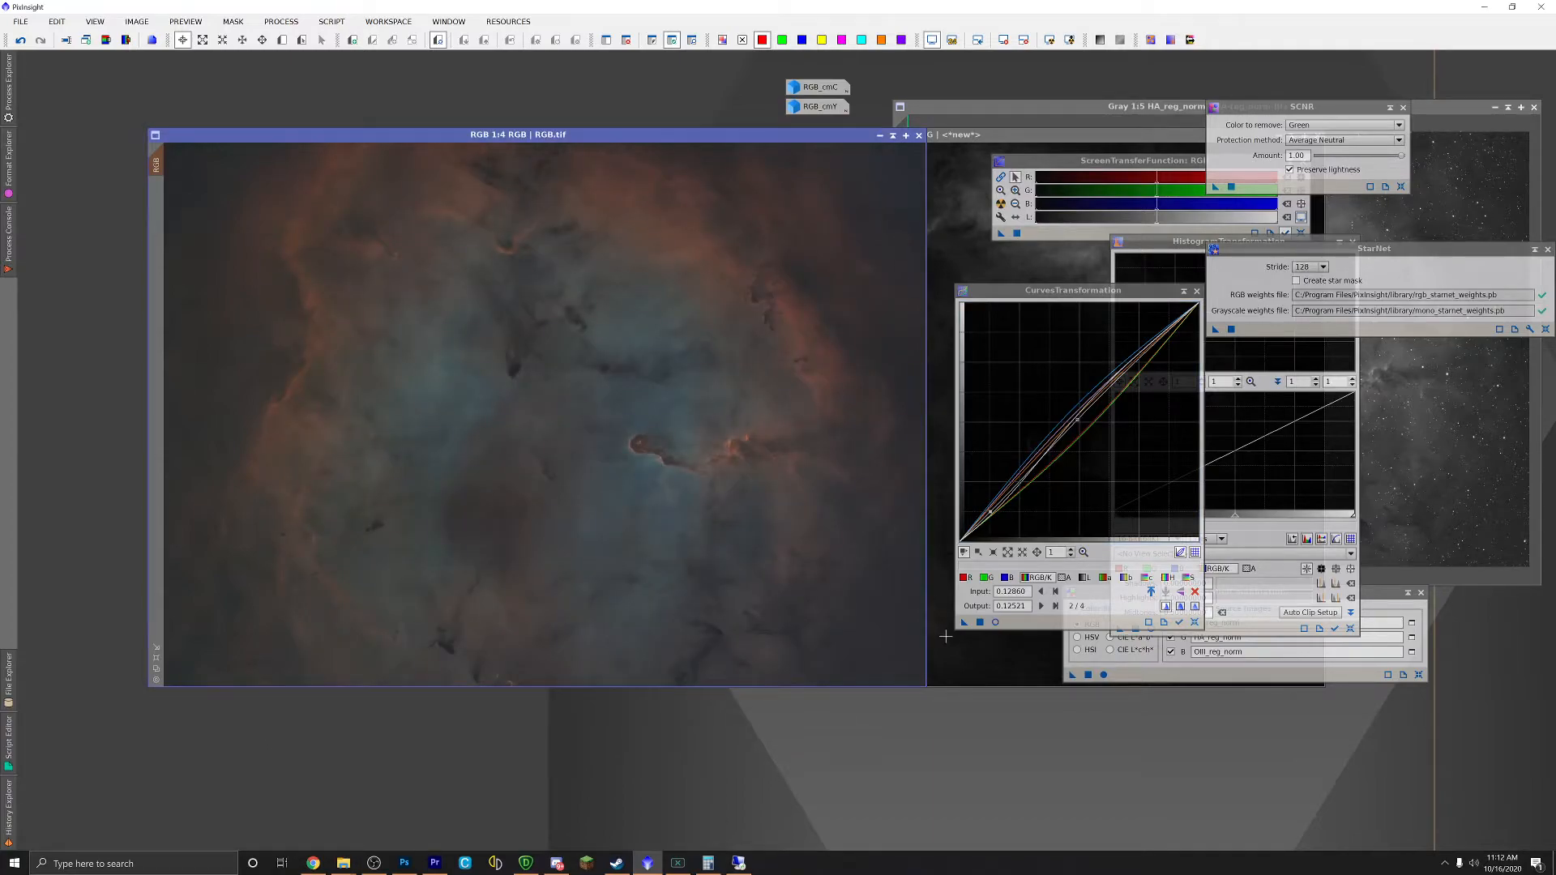
# Step: Apply the multi-channel curve to RGB.tif, briefly inspect RGB_cmY, then reset the curves
pyautogui.moveTo(965, 626); pyautogui.dragTo(632, 456)
pyautogui.moveTo(816, 114)
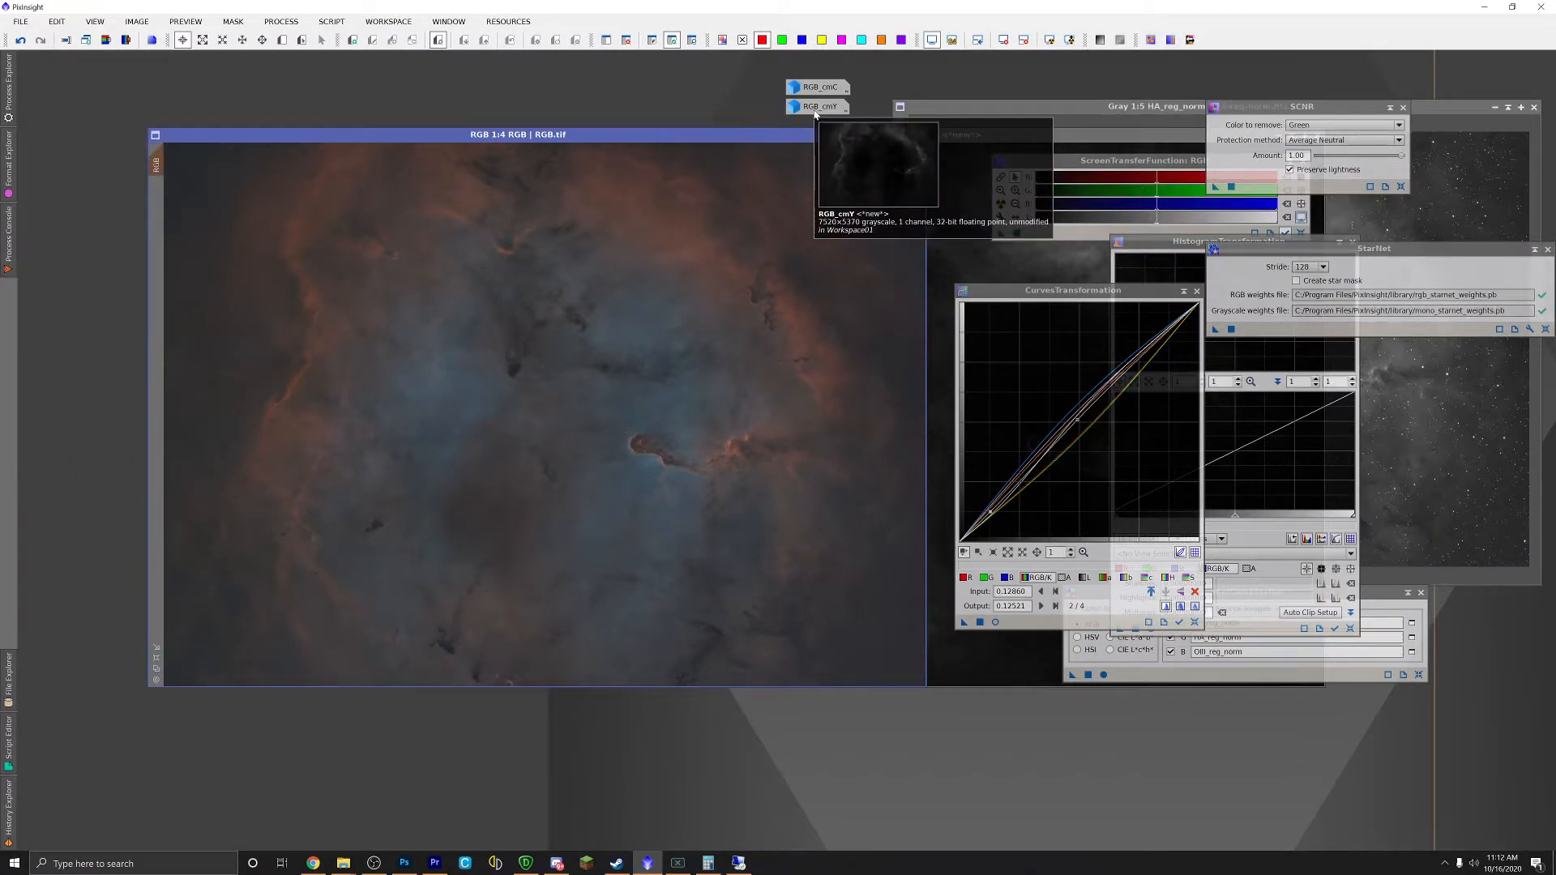
pyautogui.doubleClick(816, 107)
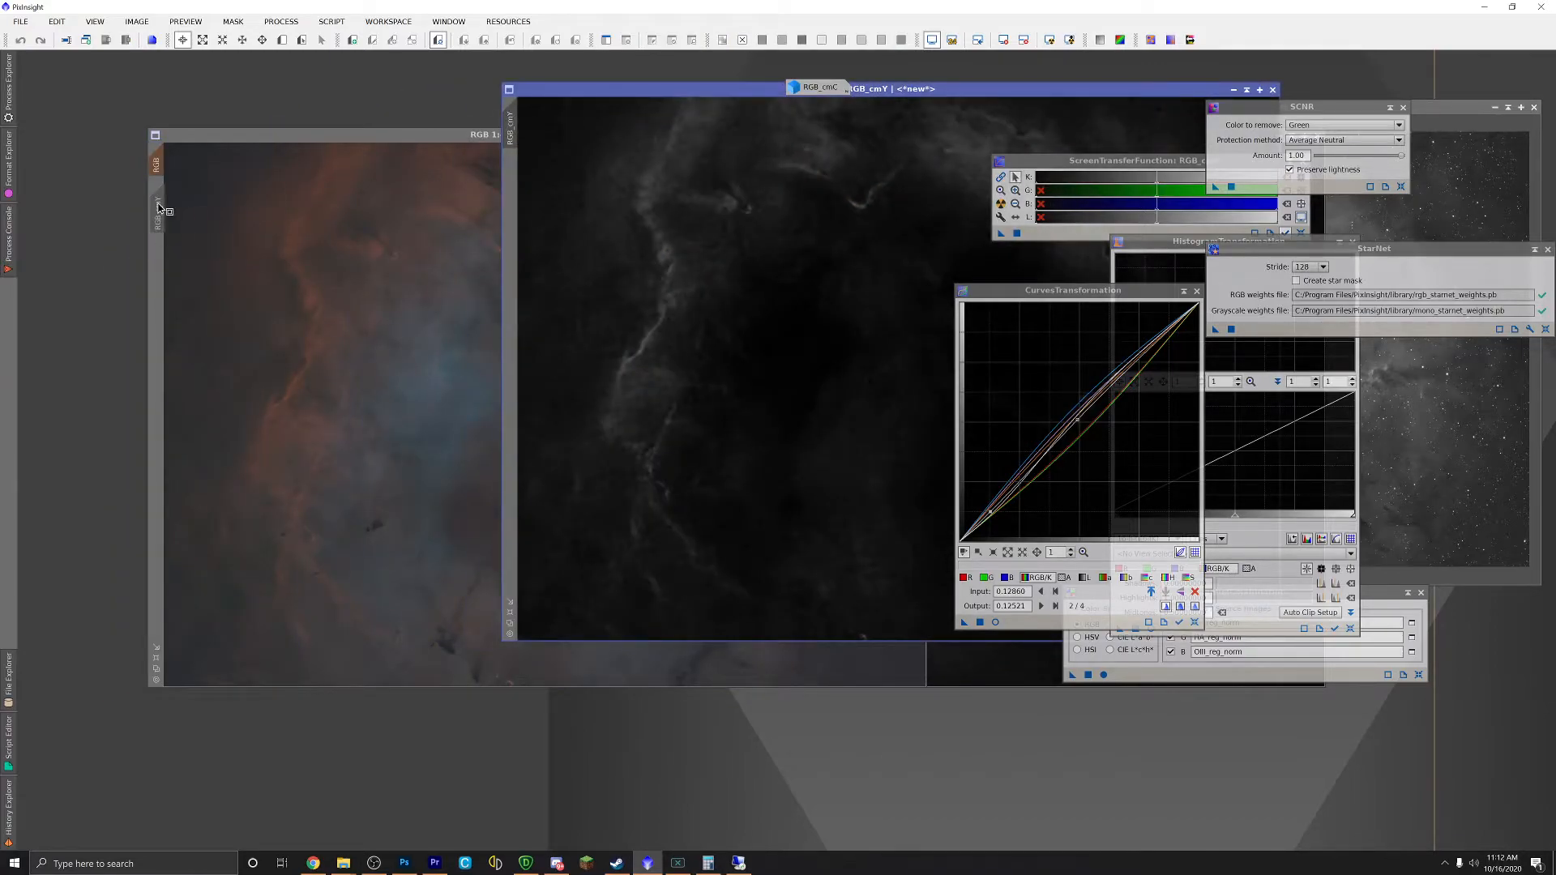
pyautogui.moveTo(1158, 94); pyautogui.dragTo(991, 122)
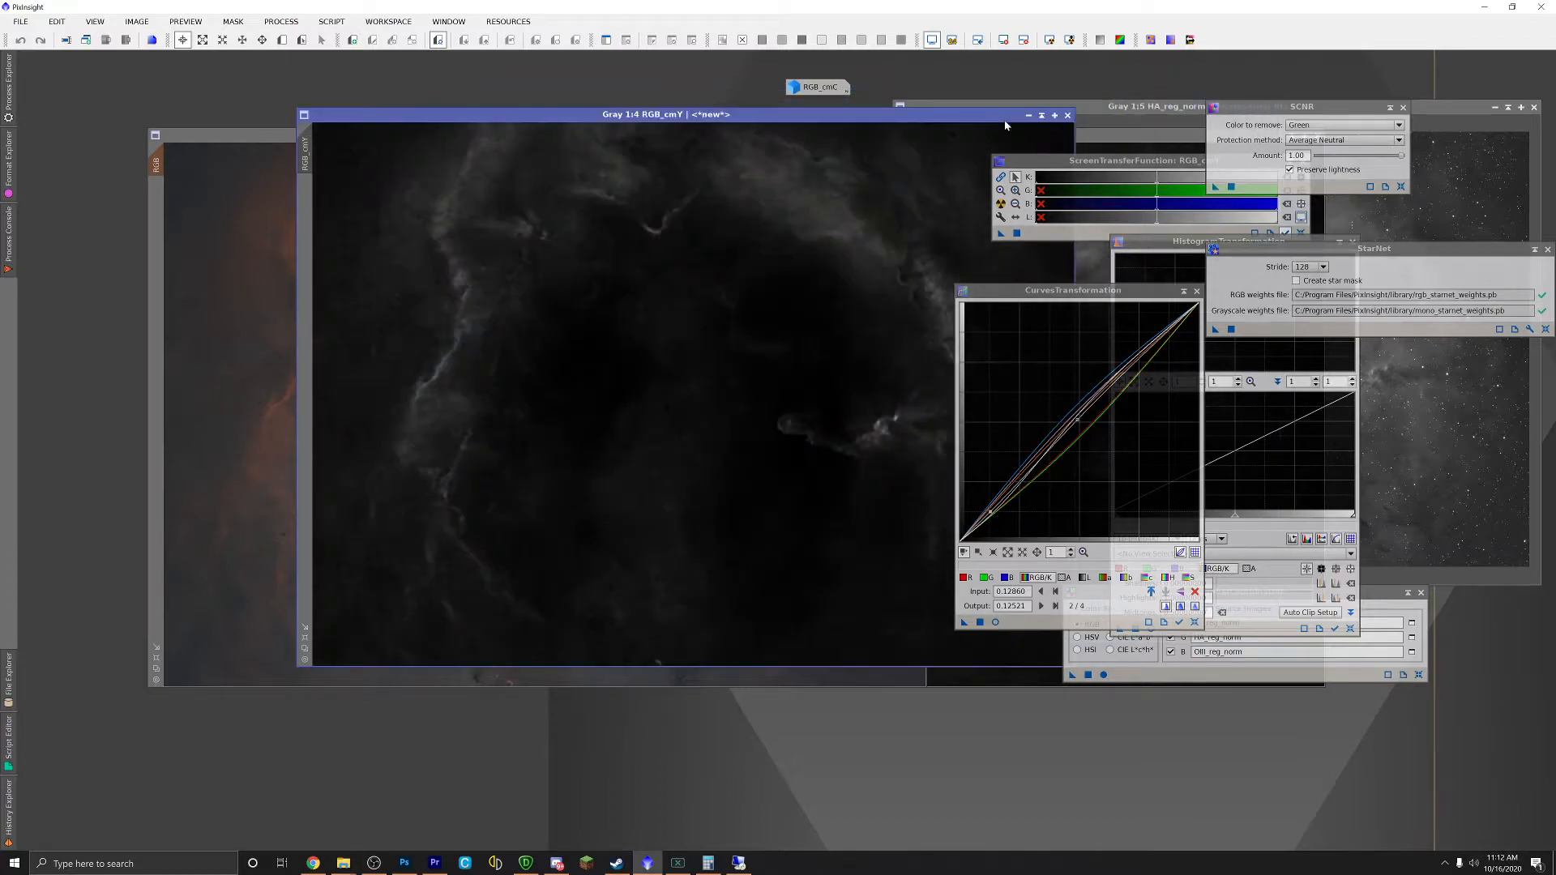
pyautogui.click(1028, 115)
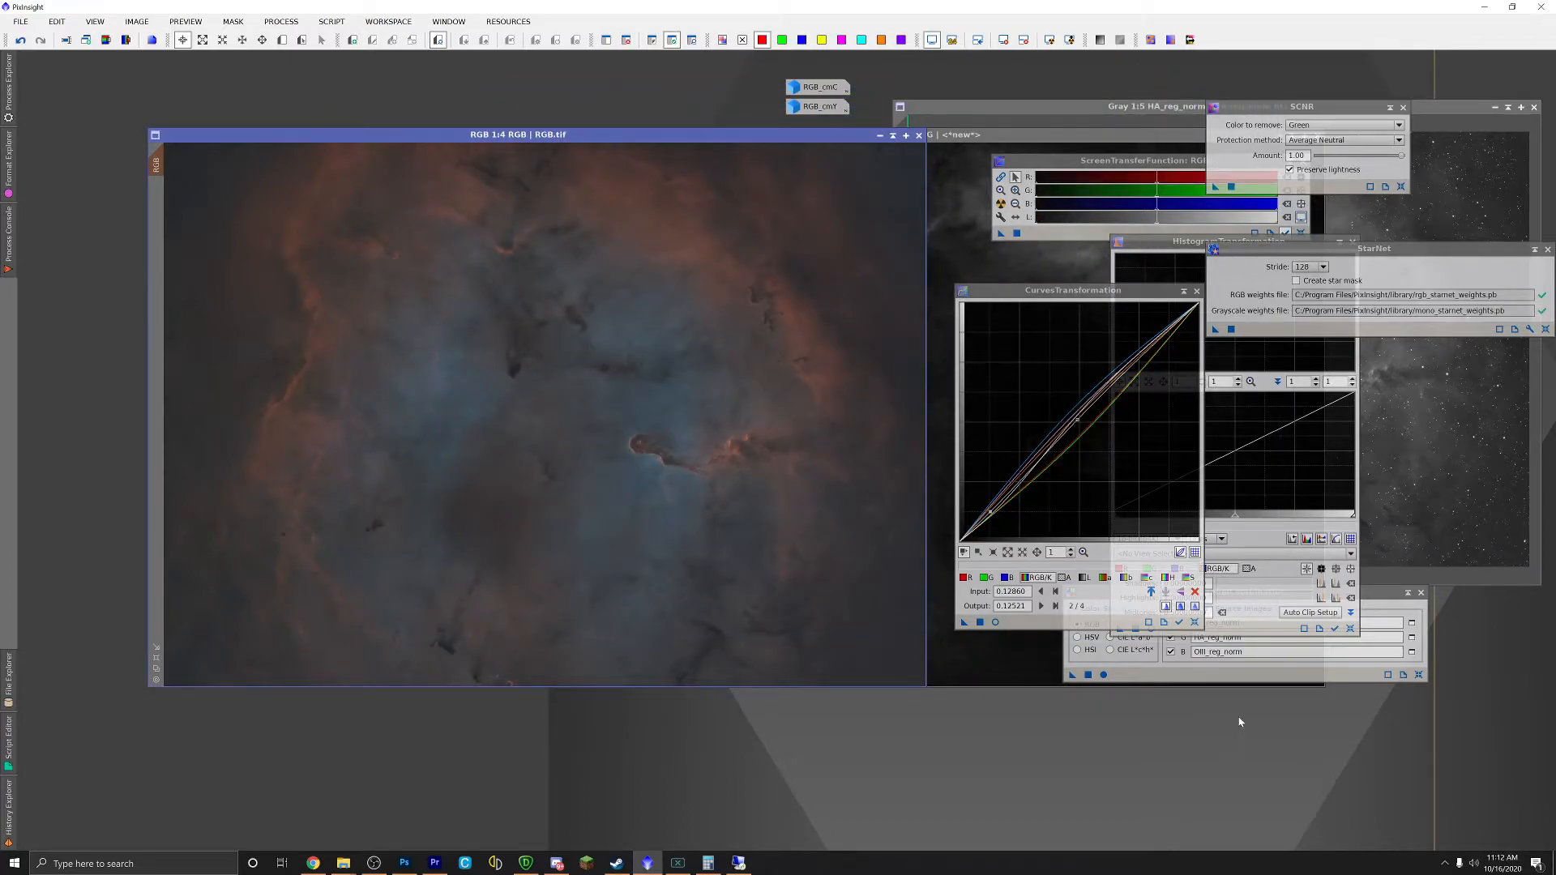
pyautogui.click(1195, 623)
# Step: With a live preview, lower the red midtones slightly and lift the blue and green curves
pyautogui.click(996, 623)
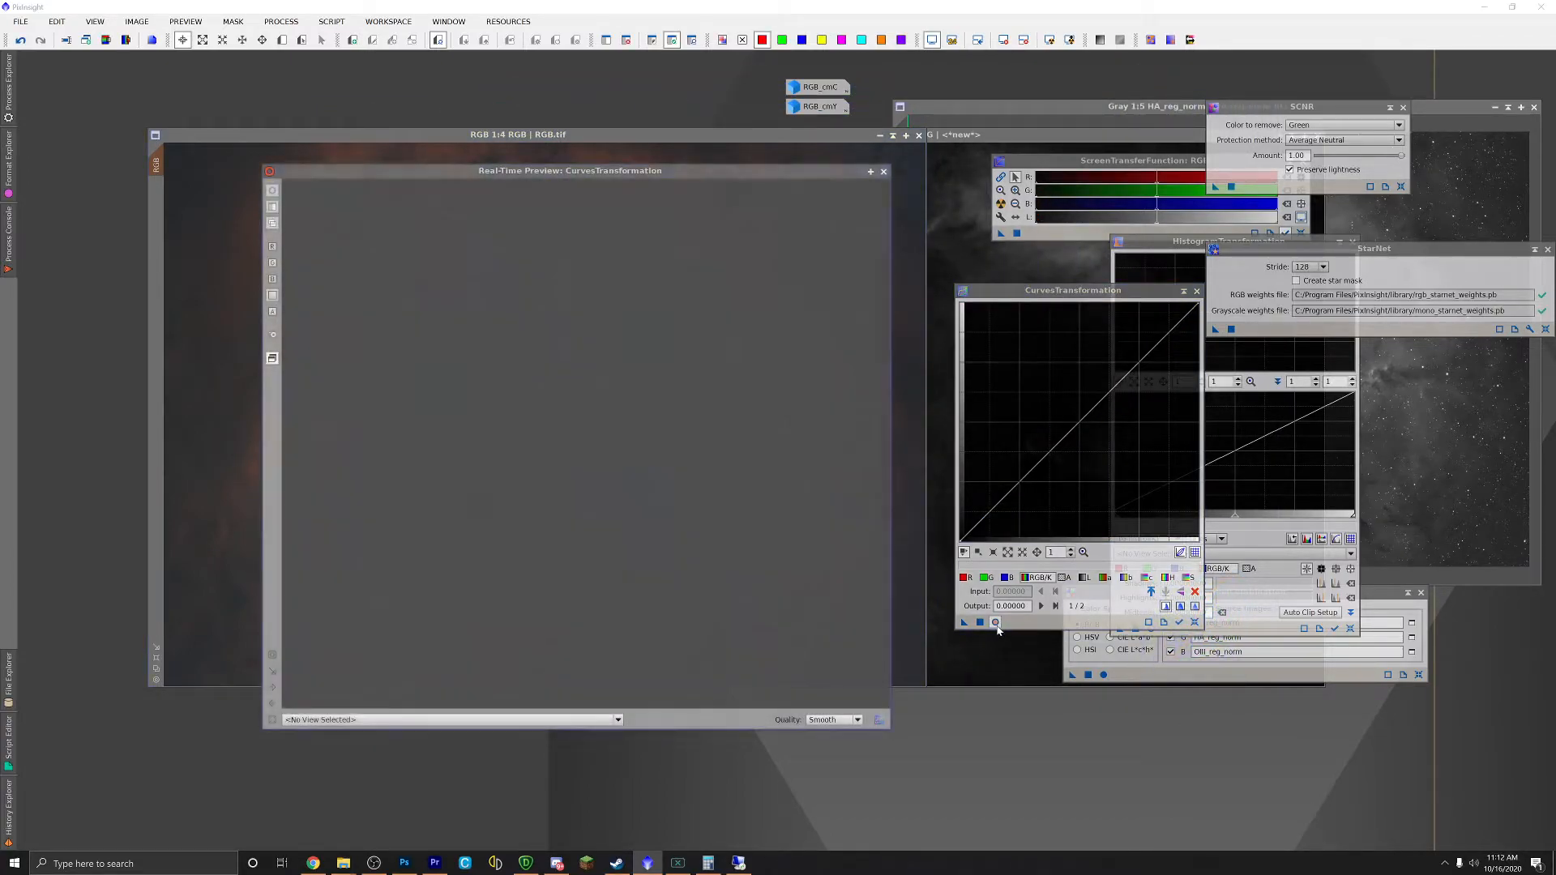
pyautogui.moveTo(745, 174); pyautogui.dragTo(709, 171)
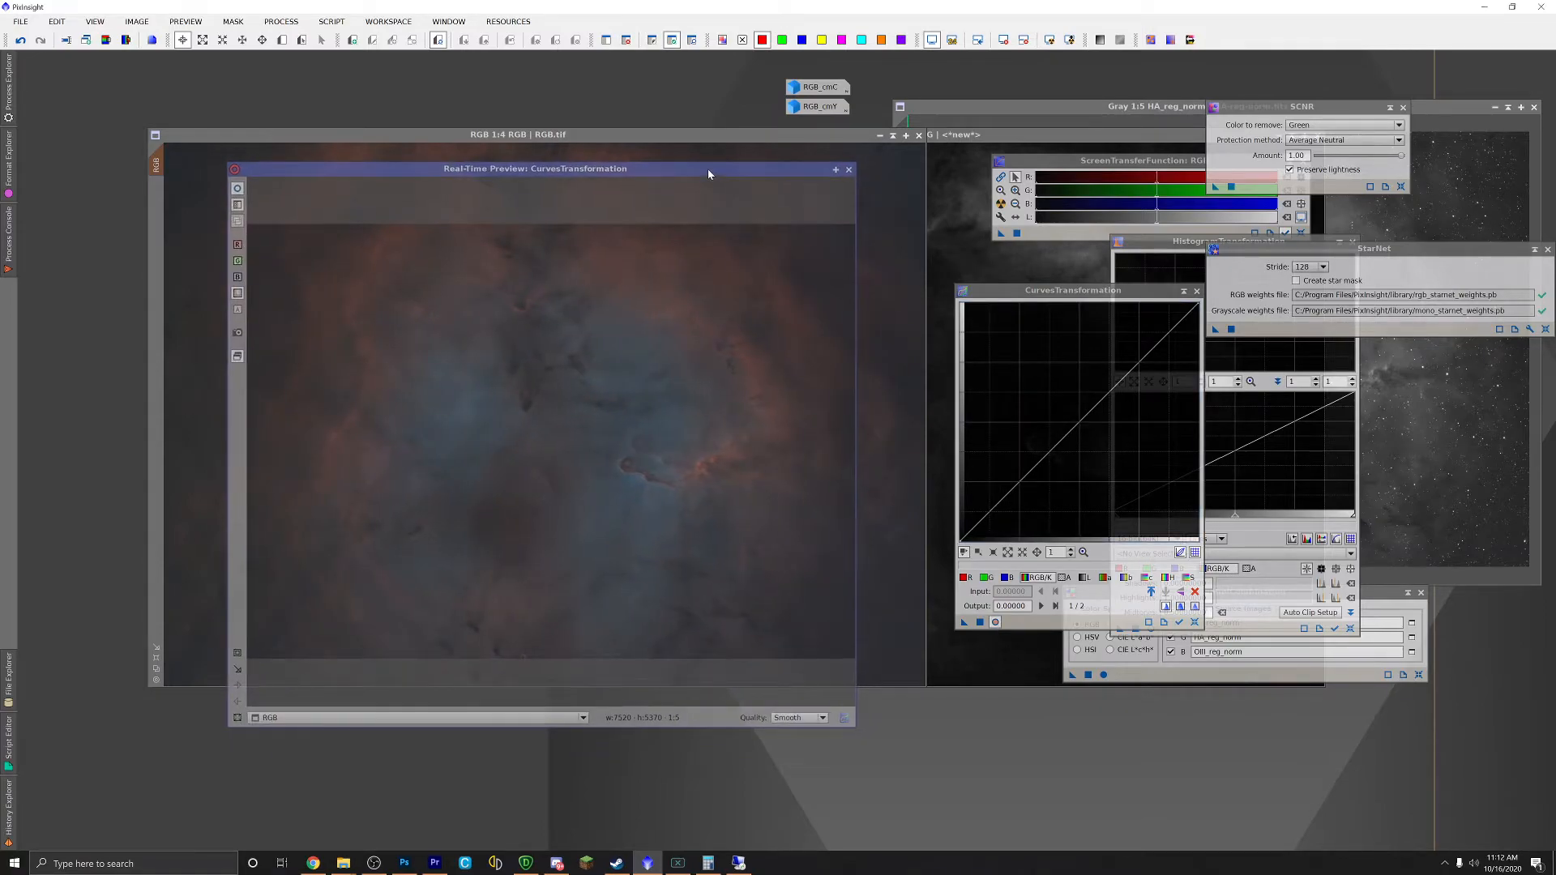
pyautogui.click(964, 578)
pyautogui.moveTo(1081, 421); pyautogui.dragTo(1087, 428)
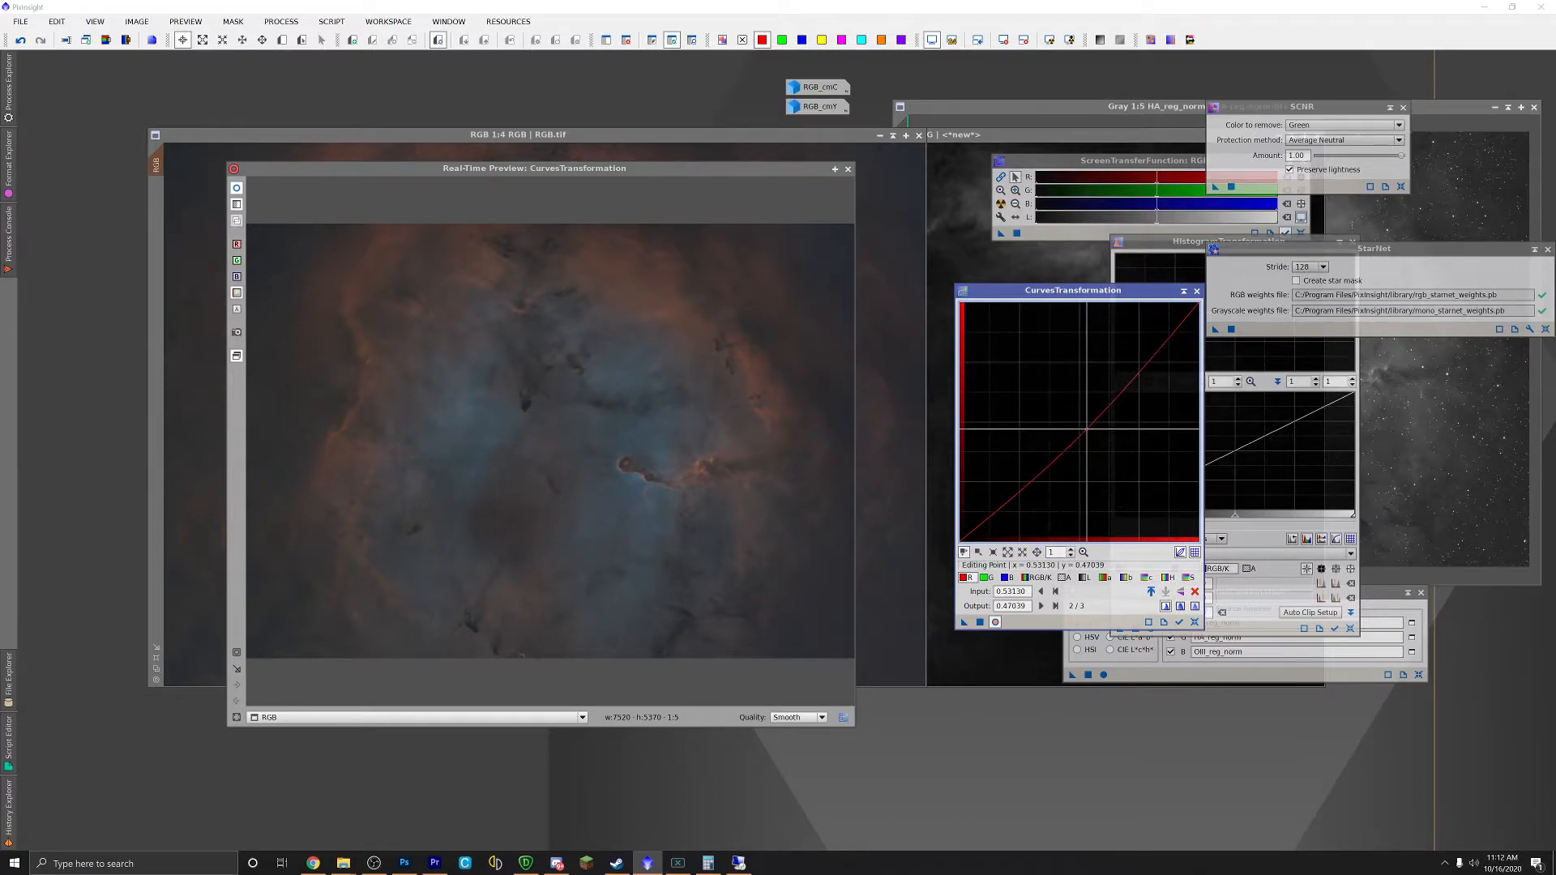
pyautogui.click(1006, 578)
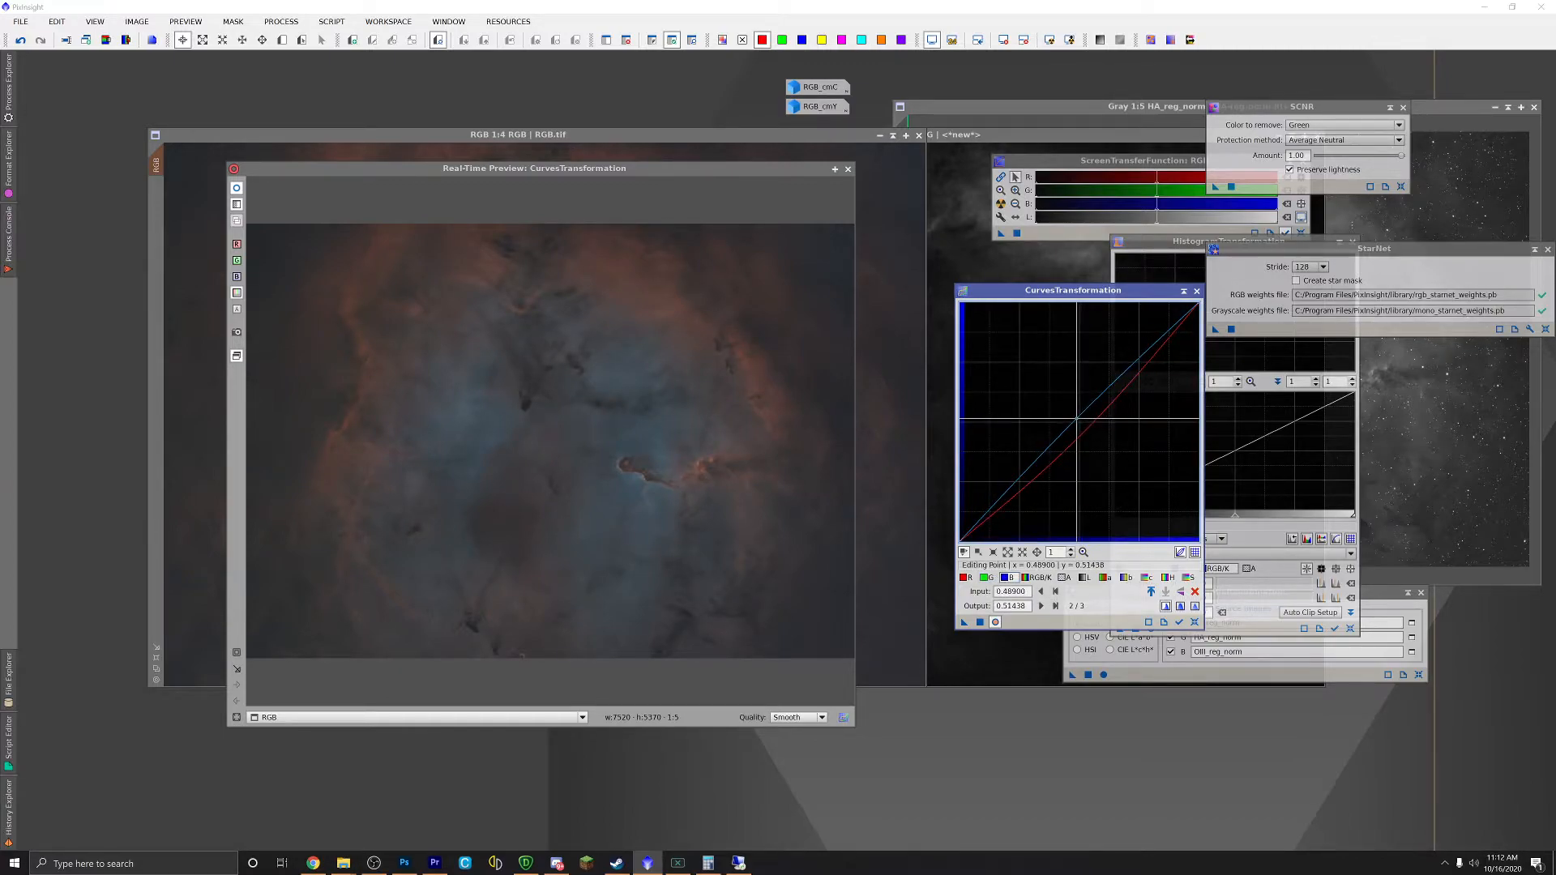
pyautogui.moveTo(1076, 419); pyautogui.dragTo(1072, 414)
pyautogui.click(986, 578)
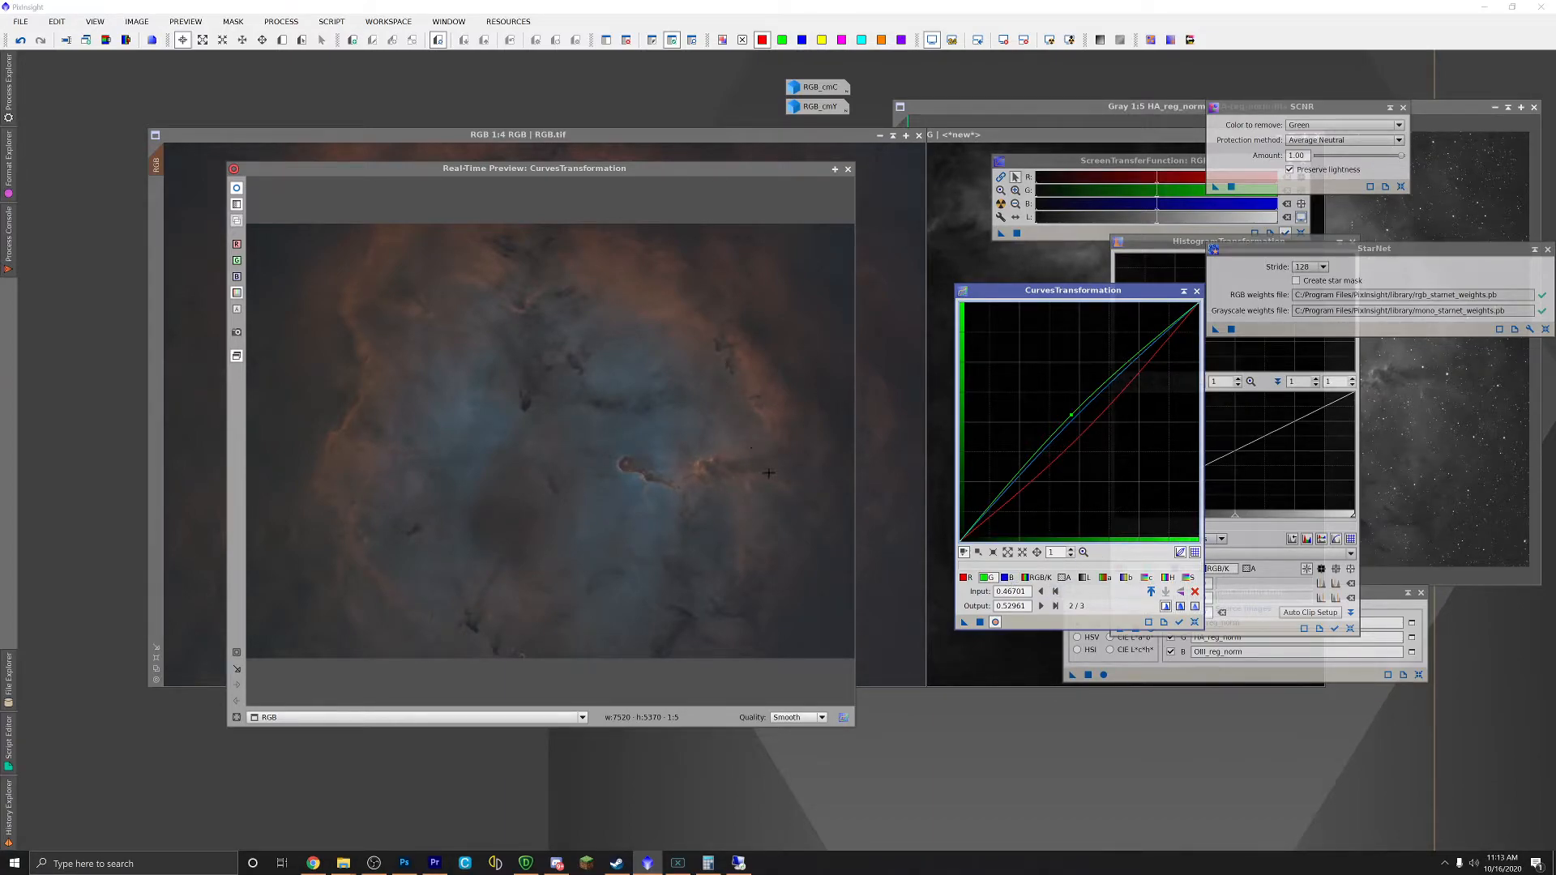
pyautogui.click(1086, 578)
# Step: Add midtone and shadow points to the RGB/K curve, gently lifting the midtones
pyautogui.click(1074, 419)
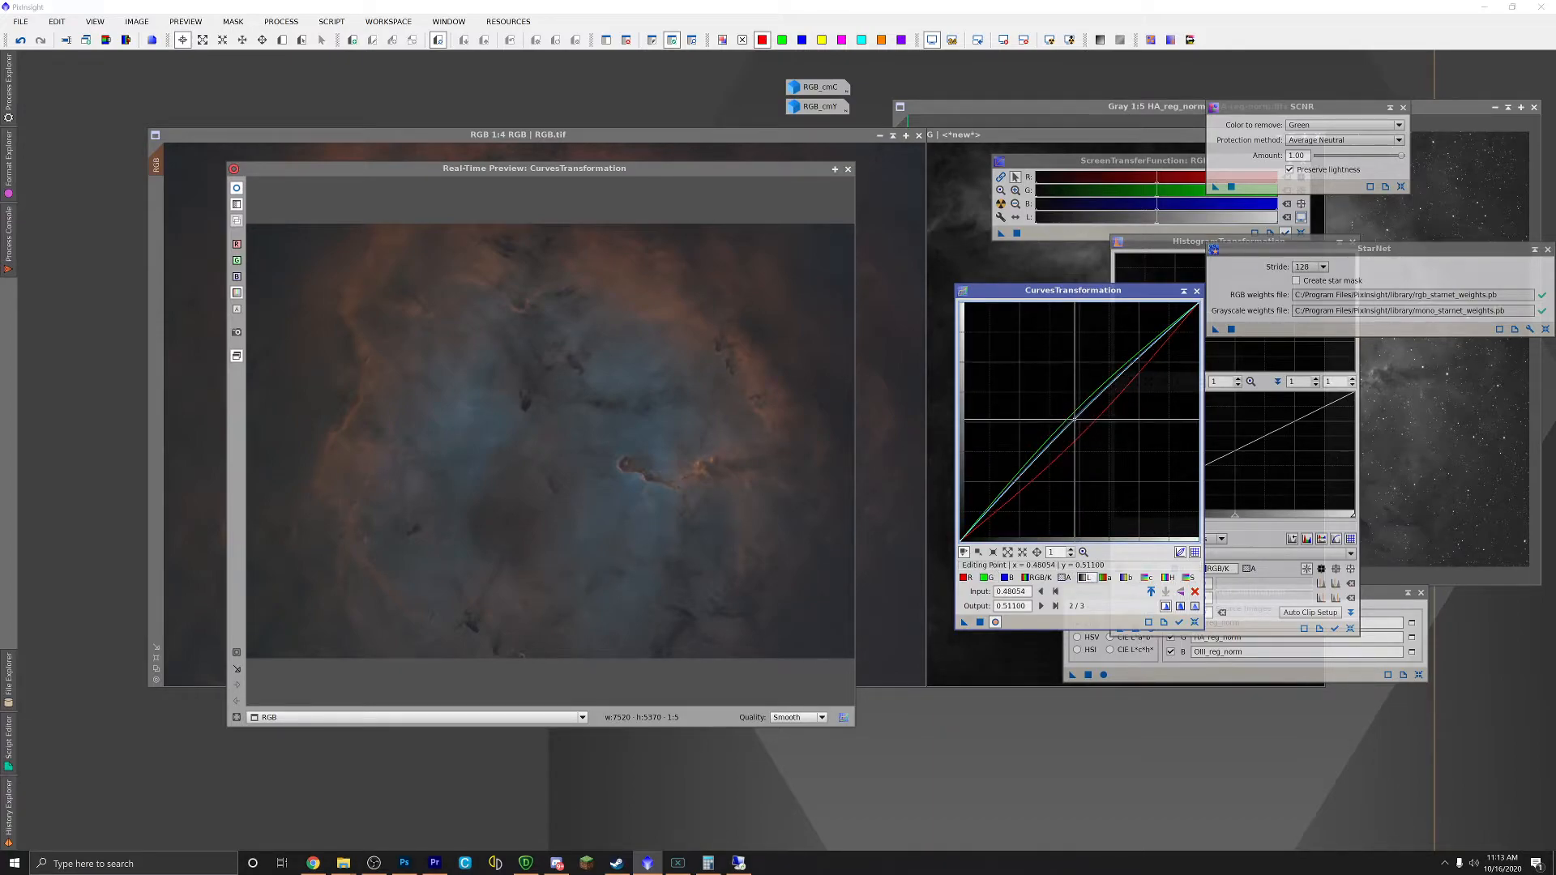
pyautogui.moveTo(1074, 419)
pyautogui.mouseDown()
pyautogui.moveTo(1032, 384)
pyautogui.moveTo(1071, 413)
pyautogui.mouseUp()
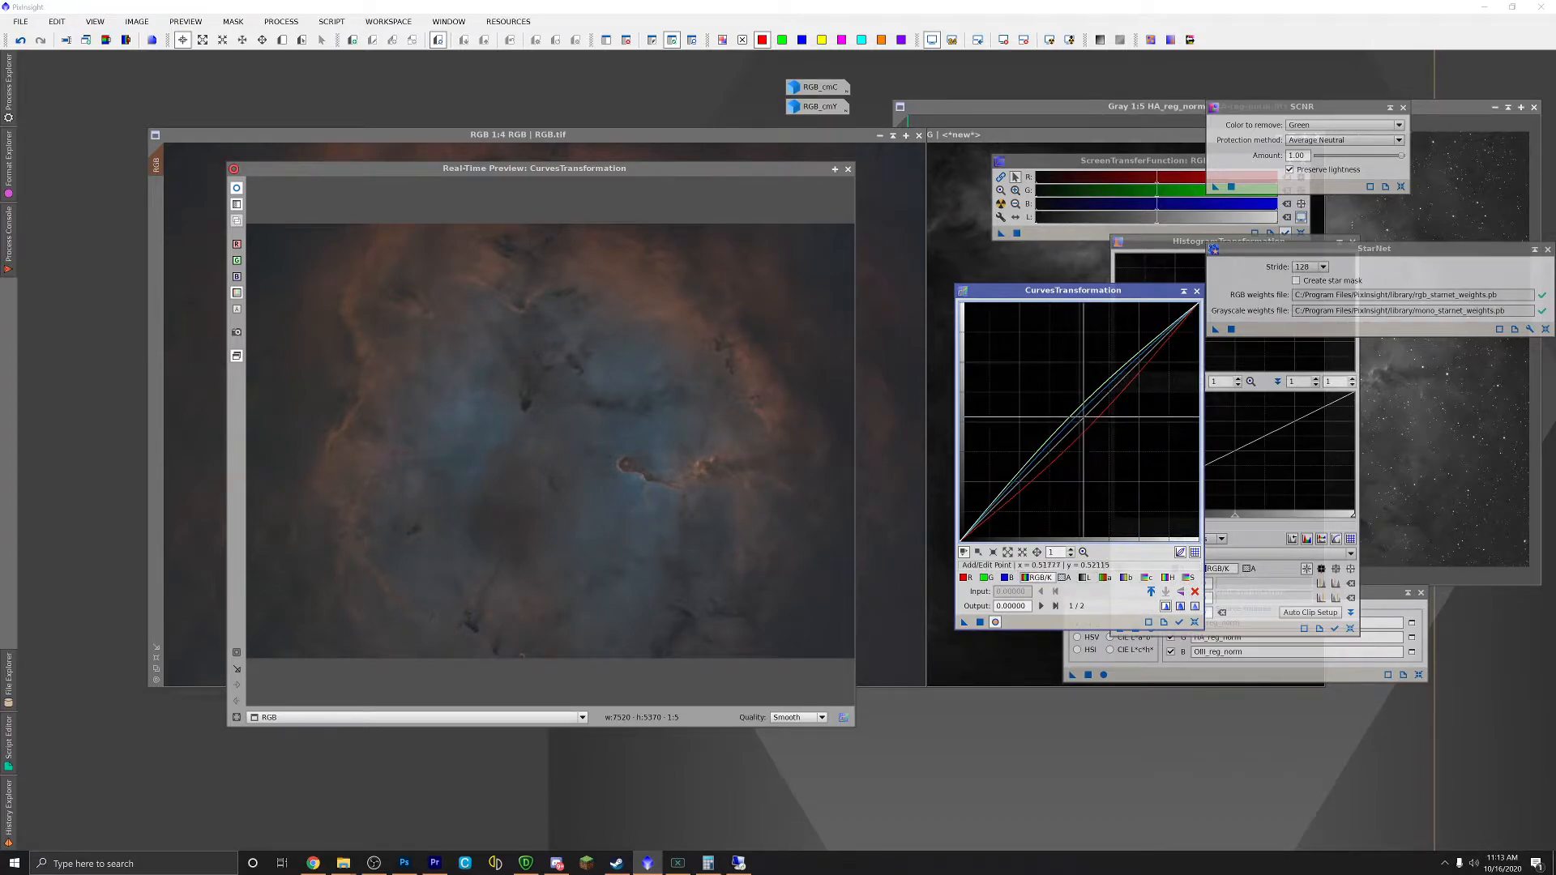
pyautogui.moveTo(1081, 422); pyautogui.dragTo(1074, 414)
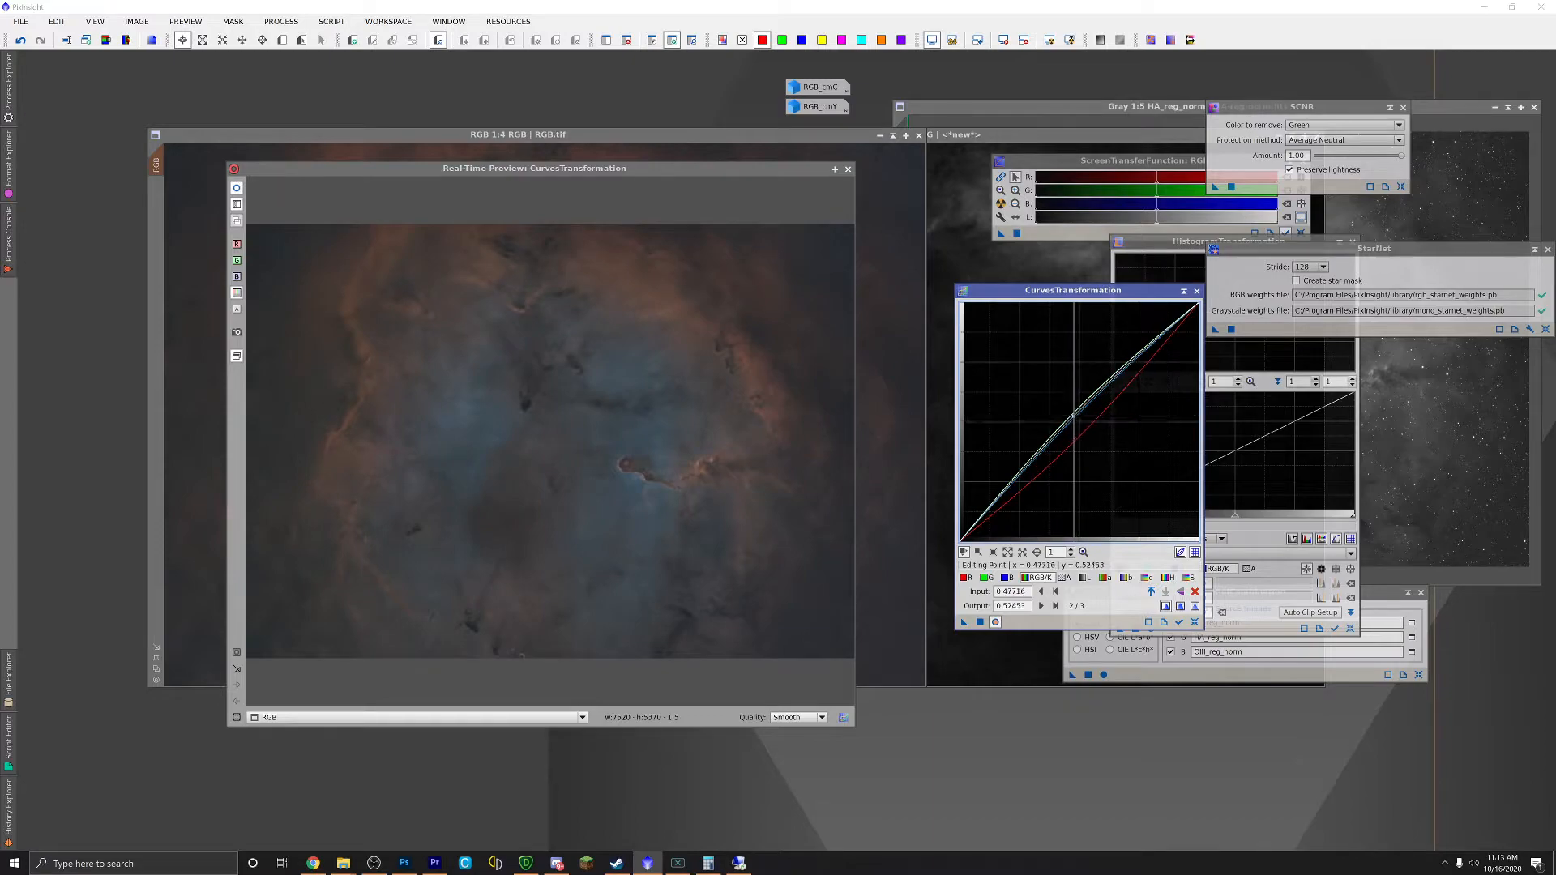
pyautogui.click(990, 515)
pyautogui.moveTo(990, 516); pyautogui.dragTo(993, 514)
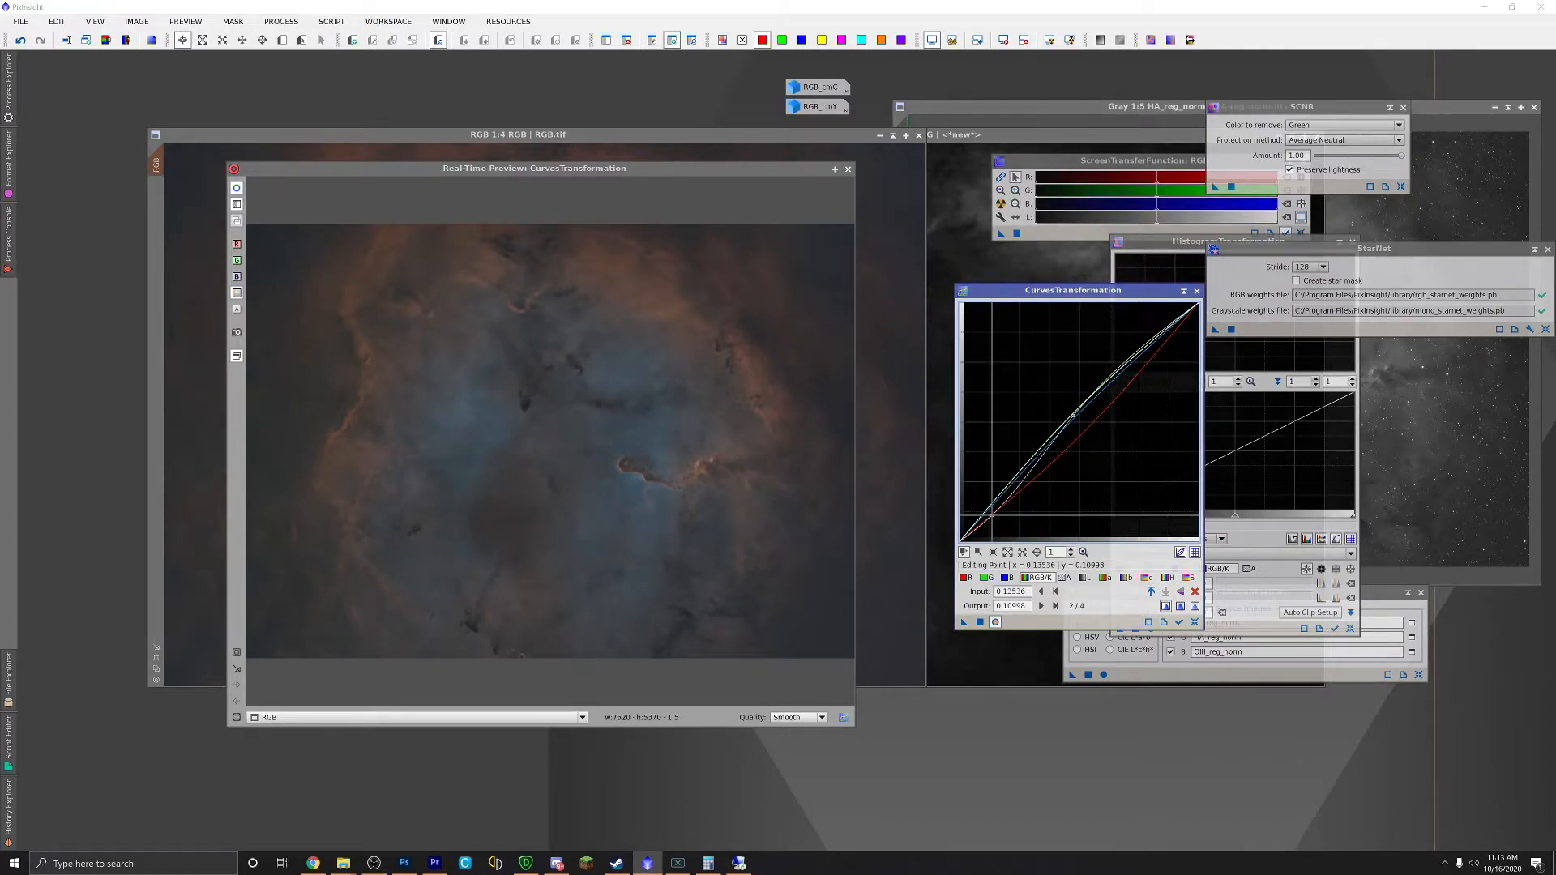
# Step: Pull a point on the chroma curve down and right, then close the Real-Time Preview
pyautogui.click(1187, 578)
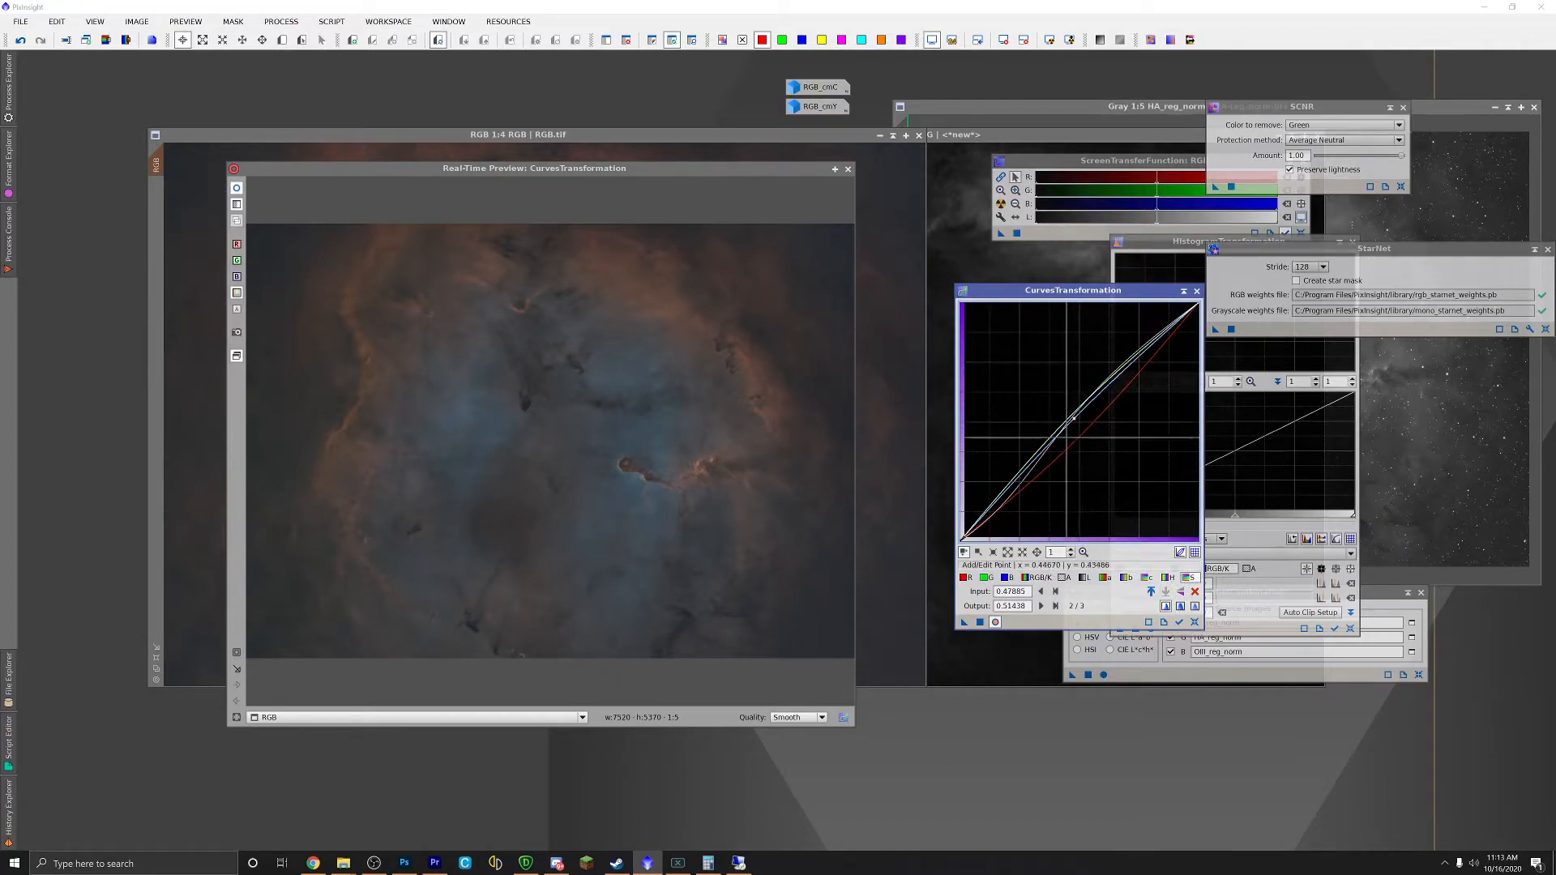
pyautogui.click(1147, 577)
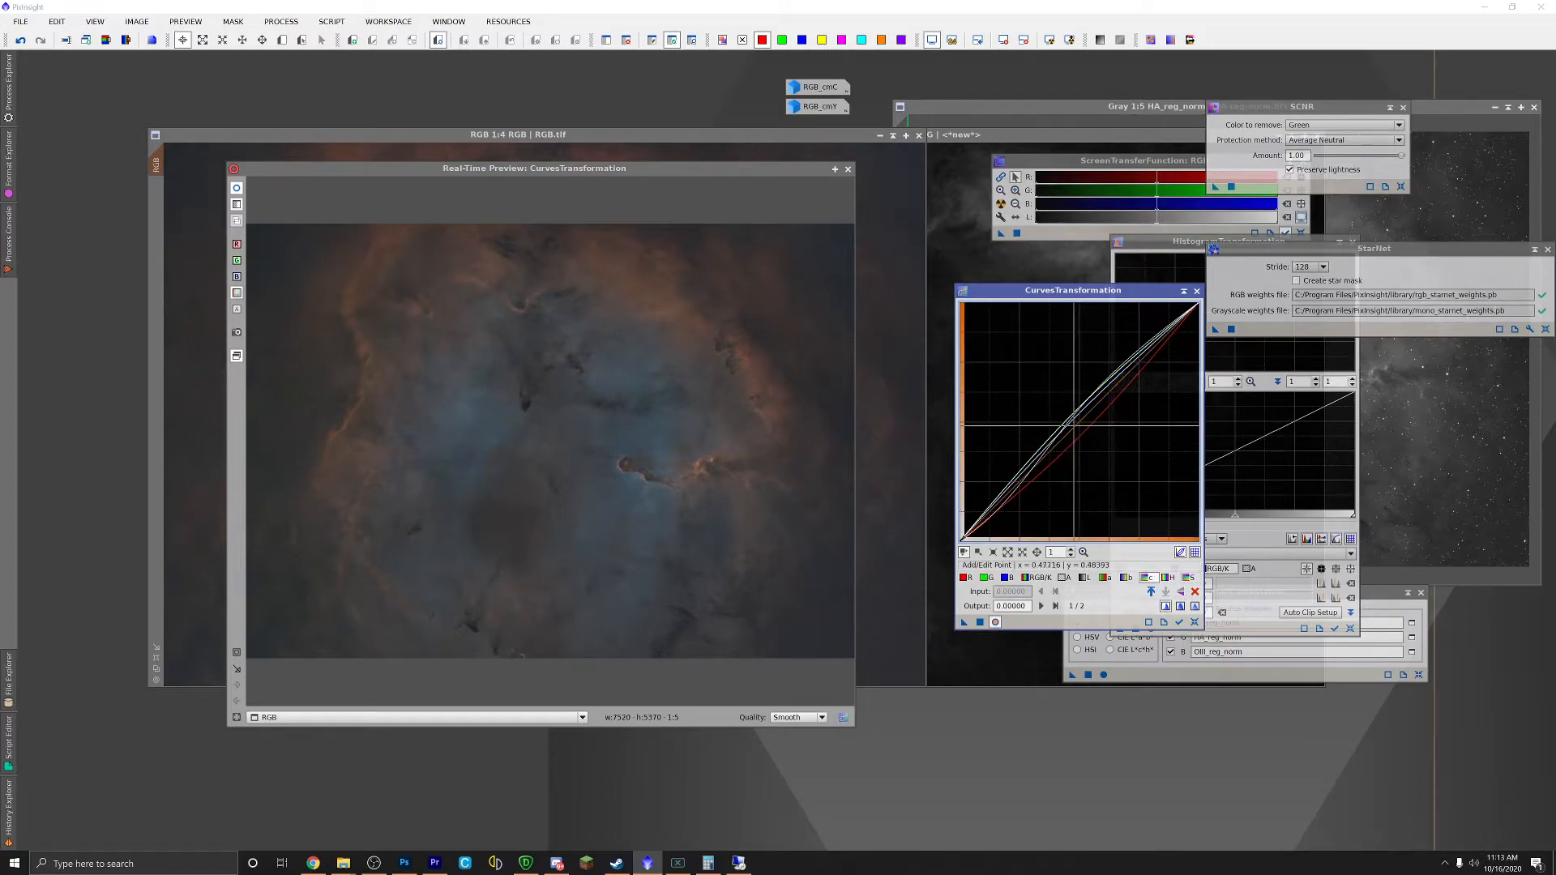
pyautogui.click(1064, 409)
pyautogui.moveTo(1064, 409)
pyautogui.mouseDown()
pyautogui.moveTo(1056, 433)
pyautogui.moveTo(1098, 433)
pyautogui.moveTo(1080, 423)
pyautogui.mouseUp()
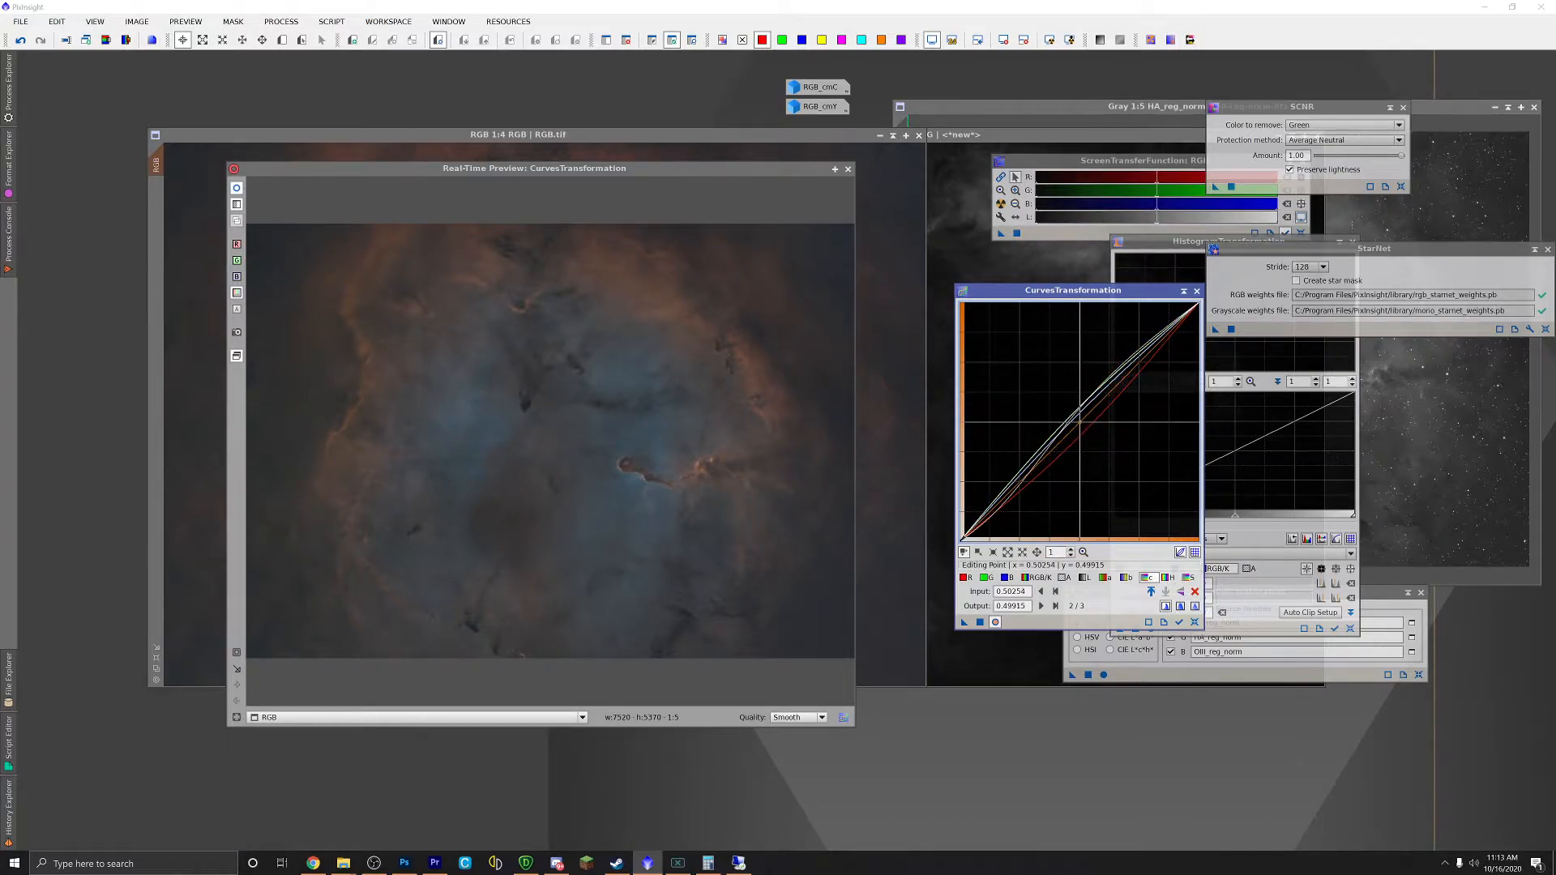
pyautogui.click(848, 169)
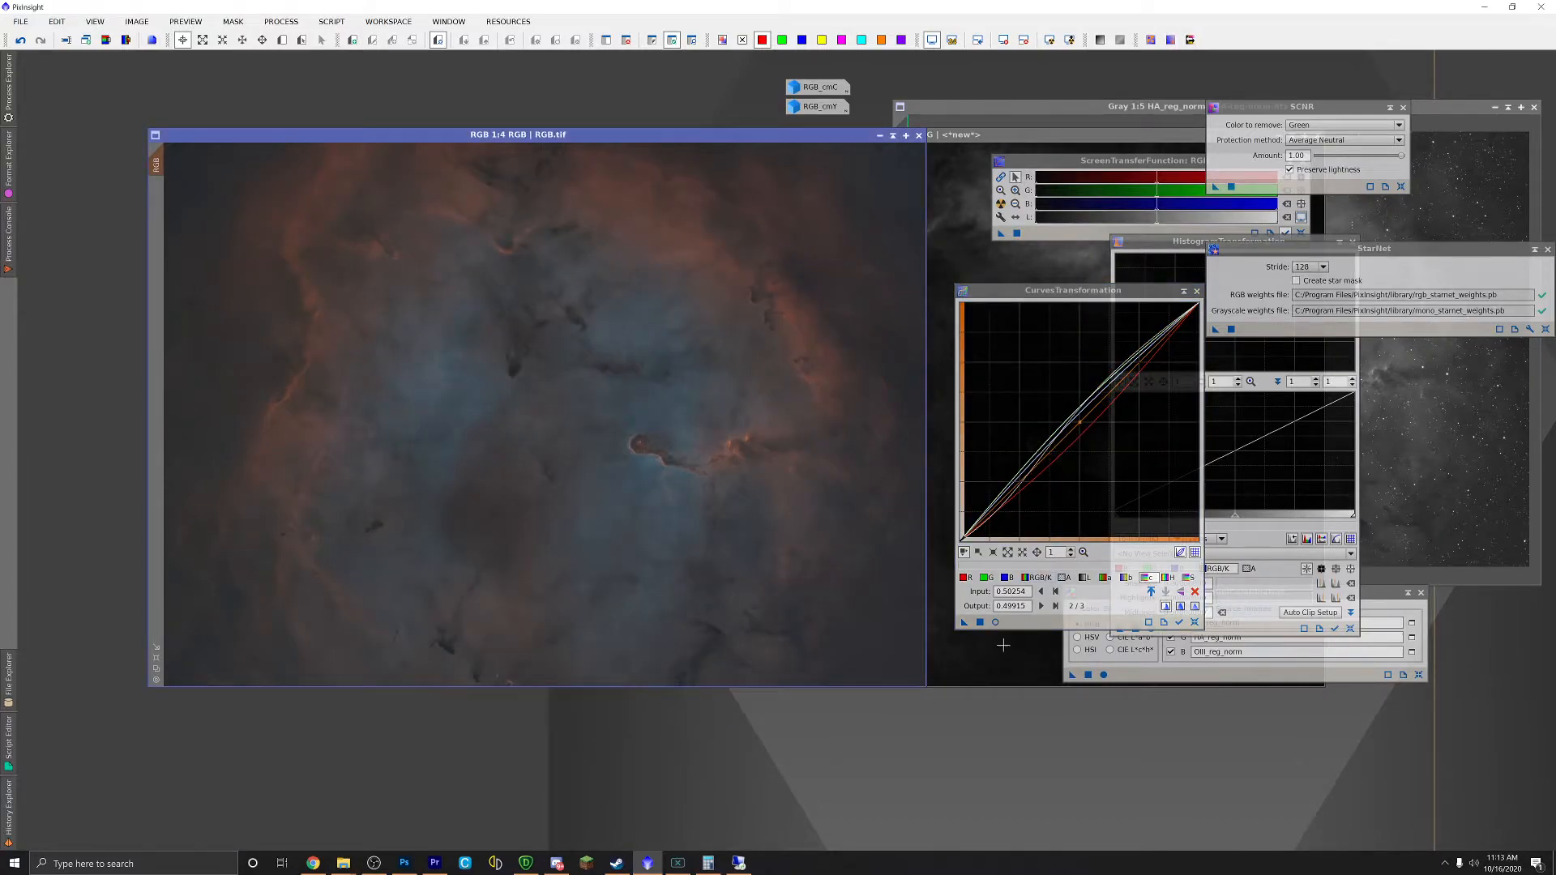
# Step: Apply the CurvesTransformation to RGB.tif and compare before and after with undo
pyautogui.moveTo(964, 621); pyautogui.dragTo(629, 459)
pyautogui.hotkey('ctrl', 'z')
pyautogui.scroll(-1, 607, 374)
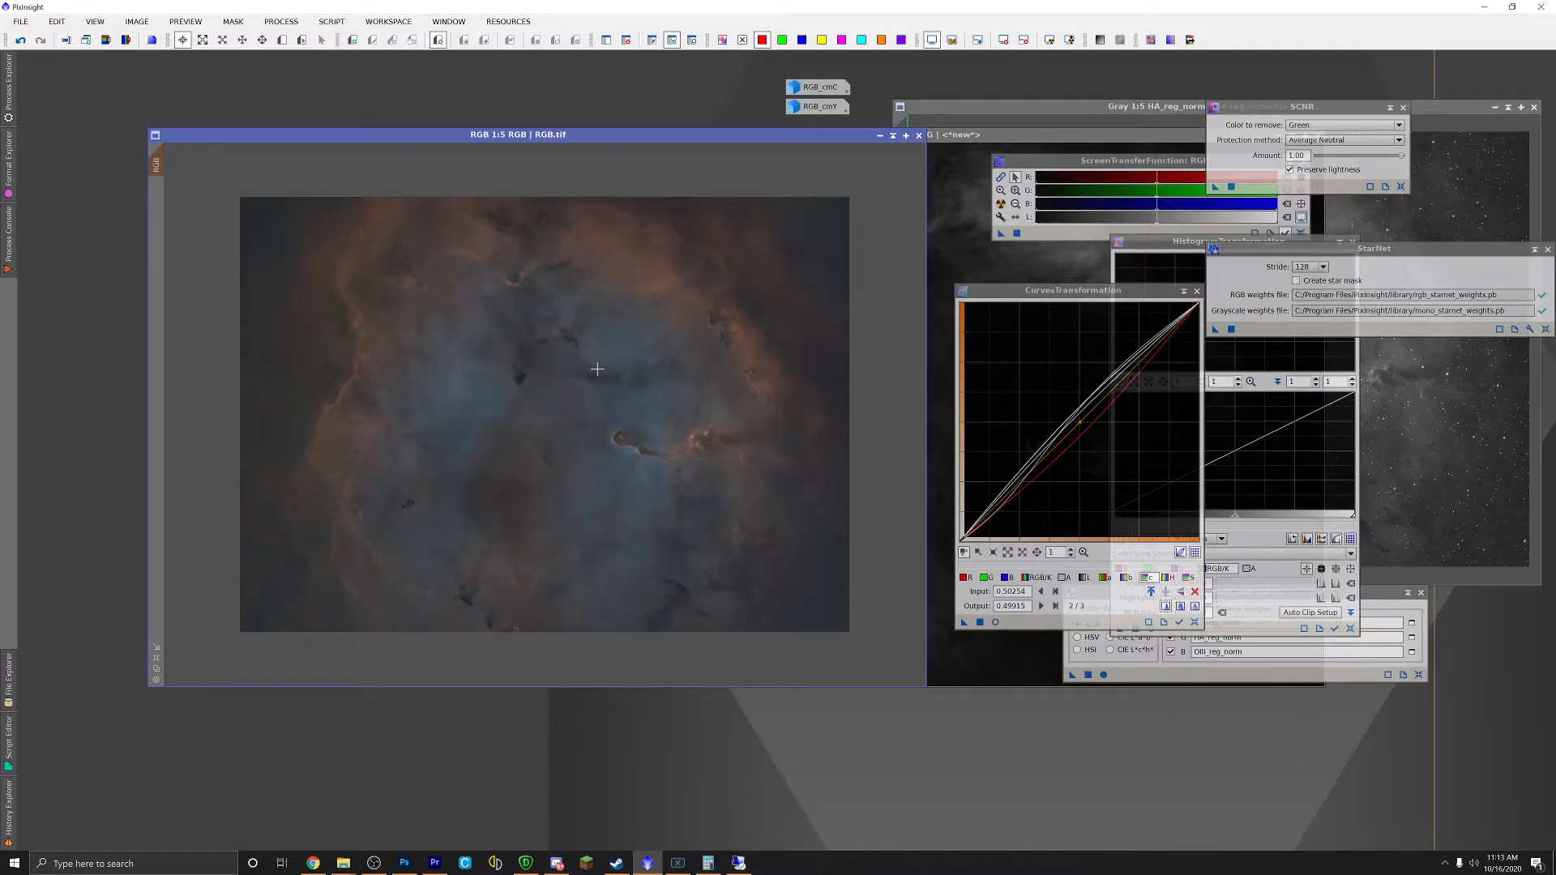
pyautogui.scroll(1, 597, 369)
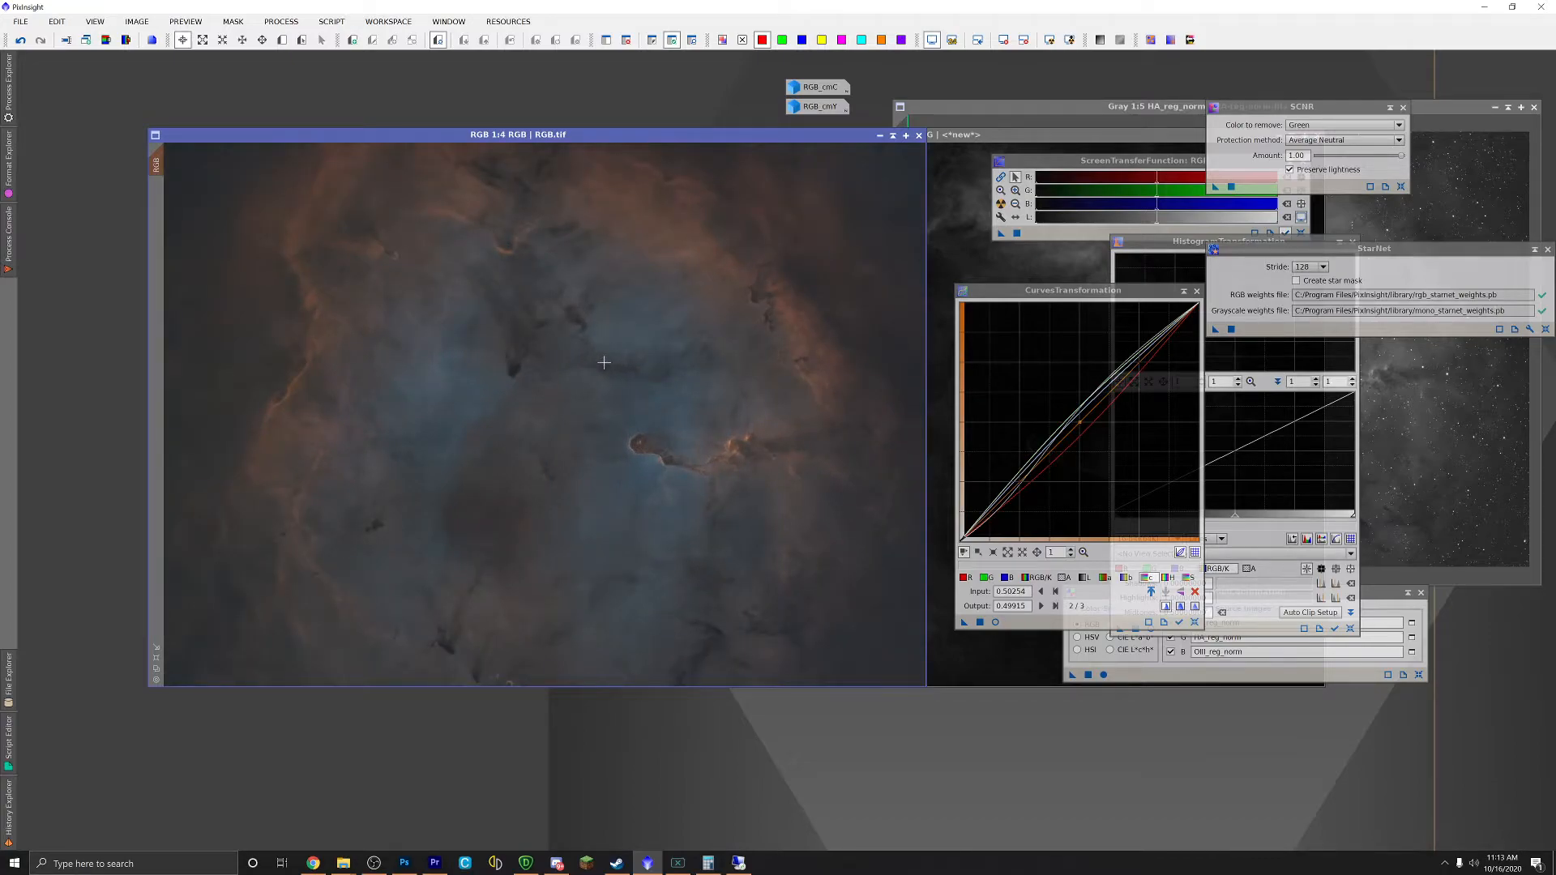
# Step: Browse the PROCESS > All Processes list and dismiss it without choosing a process
pyautogui.click(281, 21)
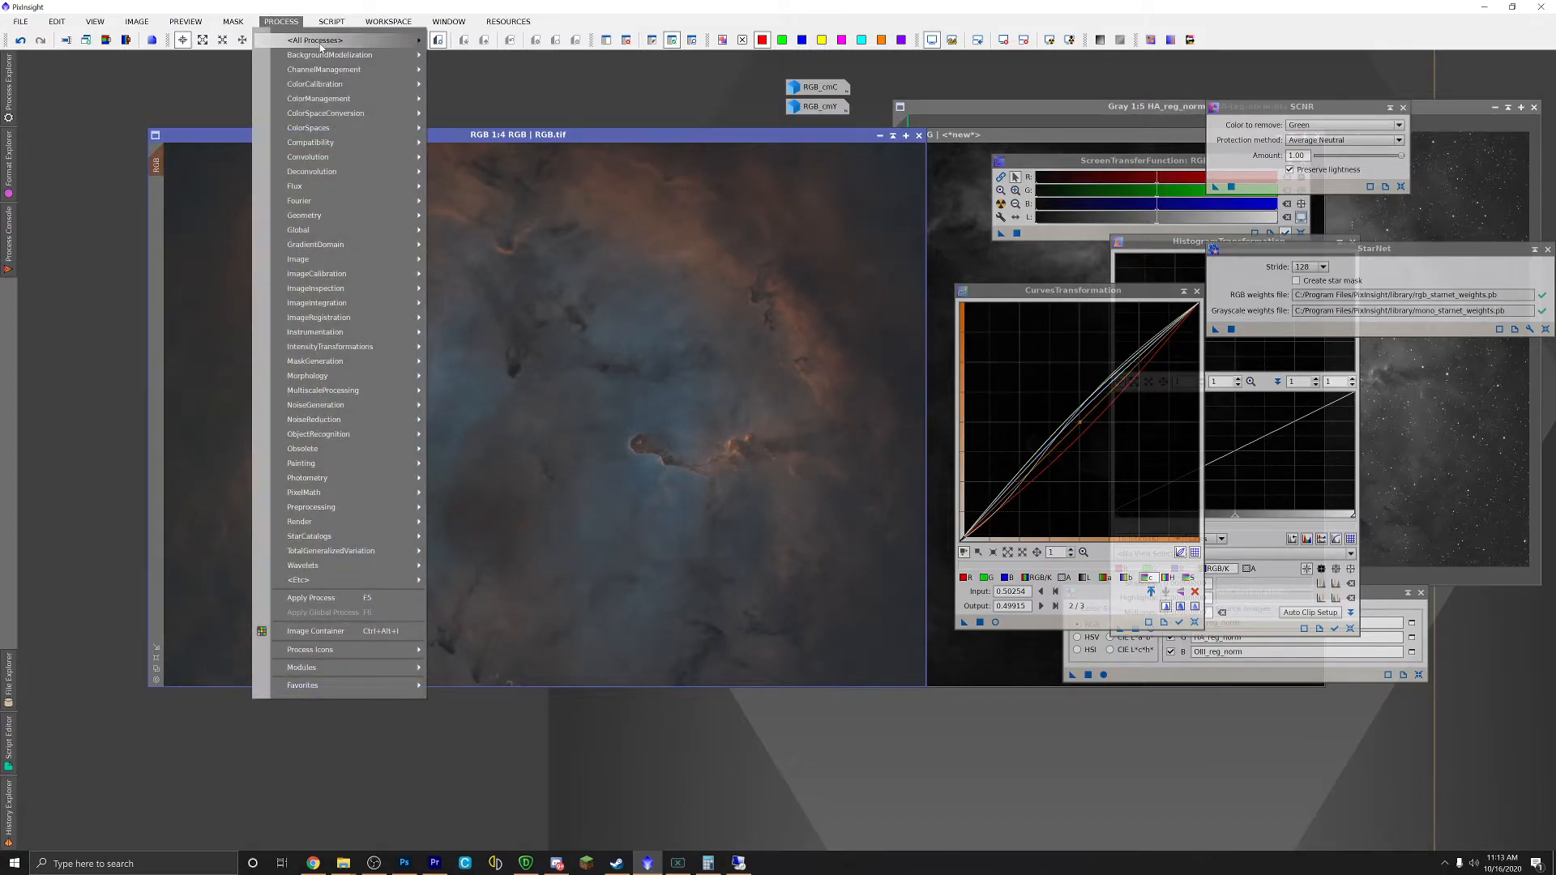
pyautogui.moveTo(321, 47)
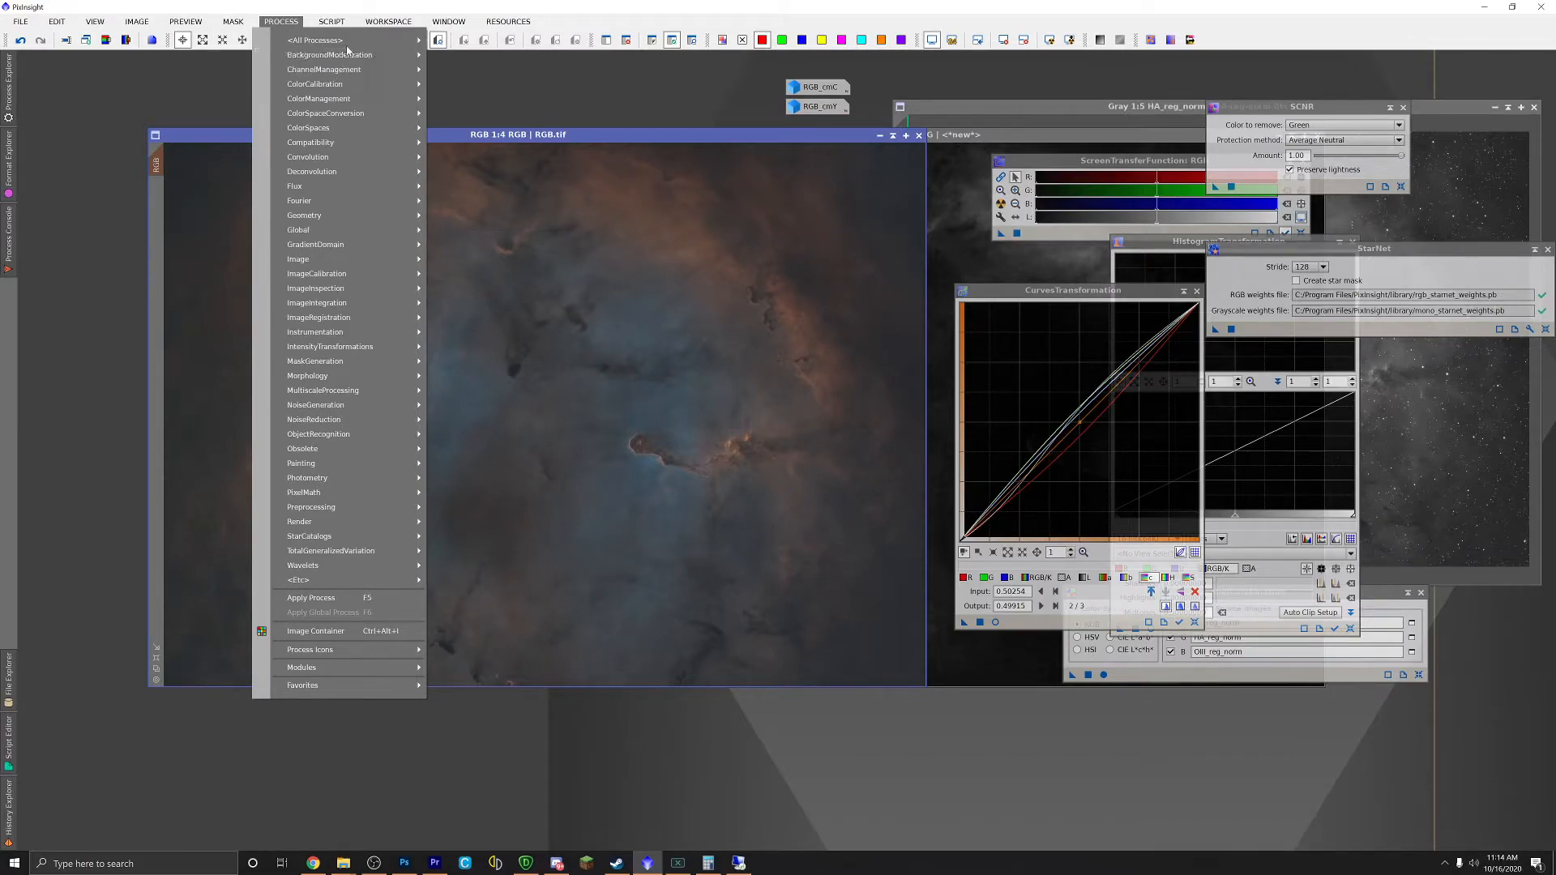
pyautogui.moveTo(386, 37)
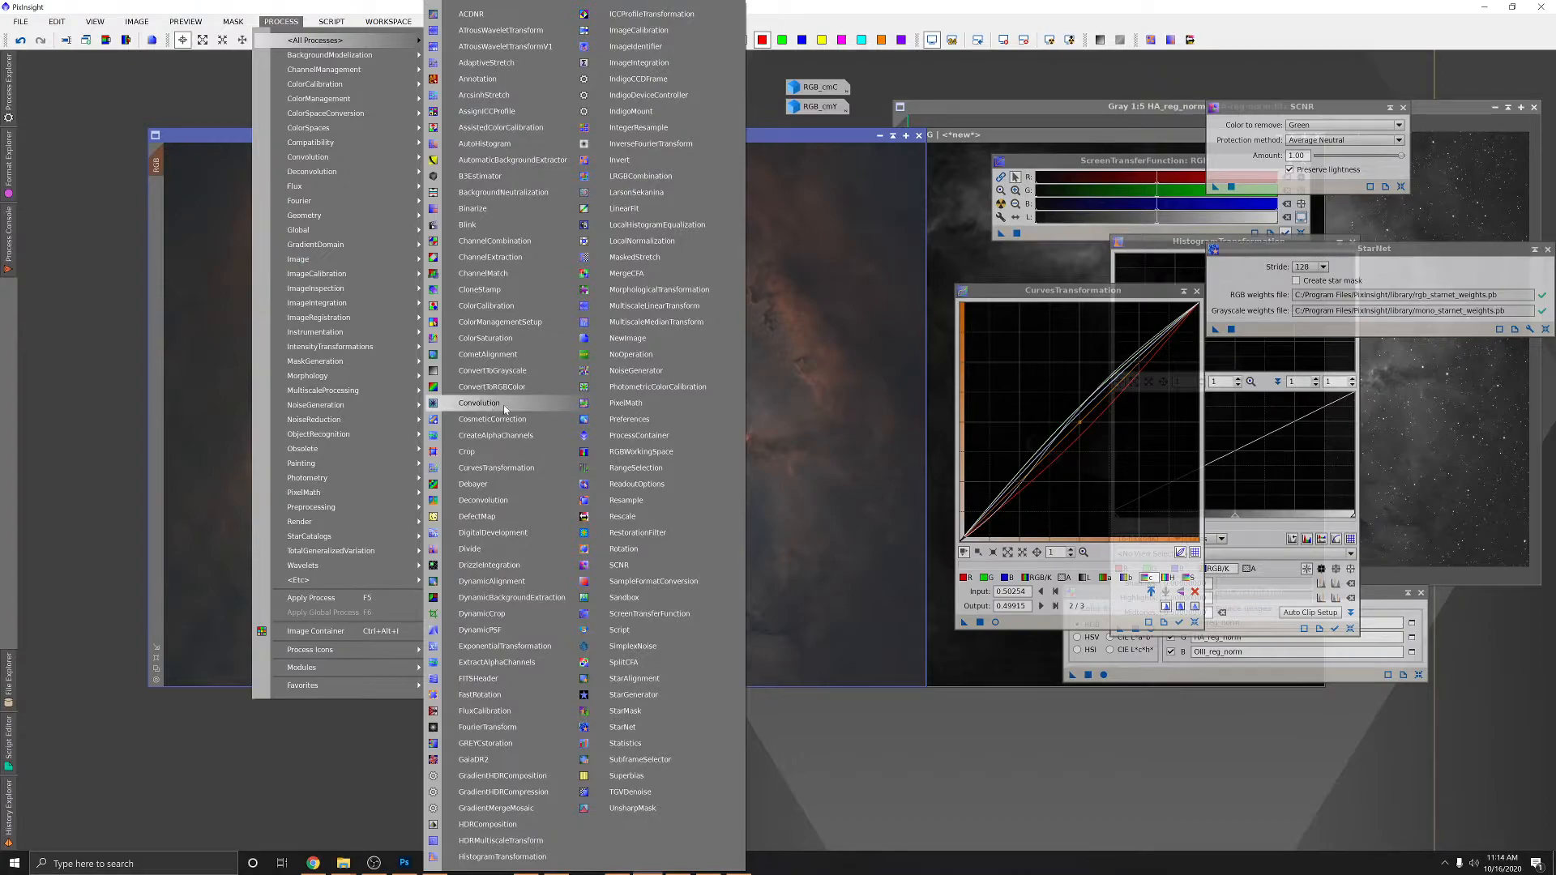
pyautogui.click(782, 138)
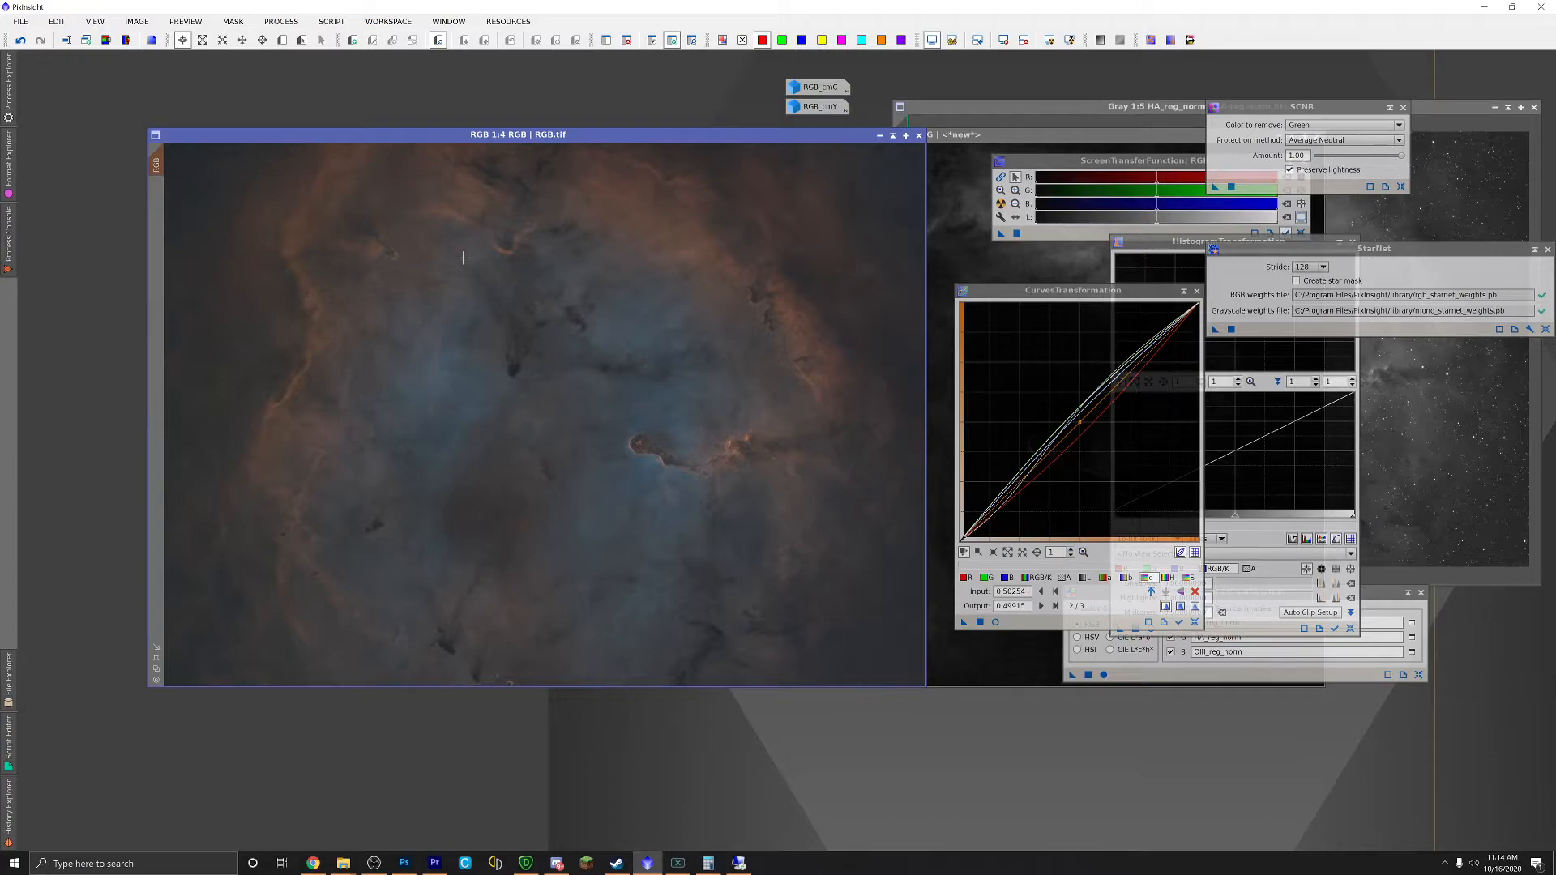
# Step: Set up Convolution with StdDev 7.00 and apply it to the RGB image
pyautogui.click(281, 21)
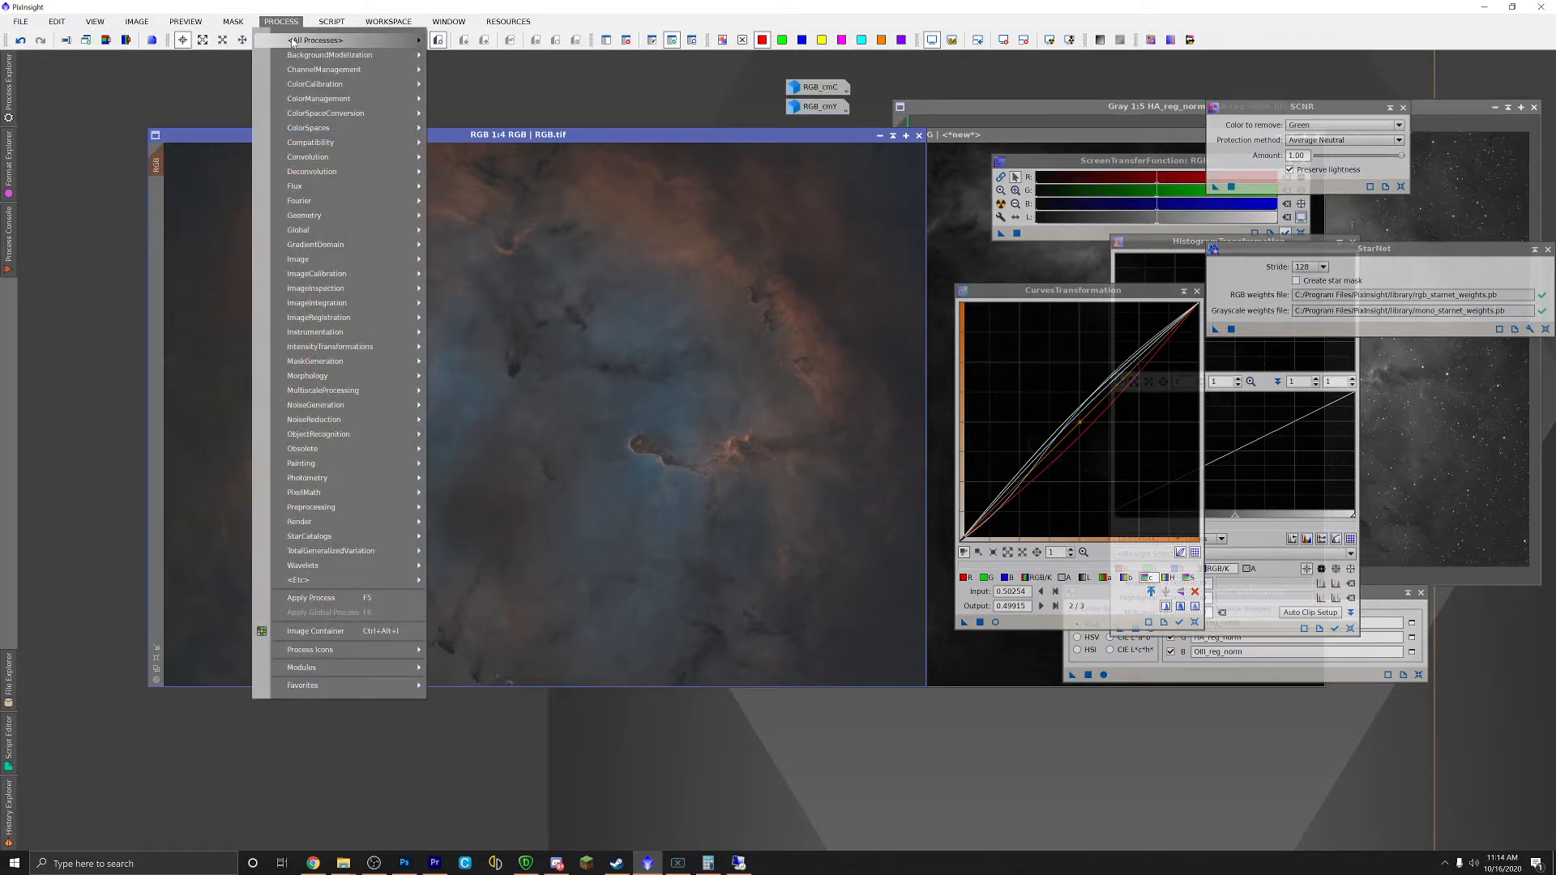
pyautogui.click(479, 403)
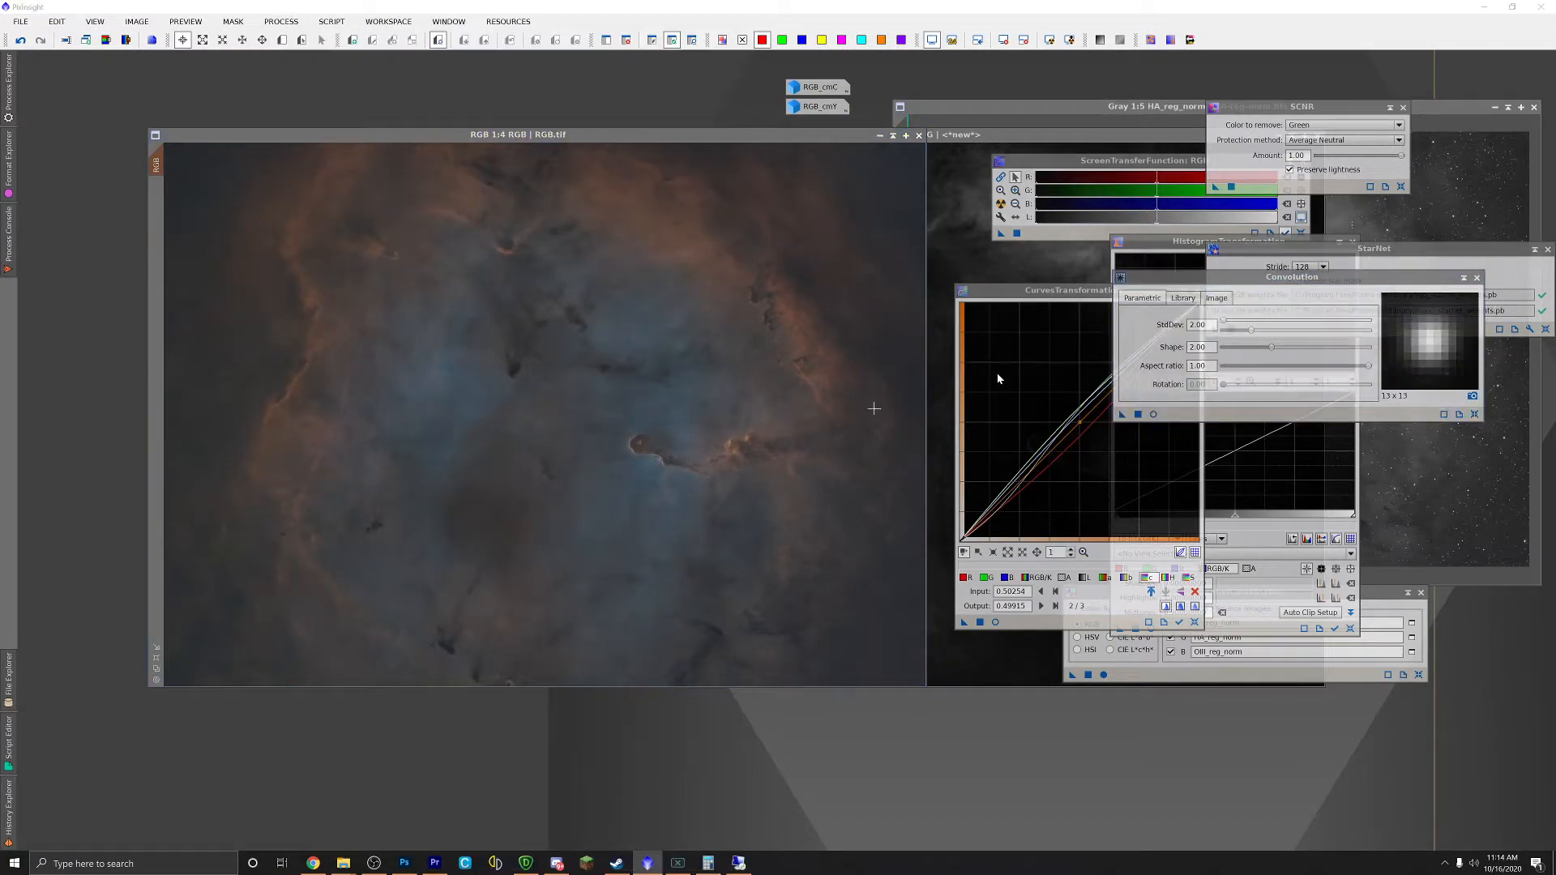
pyautogui.moveTo(1249, 278); pyautogui.dragTo(613, 346)
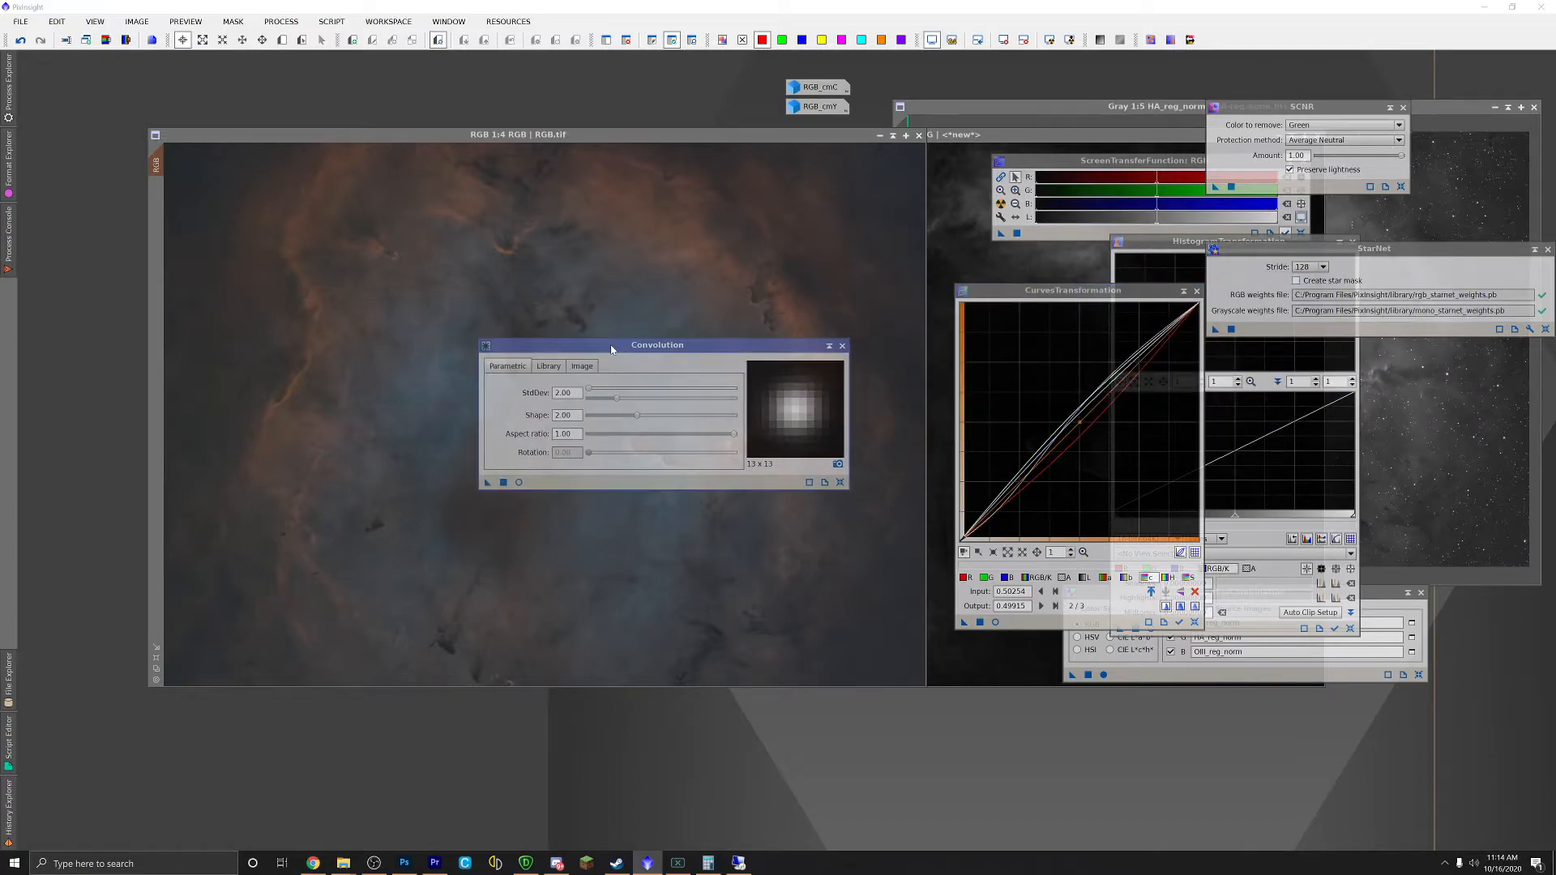
pyautogui.doubleClick(558, 393)
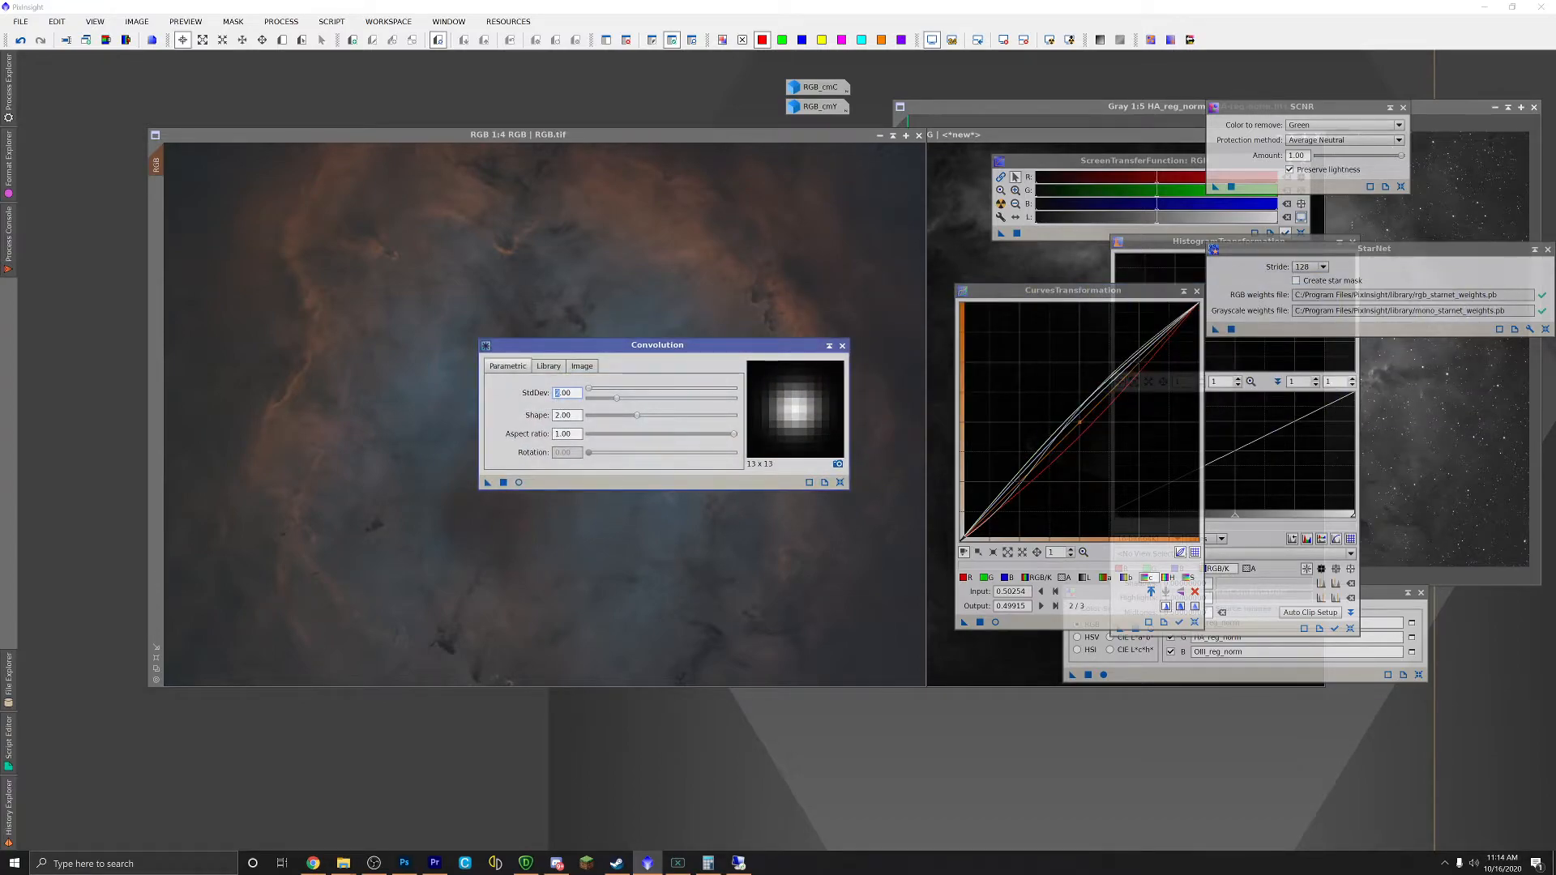
pyautogui.write('7')
pyautogui.doubleClick(560, 392)
pyautogui.moveTo(488, 483); pyautogui.dragTo(420, 509)
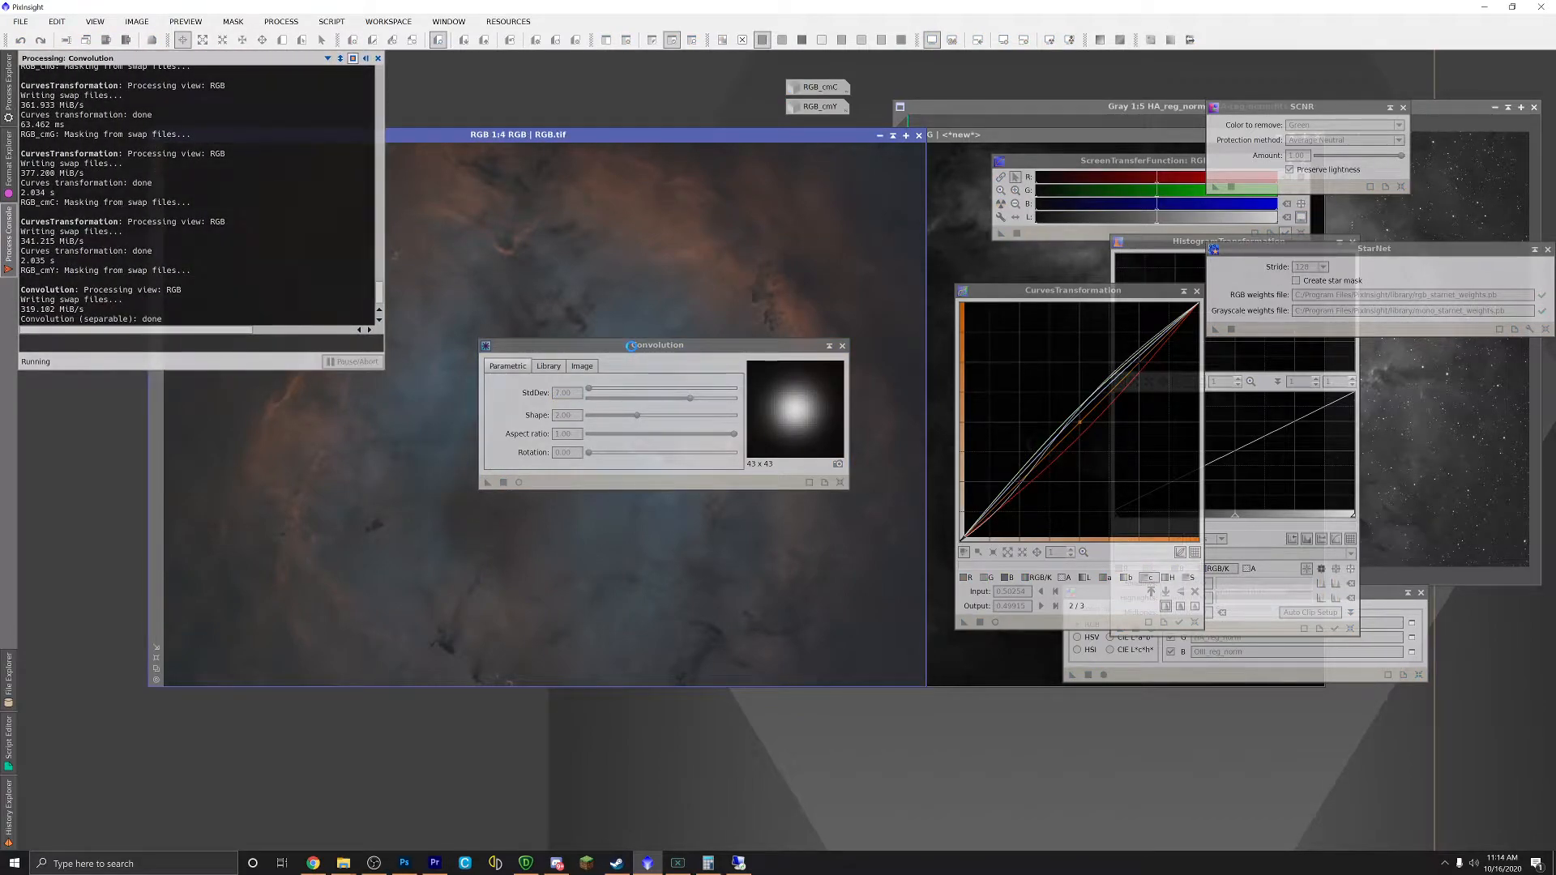
pyautogui.moveTo(622, 351); pyautogui.dragTo(961, 290)
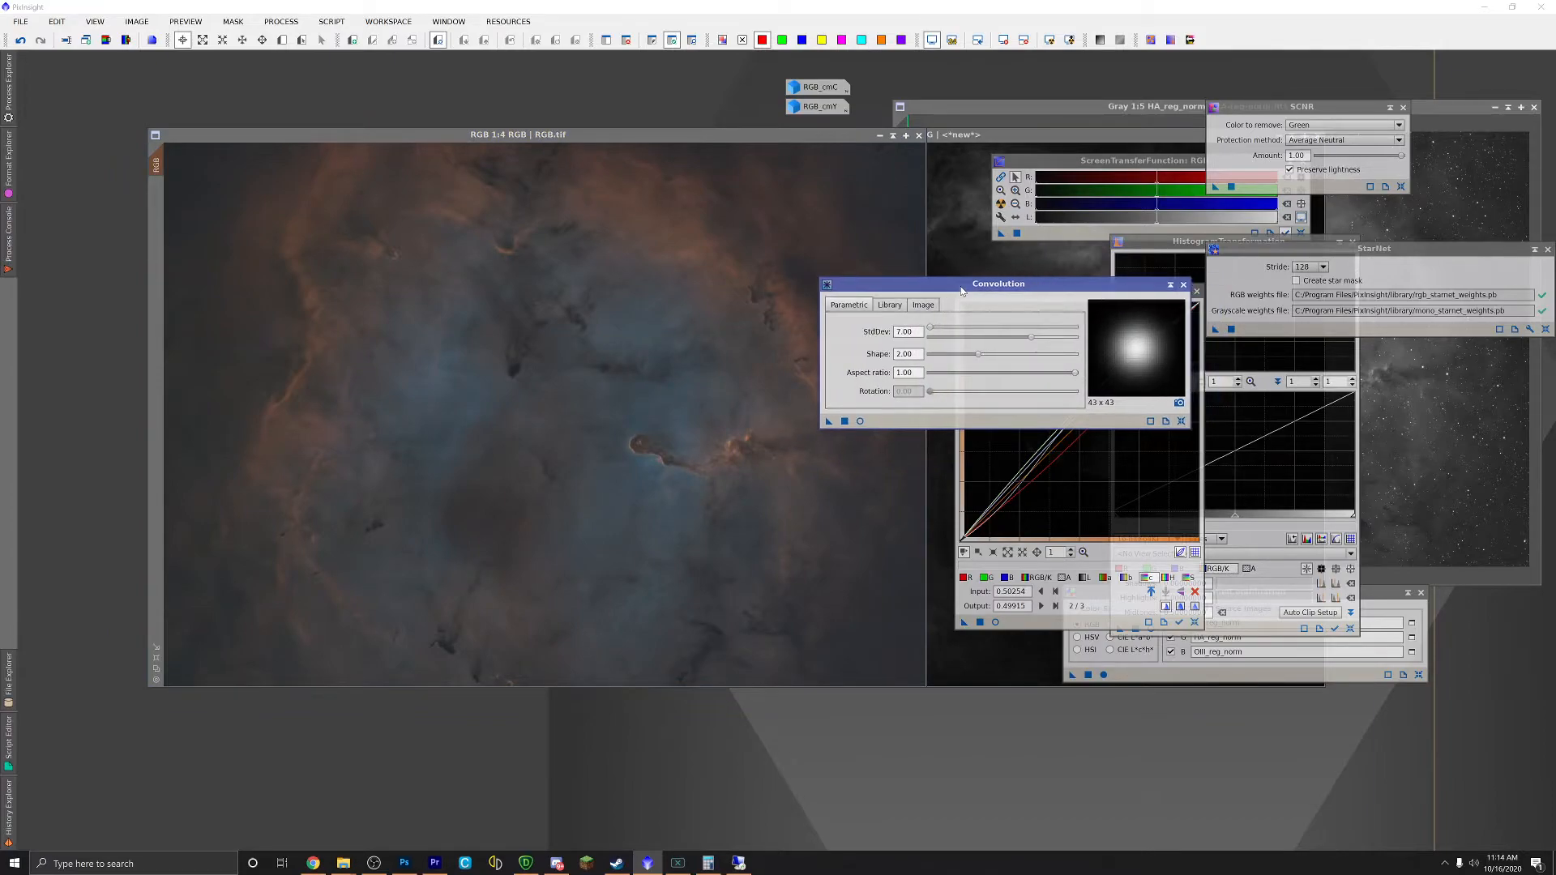
# Step: Invert the mask on RGB.tif and reapply the Convolution, zooming to compare
pyautogui.click(601, 137)
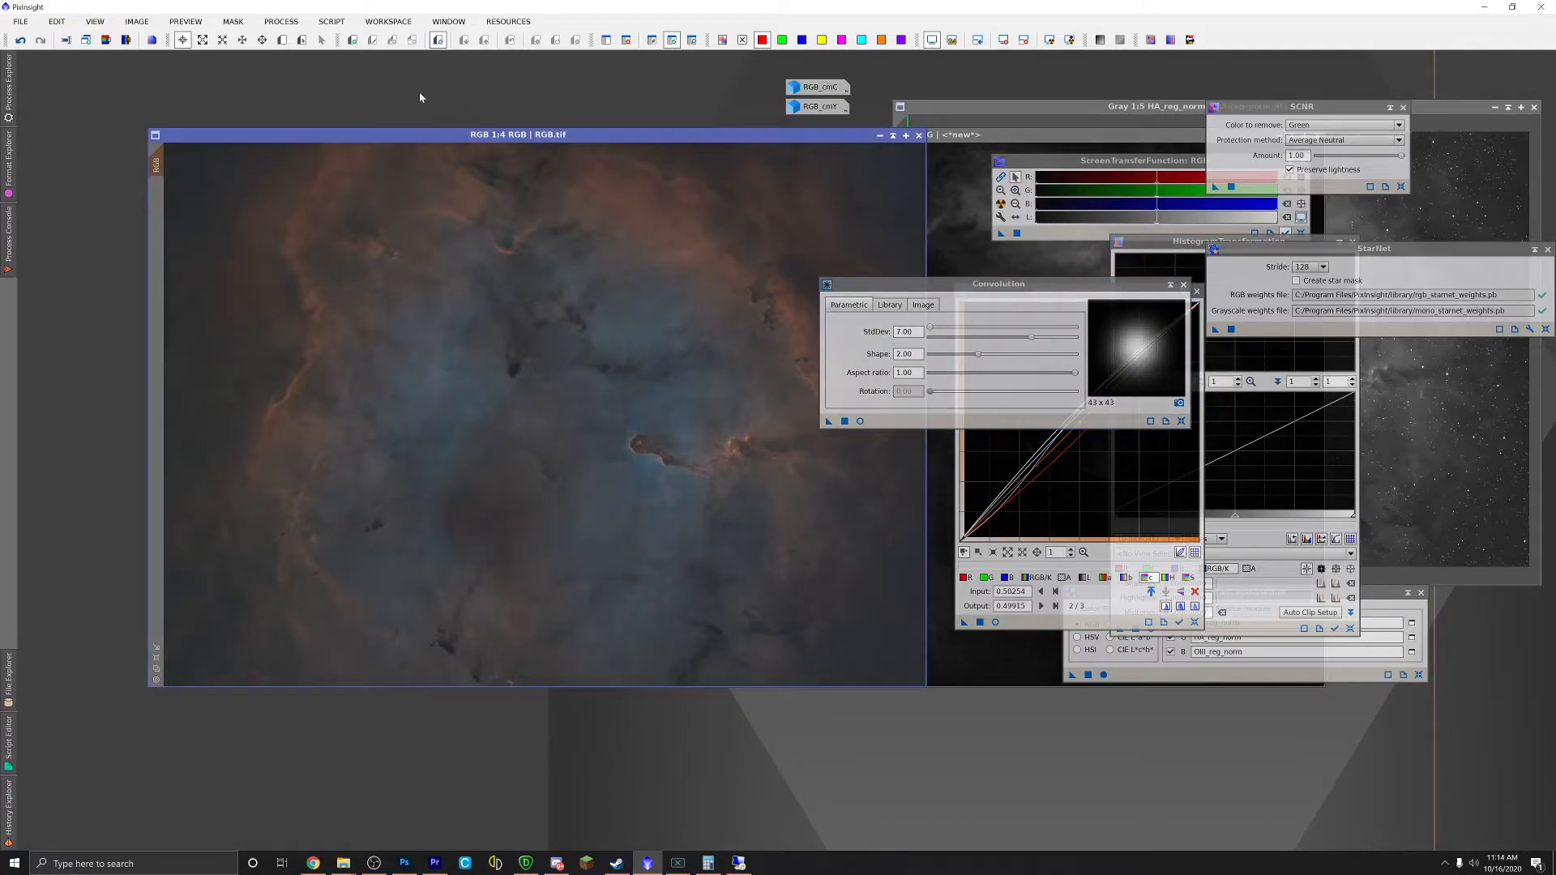
pyautogui.click(233, 21)
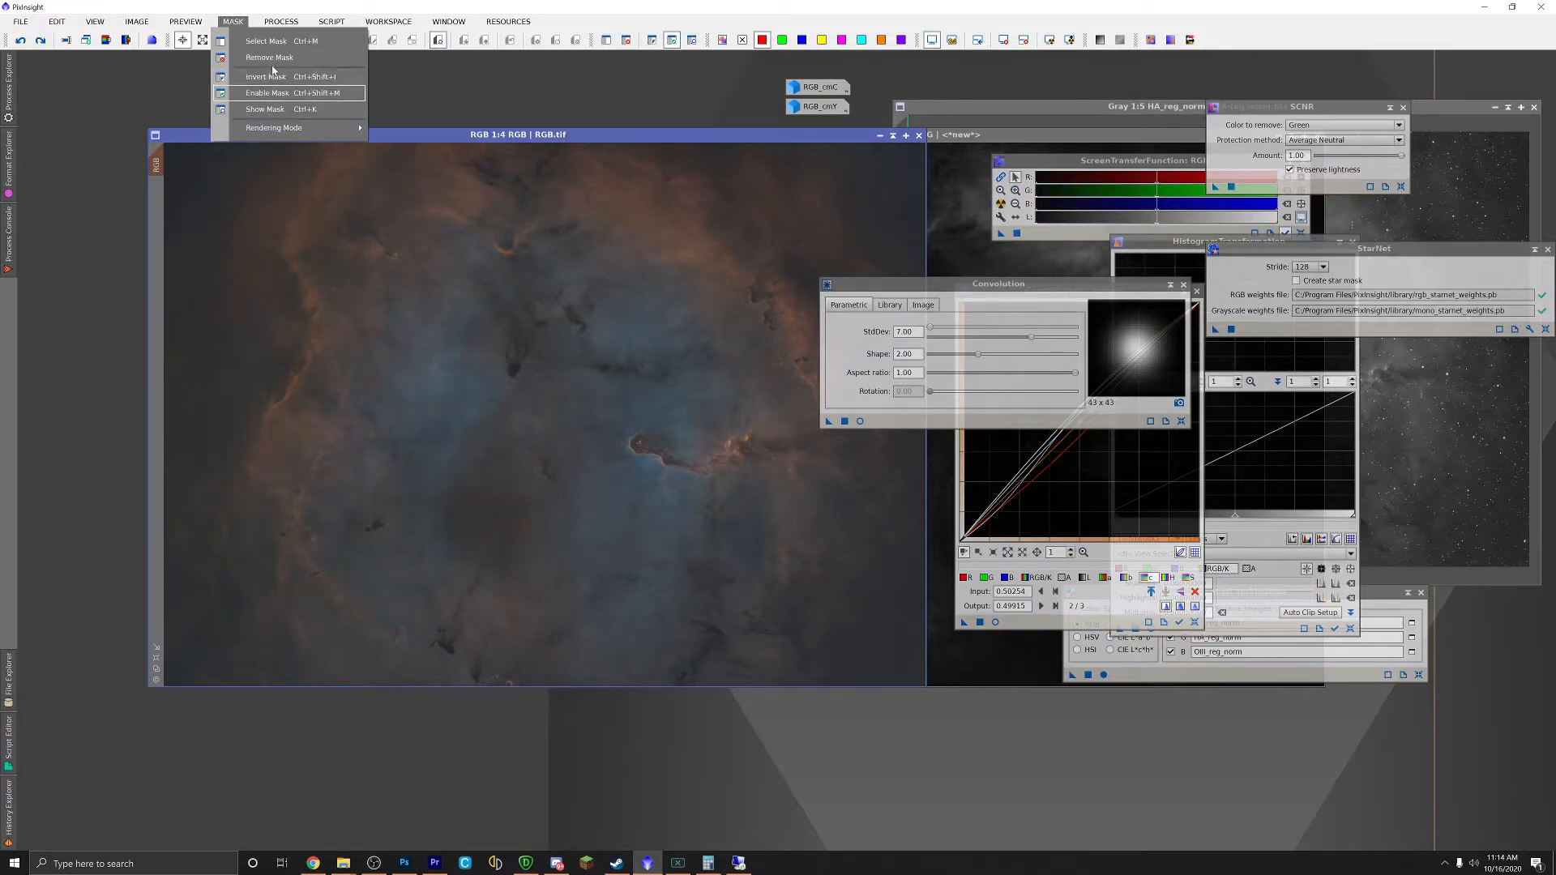
pyautogui.click(273, 75)
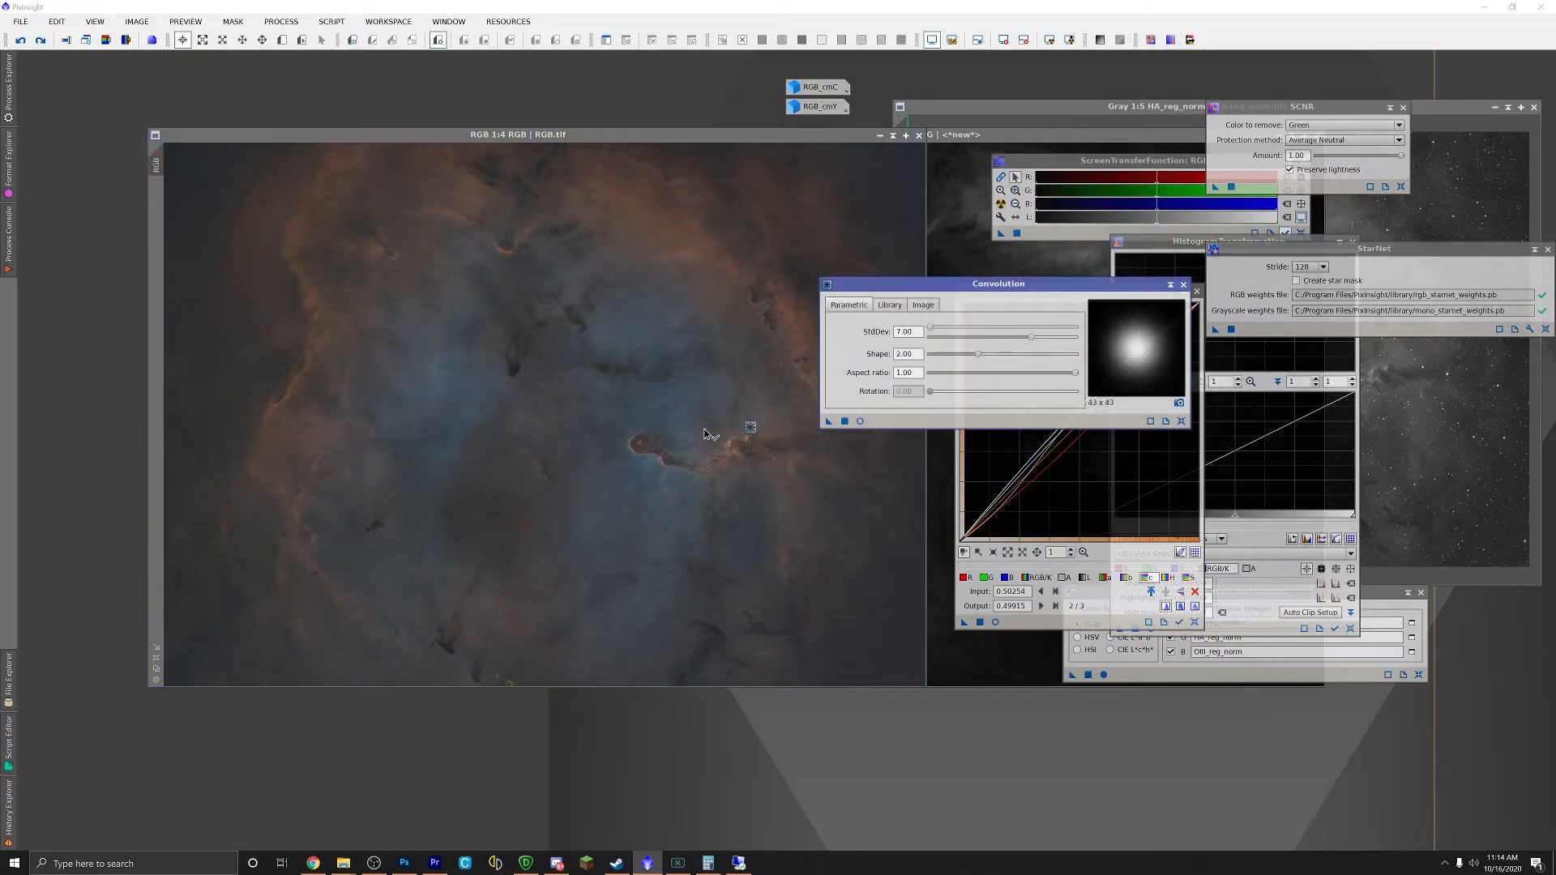
pyautogui.moveTo(750, 434); pyautogui.dragTo(634, 426)
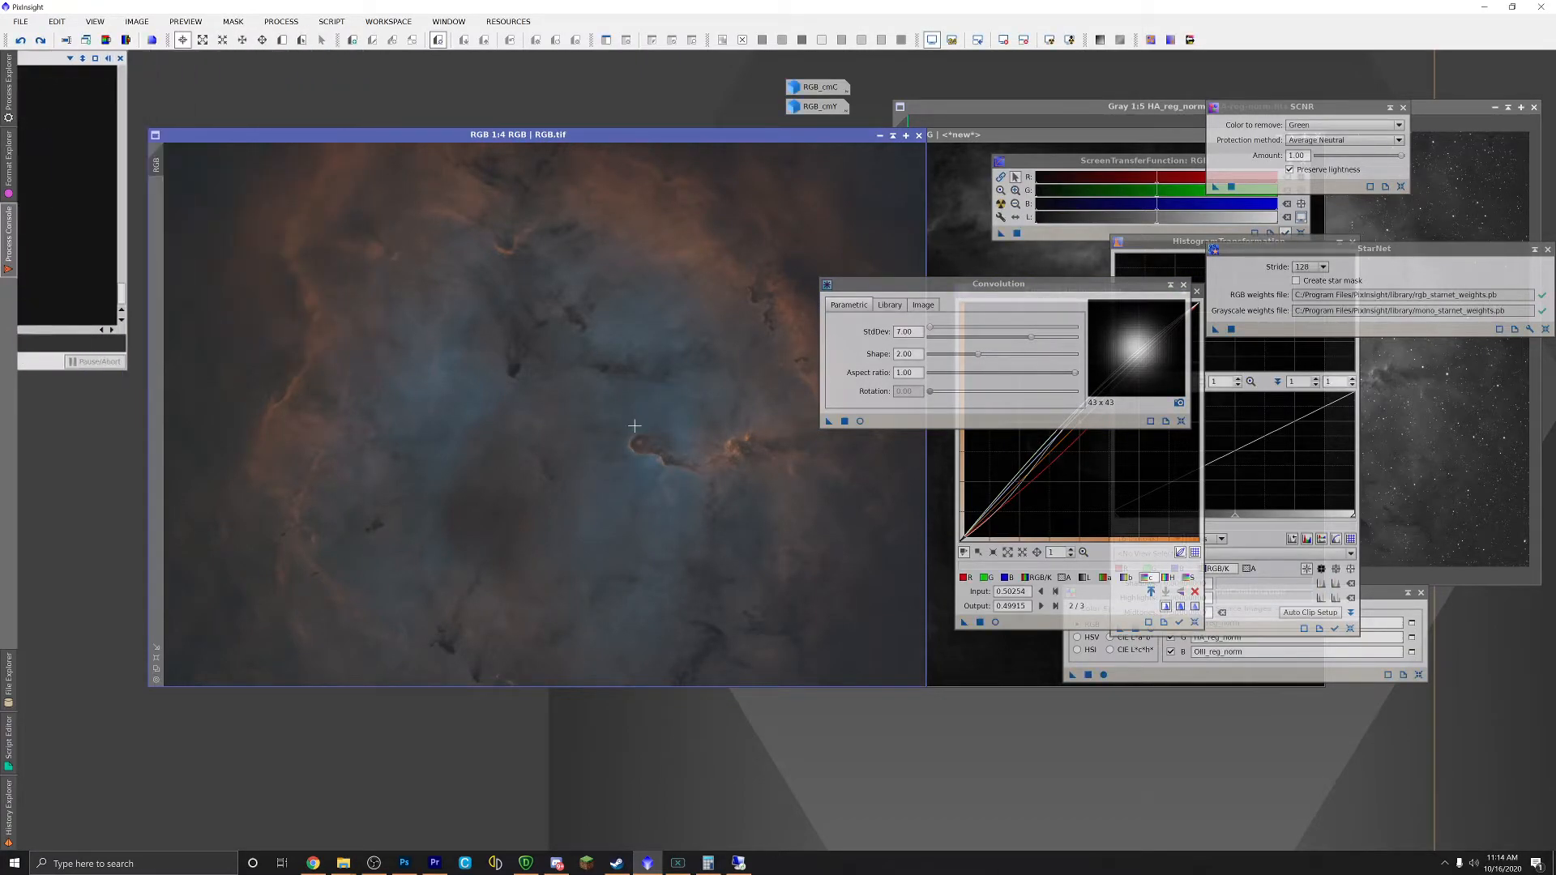
pyautogui.scroll(1, 634, 426)
pyautogui.scroll(-2, 636, 438)
pyautogui.scroll(2, 637, 449)
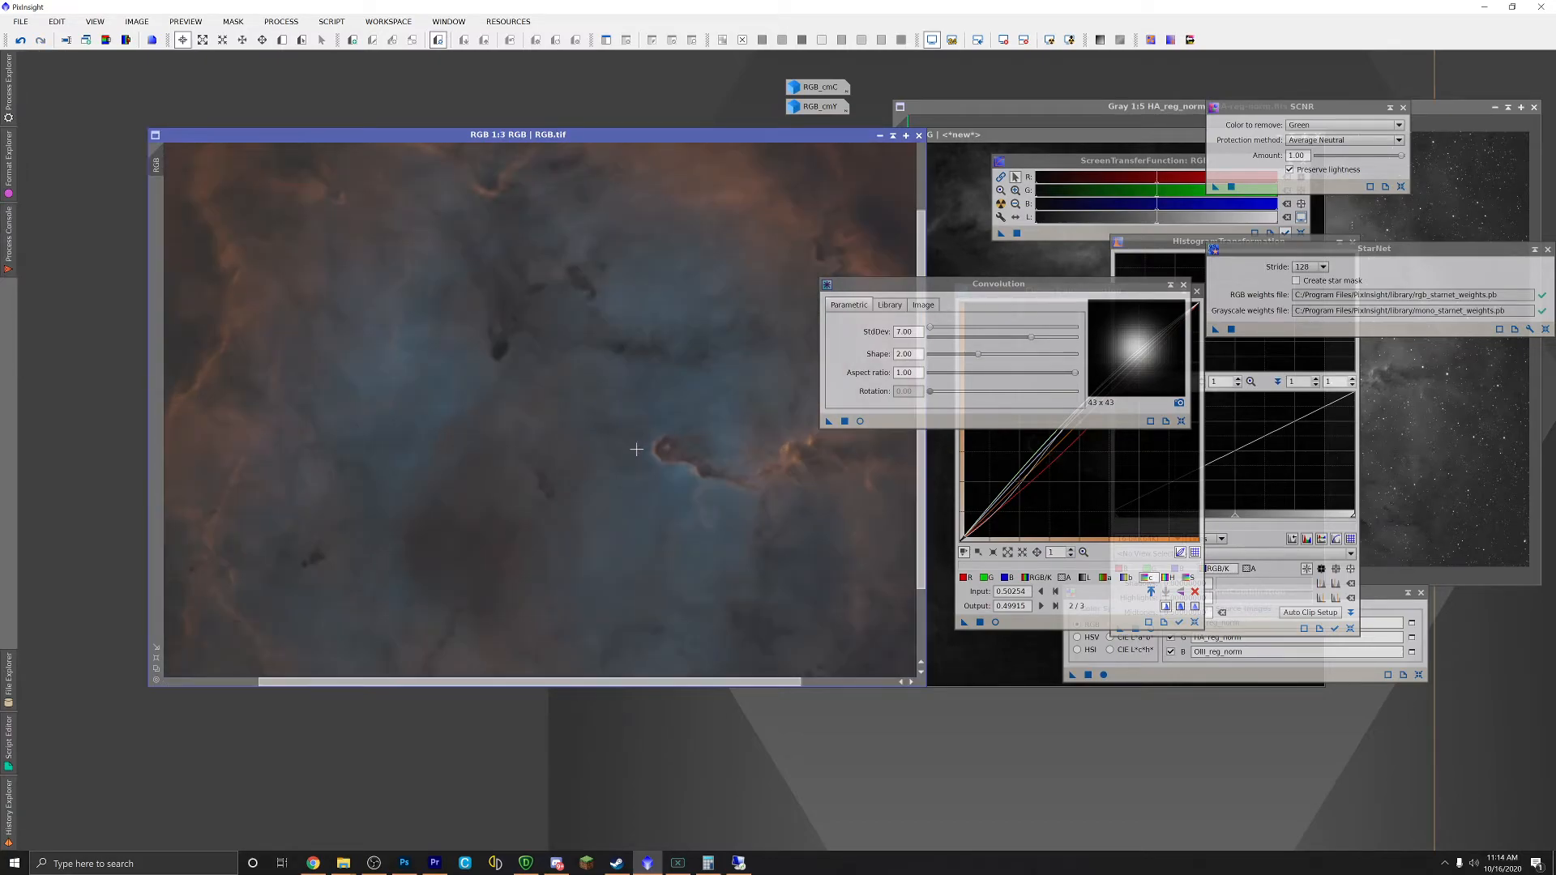
pyautogui.scroll(-3, 636, 449)
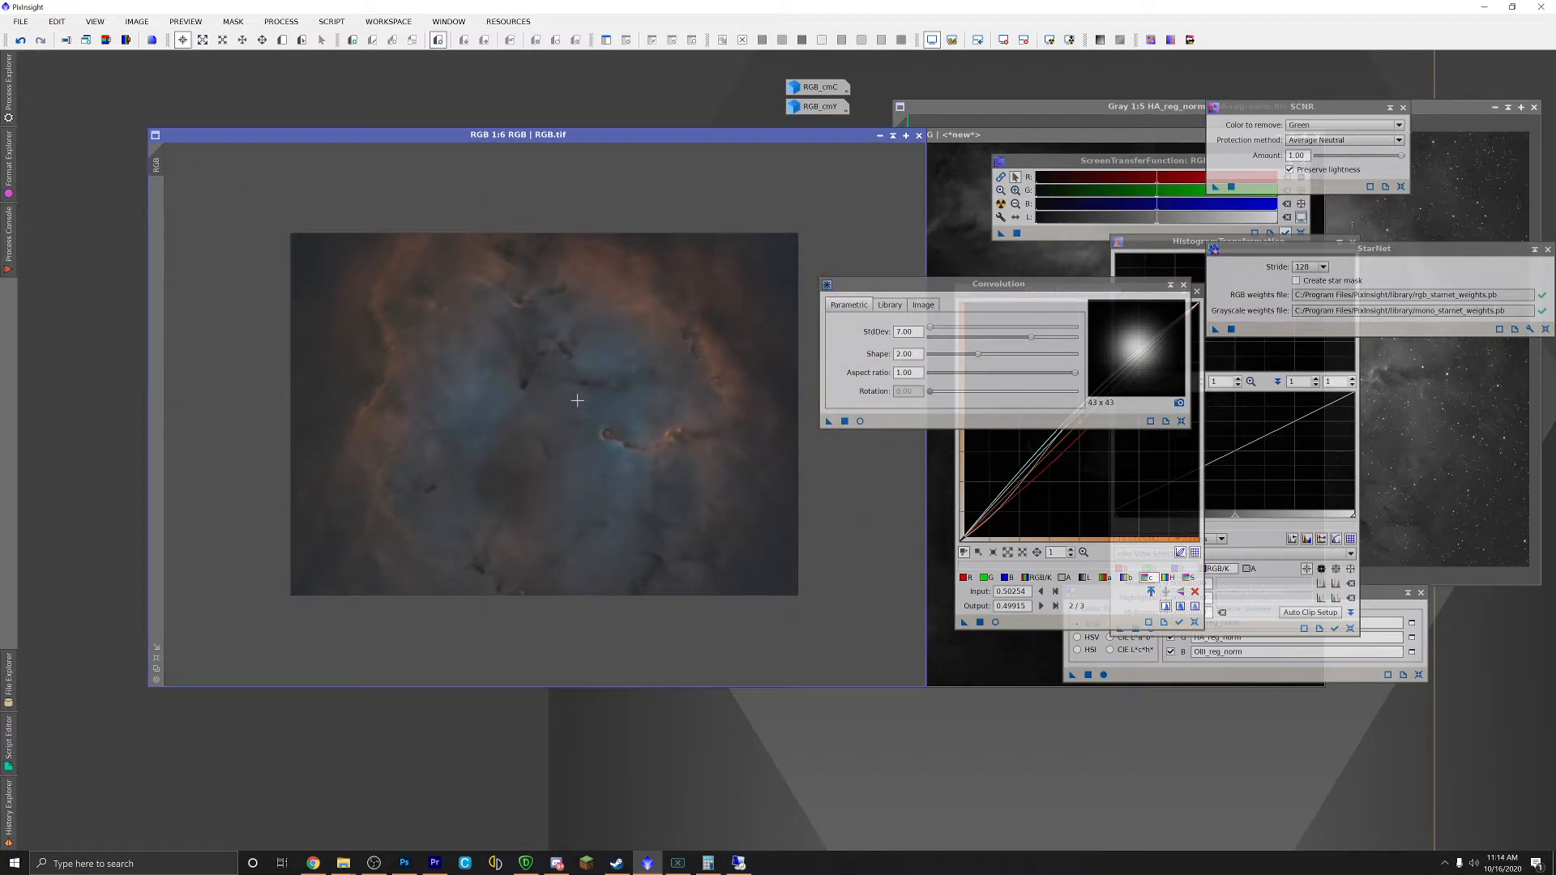
pyautogui.scroll(4, 575, 398)
pyautogui.scroll(-1, 617, 457)
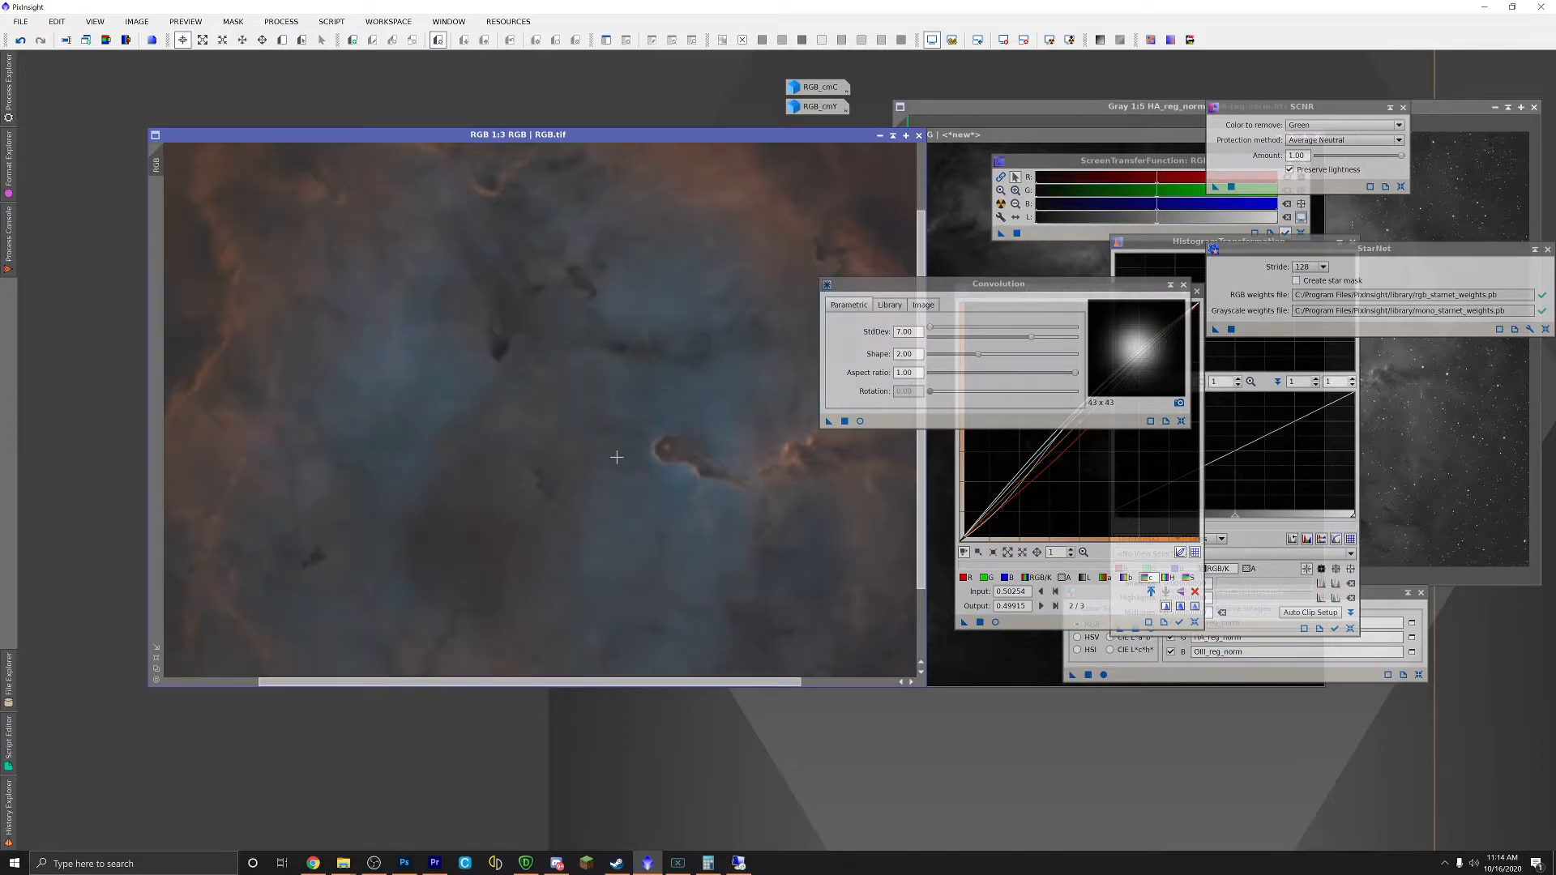
pyautogui.scroll(2, 616, 457)
pyautogui.scroll(-1, 617, 457)
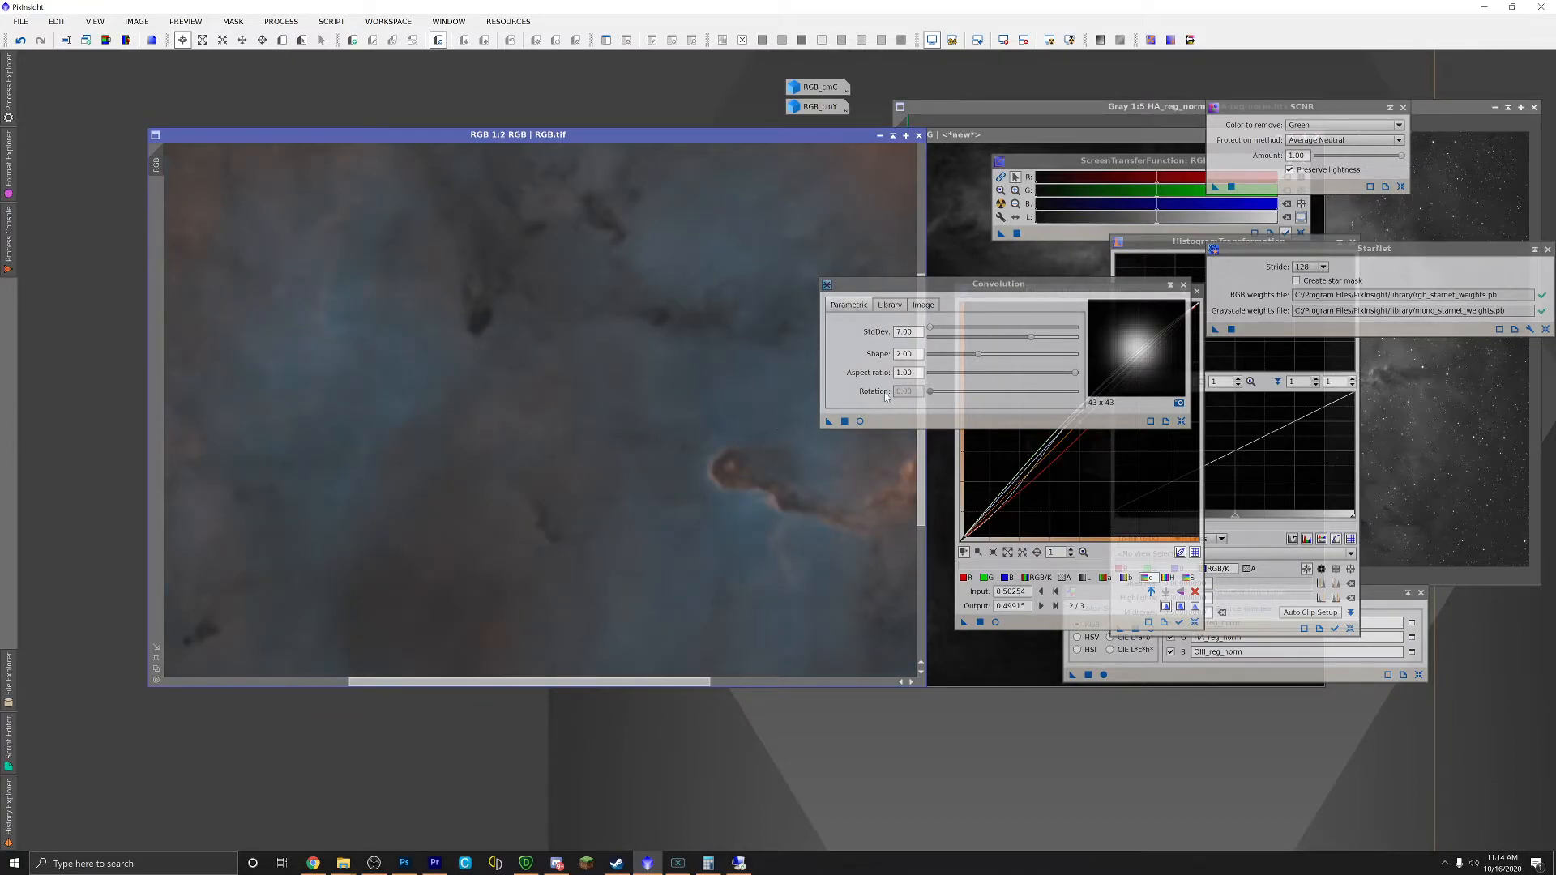
# Step: Raise Convolution StdDev to 8.00, apply it to RGB.tif, and move the window up
pyautogui.doubleClick(904, 331)
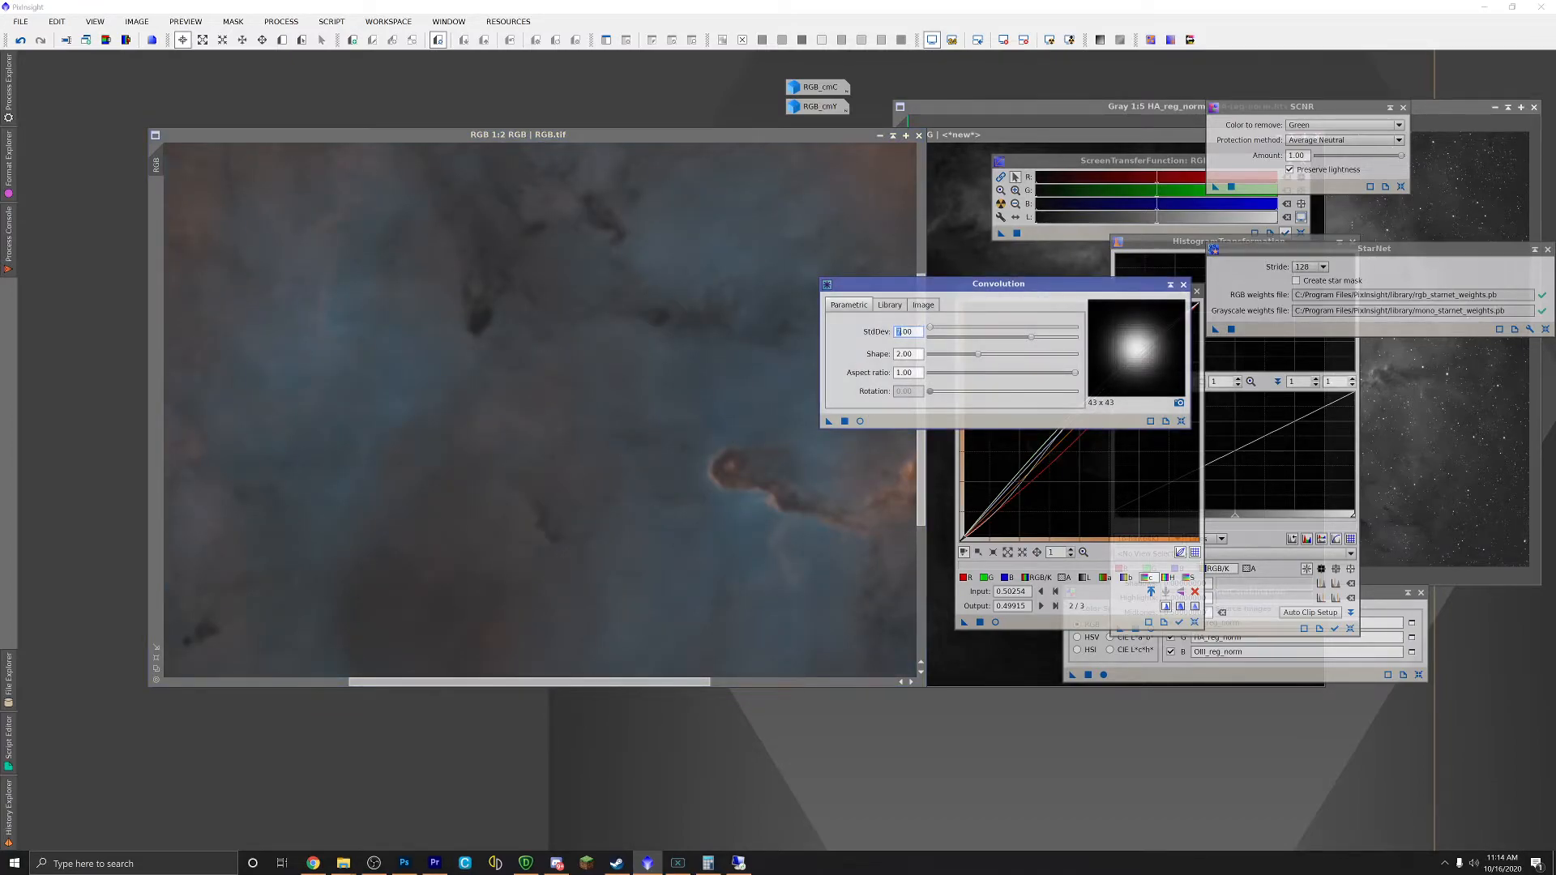
pyautogui.click(662, 134)
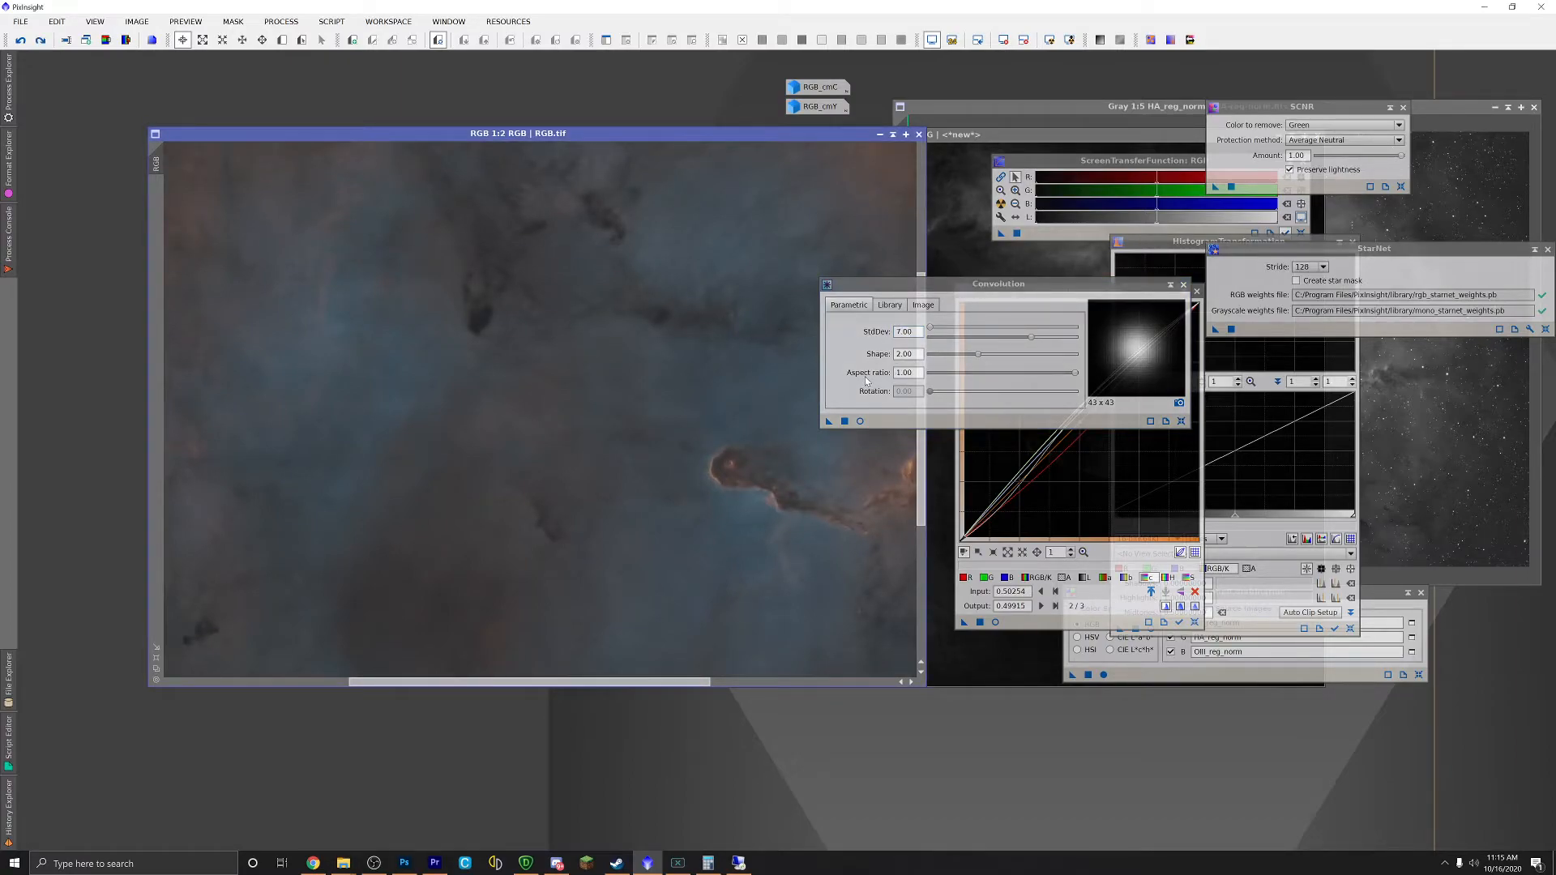
pyautogui.click(907, 332)
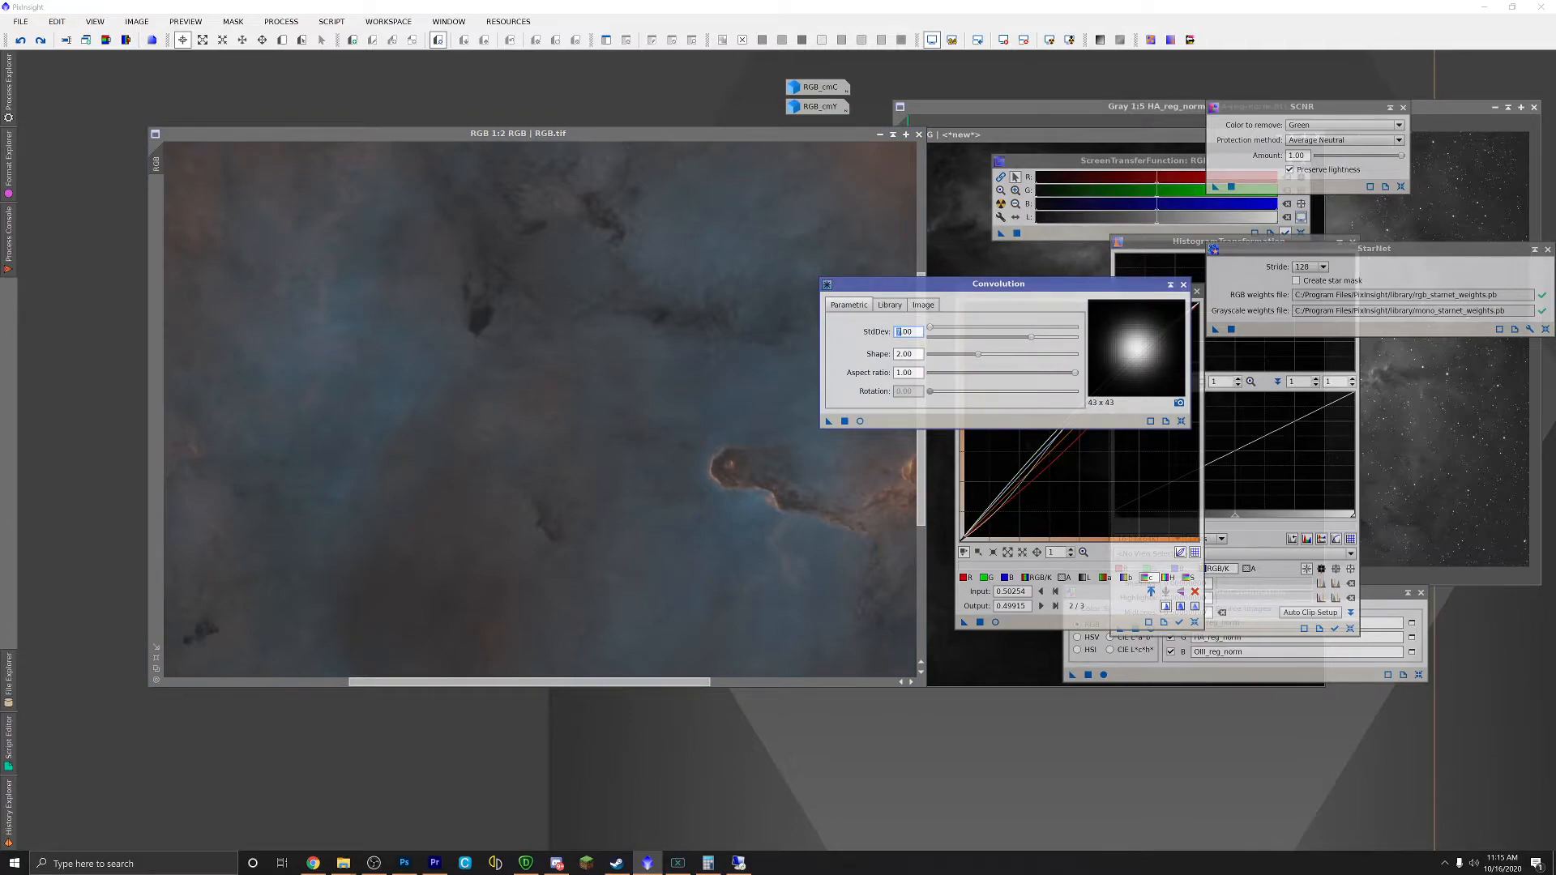
pyautogui.write('8')
pyautogui.moveTo(828, 421); pyautogui.dragTo(693, 424)
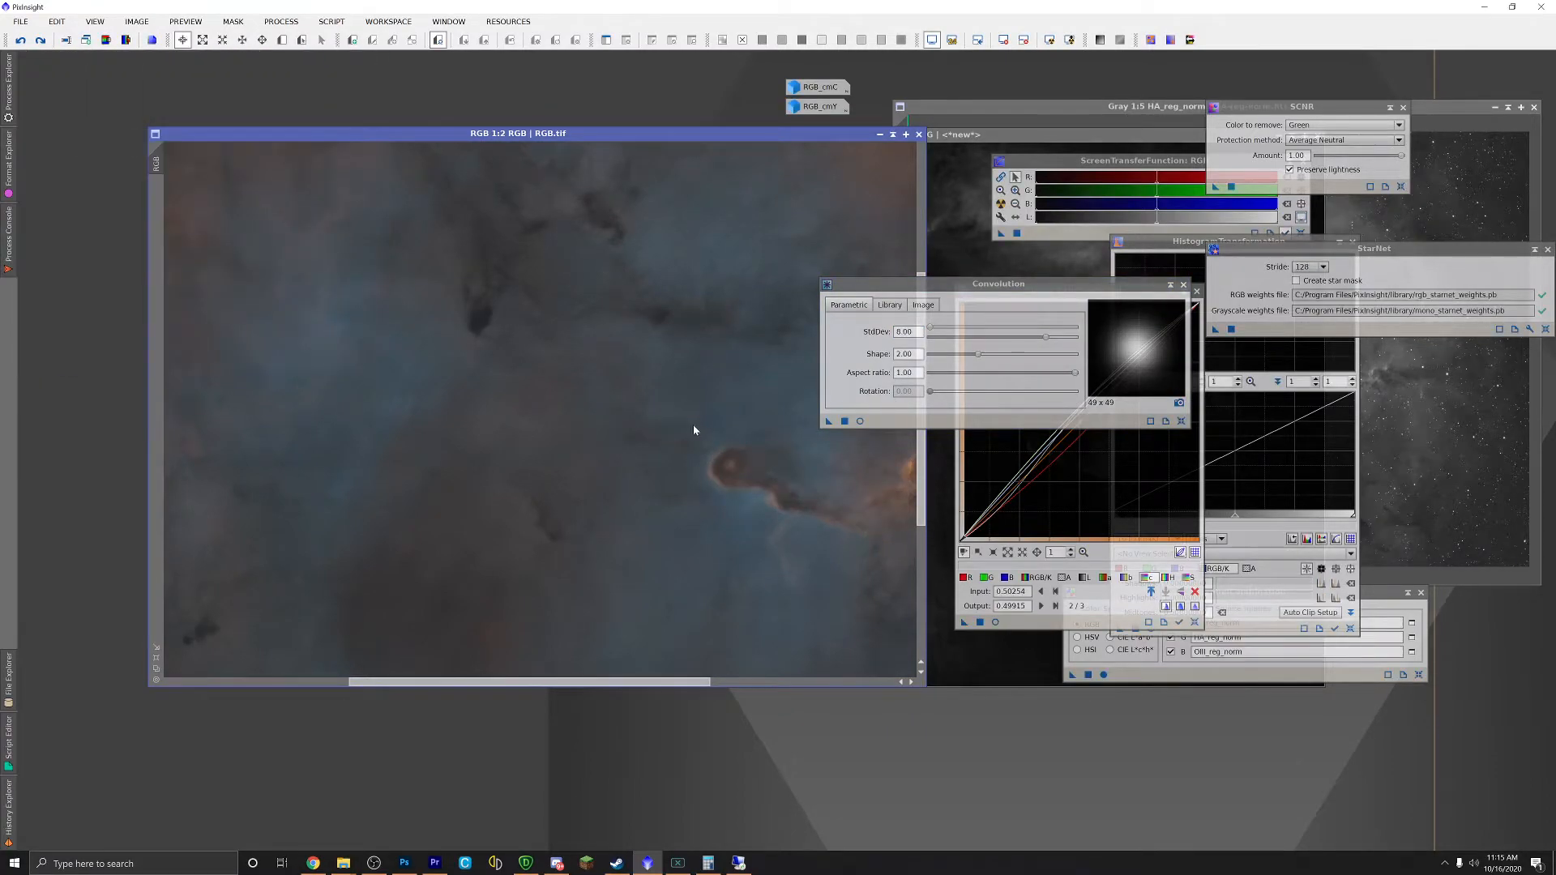
pyautogui.scroll(-3, 693, 427)
pyautogui.scroll(-1, 689, 427)
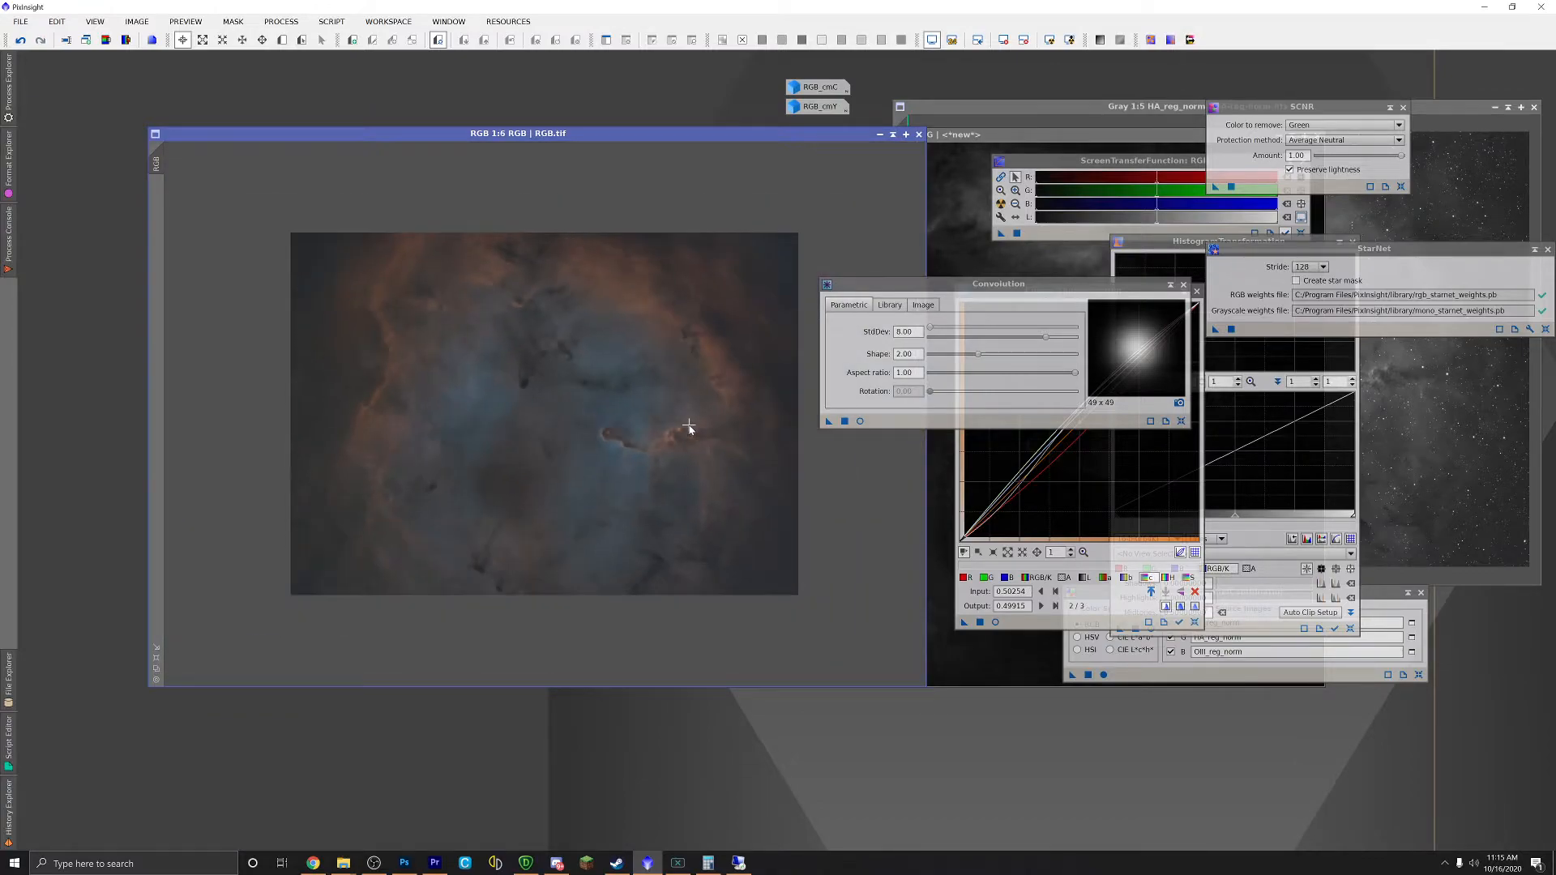
pyautogui.moveTo(973, 286); pyautogui.dragTo(797, 81)
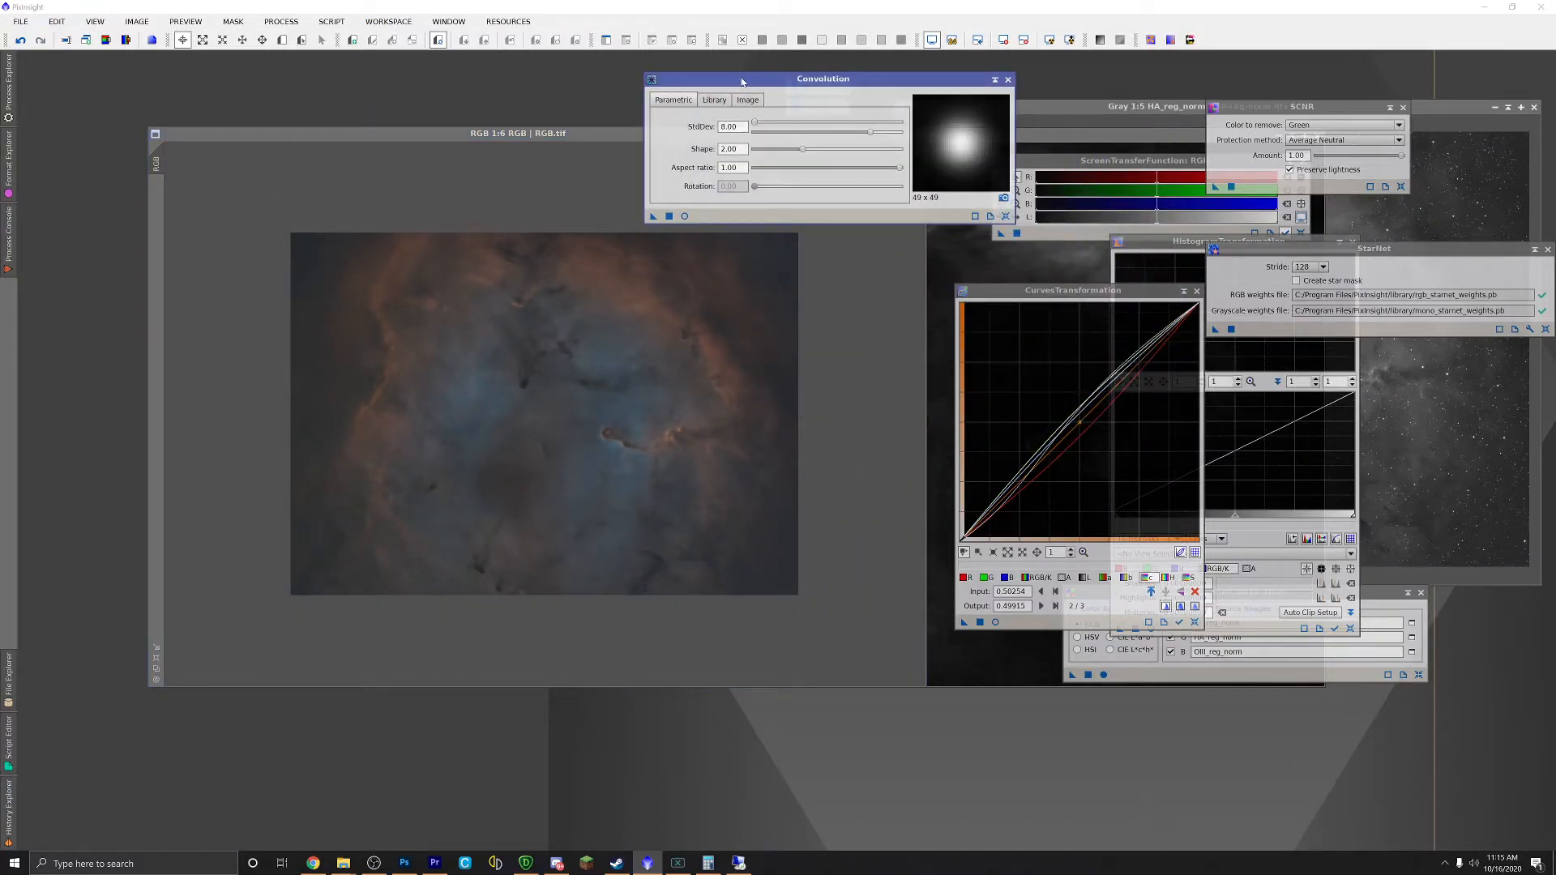
# Step: Place HA_reg_norm over RGB.tif with Convolution parked top-right, zooming to inspect it
pyautogui.moveTo(596, 136); pyautogui.dragTo(532, 165)
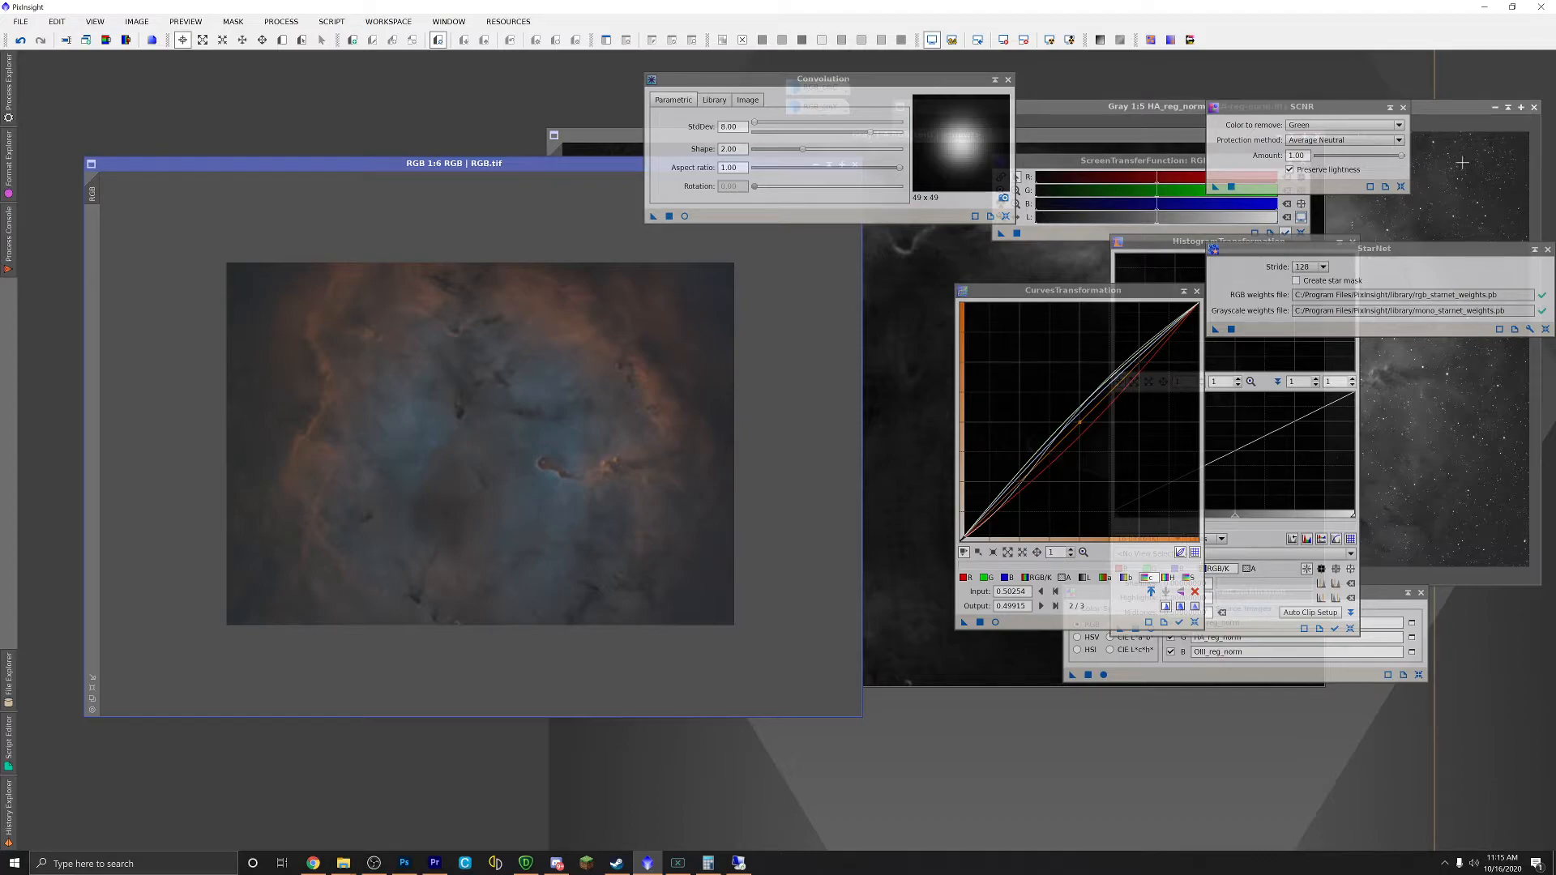
pyautogui.moveTo(1432, 105); pyautogui.dragTo(753, 260)
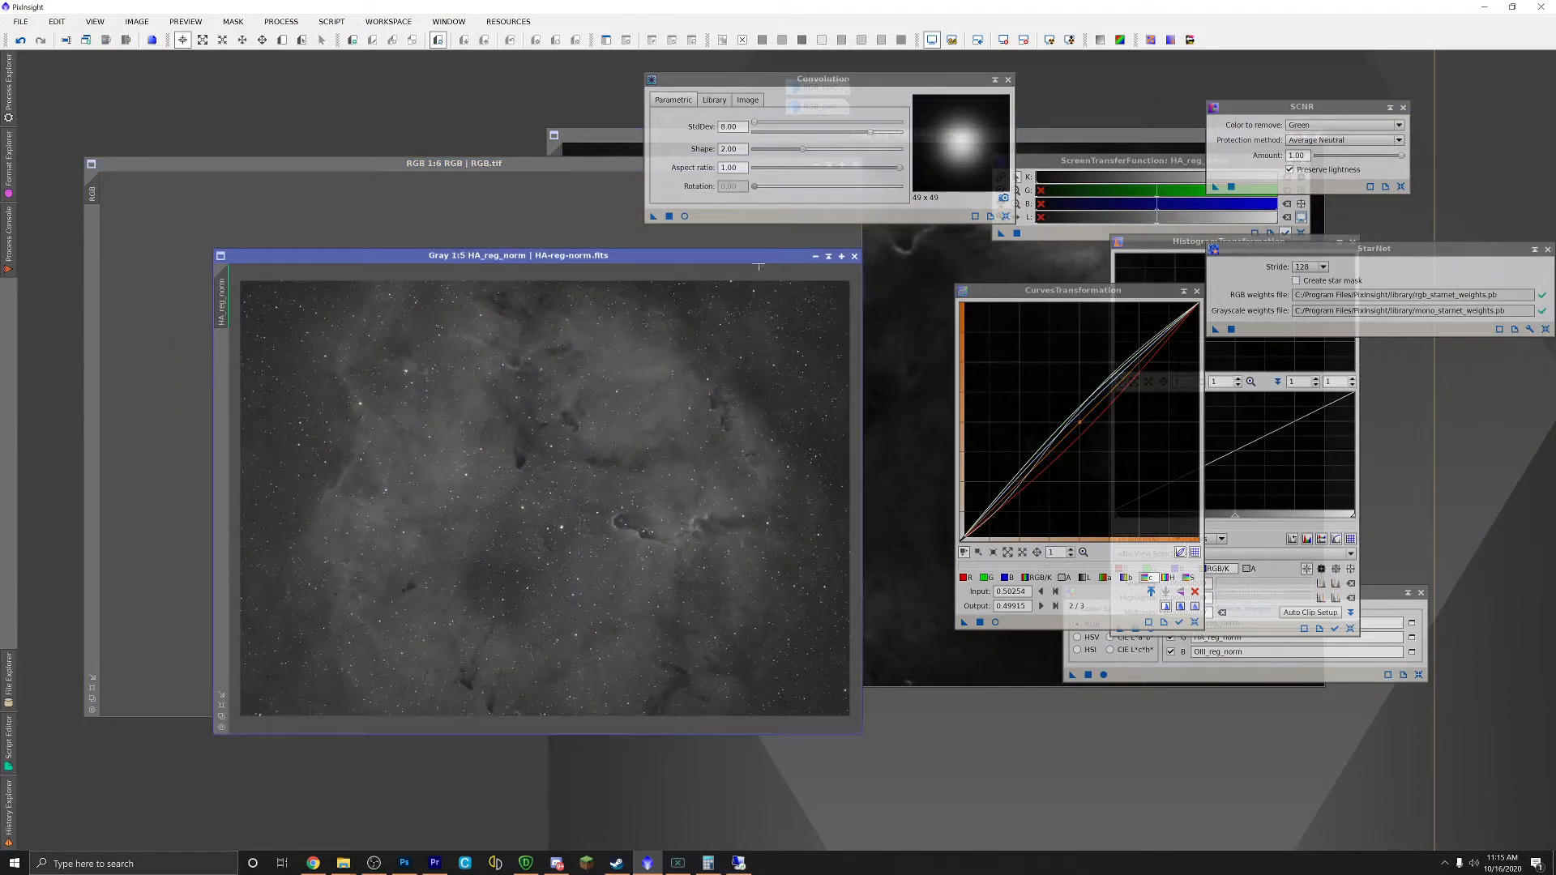
pyautogui.moveTo(806, 96); pyautogui.dragTo(1271, 104)
pyautogui.moveTo(658, 277); pyautogui.dragTo(693, 139)
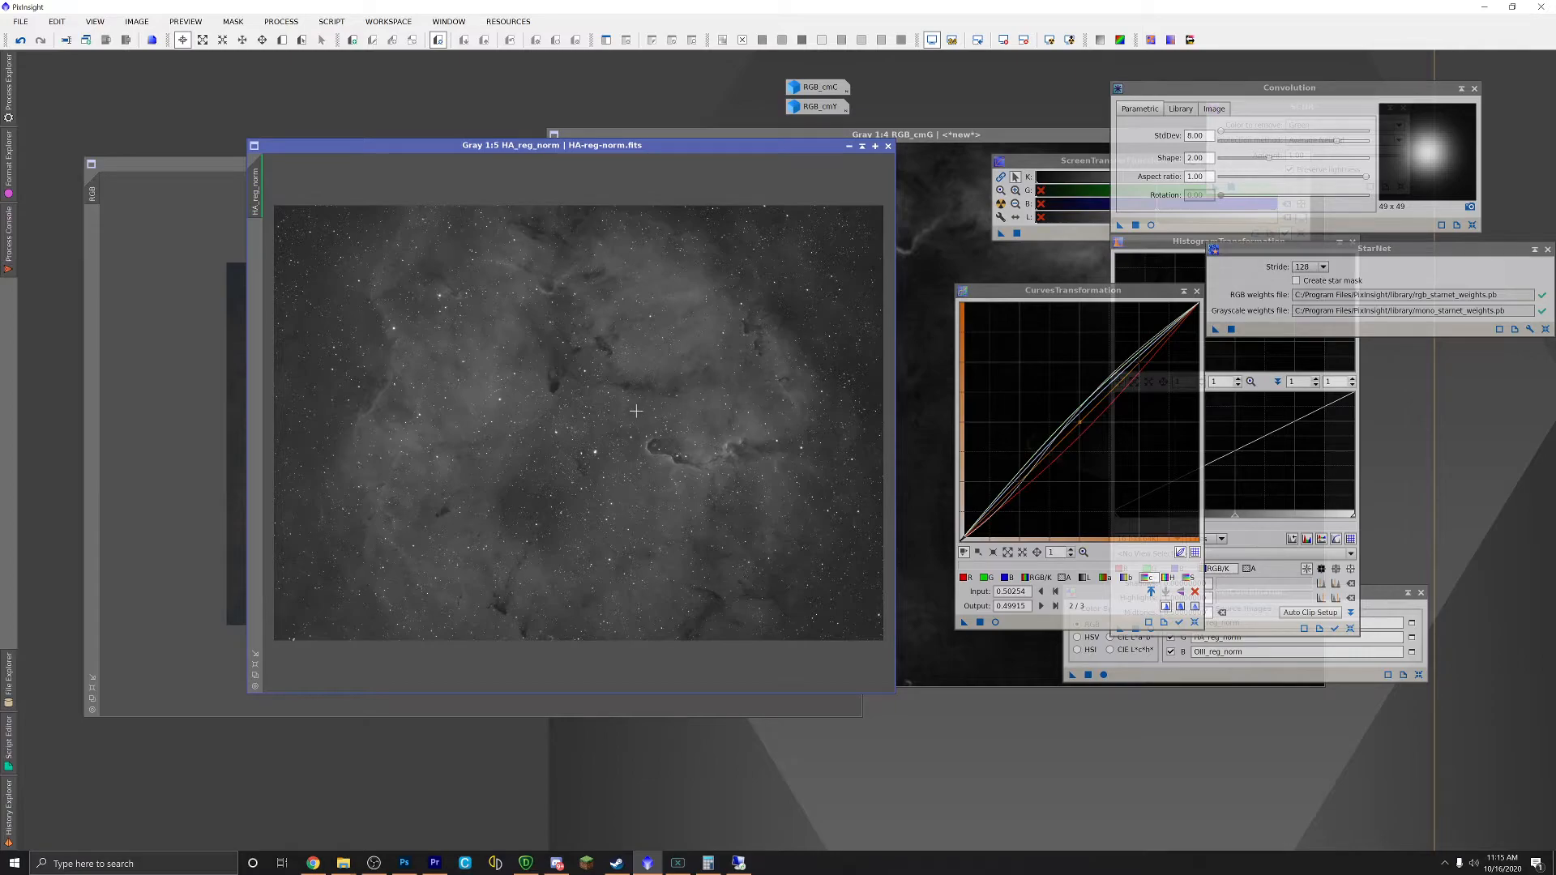
pyautogui.scroll(3, 634, 413)
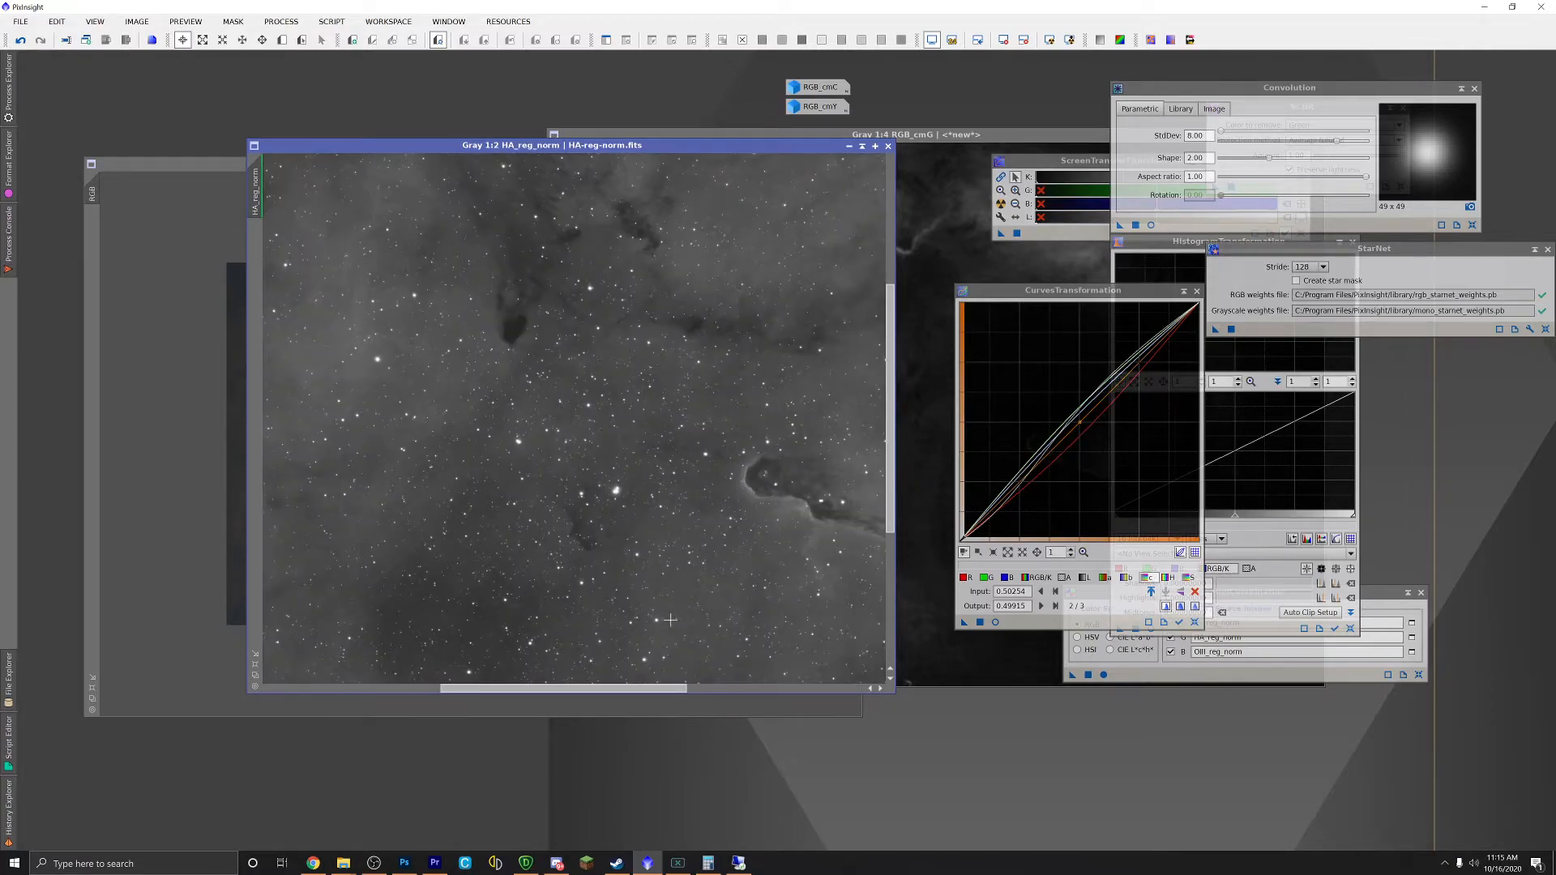
pyautogui.moveTo(631, 691); pyautogui.dragTo(595, 688)
pyautogui.scroll(1, 557, 615)
pyautogui.scroll(-4, 543, 583)
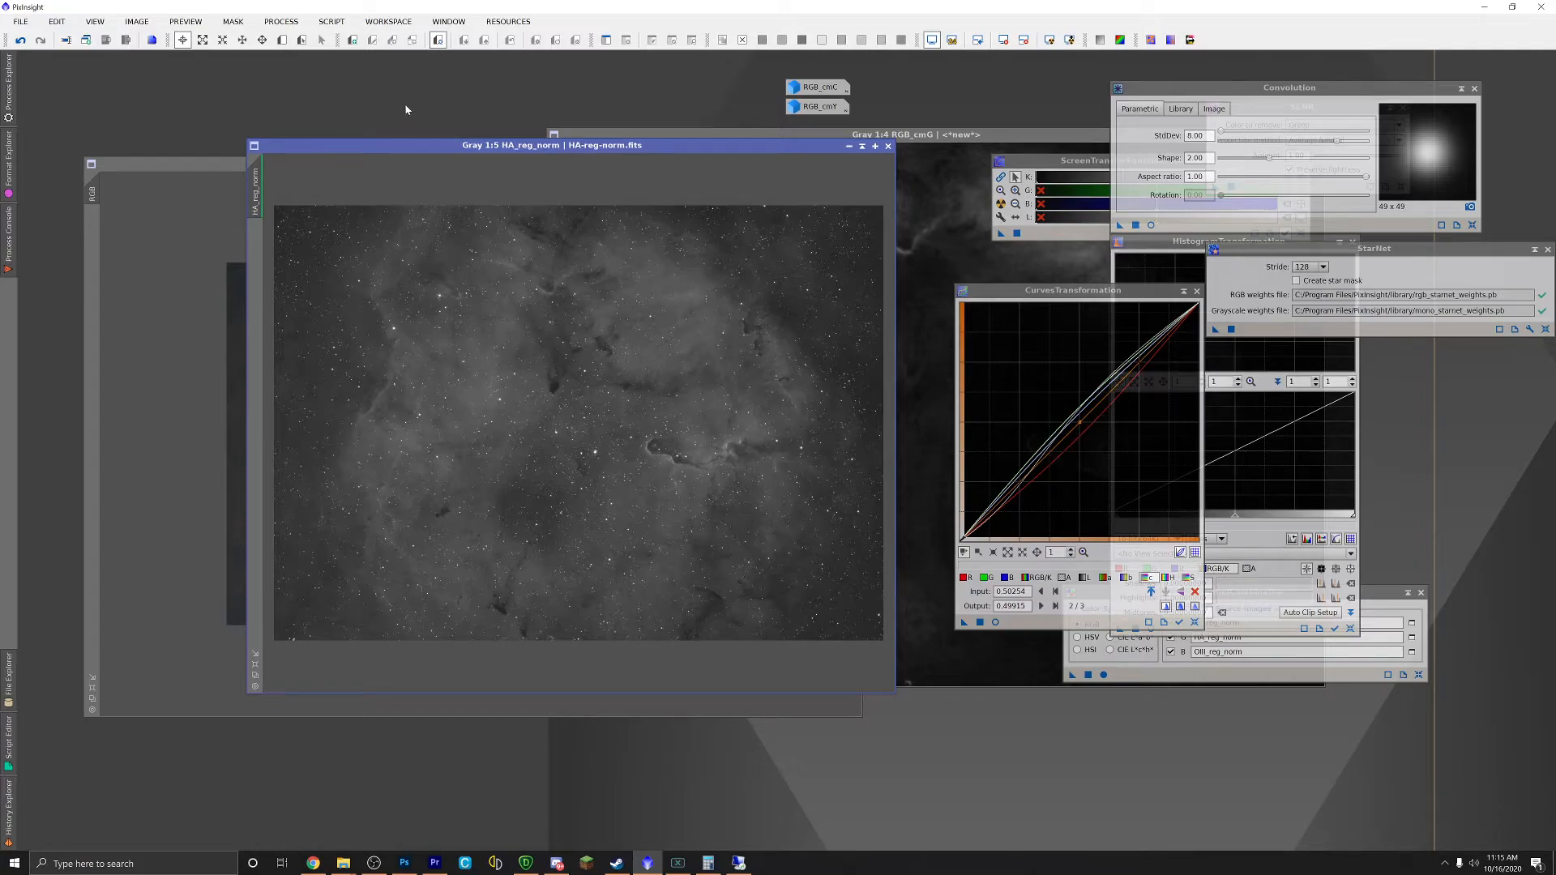
# Step: Show the EZ Processing Suite submenu under SCRIPT
pyautogui.click(292, 22)
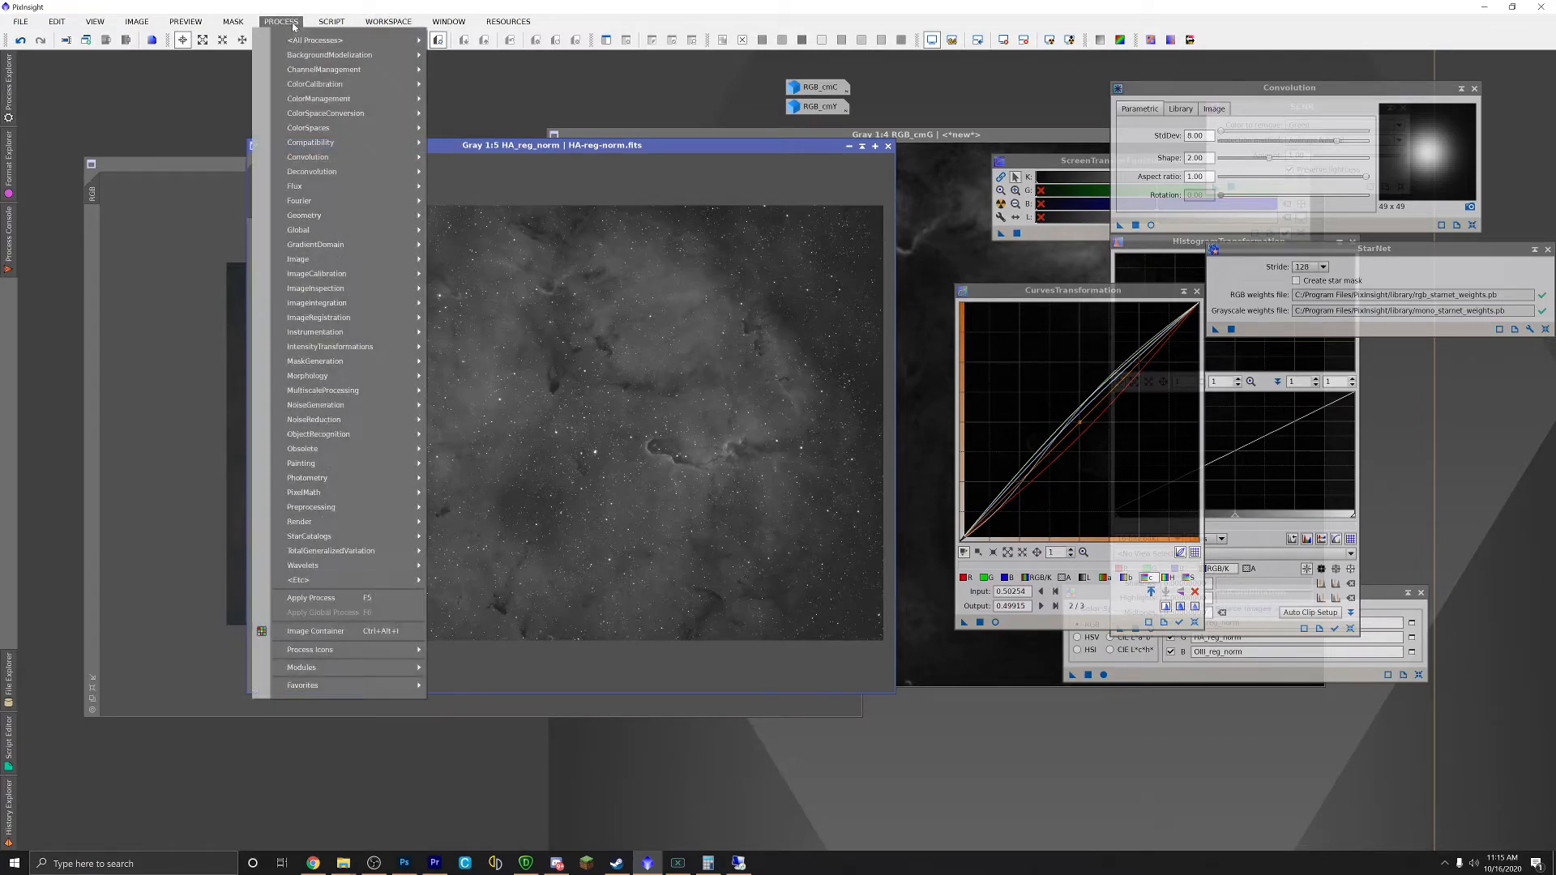
pyautogui.moveTo(389, 102)
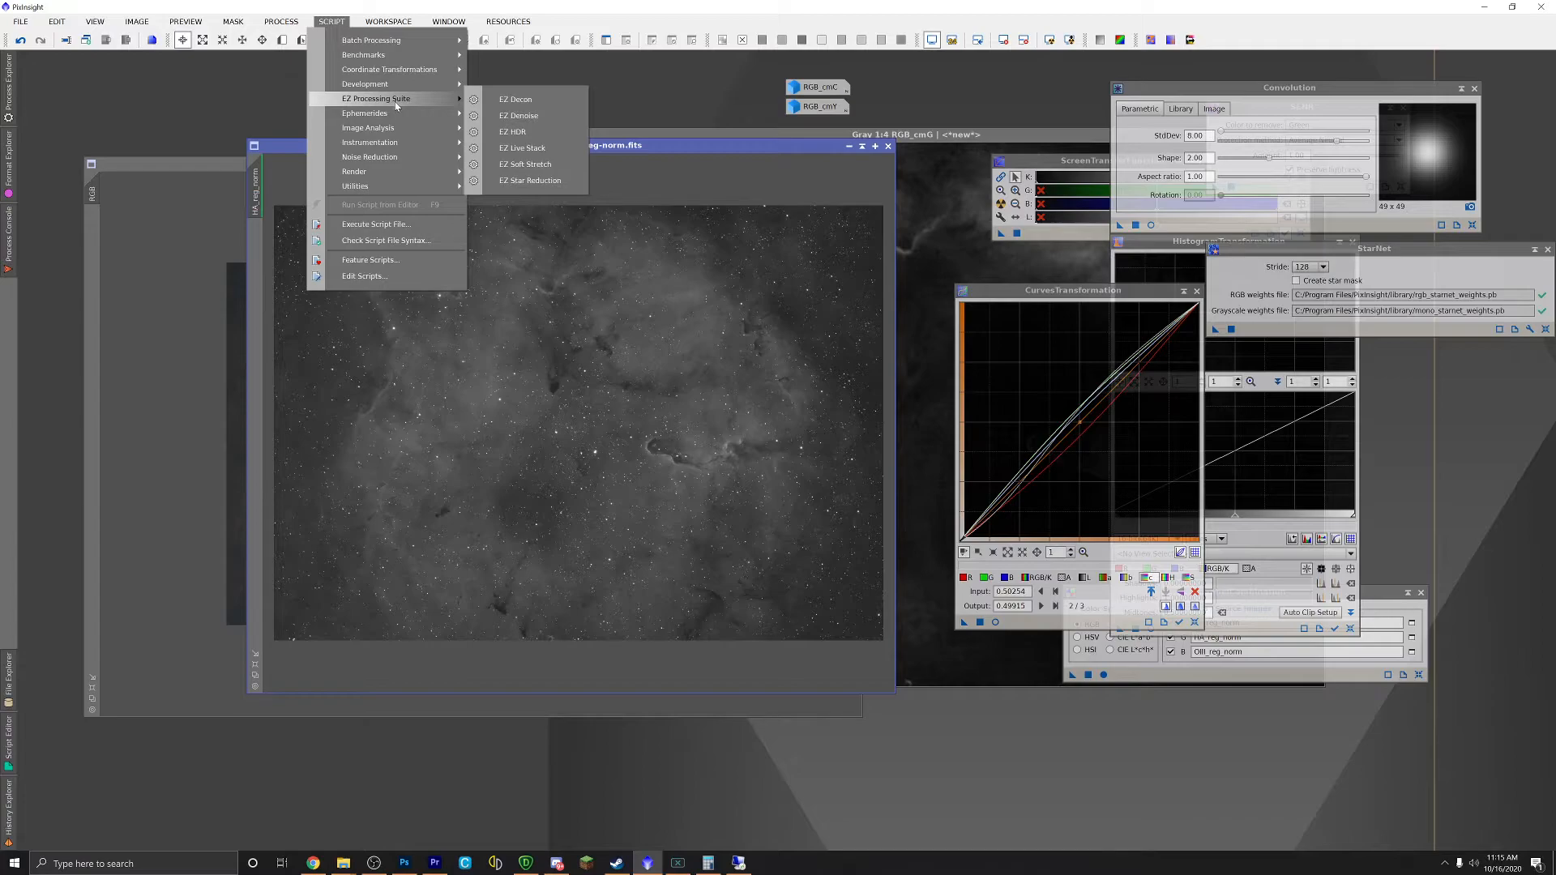
# Step: Launch EZ Decon on HA_reg_norm and create its processed star mask and background mask
pyautogui.click(506, 101)
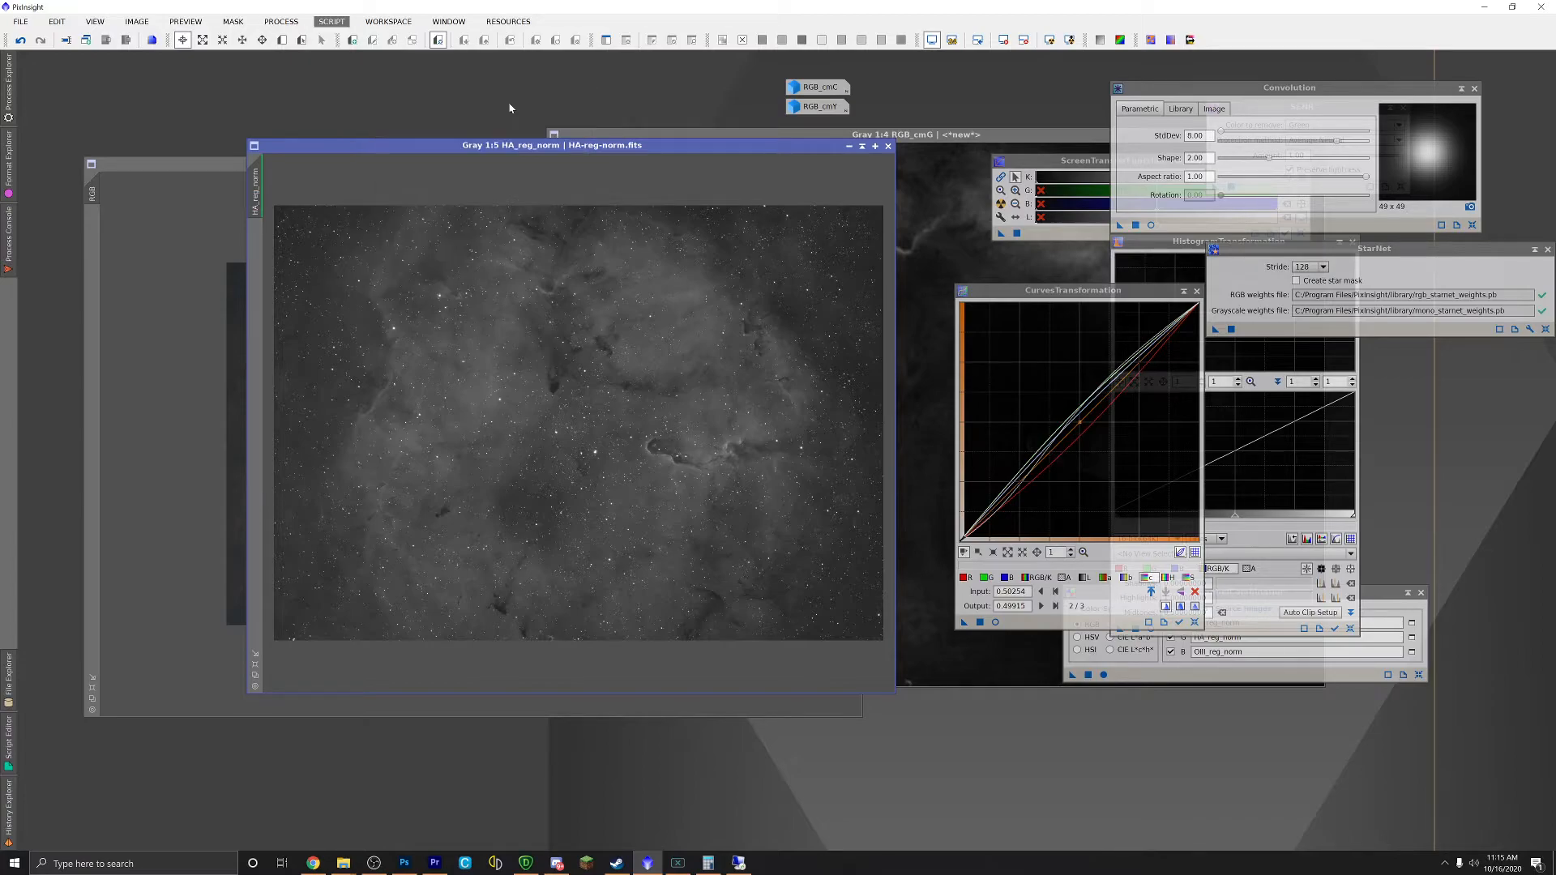
pyautogui.click(751, 460)
pyautogui.click(709, 313)
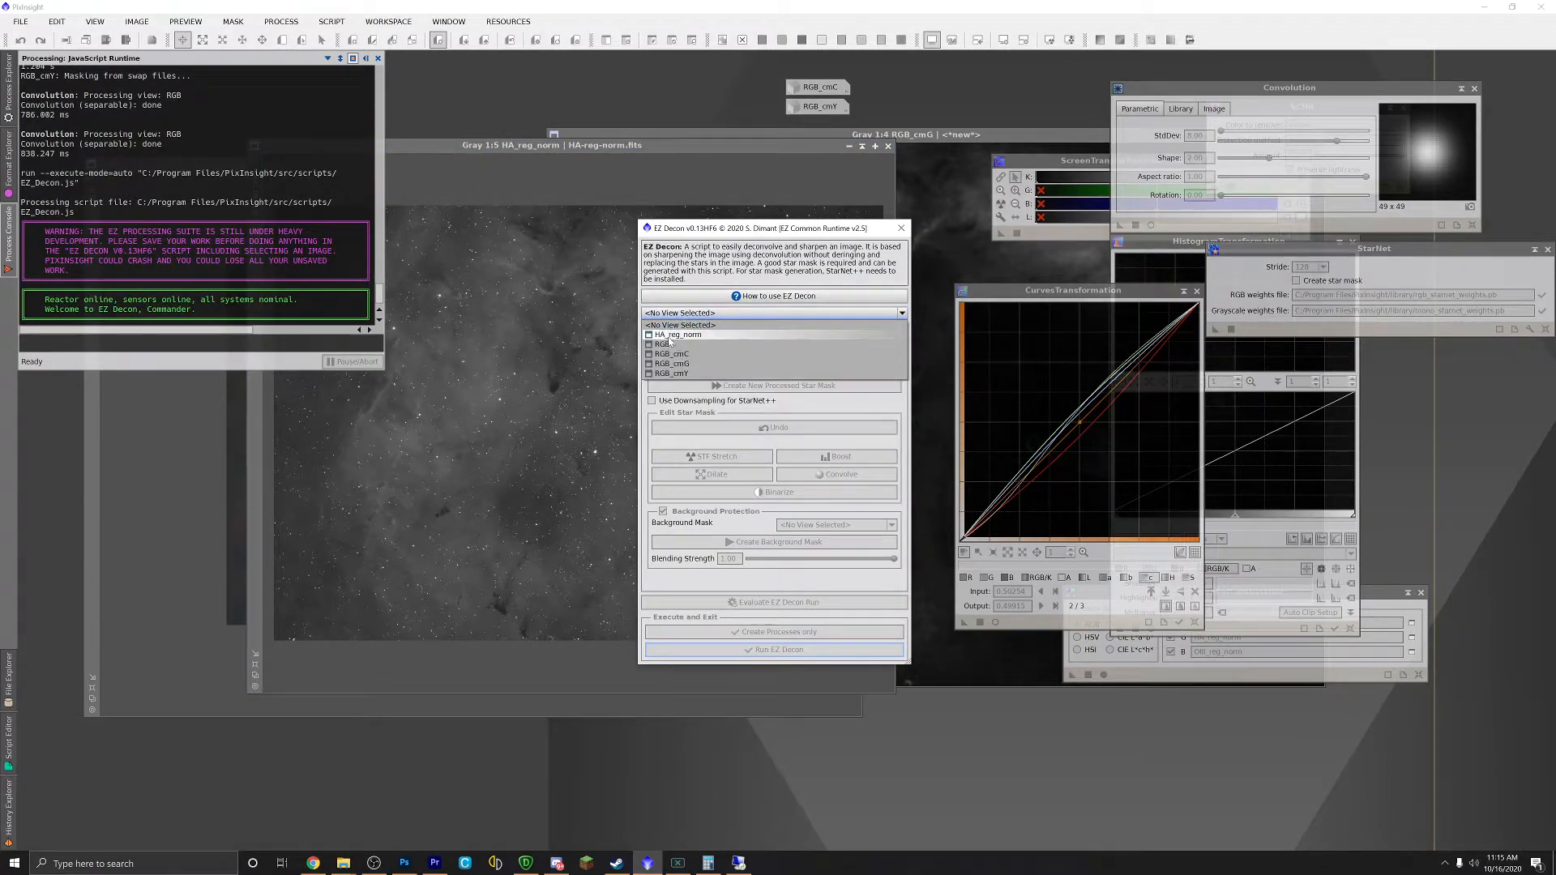
pyautogui.click(672, 335)
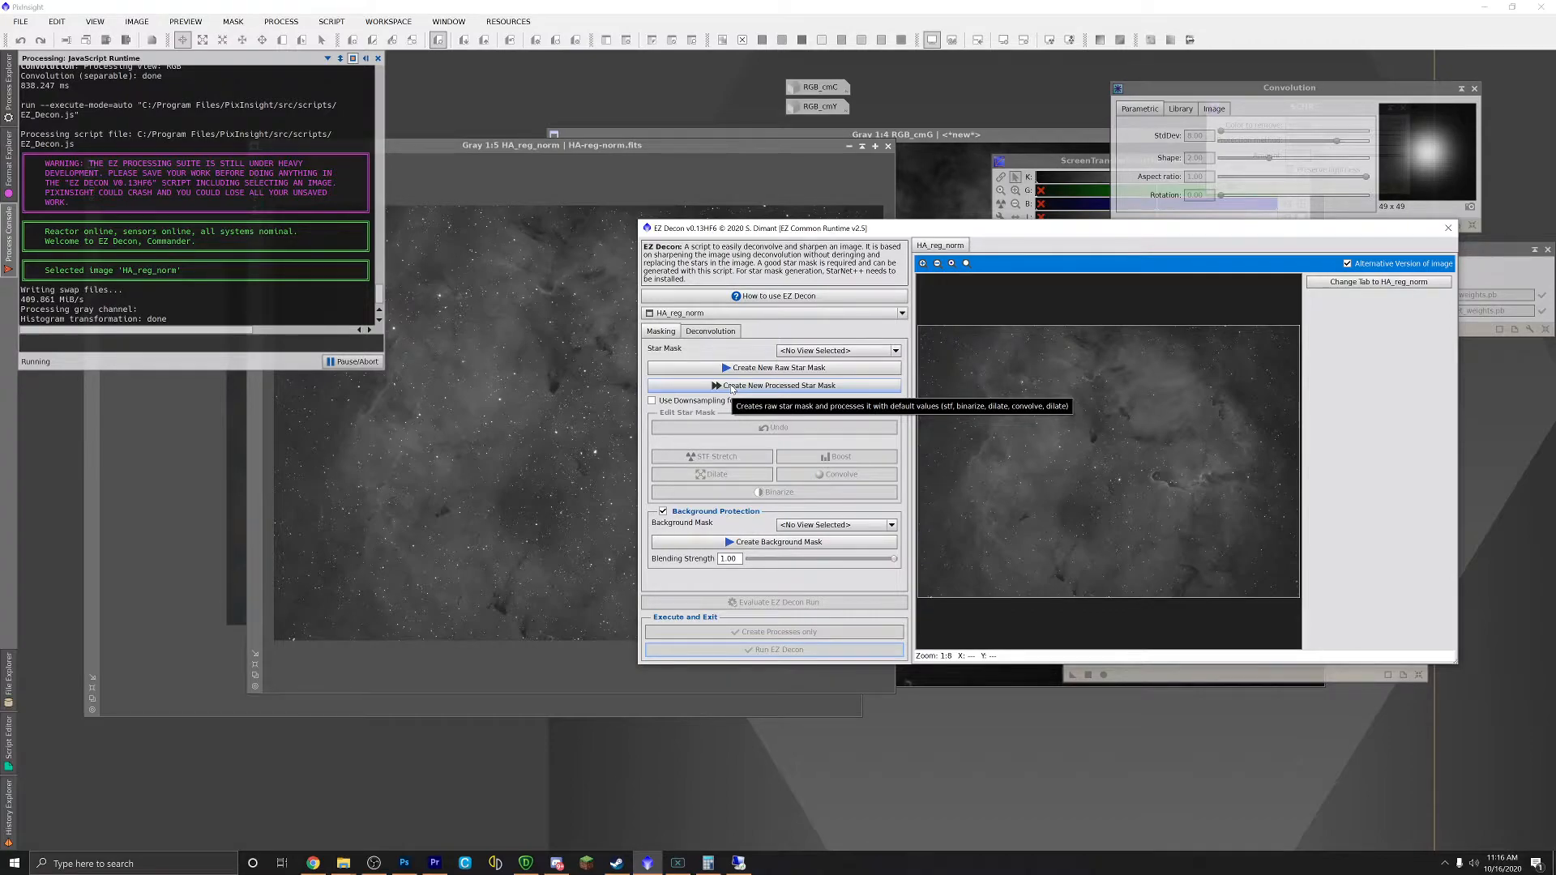
pyautogui.click(732, 388)
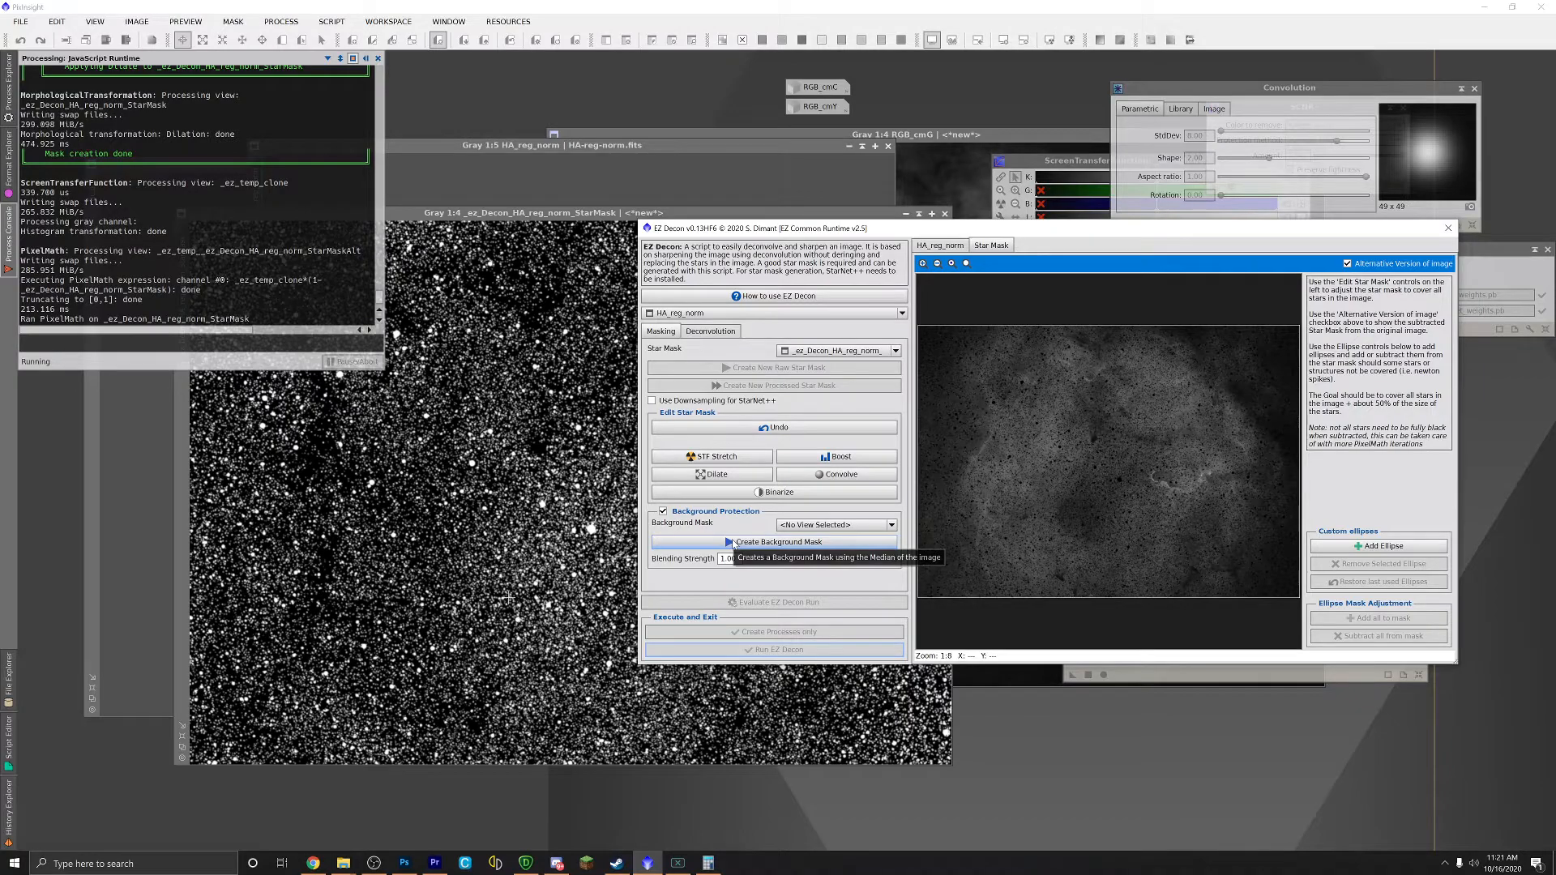
pyautogui.click(733, 544)
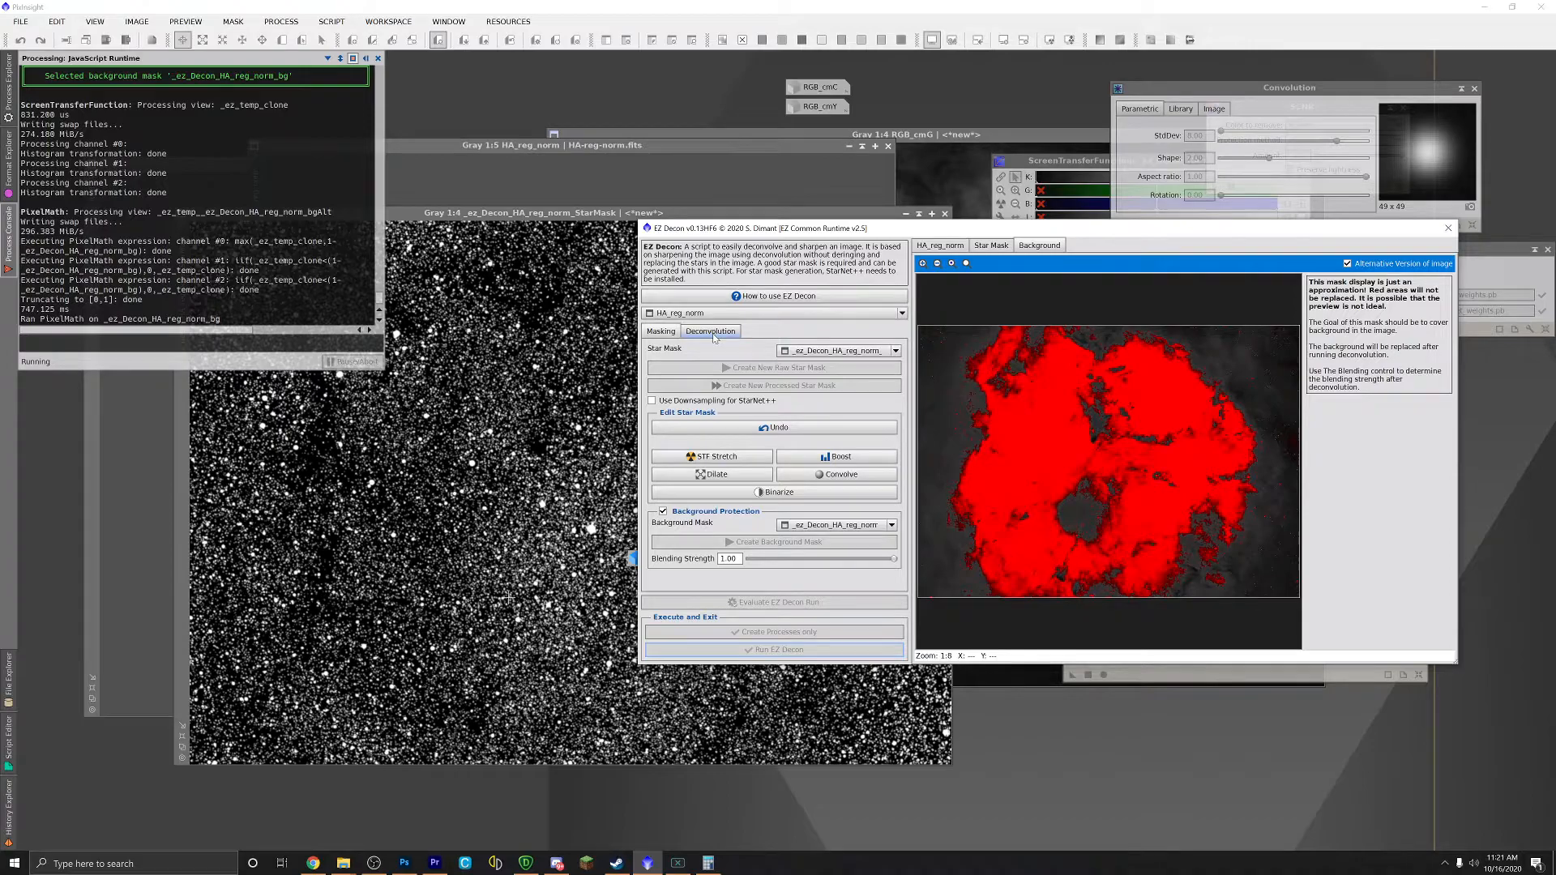
# Step: Generate the PSF on the Deconvolution tab, review the Masking tab, and run EZ Decon
pyautogui.click(711, 332)
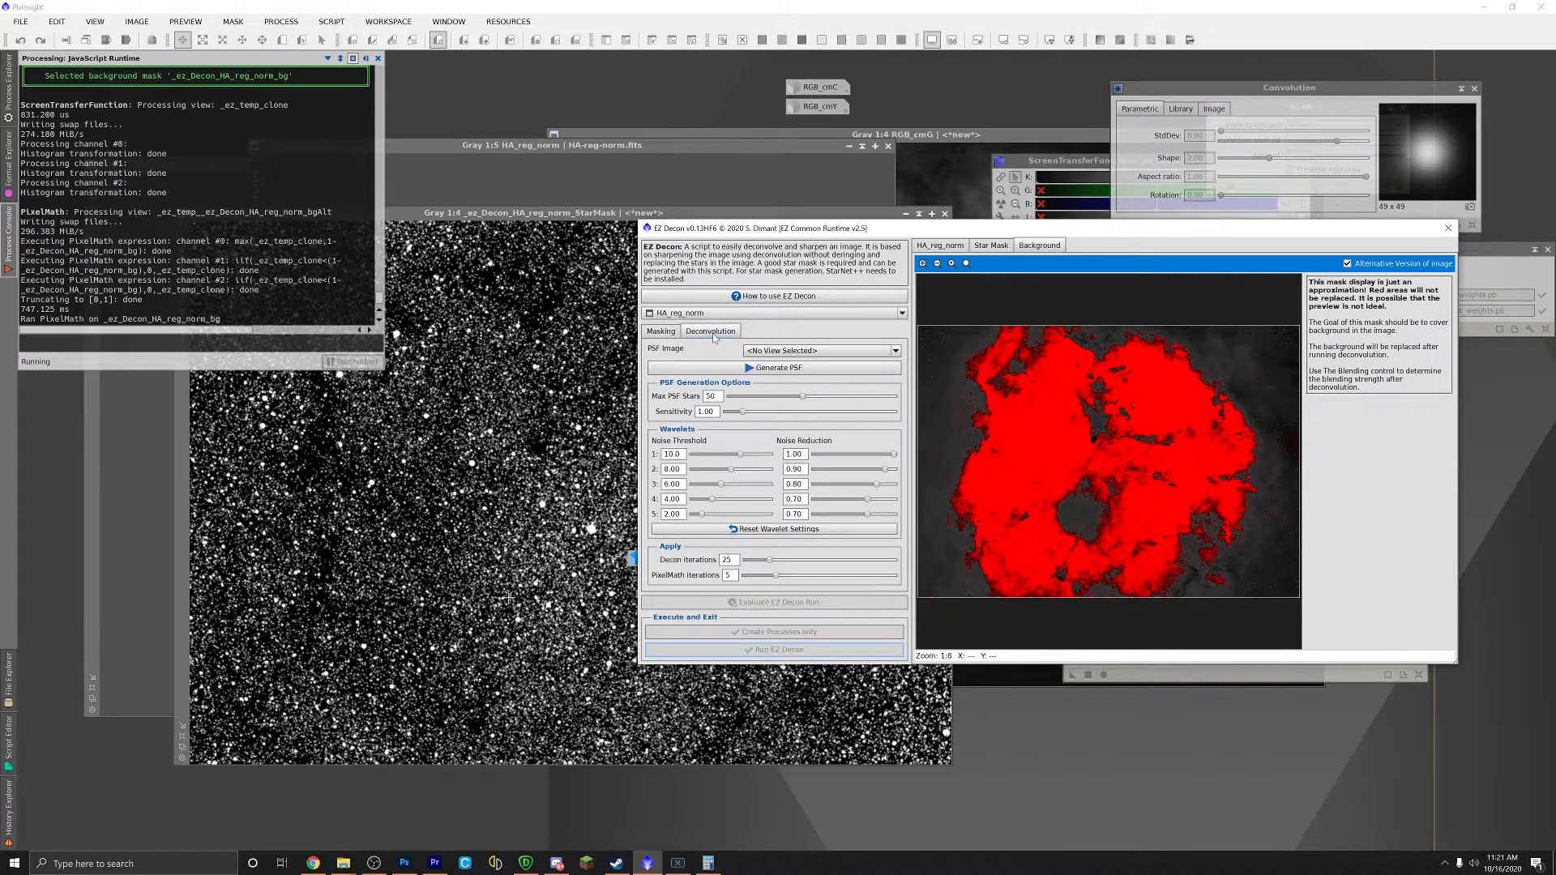
pyautogui.click(769, 371)
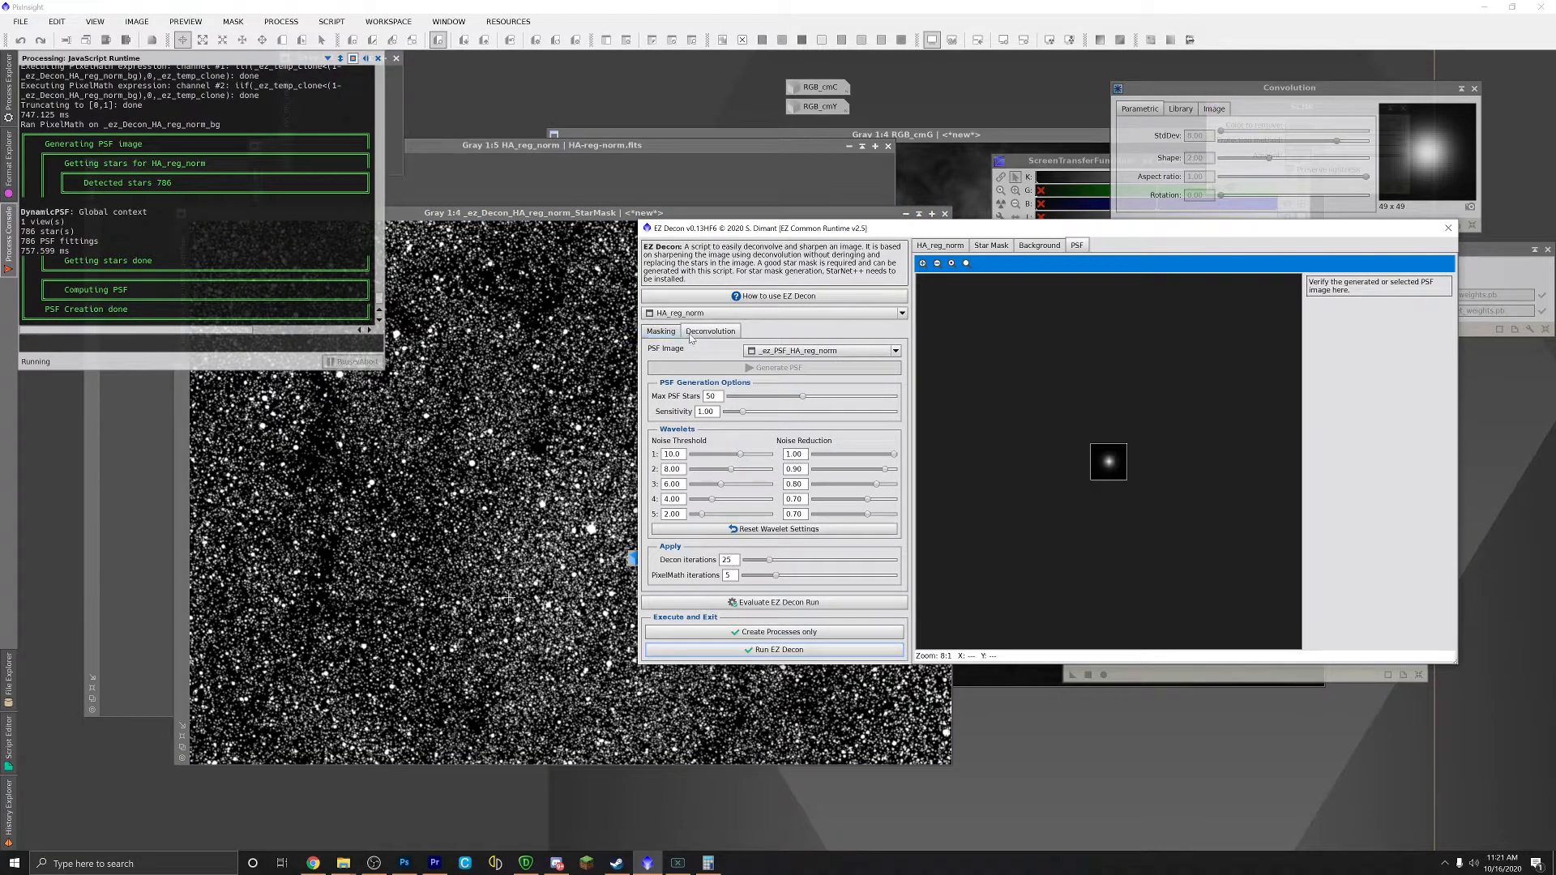
pyautogui.click(657, 334)
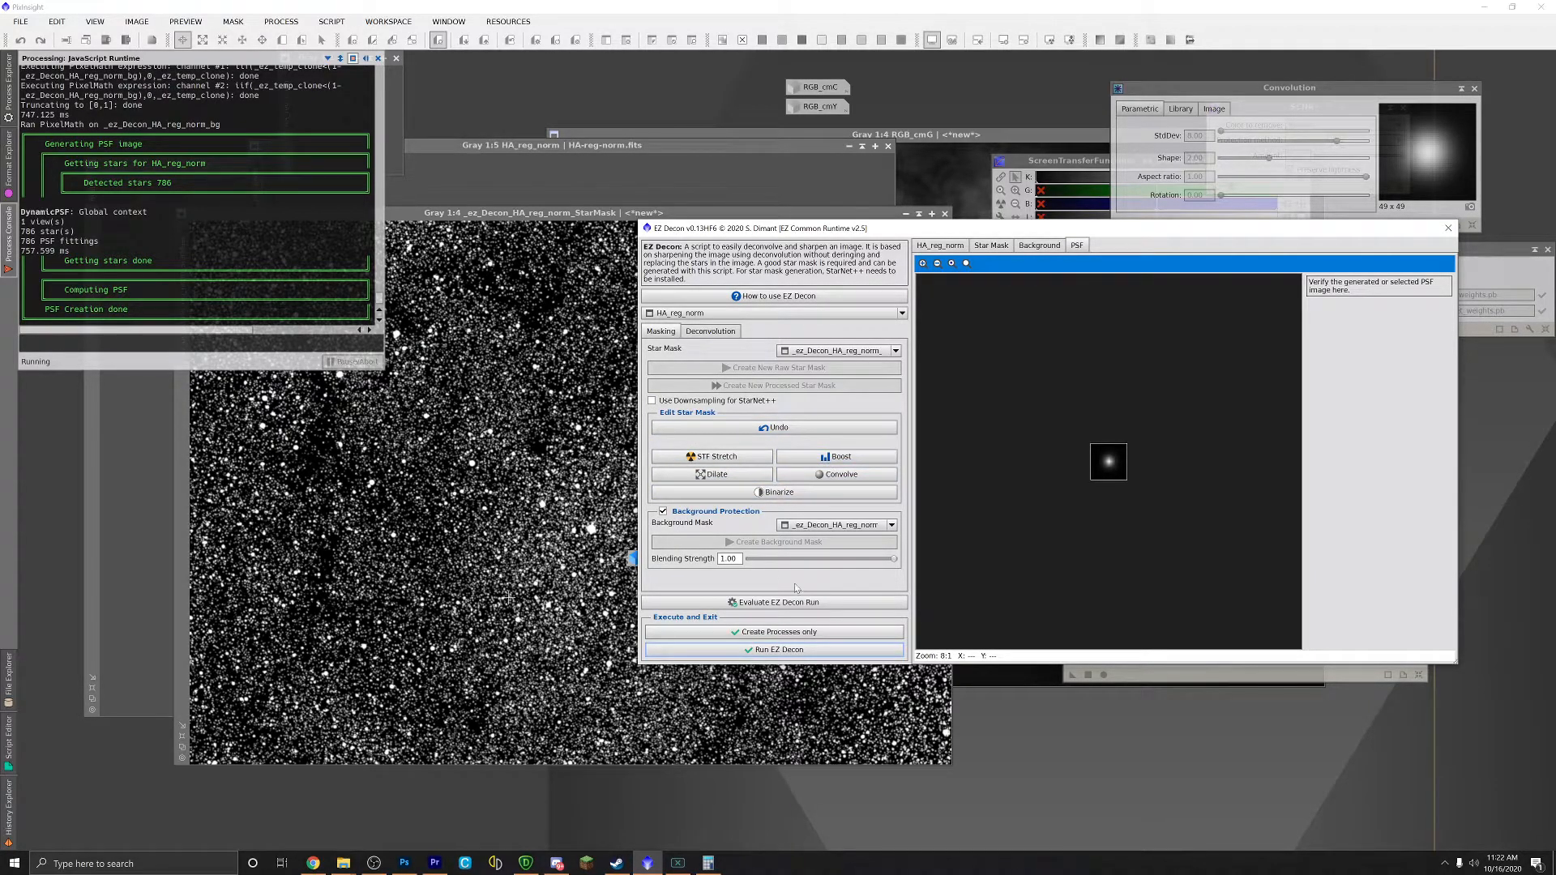
pyautogui.click(710, 331)
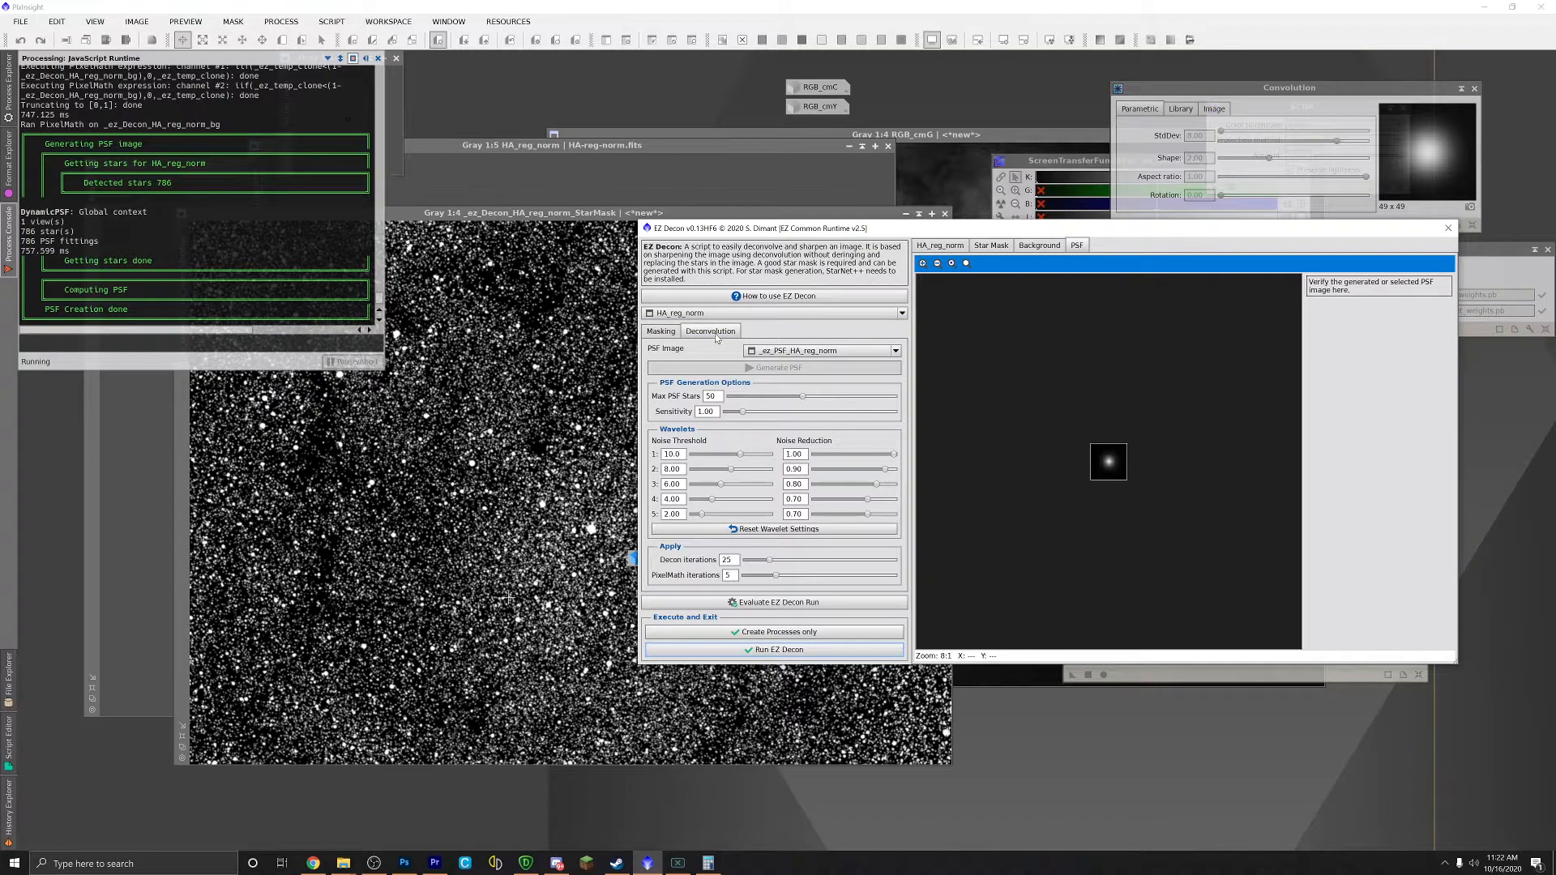
pyautogui.click(660, 333)
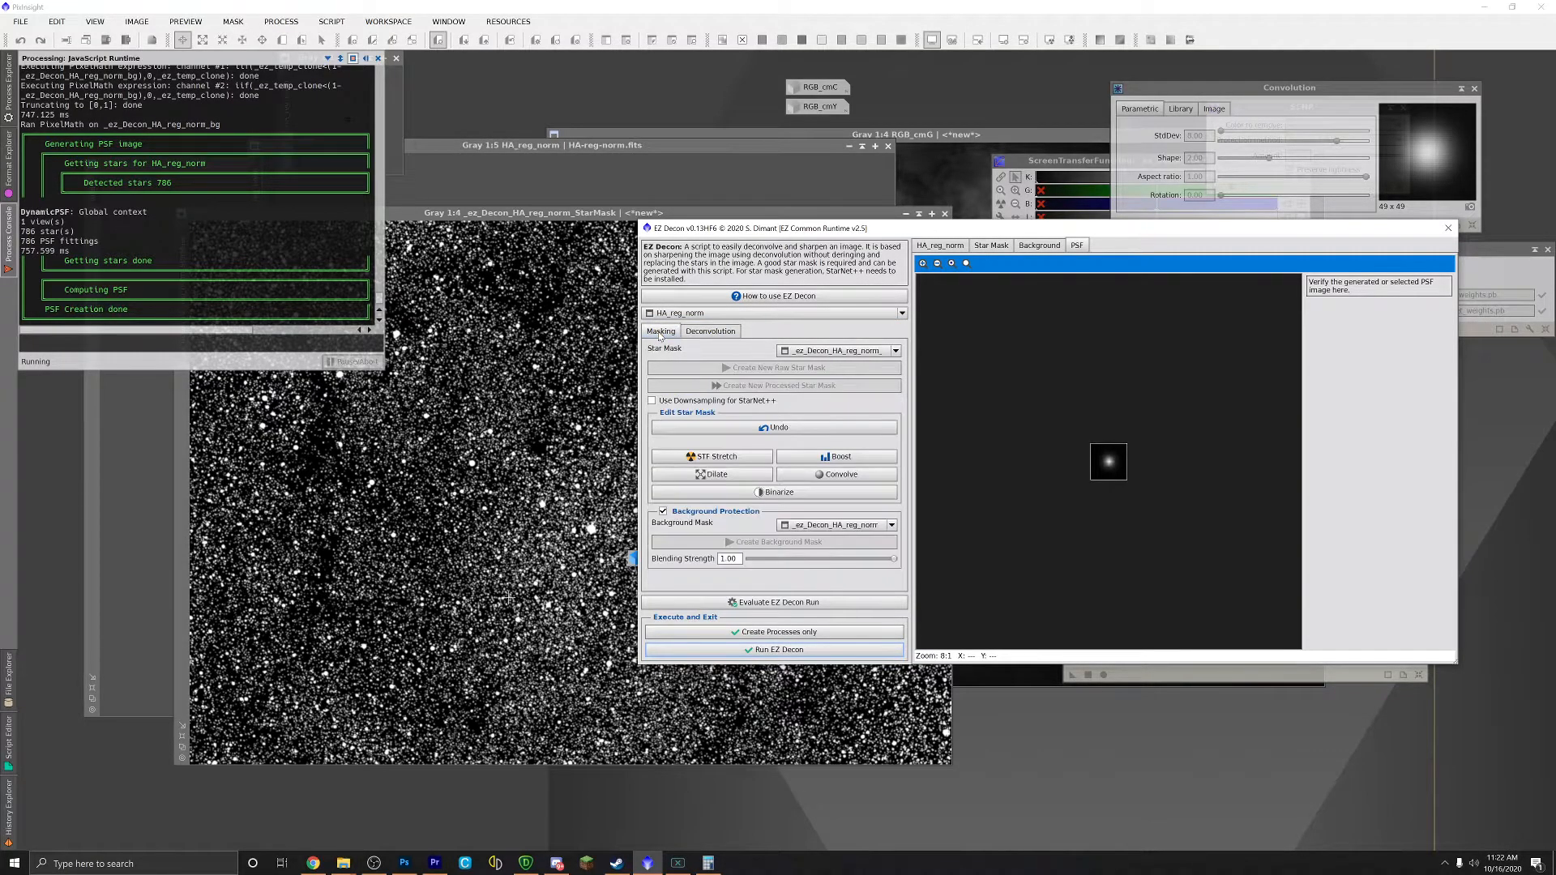
pyautogui.click(785, 651)
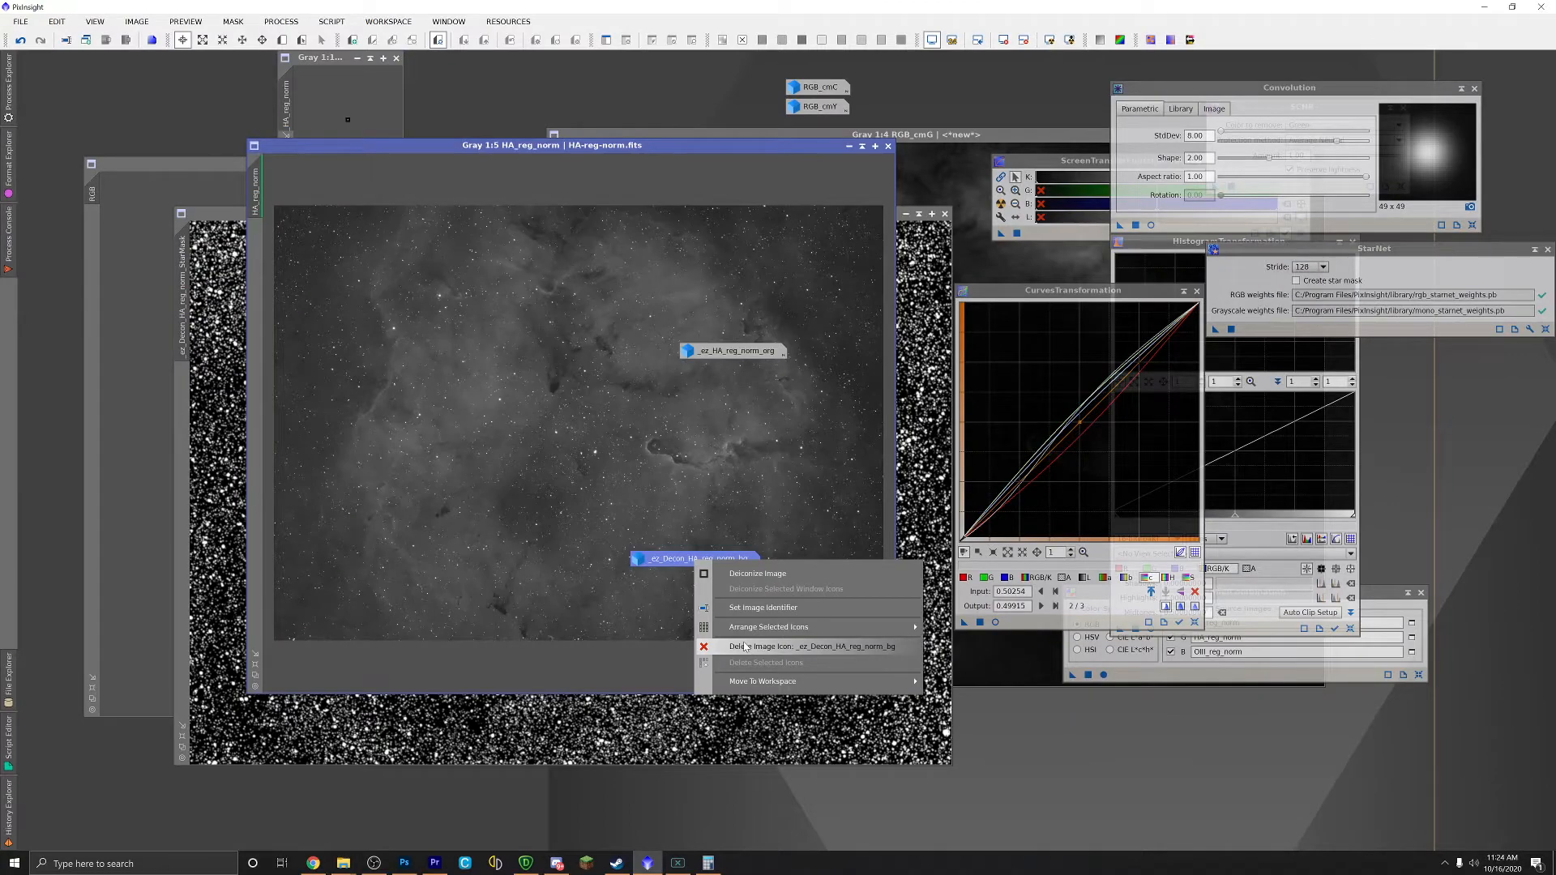
# Step: Close the _bg and StarMask images and delete the _ez_HA_reg_norm_org icon
pyautogui.click(745, 646)
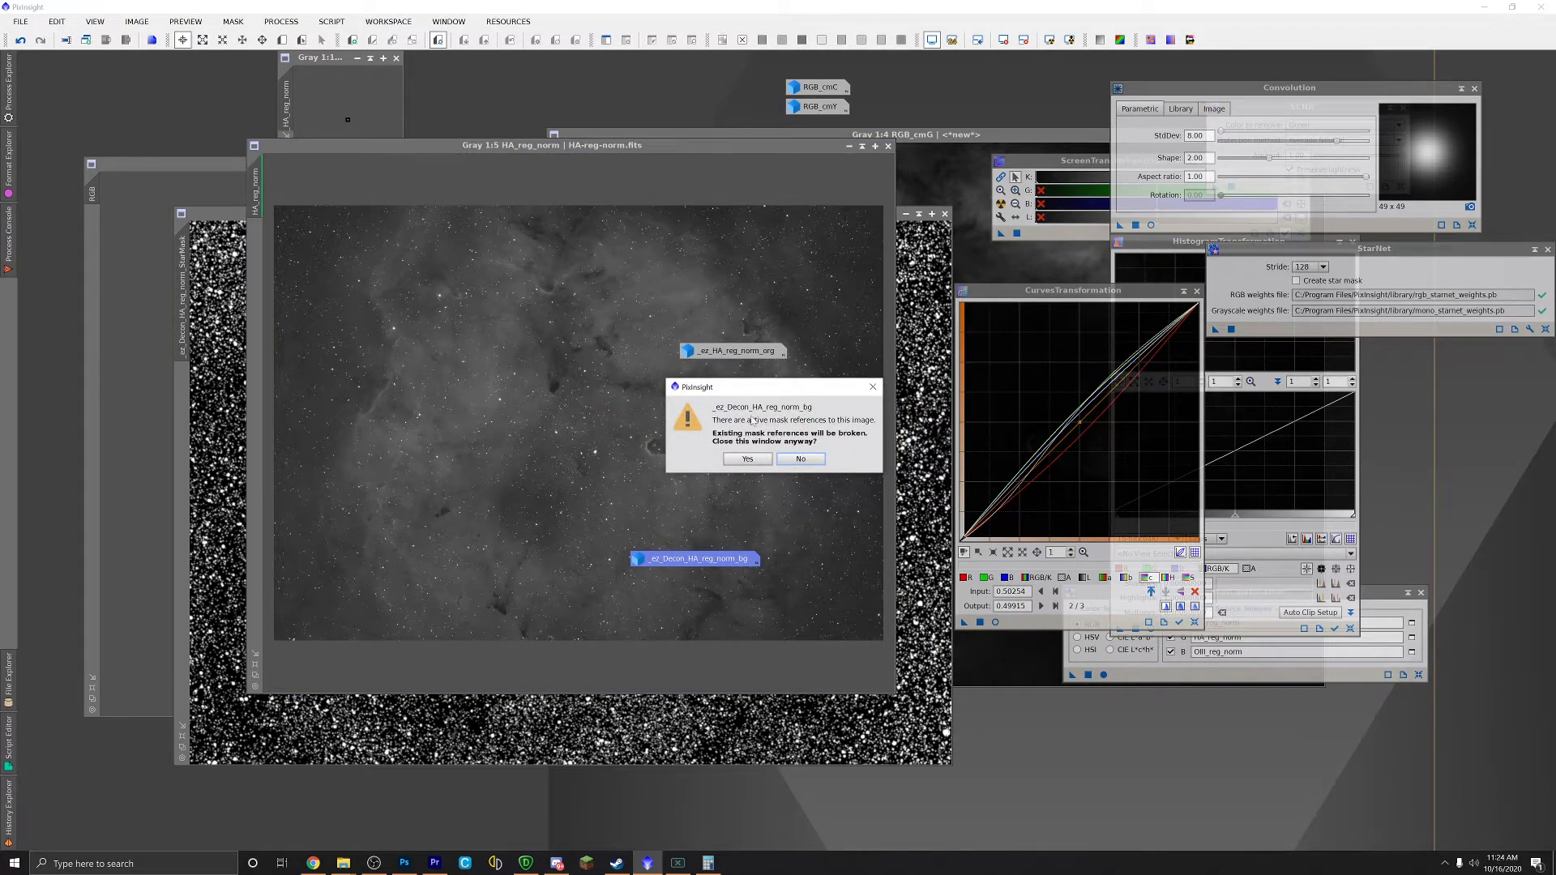
pyautogui.click(747, 459)
pyautogui.rightClick(730, 354)
pyautogui.click(765, 438)
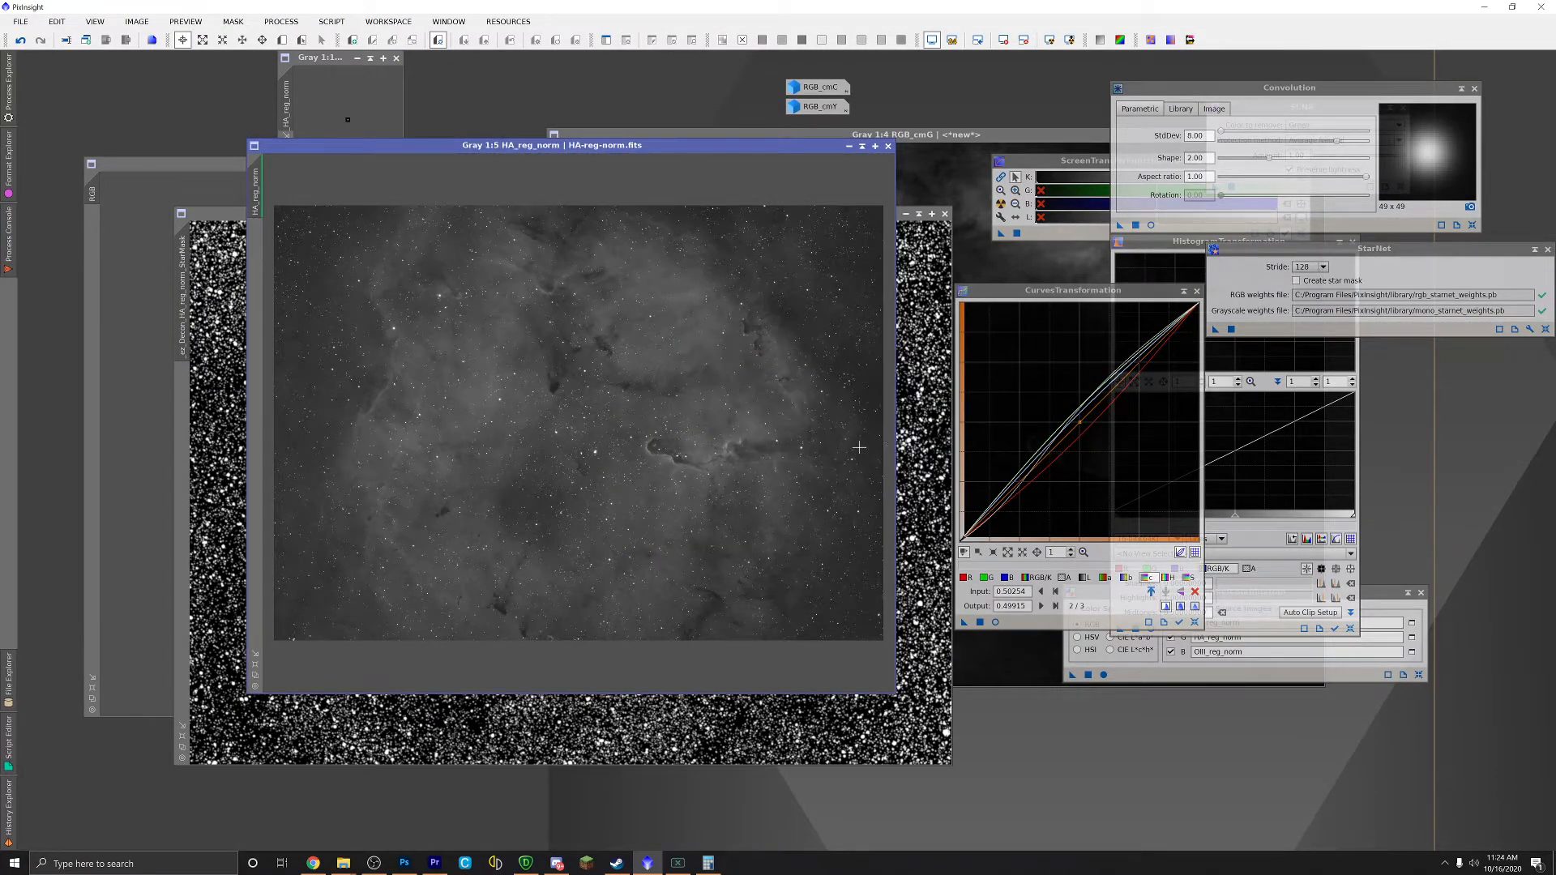
pyautogui.click(945, 214)
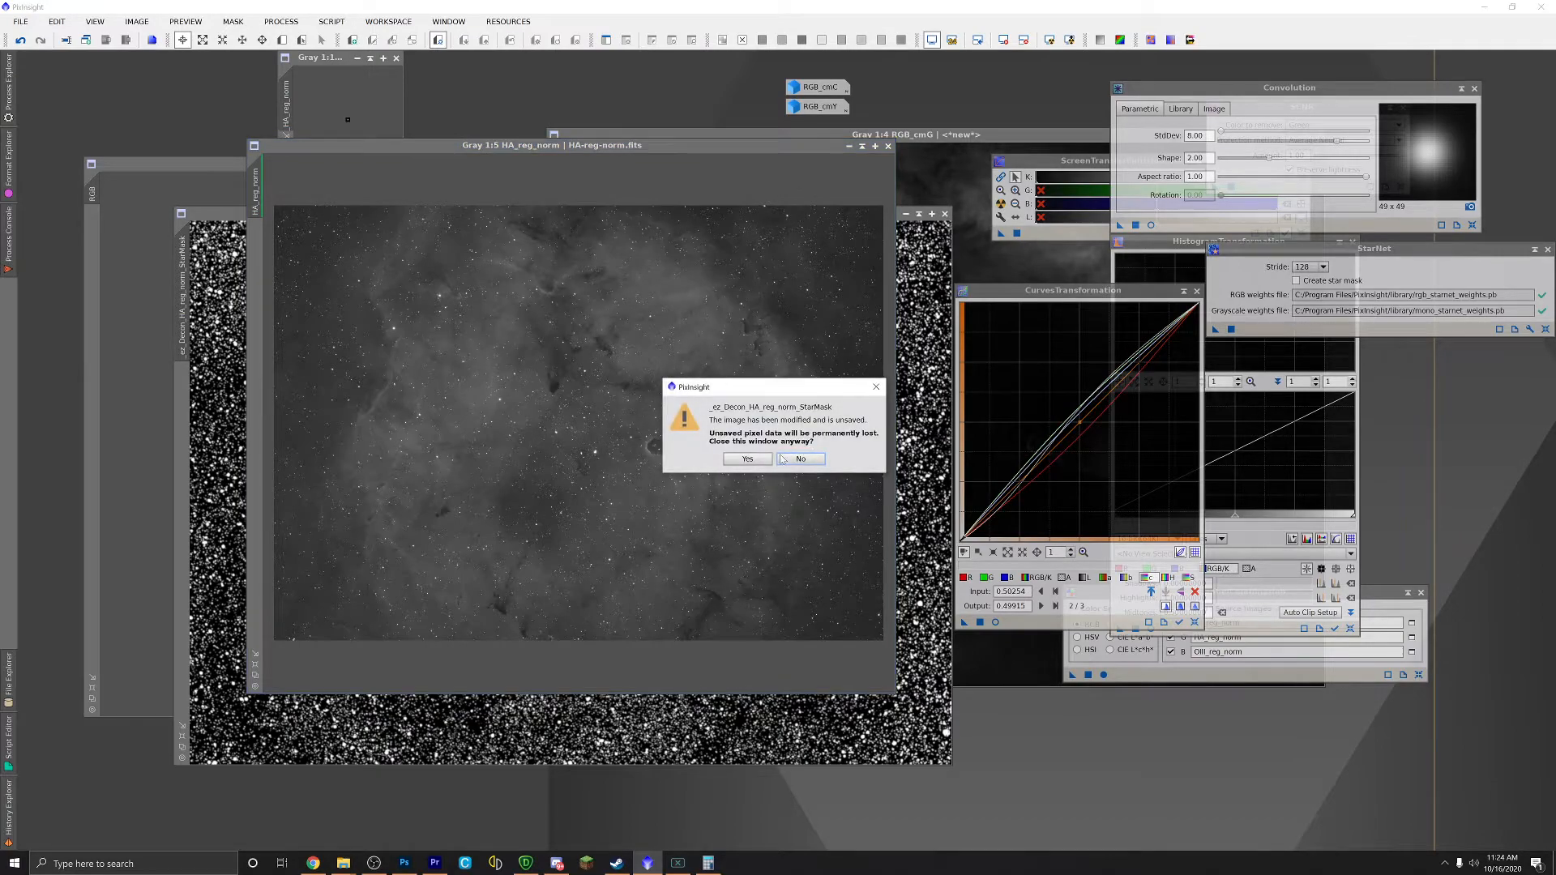
pyautogui.click(754, 459)
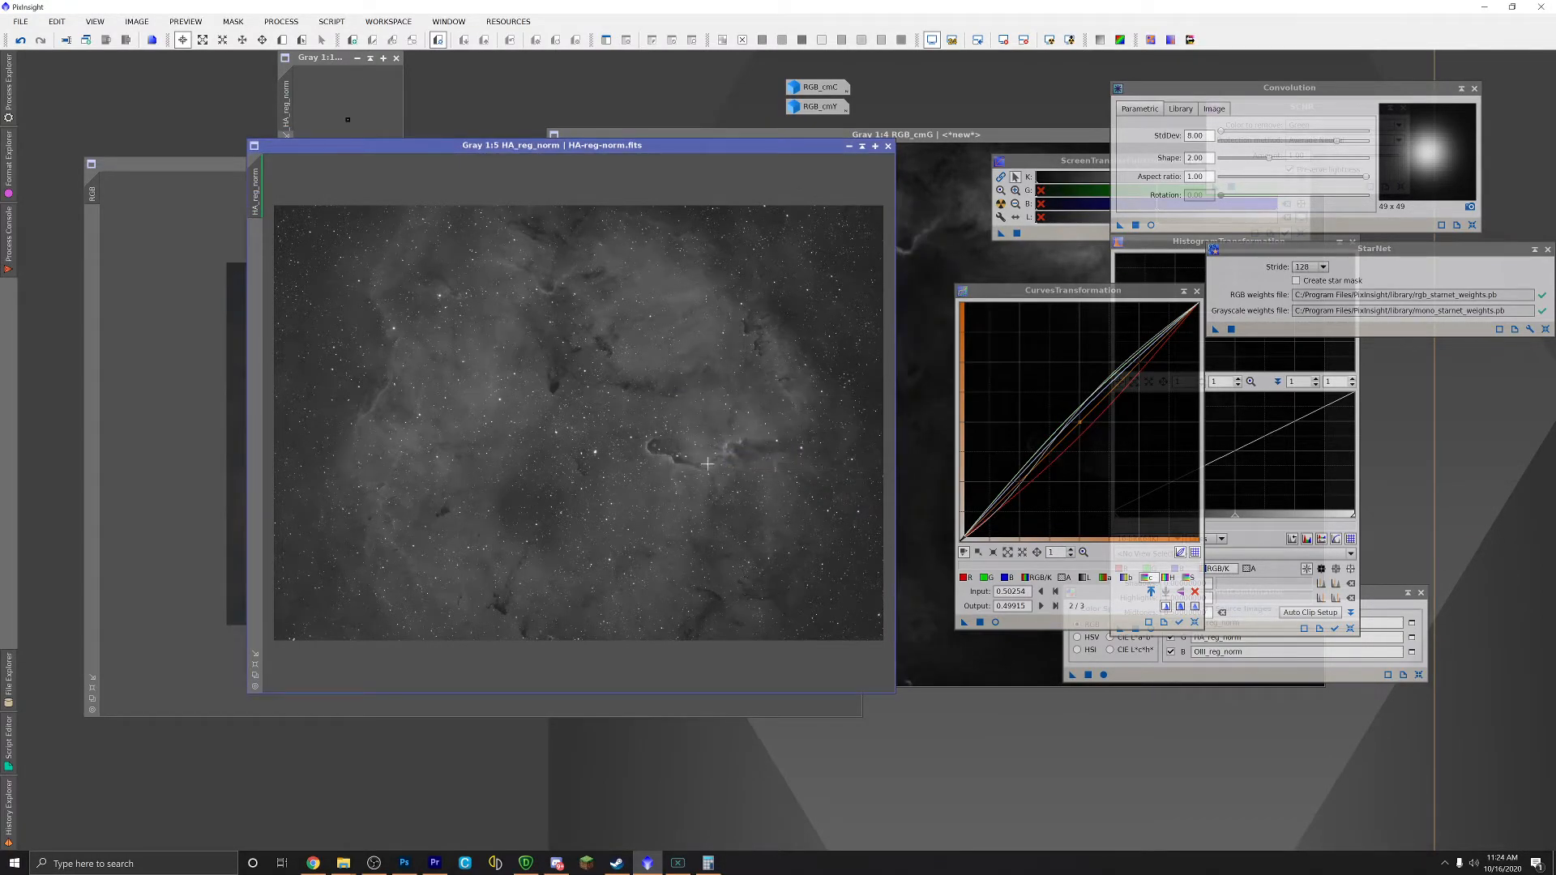
pyautogui.scroll(4, 715, 463)
pyautogui.scroll(-2, 690, 479)
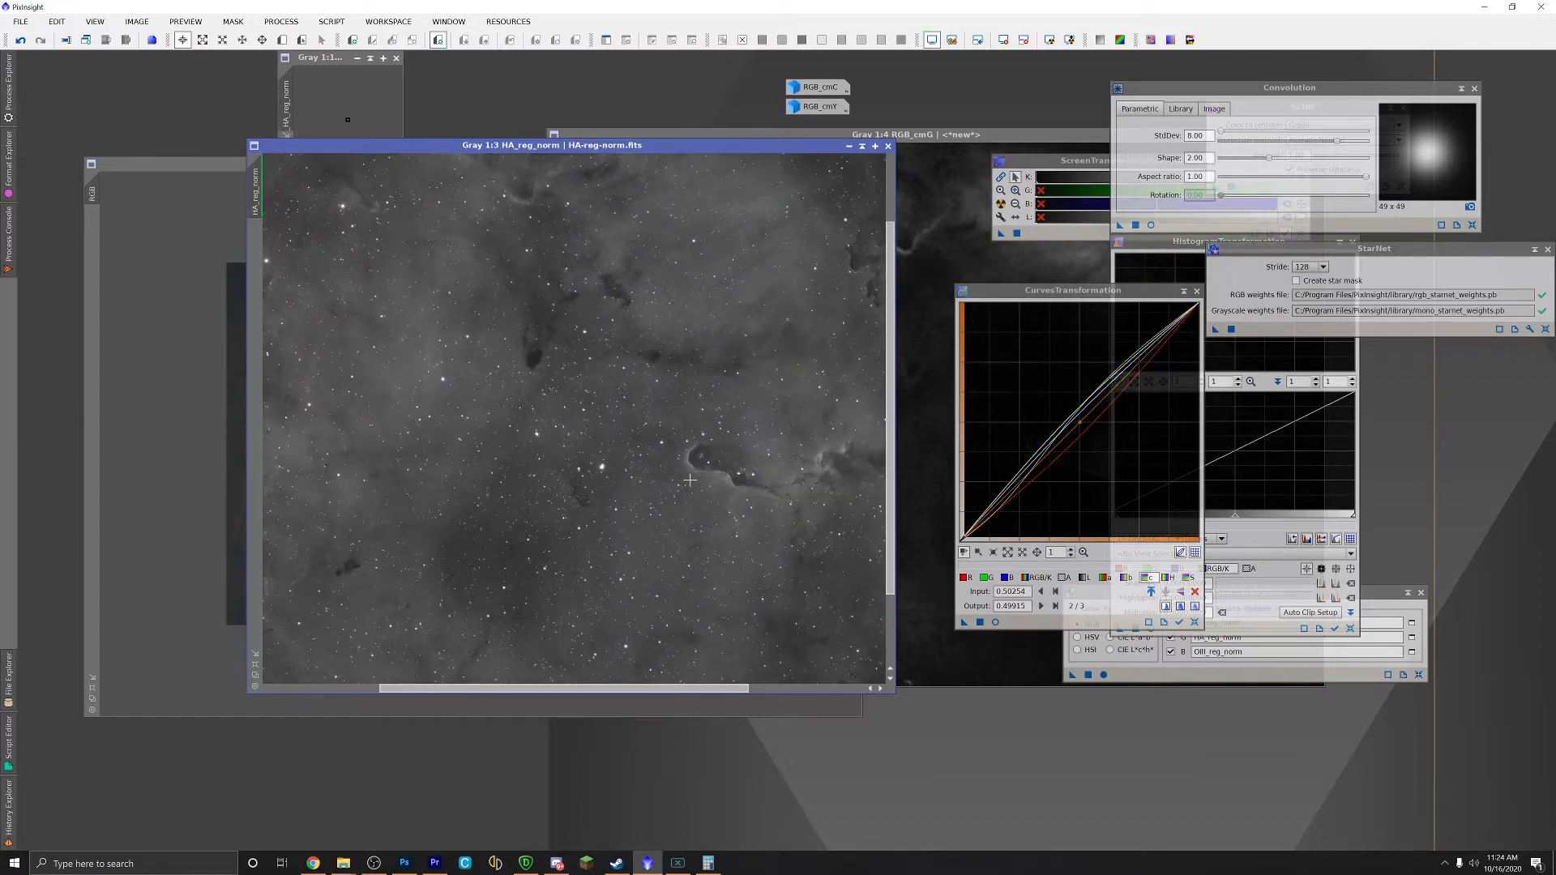
pyautogui.scroll(-2, 689, 480)
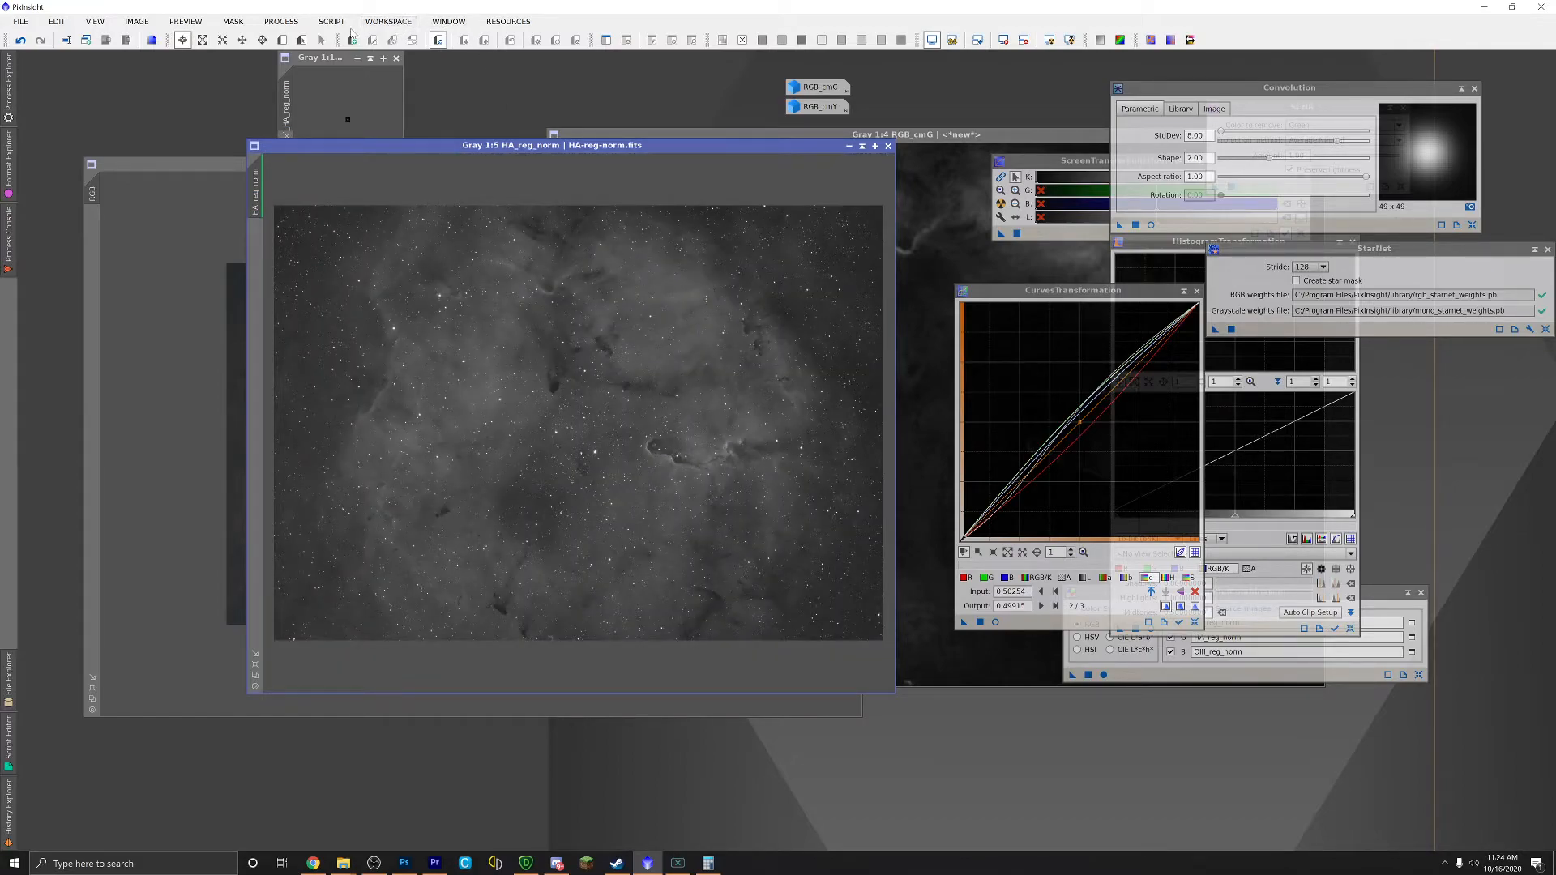
# Step: Launch EZ Soft Stretch with HA_reg_norm selected as the target image
pyautogui.click(333, 24)
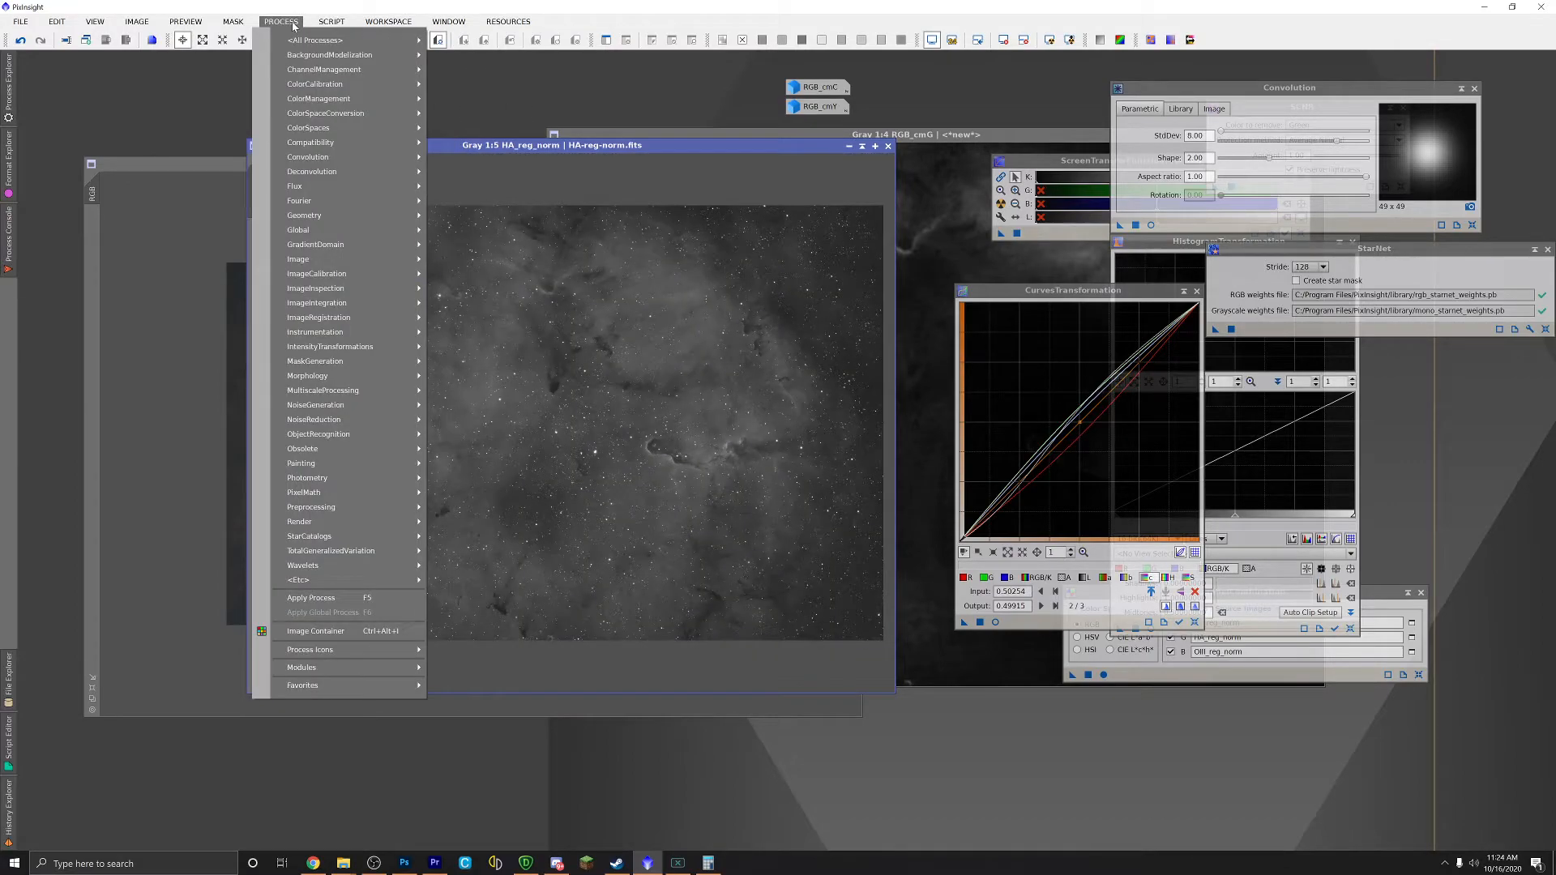
pyautogui.moveTo(292, 27)
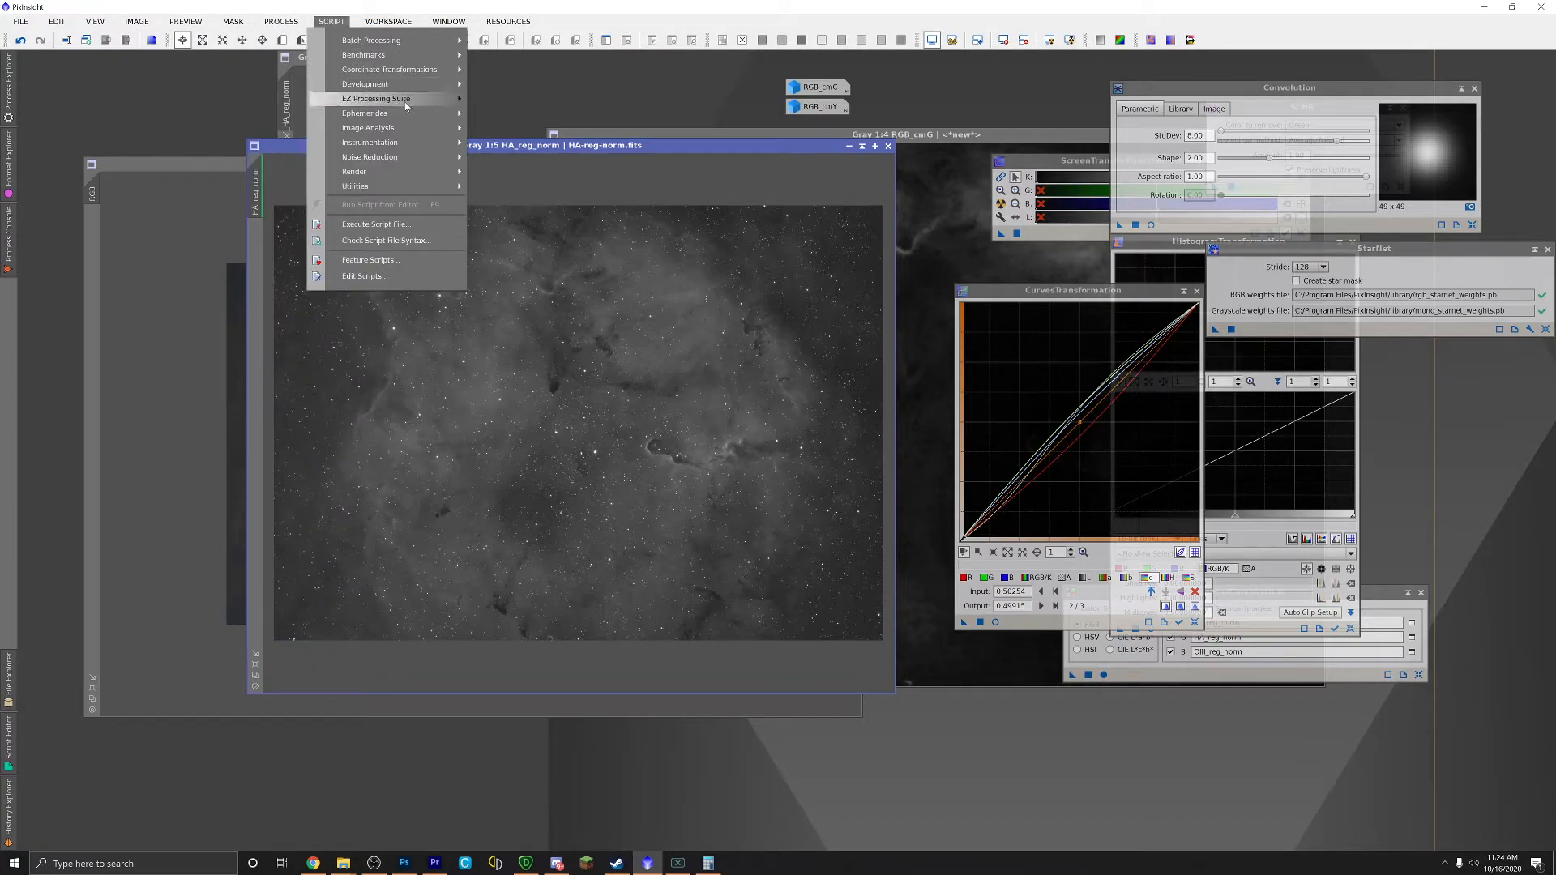
pyautogui.moveTo(405, 99)
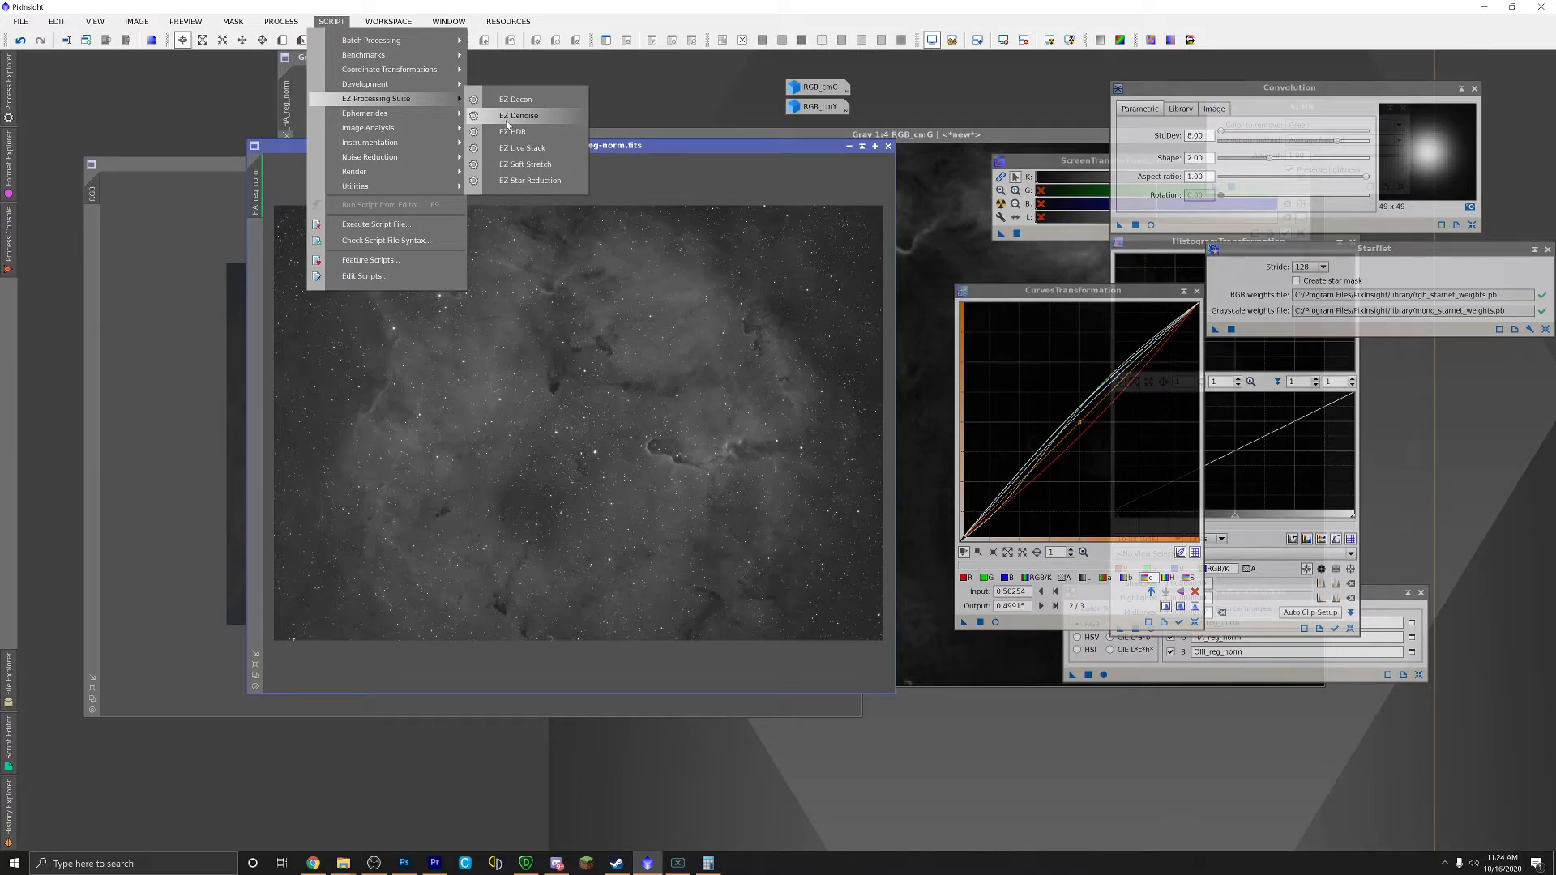
pyautogui.click(531, 166)
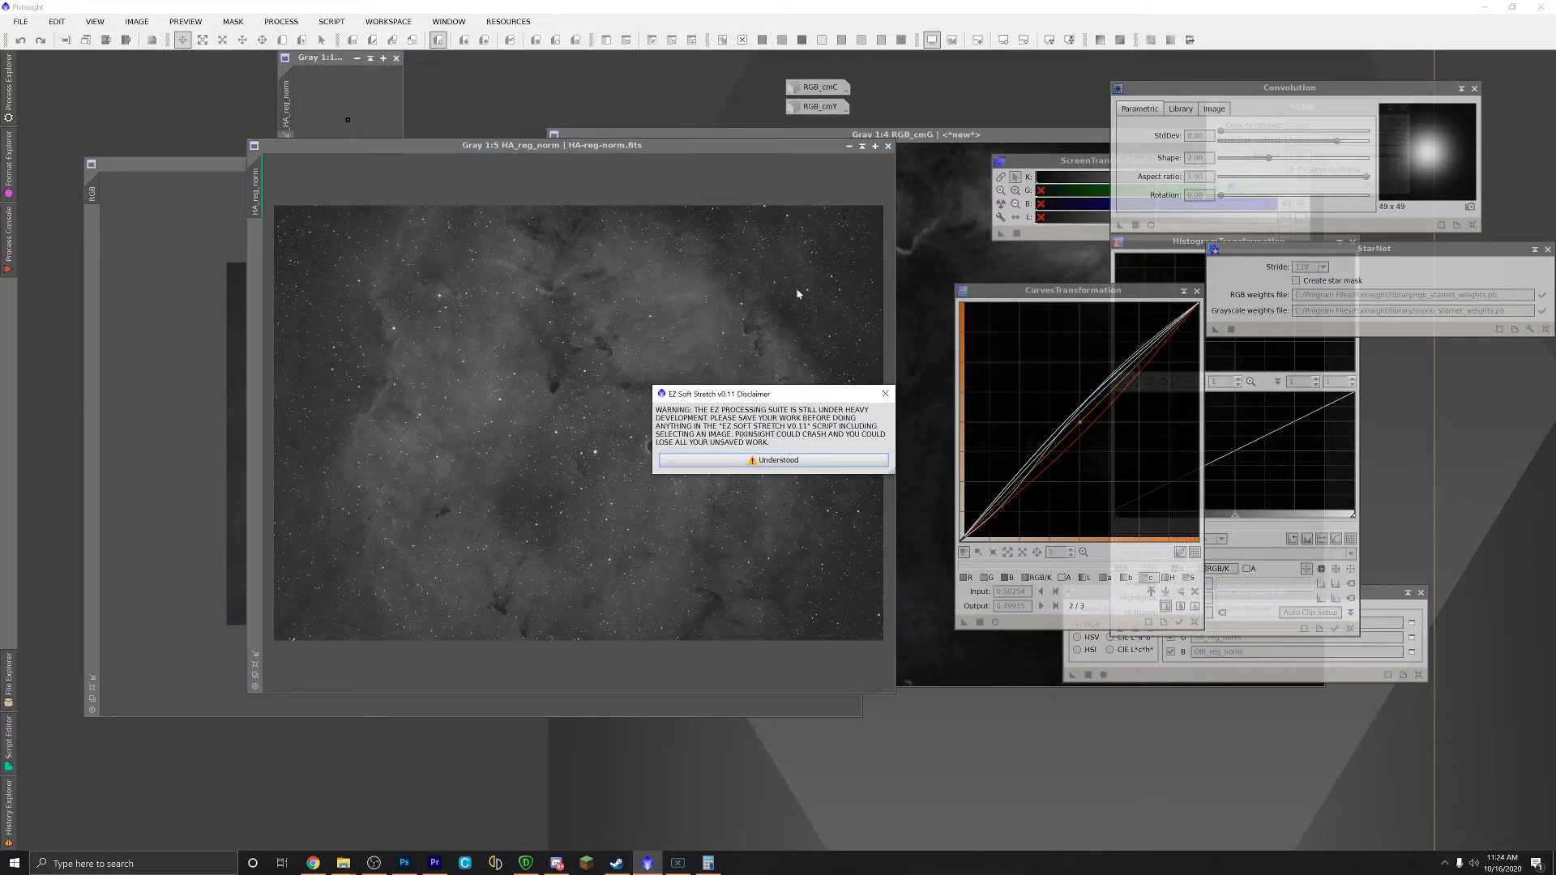
pyautogui.click(704, 342)
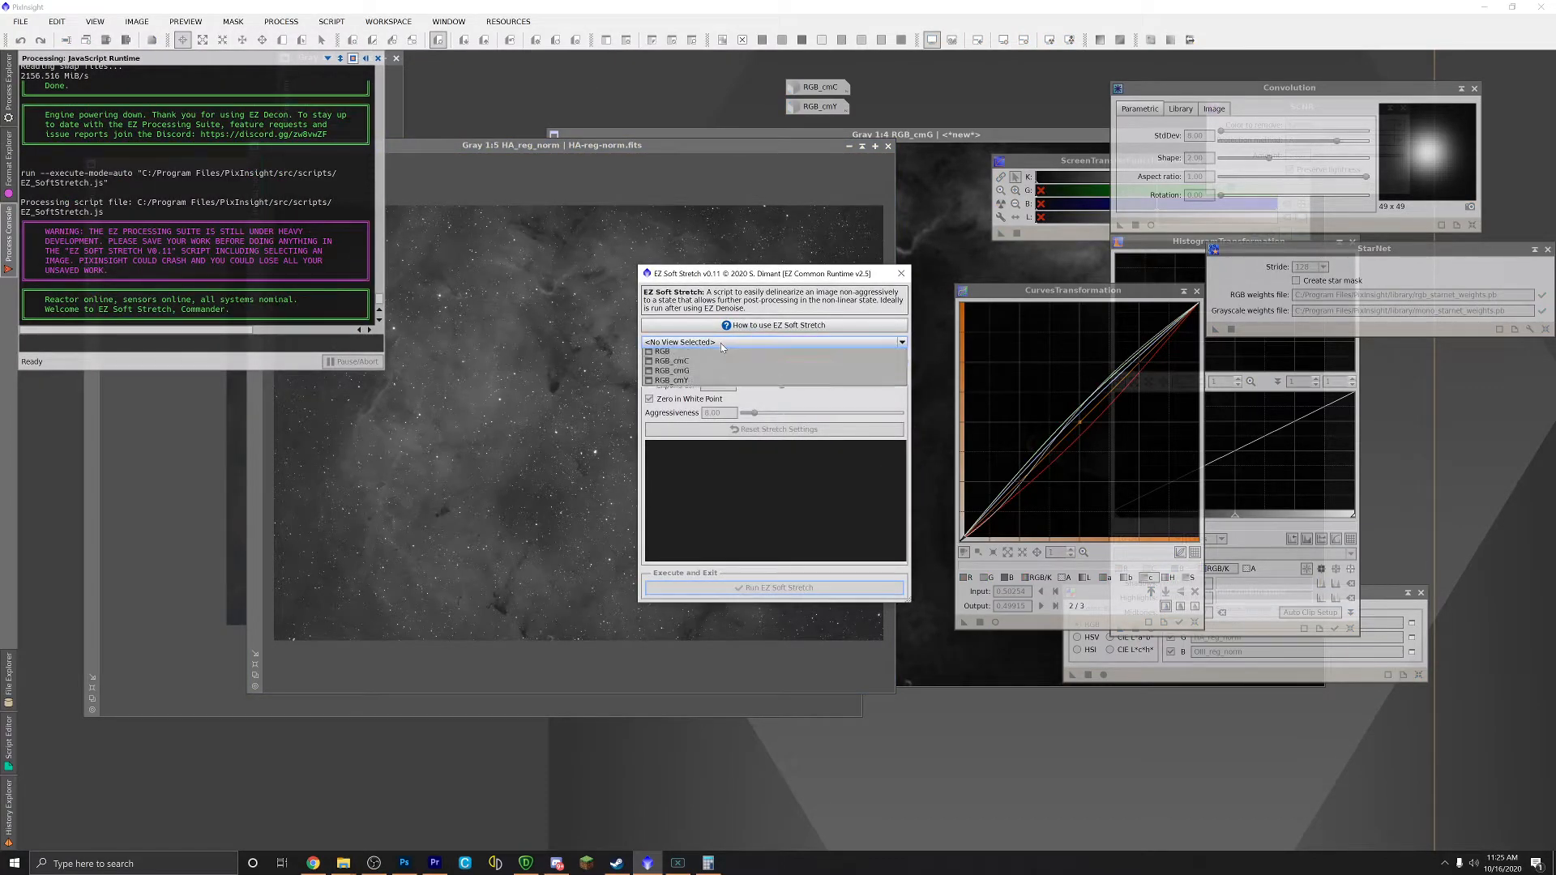
pyautogui.click(702, 366)
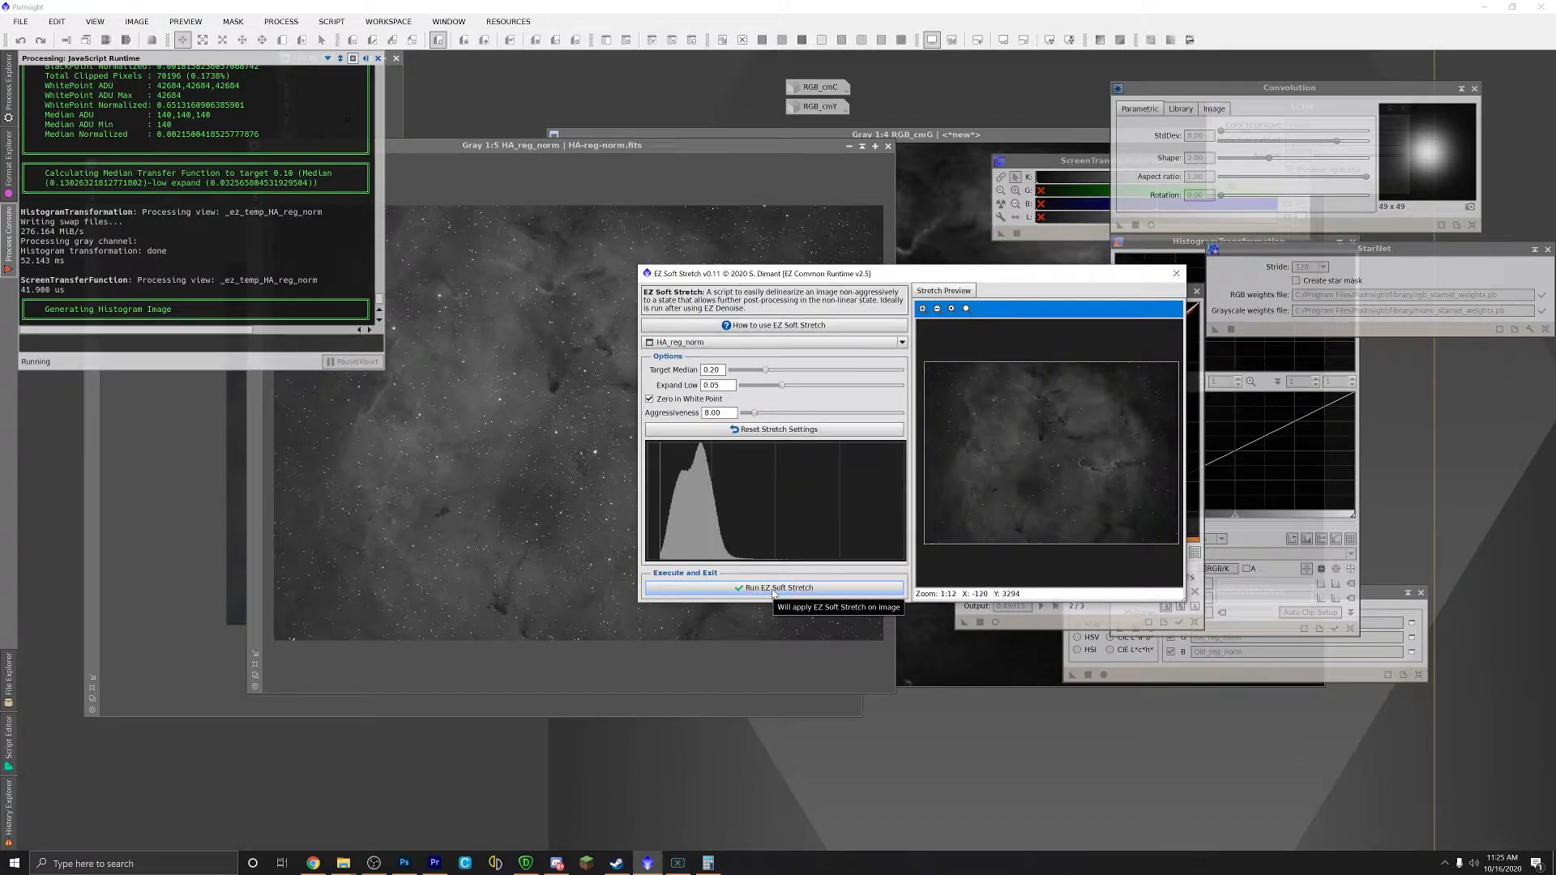
# Step: Run the soft stretch on HA_reg_norm and zoom to inspect the result
pyautogui.click(770, 593)
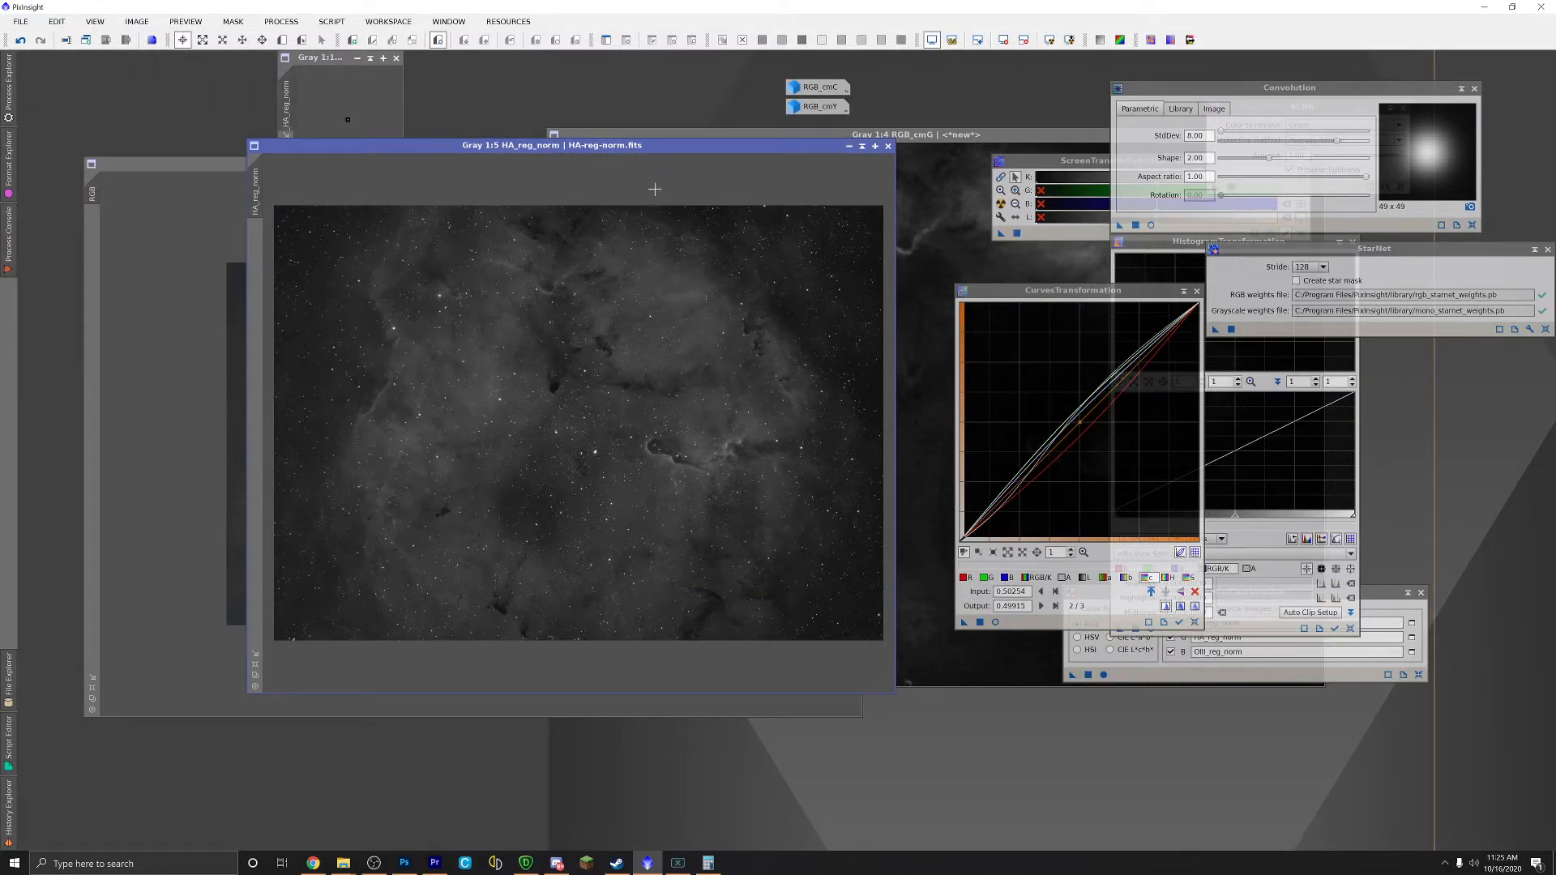
pyautogui.scroll(2, 621, 491)
pyautogui.scroll(-2, 621, 492)
pyautogui.scroll(2, 620, 492)
pyautogui.scroll(-2, 621, 492)
pyautogui.scroll(1, 621, 492)
pyautogui.scroll(-1, 621, 492)
# Step: Apply EZ HDR enhancement to HA_reg_norm
pyautogui.click(328, 18)
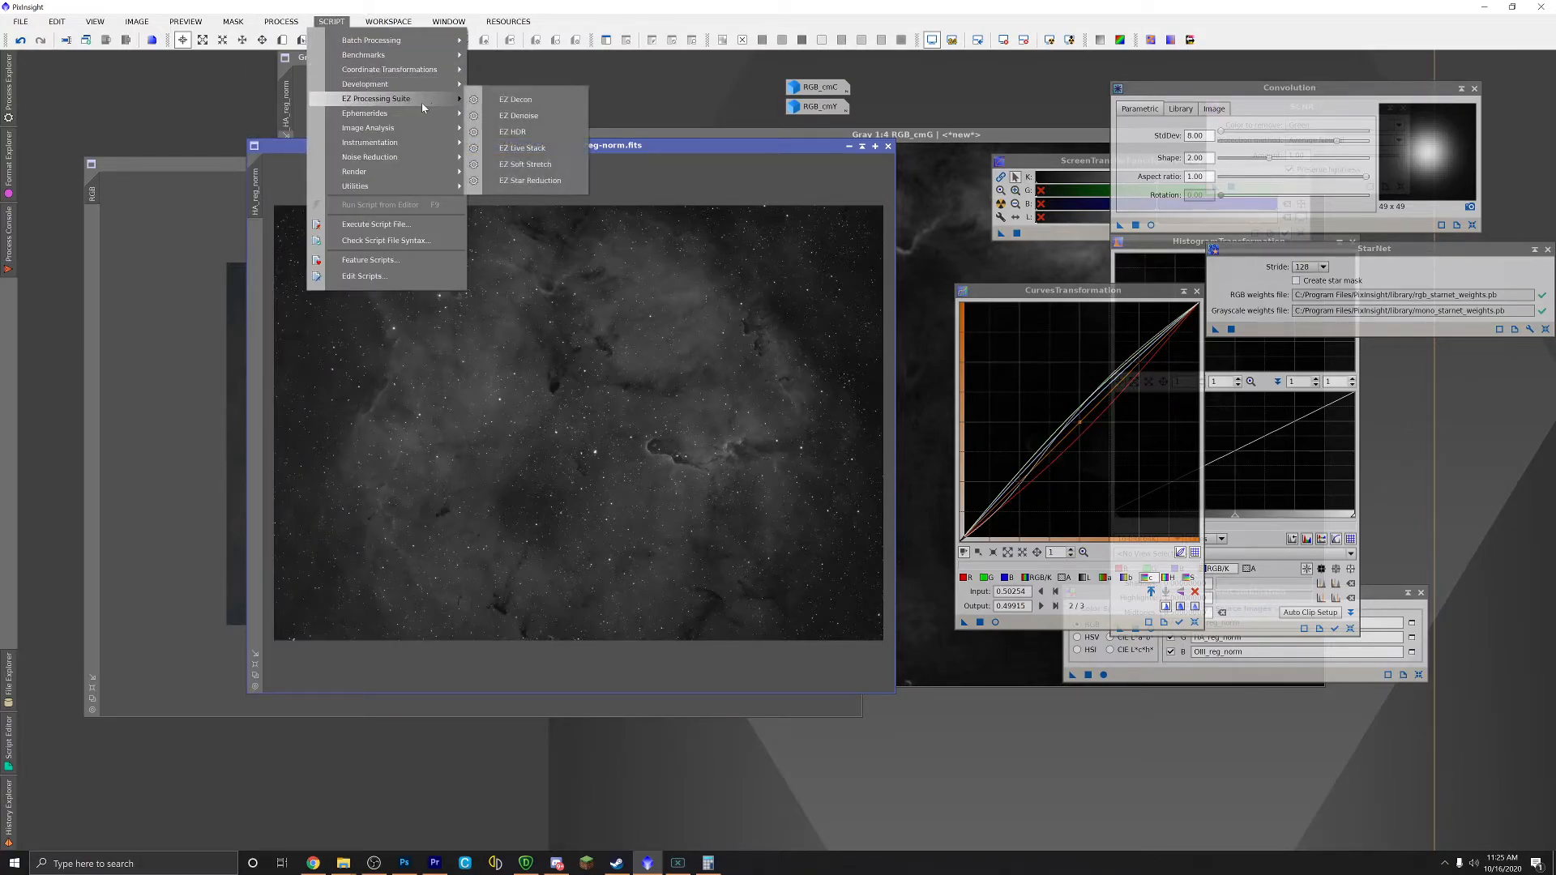
pyautogui.click(520, 134)
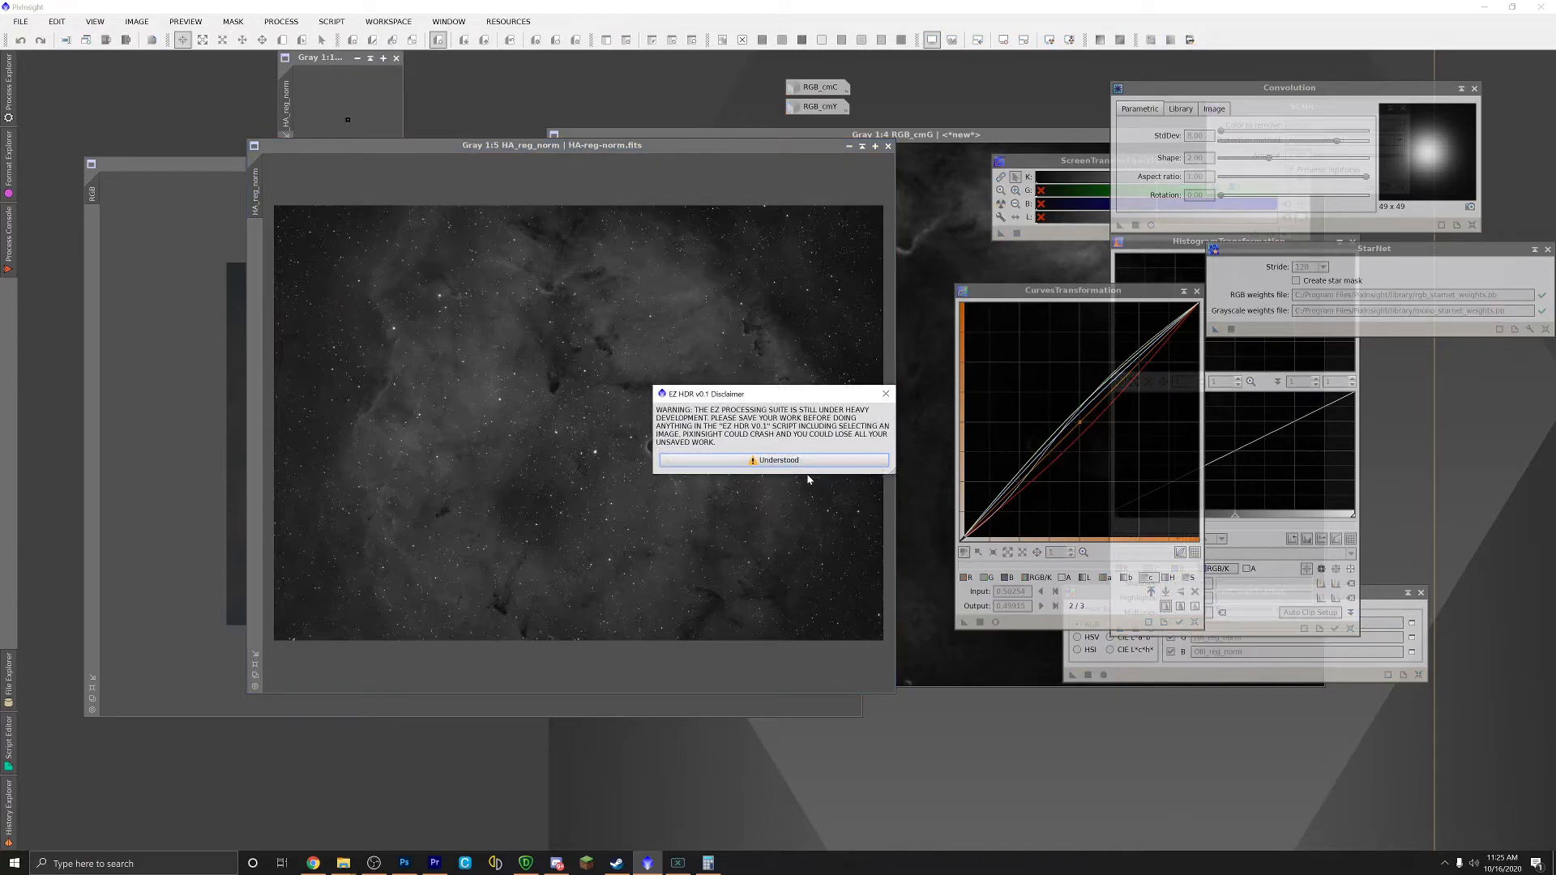
pyautogui.click(811, 406)
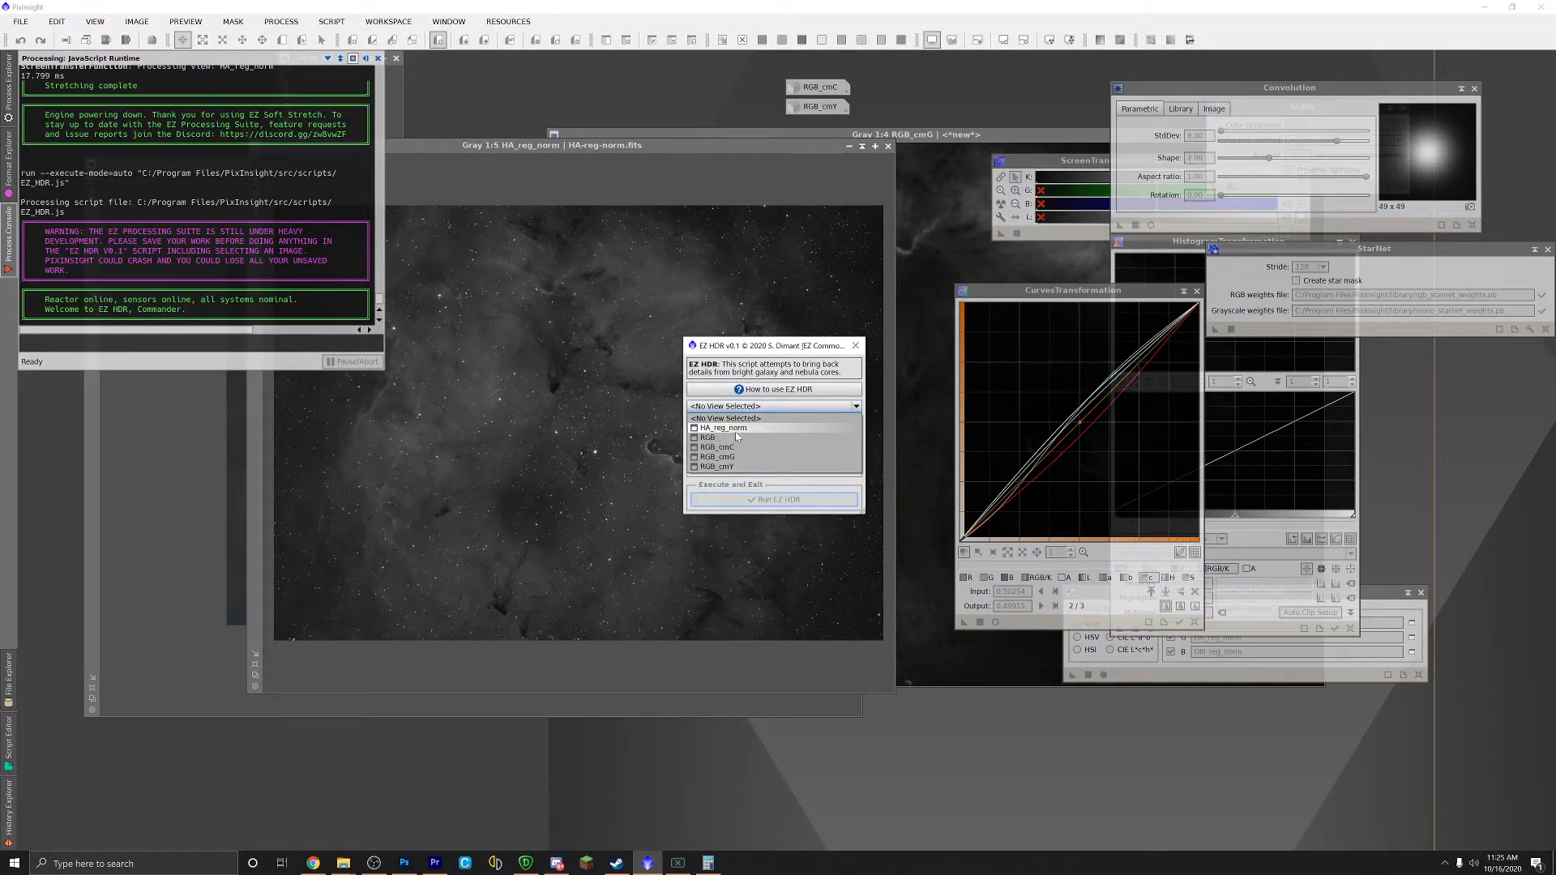
pyautogui.click(749, 421)
pyautogui.click(769, 501)
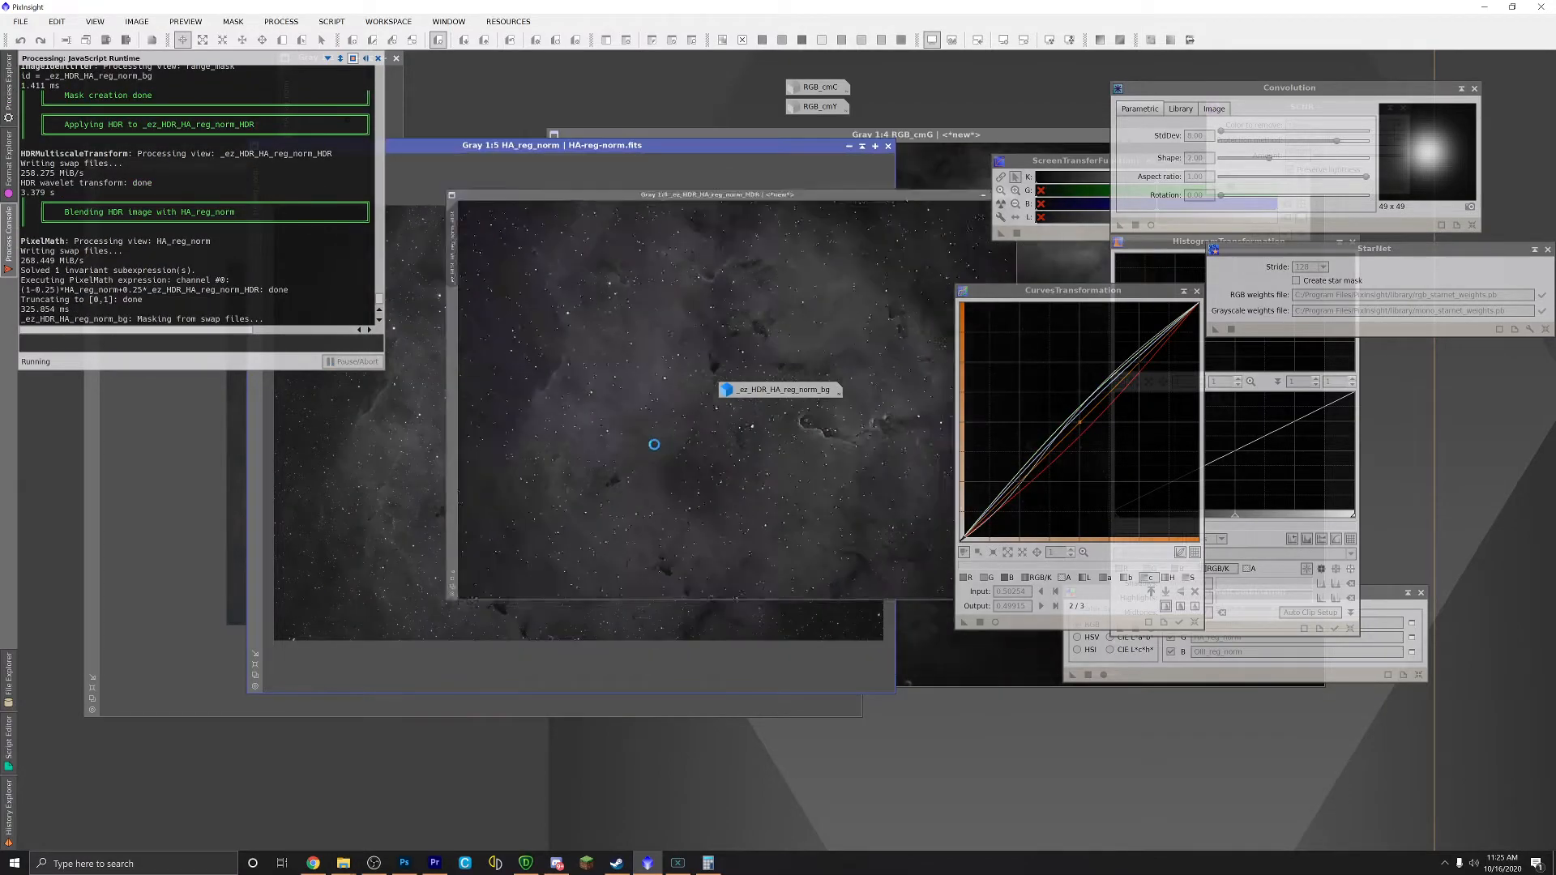
# Step: Delete the leftover _ez_HDR_HA_reg_norm_HDR and _ez_HDR_HA_reg_norm_bg images without saving
pyautogui.rightClick(766, 403)
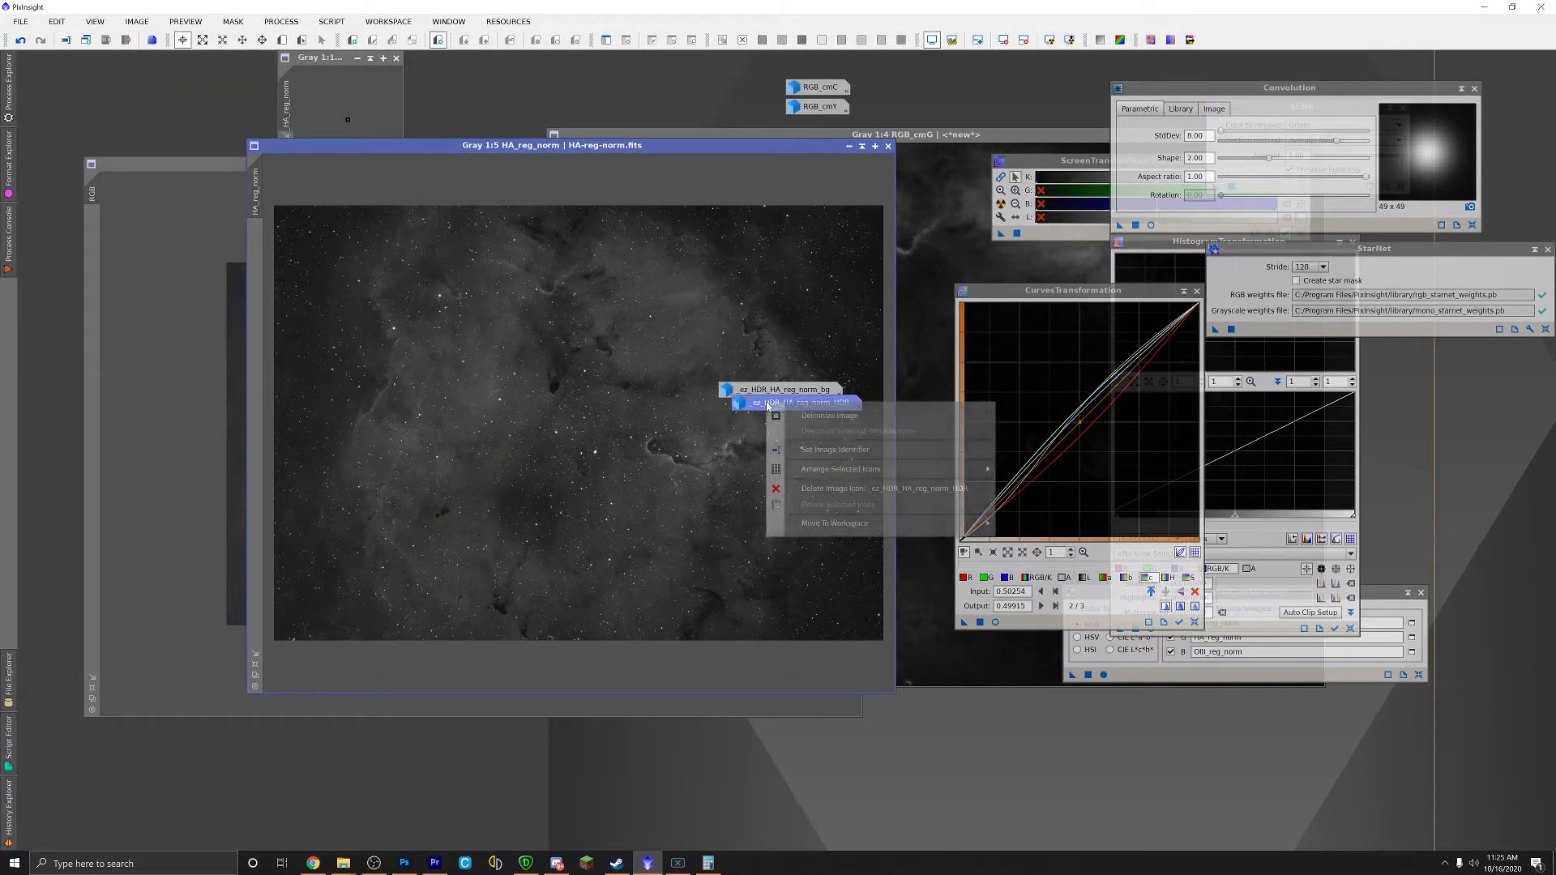
pyautogui.click(805, 491)
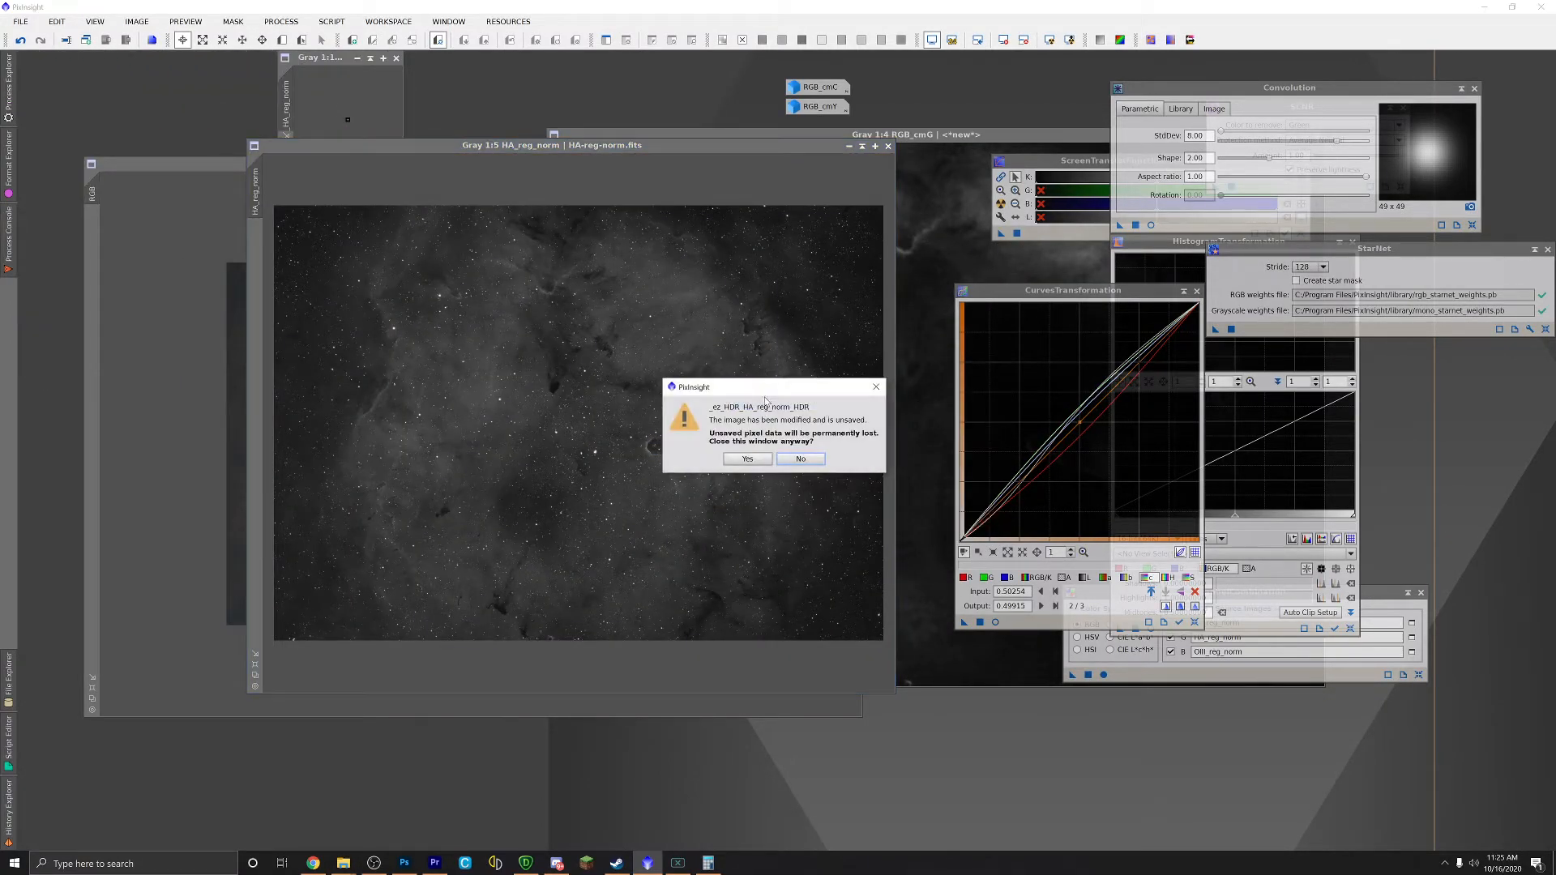
pyautogui.click(750, 465)
pyautogui.rightClick(757, 396)
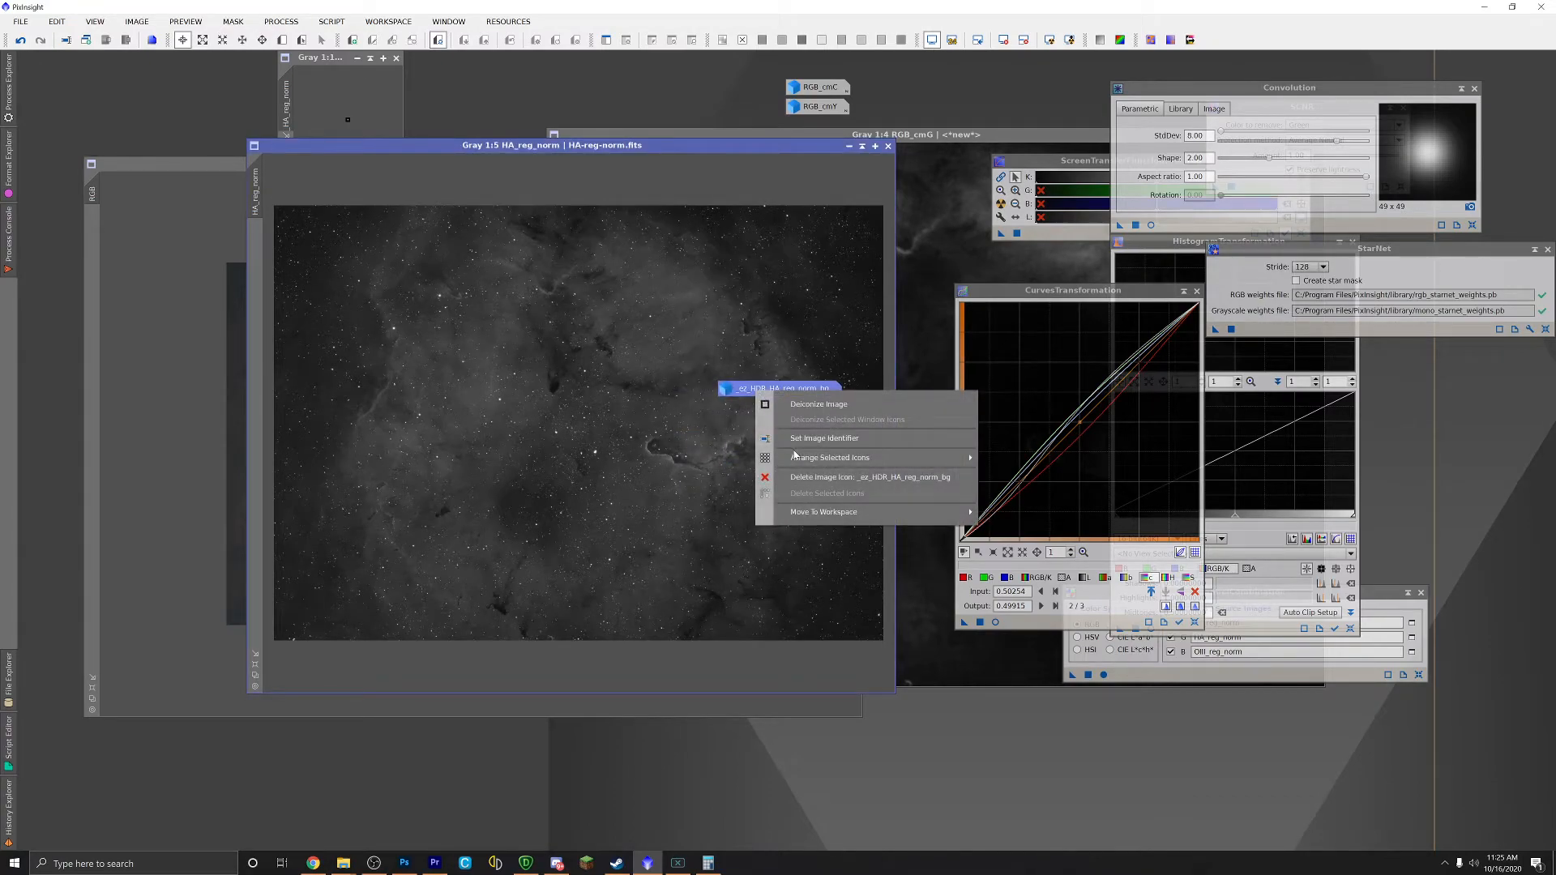
pyautogui.click(813, 478)
pyautogui.click(858, 474)
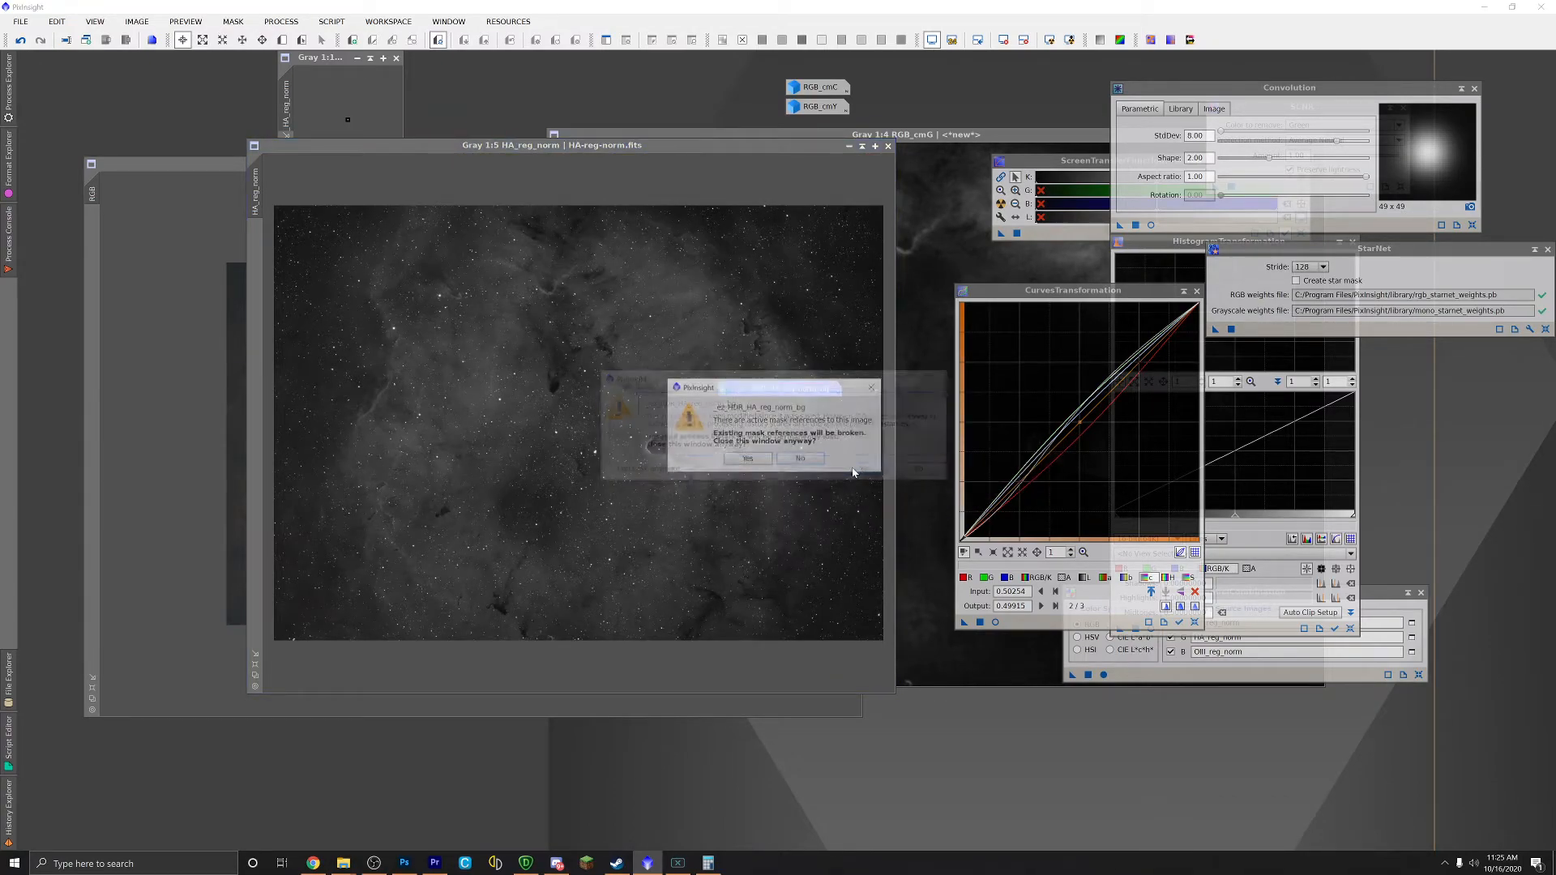
pyautogui.click(766, 463)
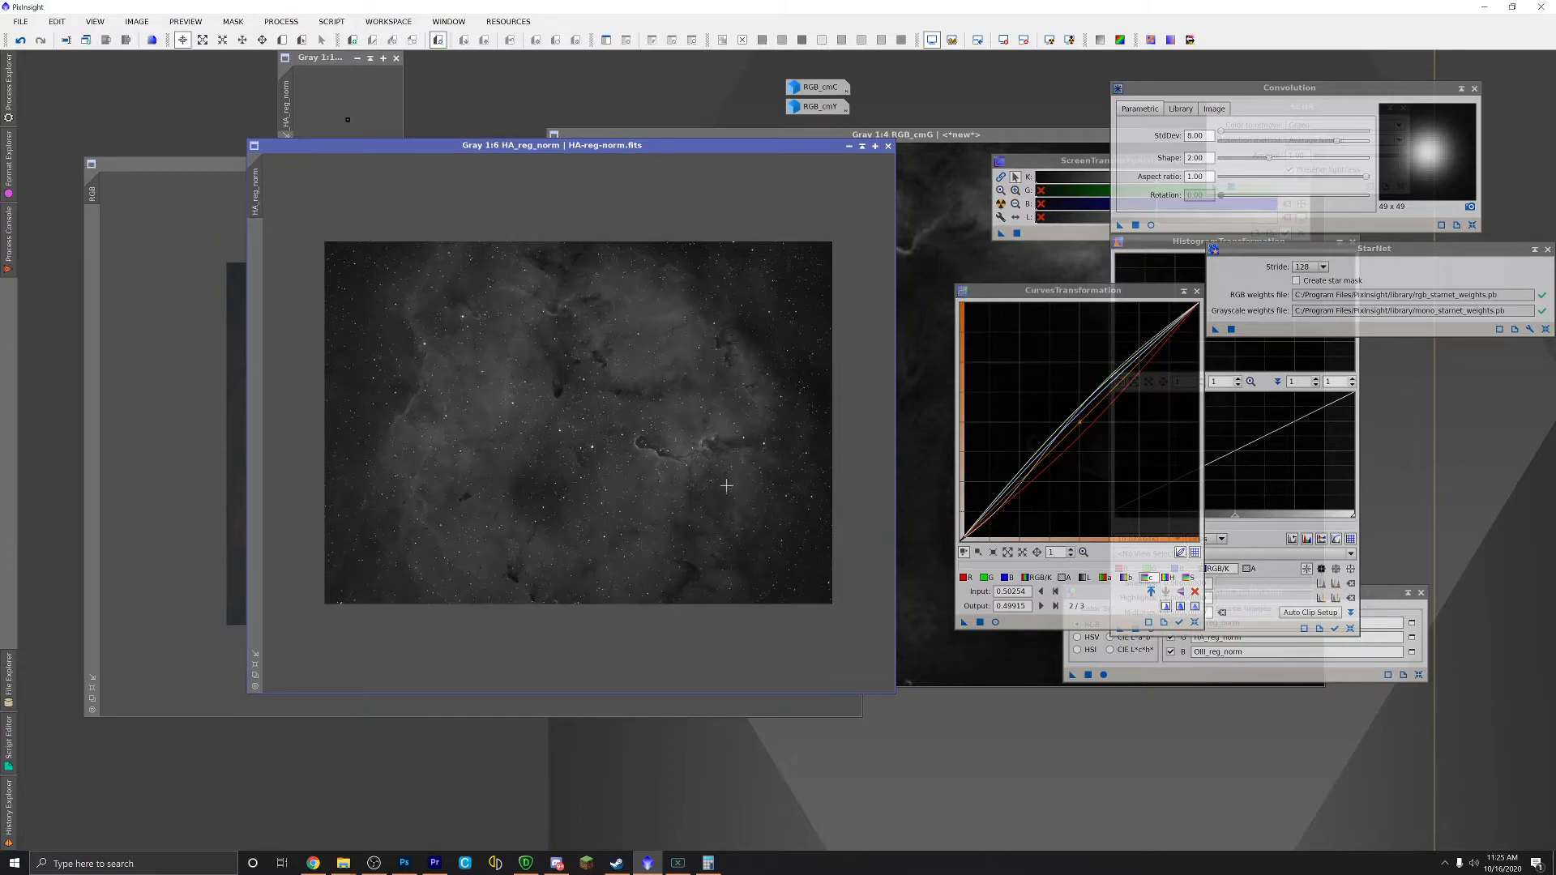
pyautogui.scroll(4, 764, 492)
pyautogui.scroll(-2, 745, 513)
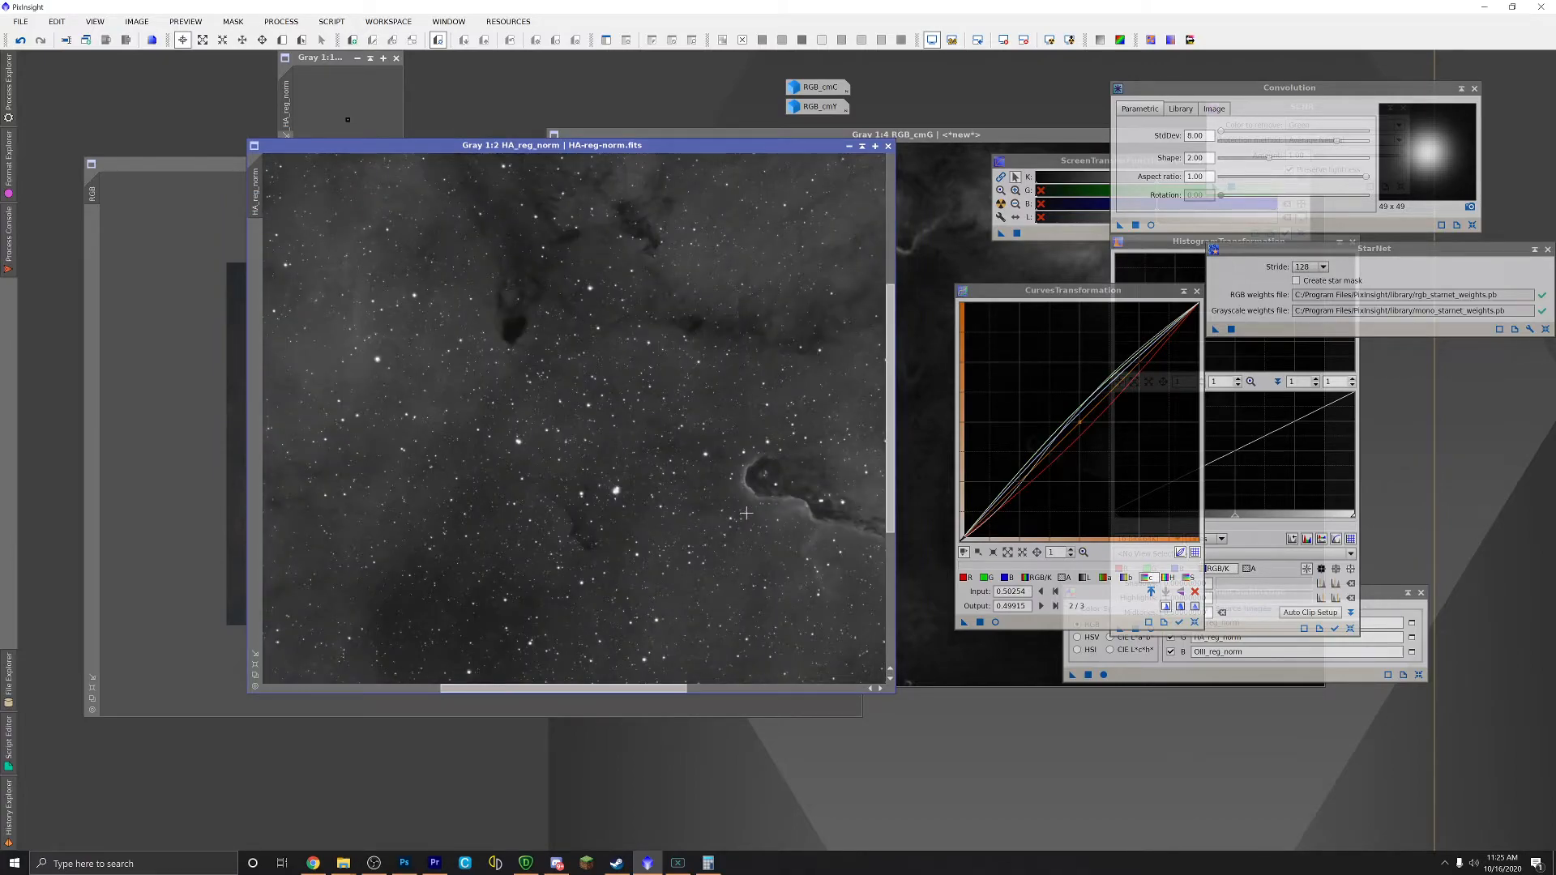
pyautogui.scroll(2, 746, 513)
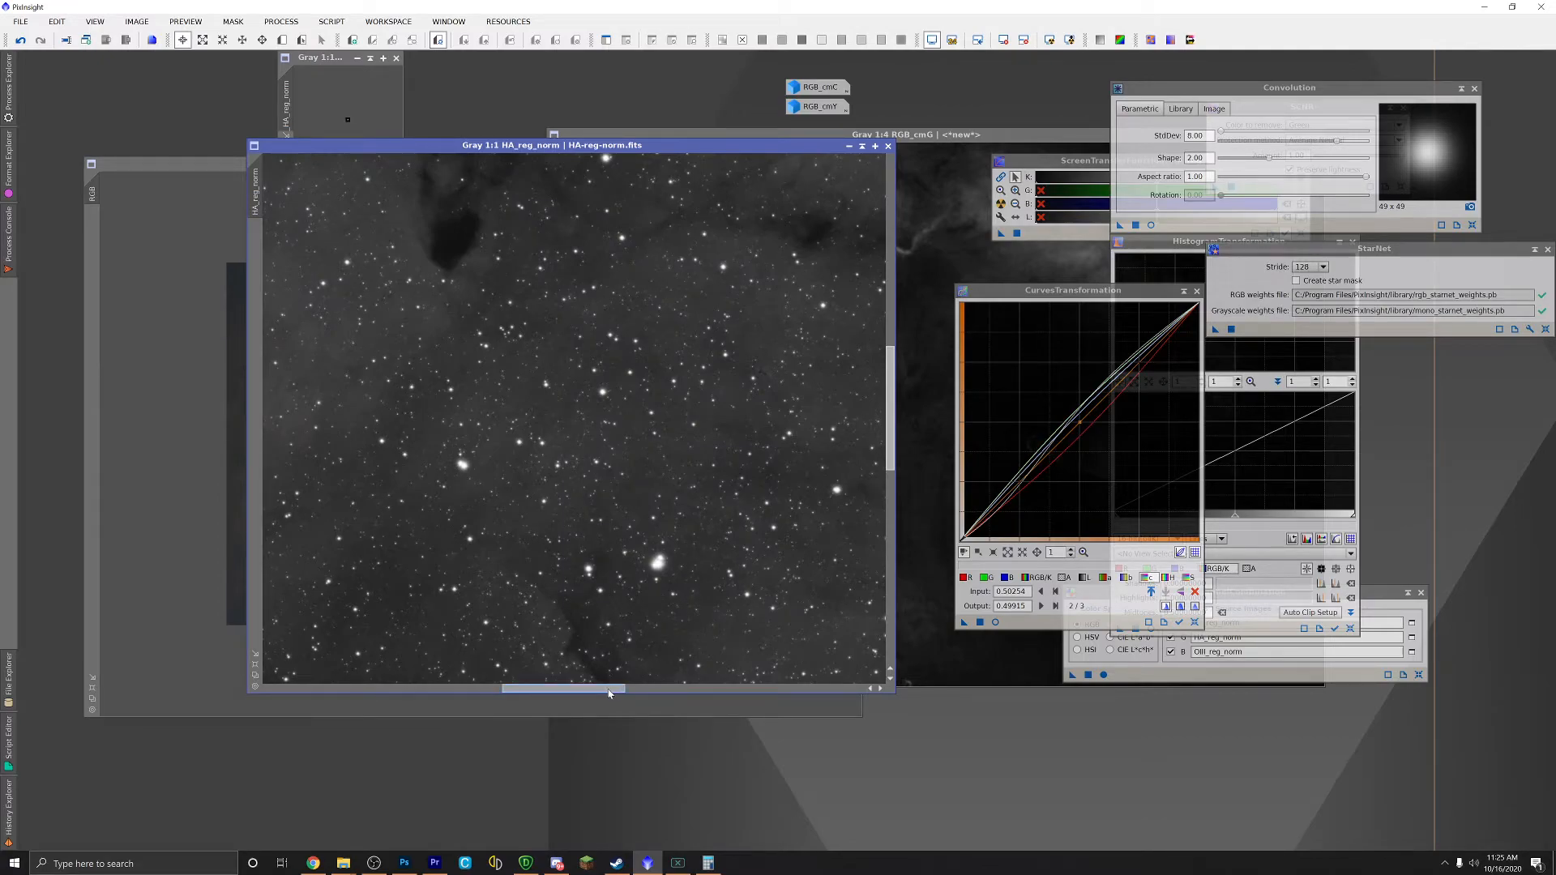
pyautogui.moveTo(602, 690); pyautogui.dragTo(676, 690)
pyautogui.scroll(1, 593, 559)
pyautogui.scroll(-1, 593, 560)
pyautogui.scroll(-4, 593, 559)
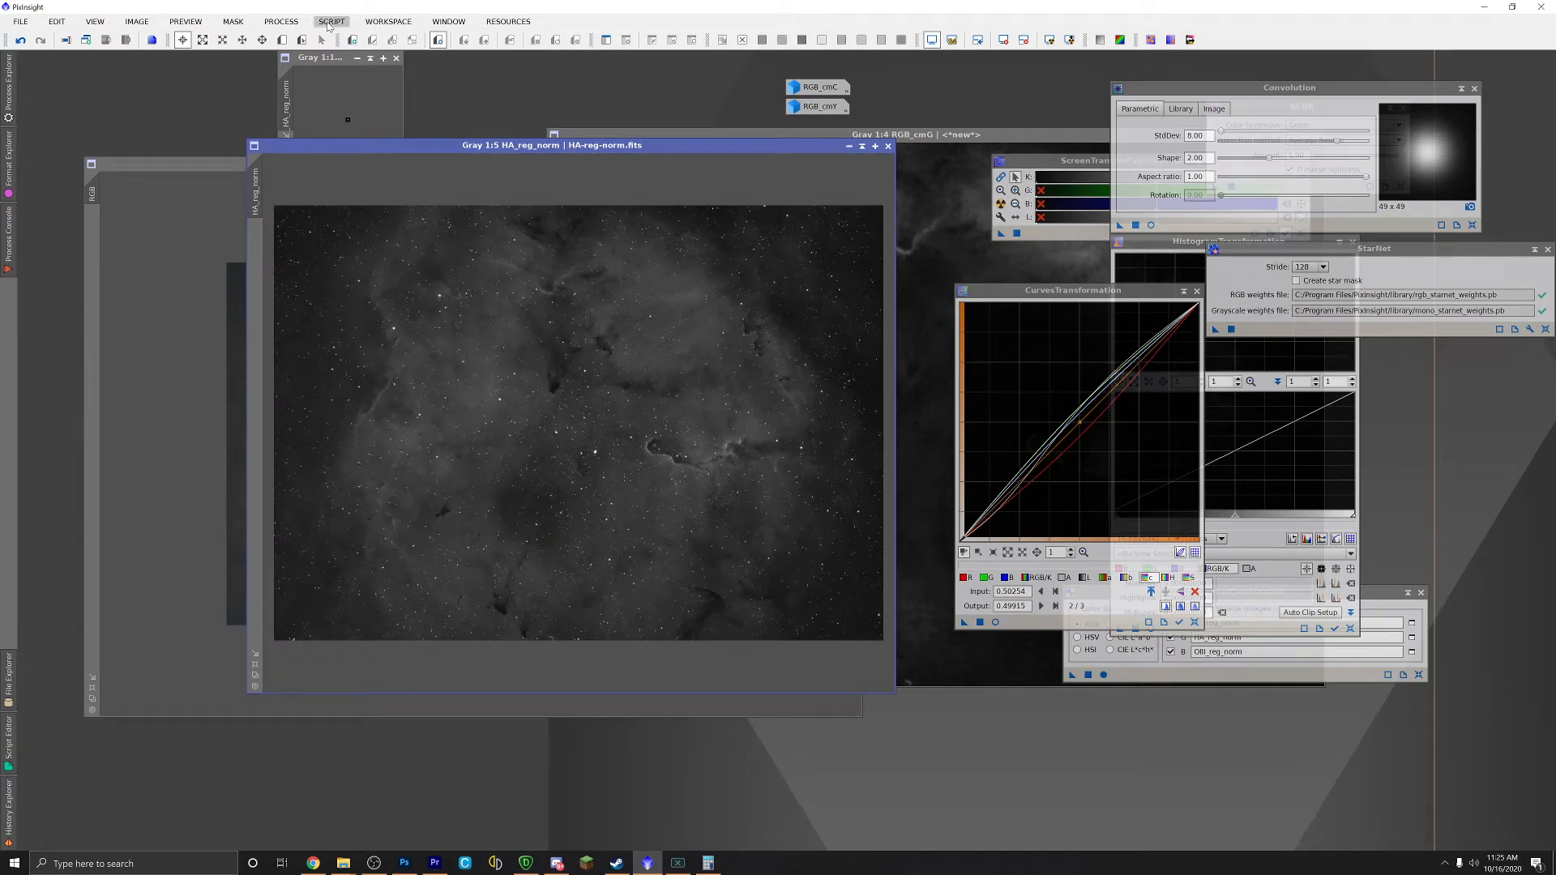
# Step: Run EZ Star Reduction on HA_reg_norm using a newly created StarNet star mask
pyautogui.click(329, 23)
pyautogui.moveTo(449, 106)
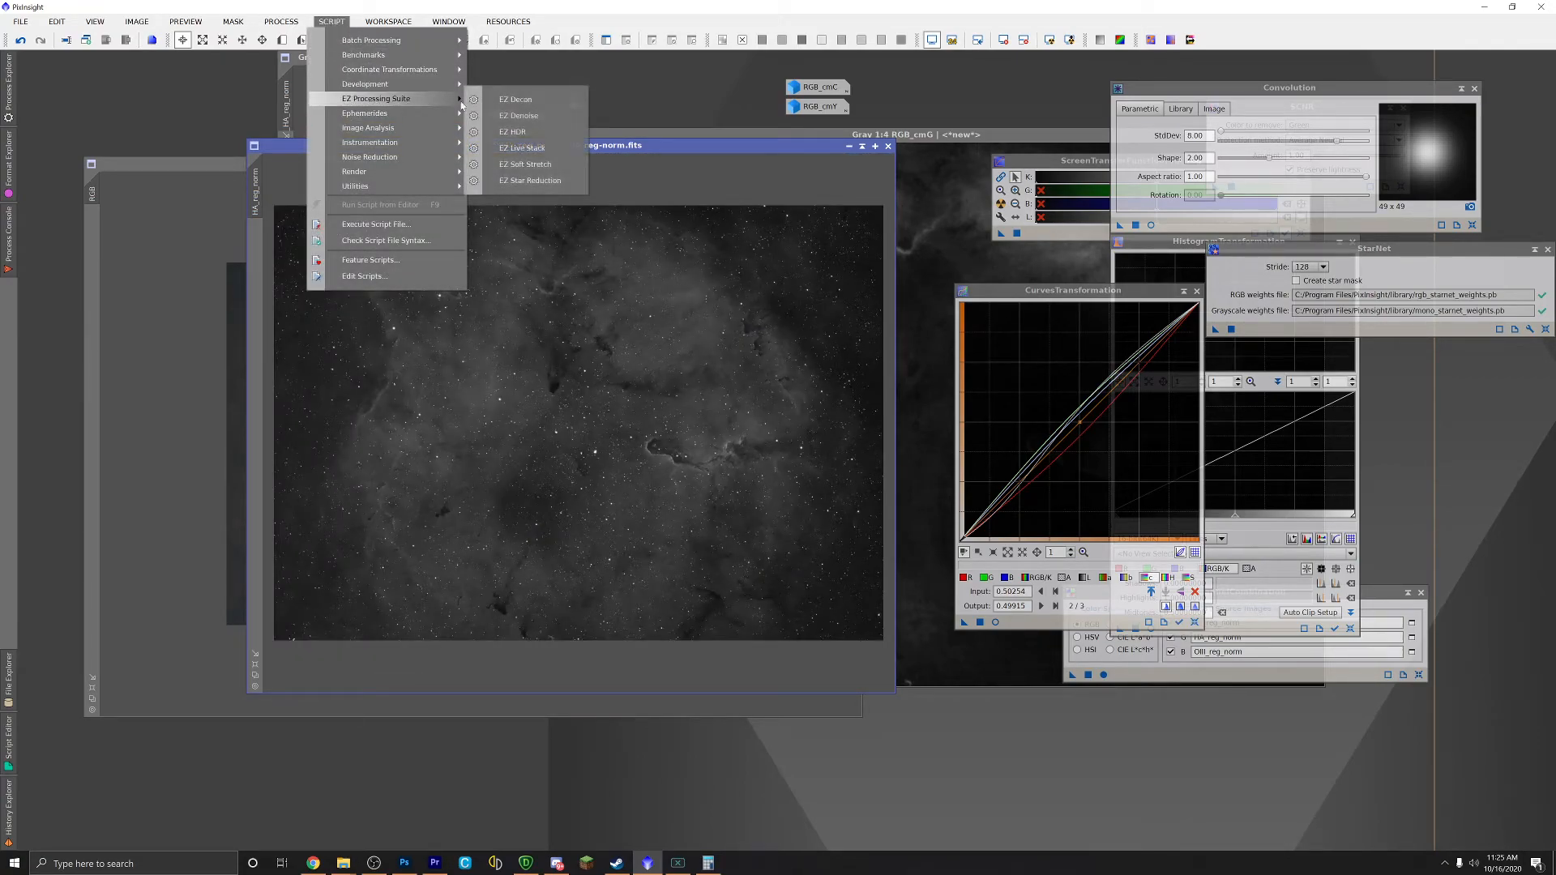
pyautogui.click(530, 180)
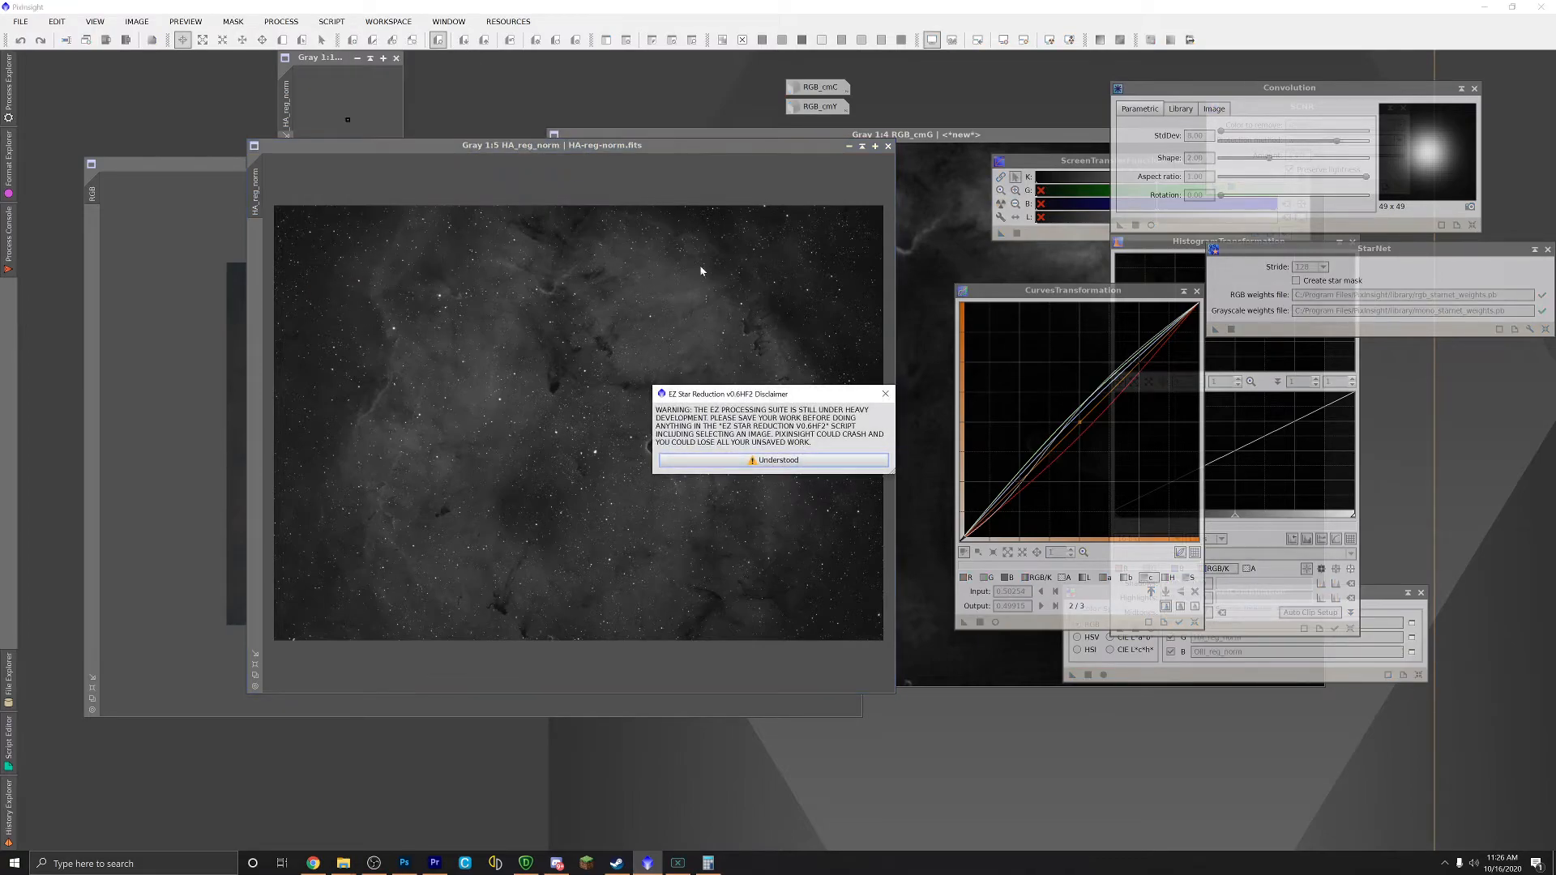
pyautogui.click(713, 460)
pyautogui.click(712, 427)
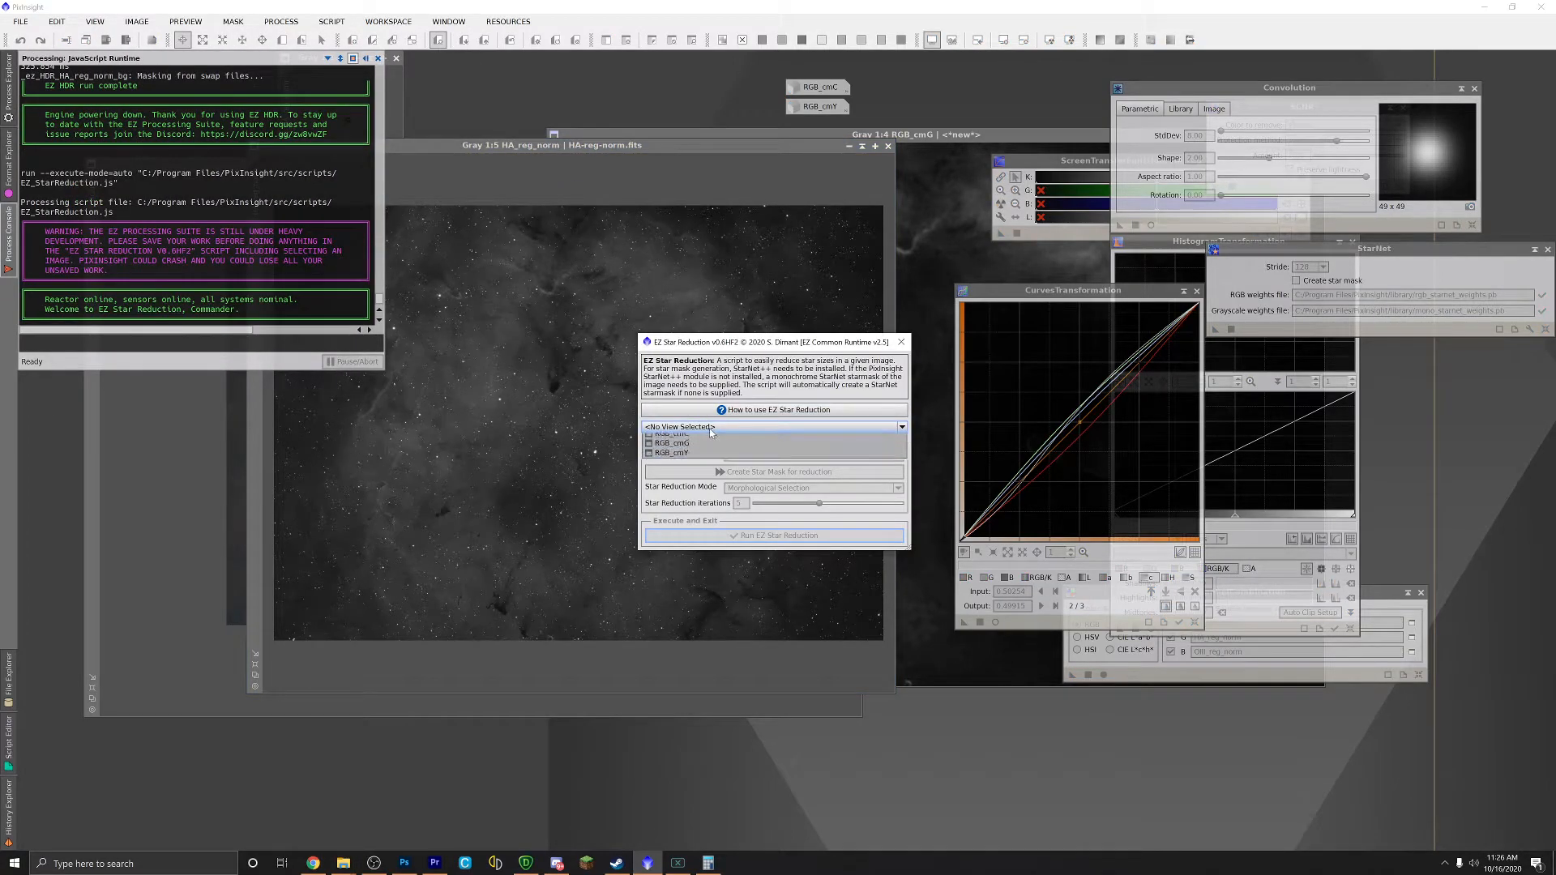
pyautogui.click(712, 454)
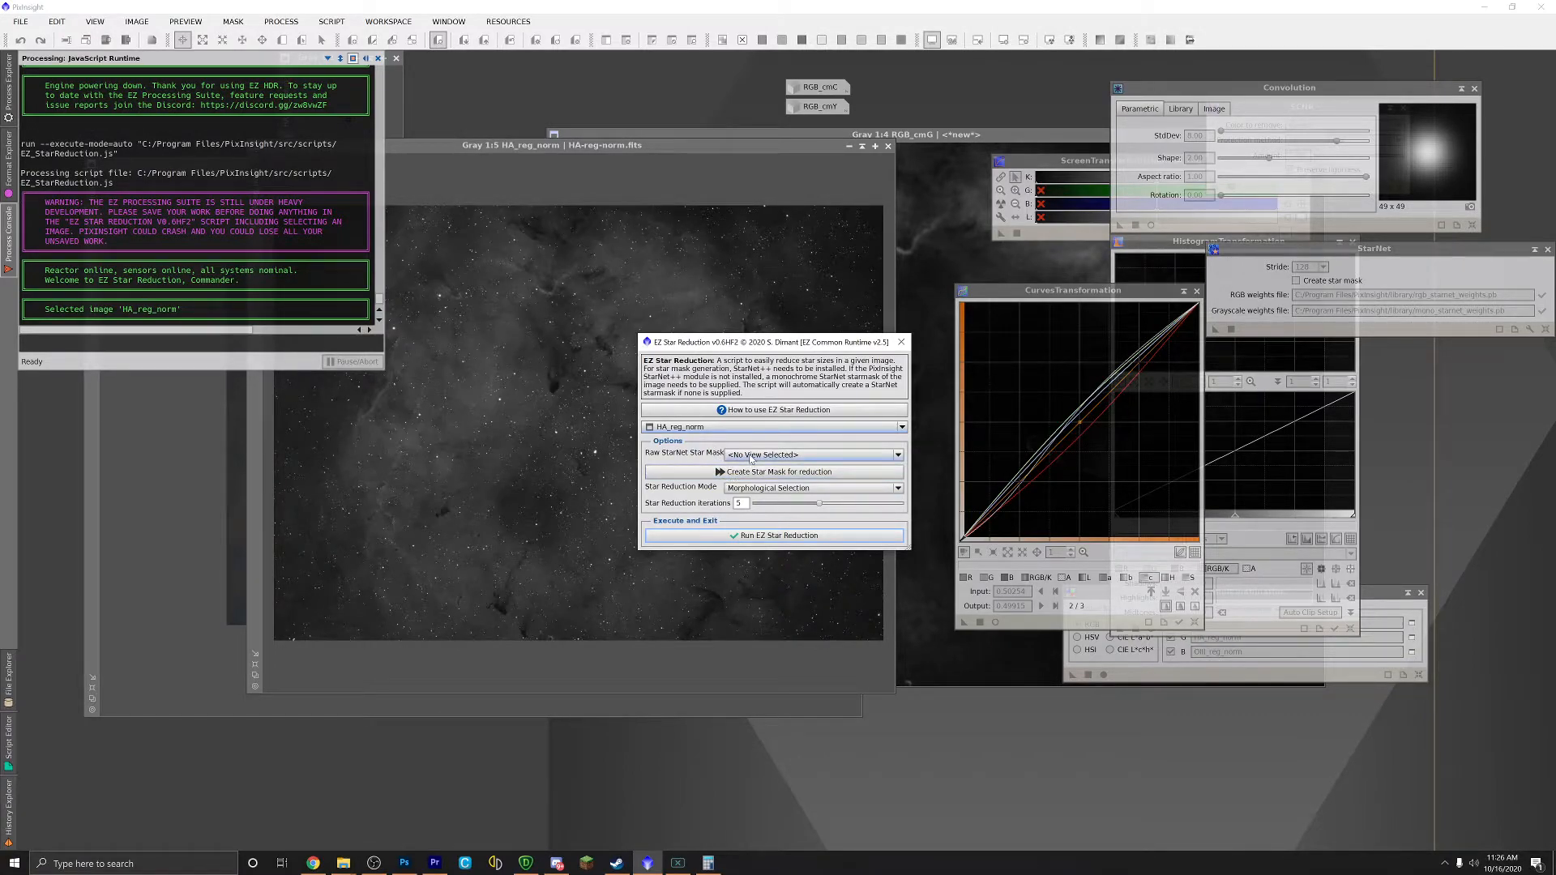
pyautogui.click(728, 476)
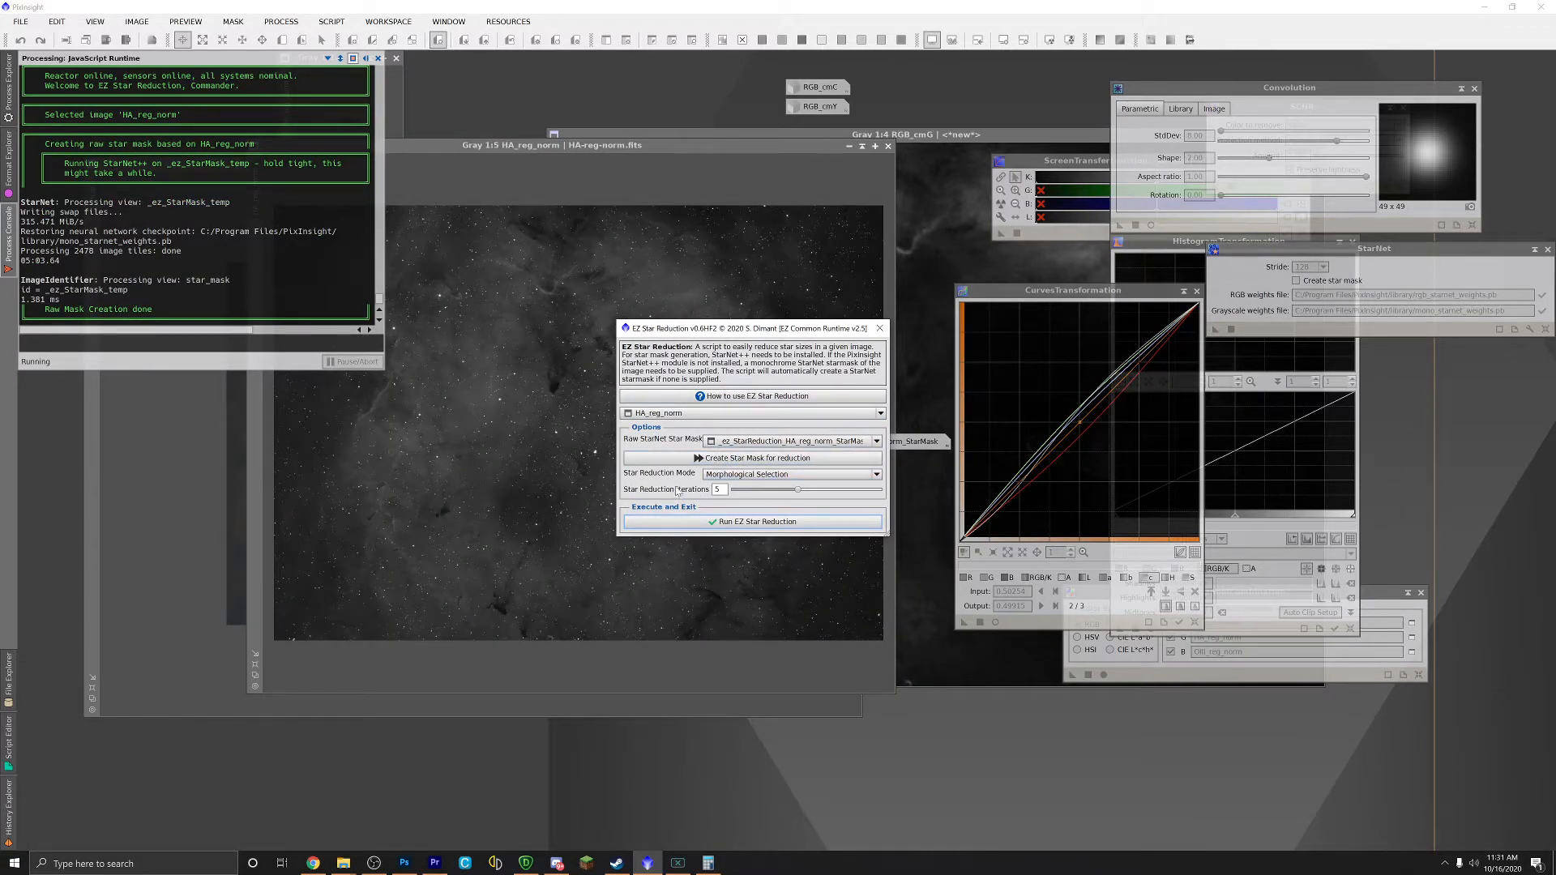
pyautogui.click(770, 522)
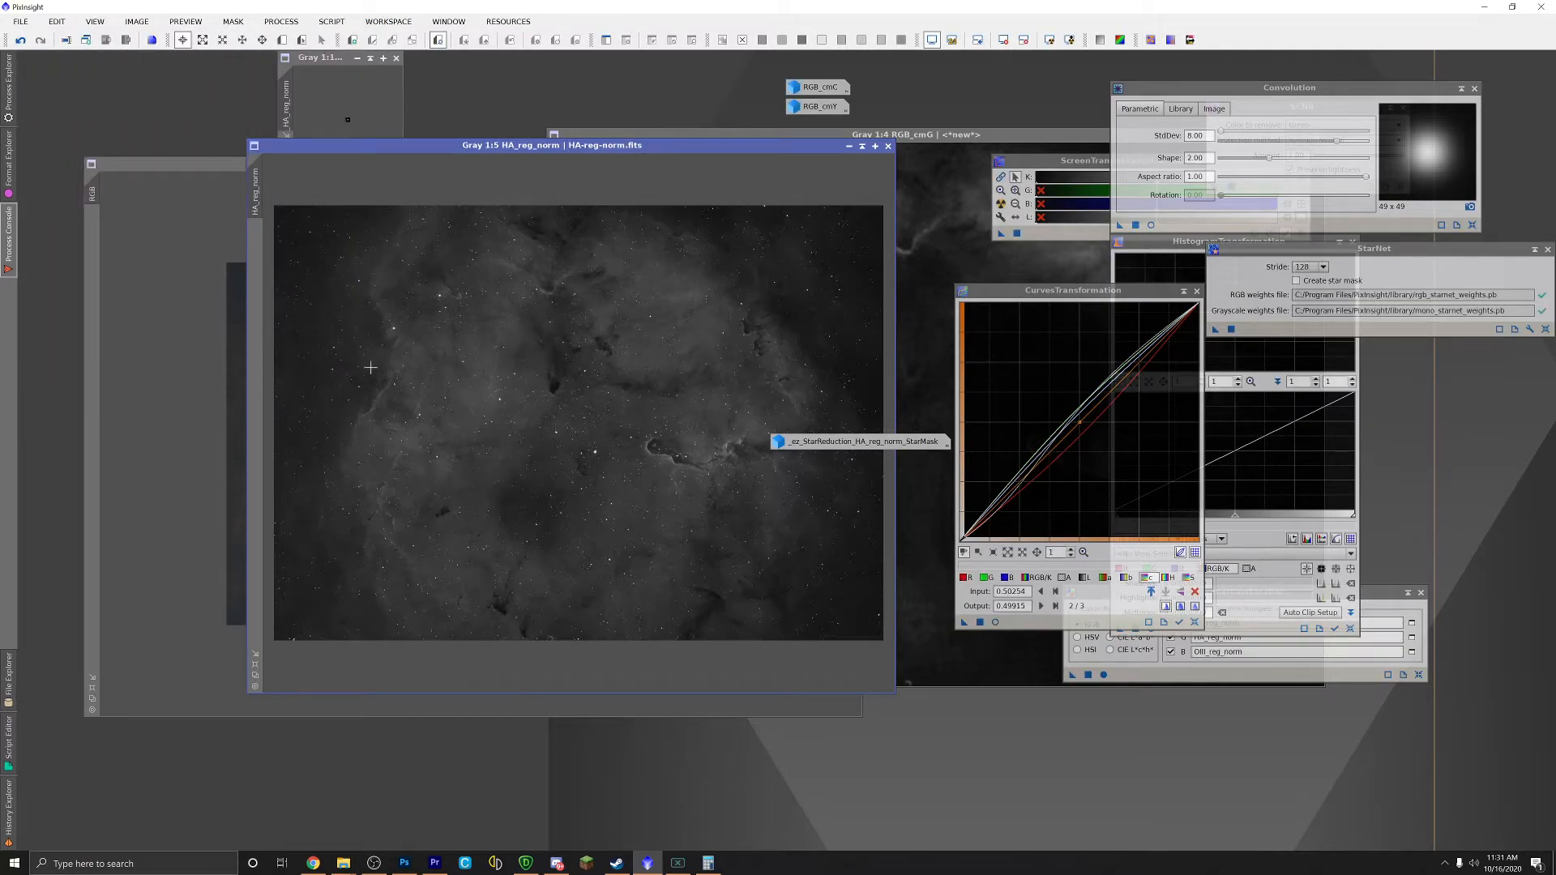
# Step: Move the StarMask icon beside the CurvesTransformation window and nudge HA_reg_norm's window lower
pyautogui.scroll(4, 624, 471)
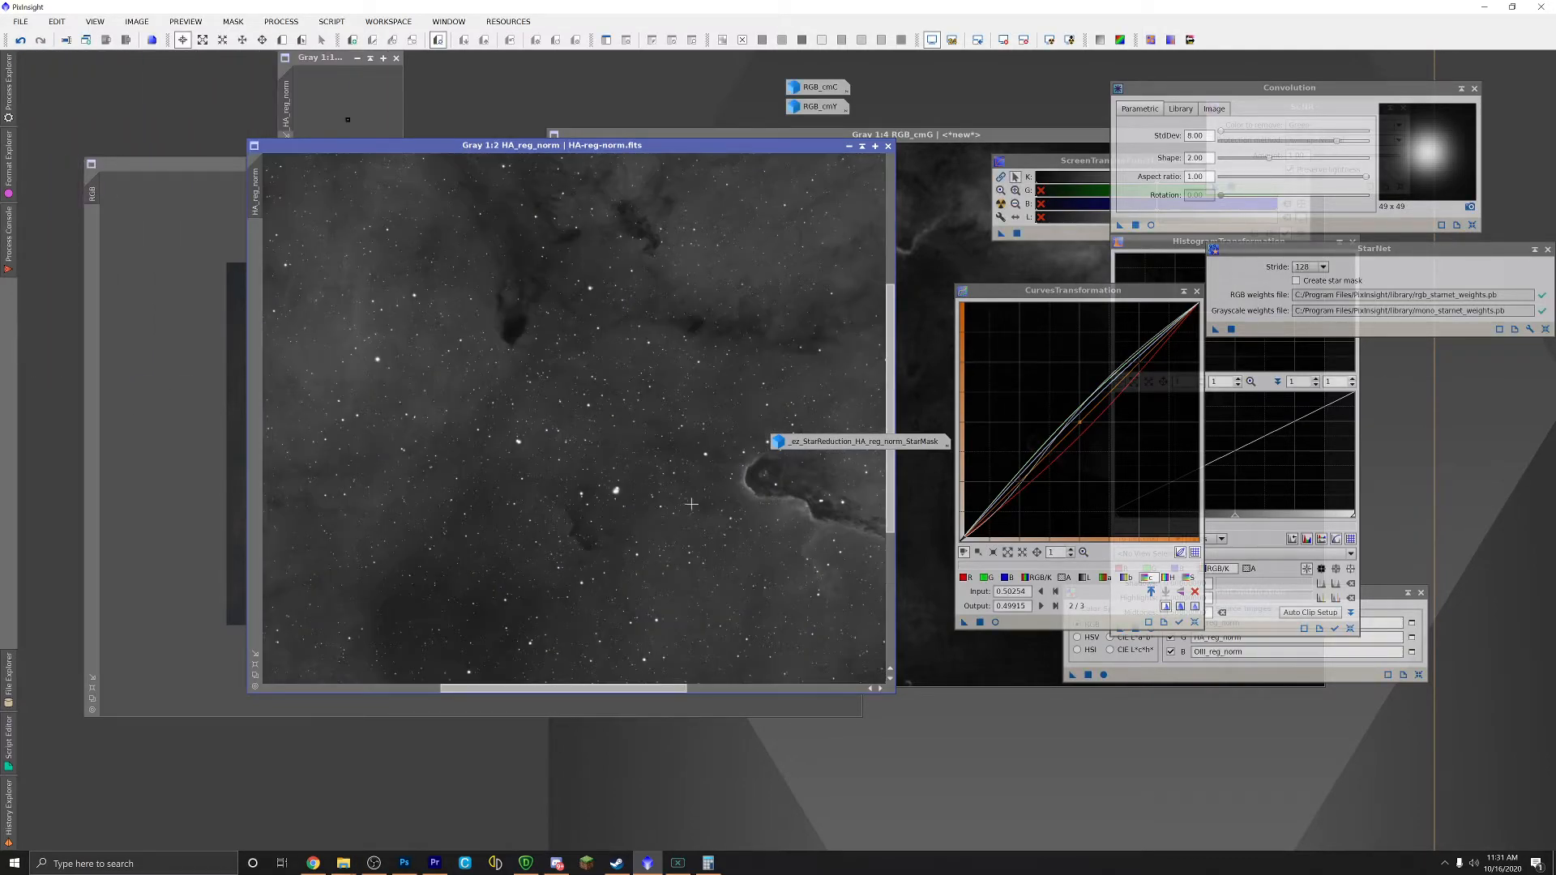
pyautogui.scroll(-2, 677, 613)
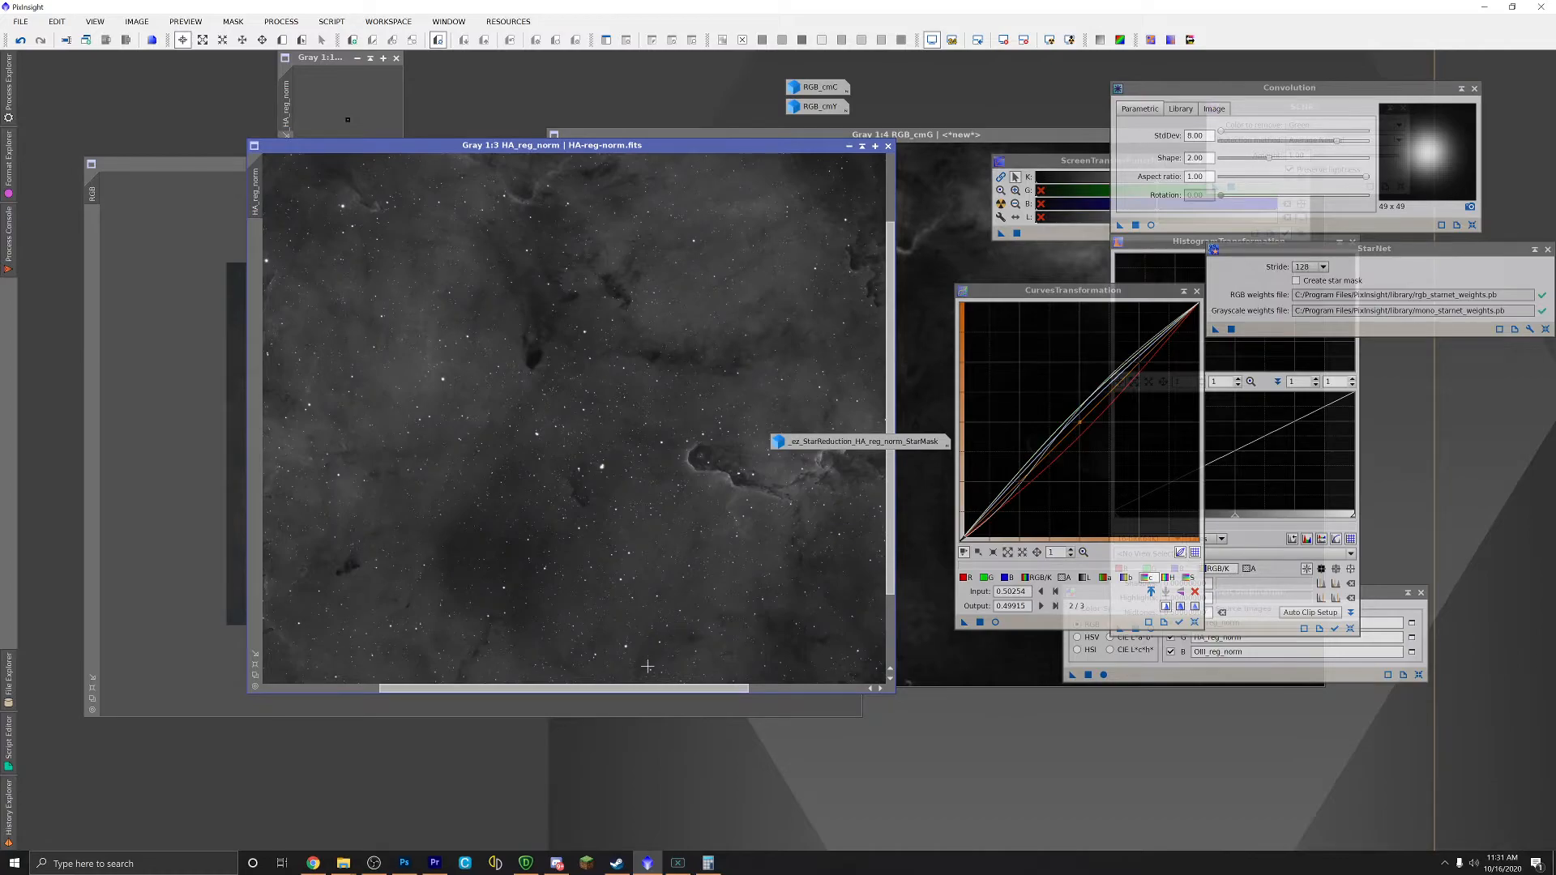
pyautogui.moveTo(629, 689); pyautogui.dragTo(716, 687)
pyautogui.moveTo(873, 444); pyautogui.dragTo(880, 356)
pyautogui.moveTo(817, 446); pyautogui.dragTo(1015, 261)
pyautogui.moveTo(634, 152); pyautogui.dragTo(632, 166)
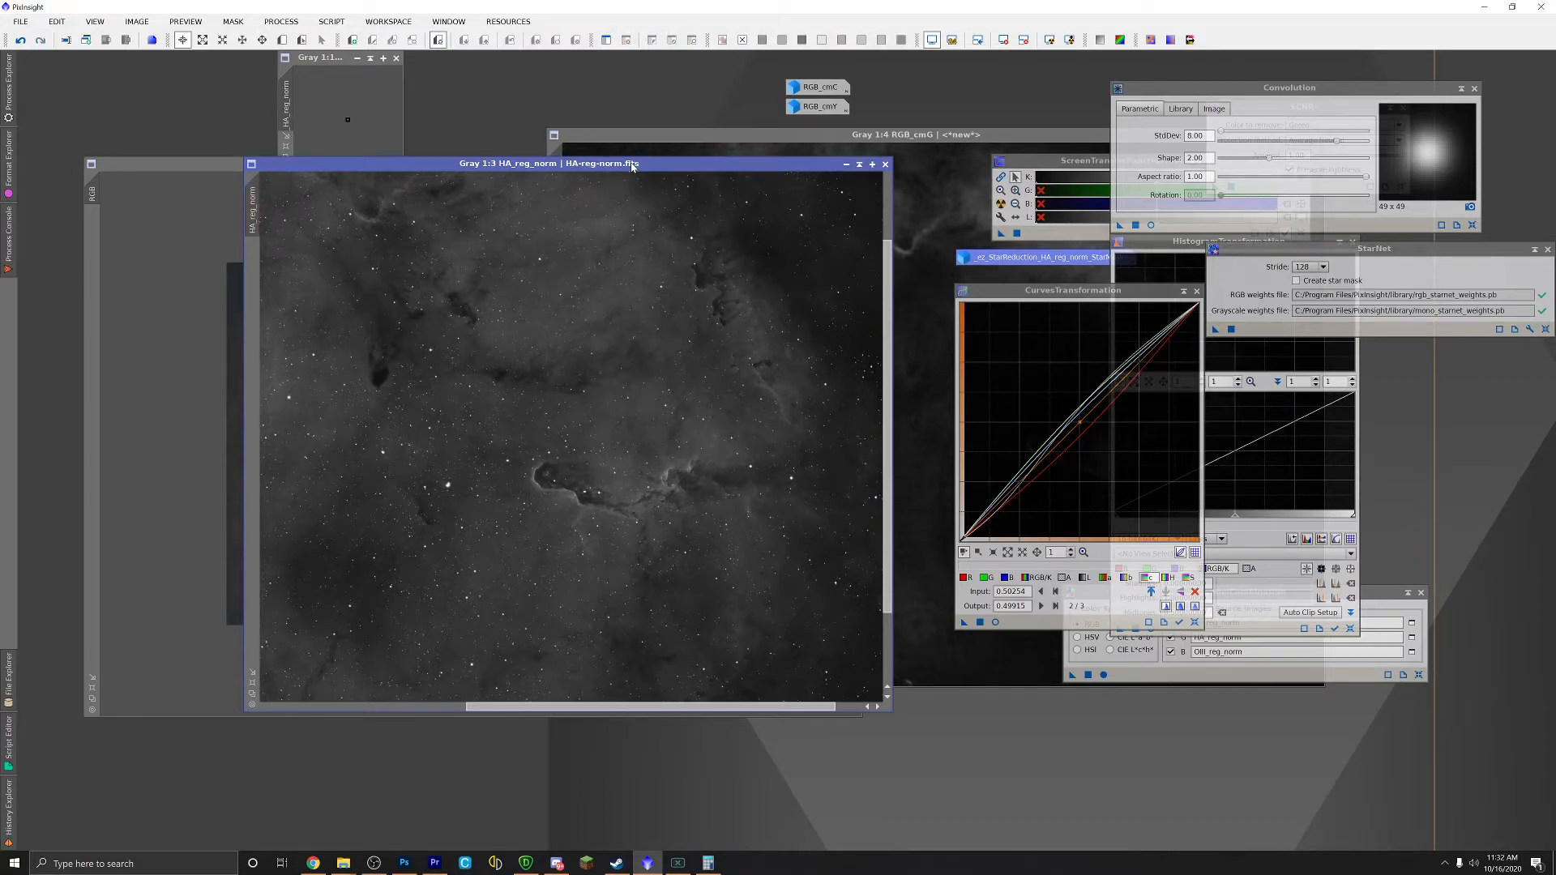
# Step: Zoom HA_reg_norm out from 1:3 to 1:5 so the whole image fits its window
pyautogui.scroll(-2, 606, 201)
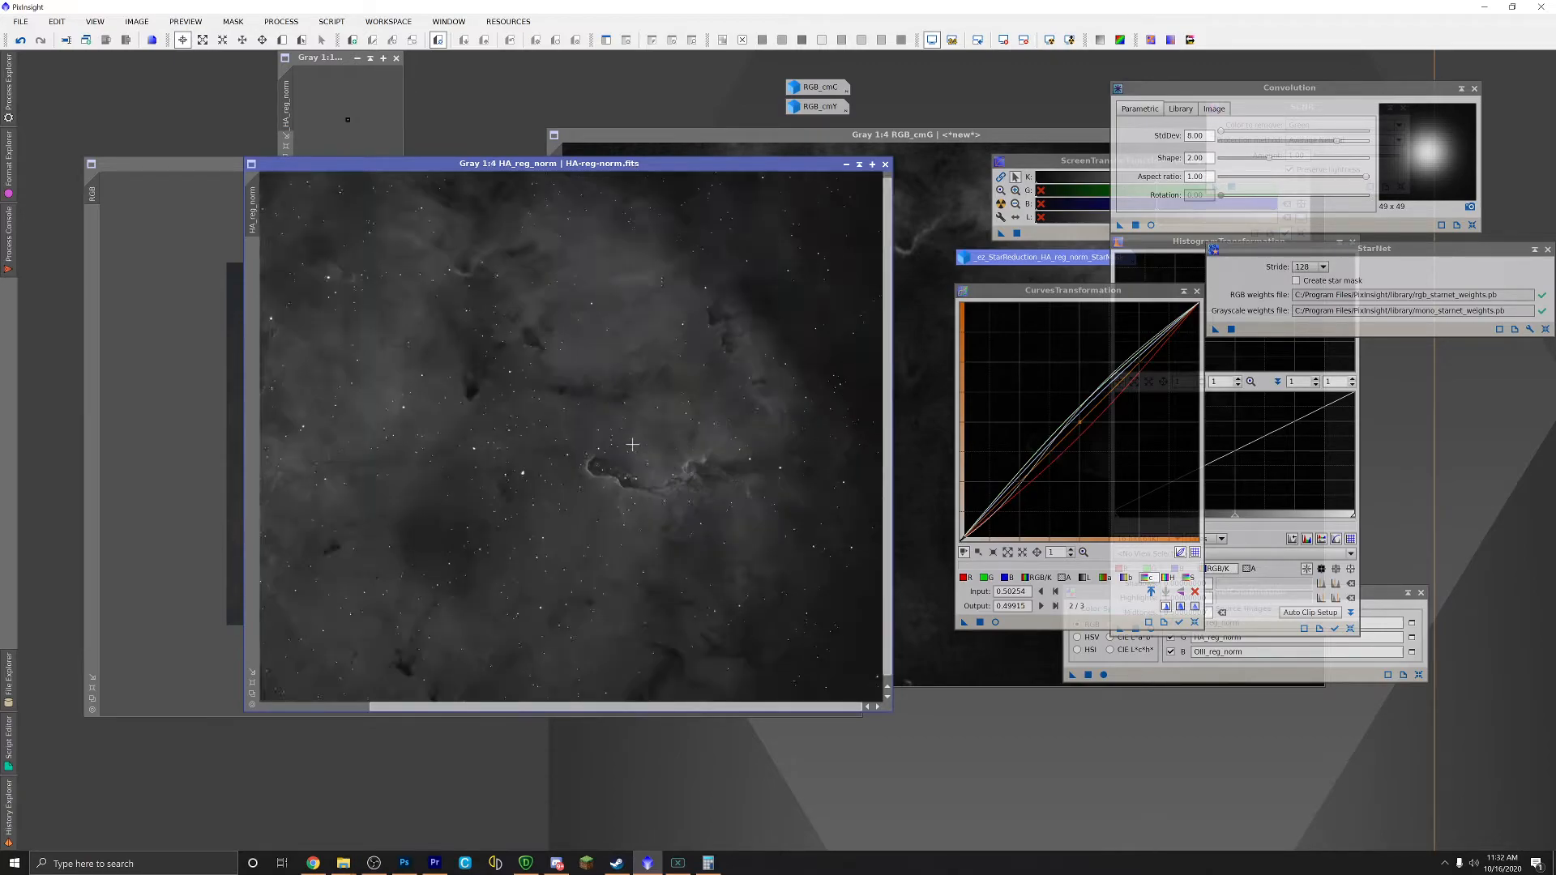
# Step: Save HA_reg_norm as STARS.tif, a 16-bit unsigned integer TIFF in the Edit 2 folder
pyautogui.click(20, 21)
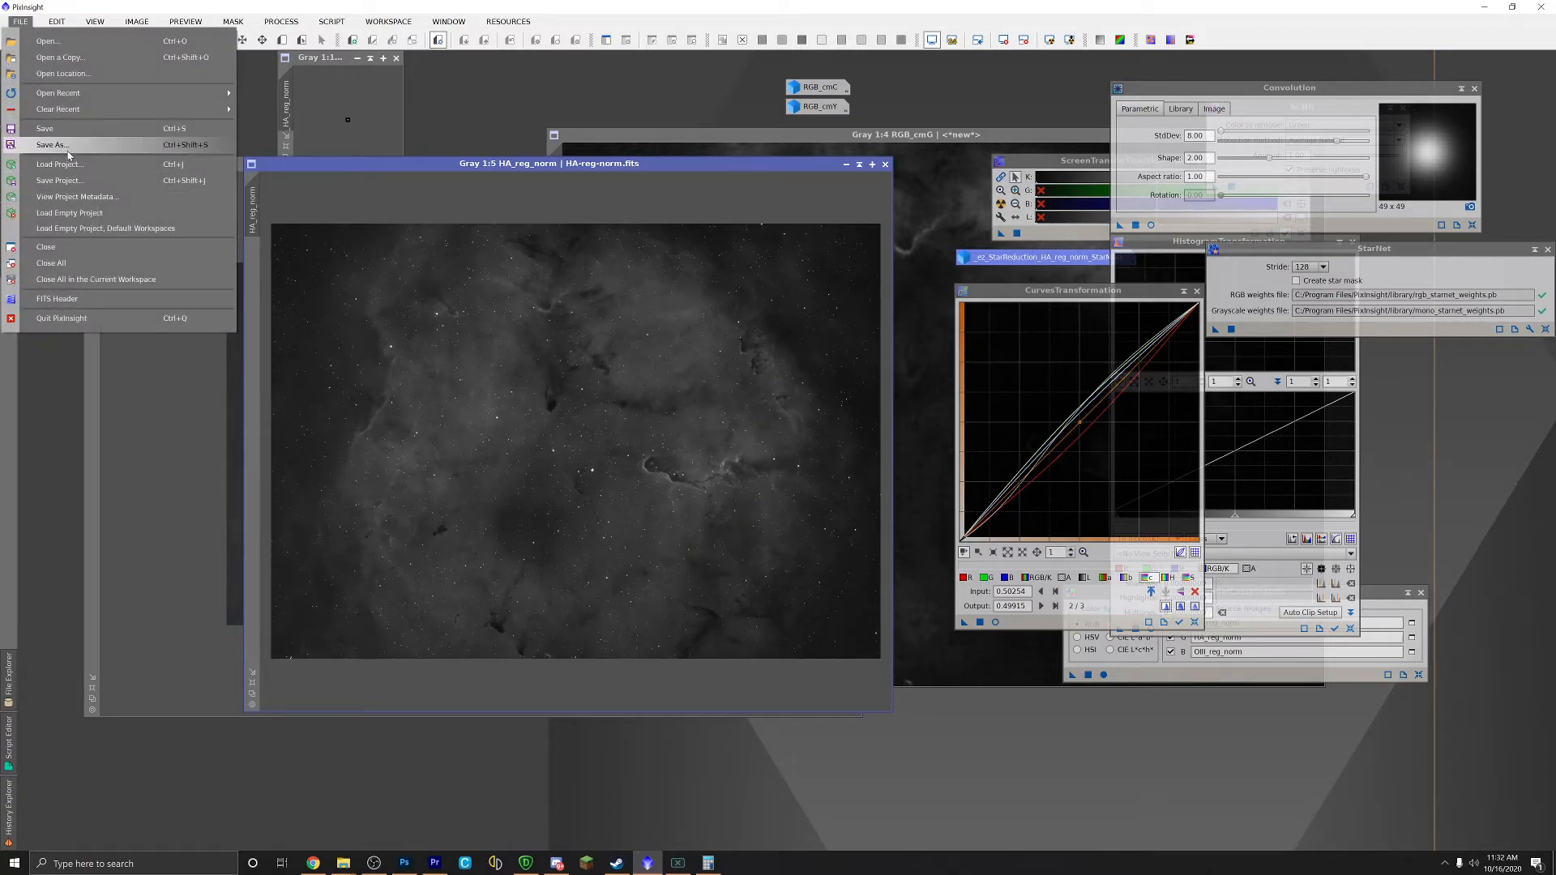
pyautogui.click(74, 151)
pyautogui.click(231, 307)
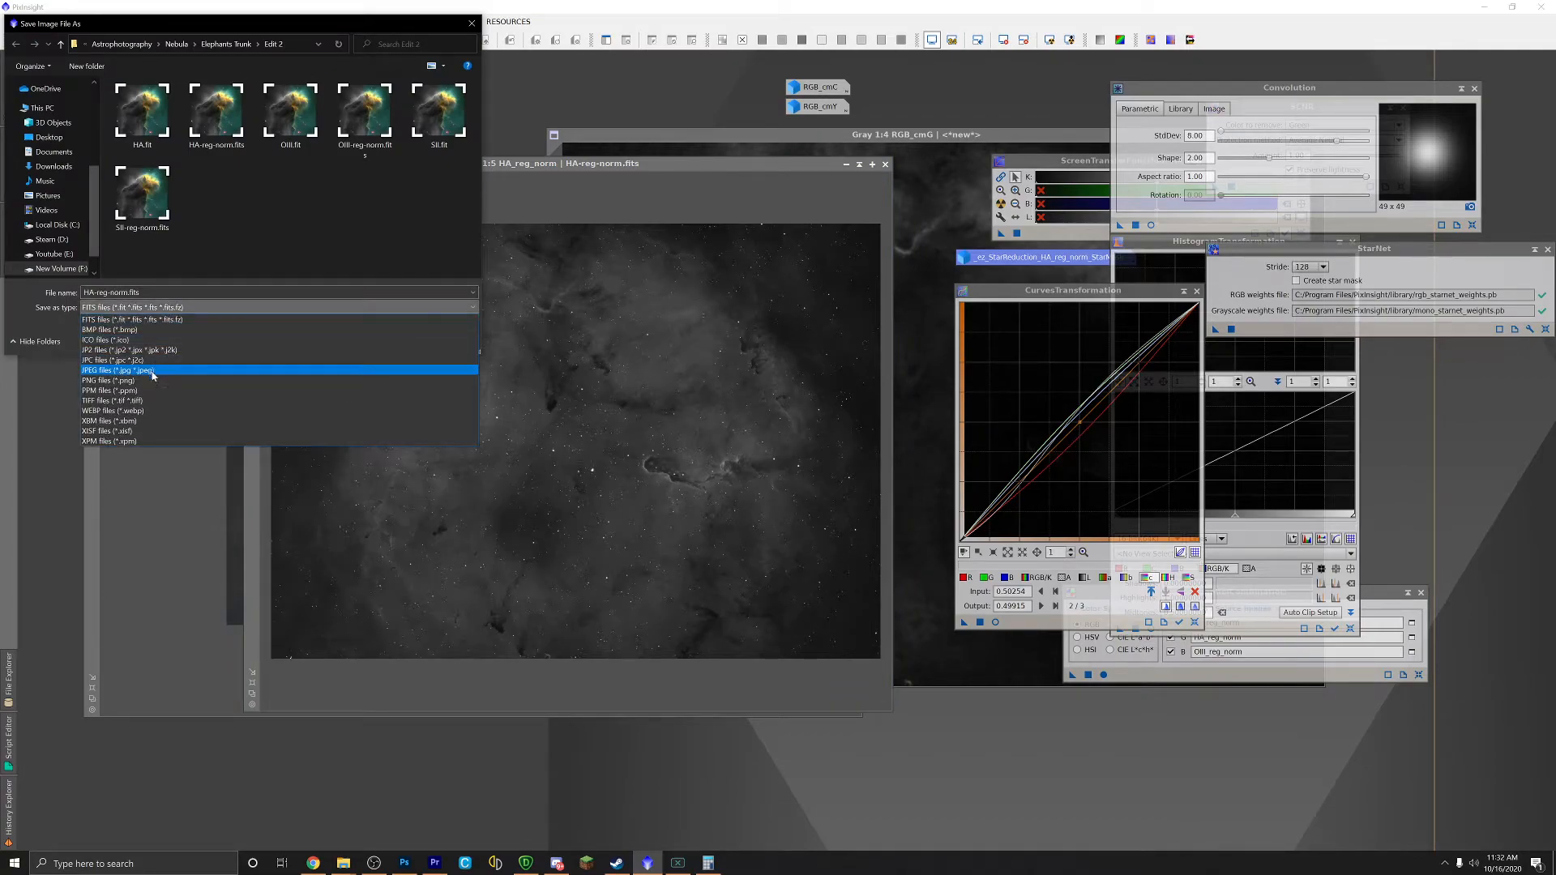
pyautogui.click(231, 403)
pyautogui.hotkey('shift', 'Tab')
pyautogui.write('ST')
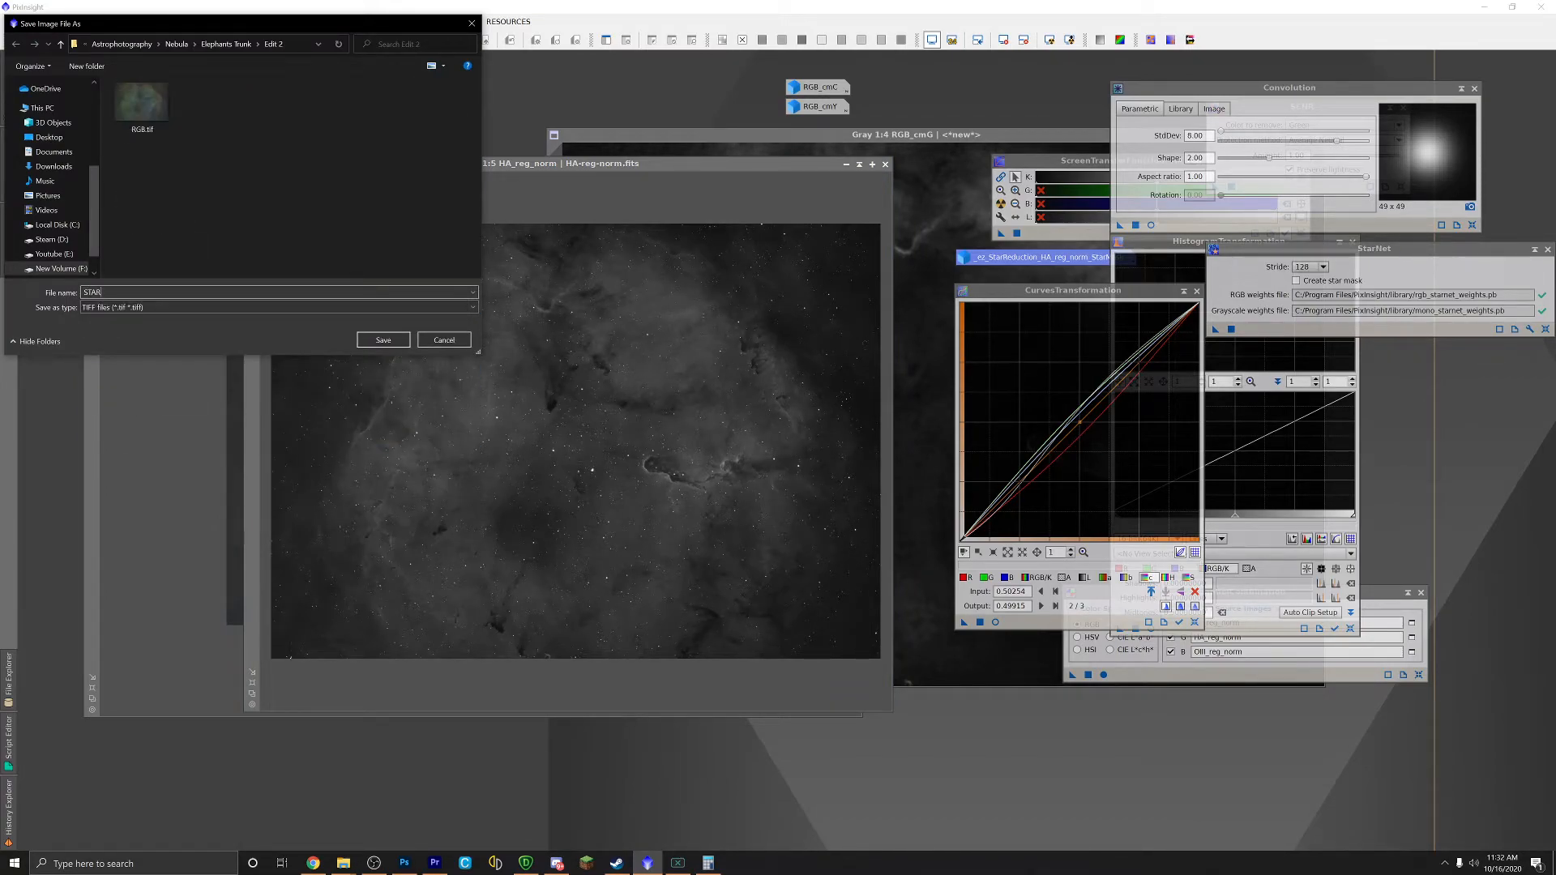
pyautogui.click(392, 339)
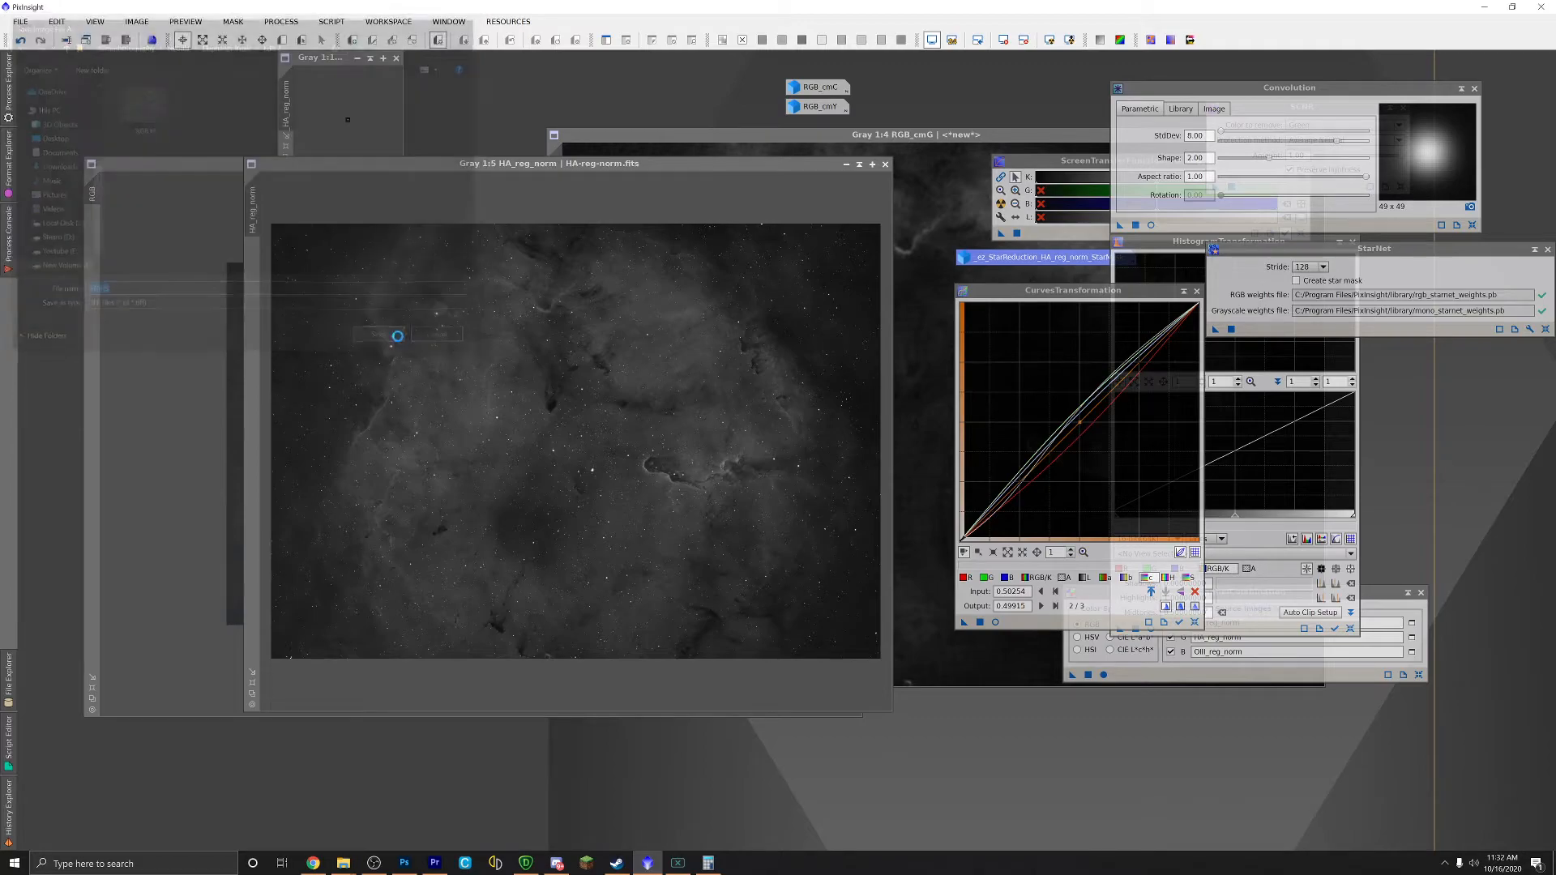
pyautogui.click(659, 310)
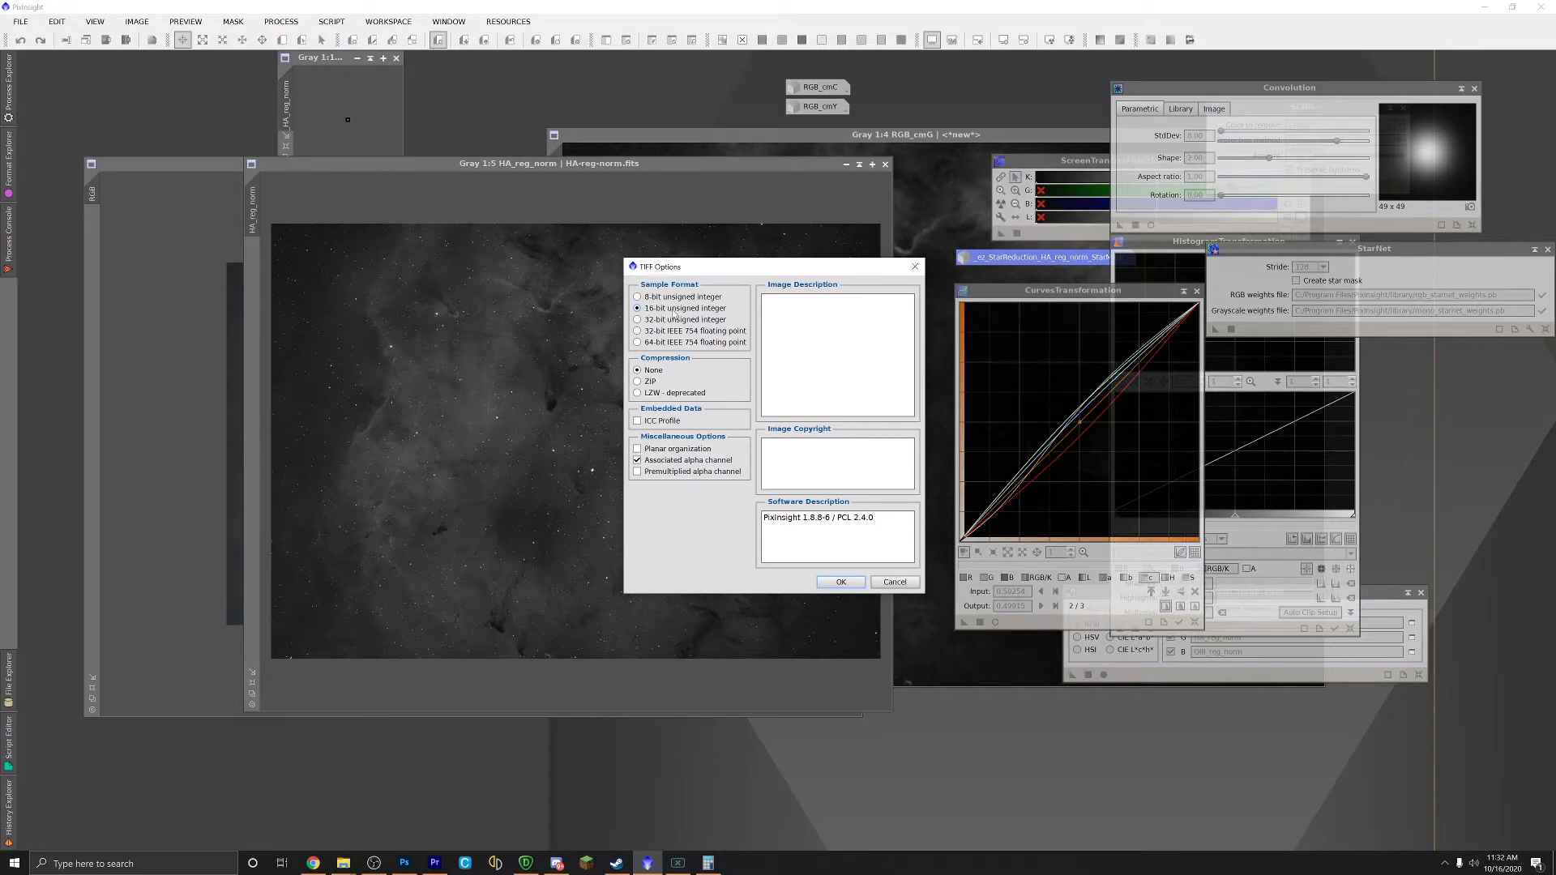
pyautogui.click(841, 582)
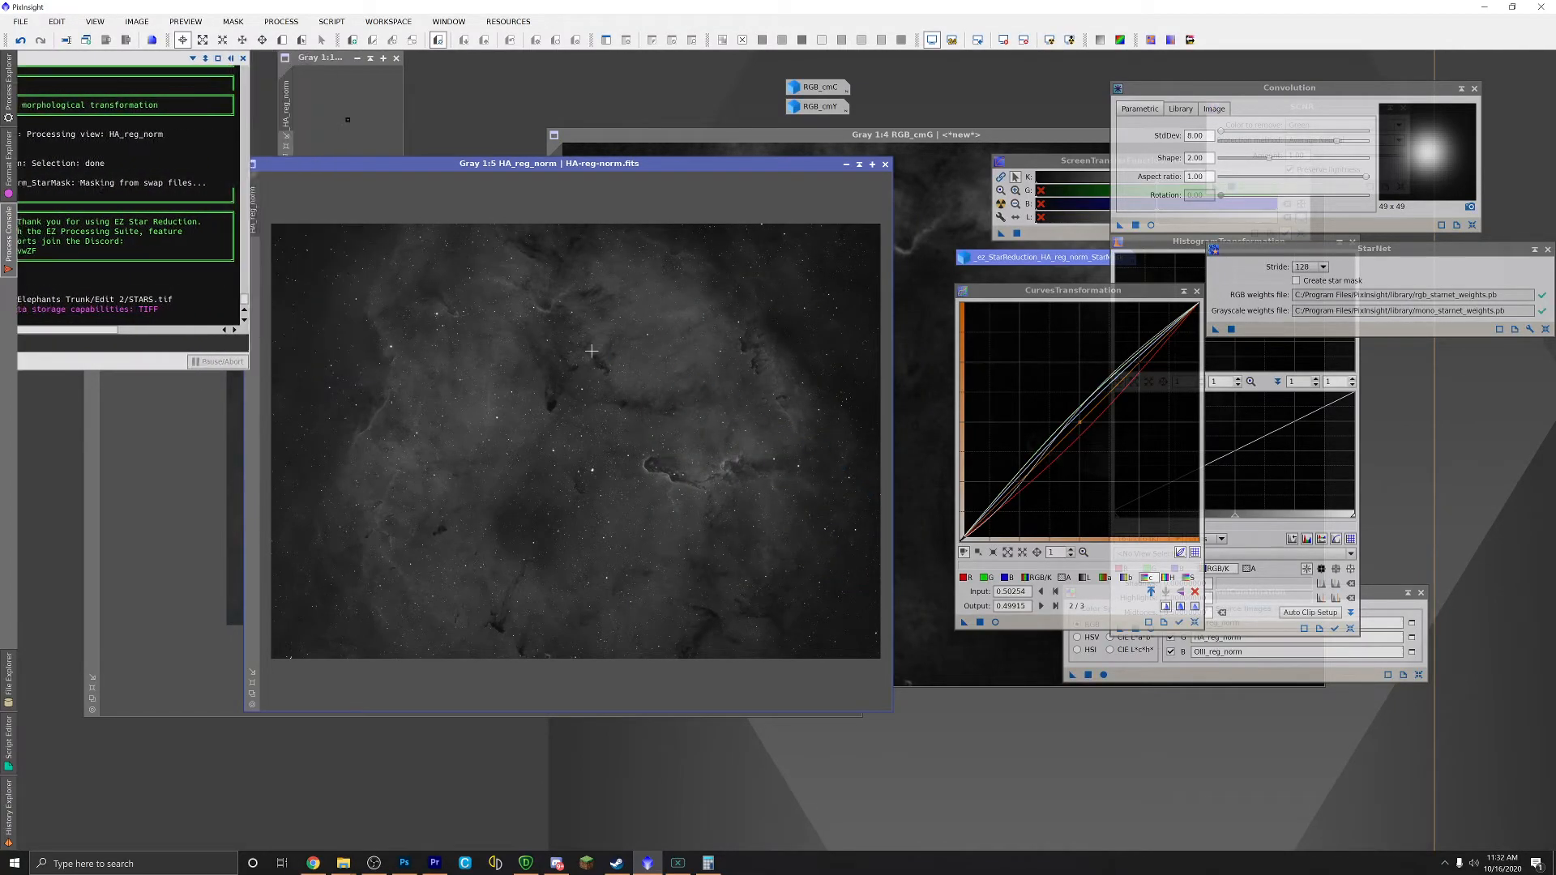
# Step: Open STARS.tif from the Edit 2 folder in Photoshop
pyautogui.click(404, 865)
pyautogui.moveTo(344, 864)
pyautogui.click(263, 818)
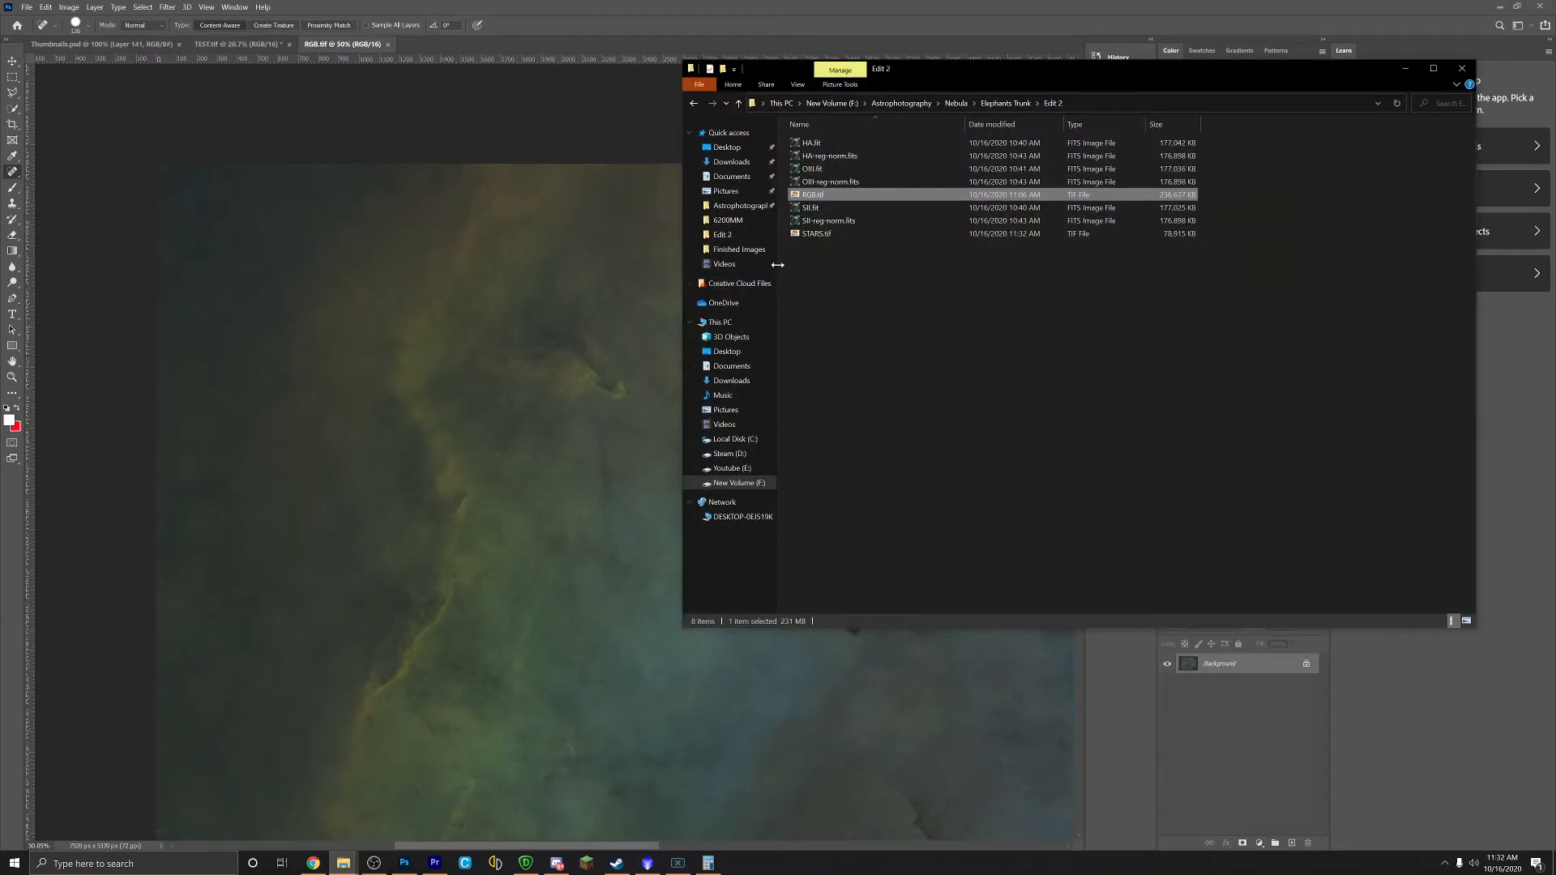
pyautogui.moveTo(806, 234); pyautogui.dragTo(455, 43)
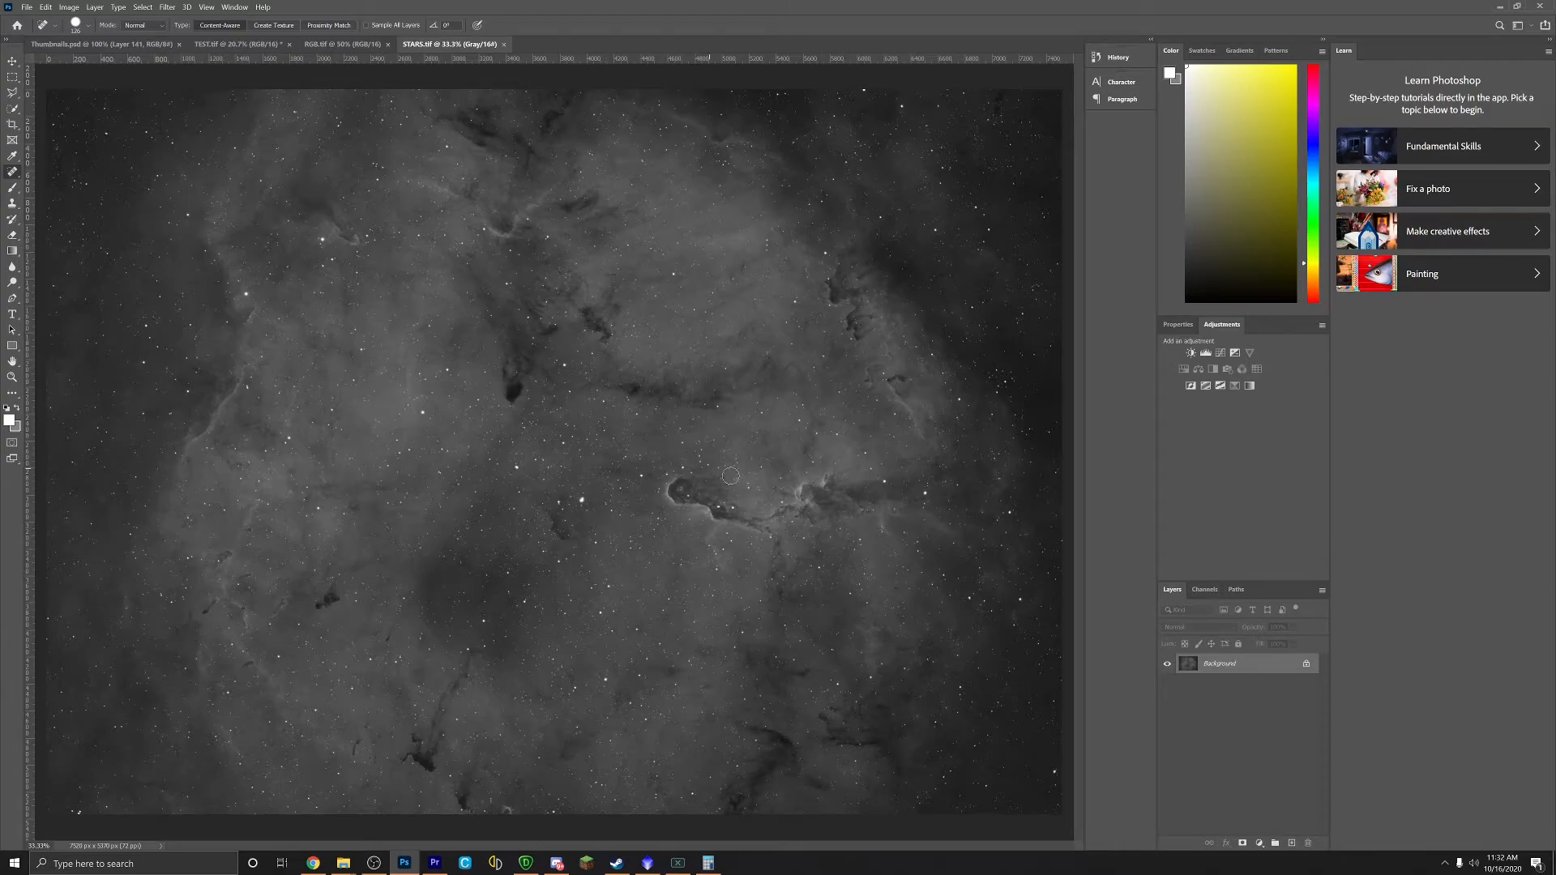
pyautogui.scroll(-2, 753, 490)
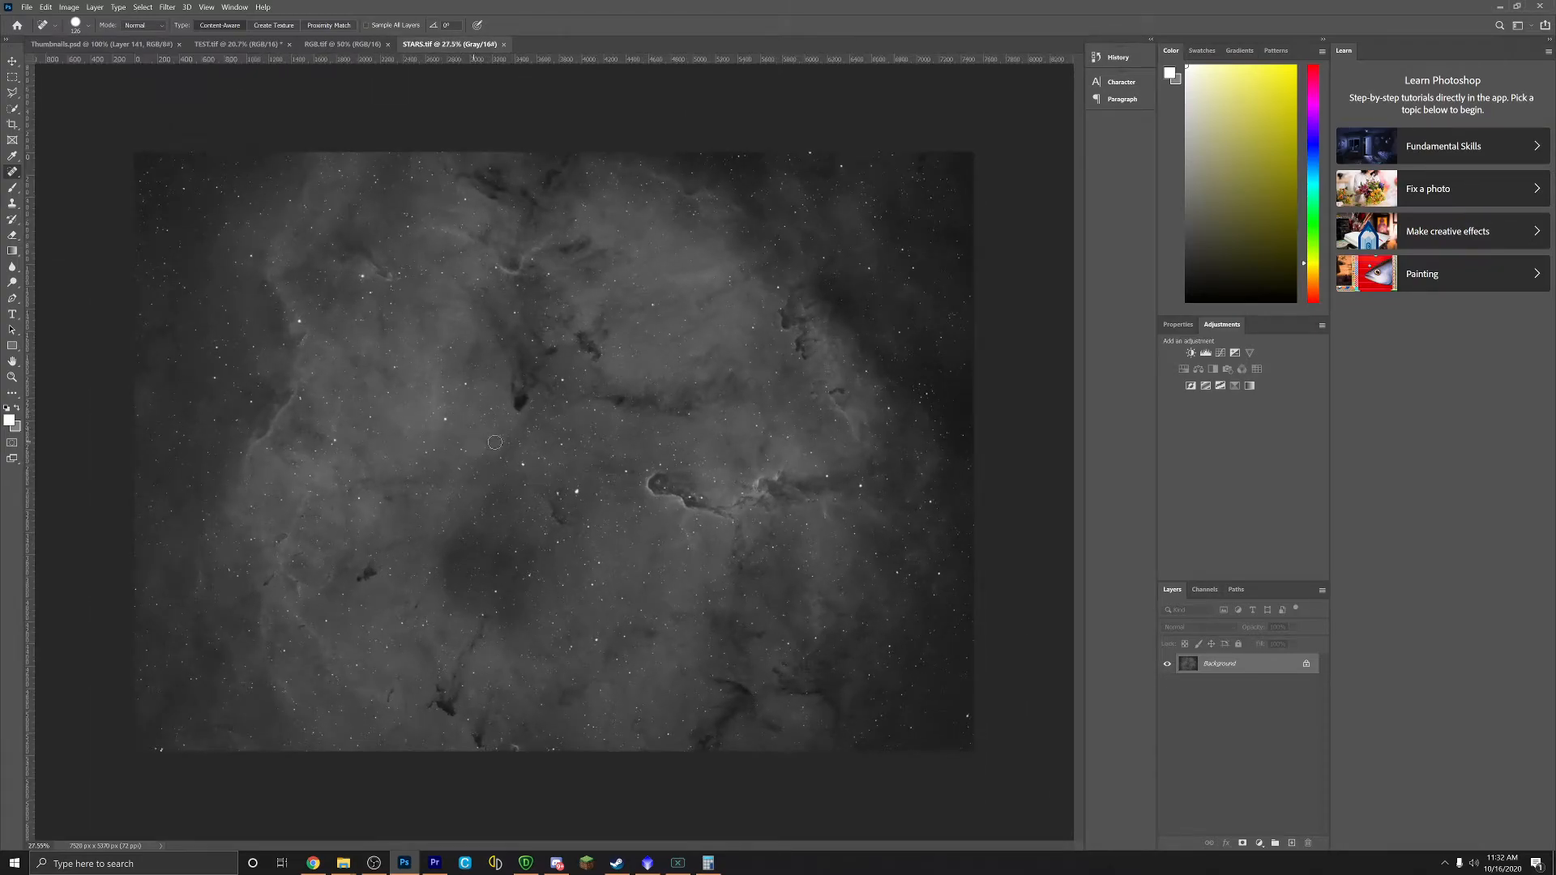
# Step: Apply the Camera Raw Filter to STARS.tif with Noise Reduction set to 10
pyautogui.click(167, 7)
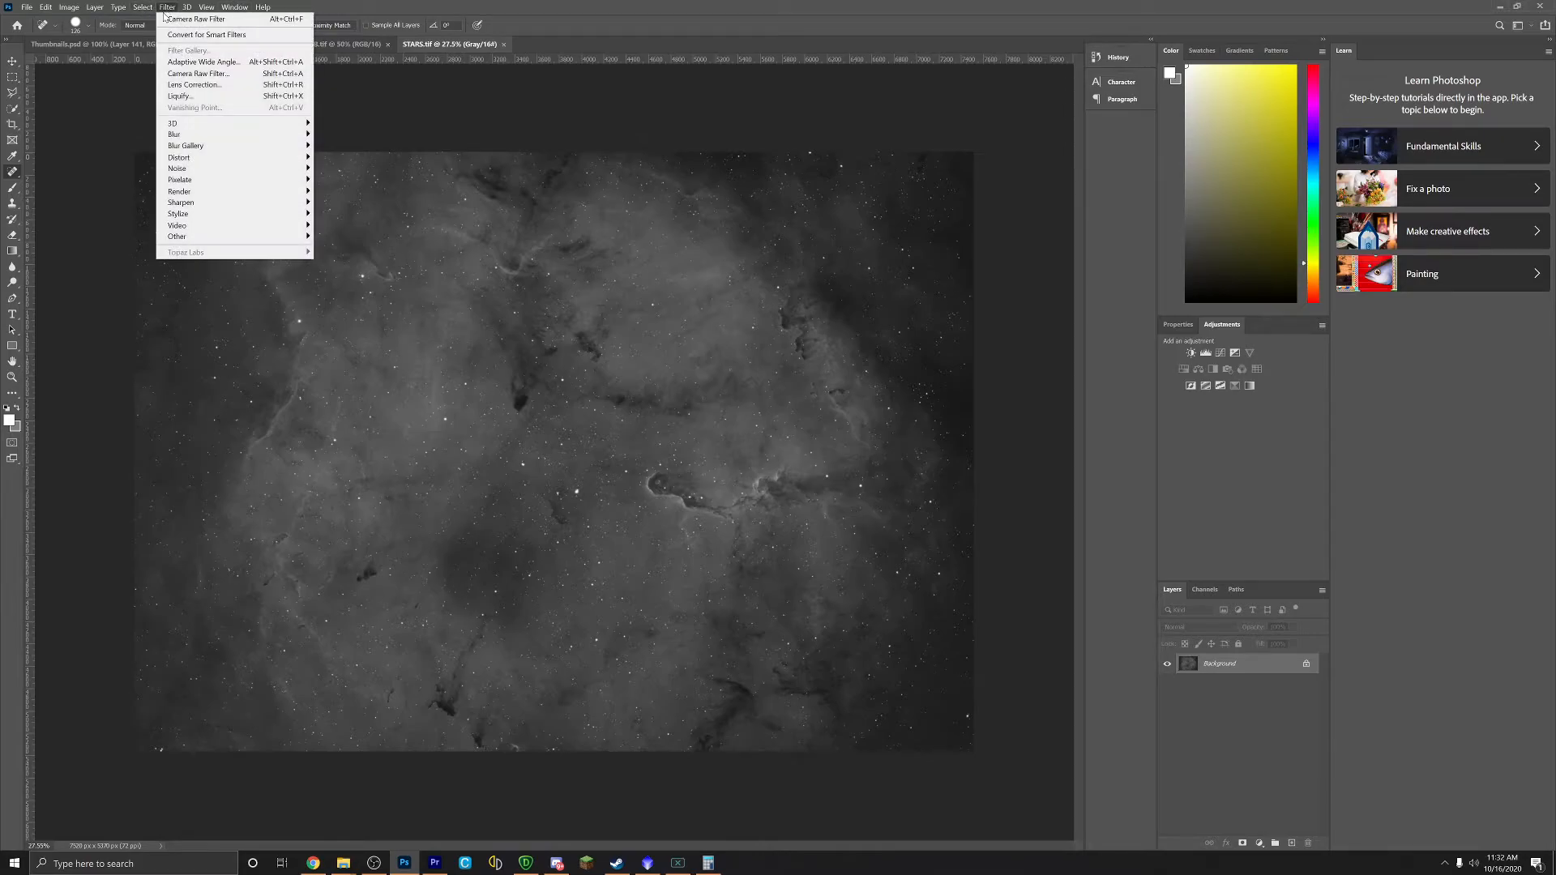
pyautogui.click(189, 74)
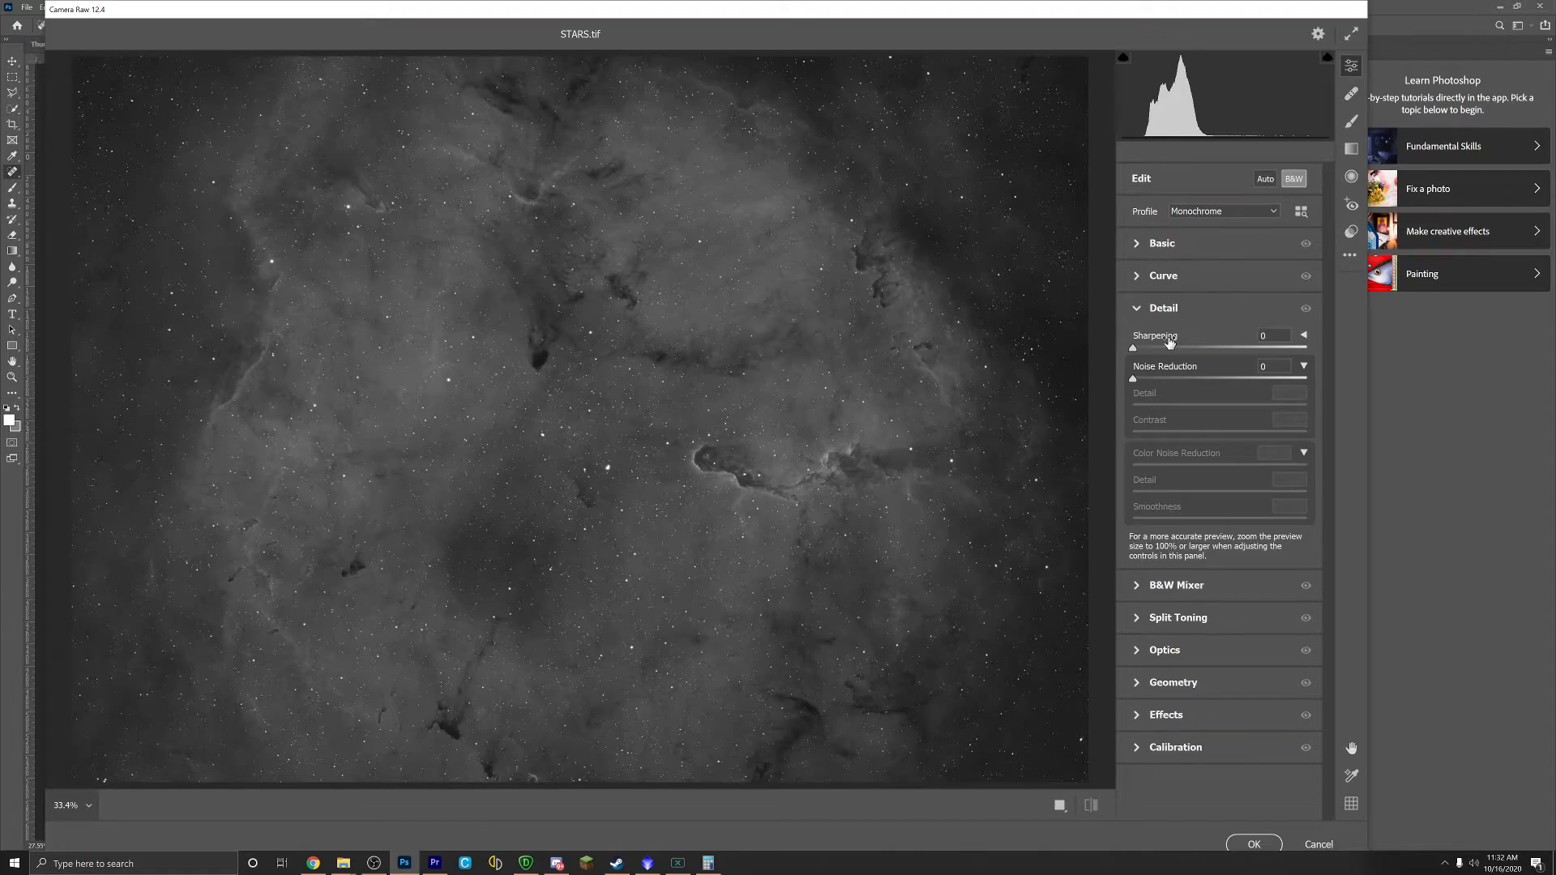
pyautogui.moveTo(1133, 379); pyautogui.dragTo(1152, 381)
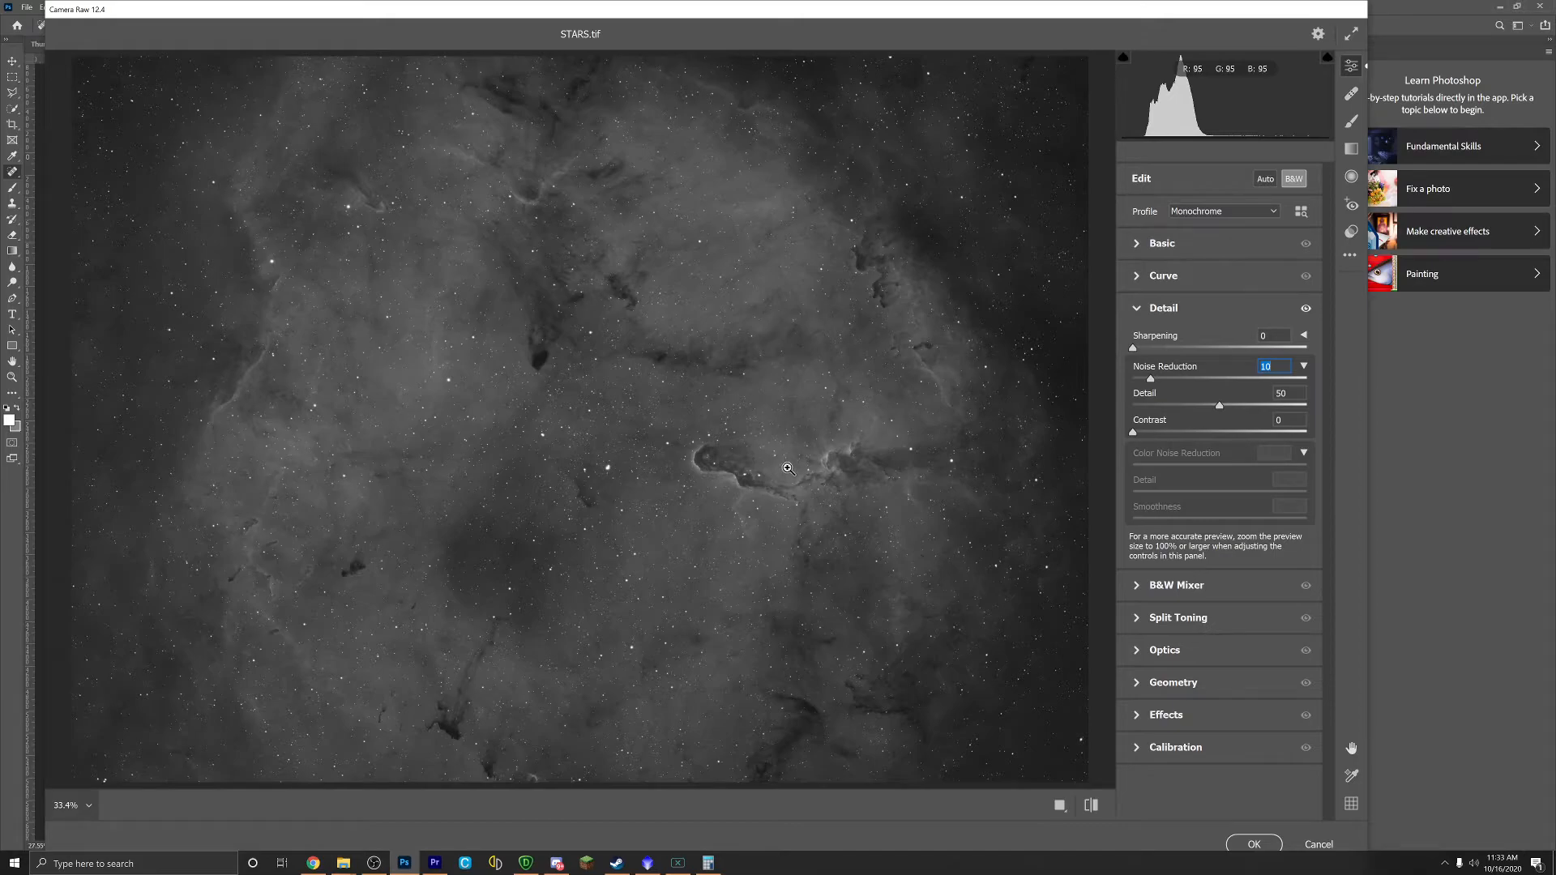
pyautogui.click(1147, 248)
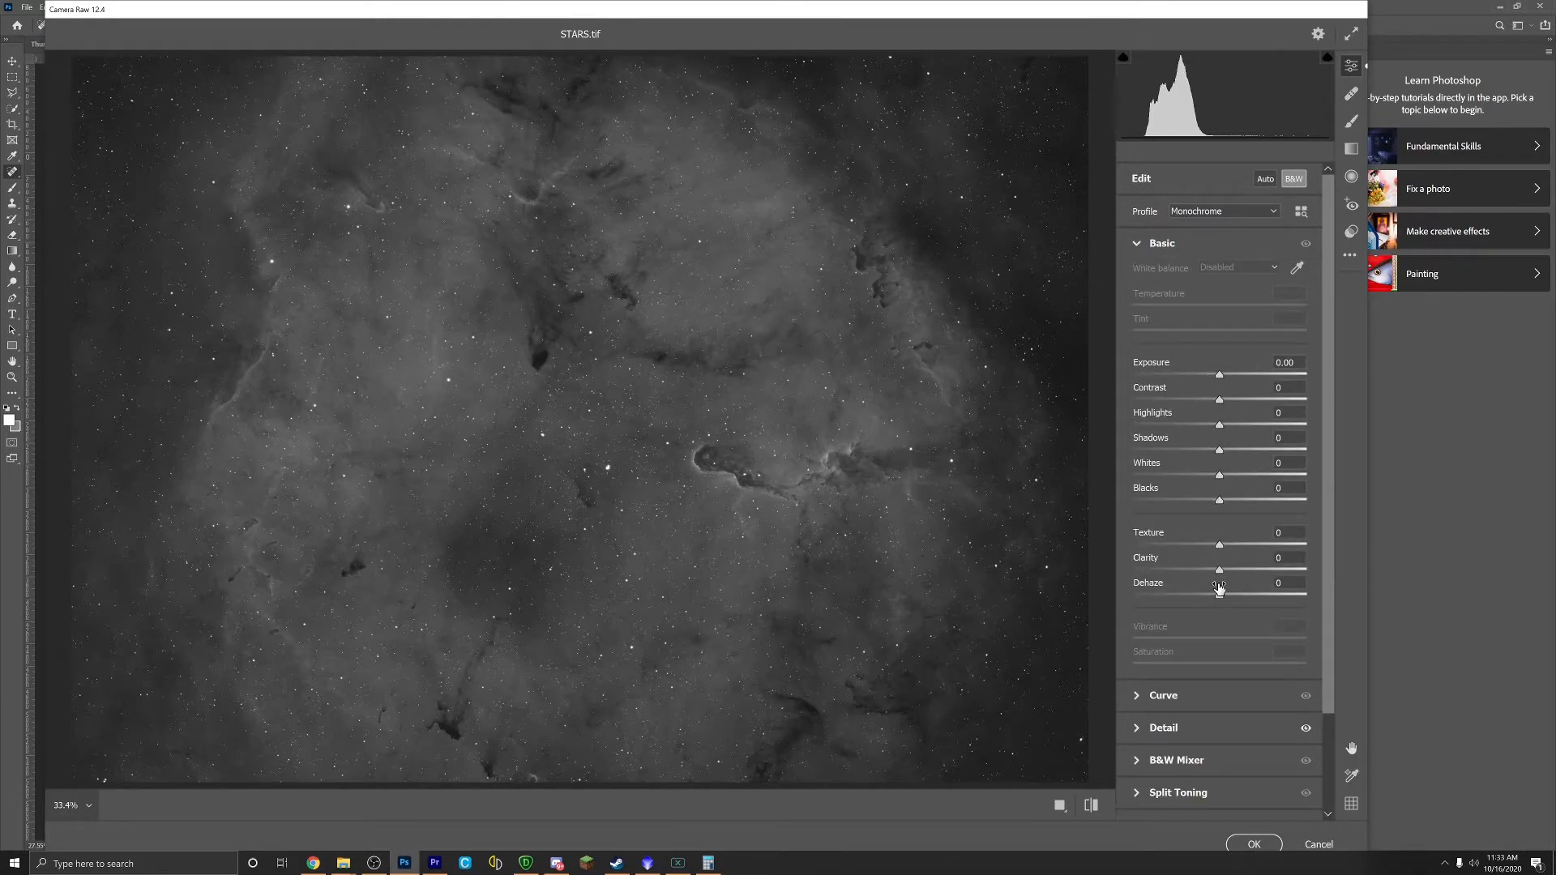
# Step: Raise Dehaze and add Texture to the nebula detail in Camera Raw's Basic panel
pyautogui.moveTo(1219, 595); pyautogui.dragTo(1249, 597)
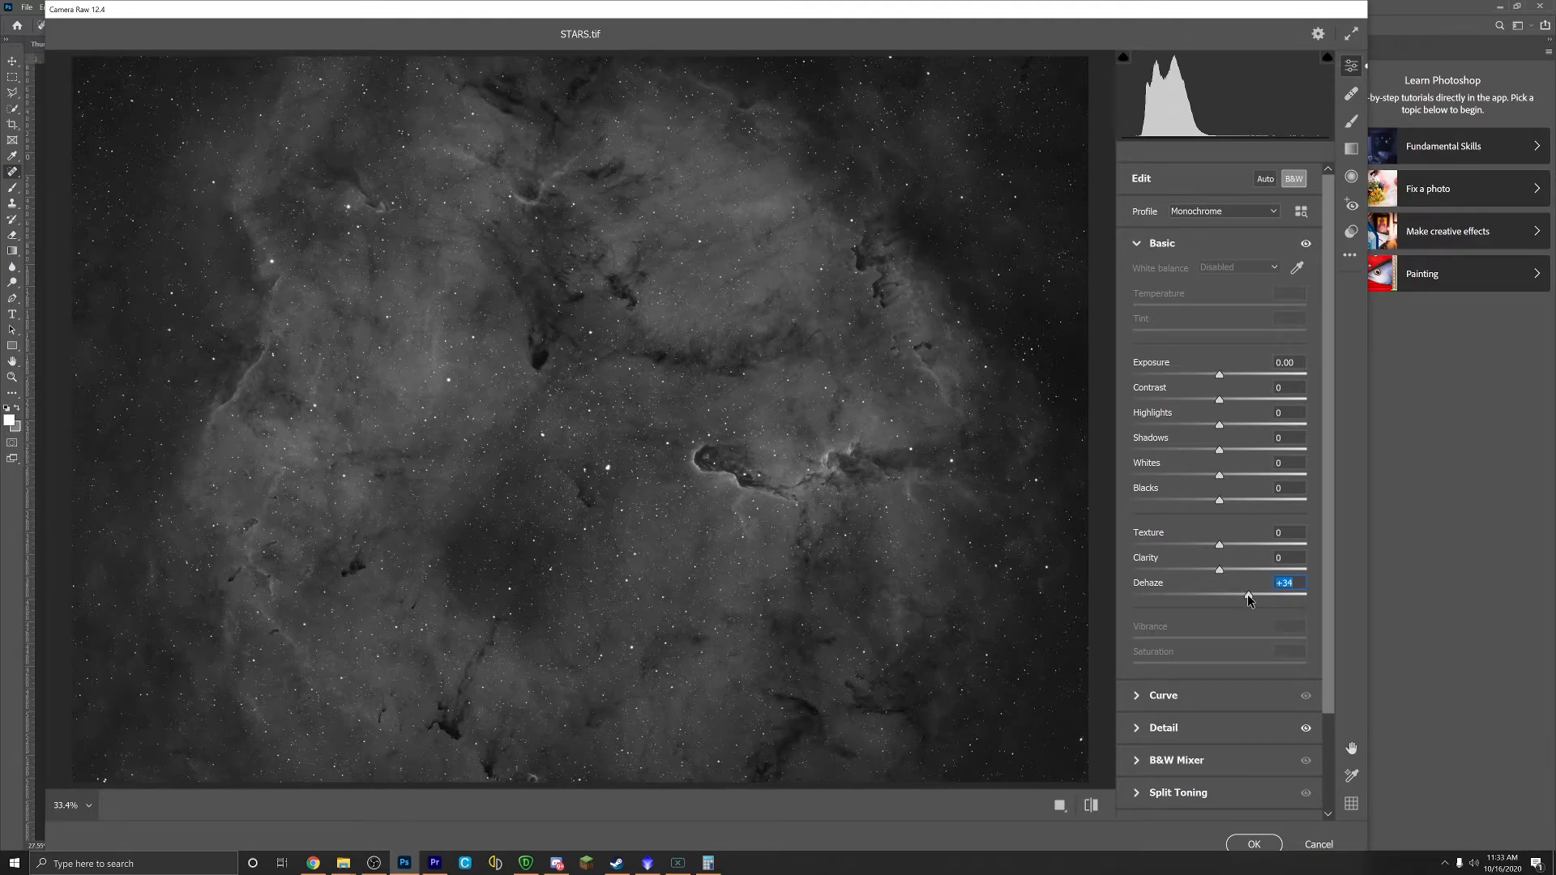
pyautogui.moveTo(1250, 595); pyautogui.dragTo(1232, 570)
pyautogui.moveTo(1219, 549); pyautogui.dragTo(1227, 554)
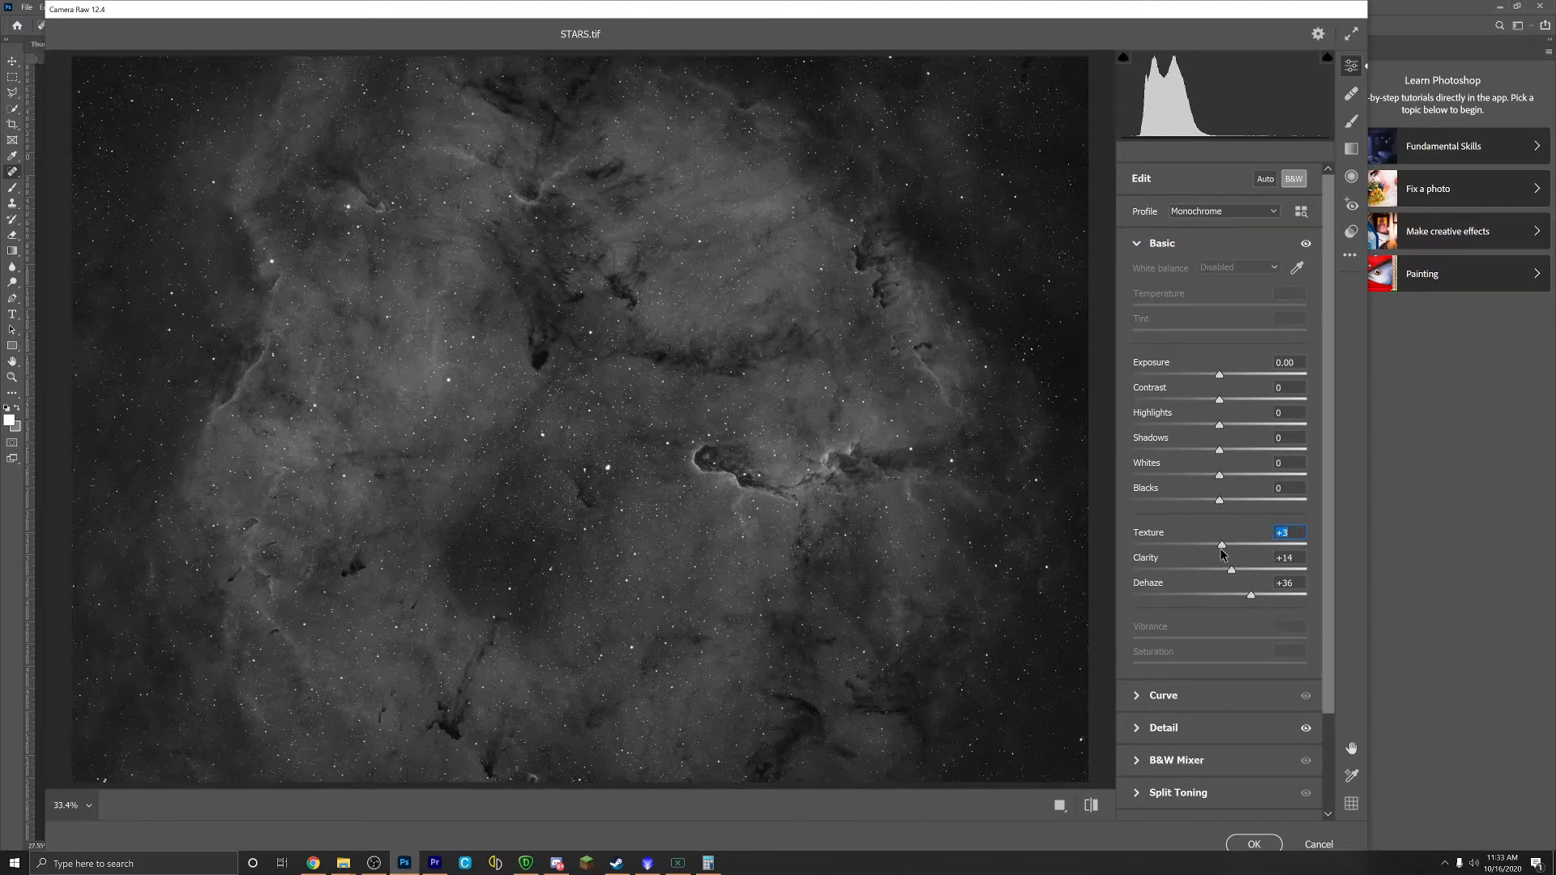
# Step: Toggle the Basic panel's visibility repeatedly to compare the image before and after the edits
pyautogui.click(1305, 245)
pyautogui.click(1306, 245)
pyautogui.click(1306, 246)
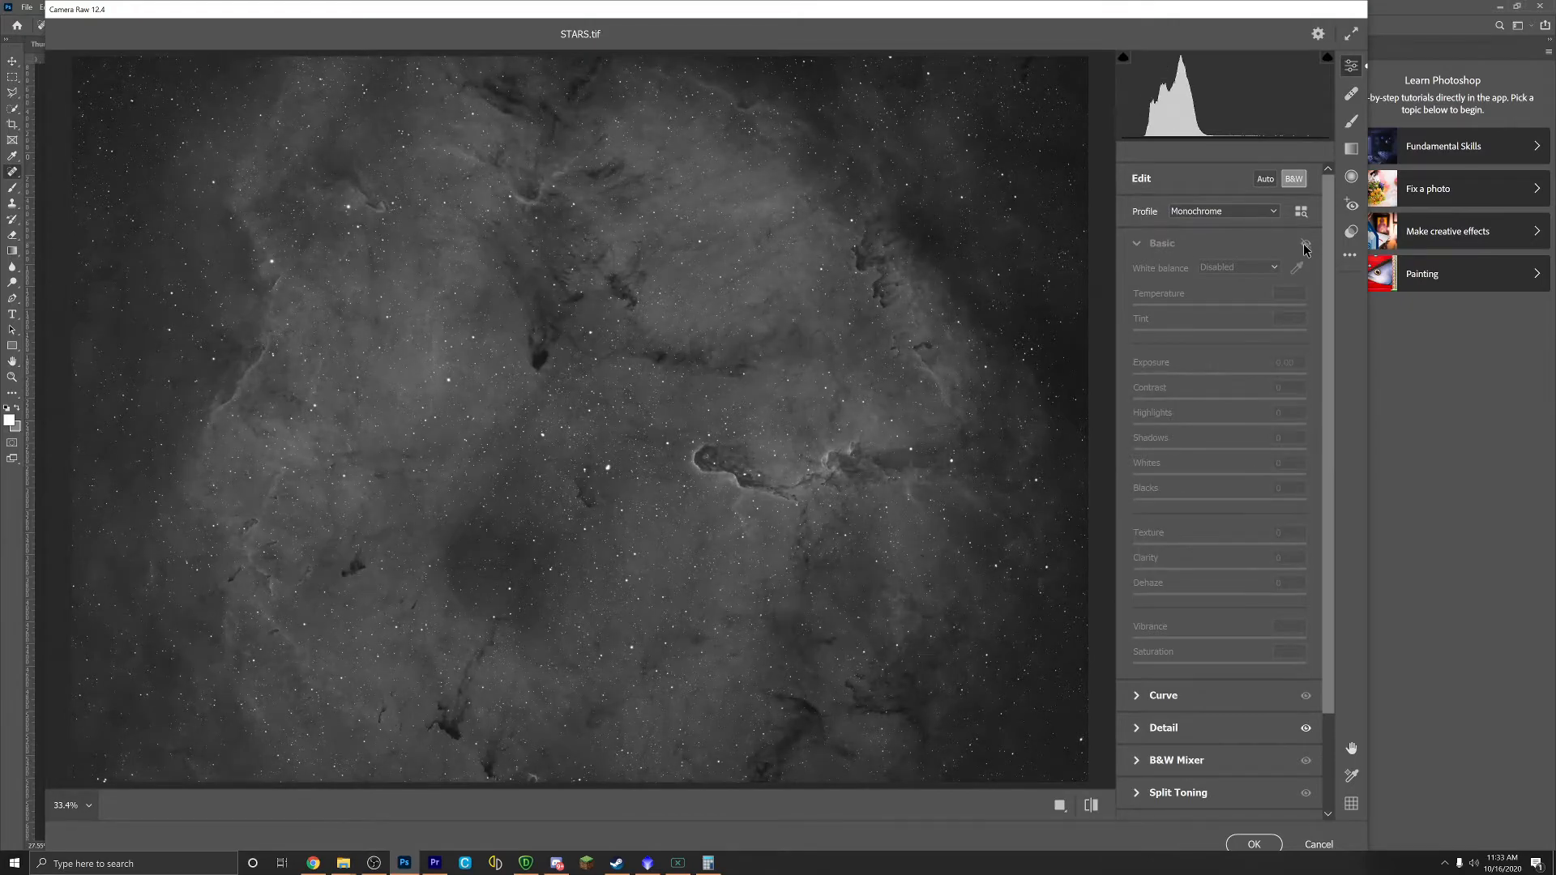
pyautogui.click(1306, 244)
pyautogui.click(1306, 245)
pyautogui.click(1306, 244)
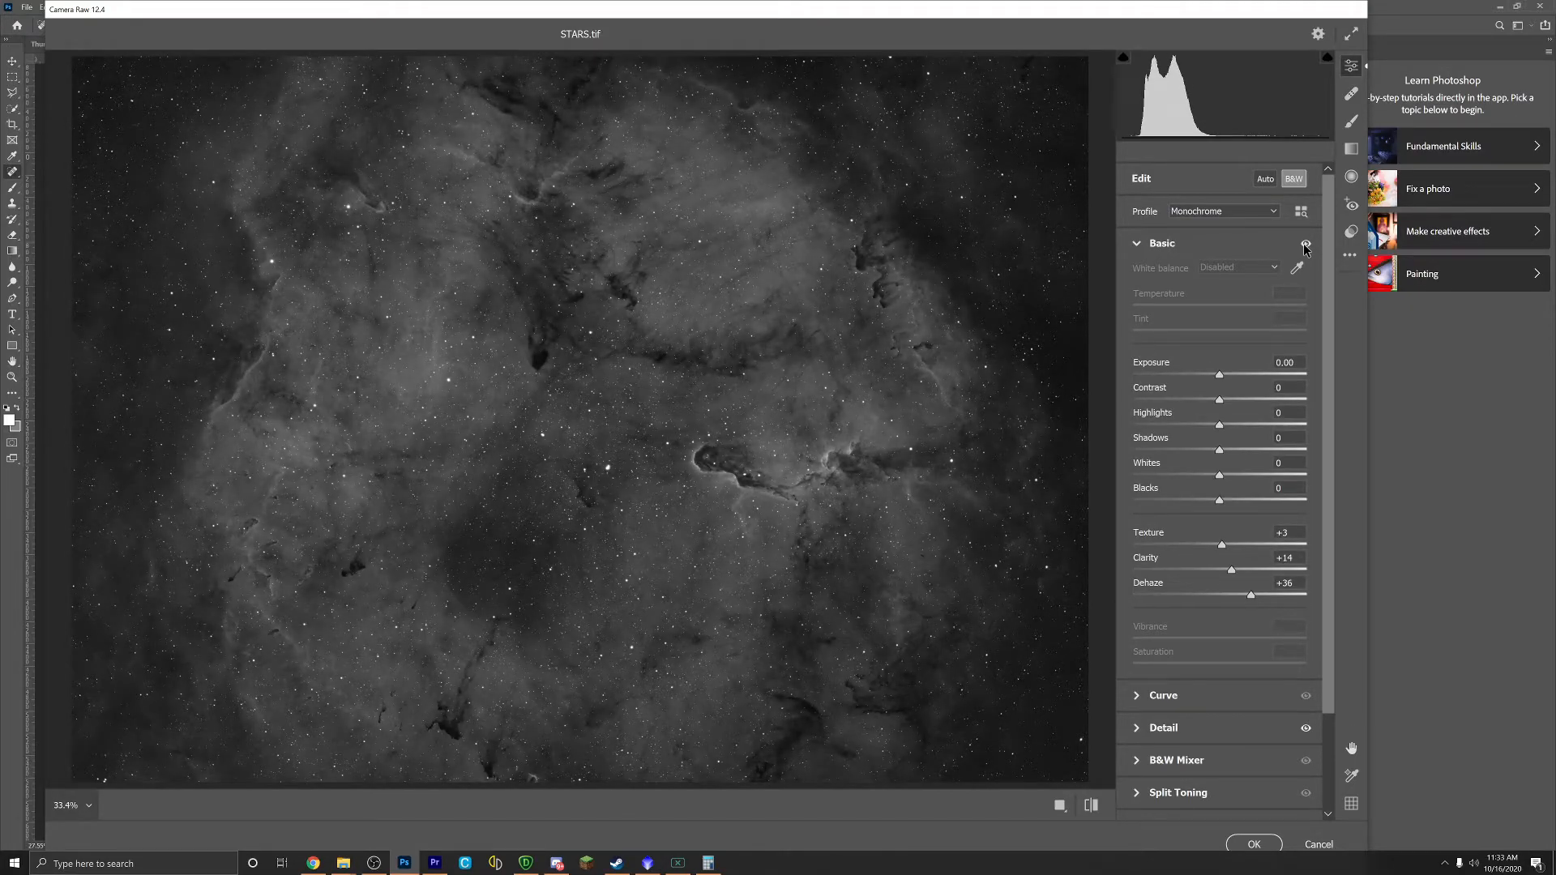
pyautogui.click(1306, 245)
pyautogui.click(1306, 244)
pyautogui.click(1306, 245)
pyautogui.click(1306, 245)
pyautogui.click(1306, 245)
pyautogui.click(1306, 244)
# Step: Lower Dehaze to +31, recheck the comparison, and apply the Camera Raw adjustments
pyautogui.moveTo(1251, 598); pyautogui.dragTo(1245, 601)
pyautogui.click(1305, 244)
pyautogui.click(1305, 244)
pyautogui.click(1251, 844)
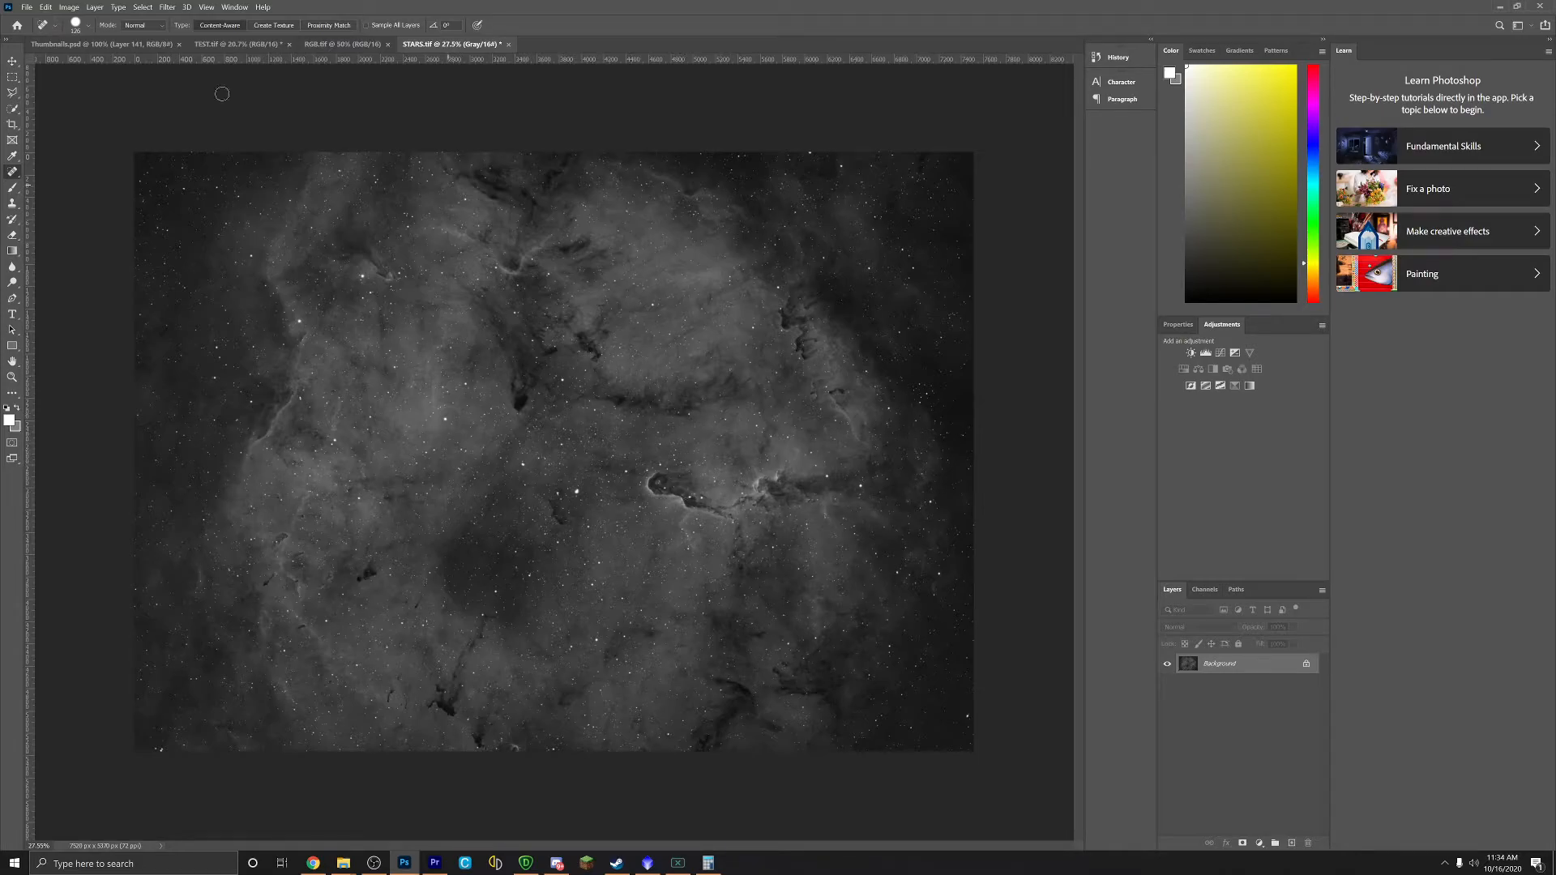
# Step: Save the Camera Raw-edited STARS.tif in Photoshop and switch back to PixInsight
pyautogui.click(27, 7)
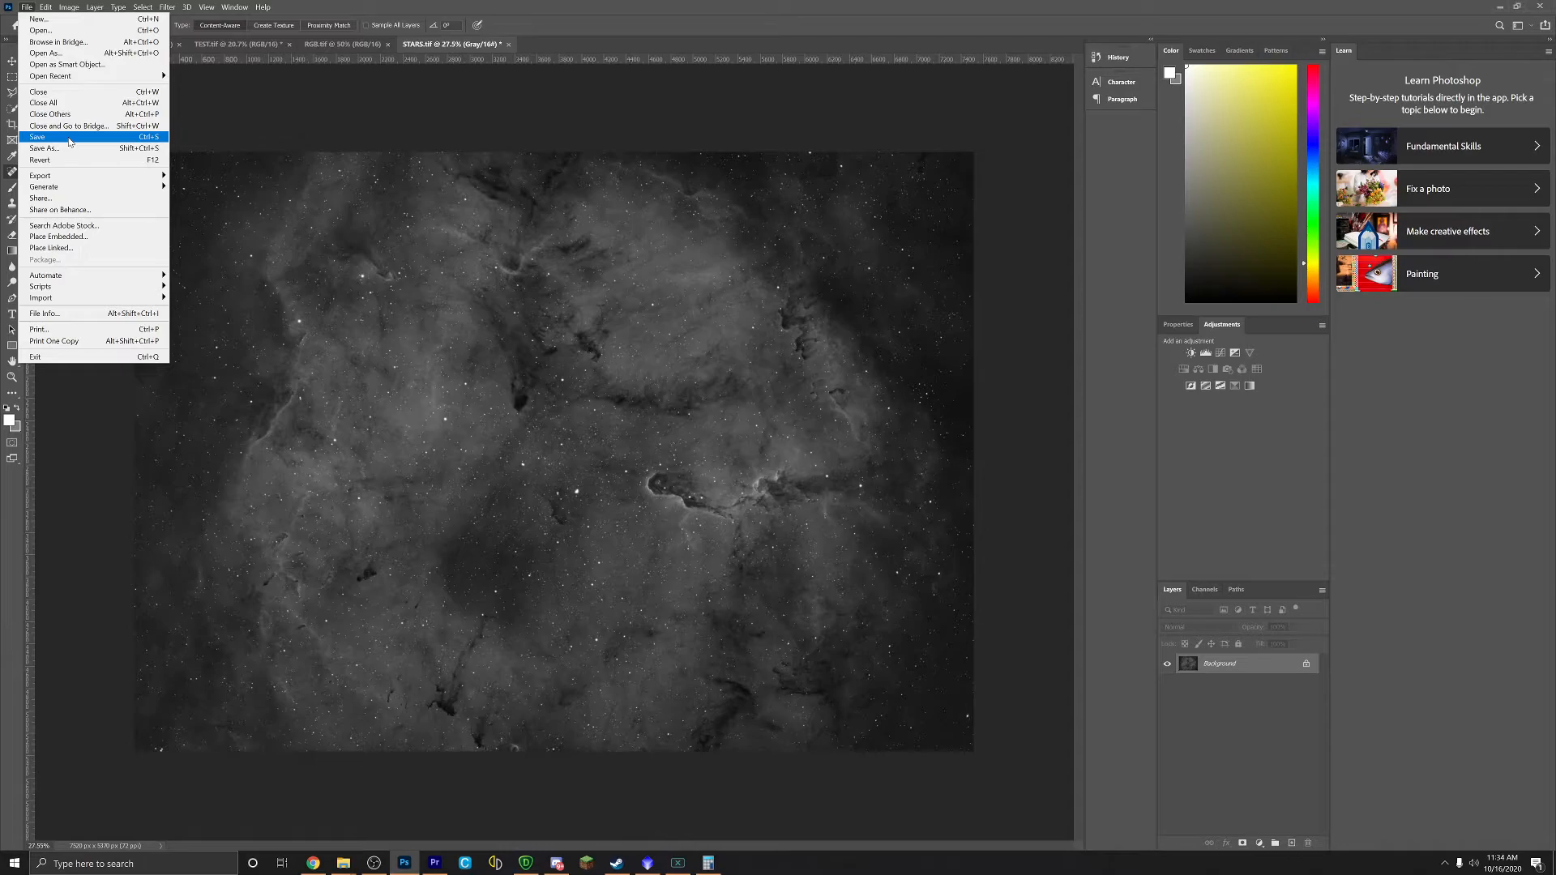
pyautogui.click(69, 142)
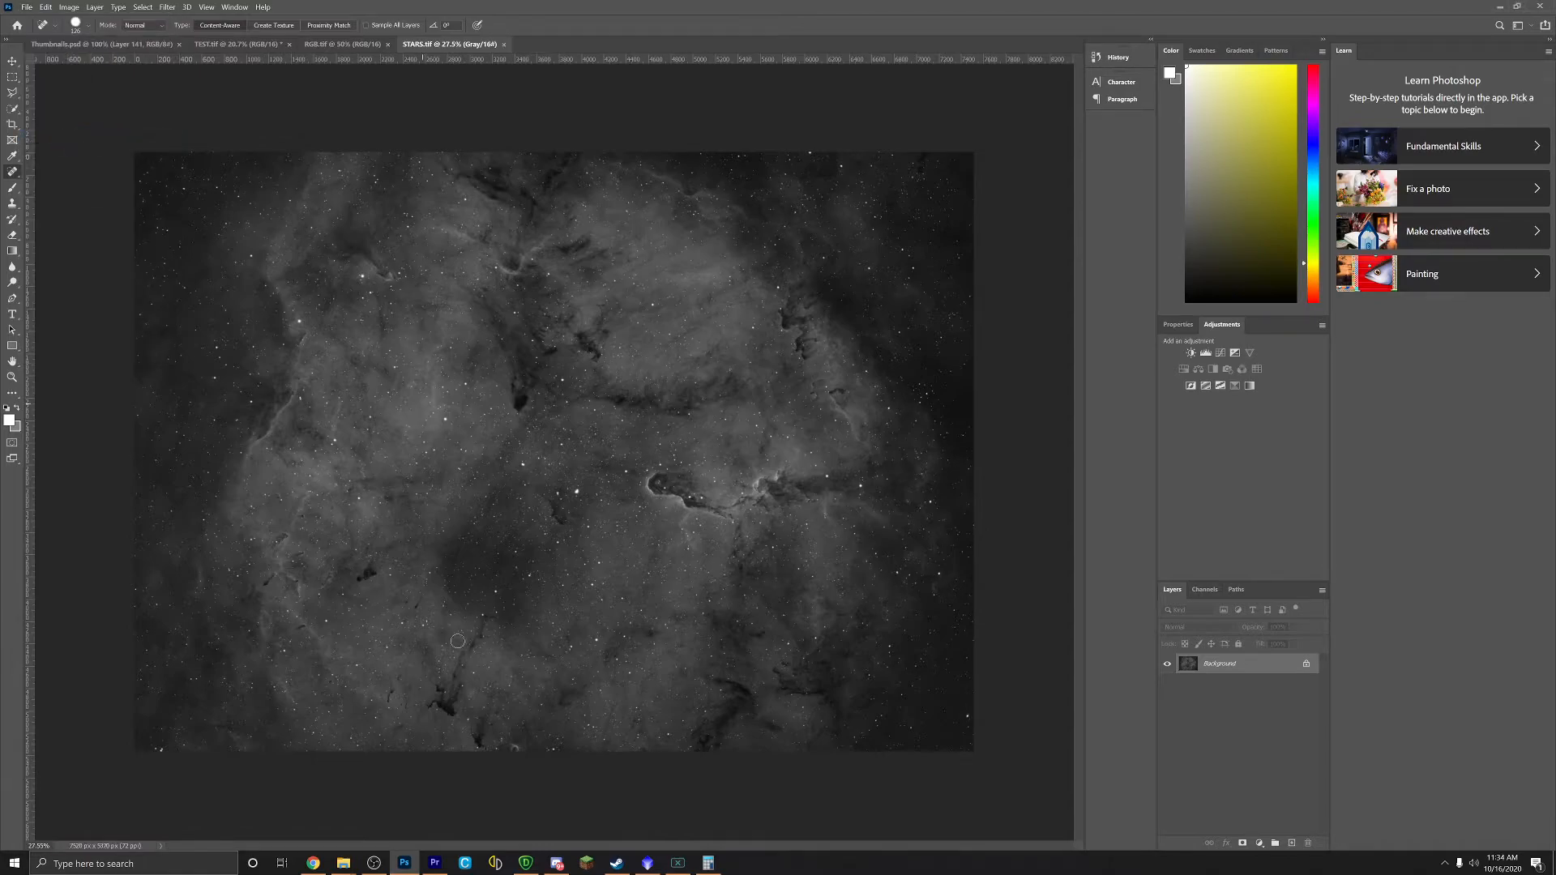
pyautogui.click(646, 863)
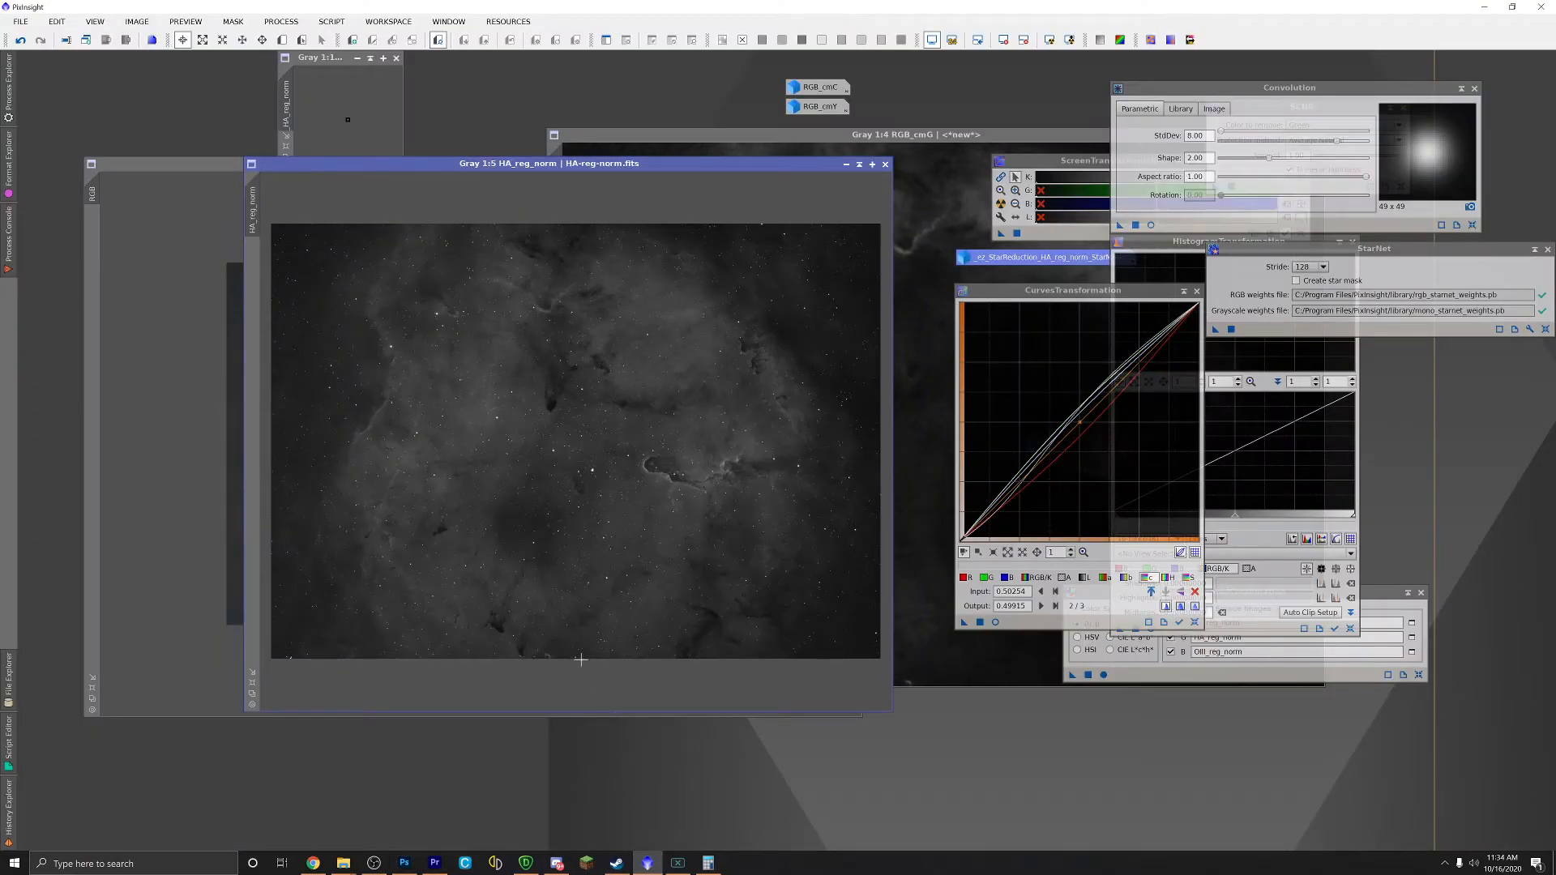
# Step: Keep HA_reg_norm open, minimise it, and place its icon beside RGB_cmC
pyautogui.click(885, 165)
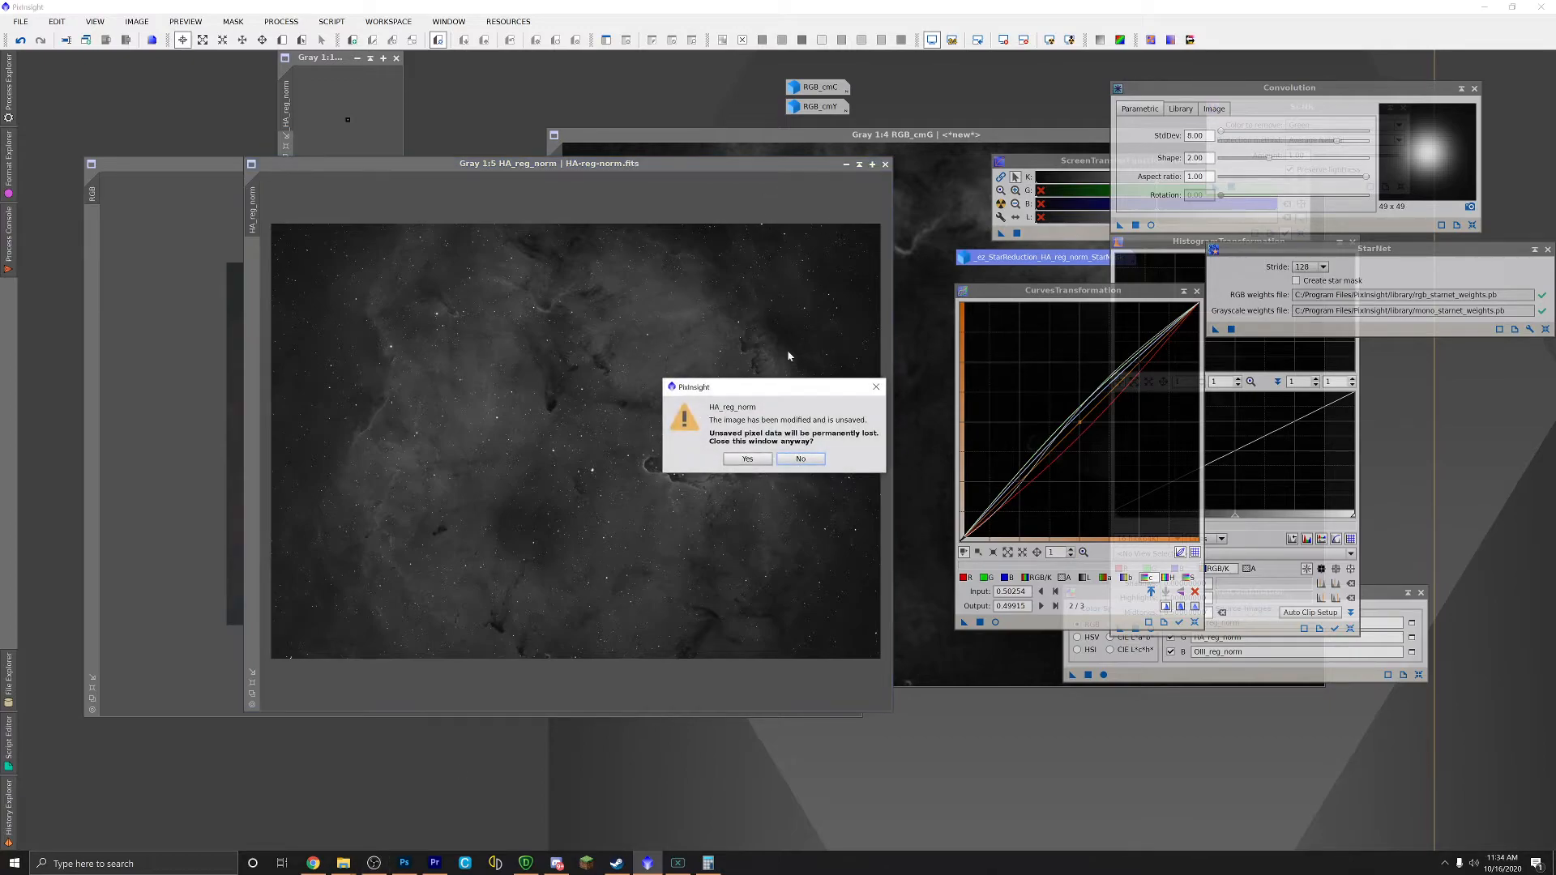
pyautogui.click(803, 459)
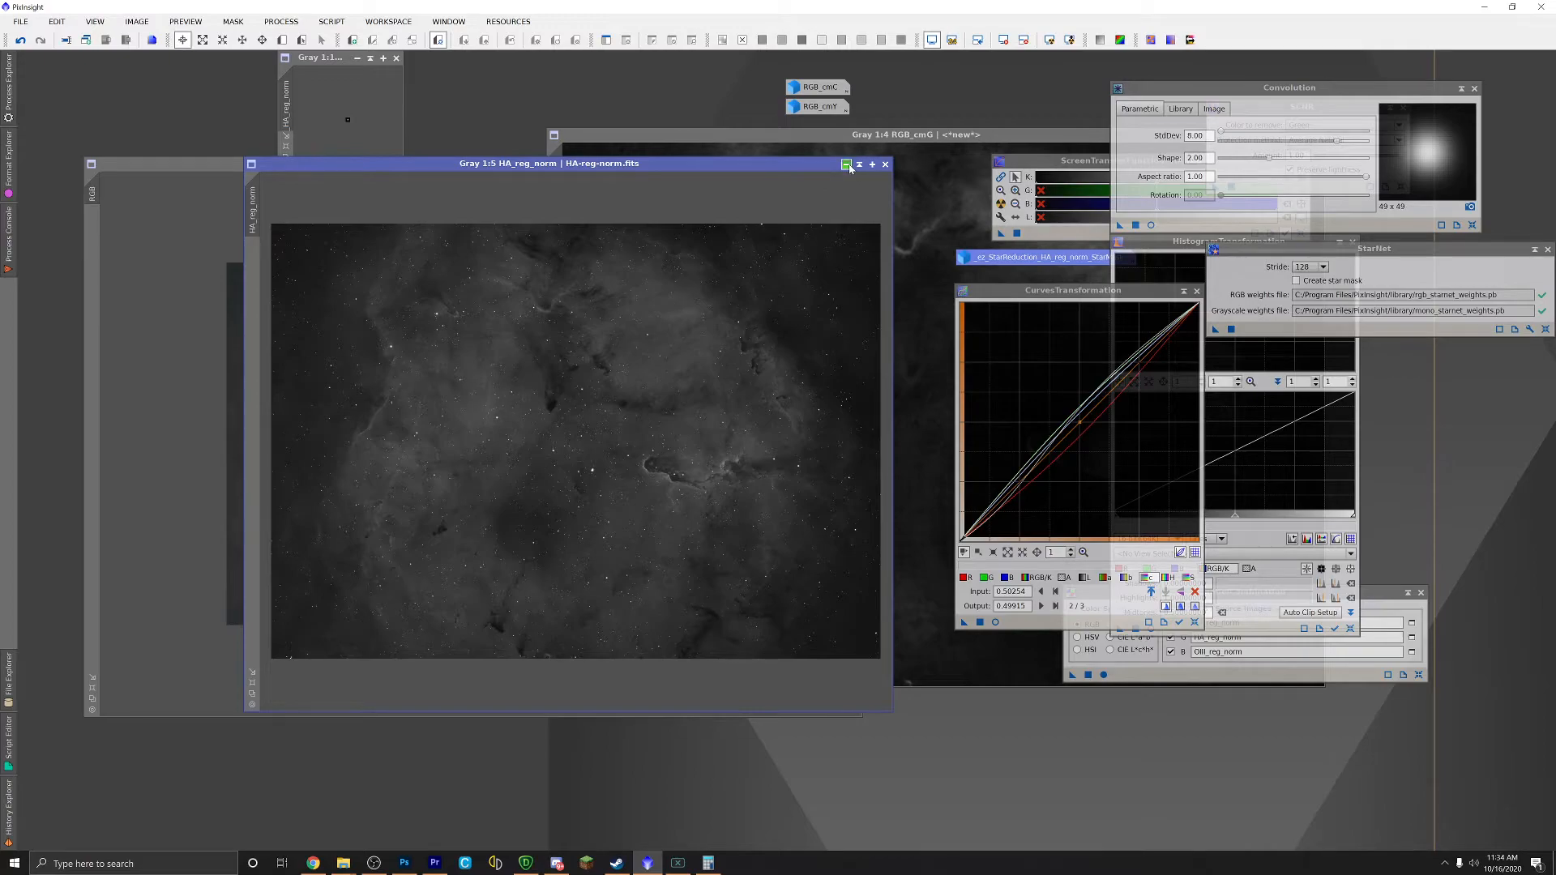
pyautogui.click(846, 164)
pyautogui.moveTo(590, 452); pyautogui.dragTo(708, 102)
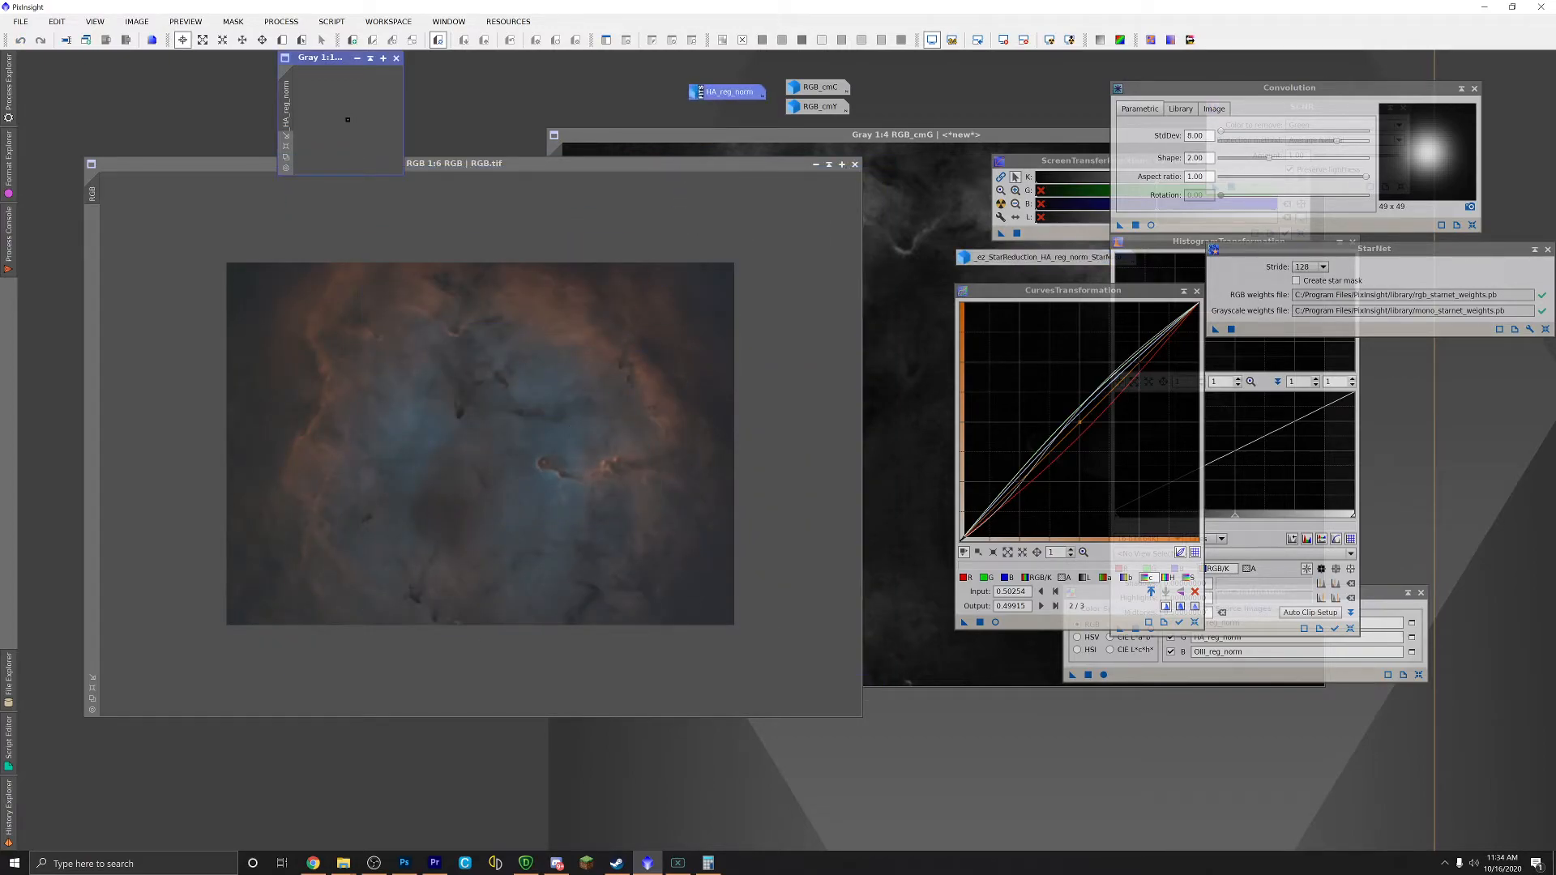
# Step: Load STARS.tif from the Edit 2 folder into PixInsight and move its window left
pyautogui.moveTo(340, 865)
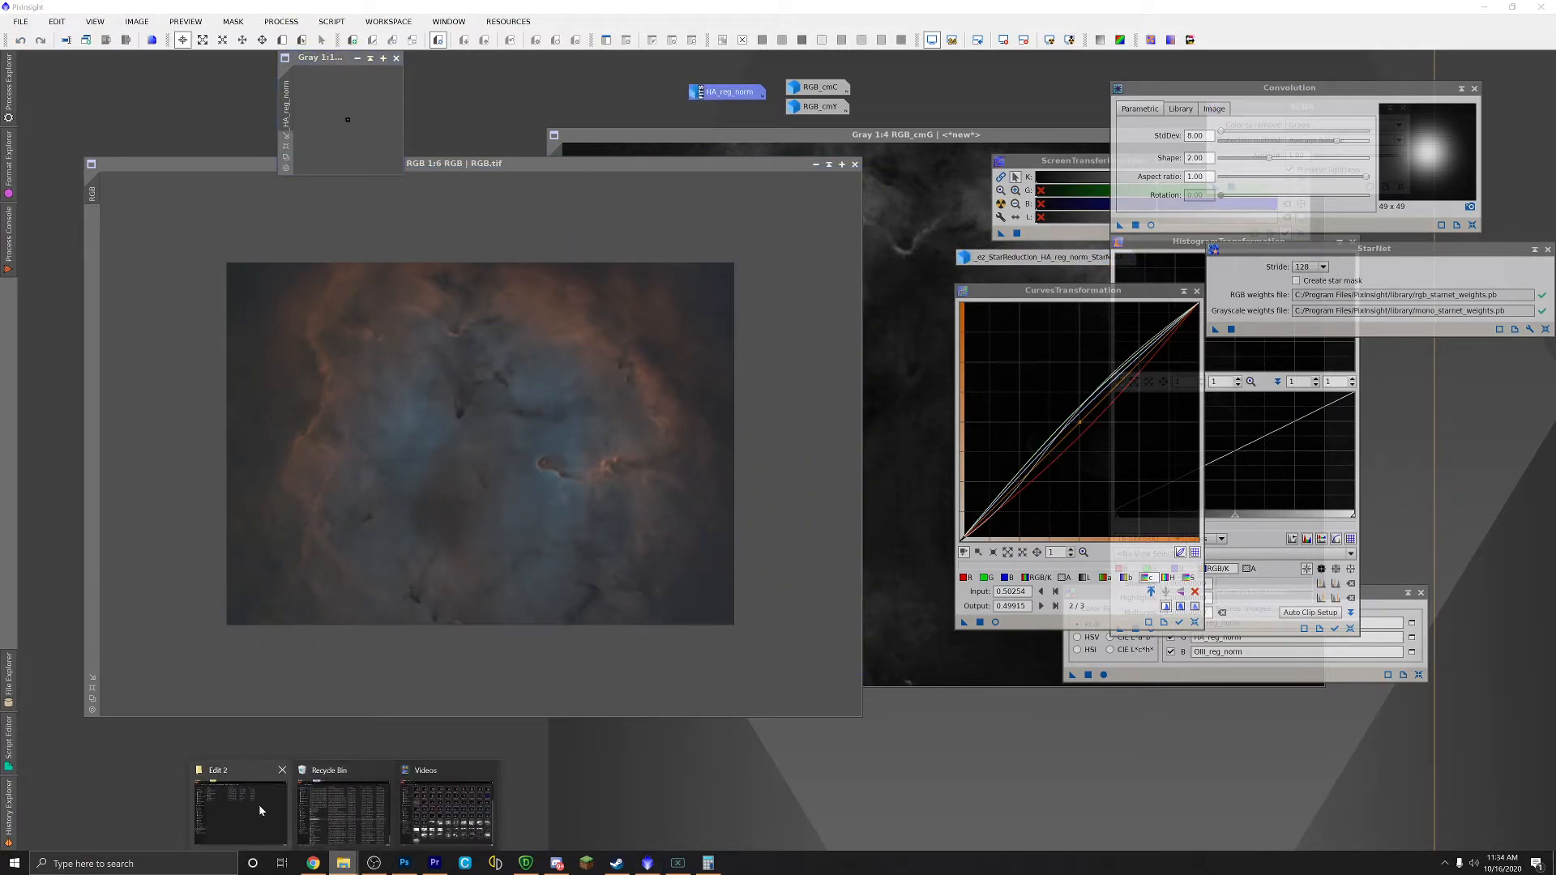
pyautogui.click(235, 803)
pyautogui.moveTo(817, 235); pyautogui.dragTo(640, 778)
pyautogui.click(1406, 68)
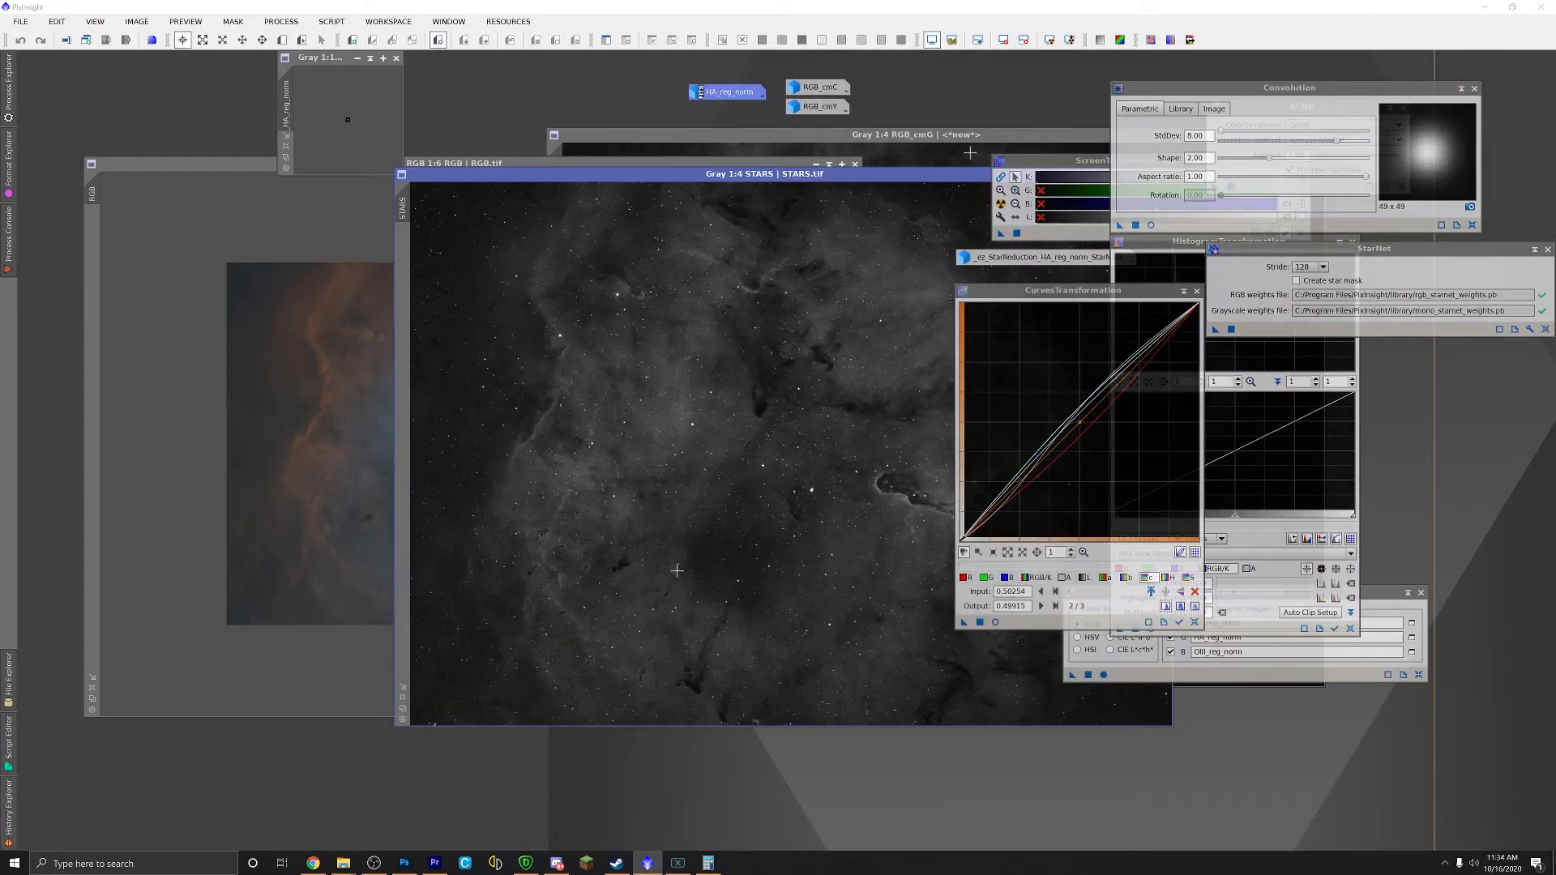
pyautogui.moveTo(886, 183); pyautogui.dragTo(576, 167)
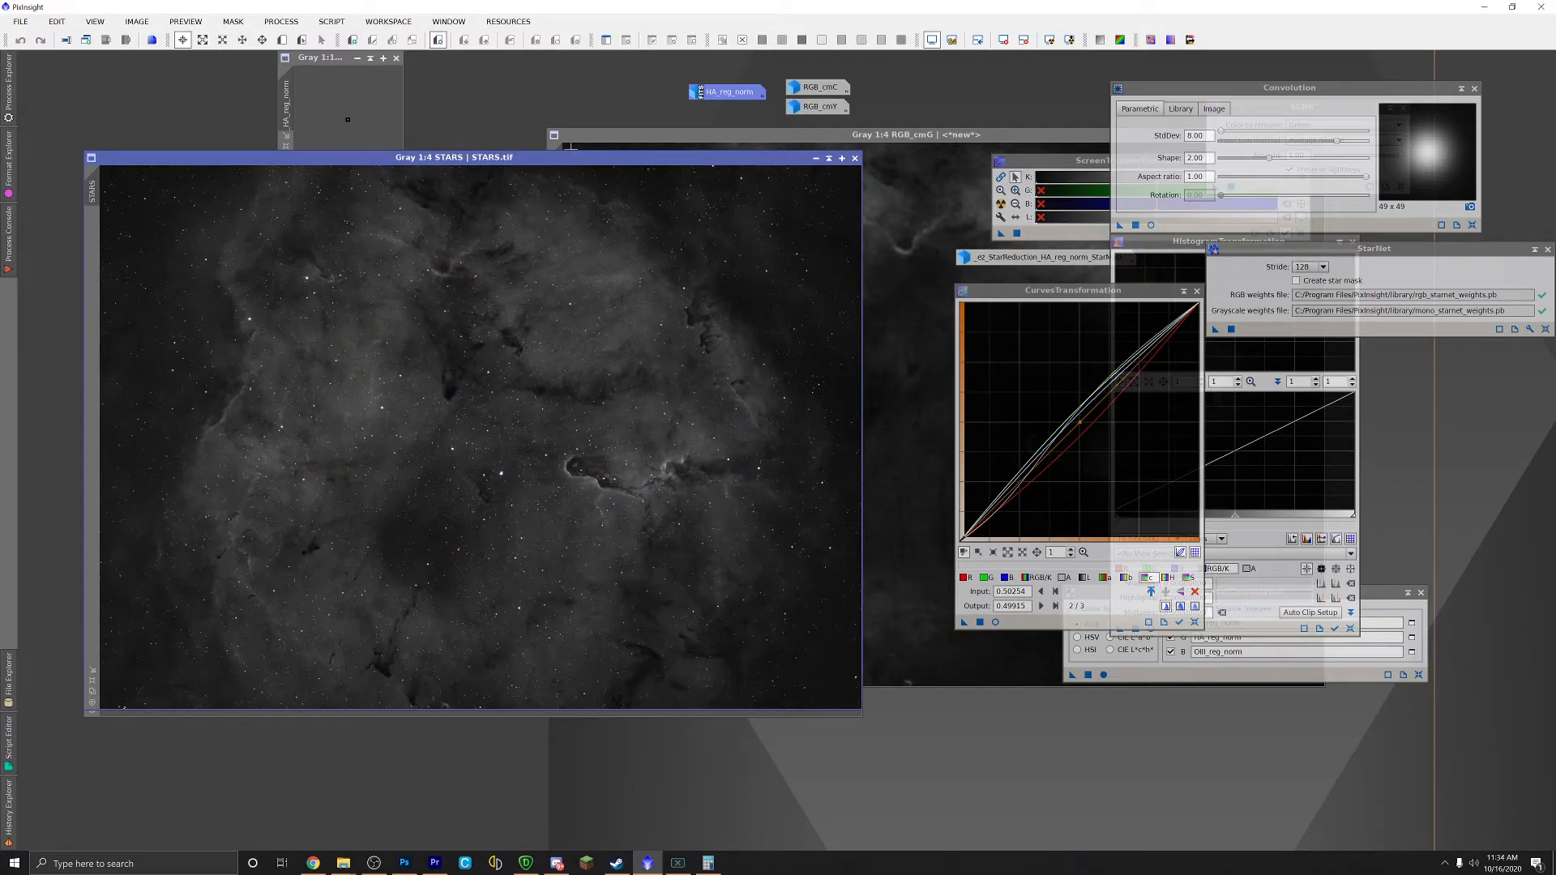
pyautogui.click(273, 24)
pyautogui.moveTo(316, 40)
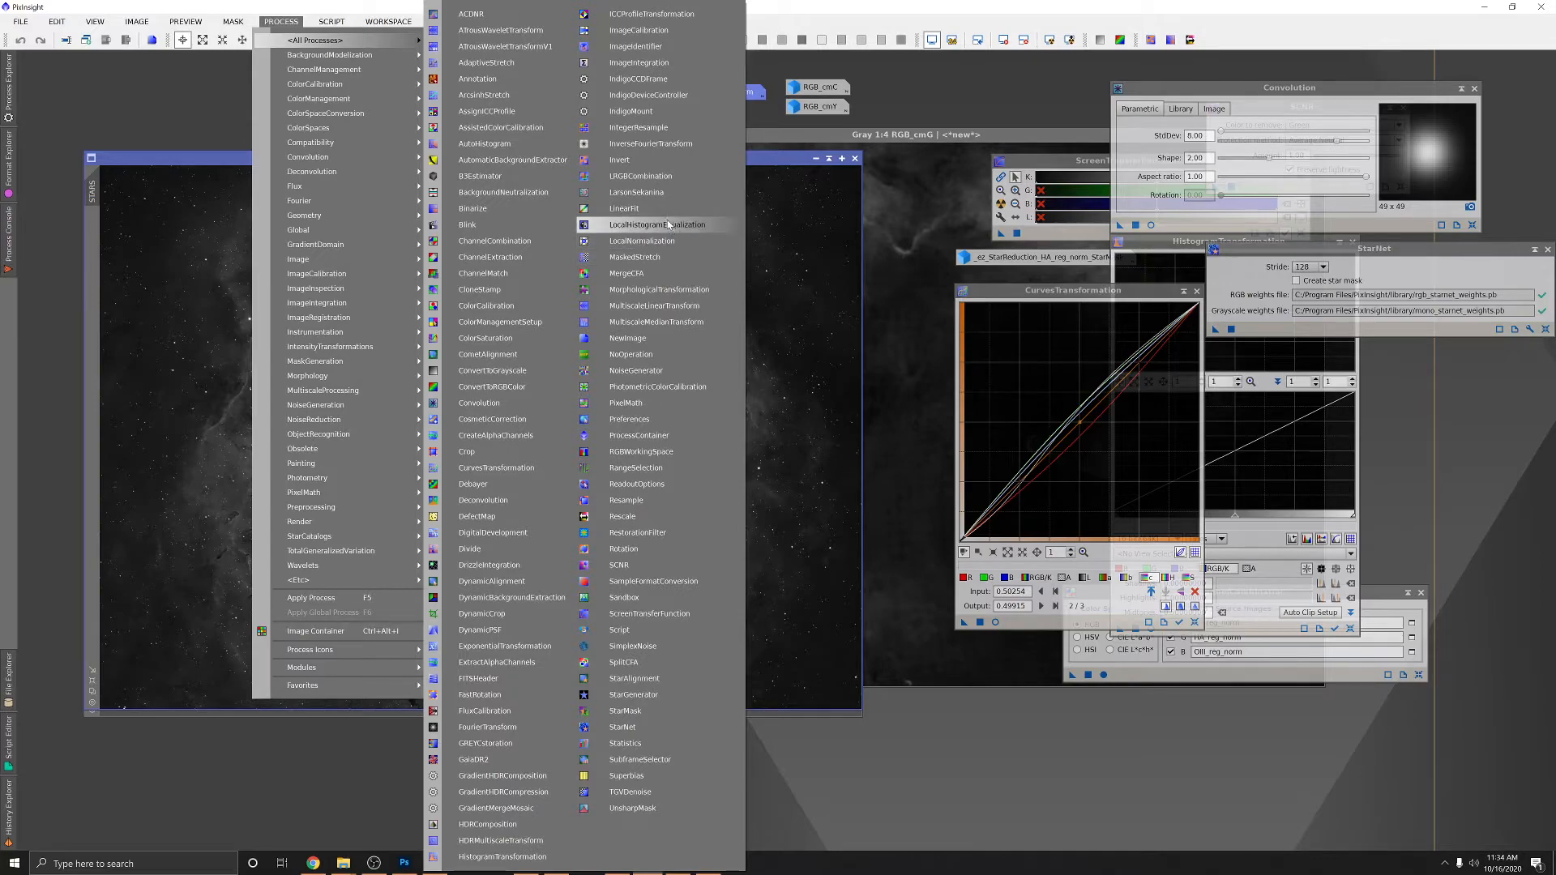
# Step: Set up LRGBCombination with R, G and B excluded and STARS as luminance
pyautogui.click(653, 177)
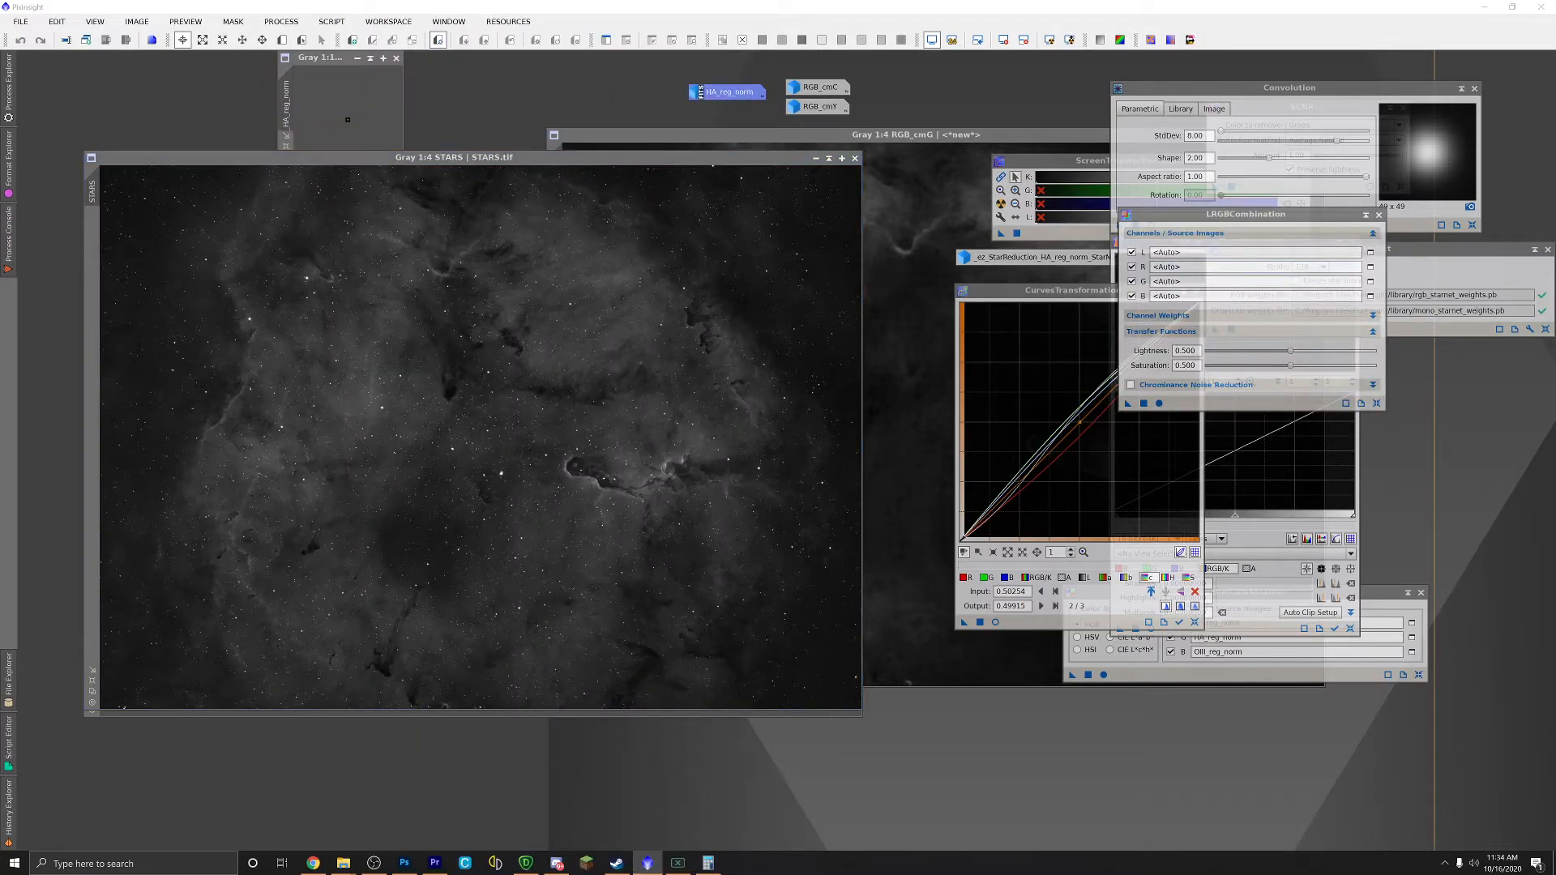
pyautogui.click(1132, 267)
pyautogui.click(1132, 281)
pyautogui.click(1132, 296)
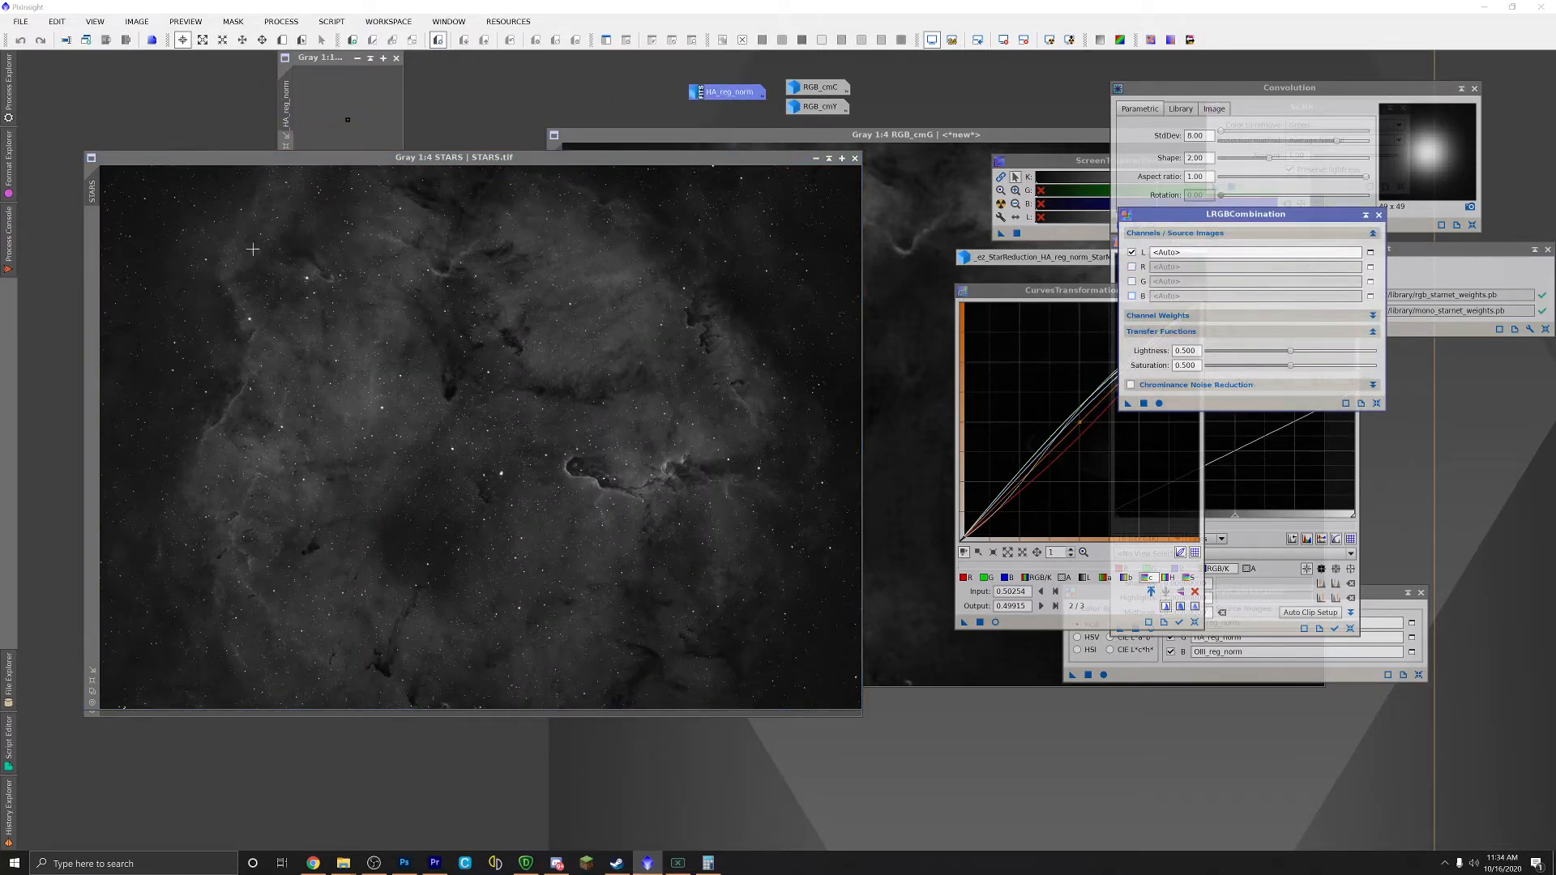
pyautogui.moveTo(92, 189); pyautogui.dragTo(1180, 252)
pyautogui.moveTo(1248, 214); pyautogui.dragTo(1121, 202)
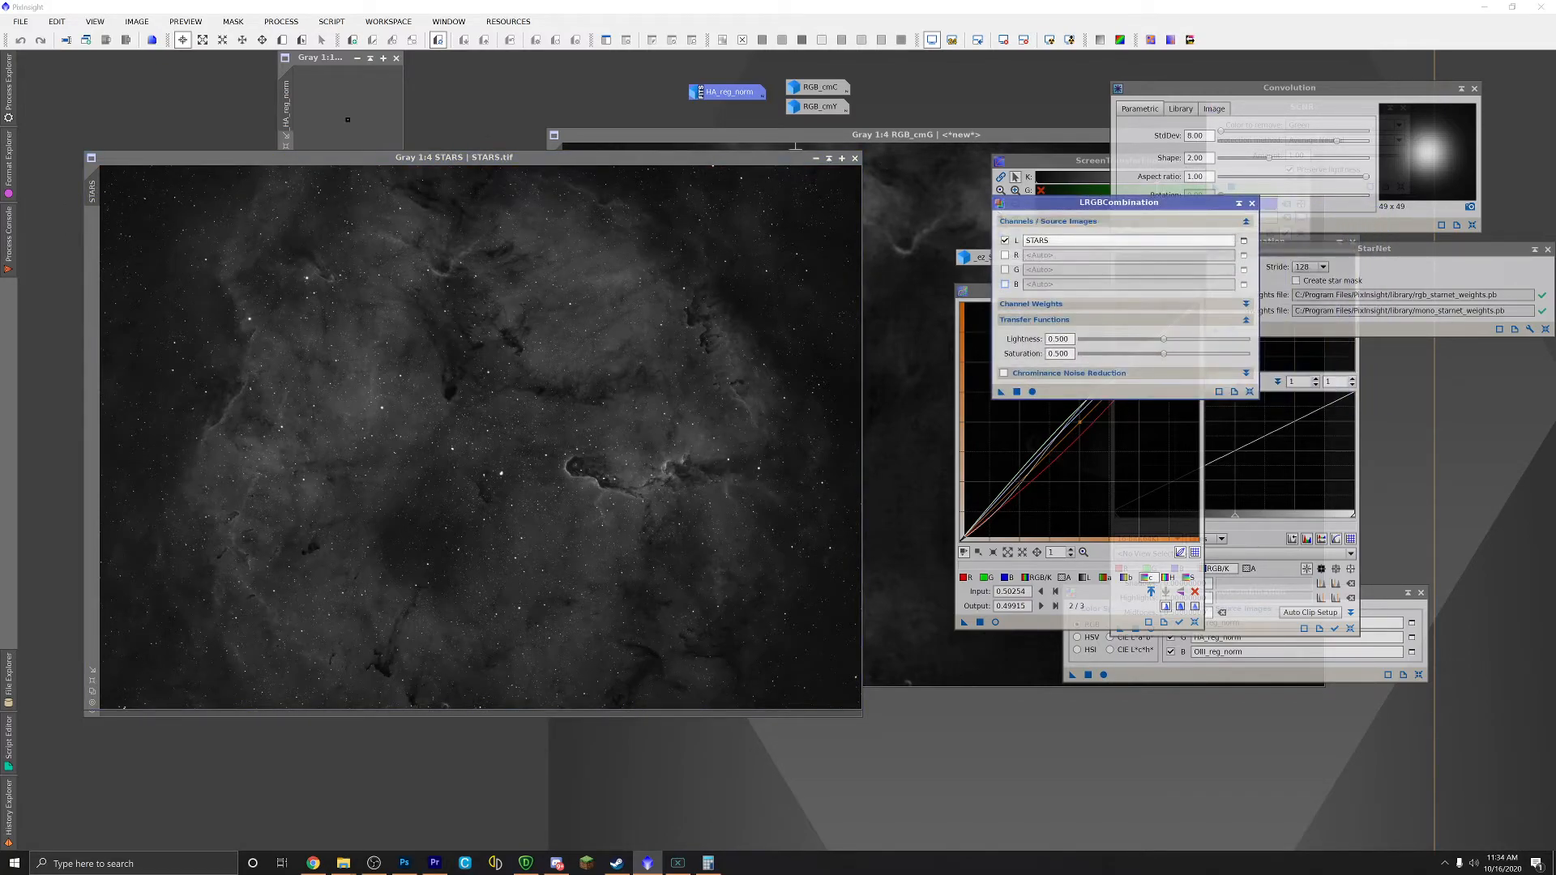
# Step: Apply the STARS luminance combination to the RGB.tif colour image and inspect the result
pyautogui.moveTo(660, 163); pyautogui.dragTo(1430, 227)
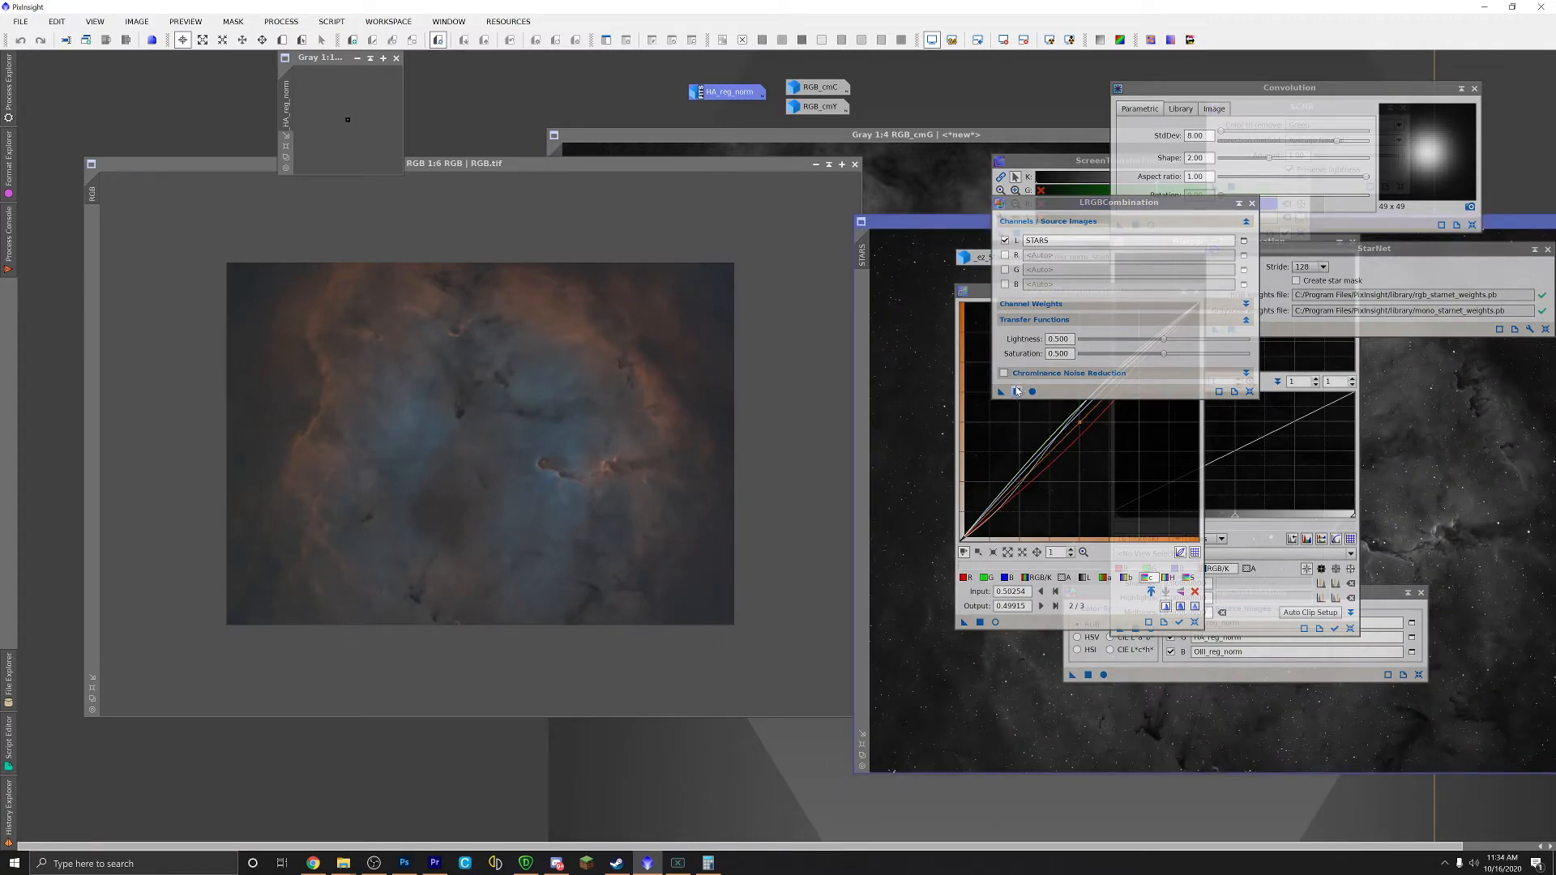
pyautogui.moveTo(1001, 392); pyautogui.dragTo(579, 342)
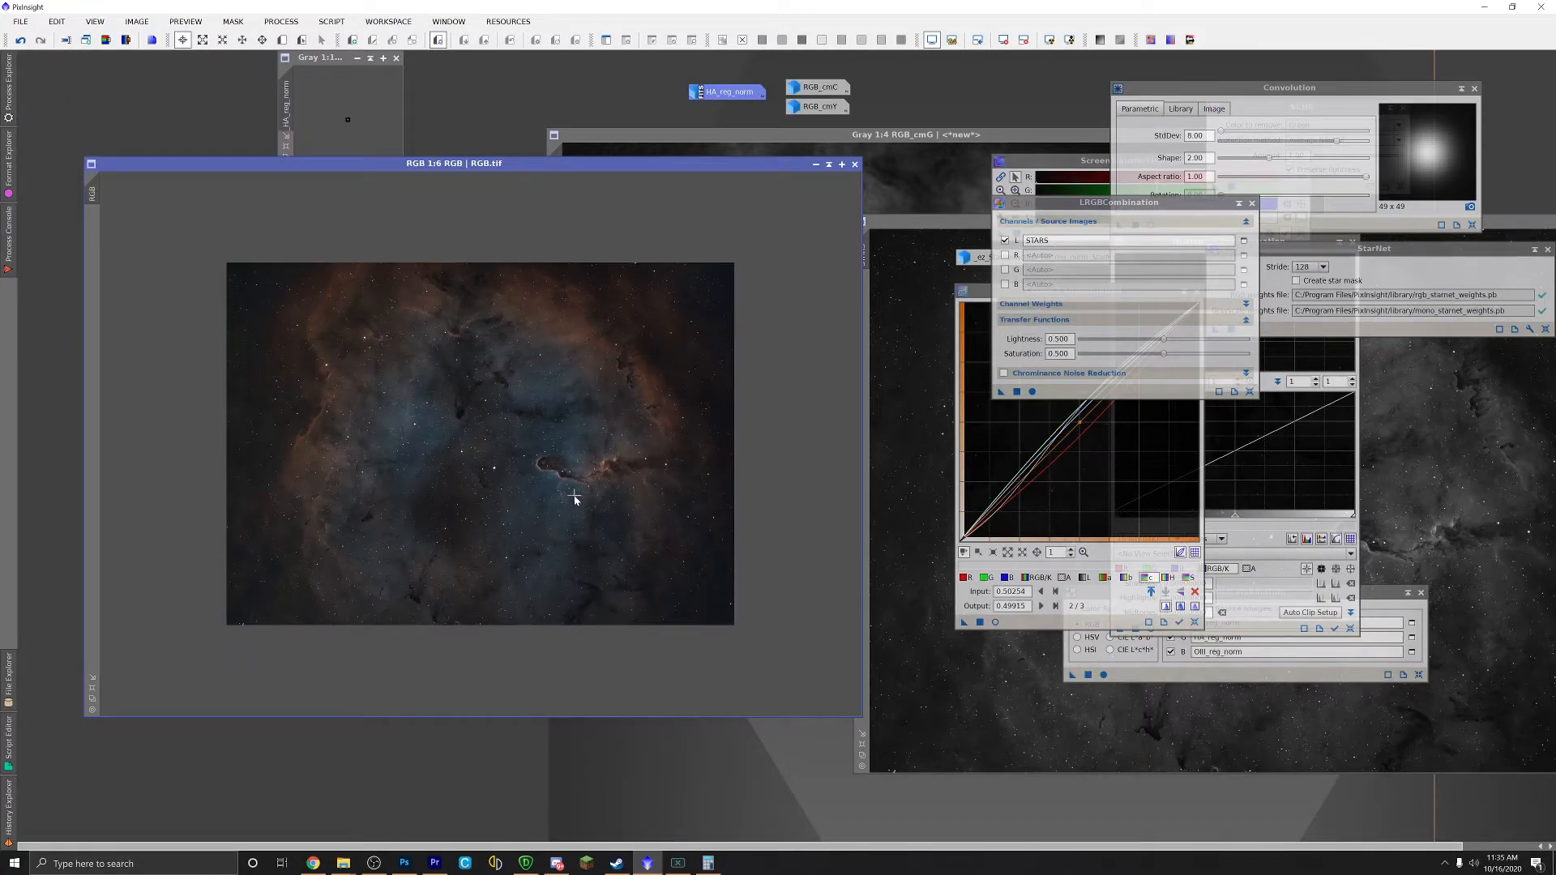
pyautogui.scroll(3, 523, 483)
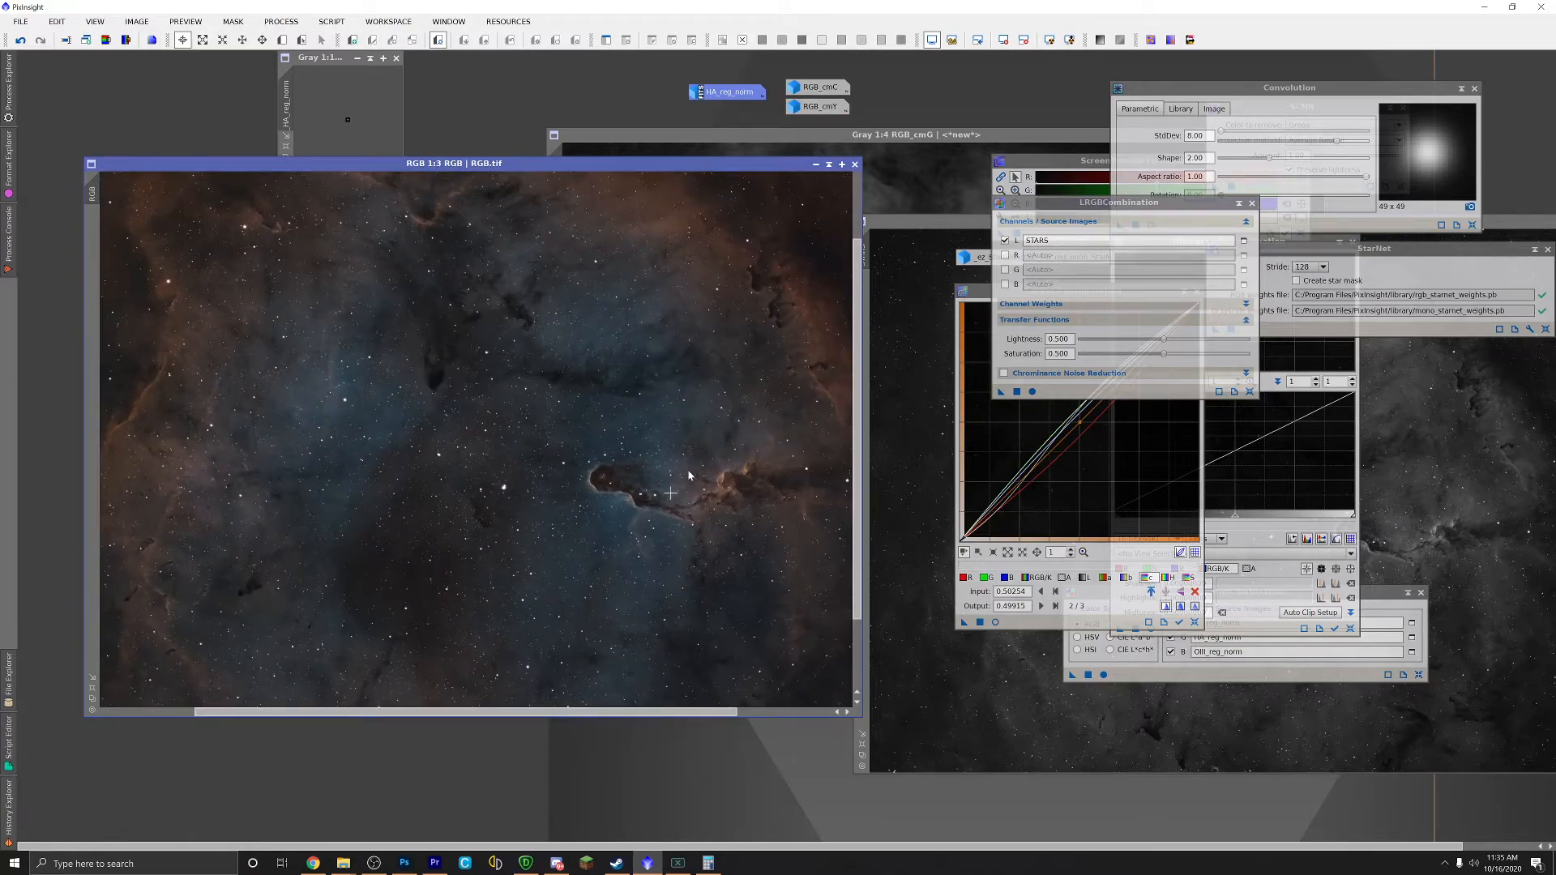
pyautogui.scroll(-1, 663, 396)
pyautogui.scroll(-1, 306, 487)
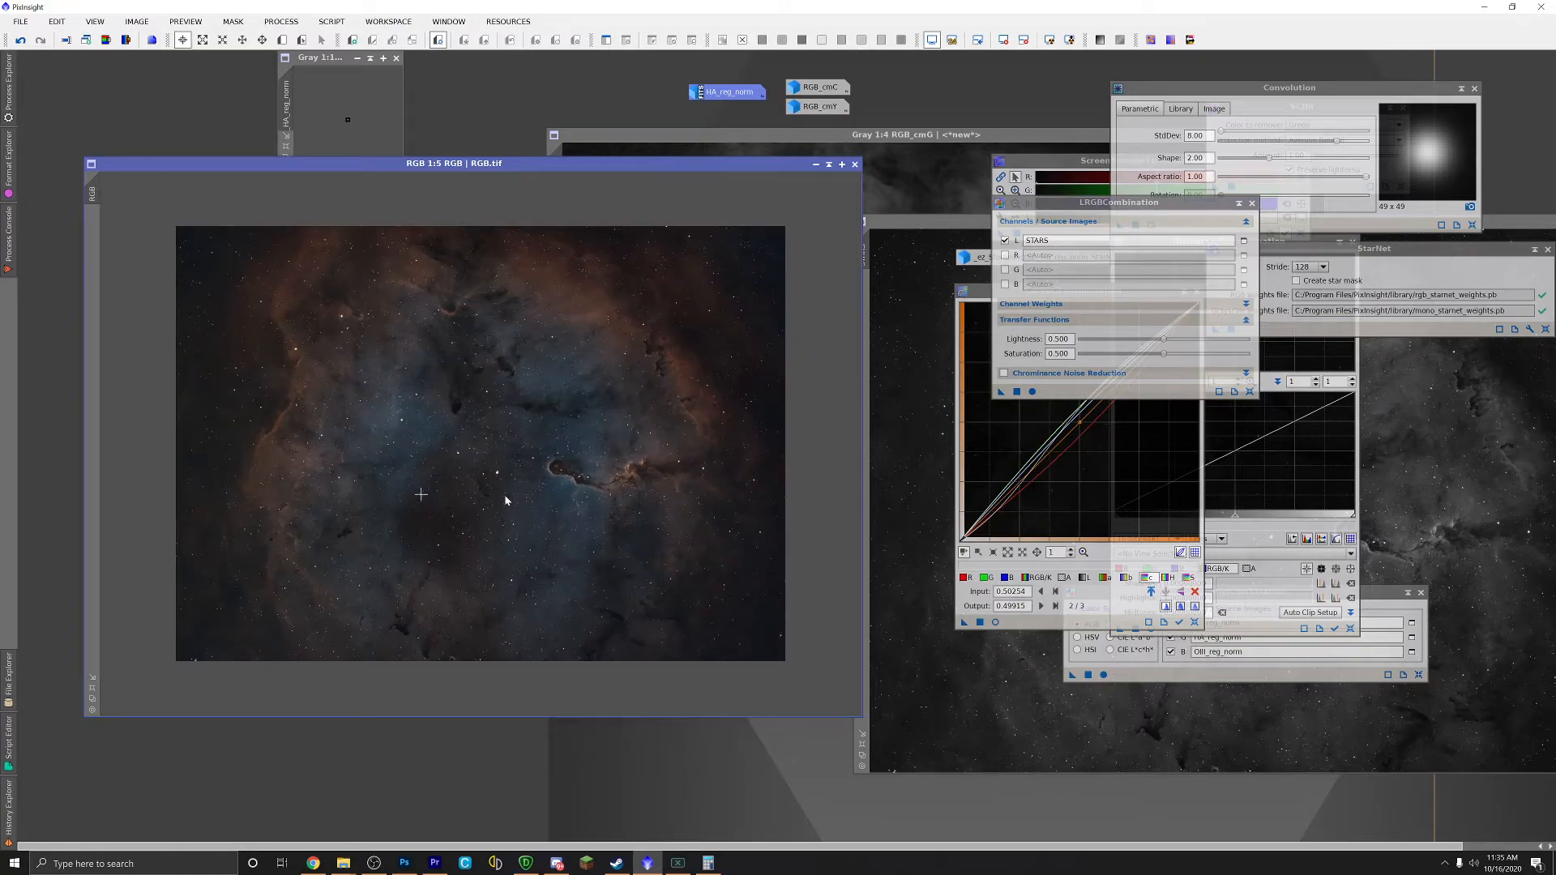
pyautogui.moveTo(471, 170); pyautogui.dragTo(588, 172)
# Step: Save the combined colour image as the TIFF RGB 2.tif
pyautogui.click(20, 21)
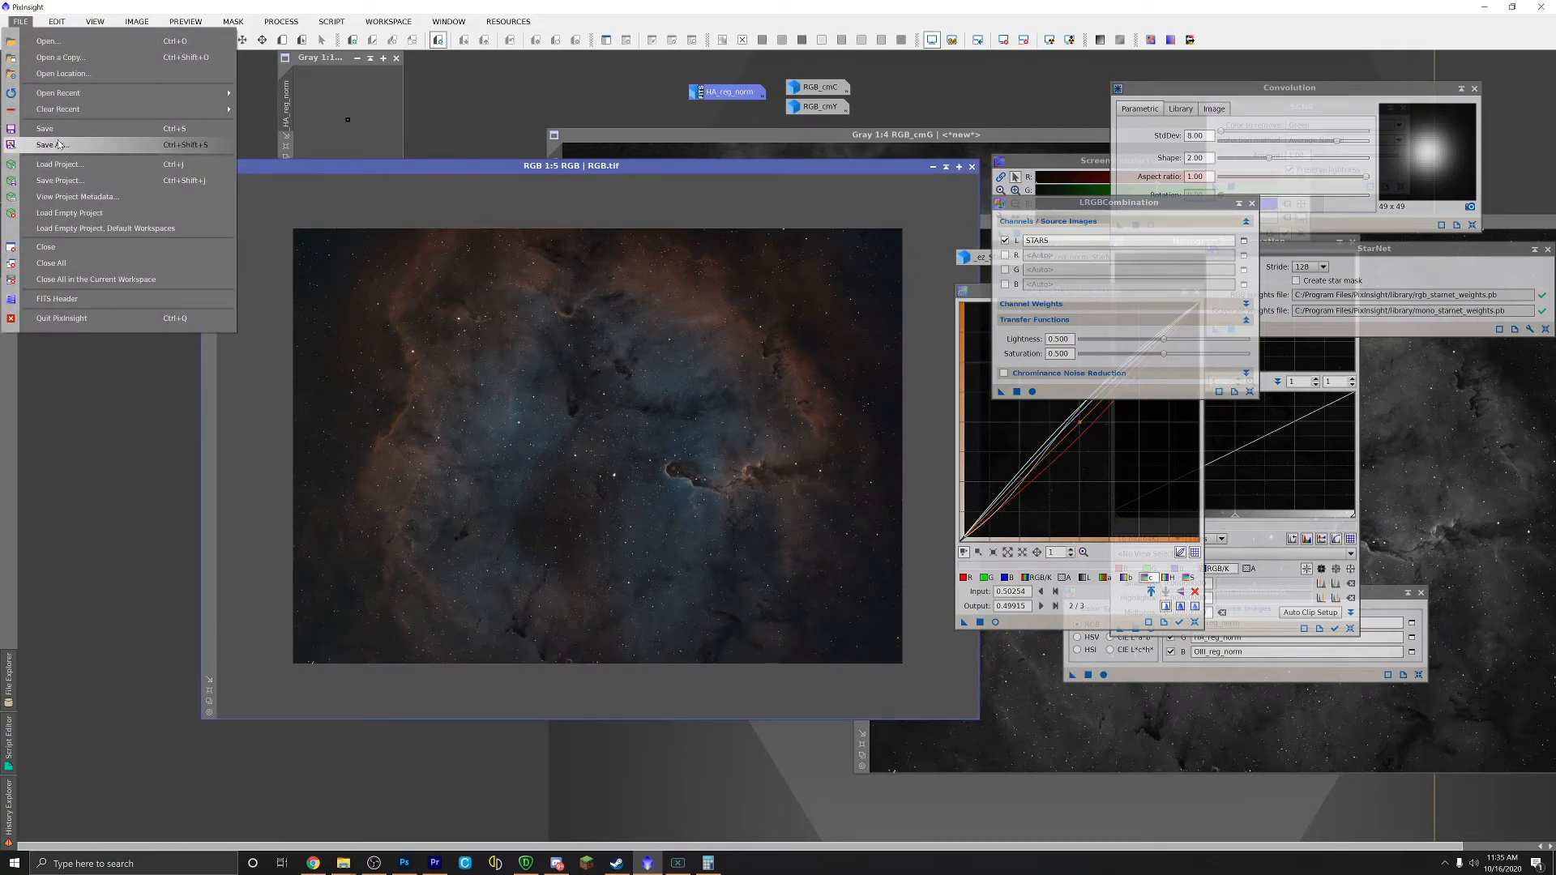
pyautogui.click(53, 145)
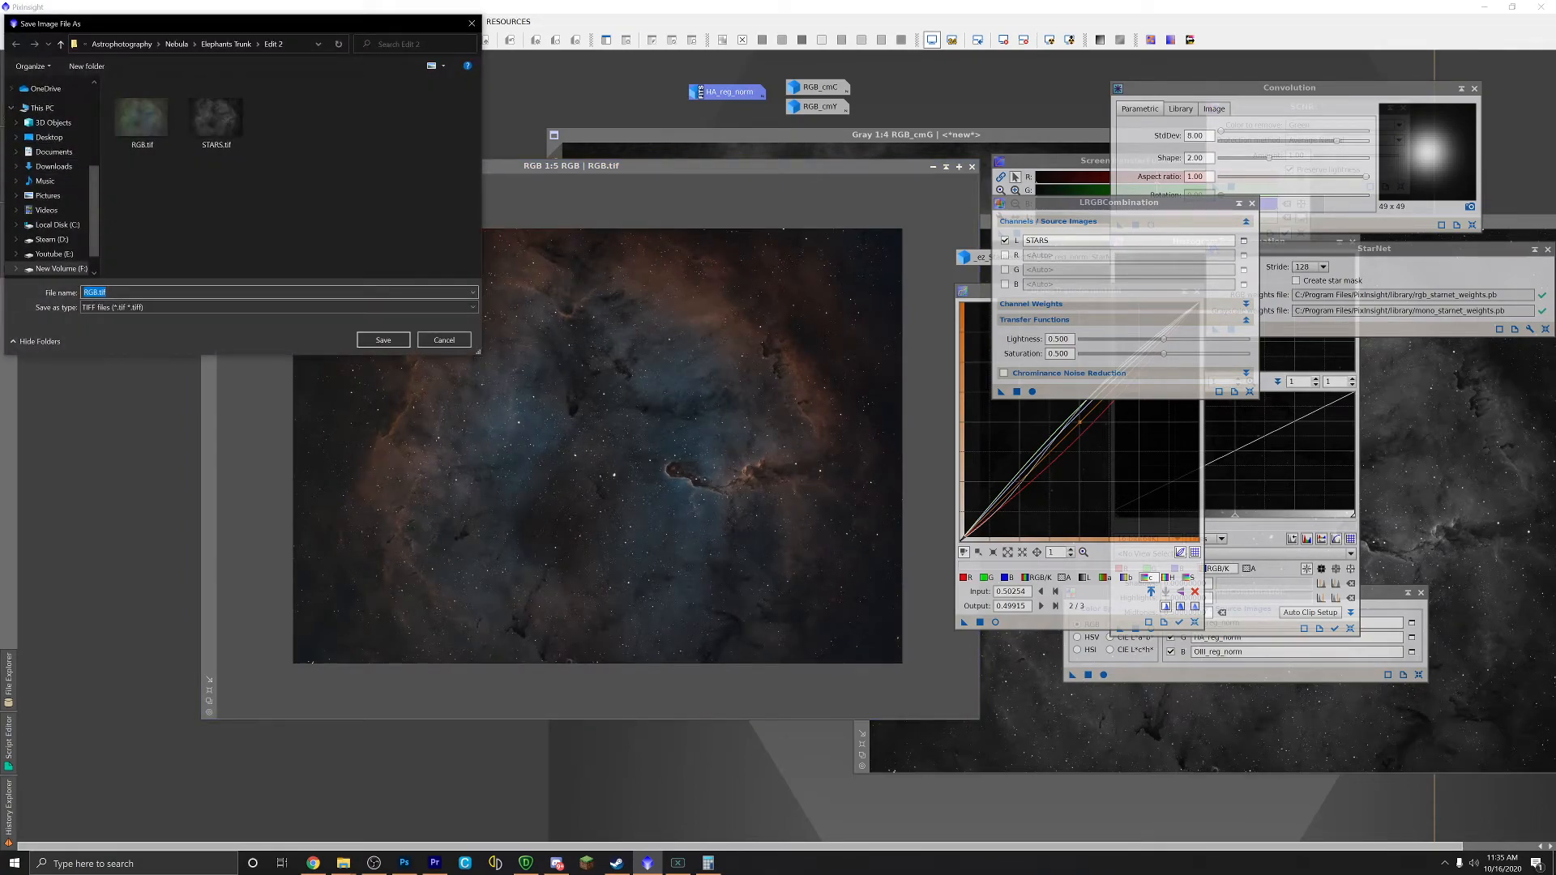
pyautogui.write('RGB 2')
pyautogui.press('Return')
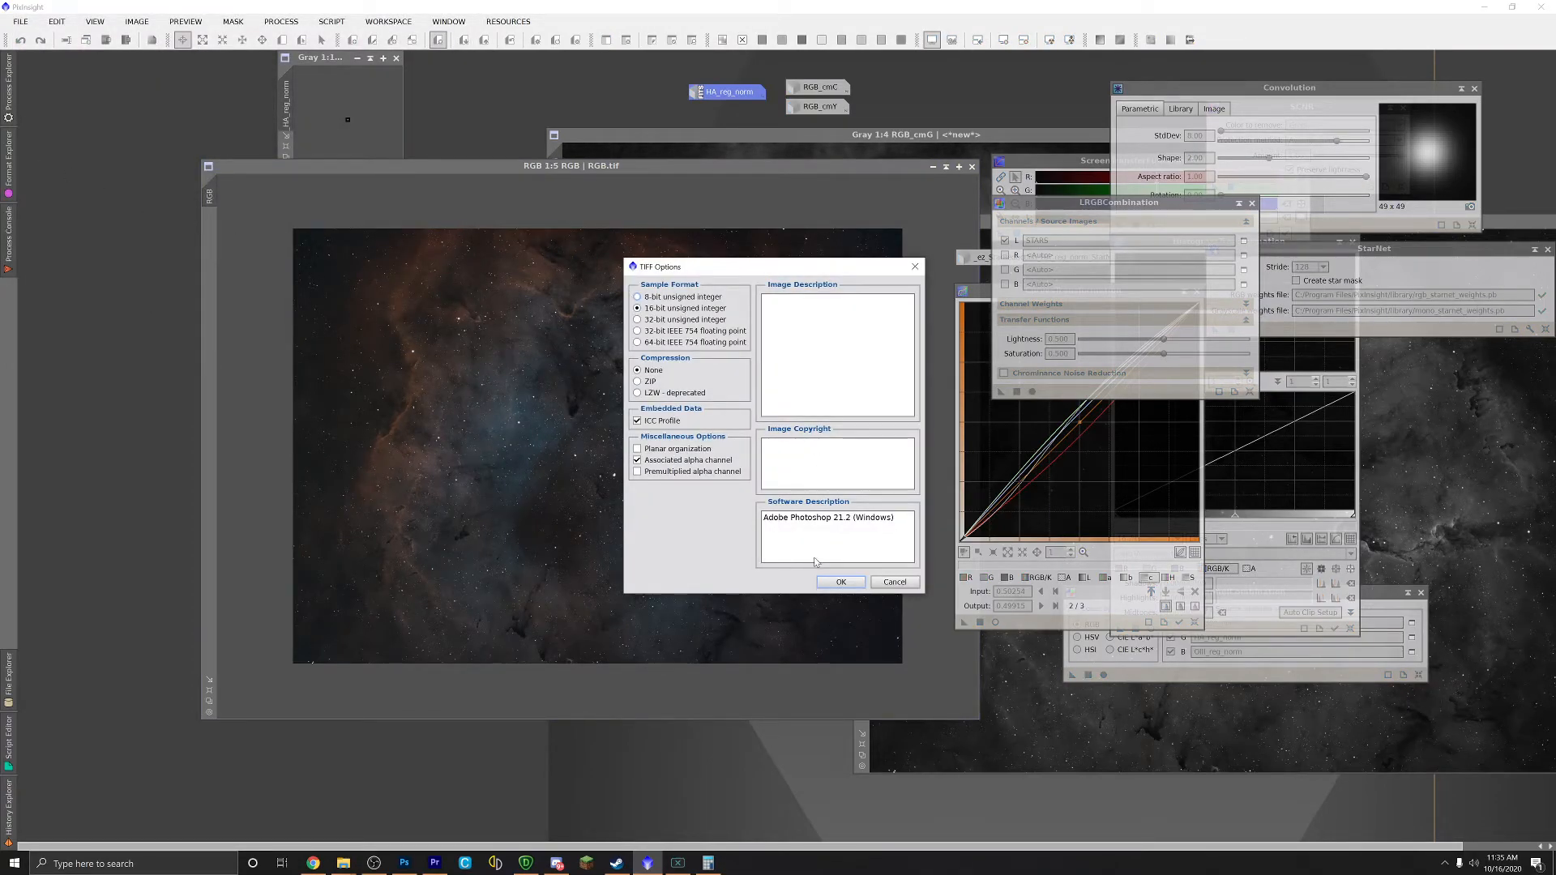
pyautogui.click(842, 582)
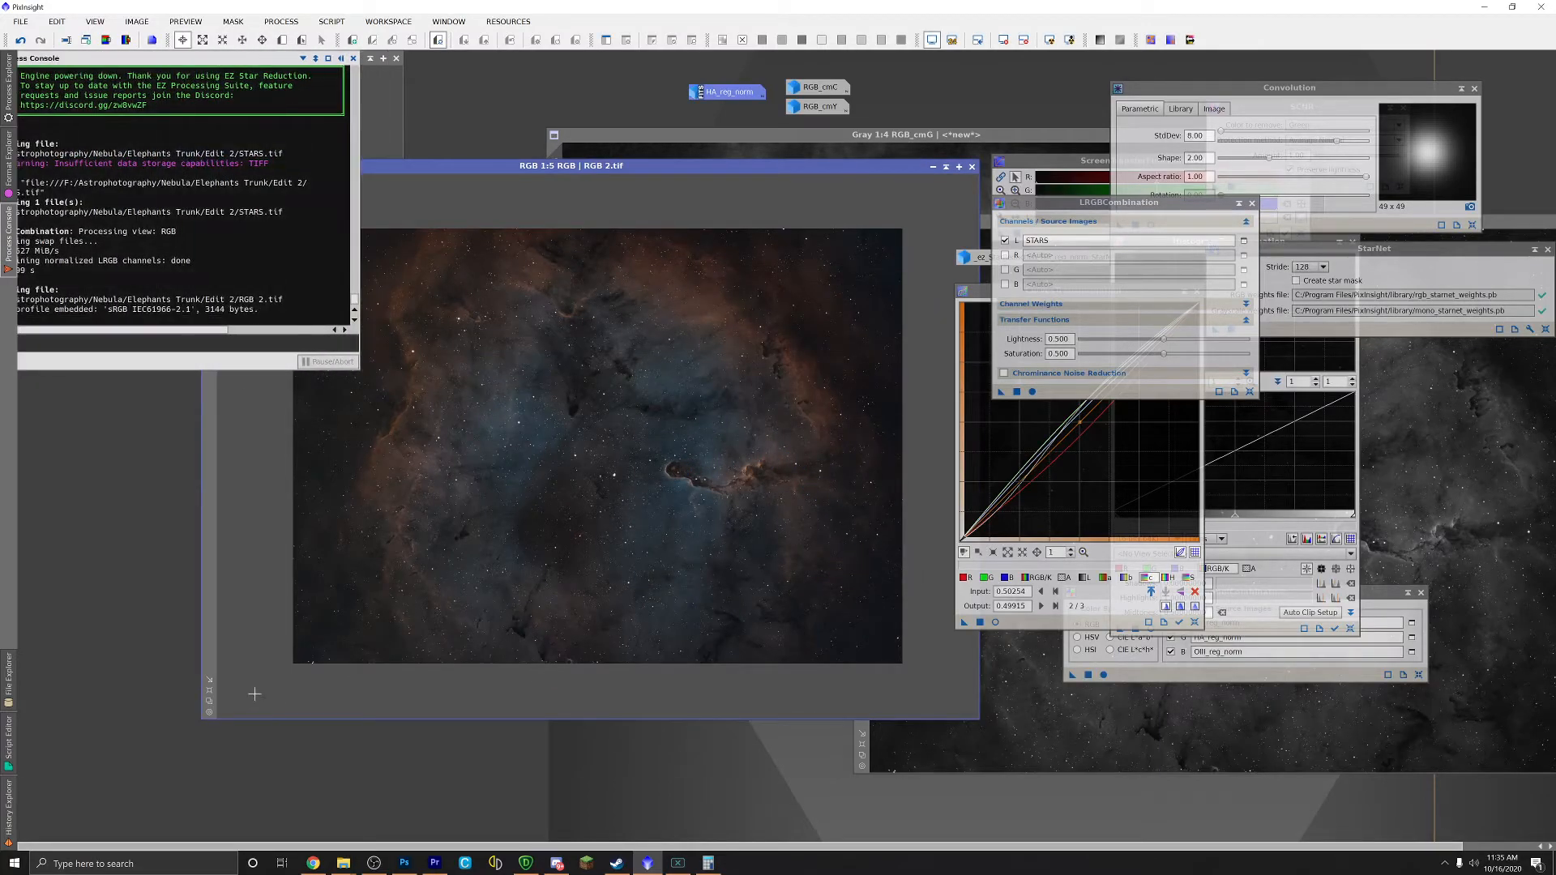
# Step: Open RGB 2.tif from the Edit 2 folder in Photoshop
pyautogui.click(405, 863)
pyautogui.moveTo(342, 866)
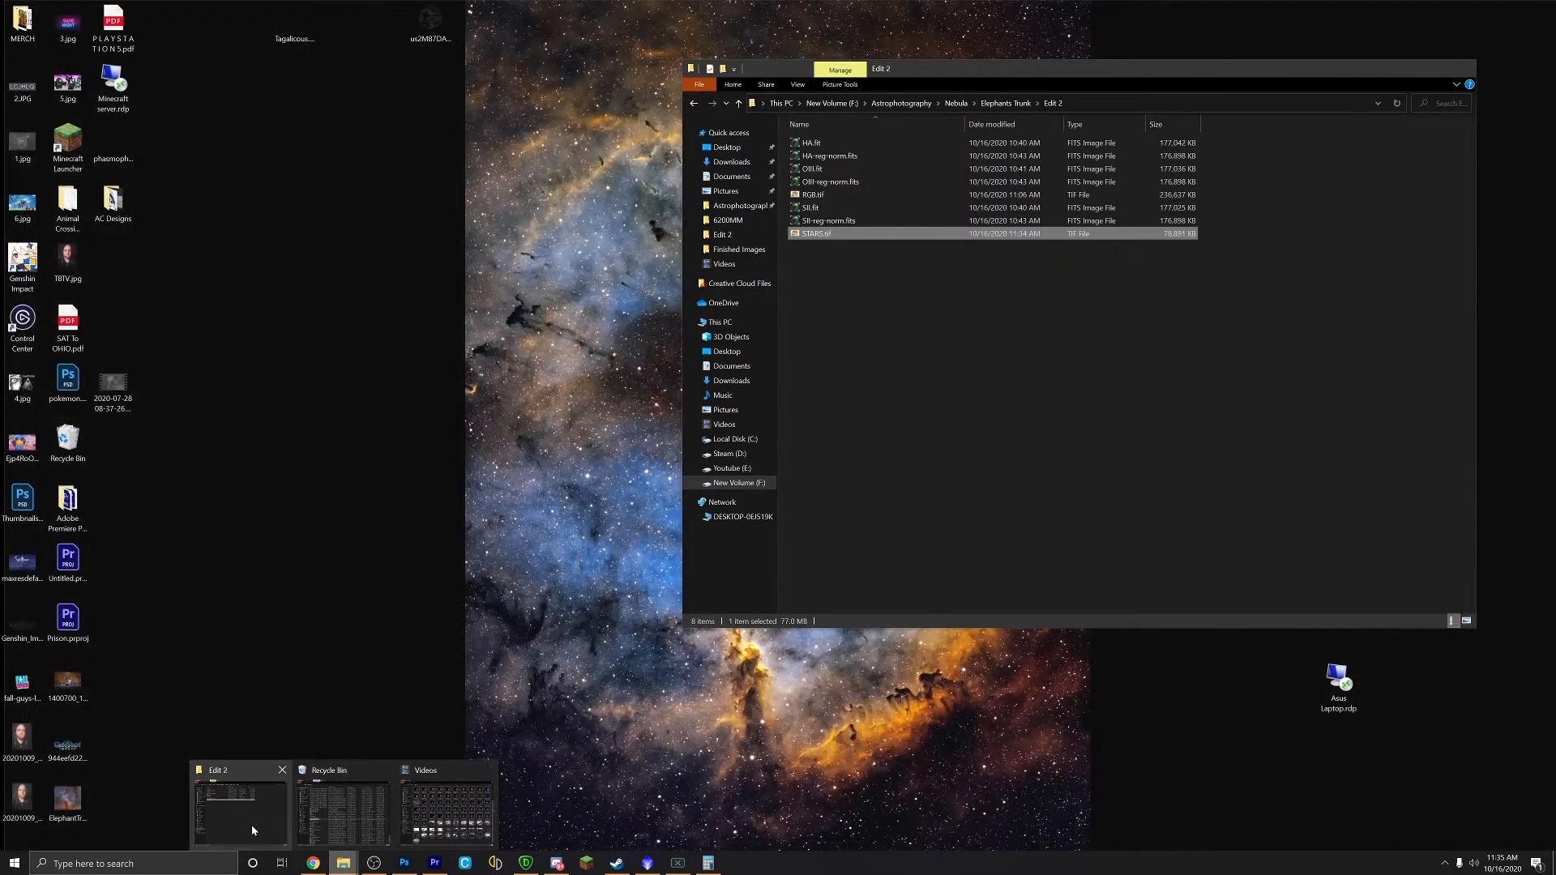
pyautogui.click(253, 819)
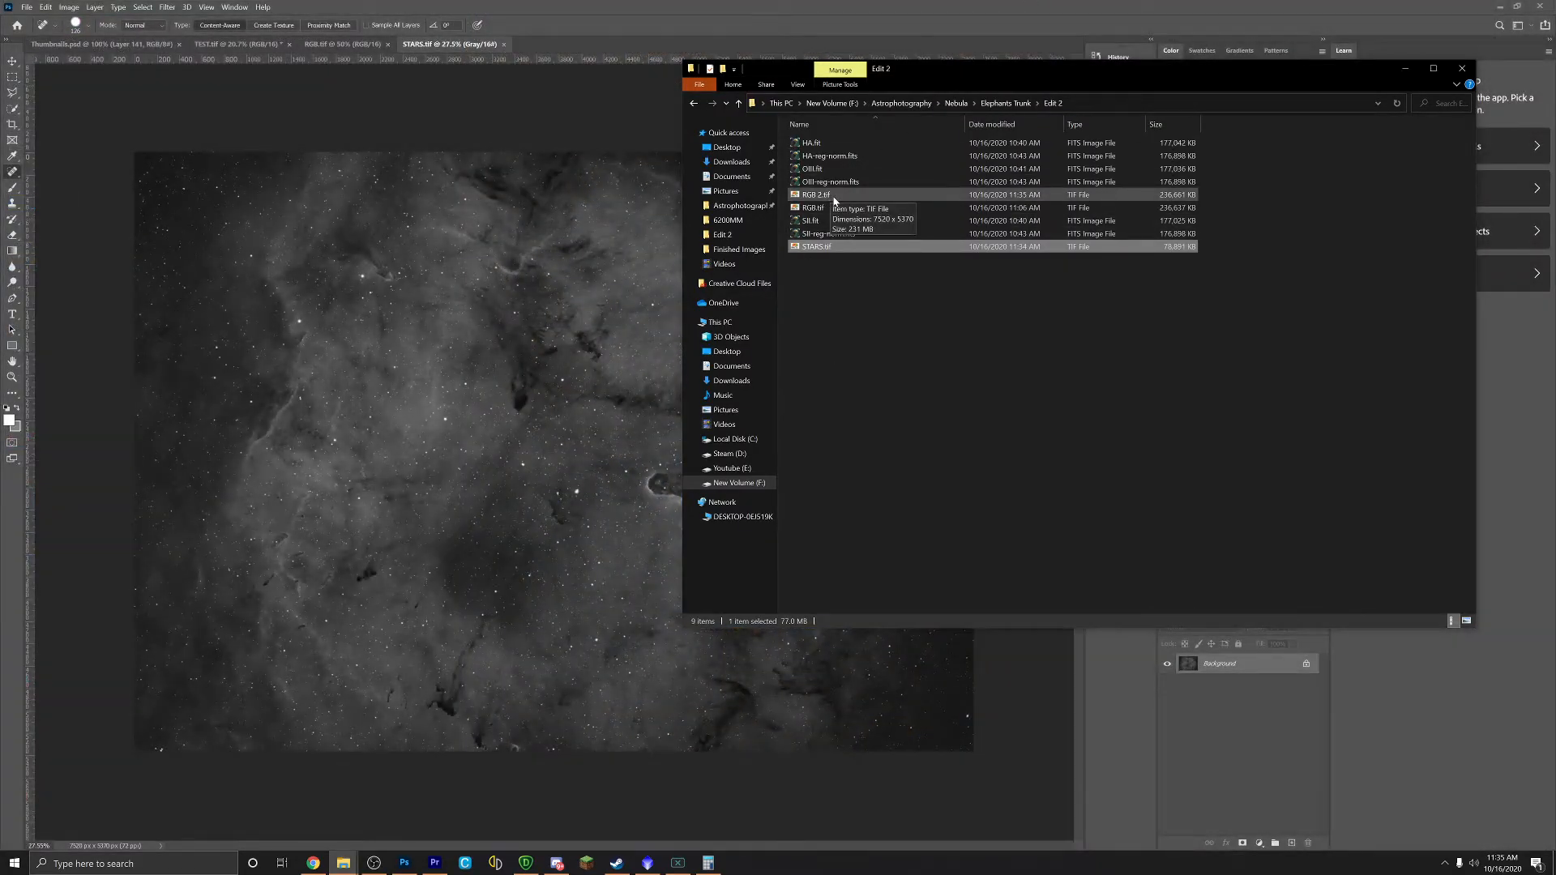
pyautogui.moveTo(853, 198); pyautogui.dragTo(569, 39)
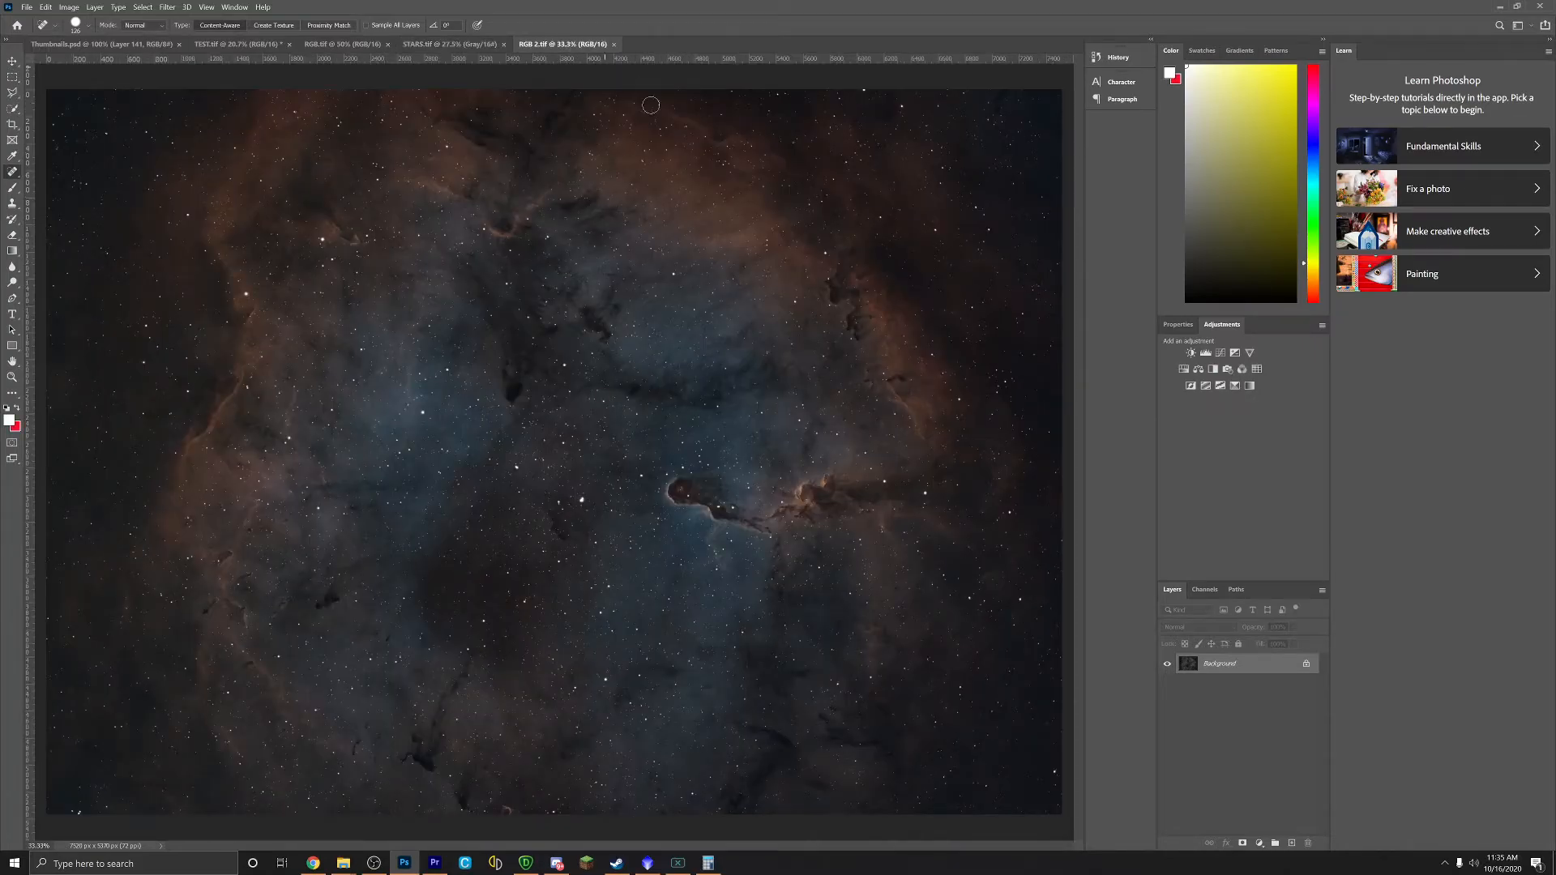
pyautogui.scroll(3, 827, 528)
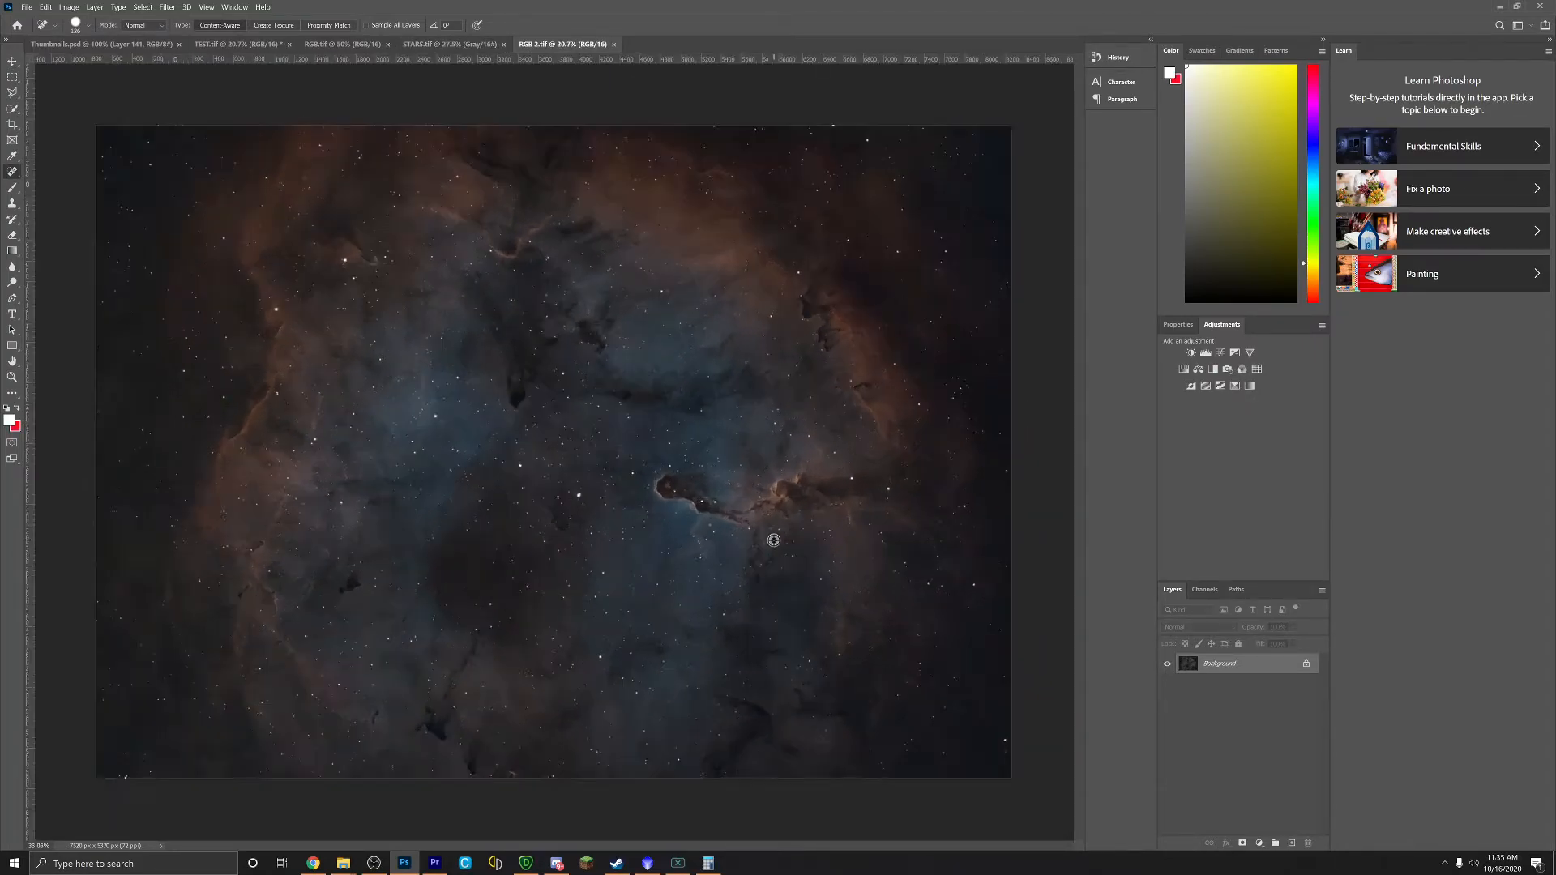
pyautogui.scroll(3, 558, 406)
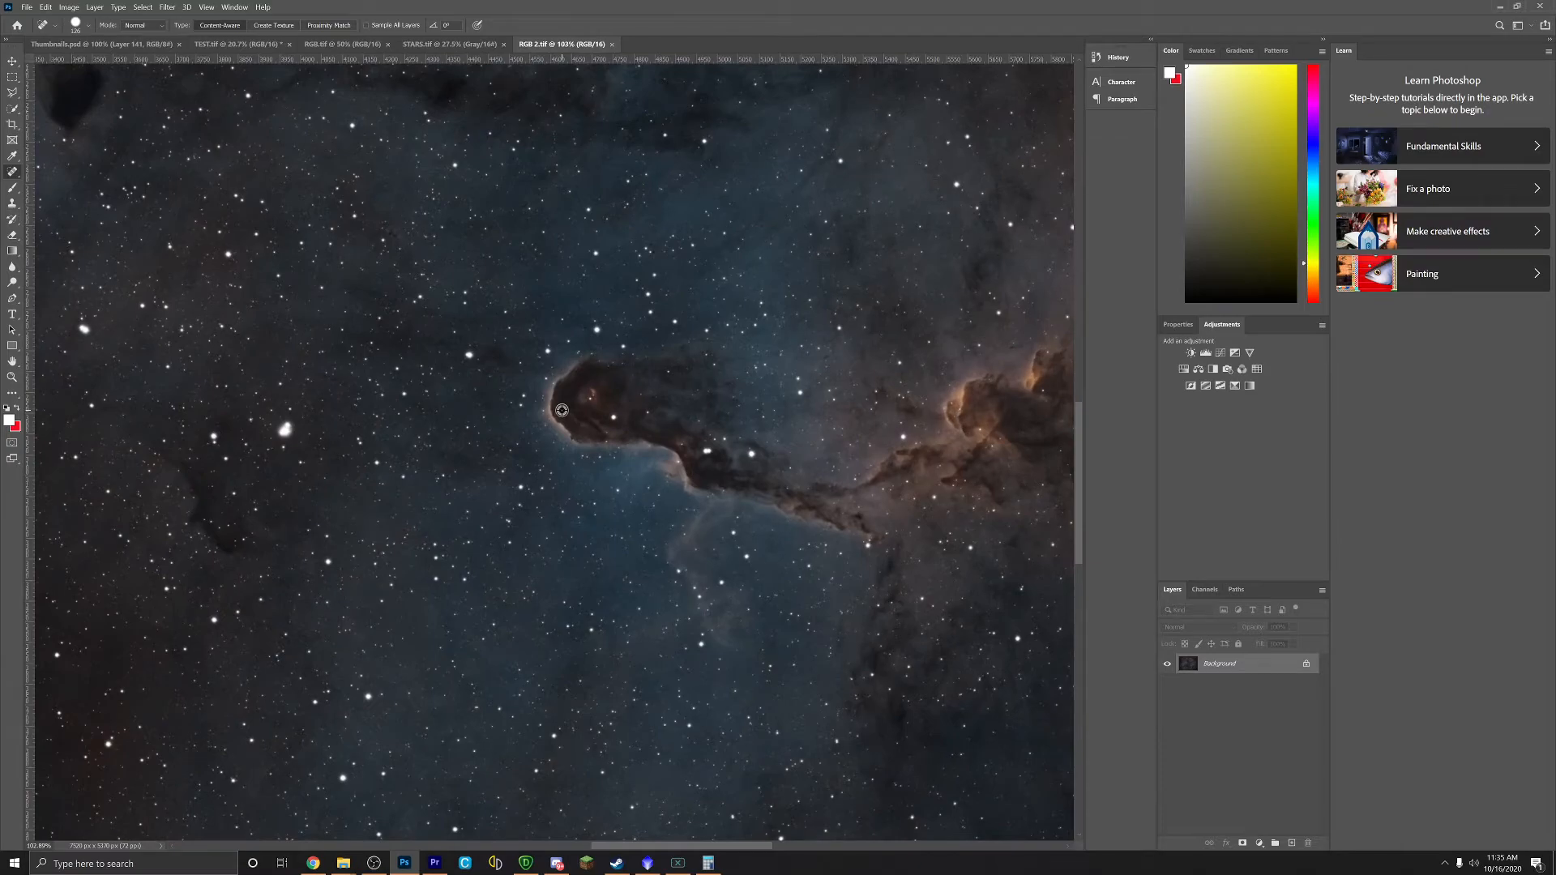
pyautogui.scroll(-6, 562, 410)
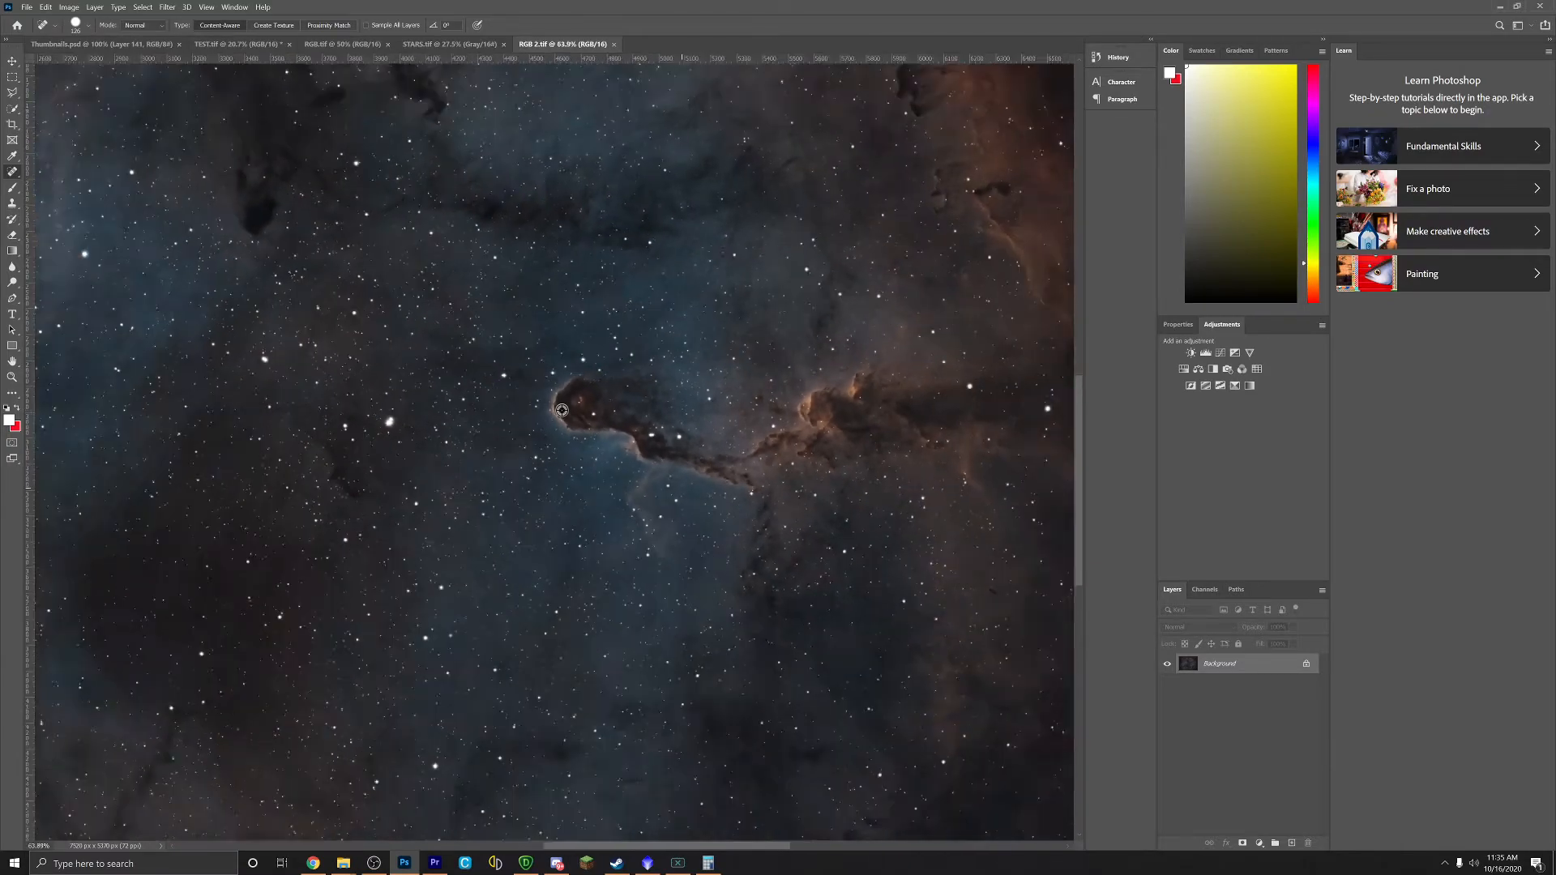
pyautogui.scroll(1, 562, 410)
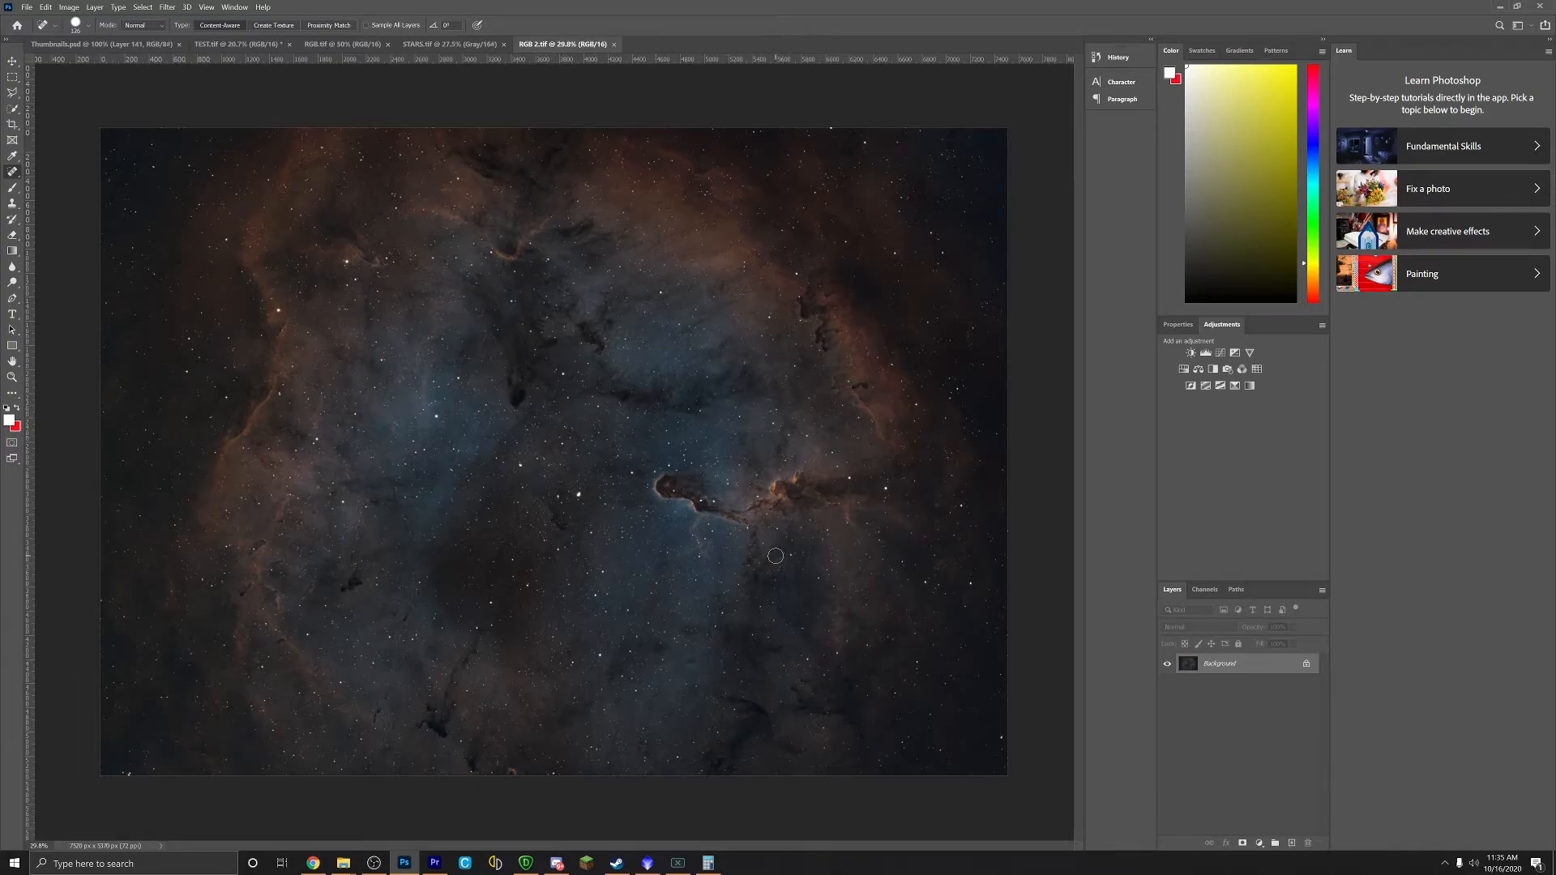
pyautogui.scroll(-2, 771, 560)
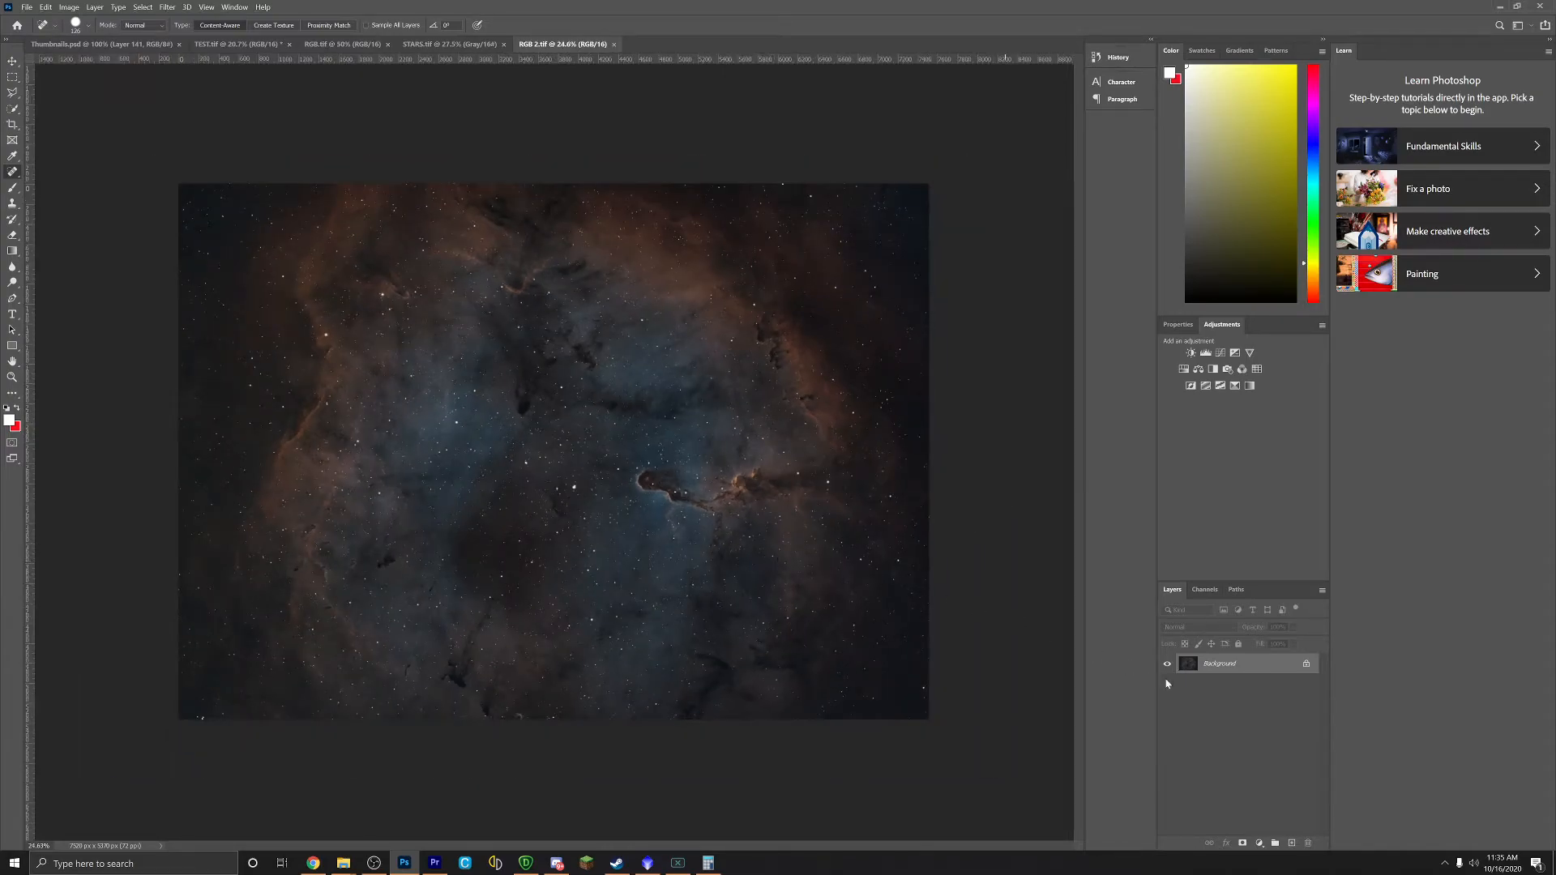
pyautogui.click(1205, 589)
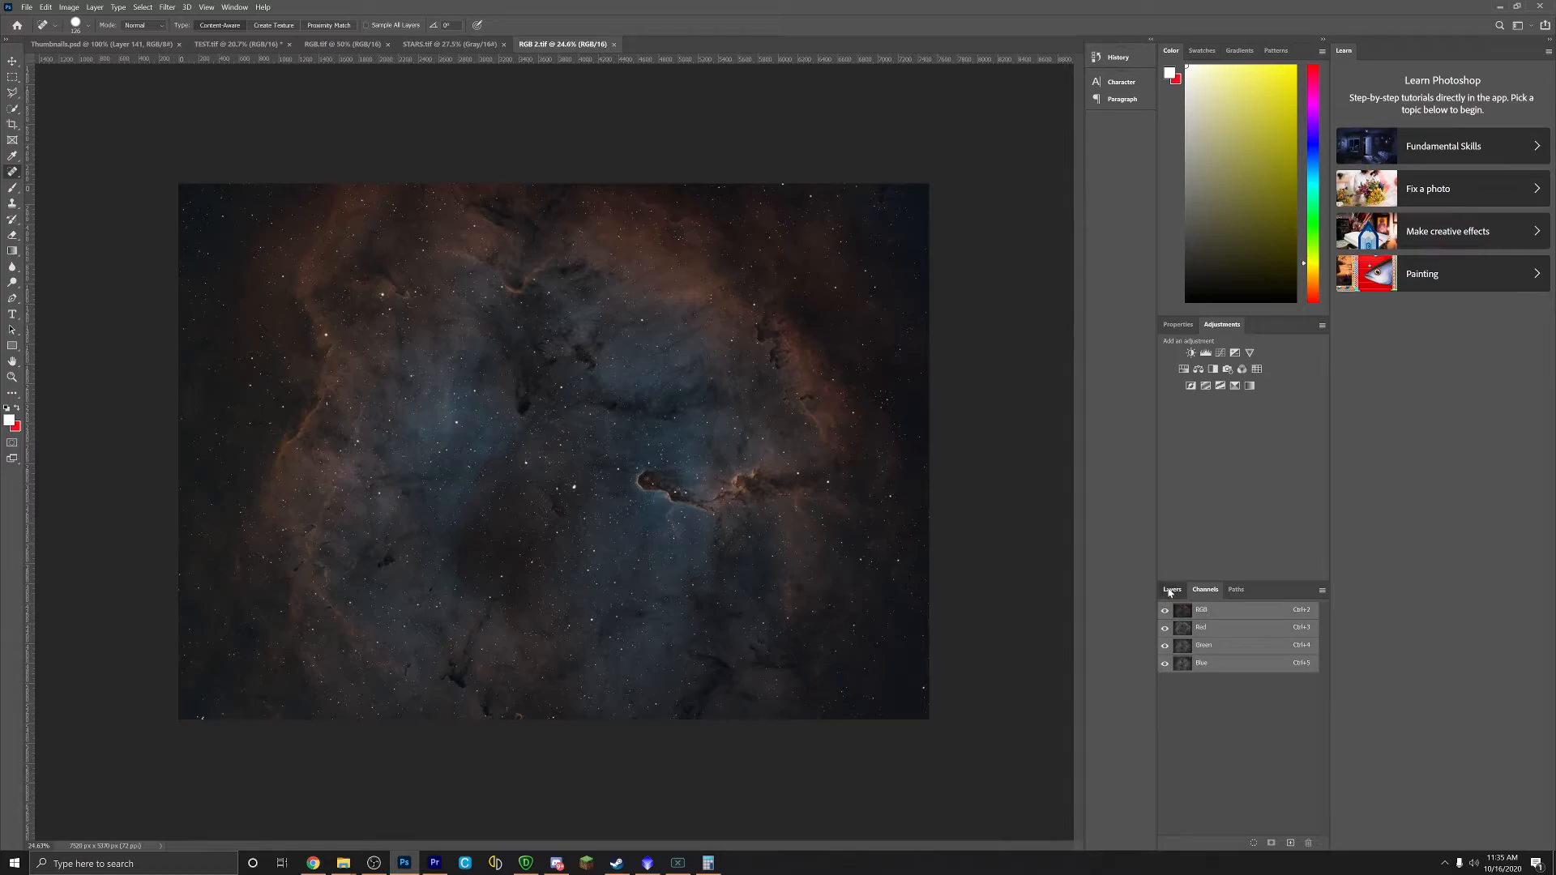
pyautogui.click(1172, 589)
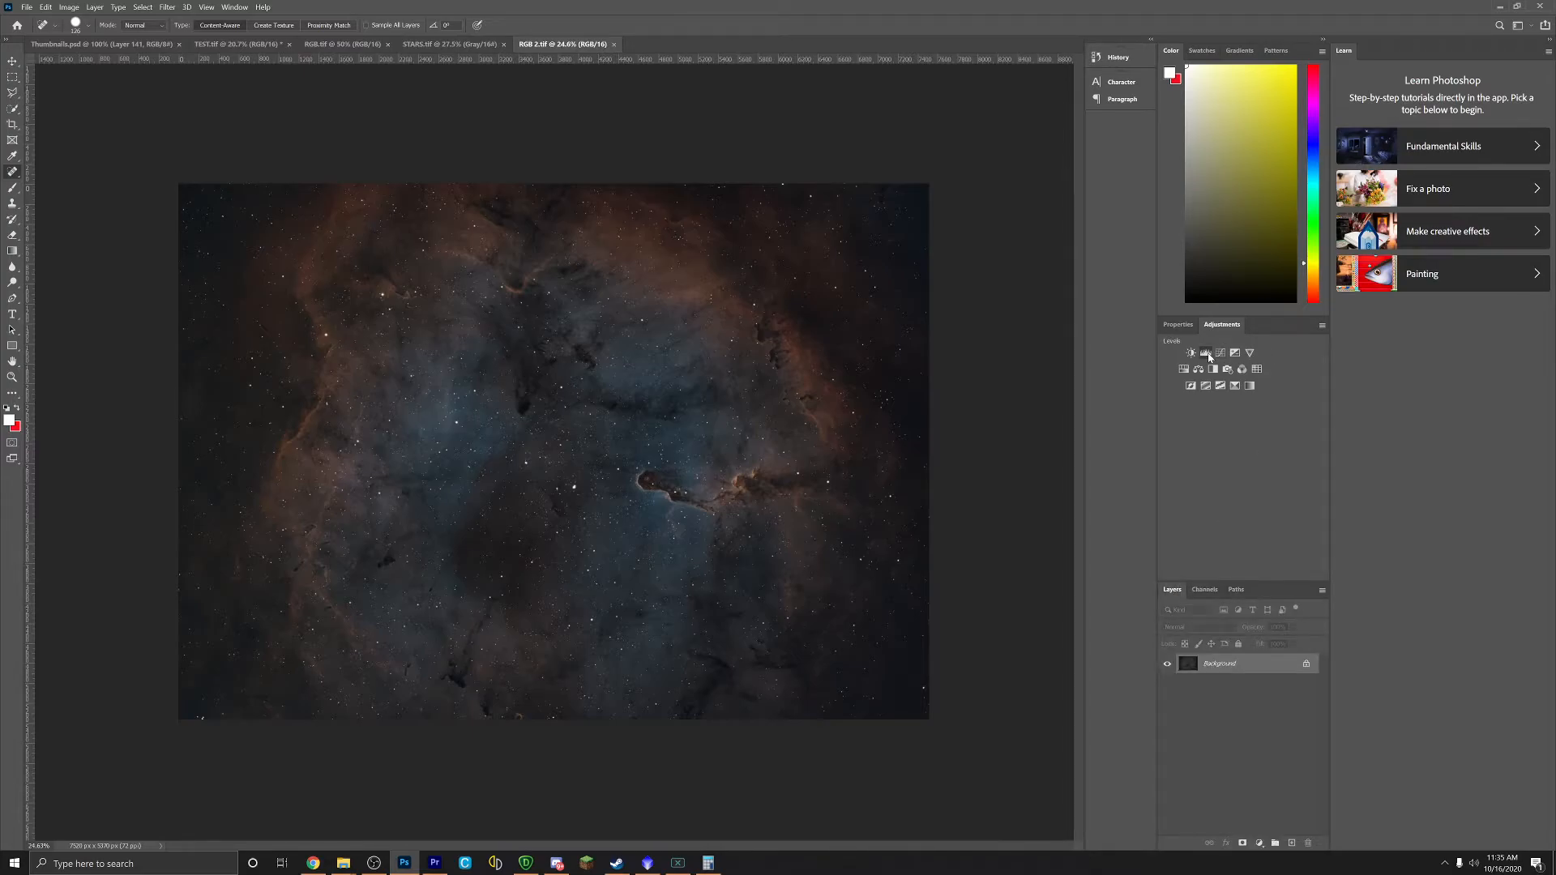
# Step: Add a Levels 1 layer, pulling in the midtone and highlight input sliders to brighten the nebula
pyautogui.click(1207, 354)
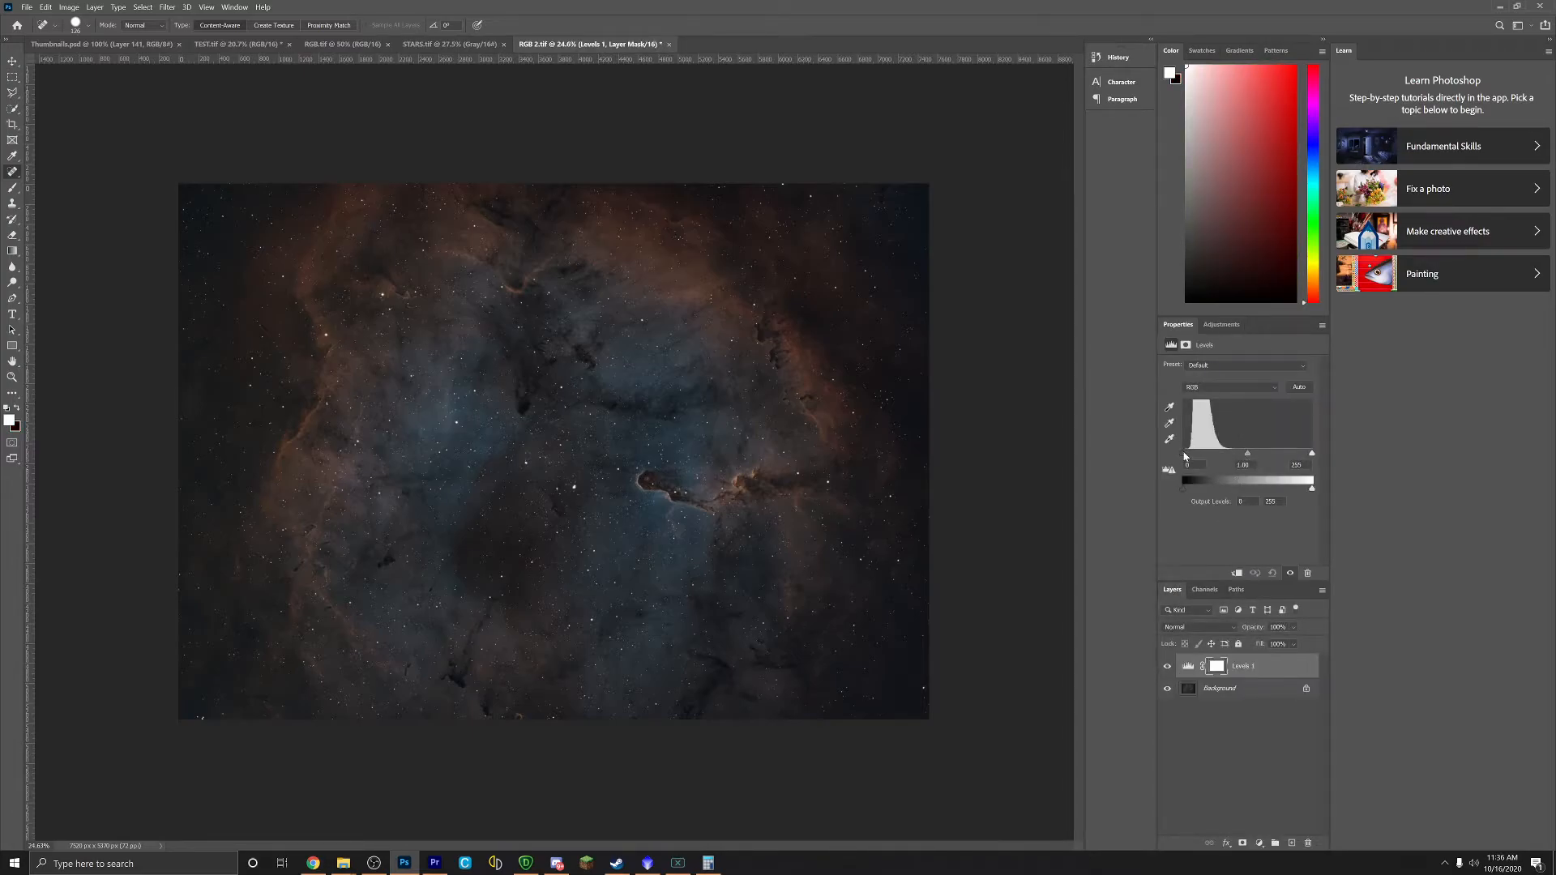
pyautogui.moveTo(1248, 455); pyautogui.dragTo(1293, 456)
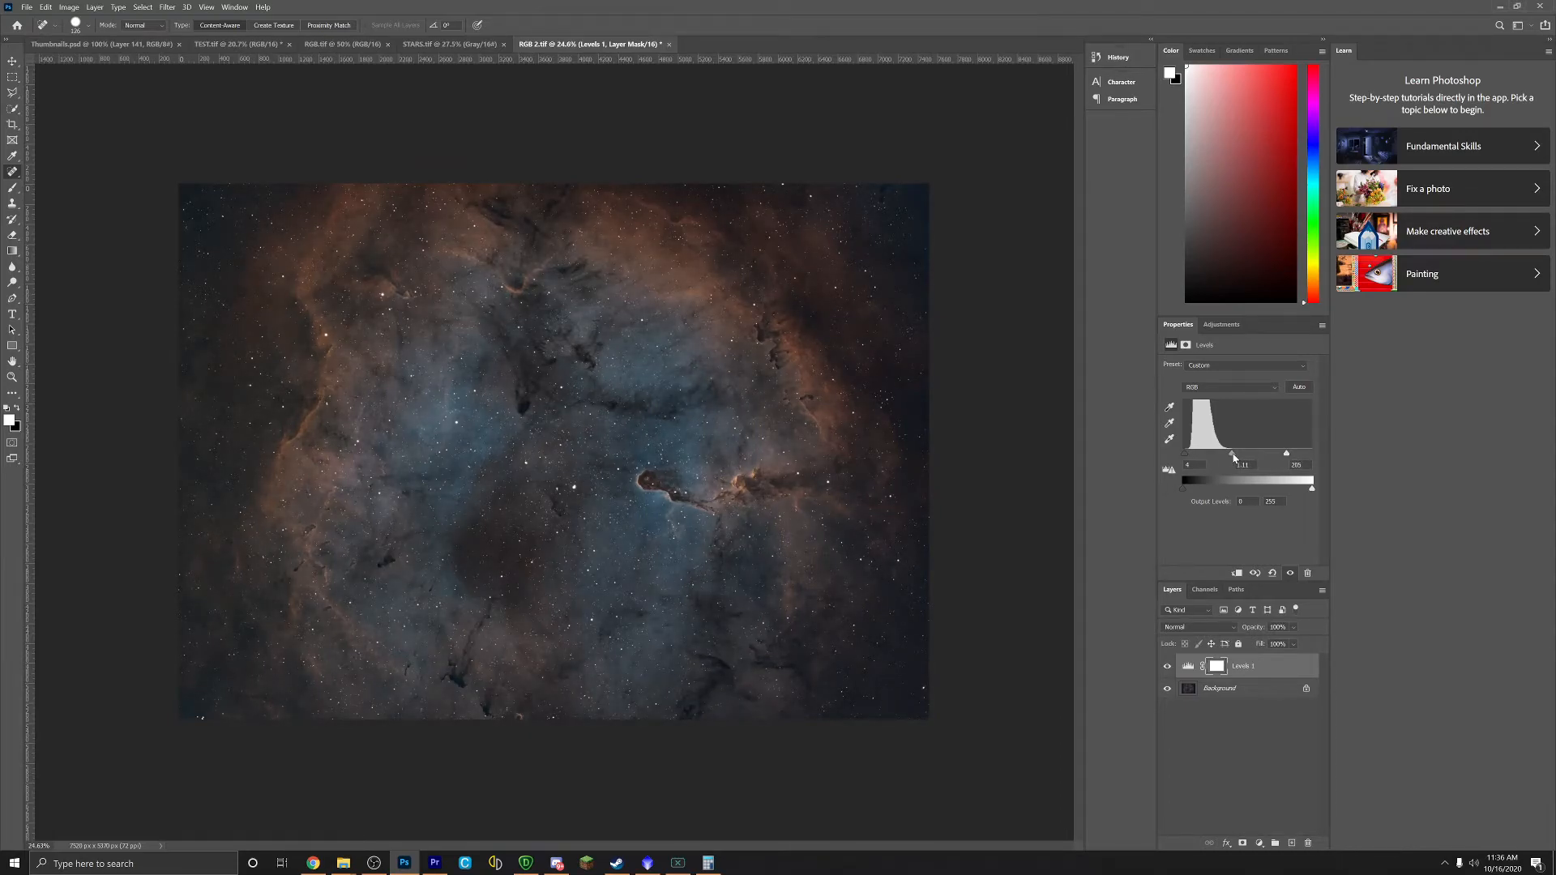
pyautogui.moveTo(1234, 456); pyautogui.dragTo(1288, 456)
pyautogui.click(1227, 326)
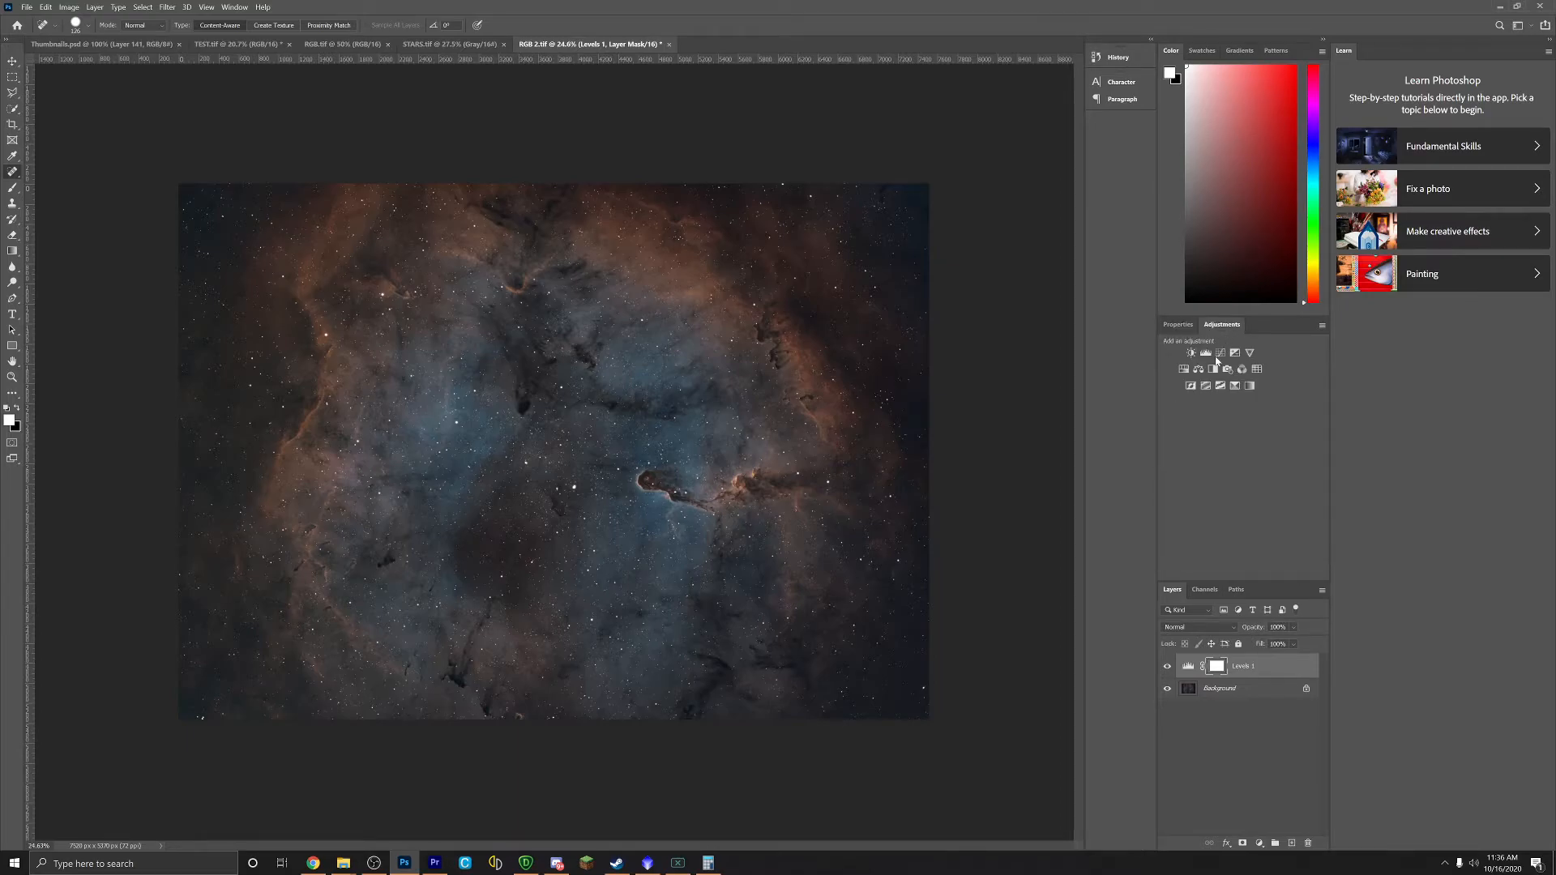
# Step: Add a Hue/Saturation layer above Levels 1 with the master hue shifted to about +5
pyautogui.click(1185, 370)
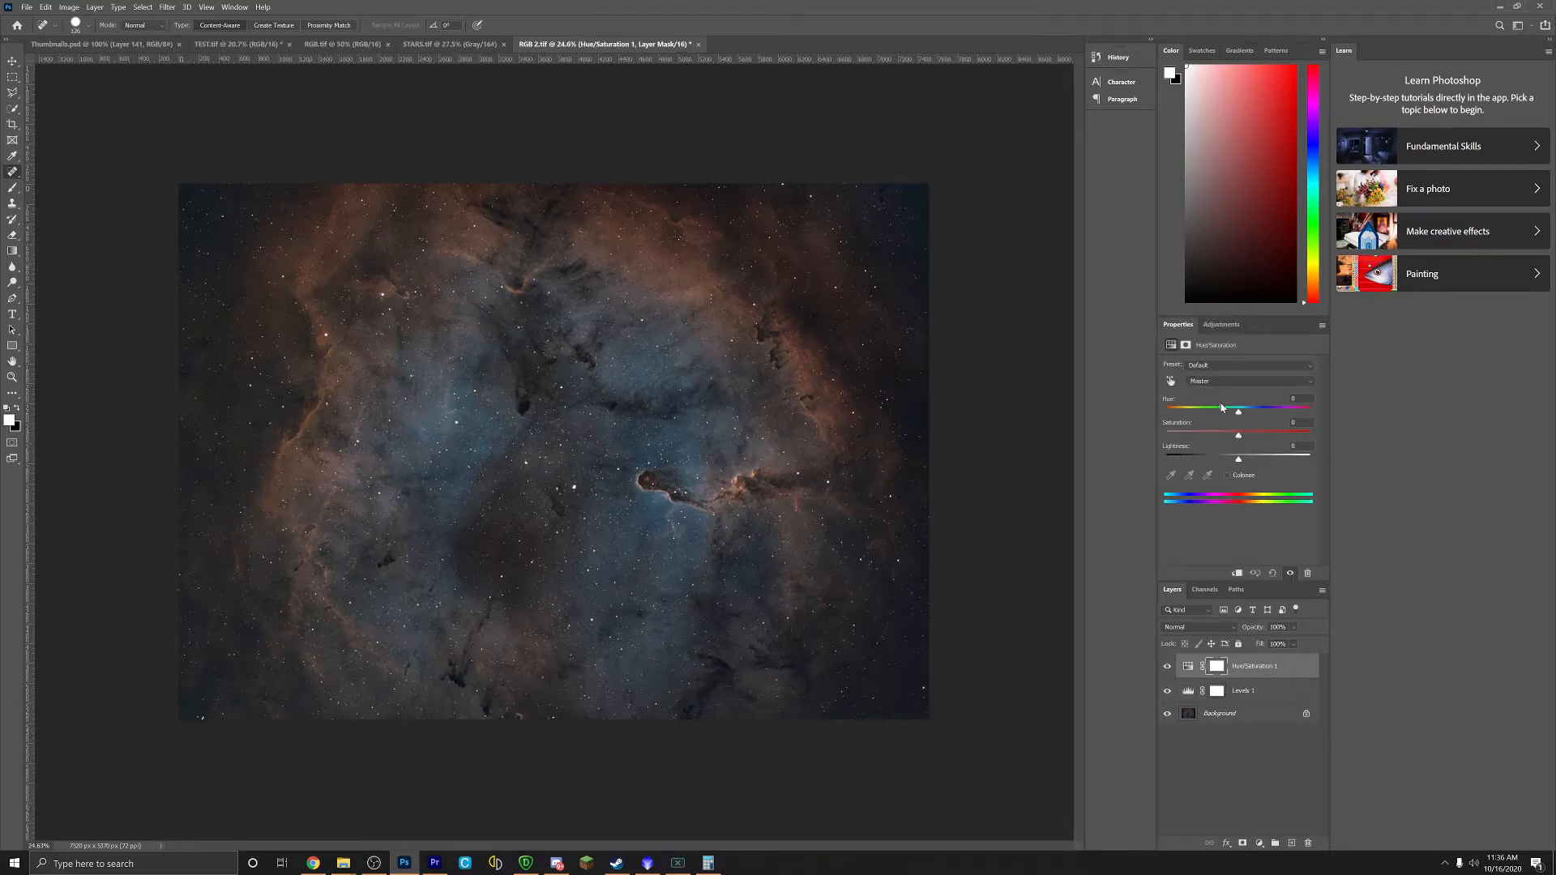
pyautogui.moveTo(1238, 413); pyautogui.dragTo(1241, 413)
pyautogui.moveTo(1242, 413); pyautogui.dragTo(1243, 410)
pyautogui.click(1221, 325)
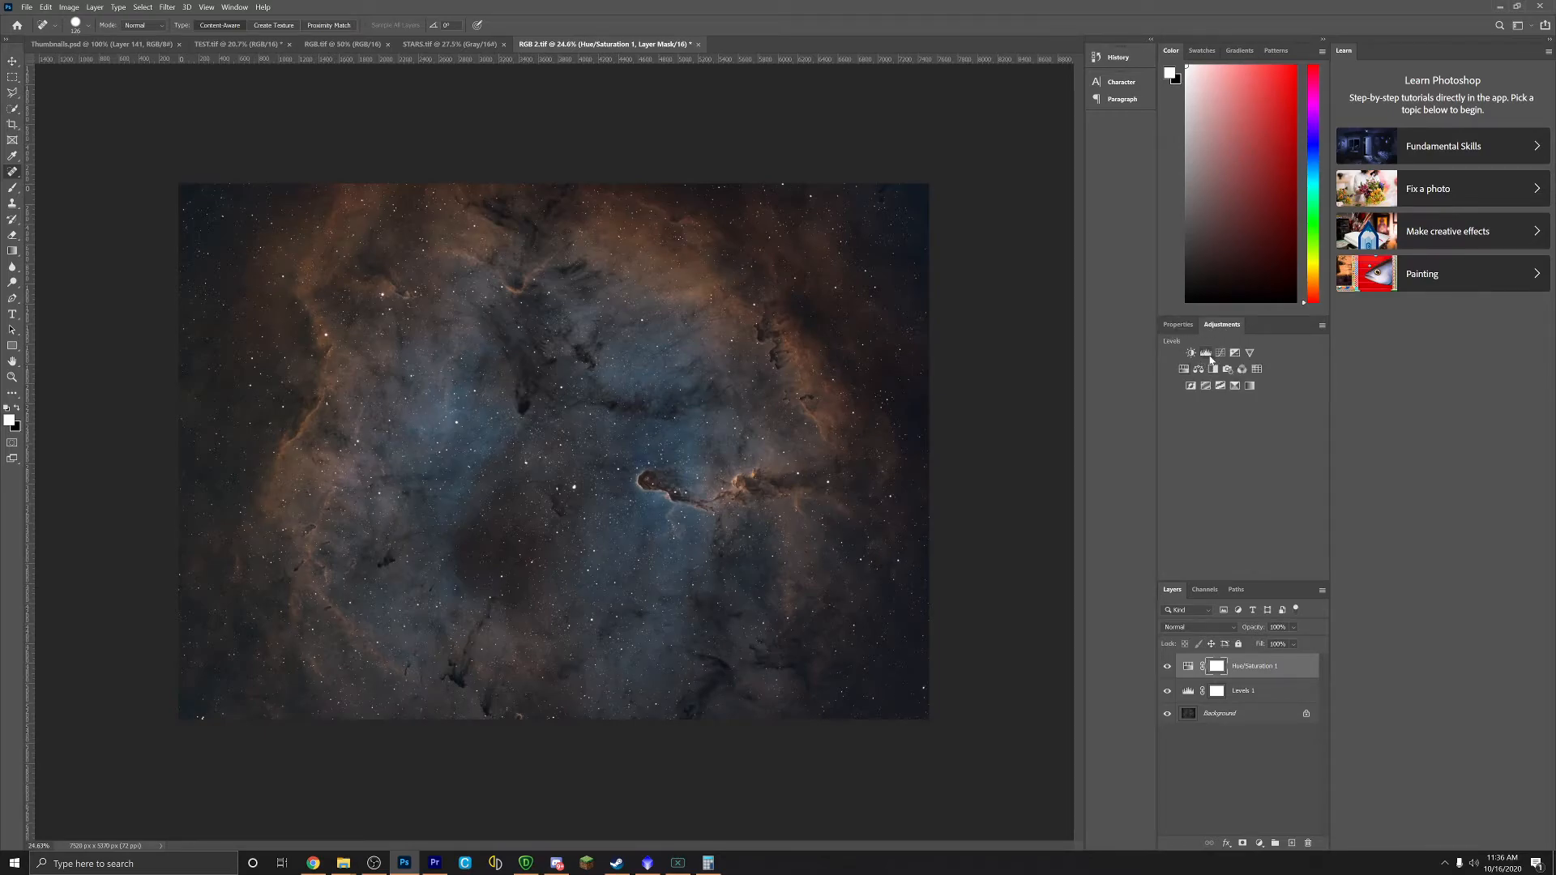
# Step: Add a Curves layer lifting the midtones, then a Vibrance layer at about +57 vibrance and +8 saturation
pyautogui.click(1221, 352)
pyautogui.moveTo(1251, 452); pyautogui.dragTo(1207, 498)
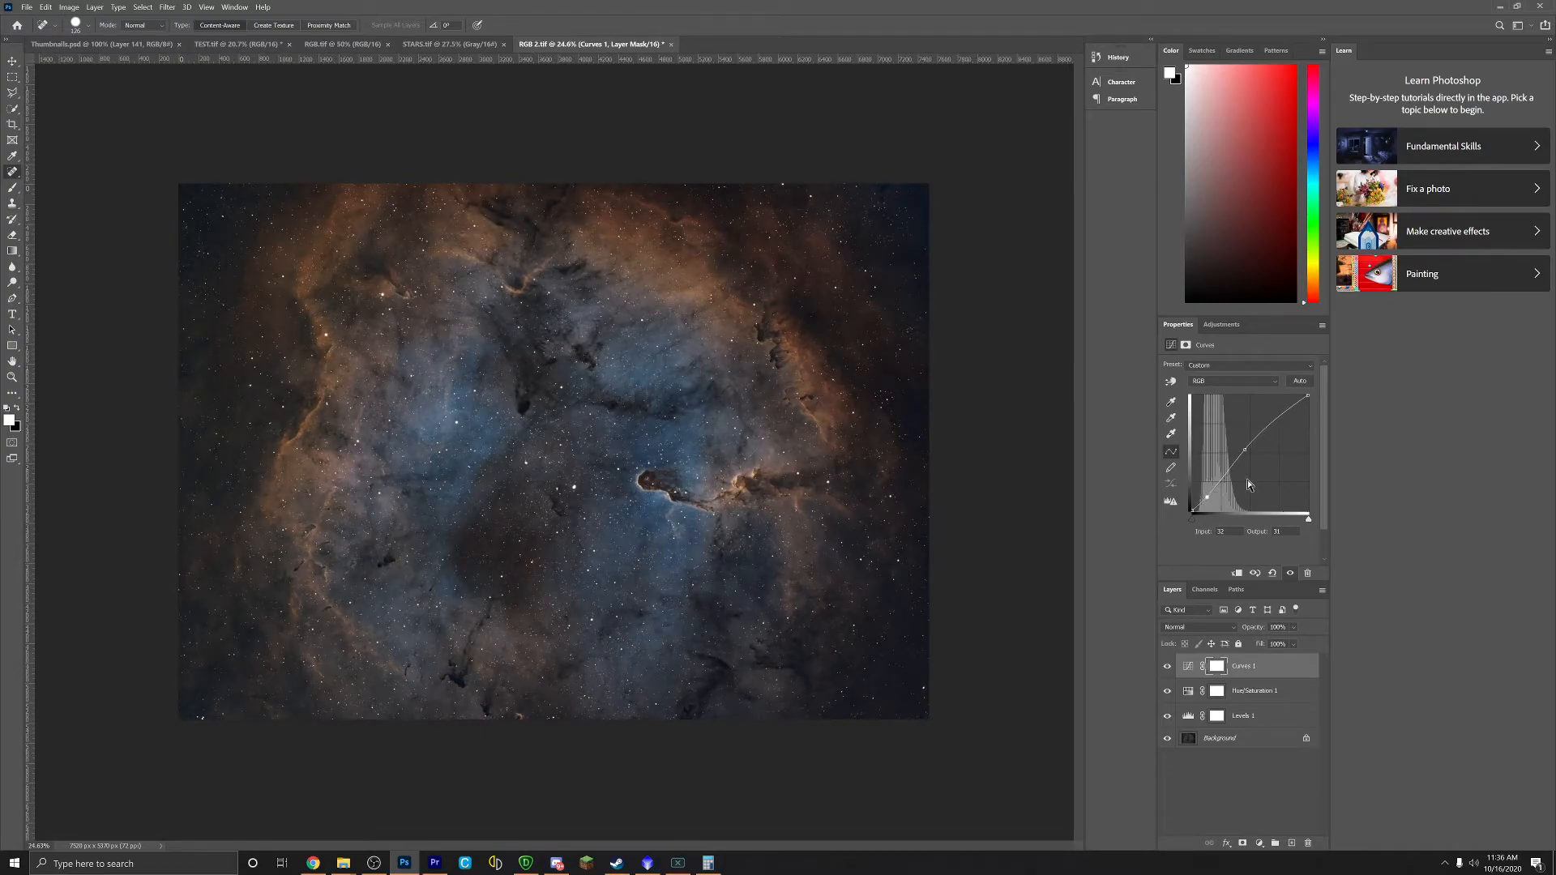
pyautogui.click(1225, 326)
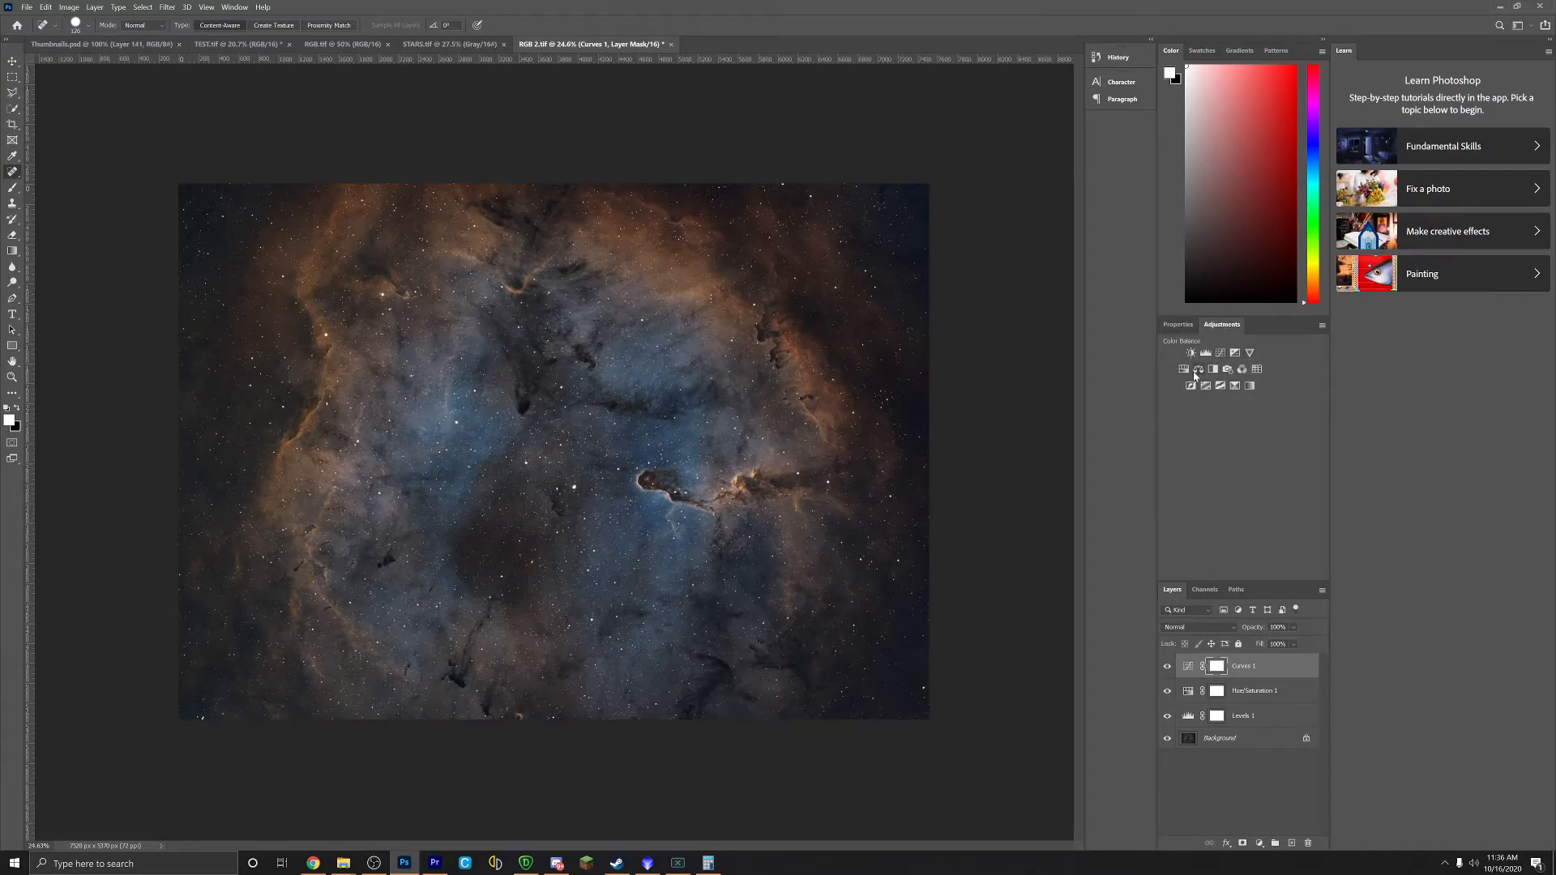
pyautogui.click(1251, 354)
pyautogui.moveTo(1238, 378)
pyautogui.mouseDown()
pyautogui.moveTo(1299, 368)
pyautogui.moveTo(1245, 403)
pyautogui.mouseUp()
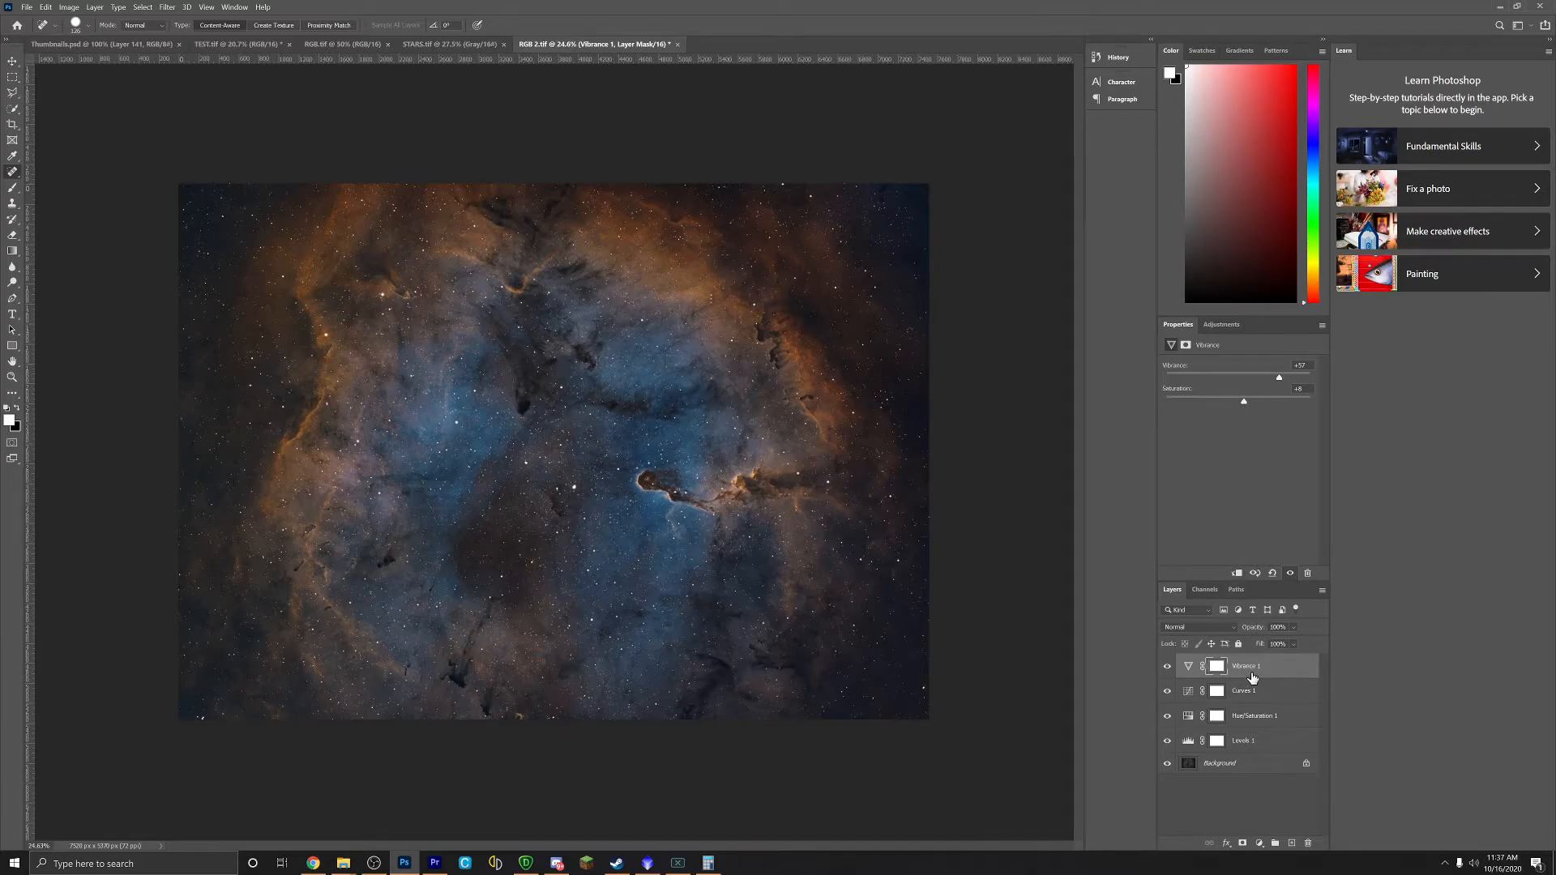
# Step: Flatten the layers and rotate the image 90° clockwise into 5370x7520 px portrait
pyautogui.rightClick(1249, 675)
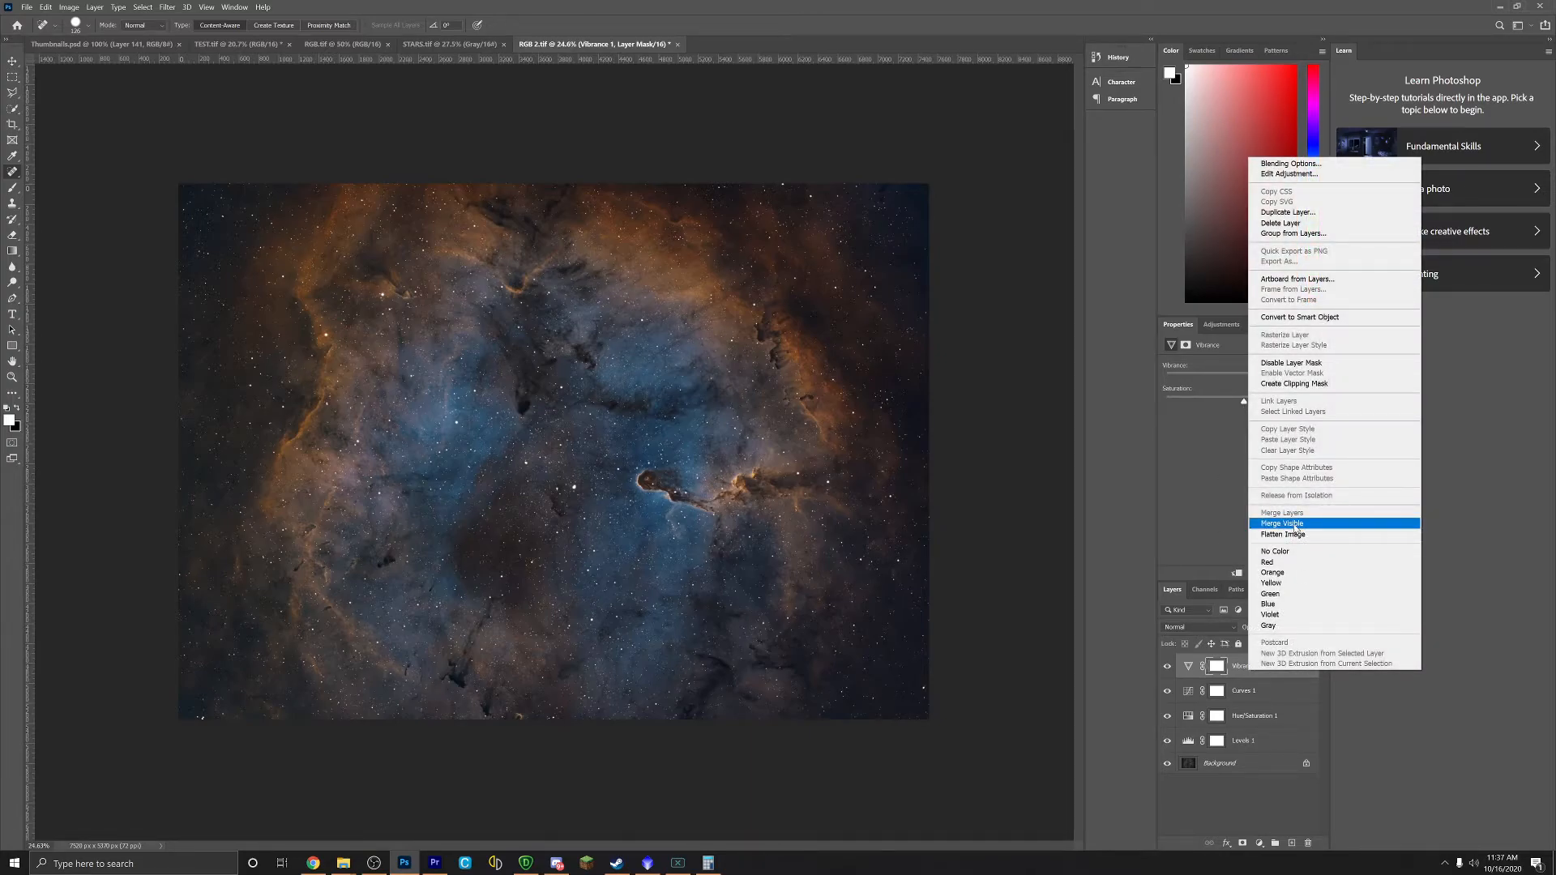
pyautogui.click(1295, 525)
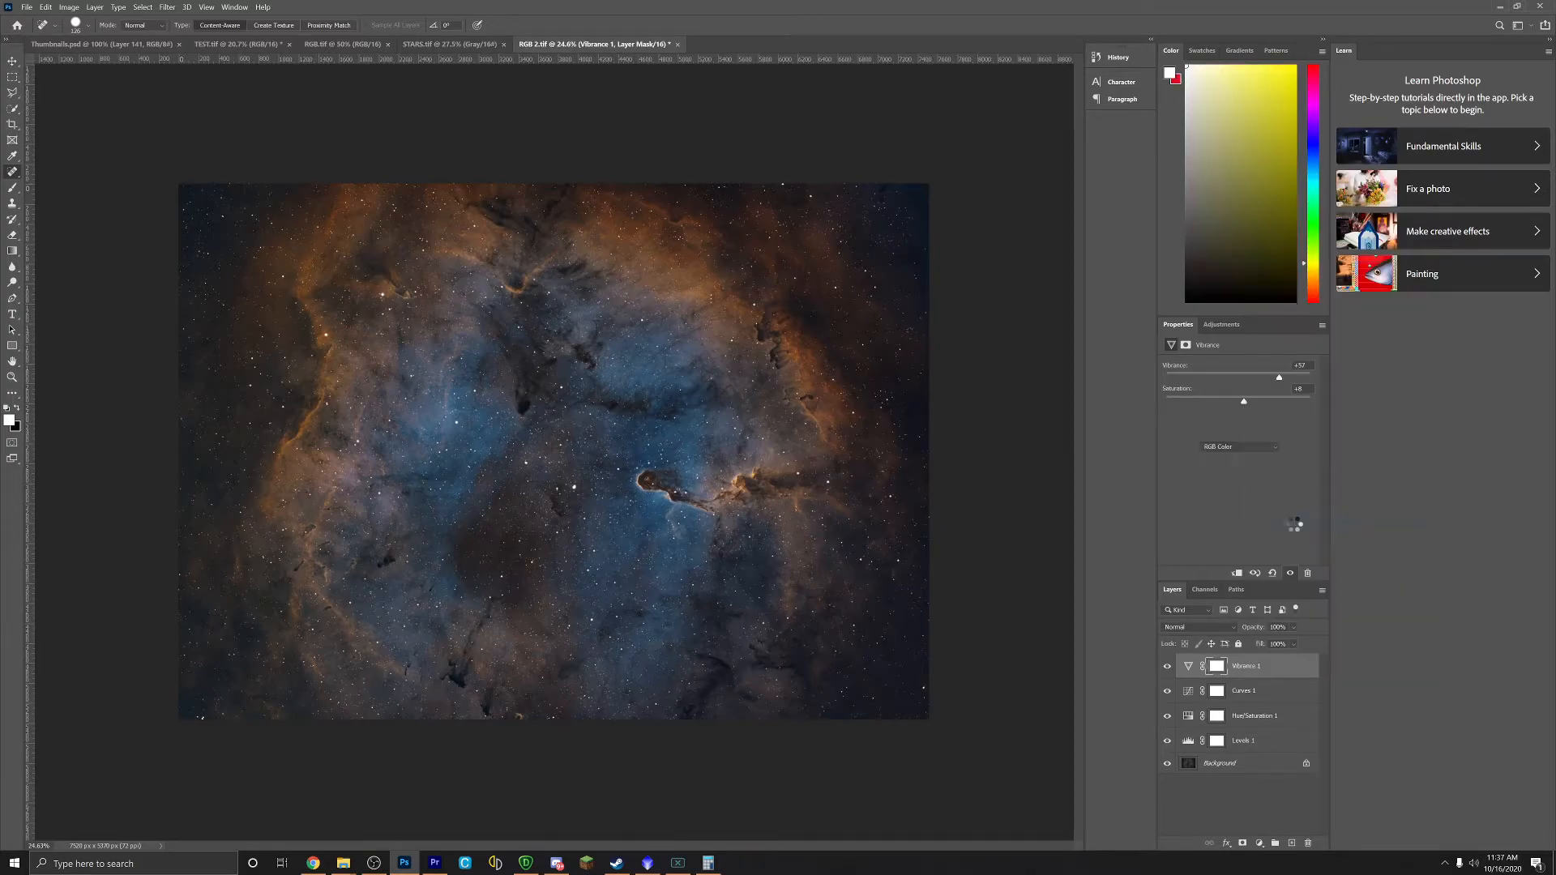
pyautogui.click(69, 9)
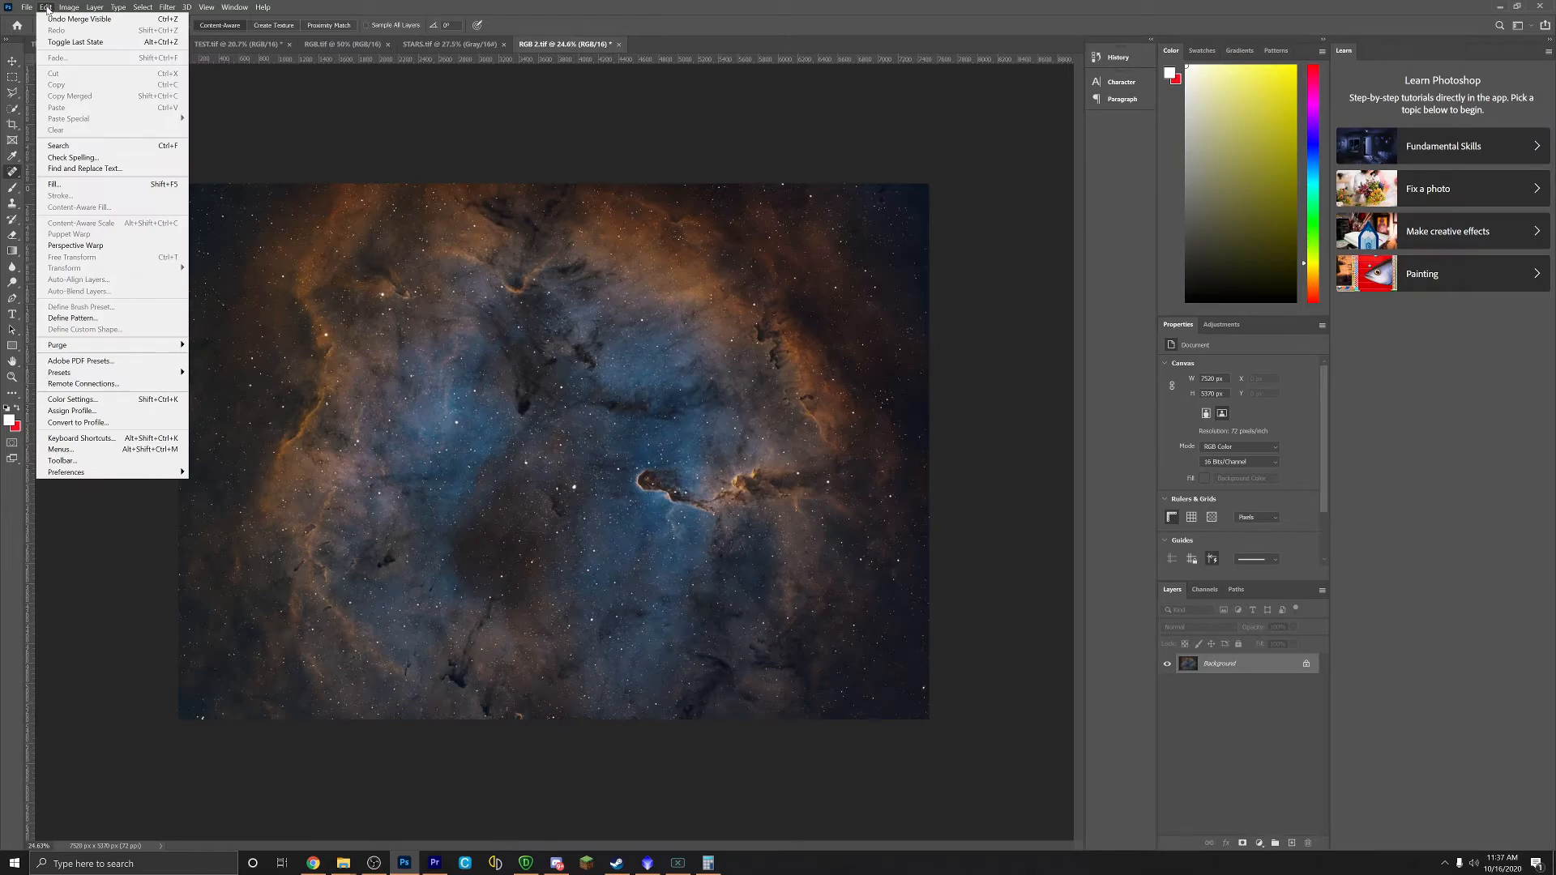
pyautogui.moveTo(119, 8)
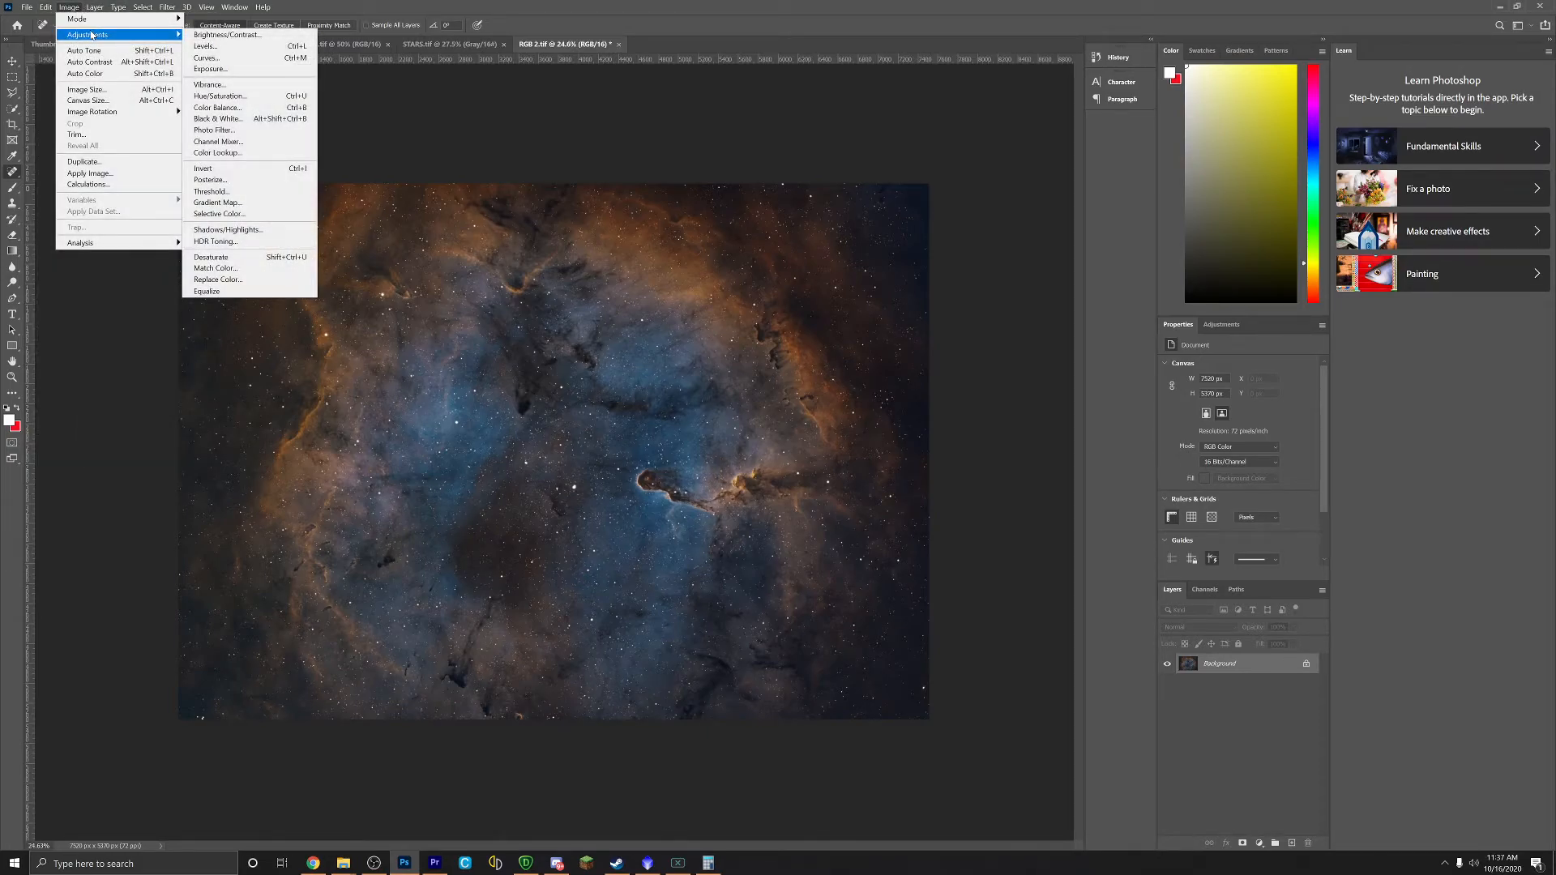
pyautogui.moveTo(110, 113)
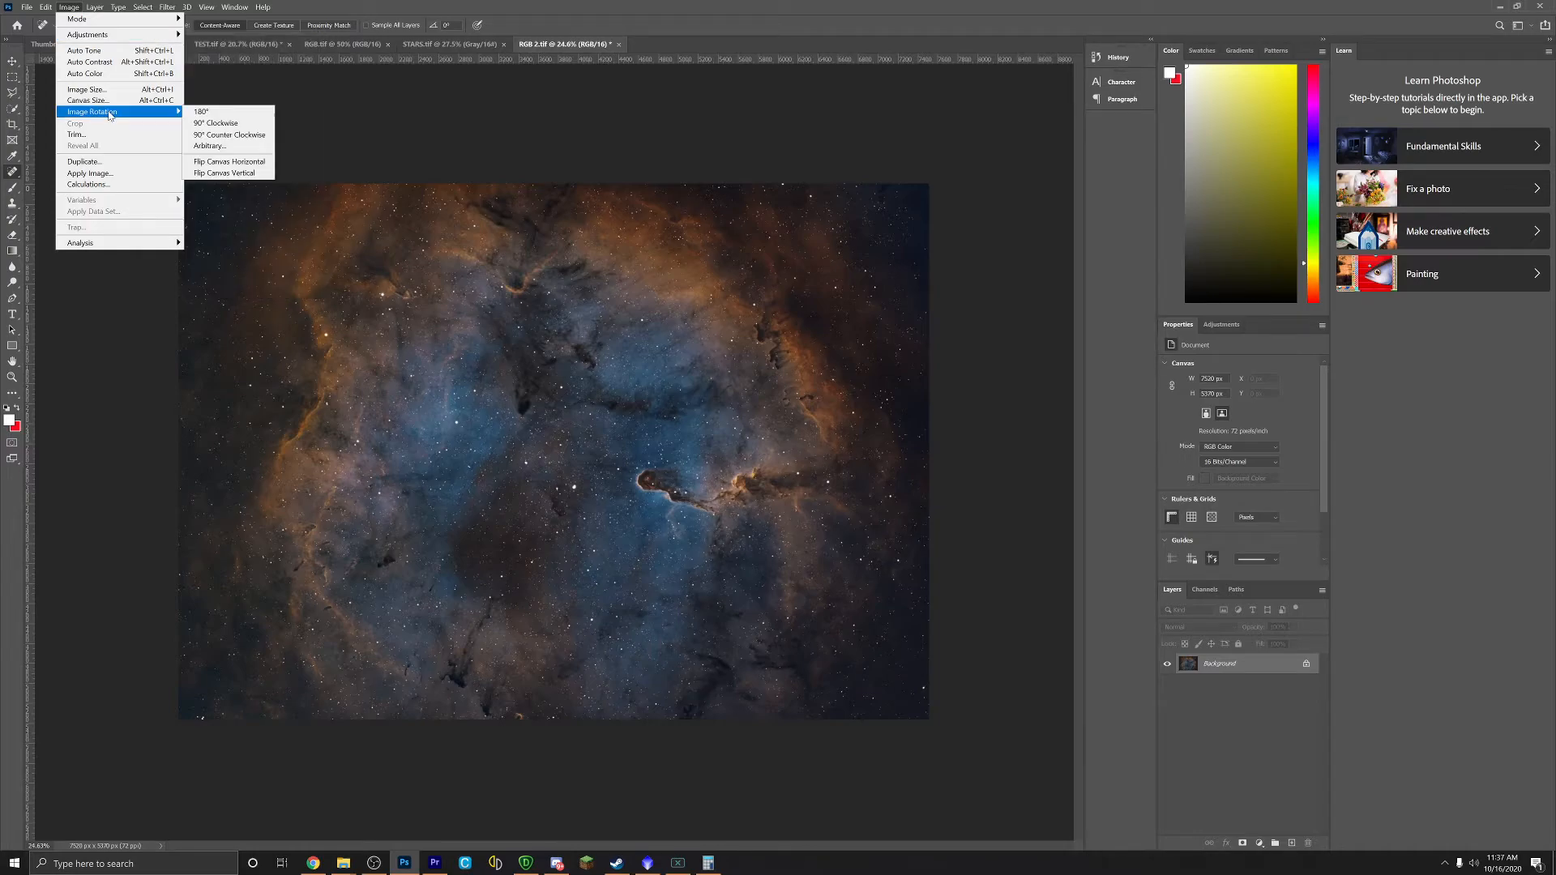
pyautogui.click(225, 136)
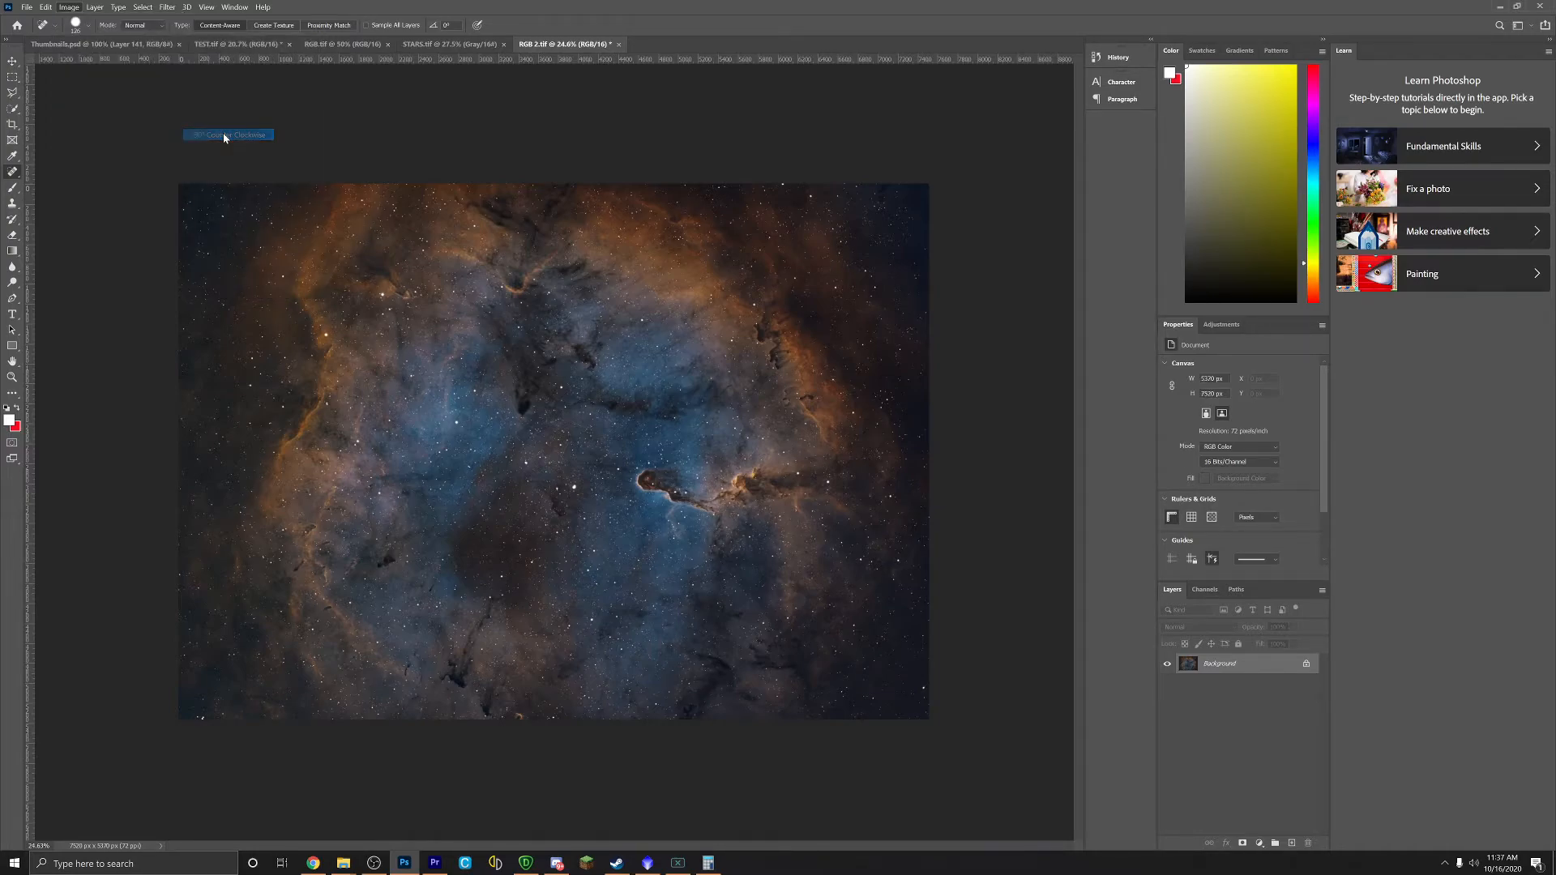
pyautogui.click(68, 7)
pyautogui.click(216, 123)
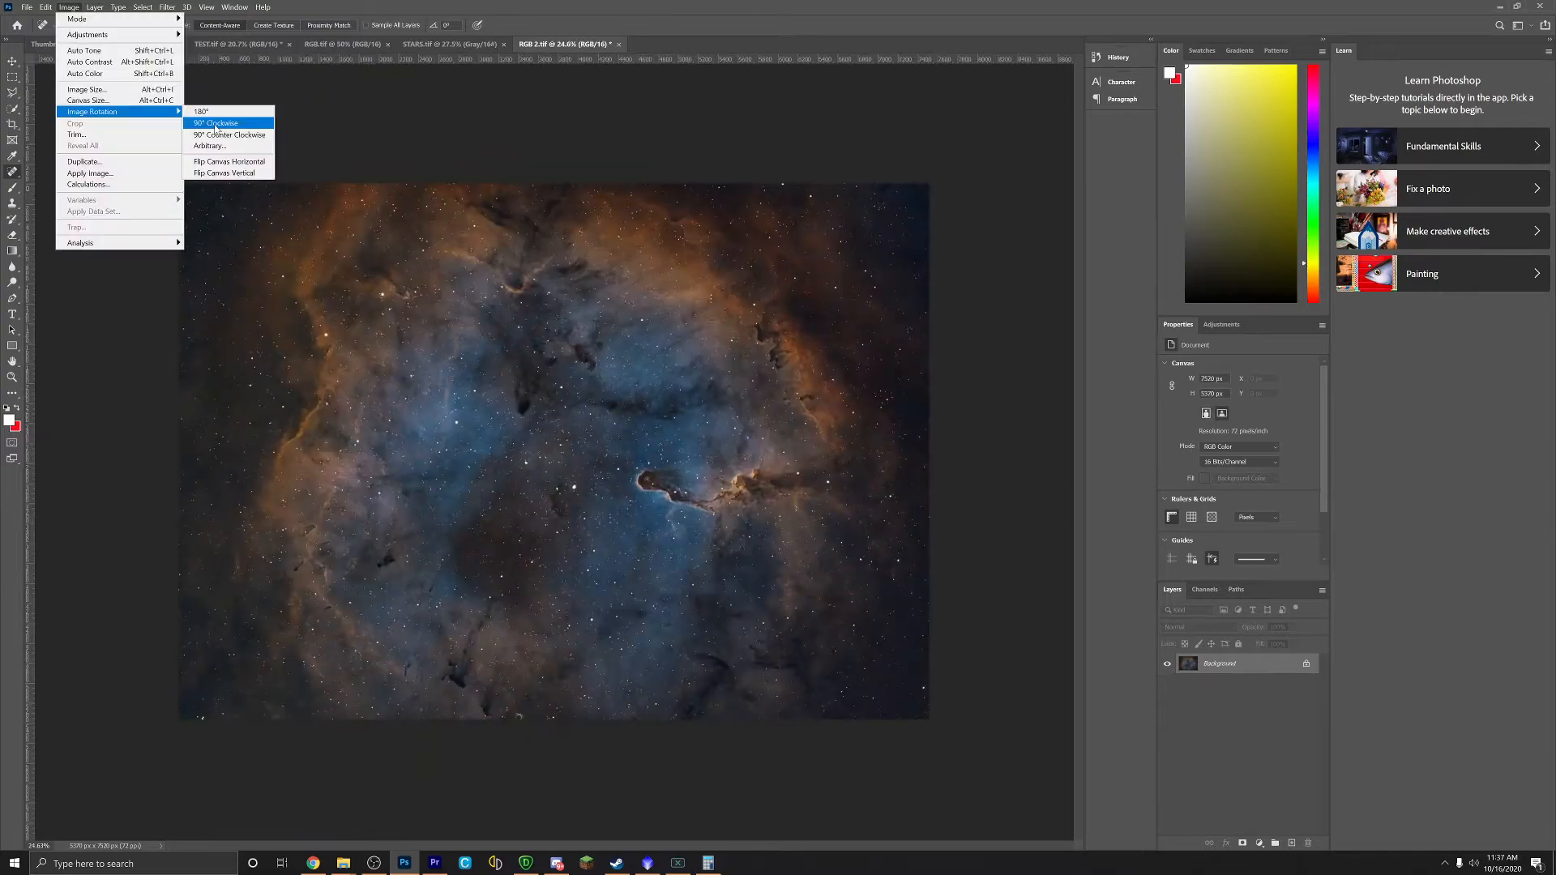
pyautogui.click(215, 123)
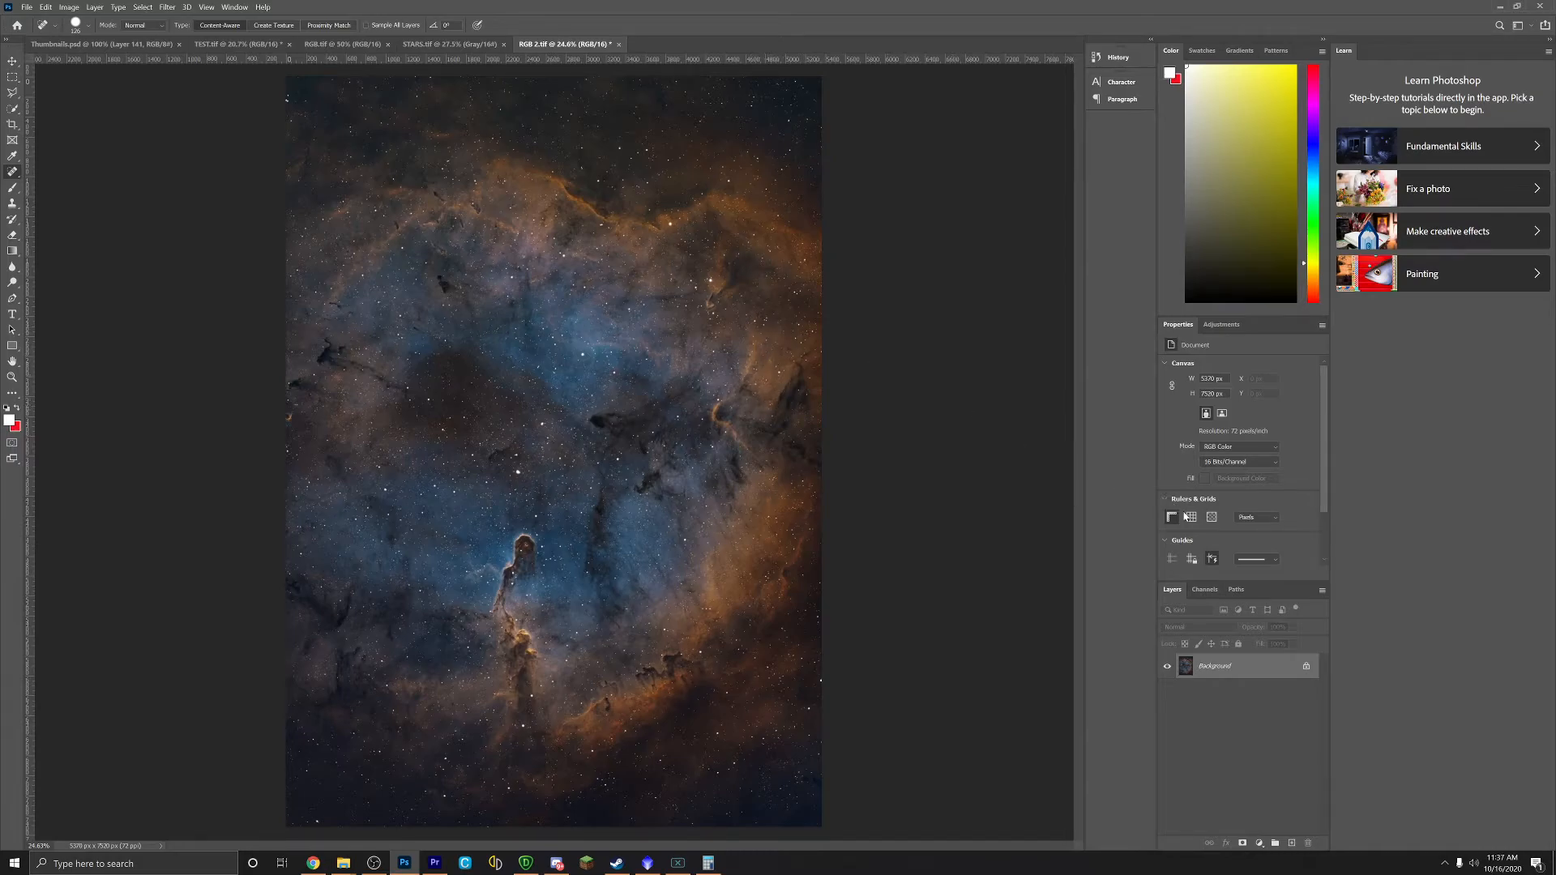
# Step: Add a Levels layer with black input at 5 and white input pulled in to about 251
pyautogui.click(1221, 324)
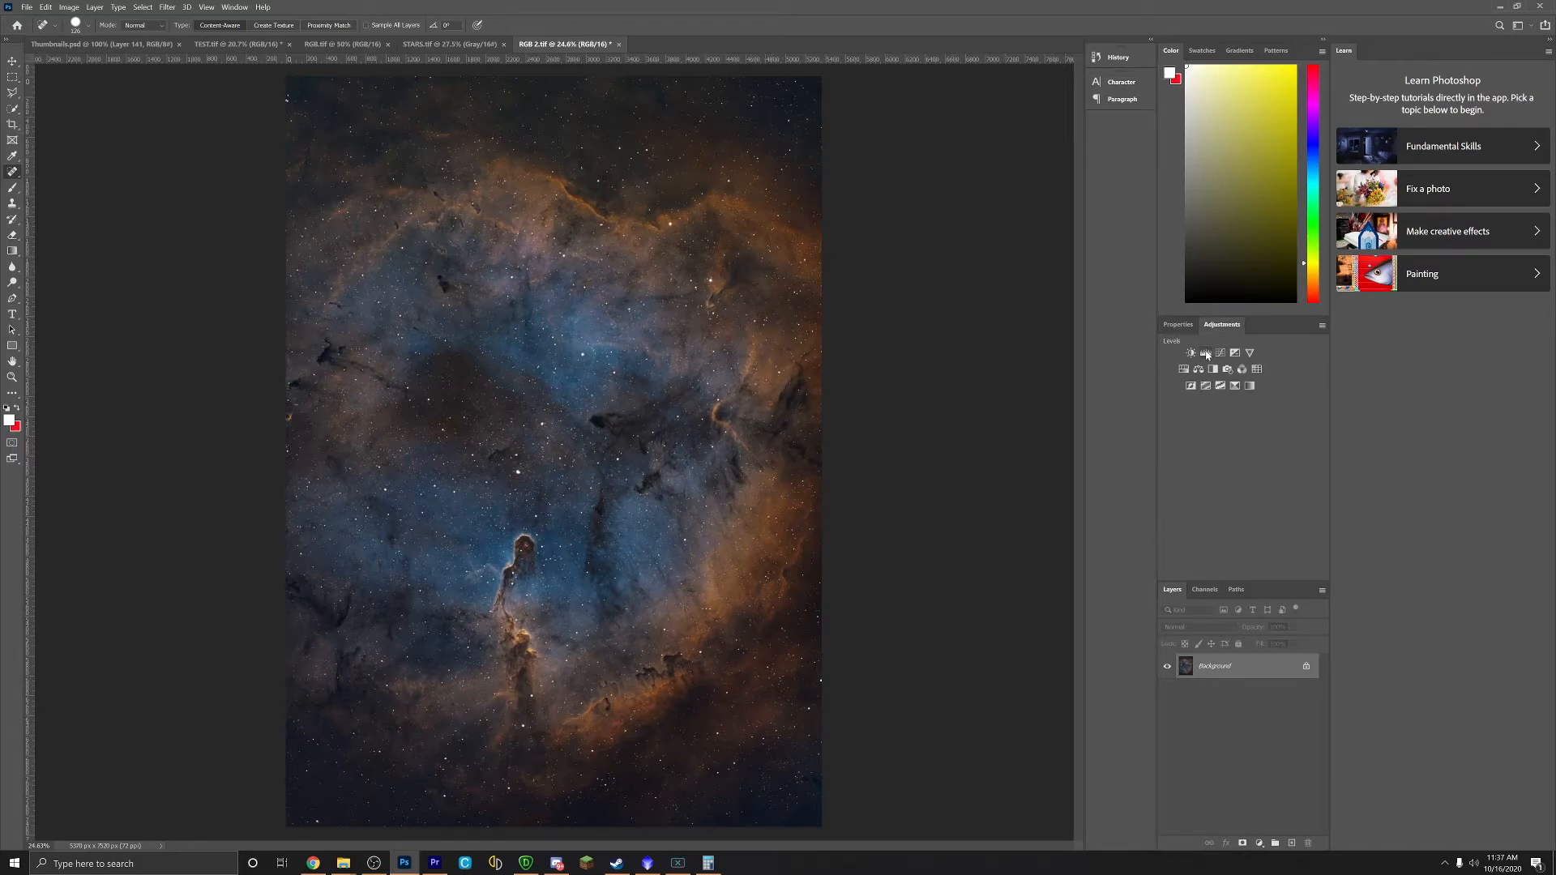
pyautogui.click(1206, 353)
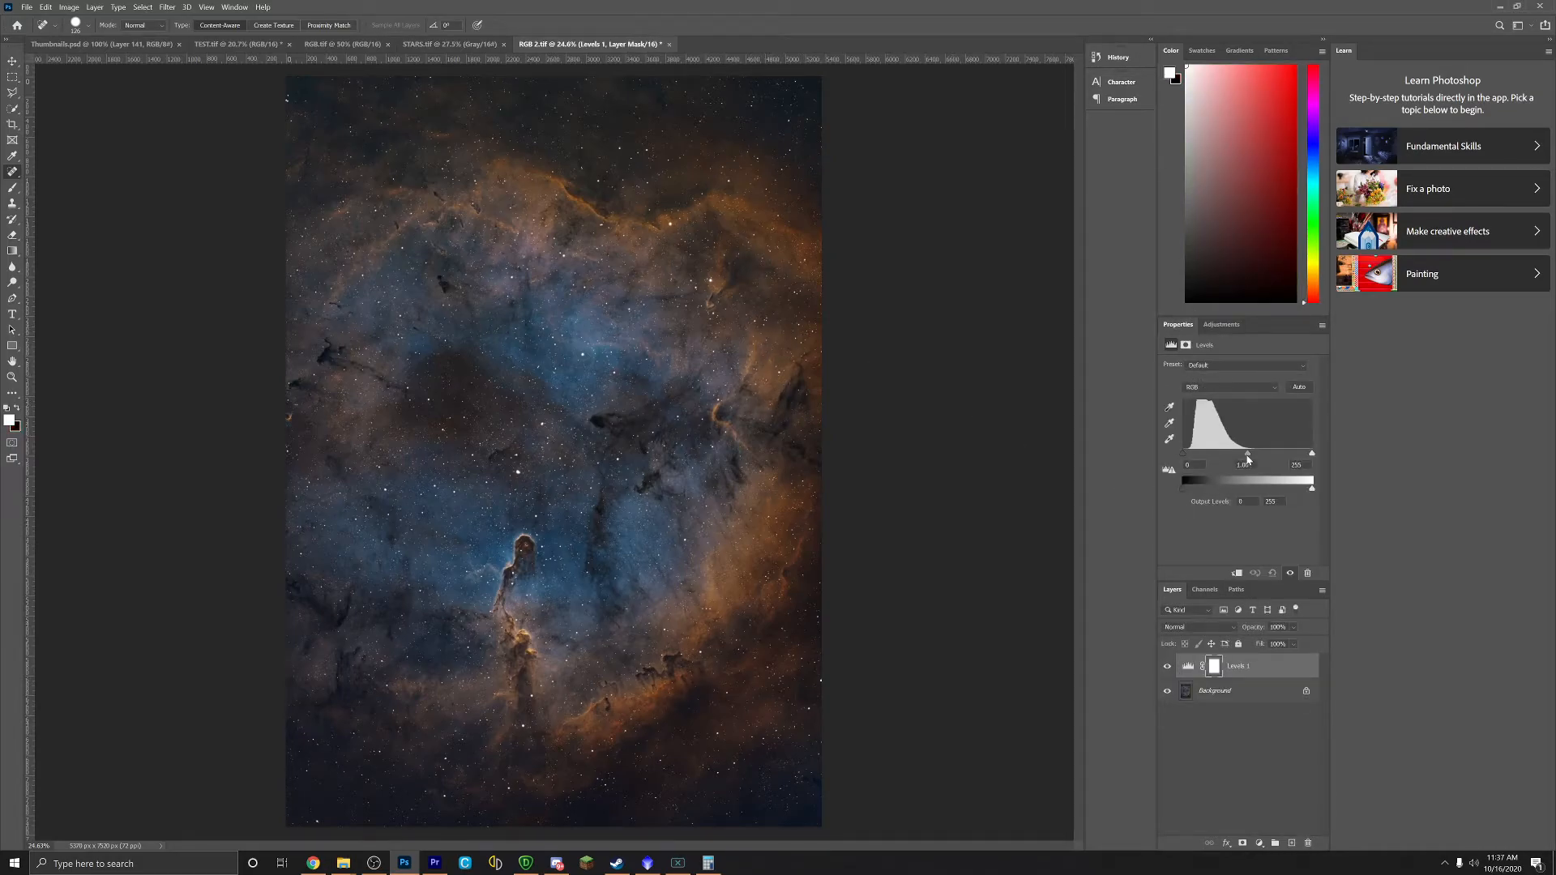
pyautogui.moveTo(1184, 454); pyautogui.dragTo(1185, 454)
pyautogui.moveTo(1312, 454); pyautogui.dragTo(1244, 457)
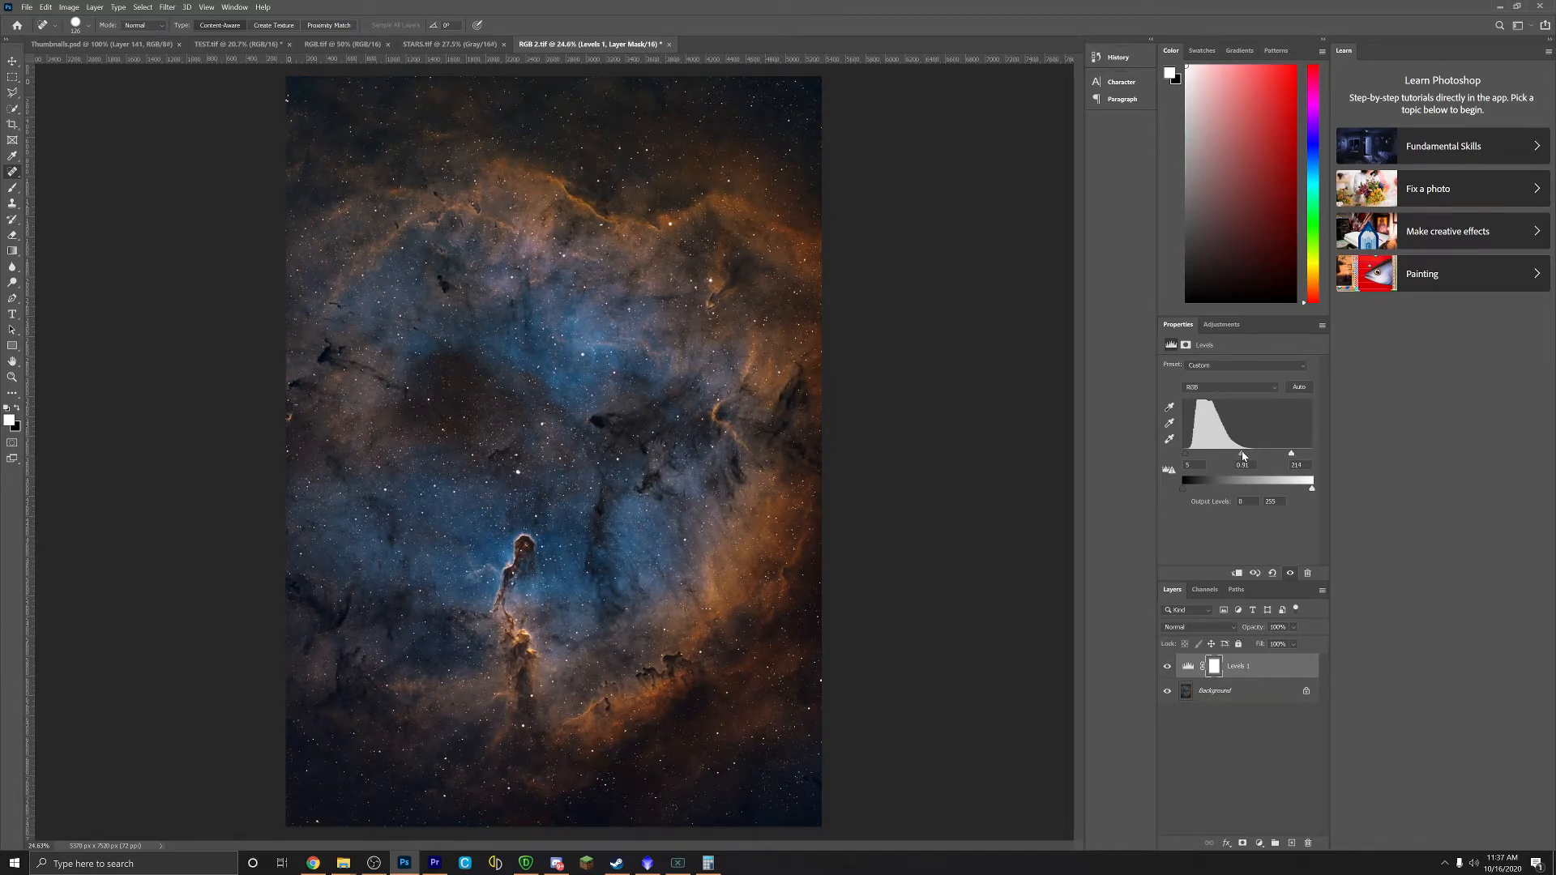
pyautogui.click(1221, 324)
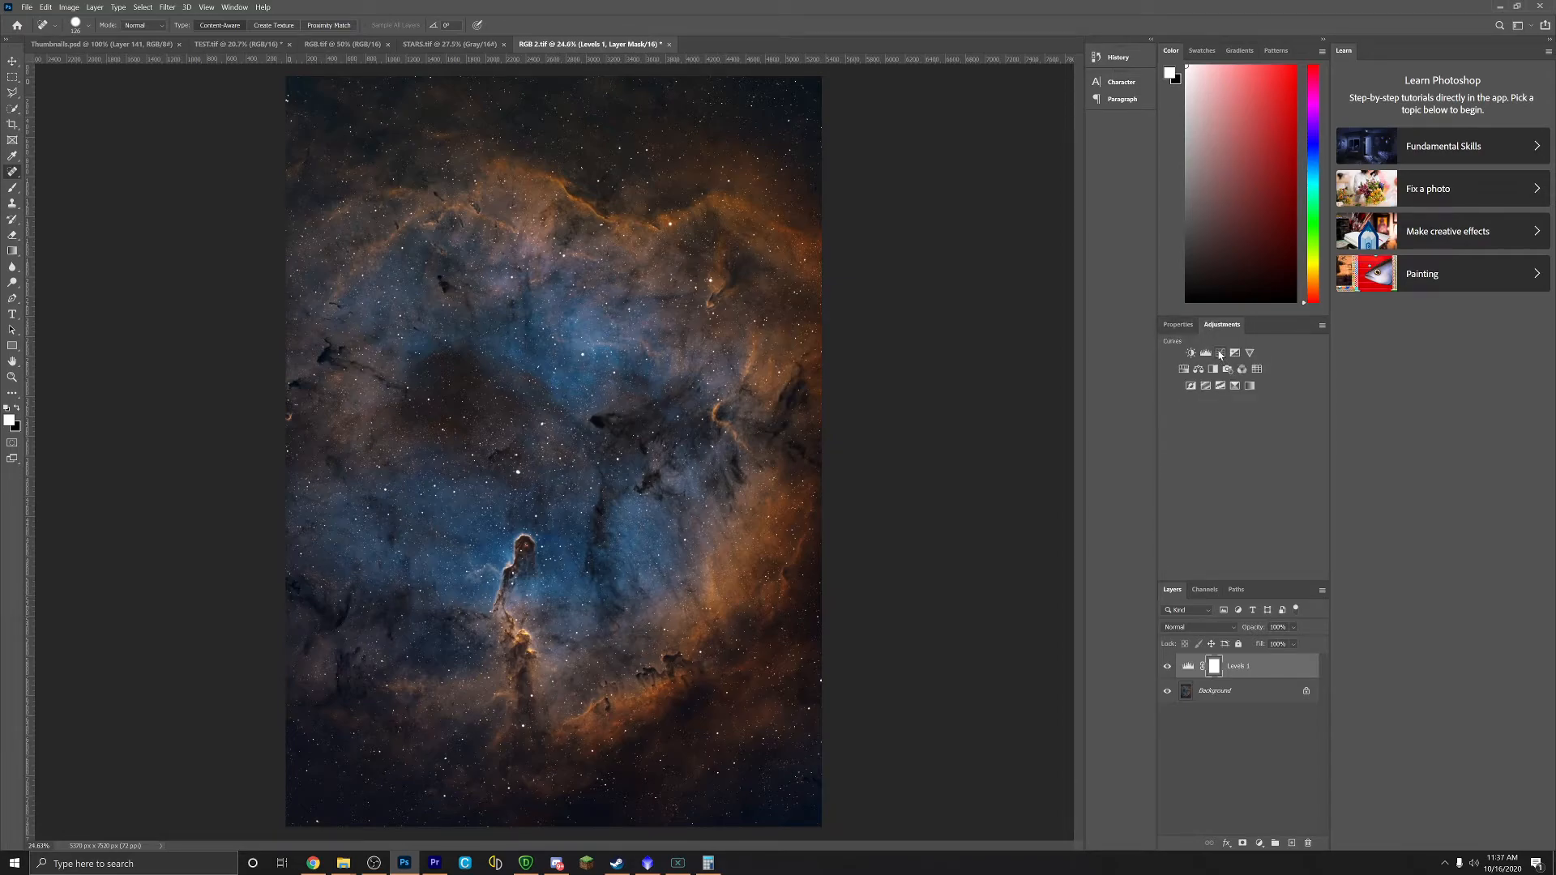
# Step: Add a Color Balance layer, nudge the midtones toward red, and shift the shadows toward cyan and yellow
pyautogui.click(1198, 369)
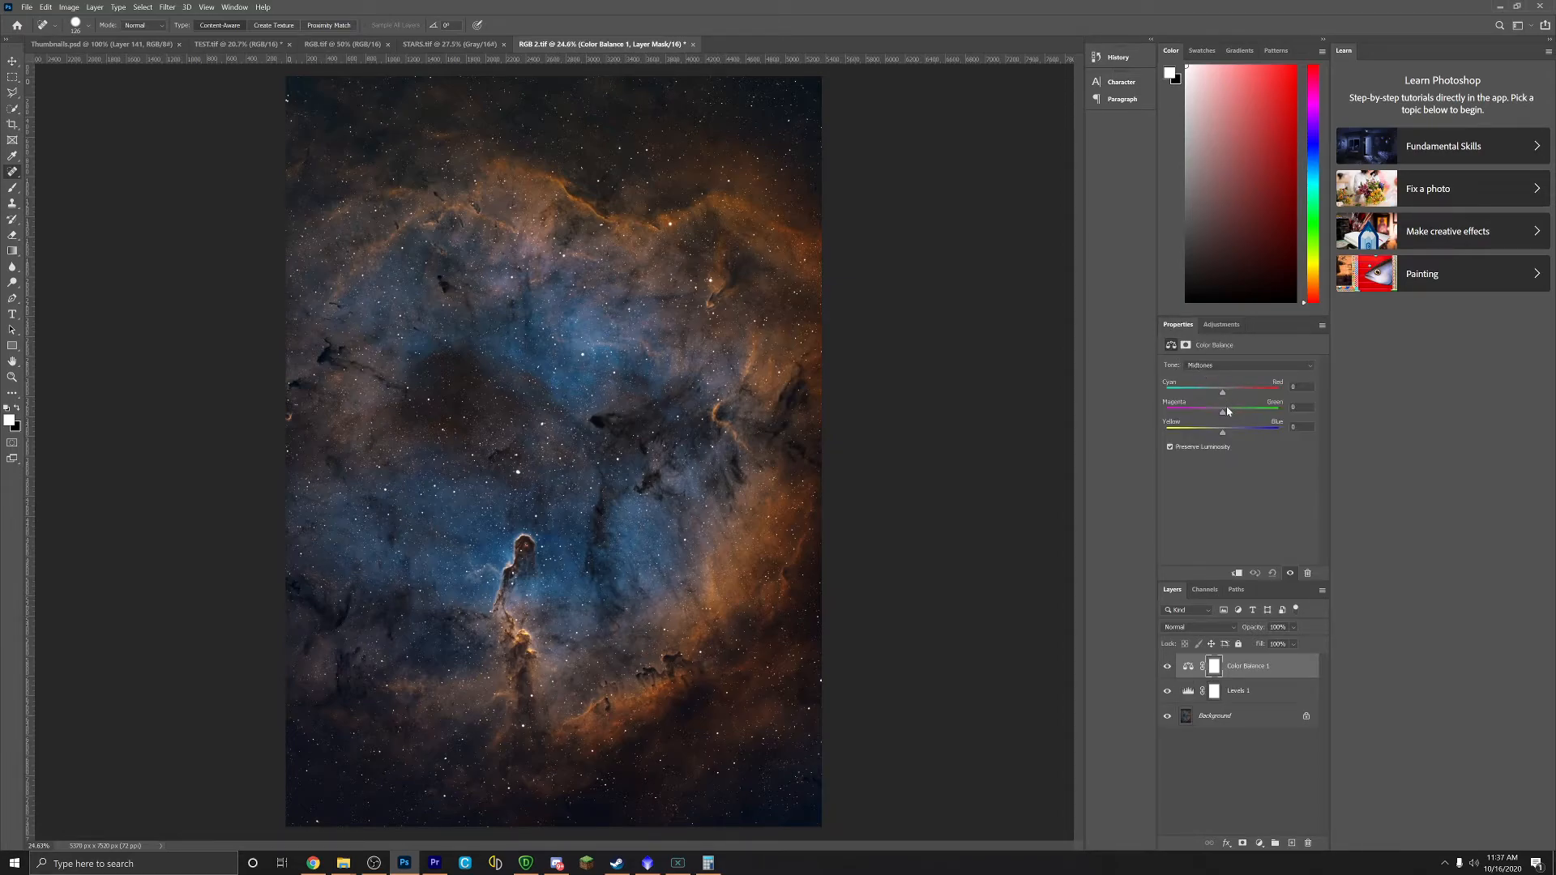
pyautogui.moveTo(1222, 396)
pyautogui.mouseDown()
pyautogui.moveTo(1228, 435)
pyautogui.moveTo(1229, 414)
pyautogui.mouseUp()
pyautogui.click(1238, 366)
pyautogui.click(1204, 378)
pyautogui.moveTo(1224, 396); pyautogui.dragTo(1224, 414)
pyautogui.moveTo(1225, 434); pyautogui.dragTo(1217, 430)
# Step: Push the Color Balance midtones further toward red and blue
pyautogui.click(1207, 367)
pyautogui.click(1207, 392)
pyautogui.moveTo(1226, 393); pyautogui.dragTo(1228, 392)
pyautogui.moveTo(1223, 427); pyautogui.dragTo(1229, 433)
# Step: Shift the Color Balance highlights toward cyan, with slight magenta and yellow nudges
pyautogui.click(1223, 365)
pyautogui.click(1219, 394)
pyautogui.moveTo(1223, 393); pyautogui.dragTo(1218, 395)
pyautogui.moveTo(1222, 412); pyautogui.dragTo(1225, 413)
pyautogui.moveTo(1224, 435); pyautogui.dragTo(1234, 423)
pyautogui.click(1221, 324)
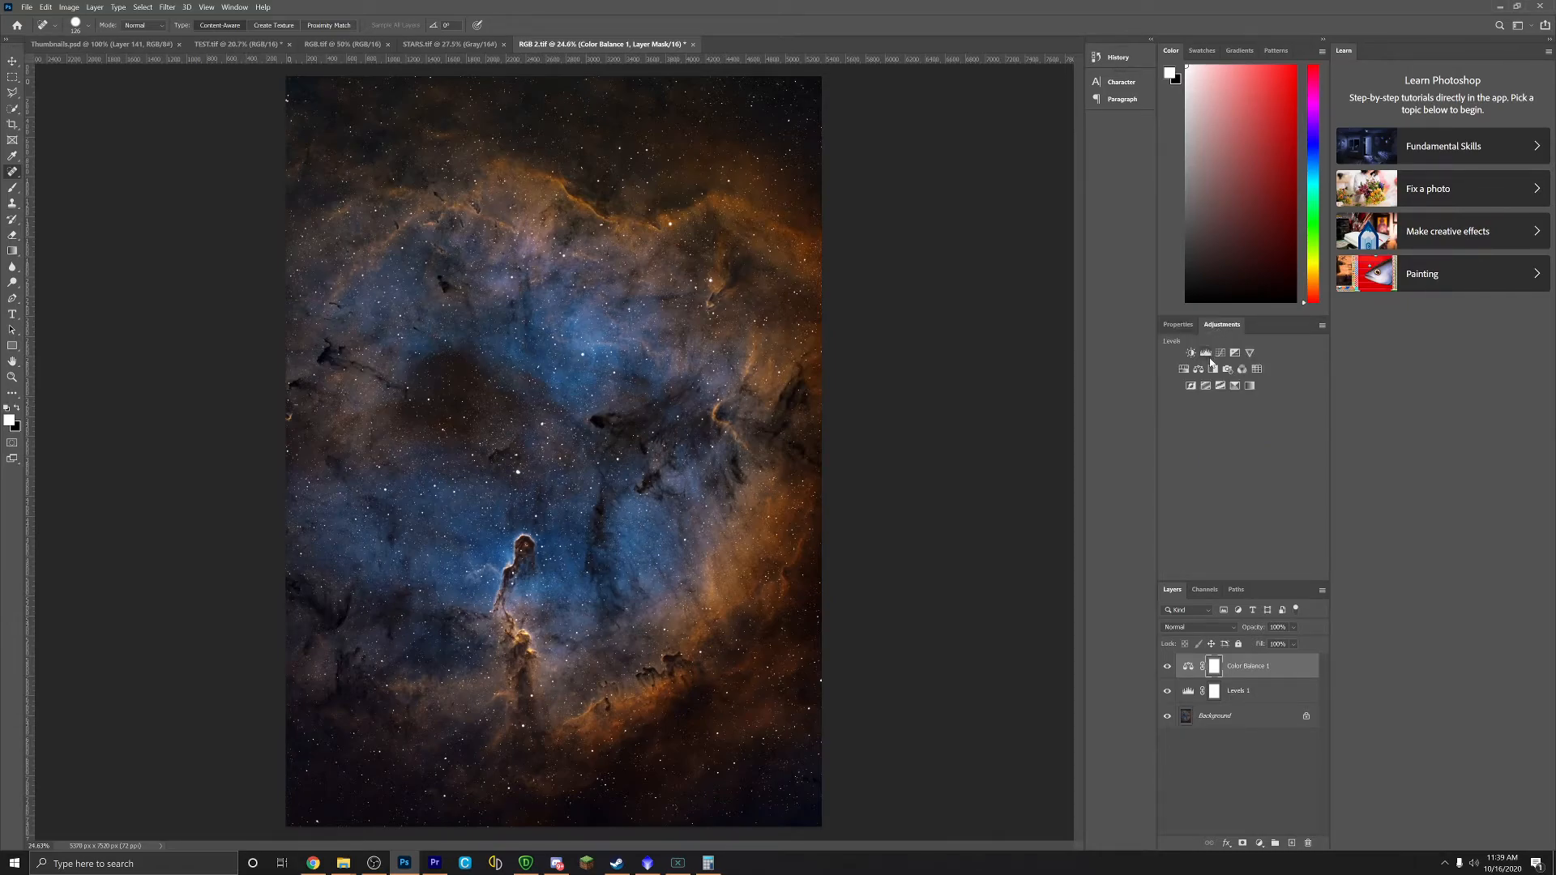
# Step: Add a Curves layer lifting the midtones with the shadow end anchored
pyautogui.click(1221, 352)
pyautogui.moveTo(1241, 461); pyautogui.dragTo(1241, 448)
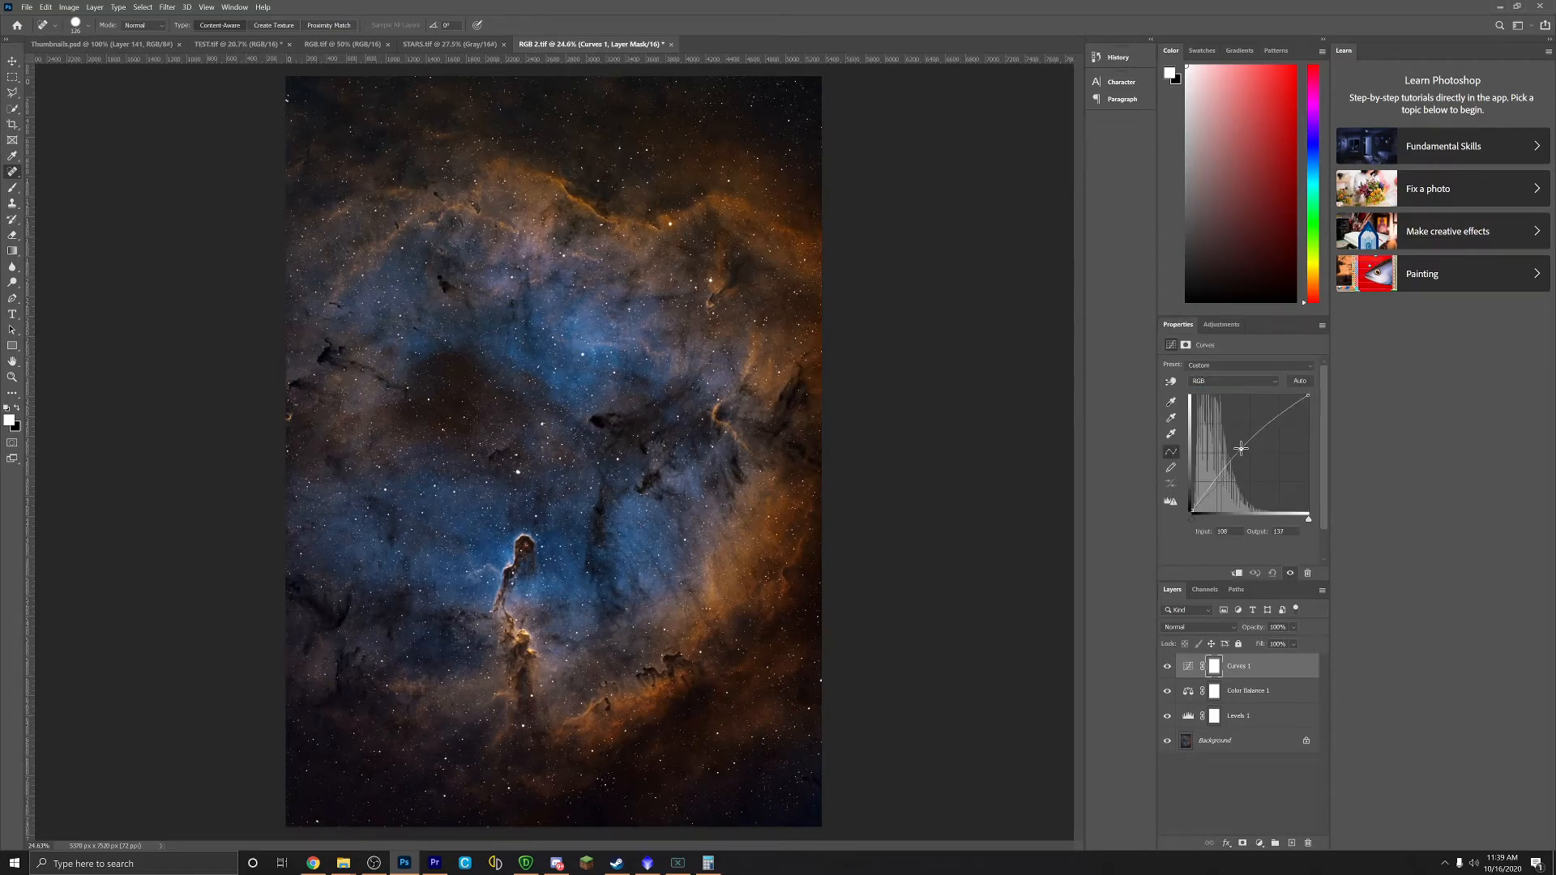
pyautogui.click(1203, 498)
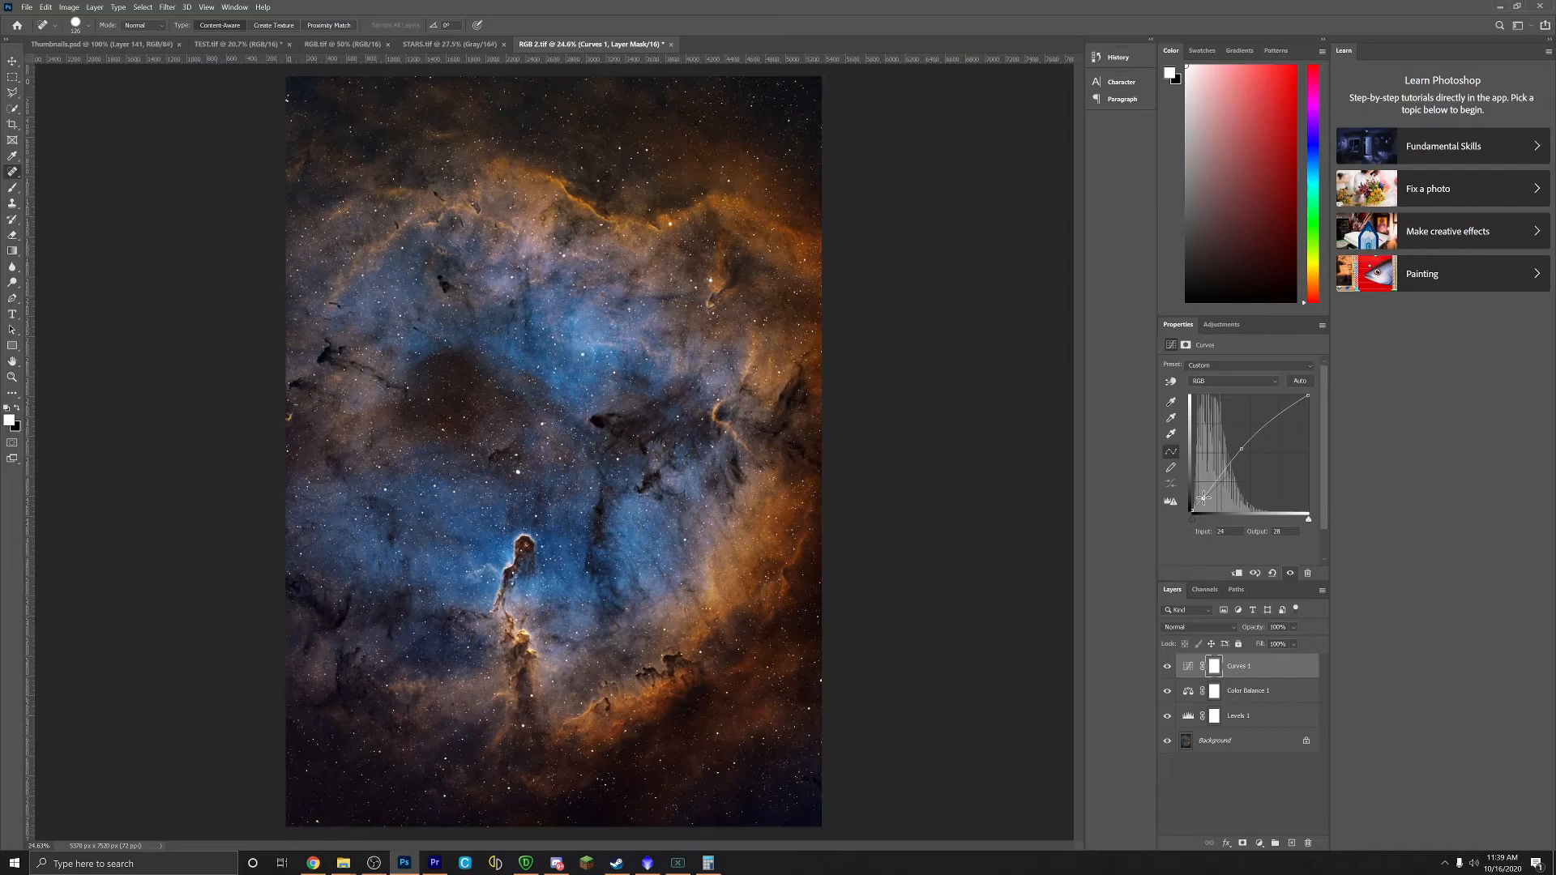
# Step: Add a Brightness/Contrast layer at brightness 17 and contrast 8, comparing it on and off
pyautogui.click(1222, 324)
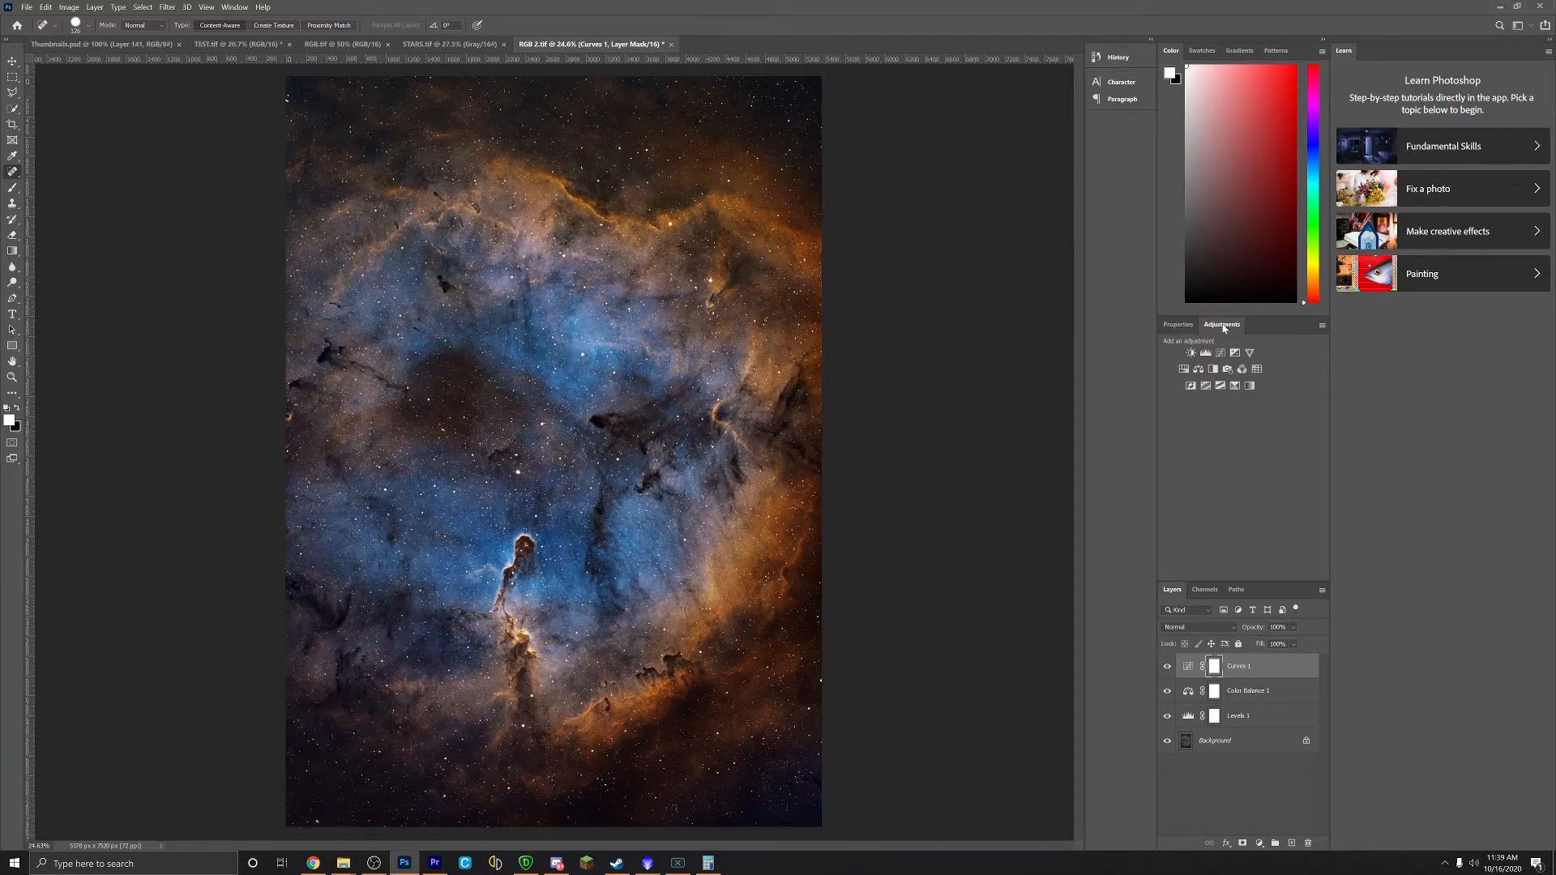
pyautogui.click(1191, 352)
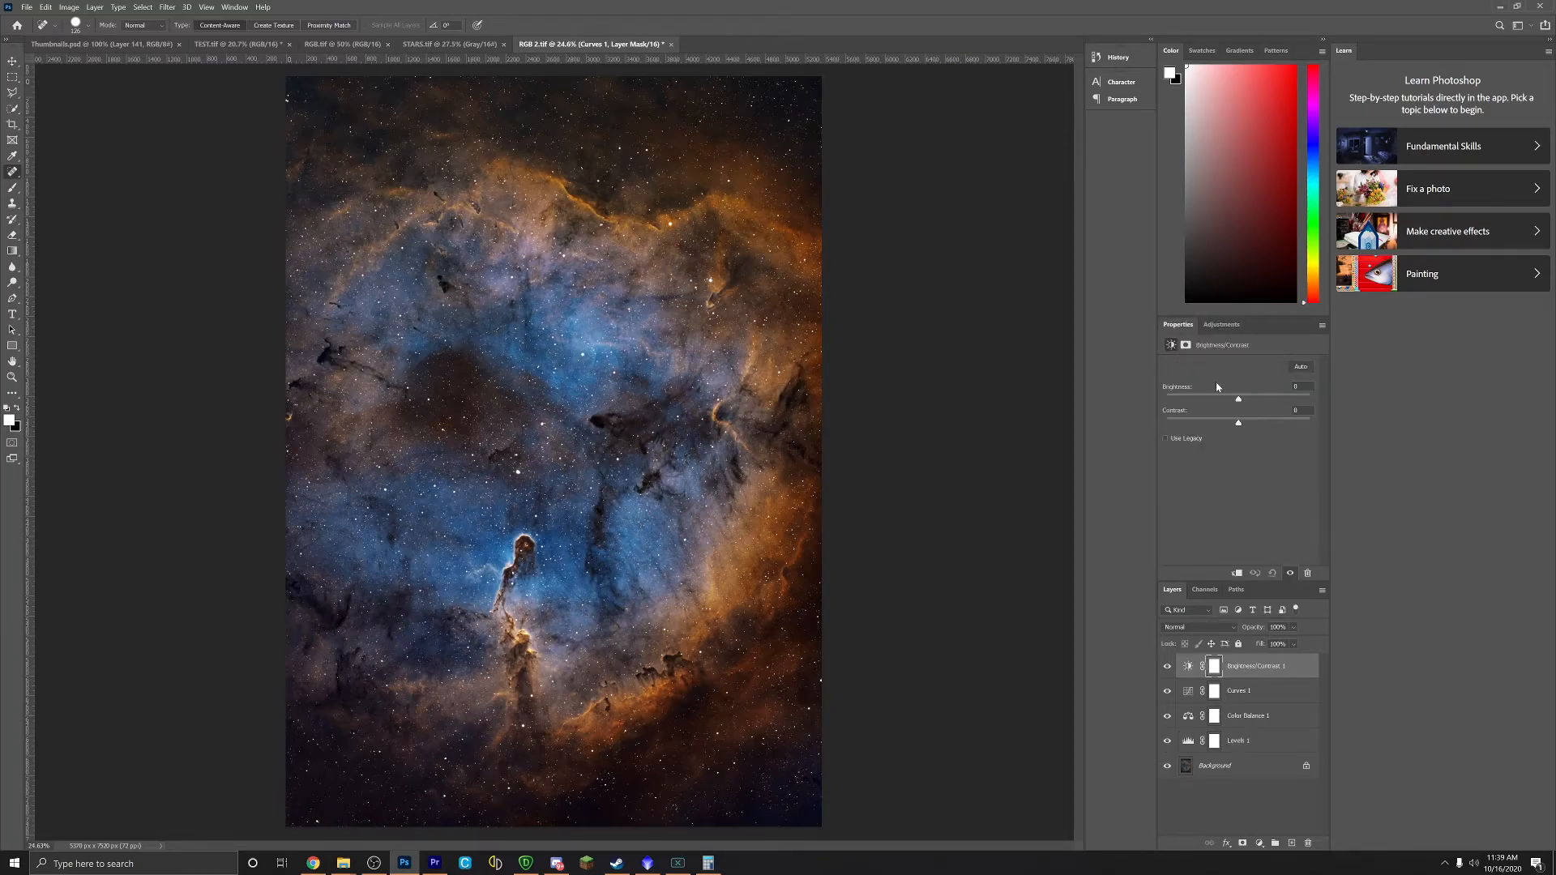
pyautogui.moveTo(1237, 421); pyautogui.dragTo(1247, 402)
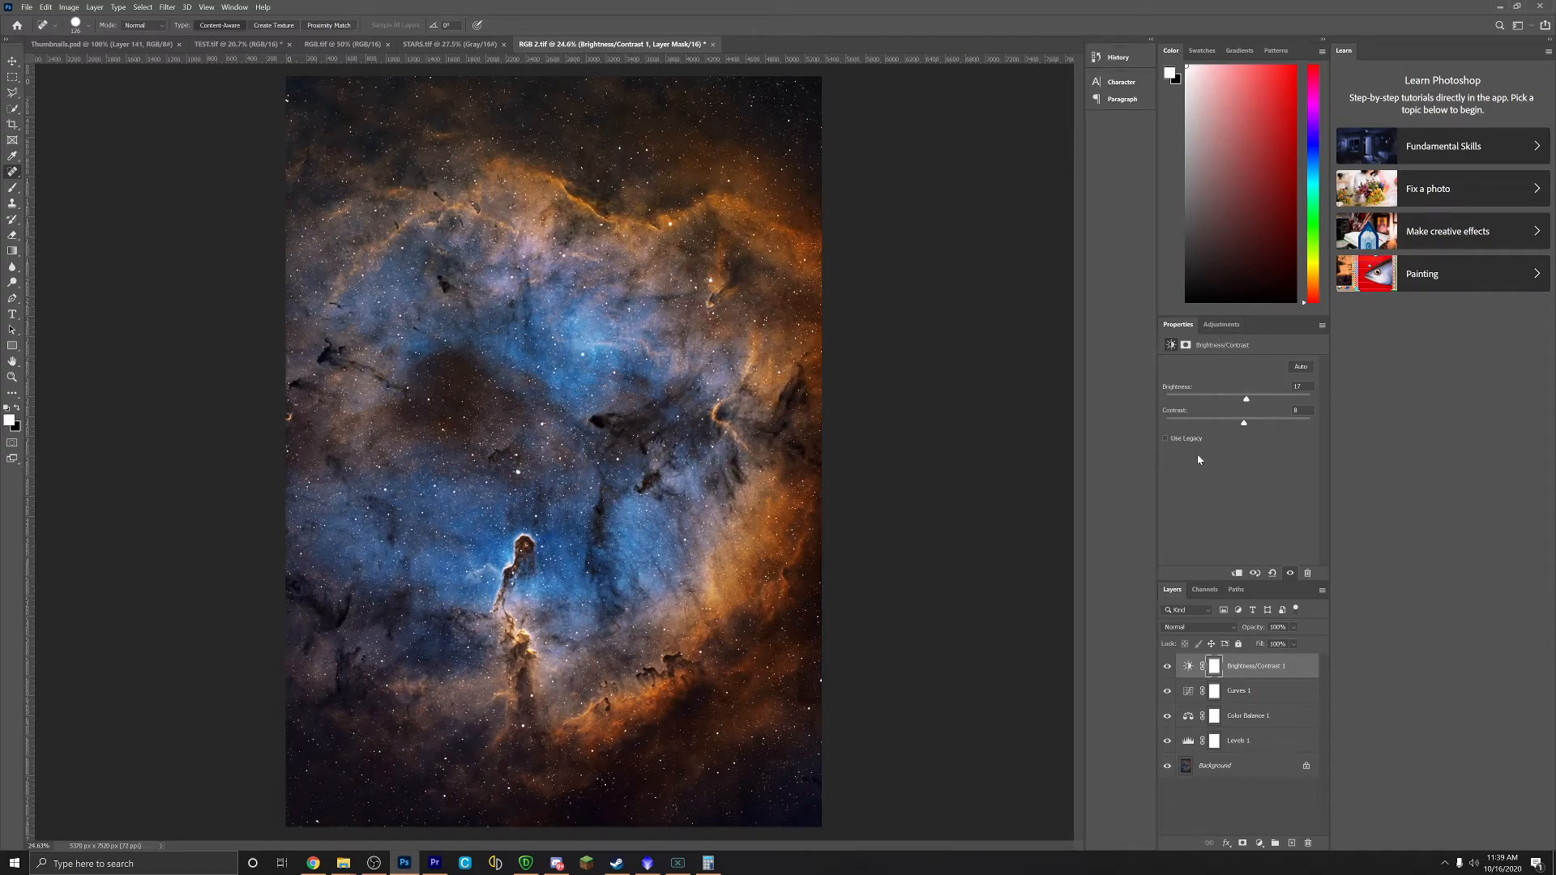
pyautogui.click(1168, 667)
pyautogui.click(1168, 666)
pyautogui.click(1168, 666)
pyautogui.click(1168, 666)
pyautogui.click(1222, 324)
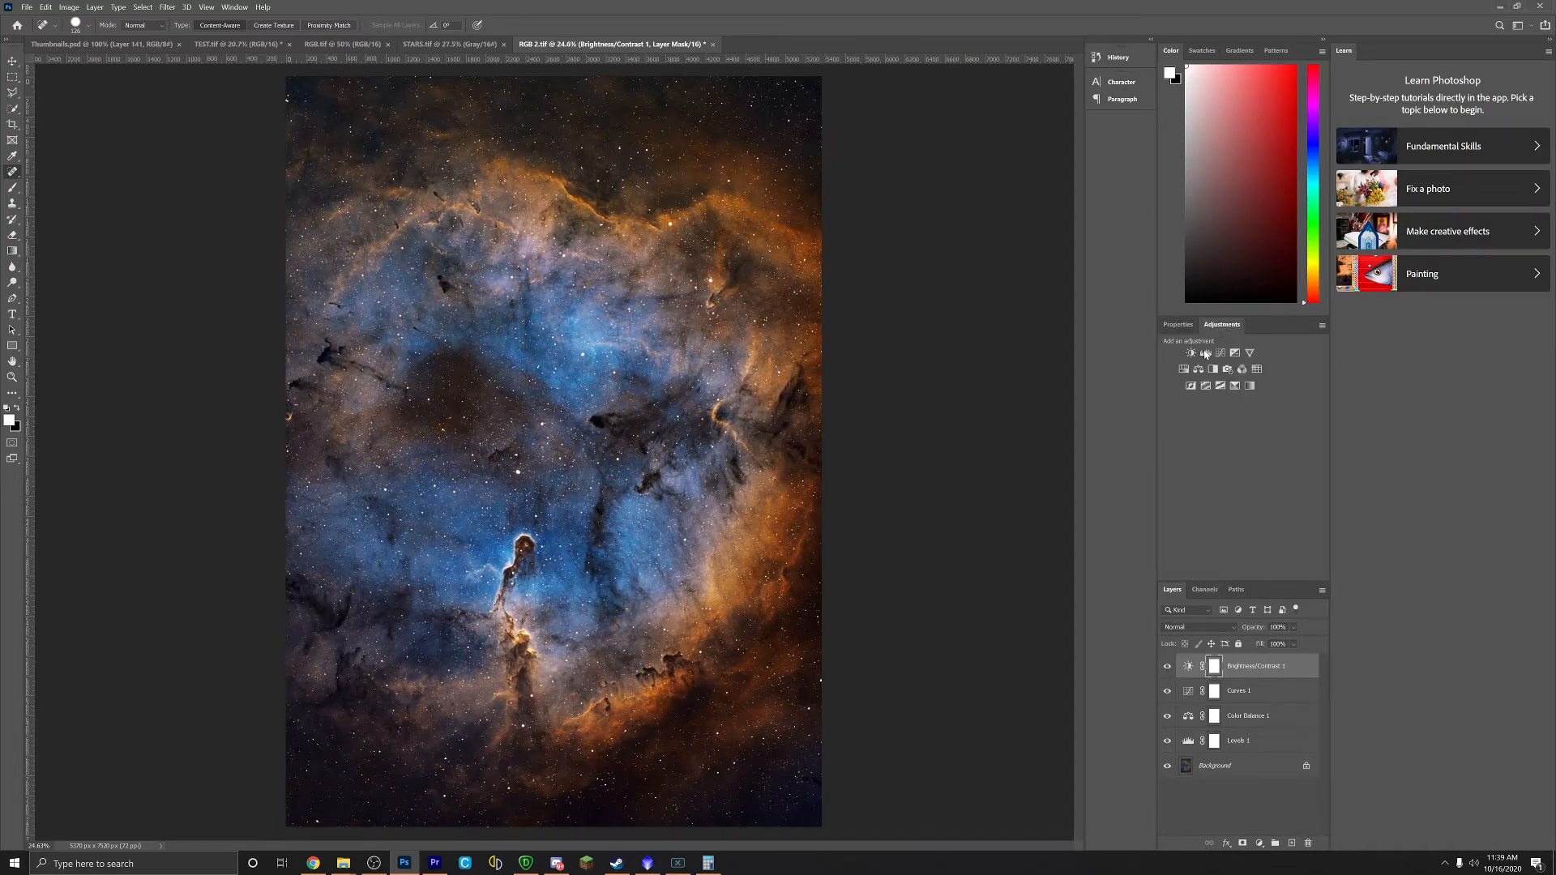
# Step: Add Color Balance 2, shifting the midtones toward cyan and blue
pyautogui.click(1203, 362)
pyautogui.moveTo(1222, 392)
pyautogui.mouseDown()
pyautogui.moveTo(1209, 390)
pyautogui.moveTo(1224, 391)
pyautogui.moveTo(1219, 410)
pyautogui.mouseUp()
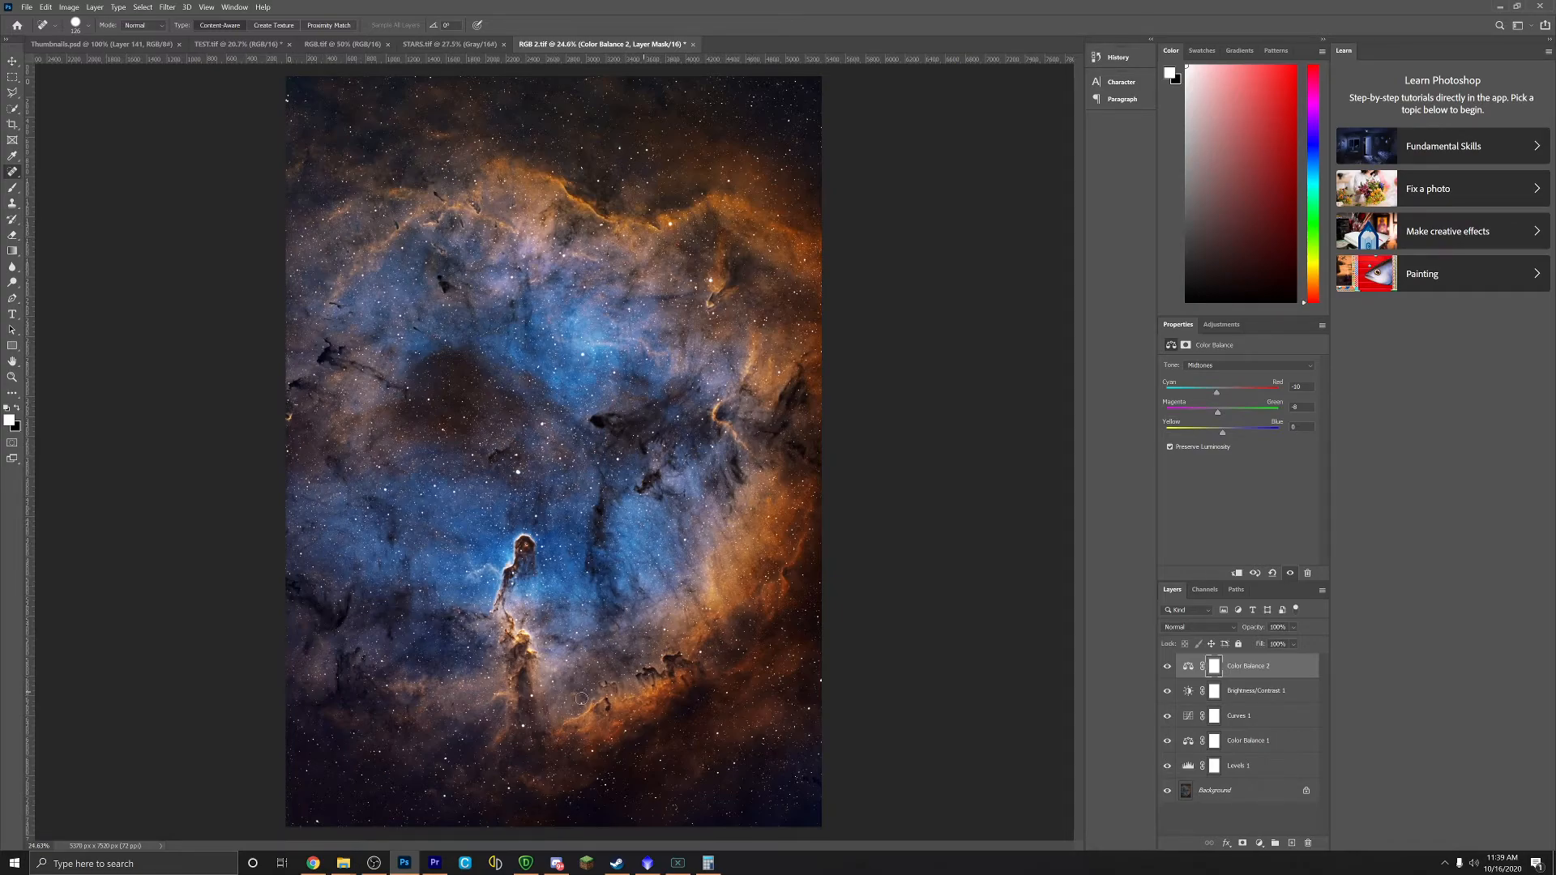
pyautogui.moveTo(1224, 436); pyautogui.dragTo(1230, 436)
# Step: Compare Color Balance 2 on and off, then invert its mask to black with Ctrl+I
pyautogui.click(1167, 667)
pyautogui.click(1167, 667)
pyautogui.click(1166, 668)
pyautogui.click(1167, 668)
pyautogui.click(1167, 668)
pyautogui.hotkey('ctrl', 'i')
# Step: With the Brush Tool, paint Color Balance 2's mask back in over parts of the nebula in RGB 2.tif
pyautogui.click(13, 187)
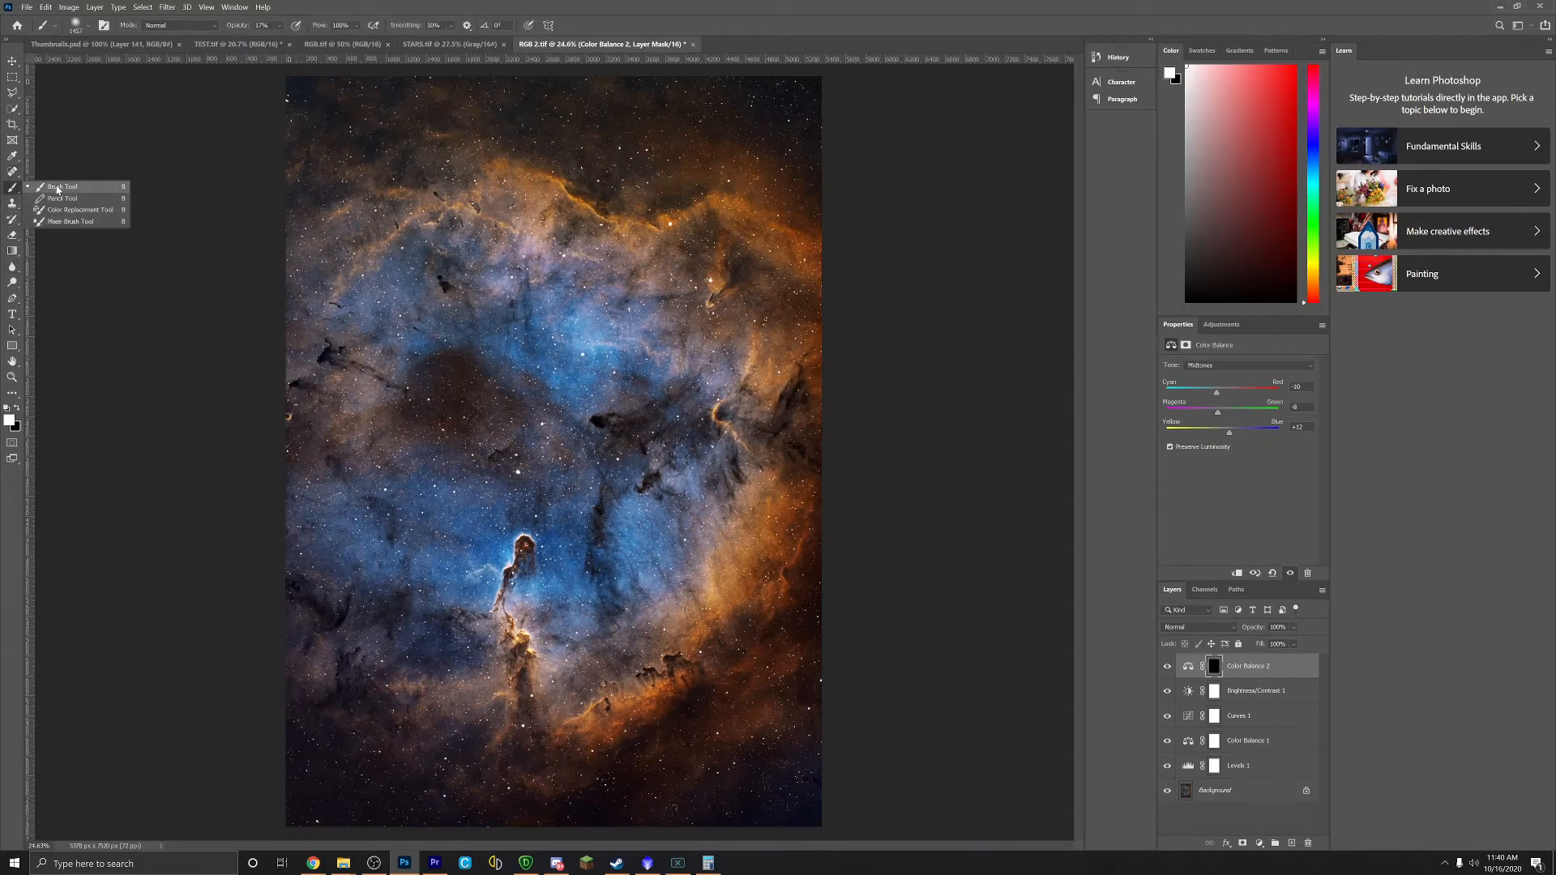
pyautogui.click(65, 189)
pyautogui.moveTo(450, 44); pyautogui.dragTo(807, 243)
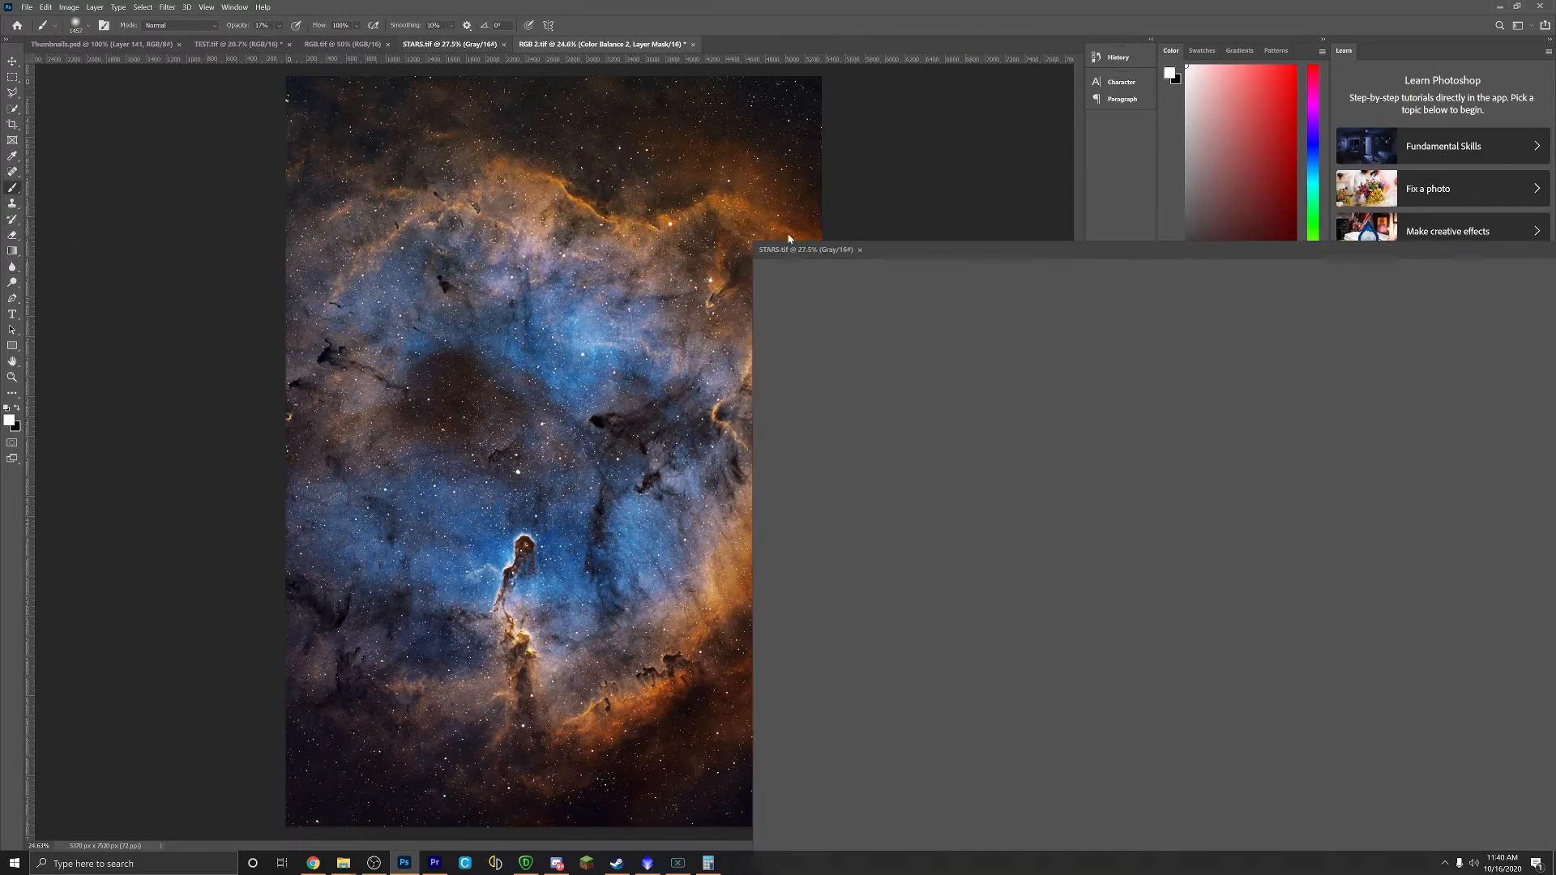
pyautogui.moveTo(1123, 241); pyautogui.dragTo(701, 183)
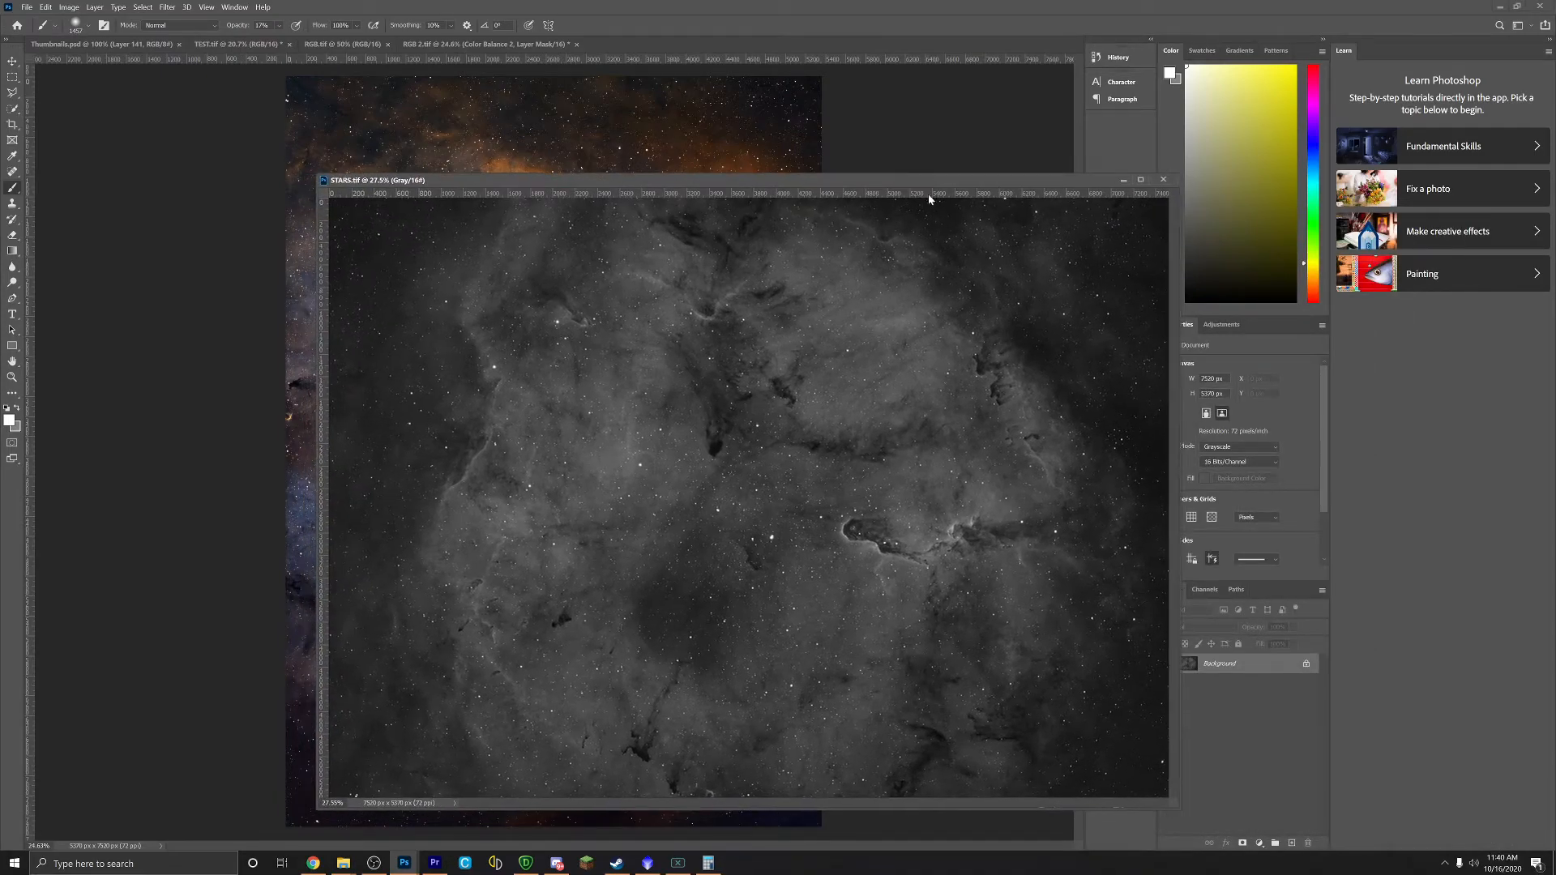
pyautogui.moveTo(984, 183); pyautogui.dragTo(488, 46)
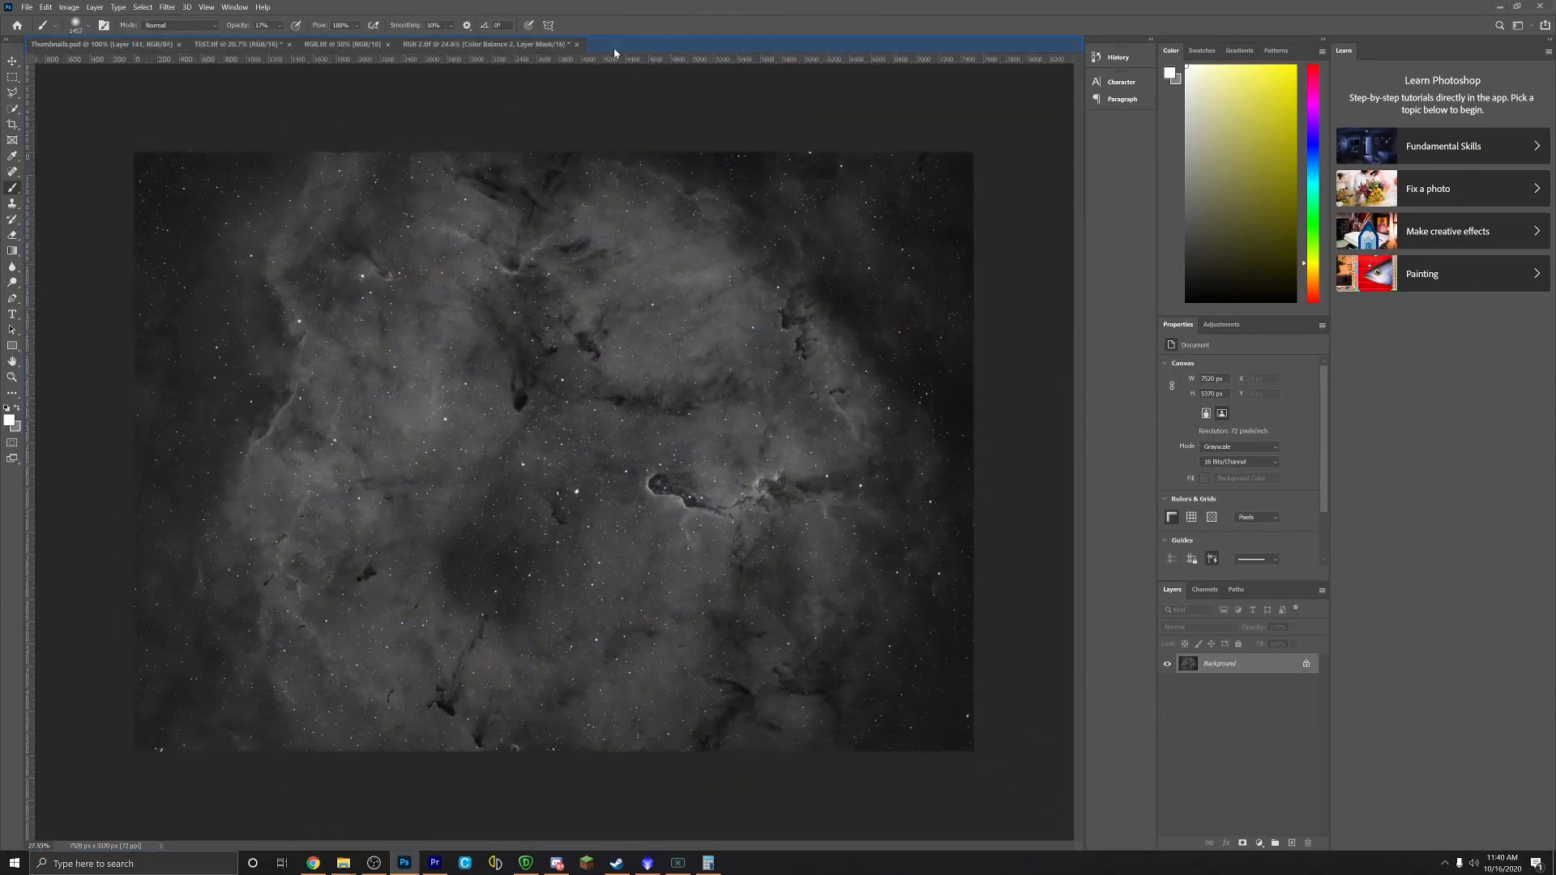
pyautogui.click(488, 44)
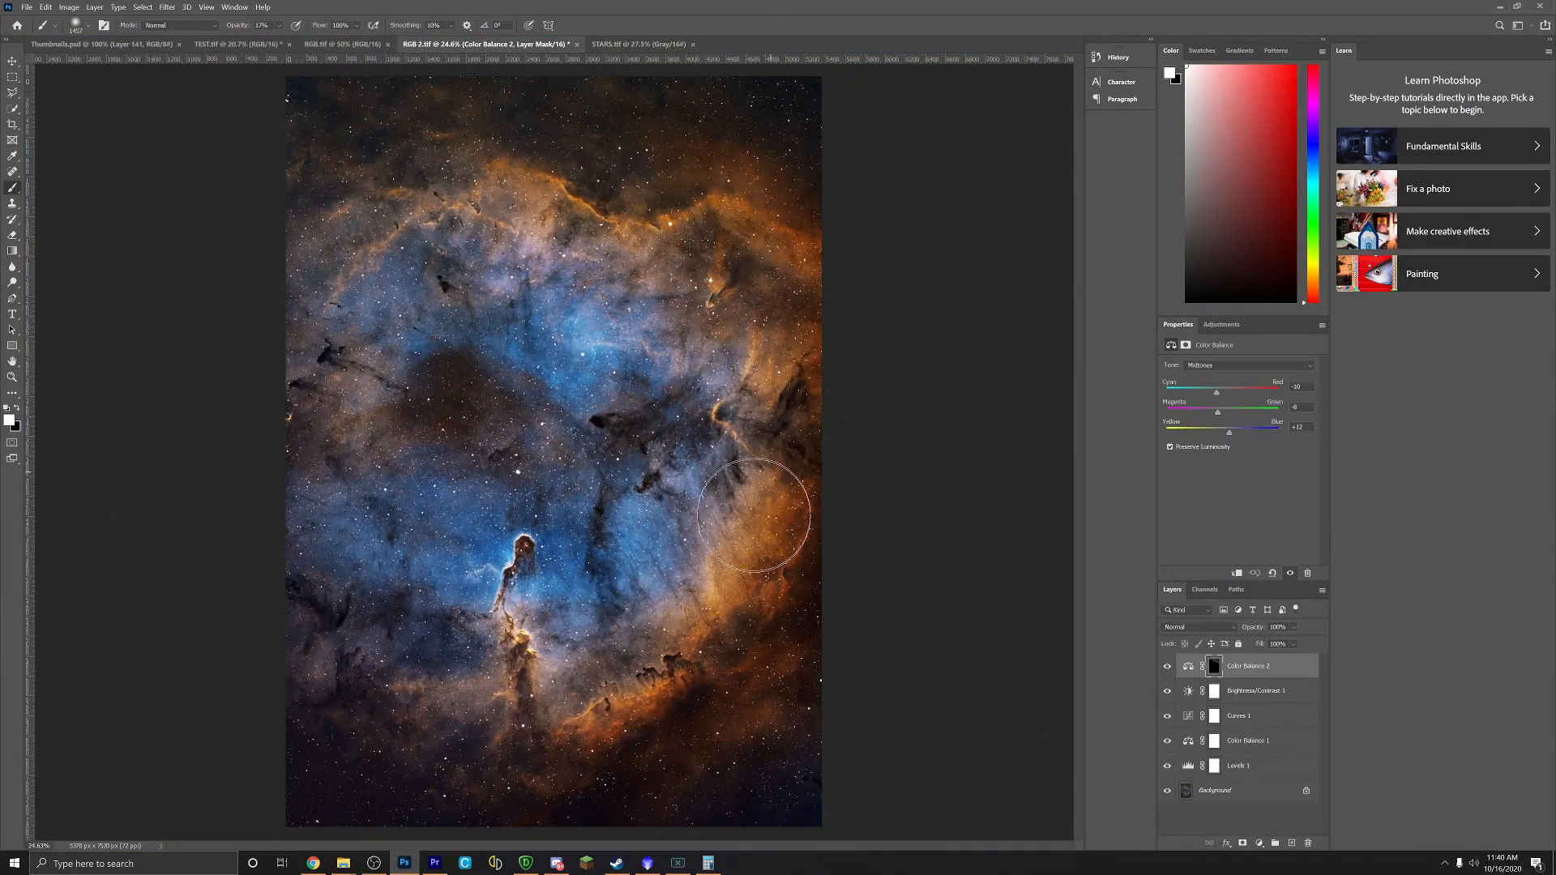
pyautogui.moveTo(781, 433)
pyautogui.mouseDown()
pyautogui.moveTo(792, 573)
pyautogui.moveTo(729, 659)
pyautogui.moveTo(568, 713)
pyautogui.moveTo(382, 661)
pyautogui.moveTo(781, 695)
pyautogui.moveTo(516, 676)
pyautogui.moveTo(509, 702)
pyautogui.moveTo(614, 730)
pyautogui.moveTo(506, 693)
pyautogui.moveTo(781, 319)
pyautogui.moveTo(689, 202)
pyautogui.moveTo(335, 202)
pyautogui.mouseUp()
# Step: Toggle Color Balance 2 on and off repeatedly to judge its effect
pyautogui.click(1168, 667)
pyautogui.click(1168, 668)
pyautogui.click(1168, 670)
pyautogui.click(1168, 670)
pyautogui.click(1168, 672)
pyautogui.click(1168, 673)
pyautogui.click(1168, 673)
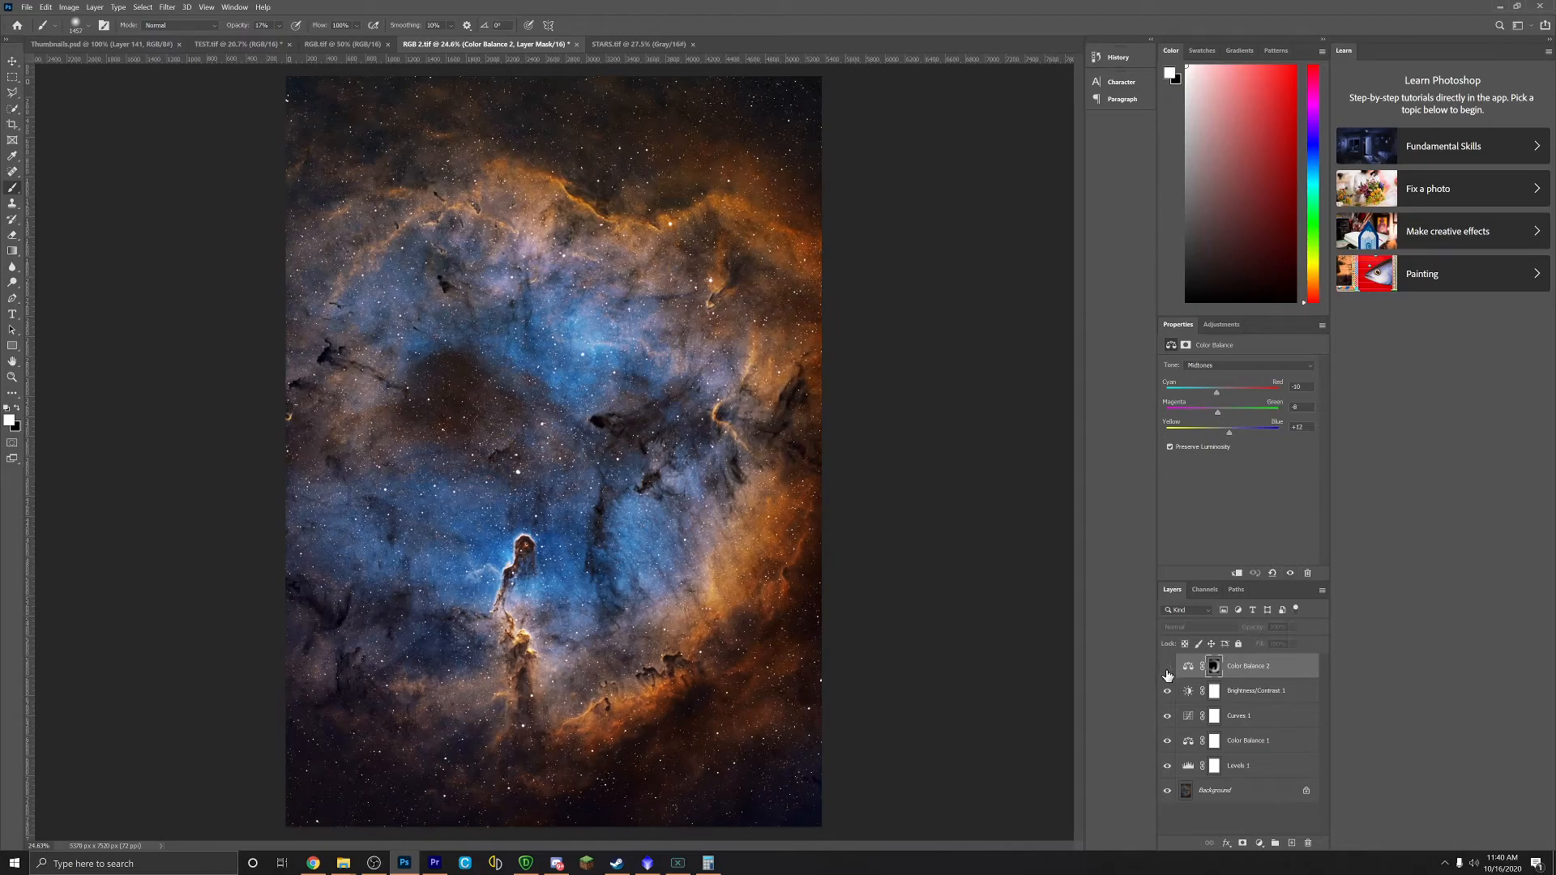
pyautogui.click(1167, 673)
pyautogui.click(1168, 673)
pyautogui.click(1167, 673)
pyautogui.click(1168, 672)
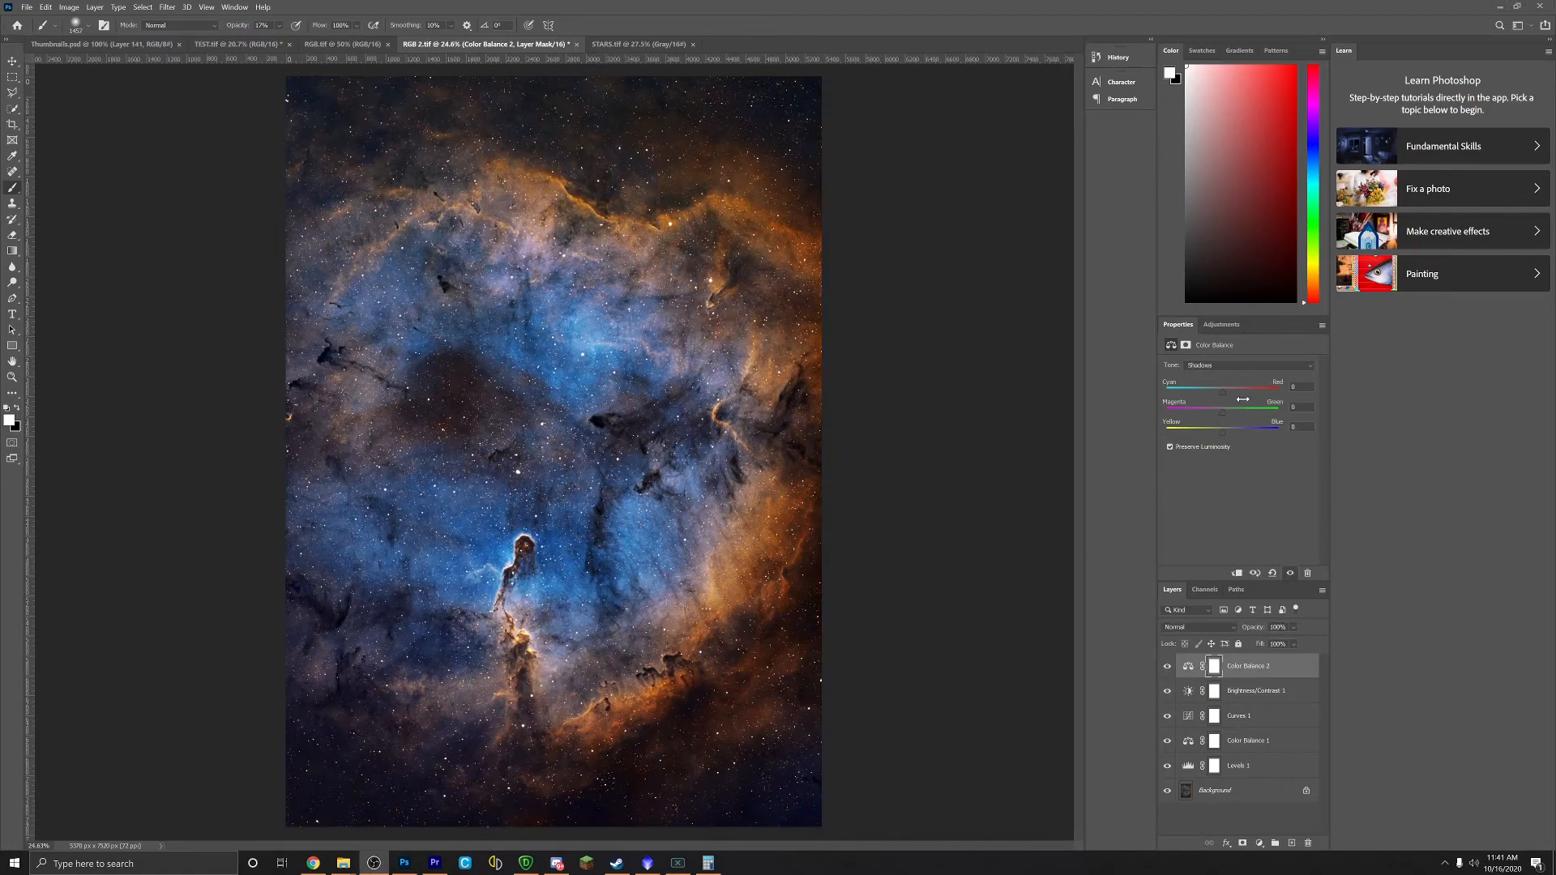
# Step: Rework Color Balance 2's shadows, pushing them strongly toward yellow
pyautogui.click(1225, 397)
pyautogui.moveTo(1214, 398); pyautogui.dragTo(1222, 394)
pyautogui.moveTo(1223, 432); pyautogui.dragTo(1215, 431)
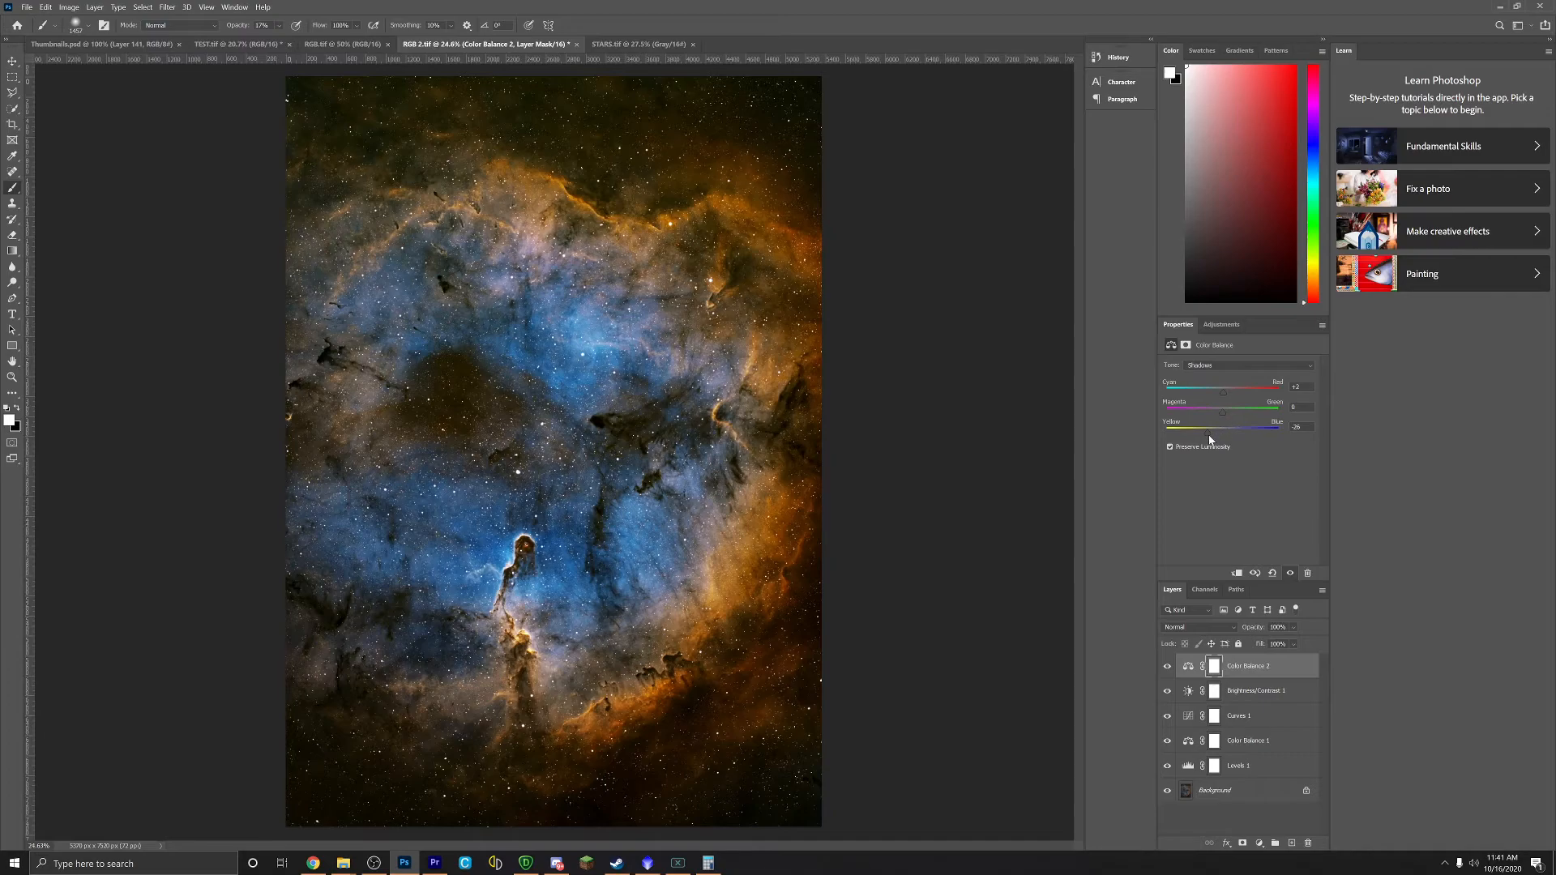
pyautogui.moveTo(1224, 415); pyautogui.dragTo(1221, 415)
pyautogui.moveTo(1218, 434); pyautogui.dragTo(1227, 395)
pyautogui.moveTo(1219, 413); pyautogui.dragTo(1222, 412)
pyautogui.moveTo(1222, 394); pyautogui.dragTo(1219, 392)
# Step: Shift Color Balance 2's highlights toward cyan and yellow
pyautogui.click(1217, 367)
pyautogui.click(1221, 390)
pyautogui.moveTo(1223, 395); pyautogui.dragTo(1212, 432)
pyautogui.moveTo(1213, 434); pyautogui.dragTo(1222, 431)
# Step: Add a Levels 2 layer pulling in the white point, then a Curves 2 layer deepening shadows and brightening upper tones
pyautogui.click(1221, 324)
pyautogui.moveTo(1312, 454); pyautogui.dragTo(1291, 455)
pyautogui.click(1222, 325)
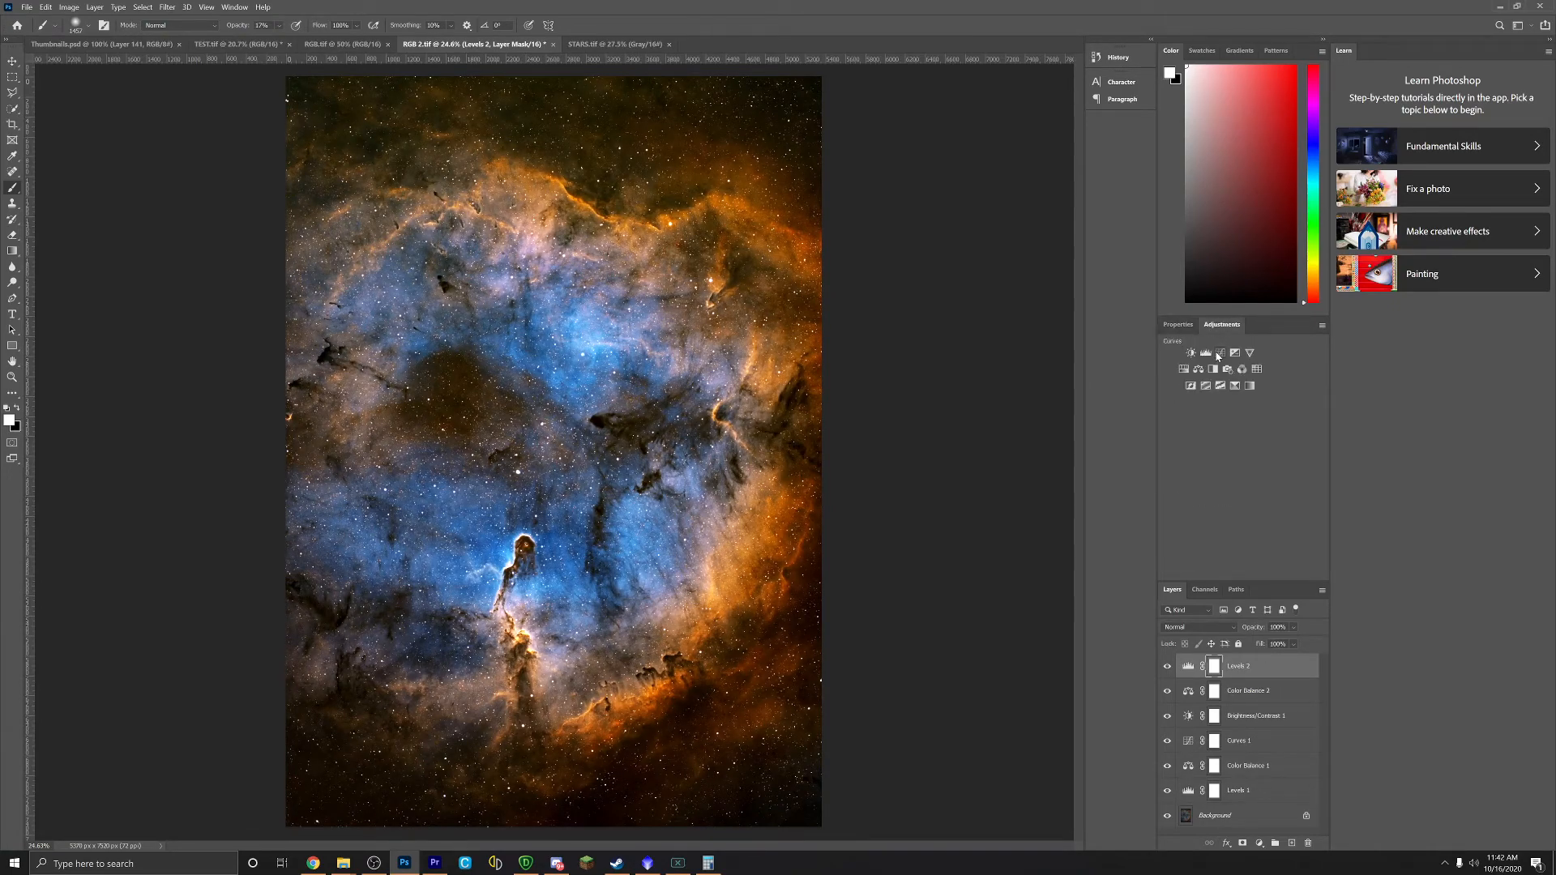
pyautogui.click(1218, 347)
pyautogui.moveTo(1250, 446); pyautogui.dragTo(1252, 456)
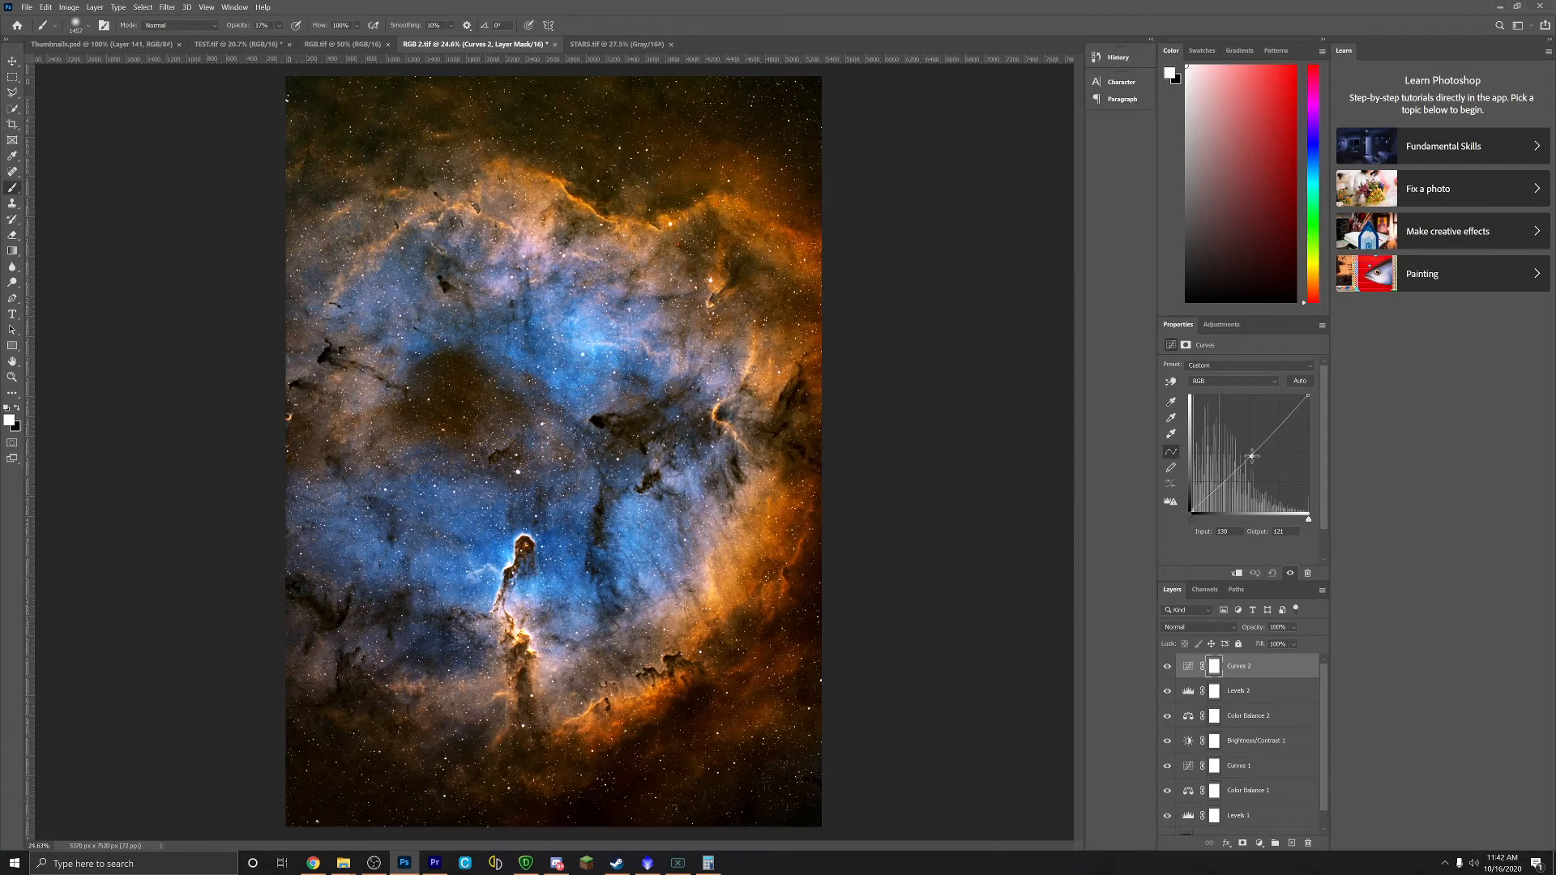
pyautogui.click(1199, 502)
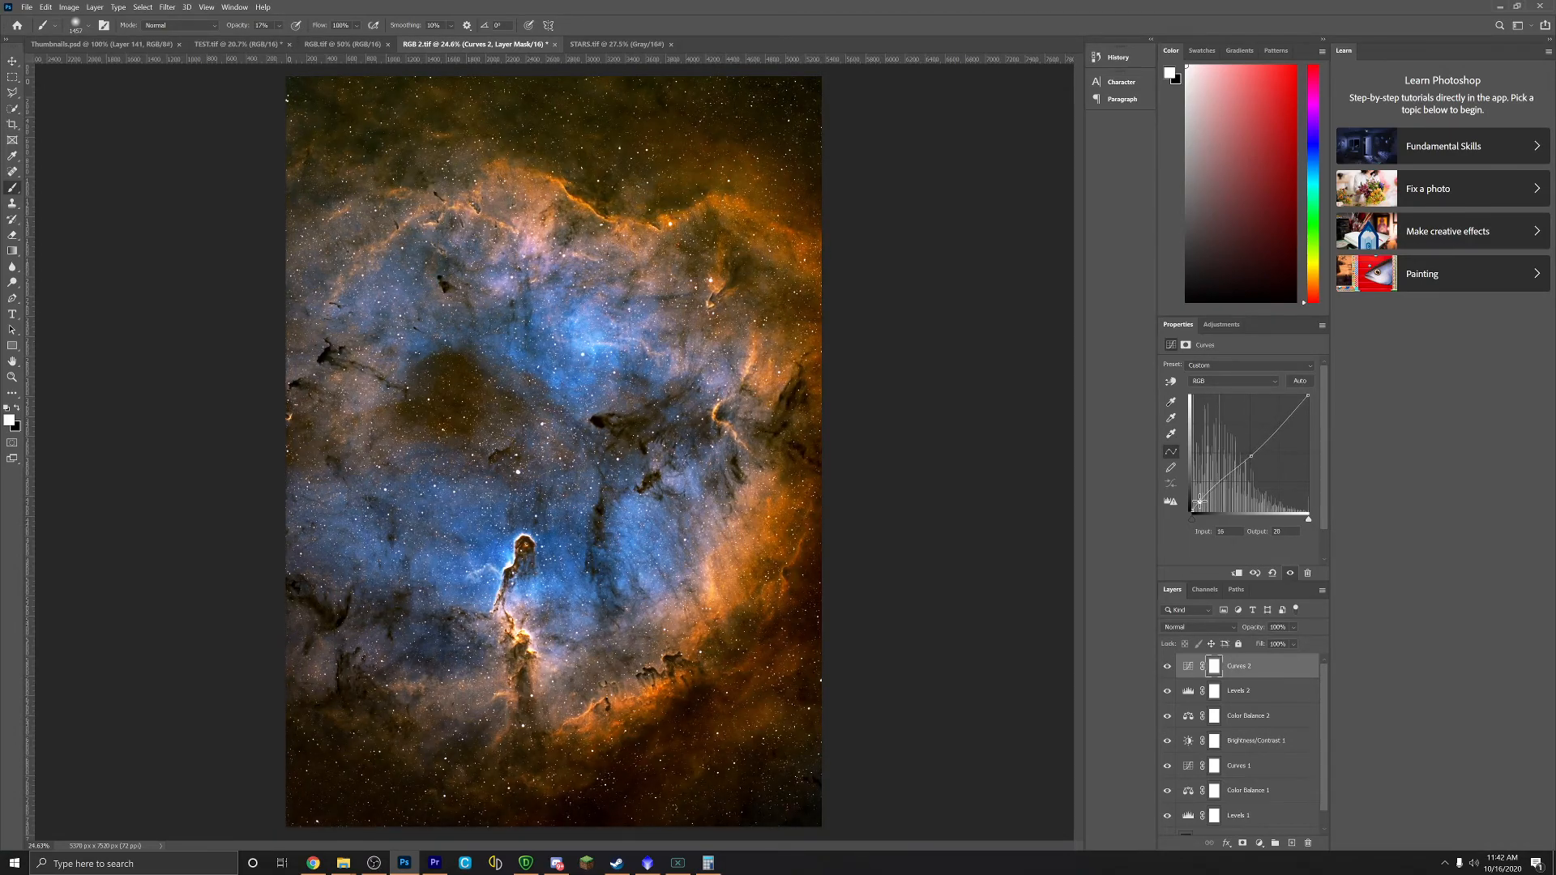
pyautogui.moveTo(1198, 502); pyautogui.dragTo(1203, 502)
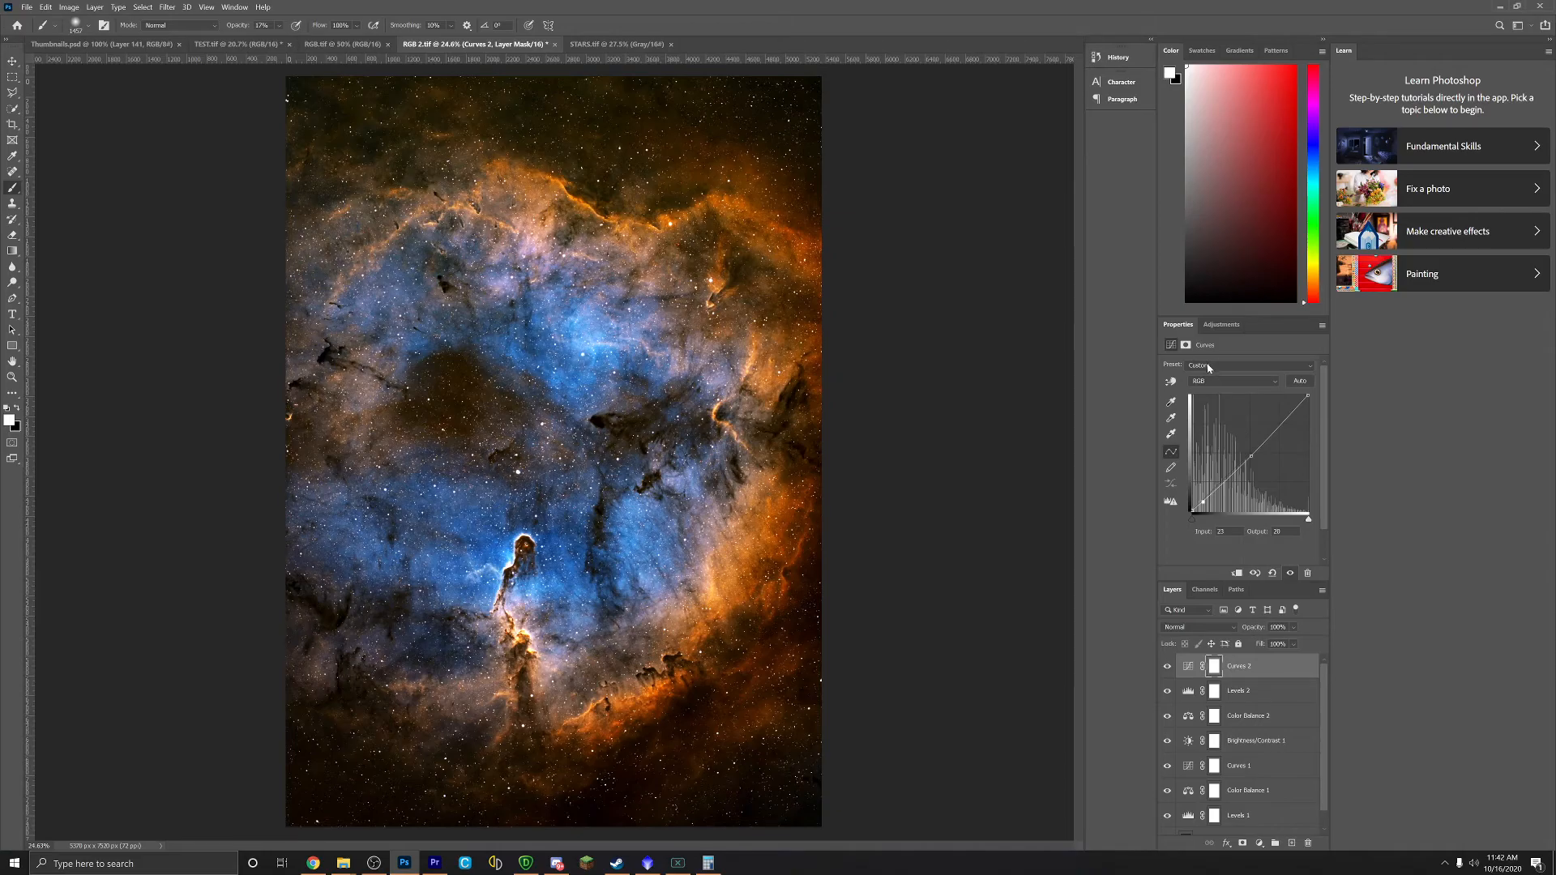
pyautogui.moveTo(1275, 429); pyautogui.dragTo(1279, 426)
# Step: Compare Curves 2 on and off, then add a Hue/Saturation layer with hue +2
pyautogui.click(1168, 667)
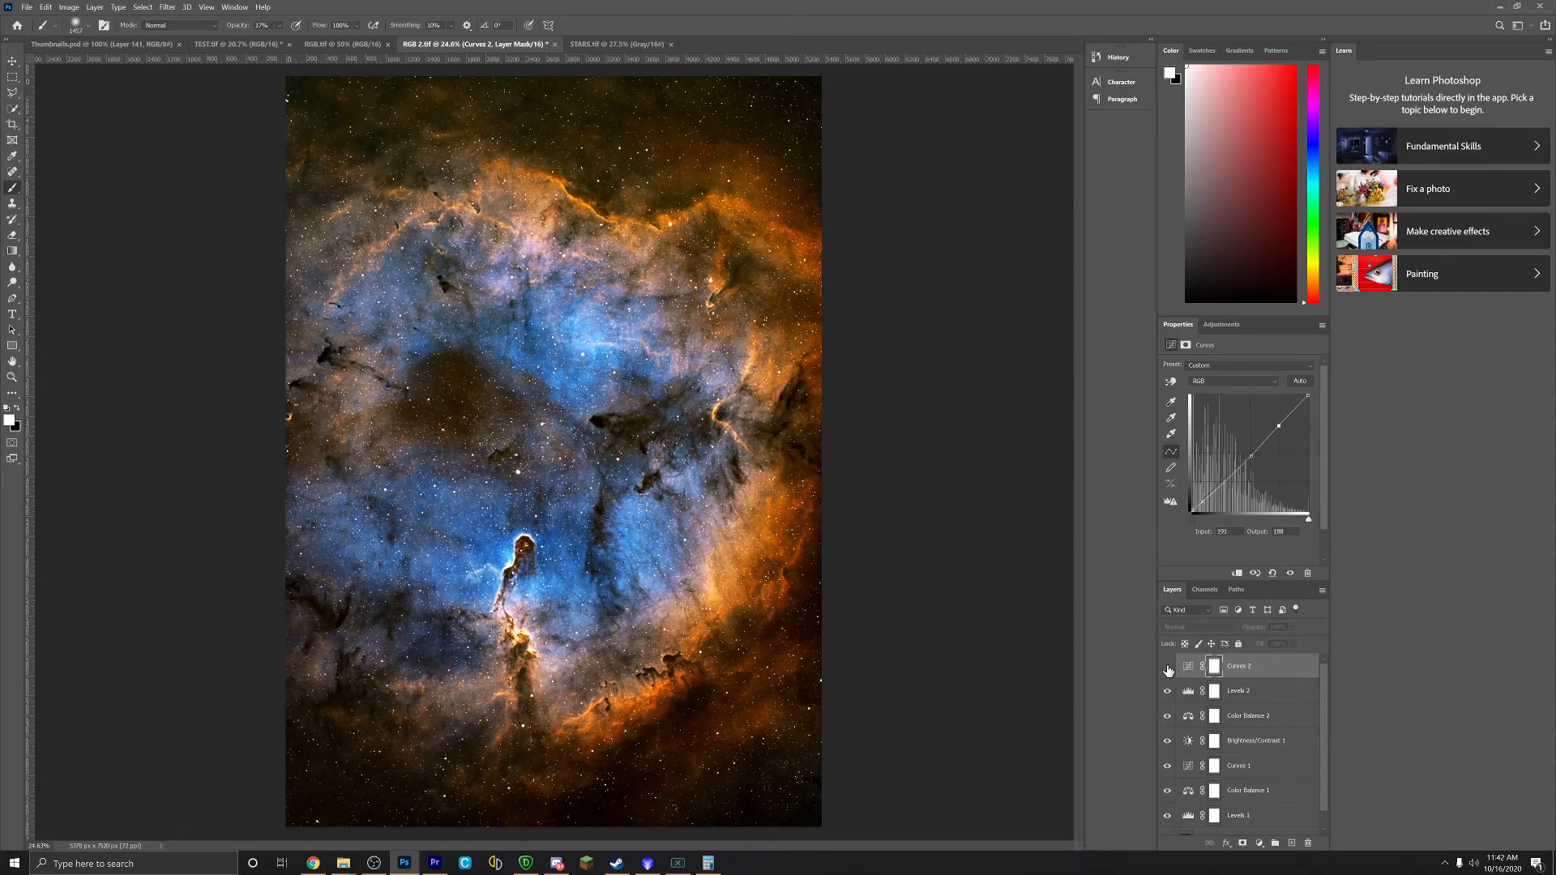
pyautogui.click(1168, 668)
pyautogui.click(1169, 670)
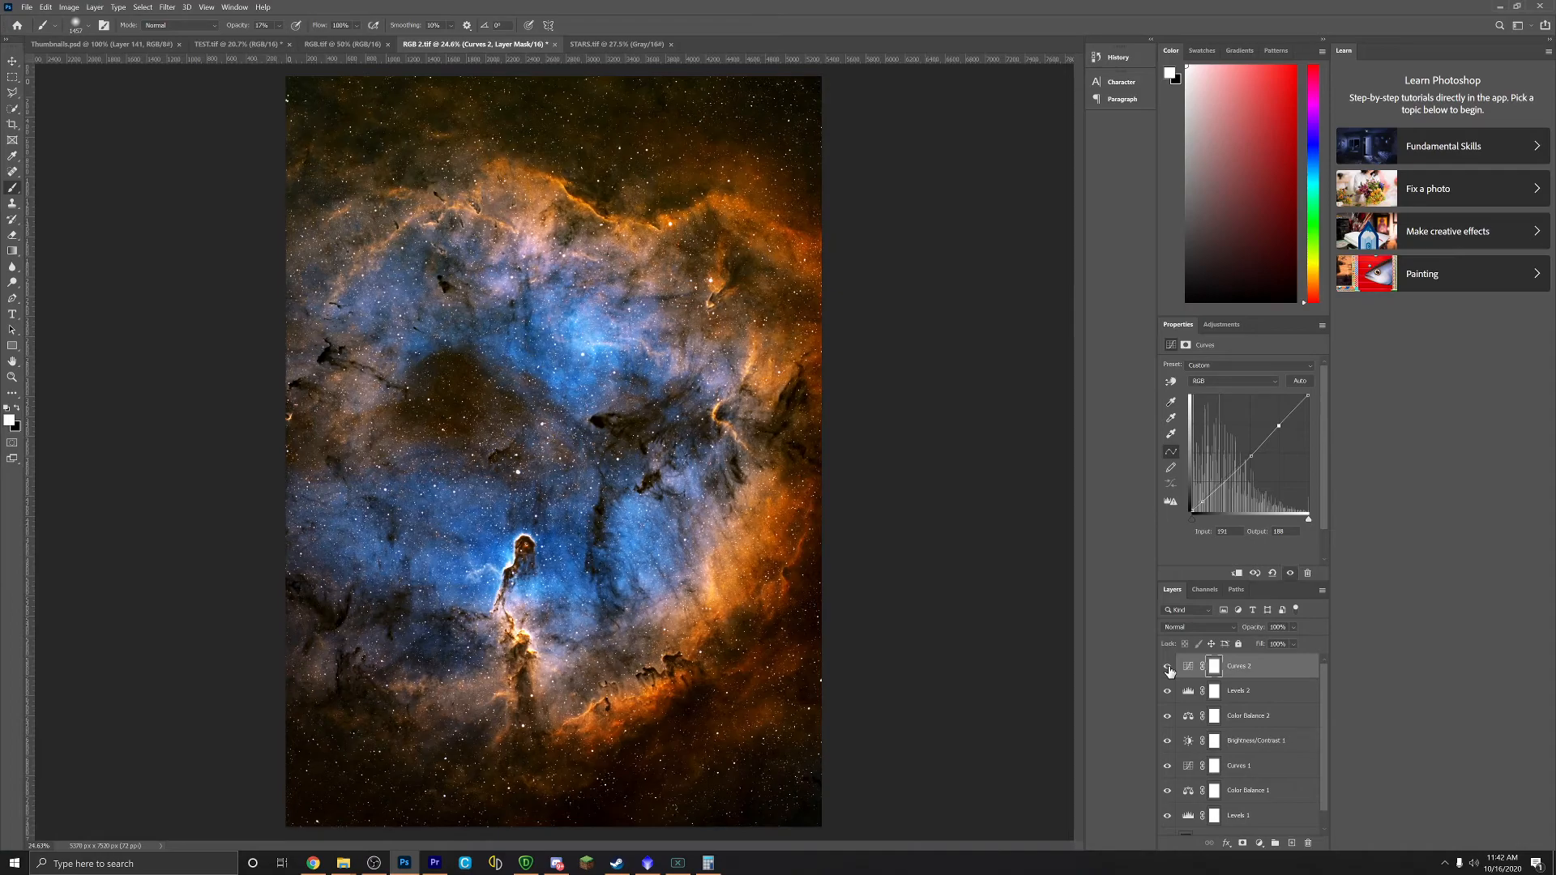
pyautogui.click(1168, 669)
pyautogui.click(1169, 669)
pyautogui.click(1223, 325)
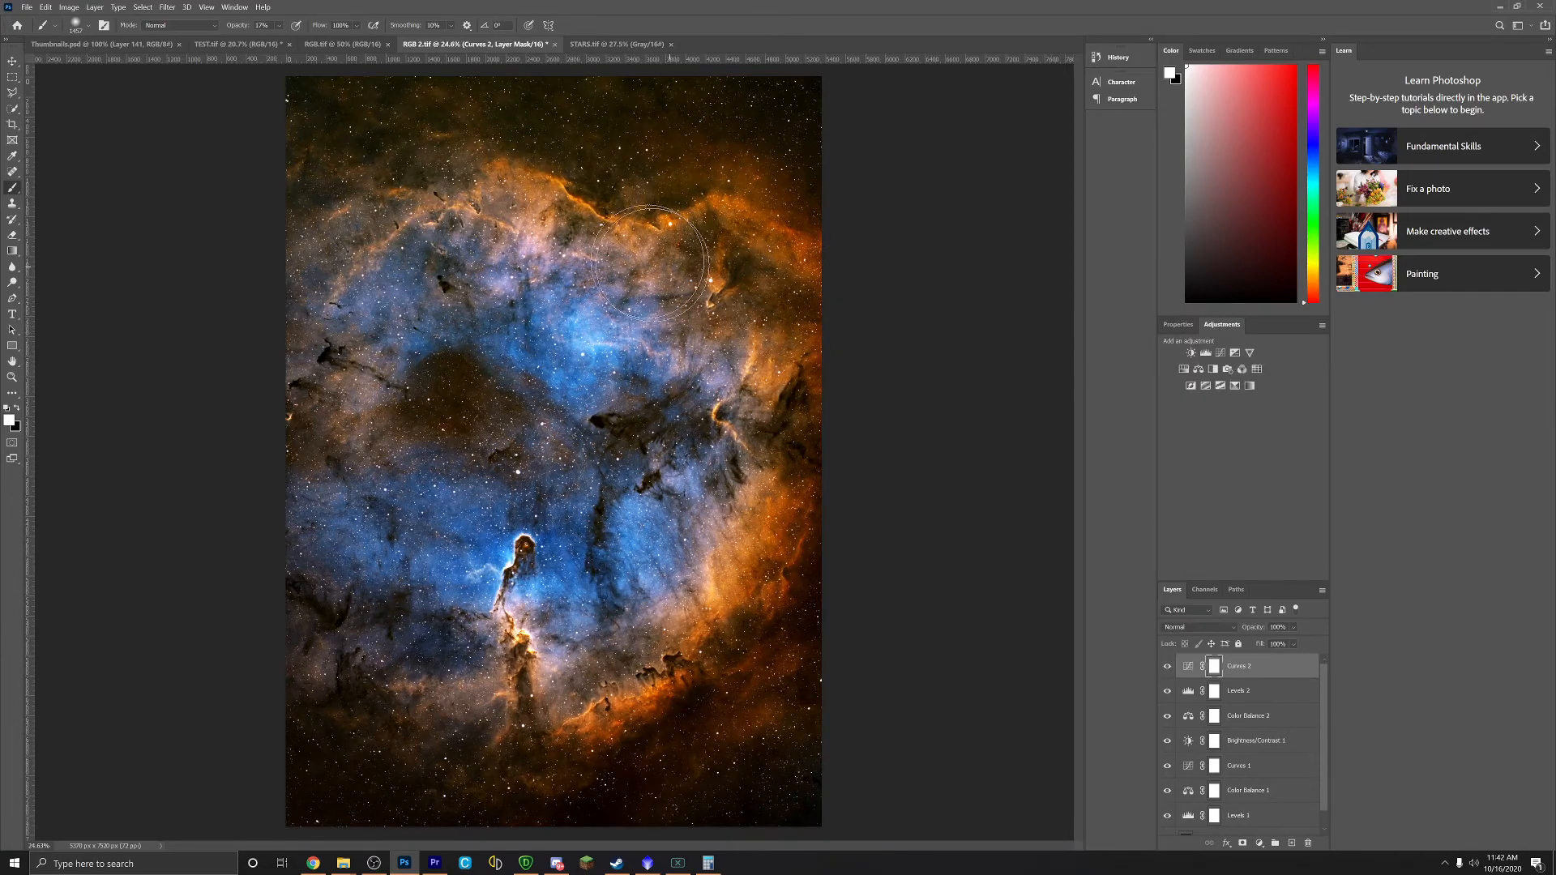
pyautogui.click(1185, 368)
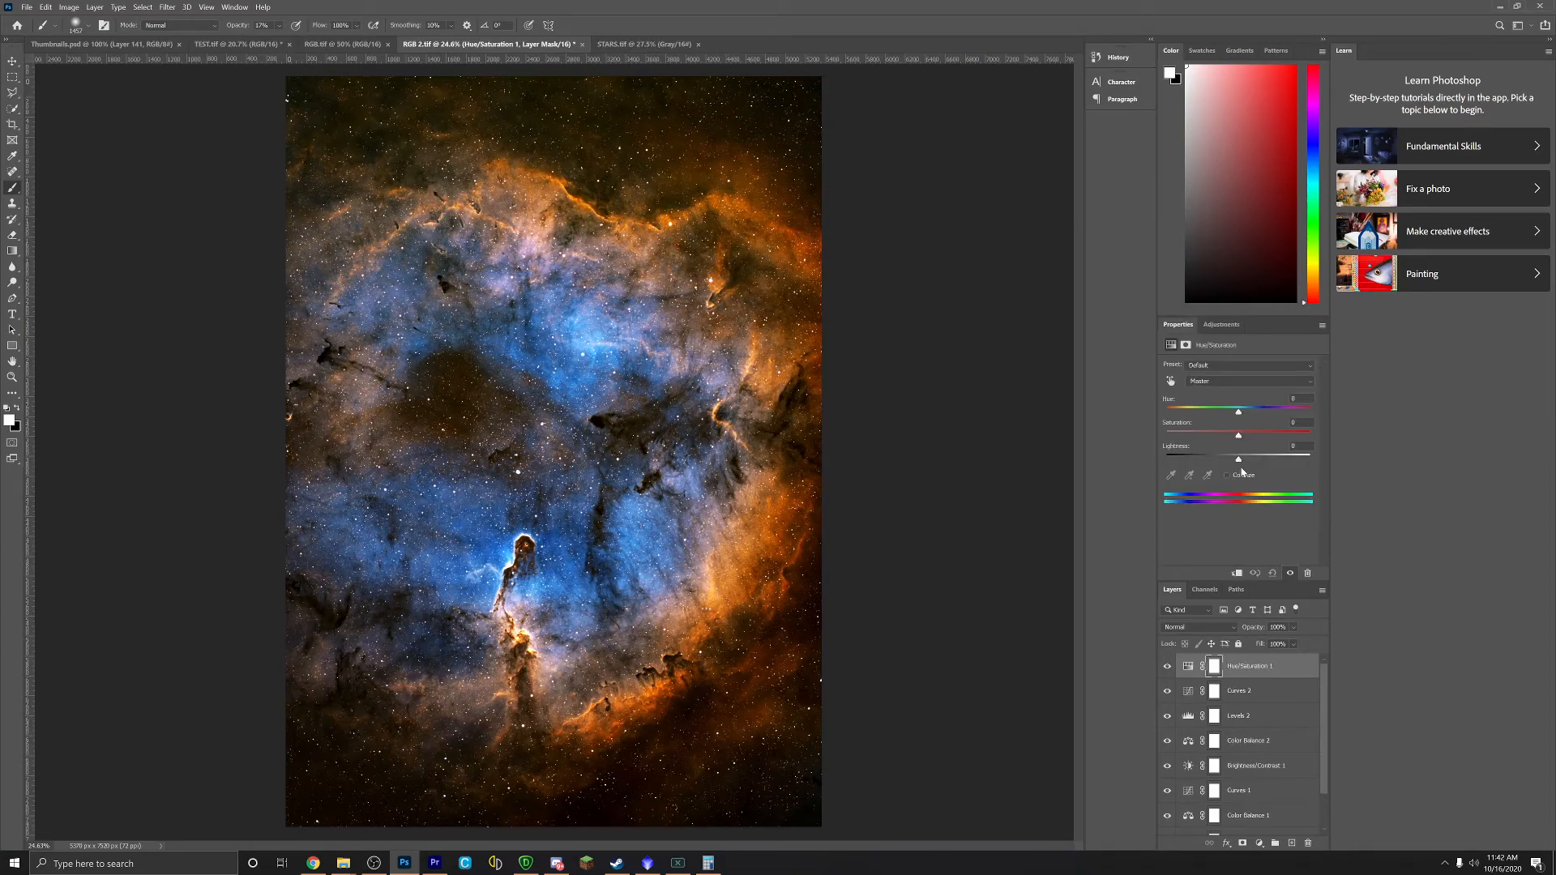
pyautogui.moveTo(1239, 412); pyautogui.dragTo(1240, 415)
pyautogui.click(1205, 329)
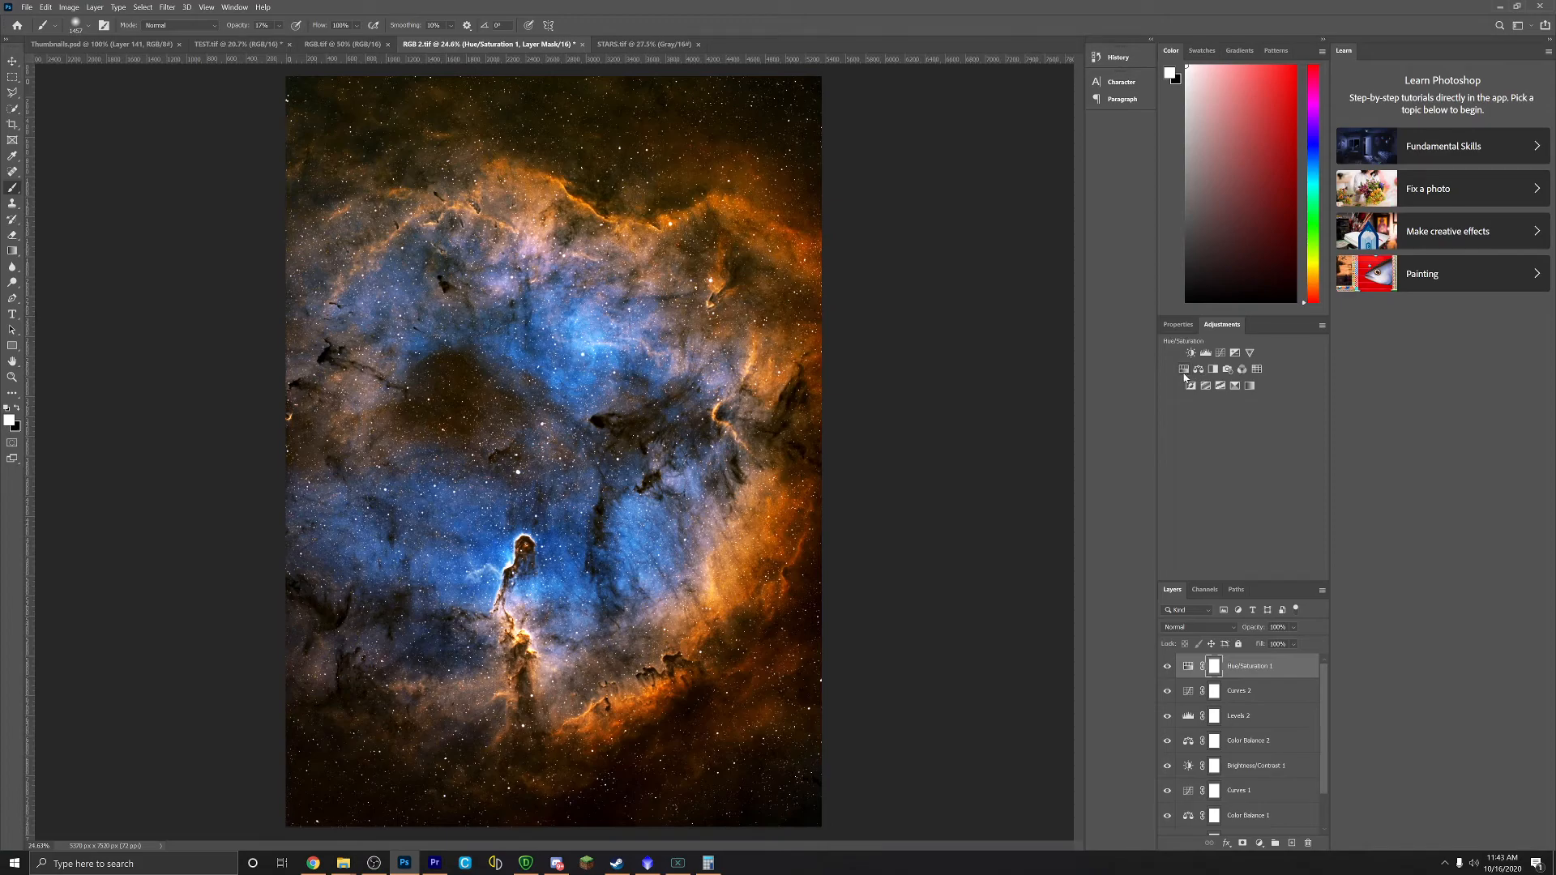
# Step: Flatten the image to a single Background layer and open the Camera Raw Filter
pyautogui.rightClick(1260, 690)
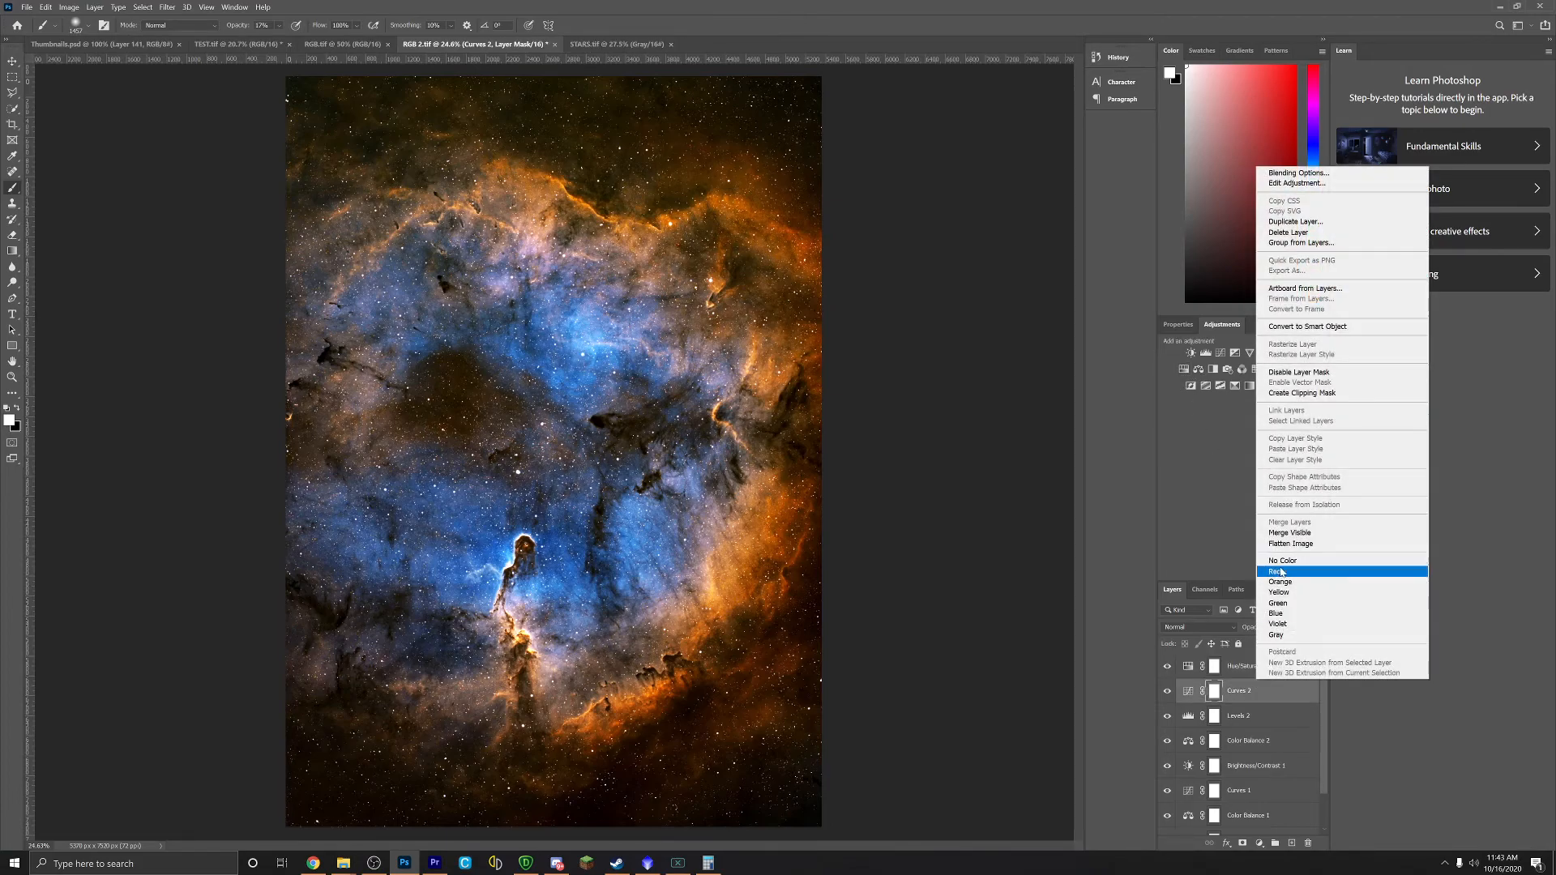
pyautogui.click(1291, 544)
pyautogui.click(166, 8)
pyautogui.click(194, 73)
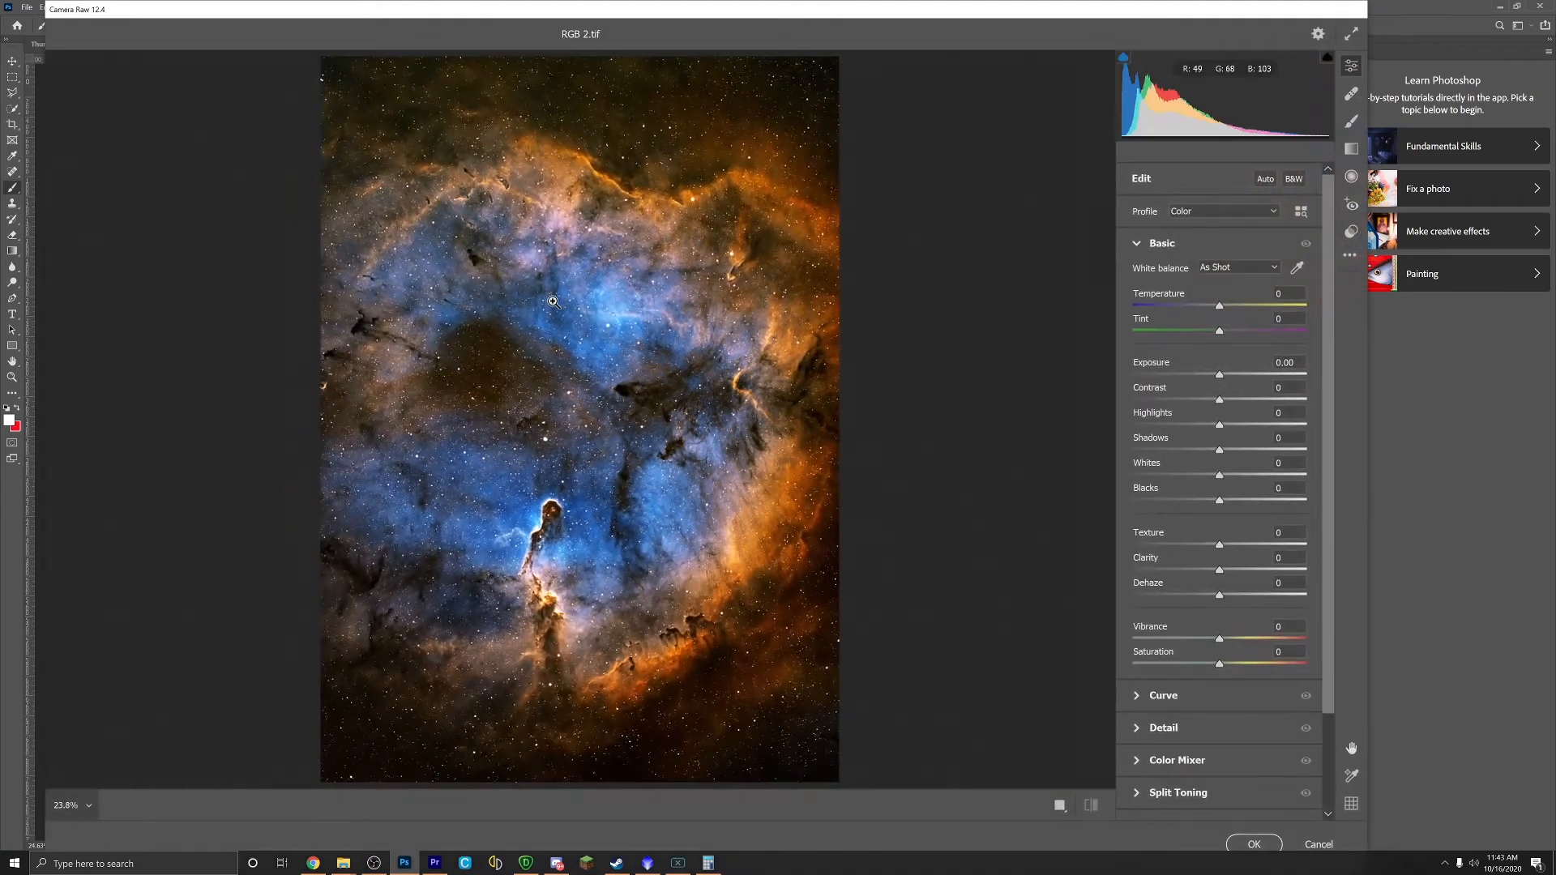
# Step: In Camera Raw Basic, set Highlights +8, Whites −21, Dehaze +15 and Vibrance +7
pyautogui.moveTo(1222, 428)
pyautogui.mouseDown()
pyautogui.moveTo(1213, 452)
pyautogui.moveTo(1257, 452)
pyautogui.moveTo(1235, 453)
pyautogui.mouseUp()
pyautogui.moveTo(1220, 478)
pyautogui.mouseDown()
pyautogui.moveTo(1161, 478)
pyautogui.moveTo(1264, 480)
pyautogui.moveTo(1202, 484)
pyautogui.moveTo(1213, 506)
pyautogui.moveTo(1260, 500)
pyautogui.moveTo(1229, 504)
pyautogui.mouseUp()
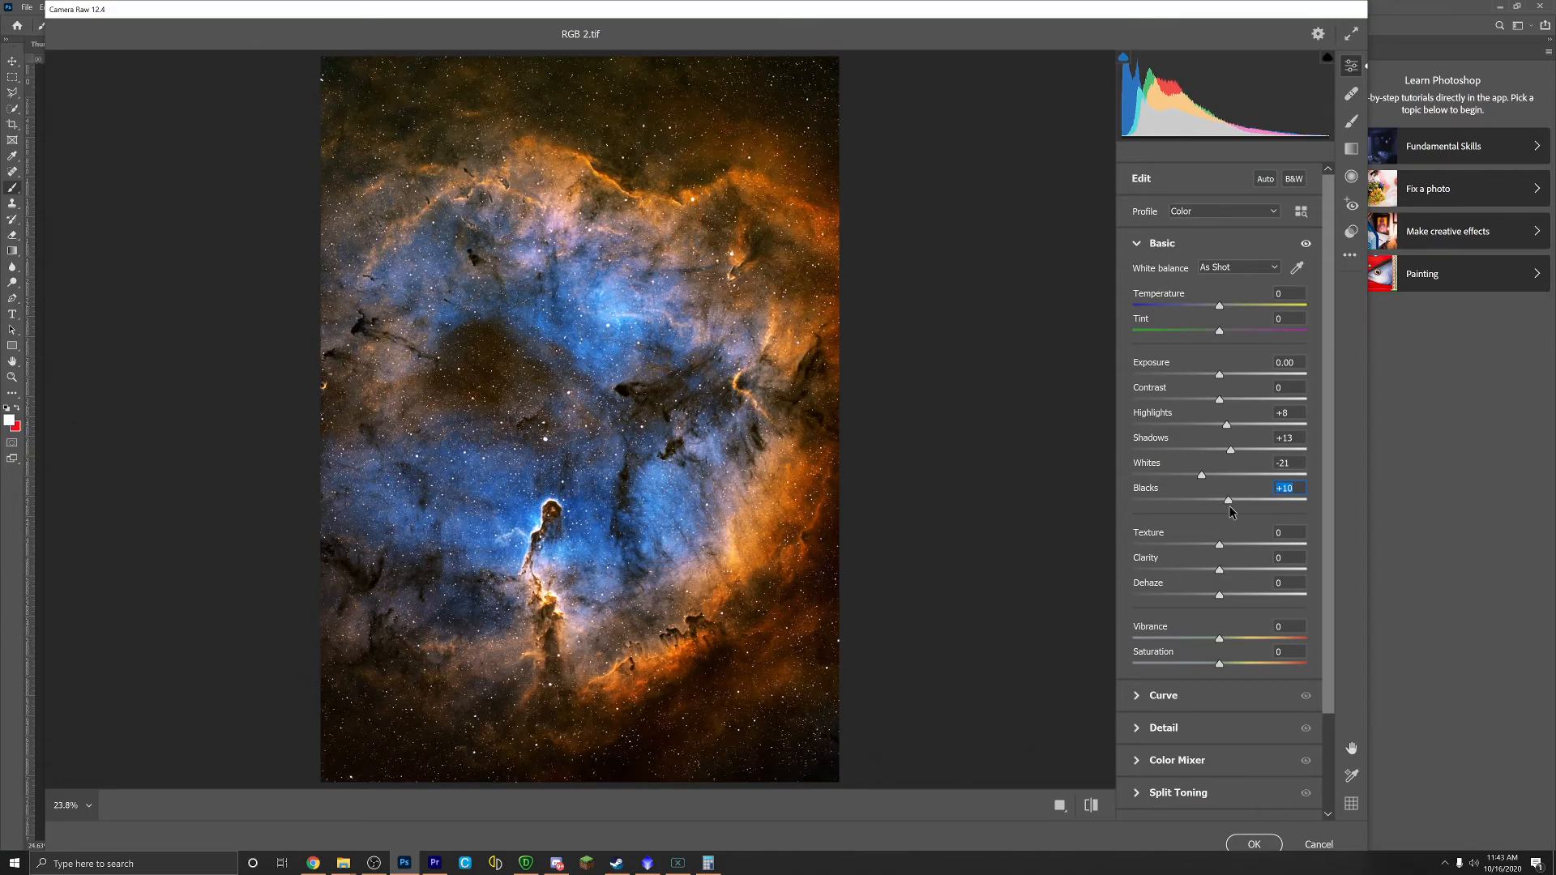
pyautogui.moveTo(1219, 596); pyautogui.dragTo(1214, 554)
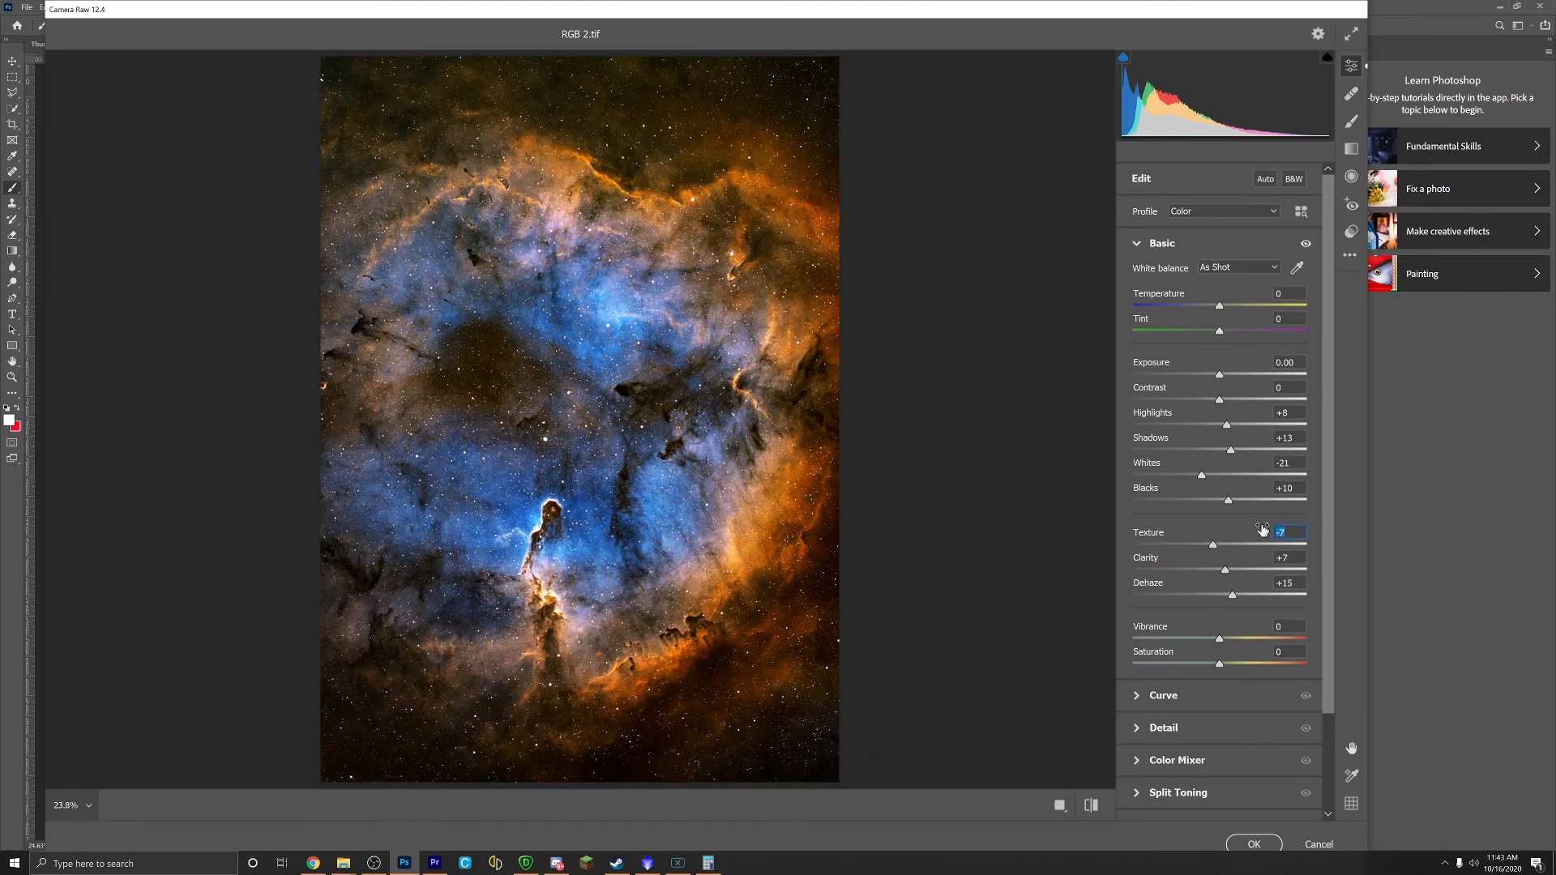
pyautogui.moveTo(1219, 638); pyautogui.dragTo(1225, 665)
pyautogui.scroll(-1, 1158, 694)
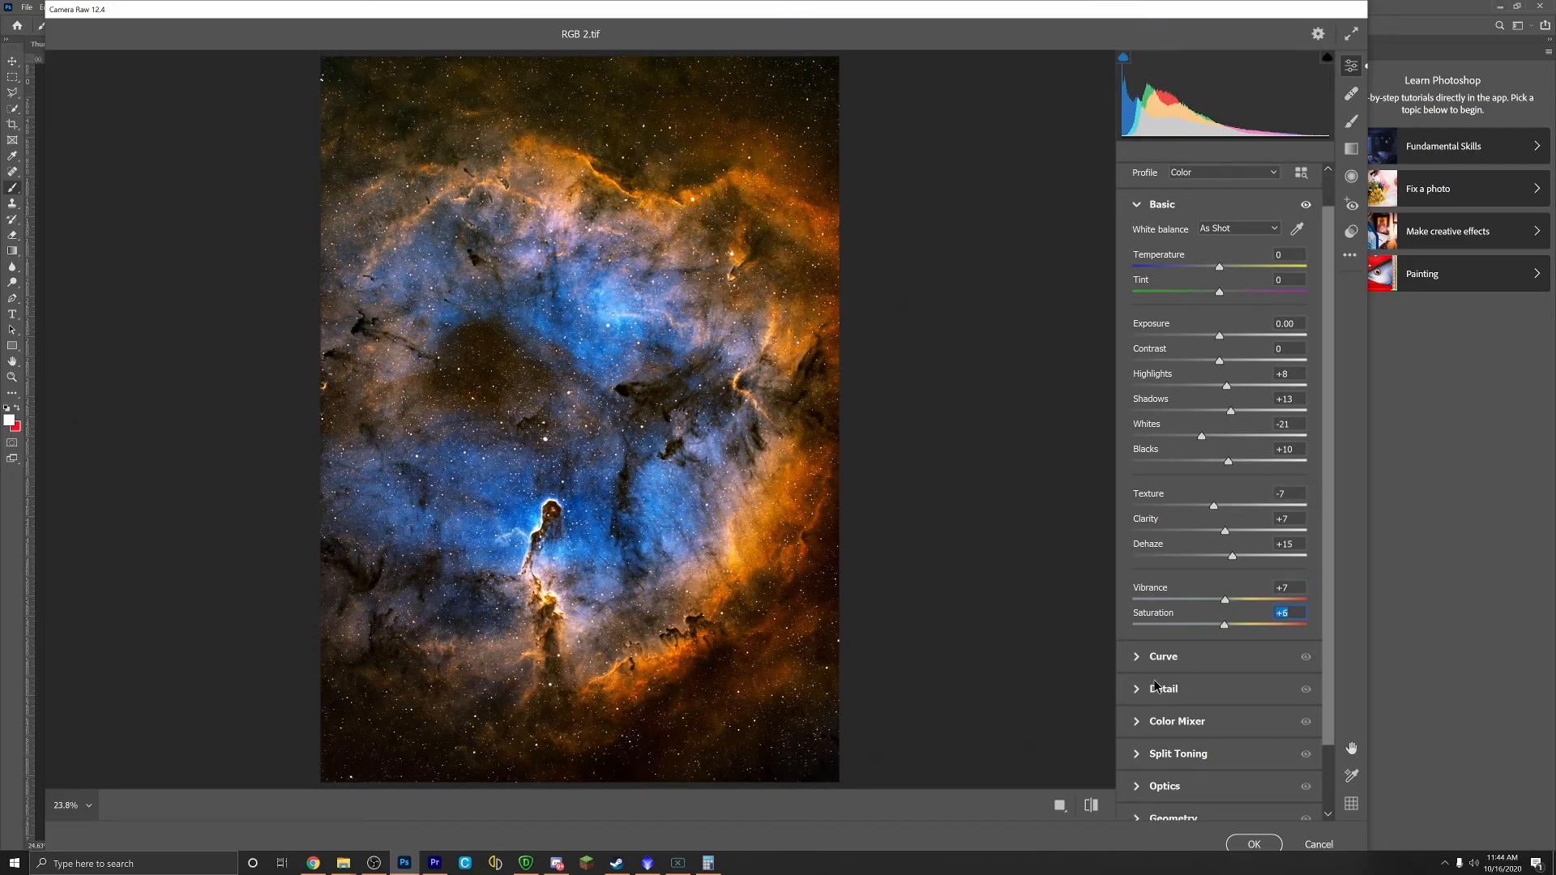
# Step: In Camera Raw's Detail panel, set Noise Reduction to 19 and Color Noise Reduction to 16
pyautogui.click(1142, 690)
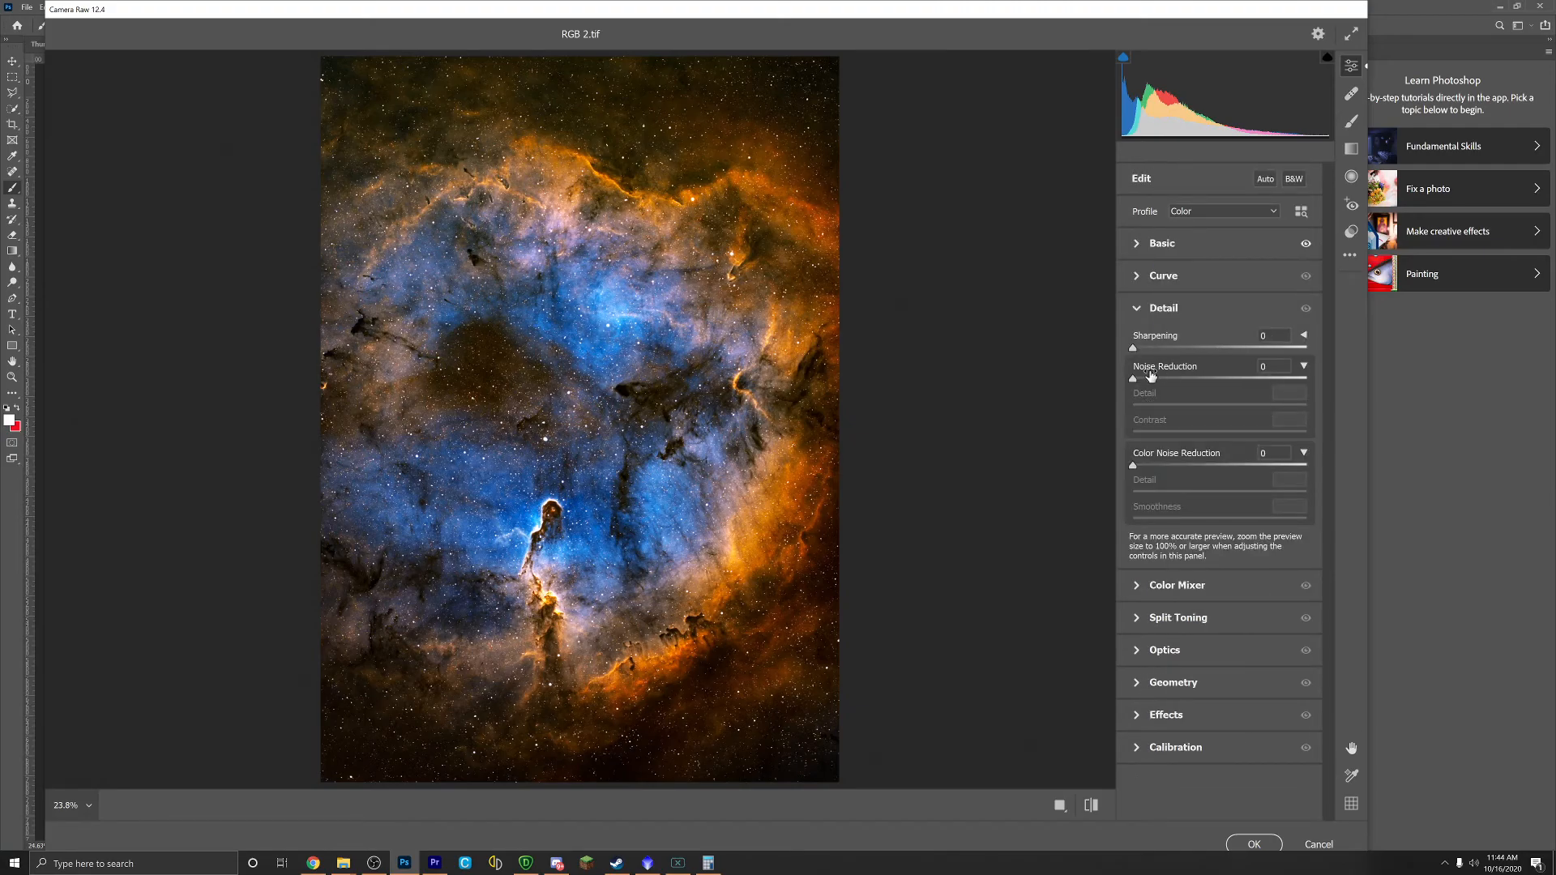
pyautogui.moveTo(1135, 379); pyautogui.dragTo(1154, 379)
pyautogui.moveTo(1133, 466); pyautogui.dragTo(1155, 468)
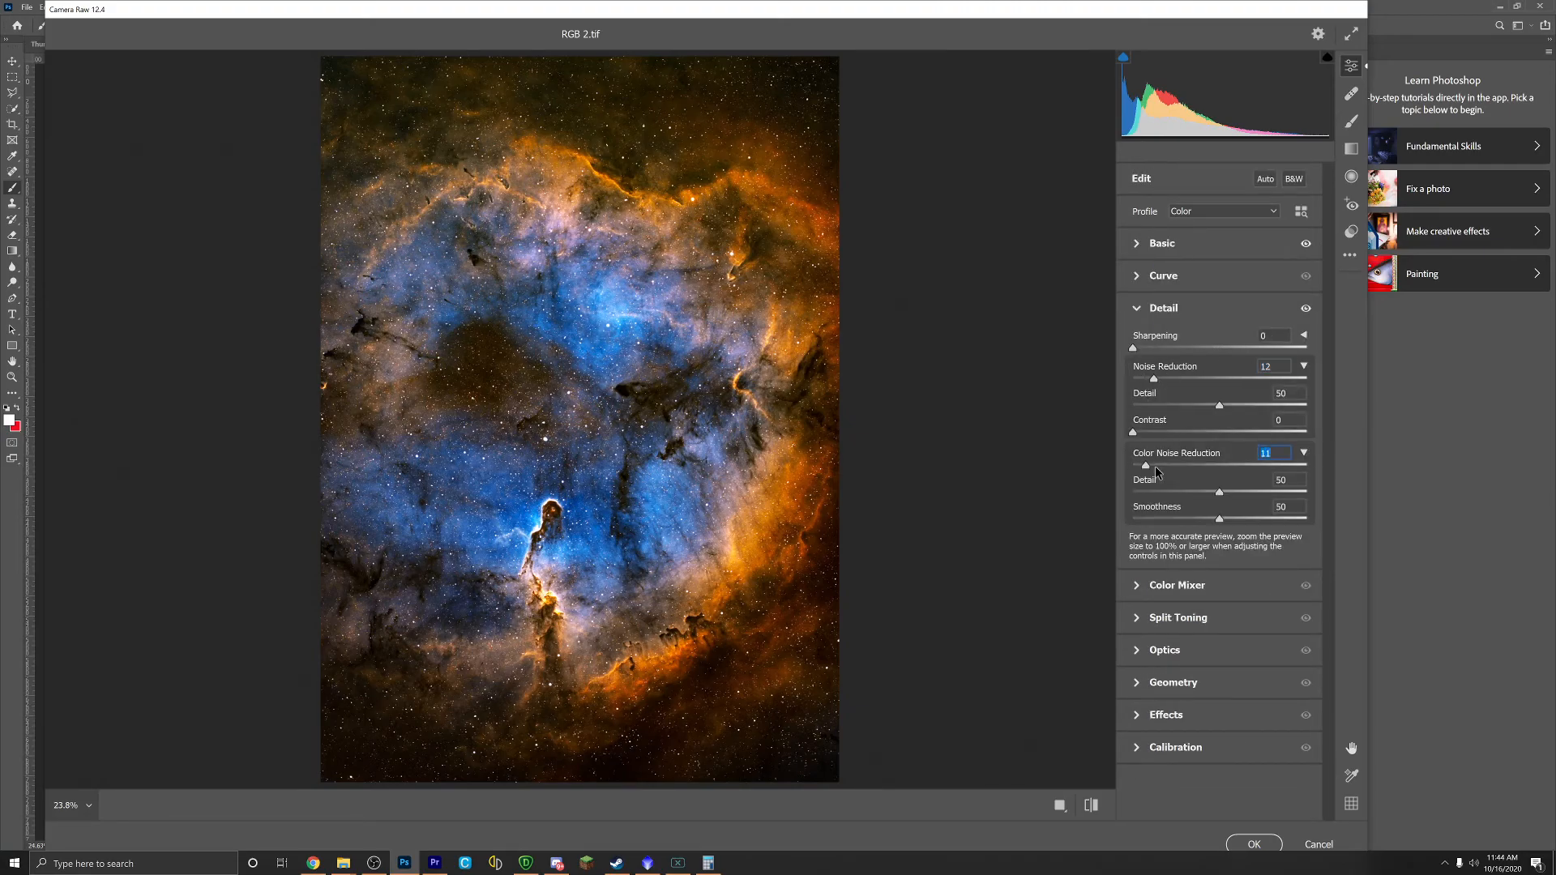
pyautogui.moveTo(1154, 378); pyautogui.dragTo(1159, 380)
# Step: Try adding sharpening, then return the Sharpening slider to 0
pyautogui.moveTo(1133, 348); pyautogui.dragTo(1220, 348)
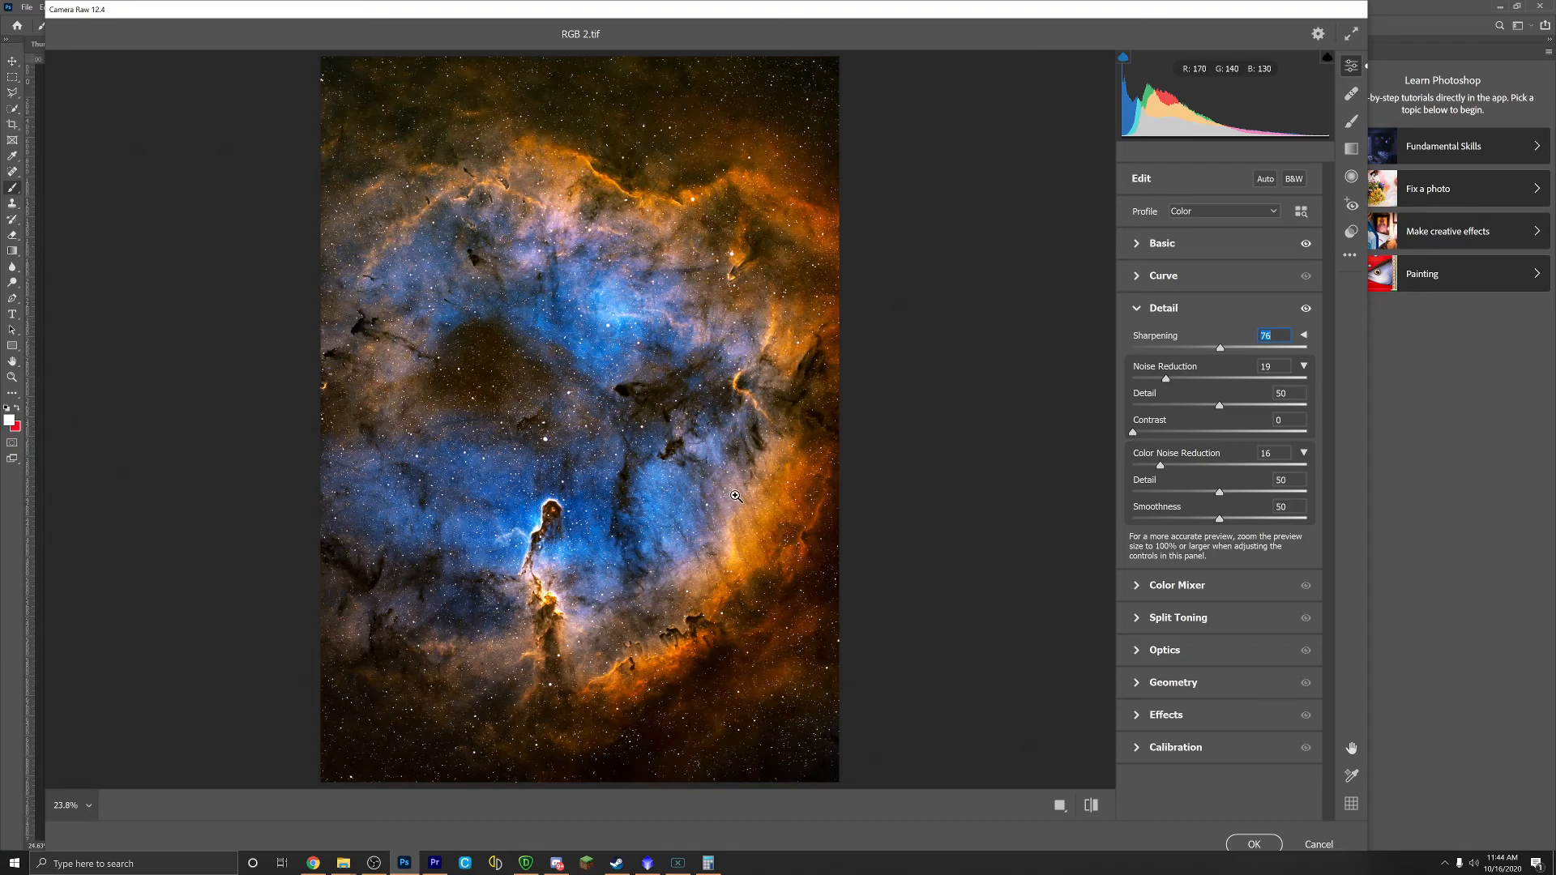
pyautogui.scroll(1, 752, 490)
pyautogui.scroll(5, 752, 490)
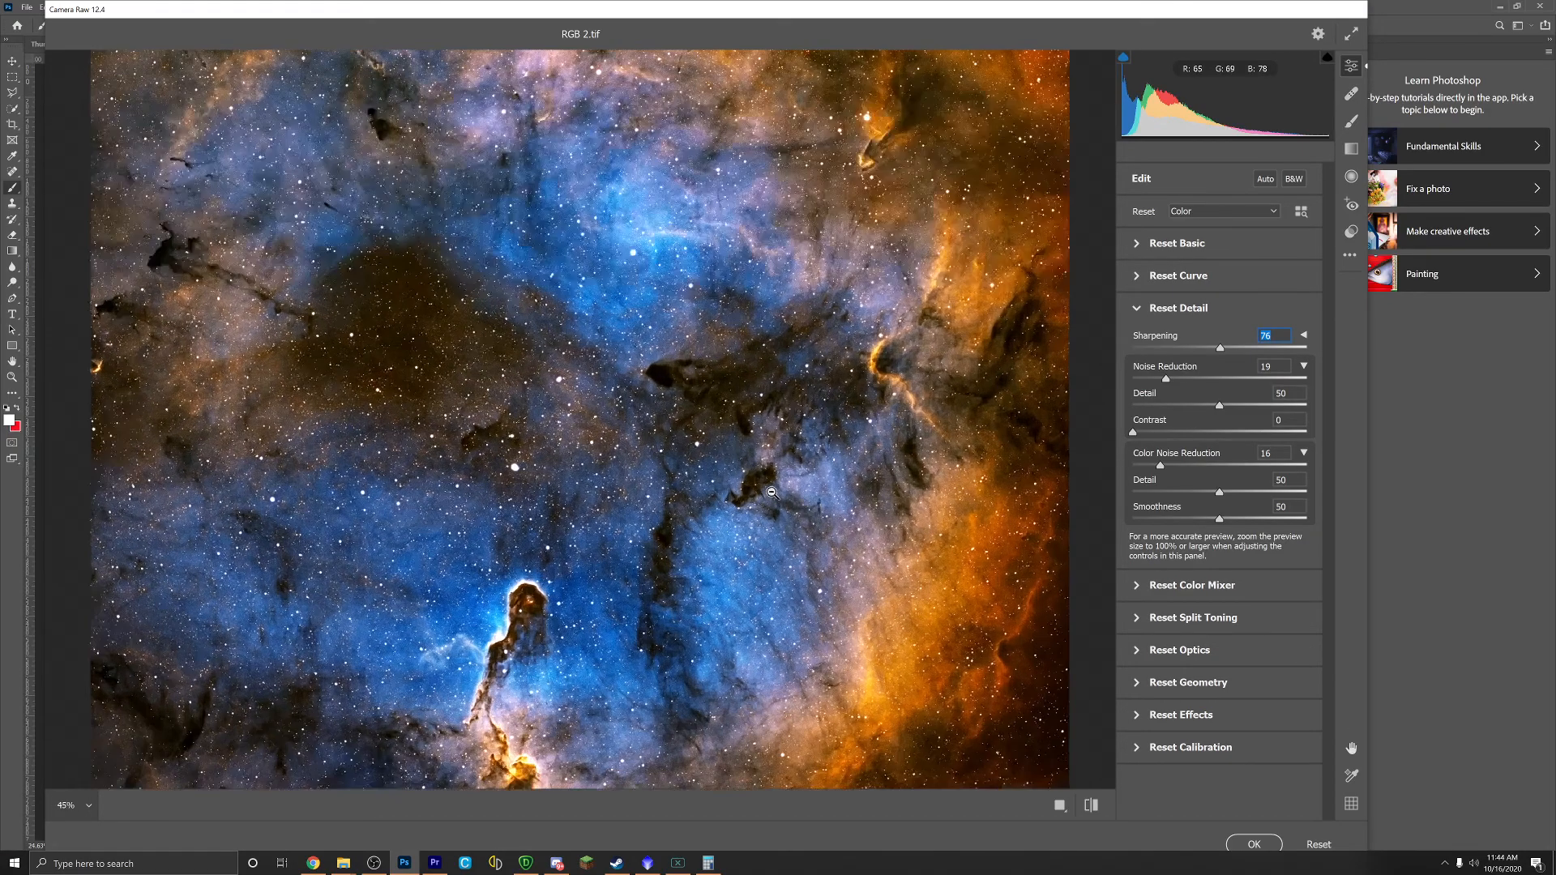
pyautogui.scroll(1, 770, 496)
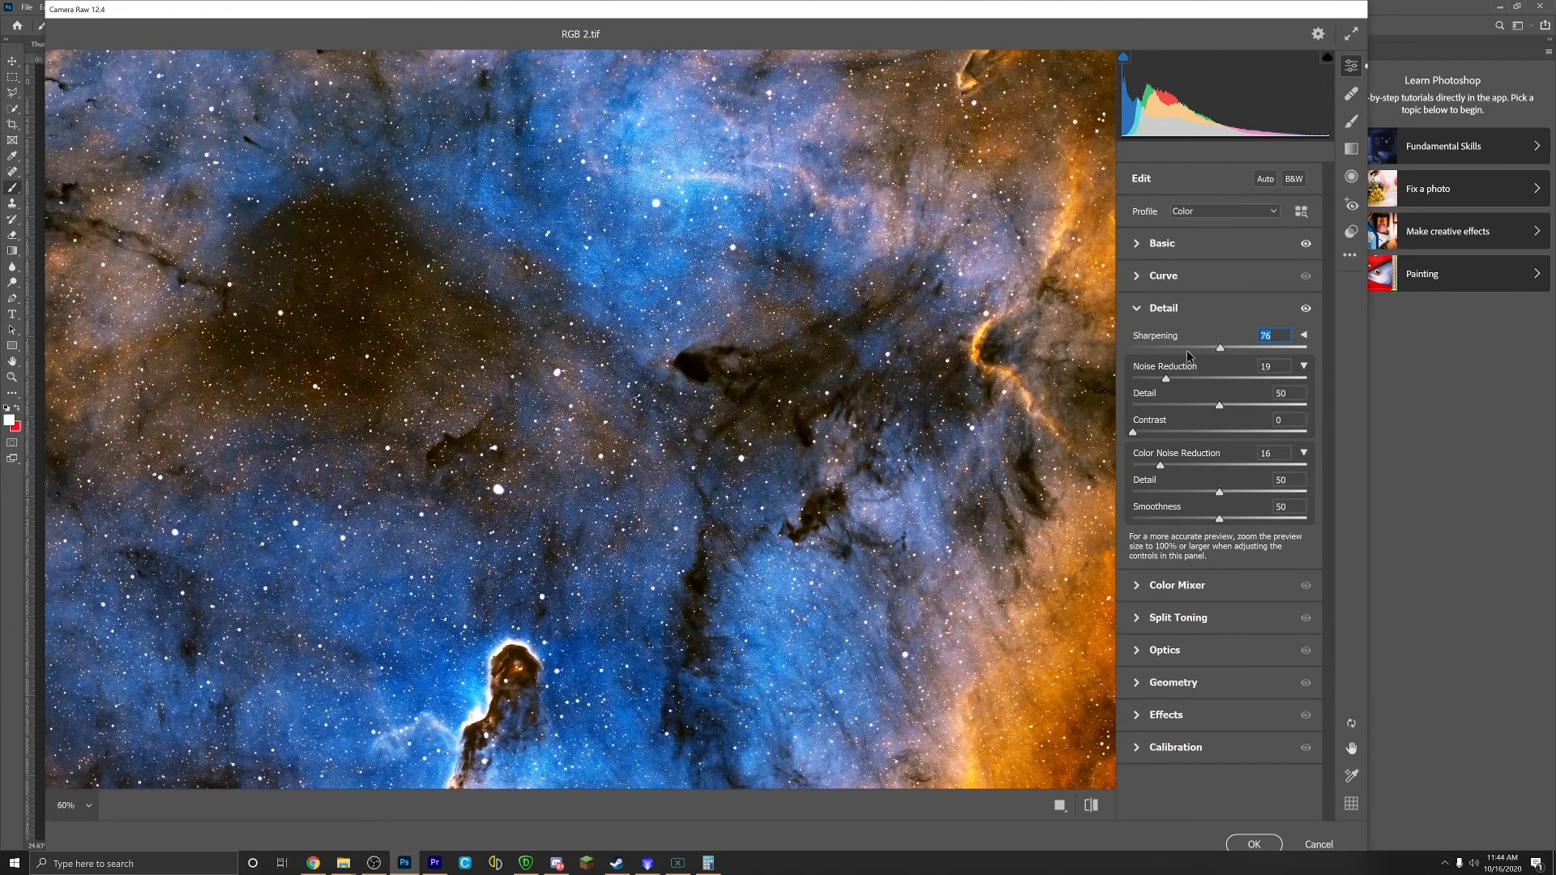
pyautogui.moveTo(1220, 347); pyautogui.dragTo(1128, 342)
# Step: Apply the Camera Raw filter to RGB 2.tif, then zoom in and out to inspect the denoised nebula
pyautogui.click(1248, 845)
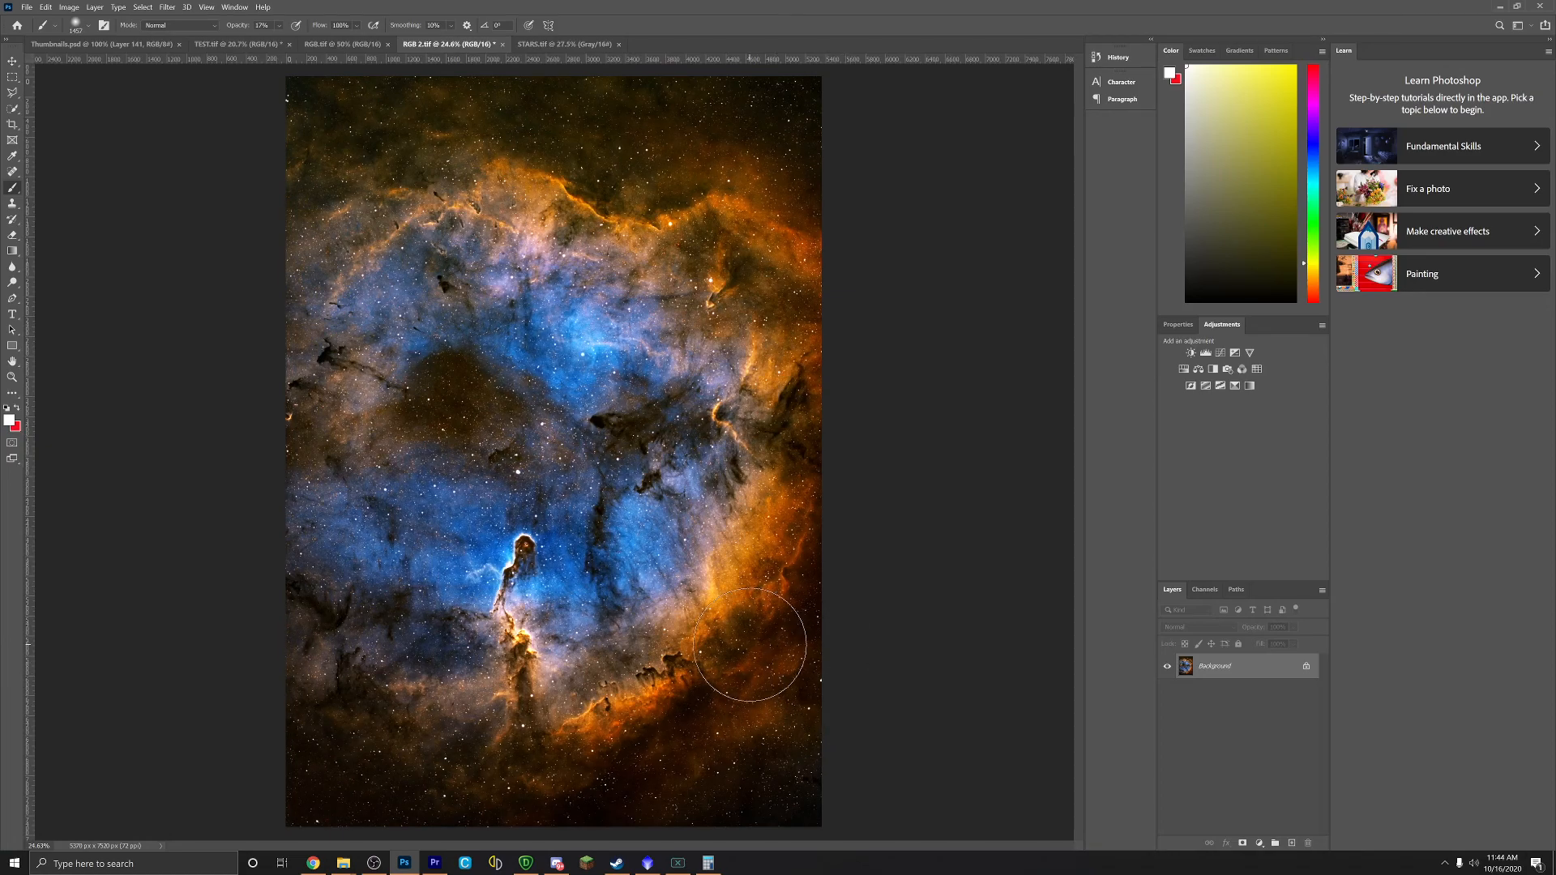
pyautogui.scroll(-2, 751, 631)
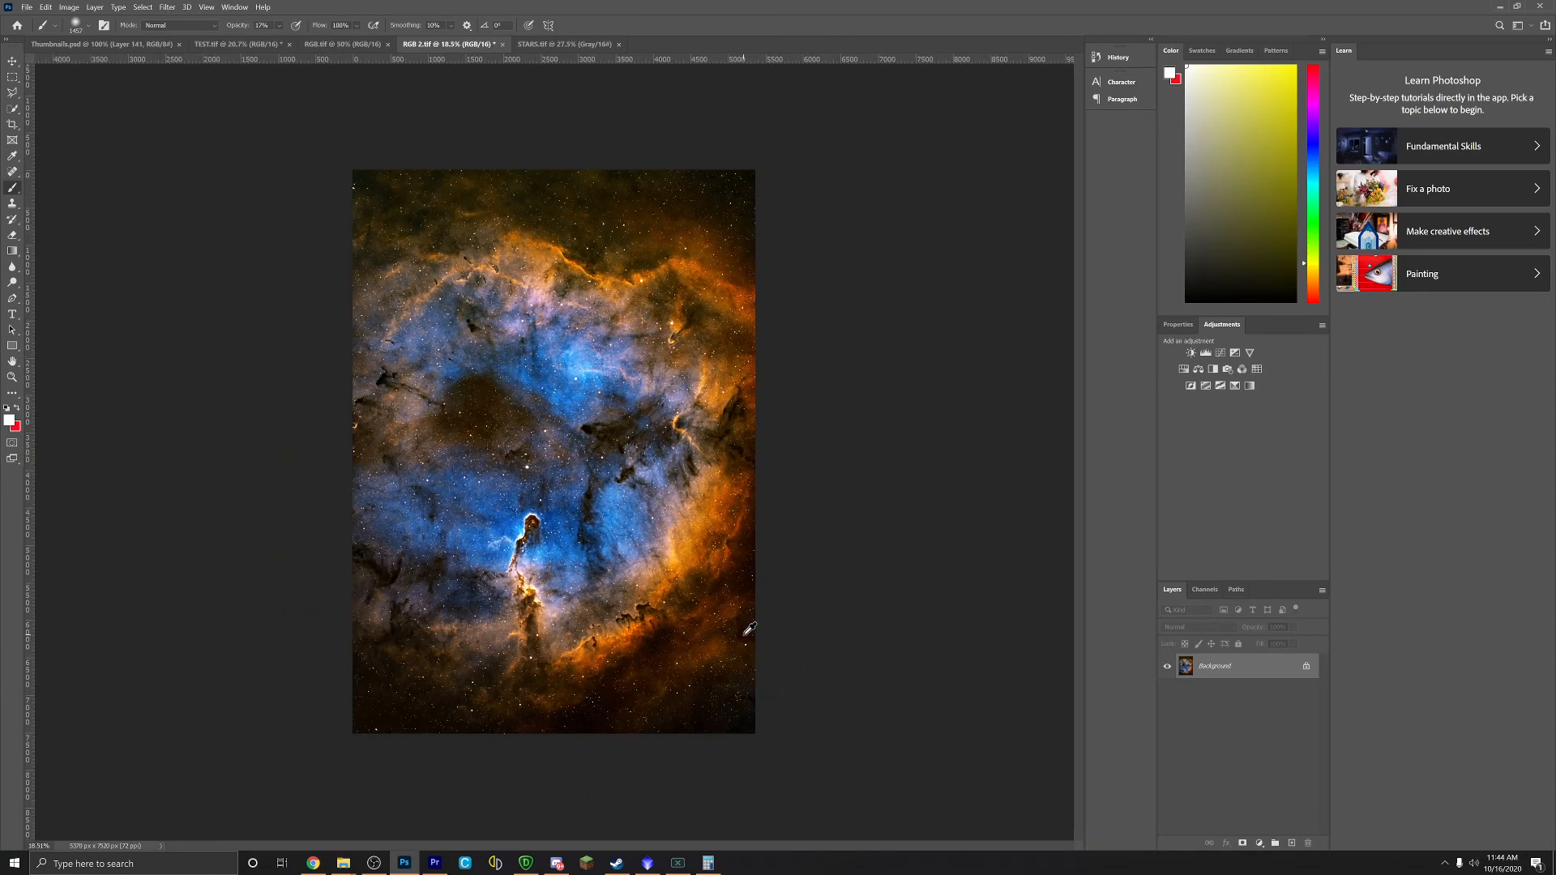
pyautogui.scroll(2, 749, 629)
pyautogui.scroll(1, 665, 666)
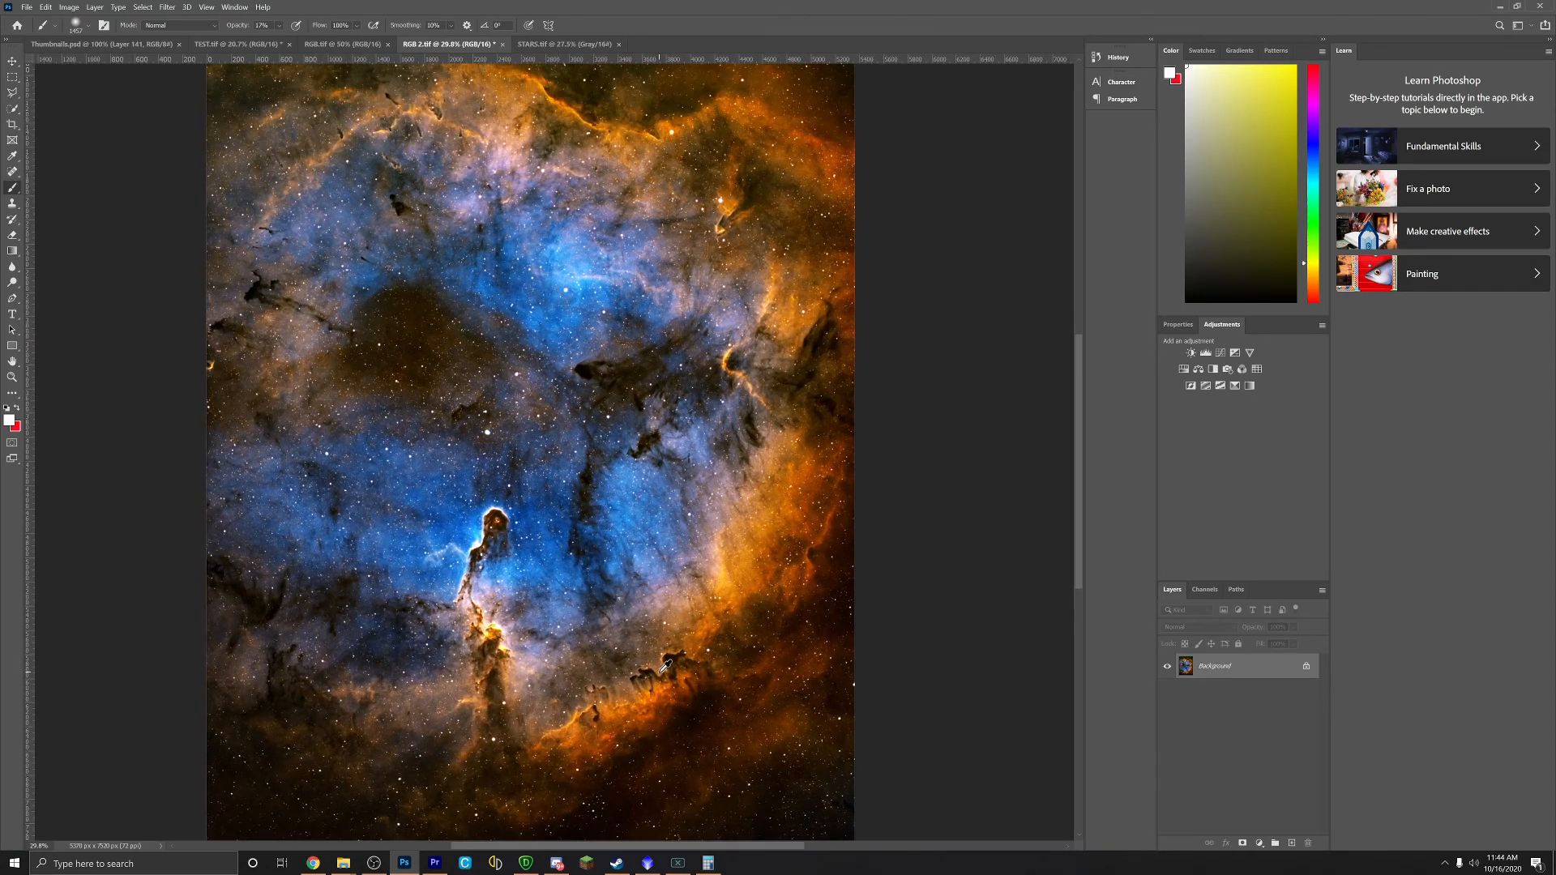
pyautogui.scroll(2, 665, 666)
pyautogui.scroll(1, 664, 666)
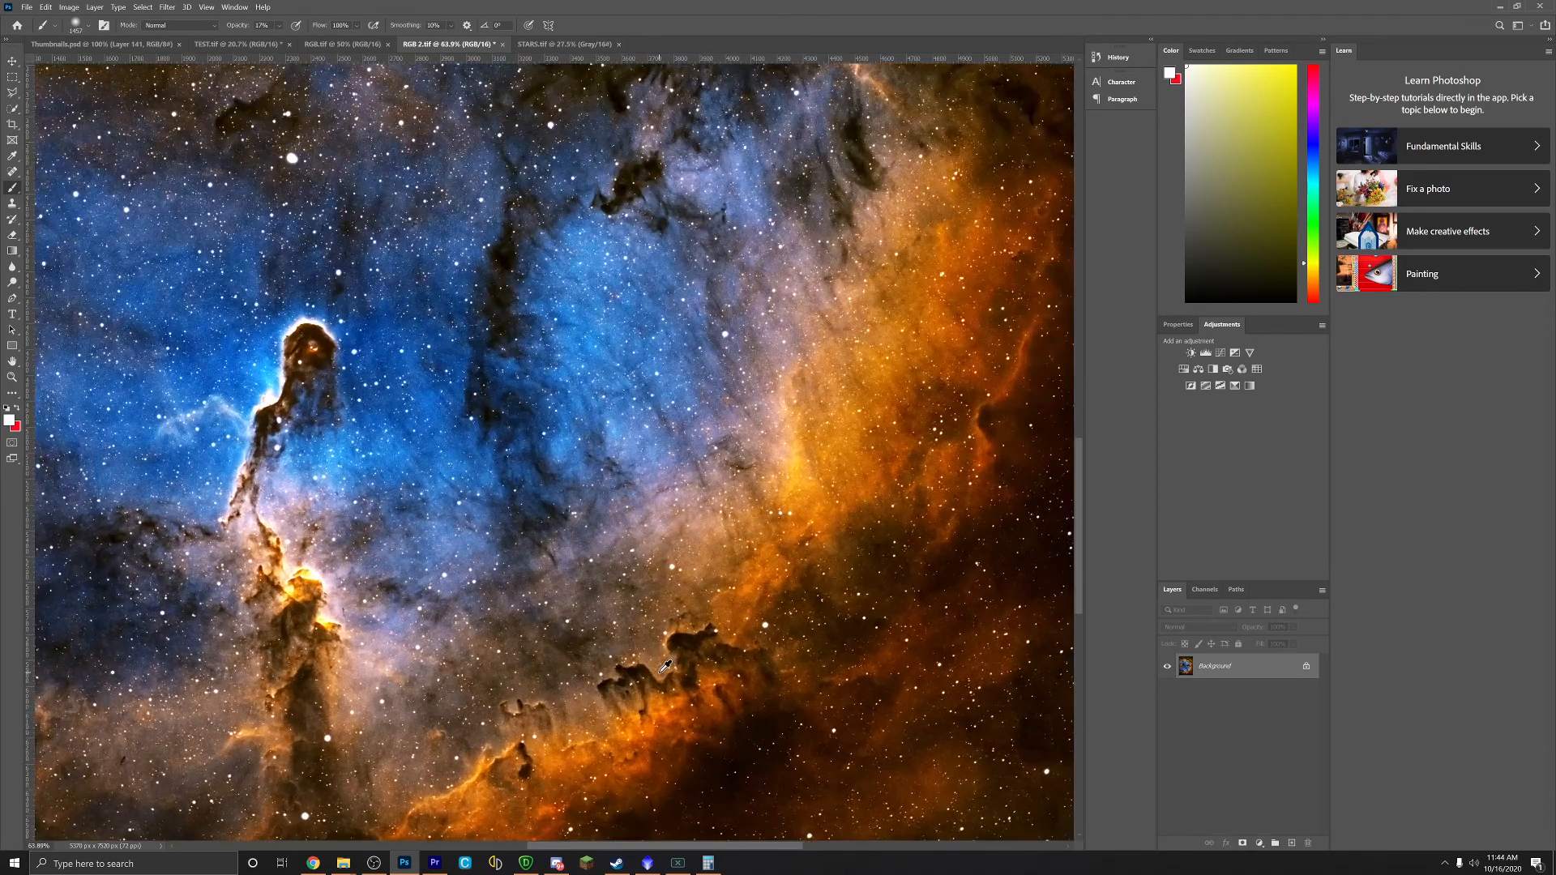
pyautogui.scroll(2, 664, 666)
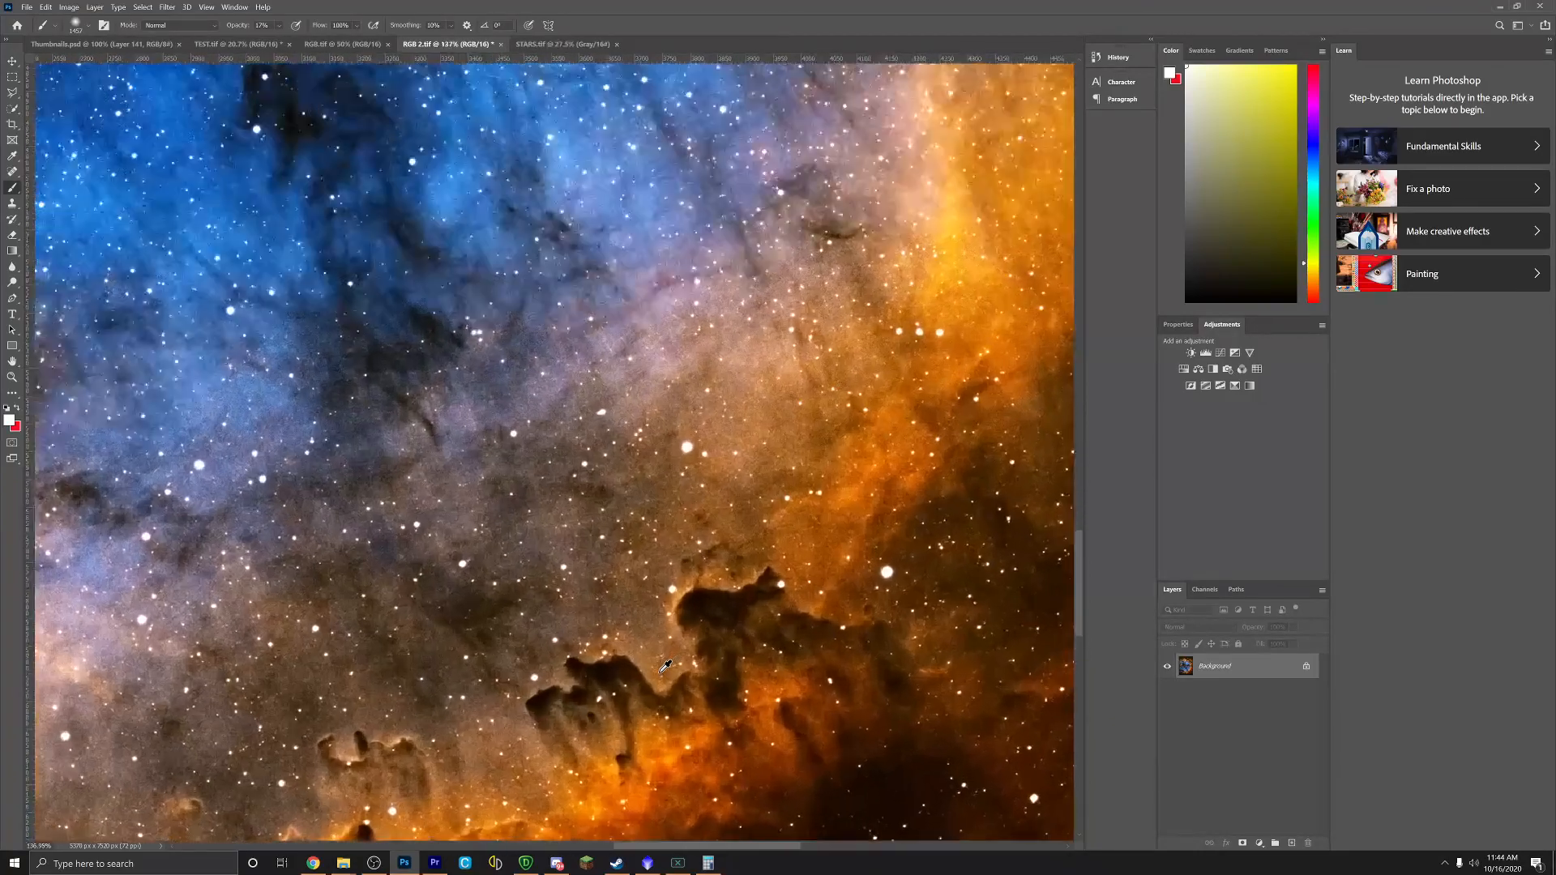
pyautogui.scroll(-5, 664, 666)
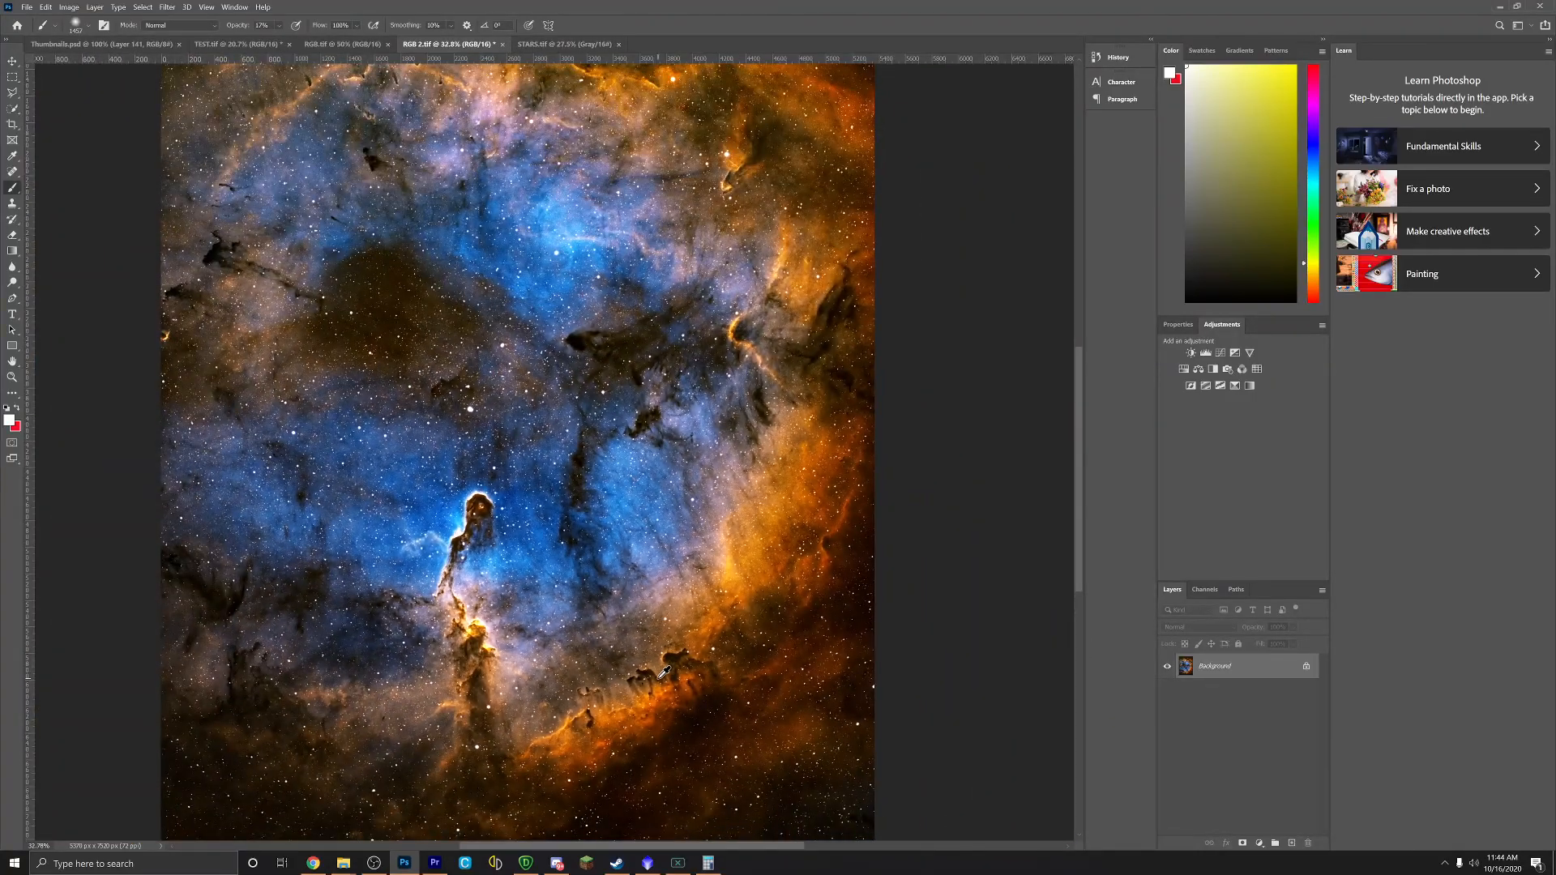
pyautogui.scroll(-1, 665, 671)
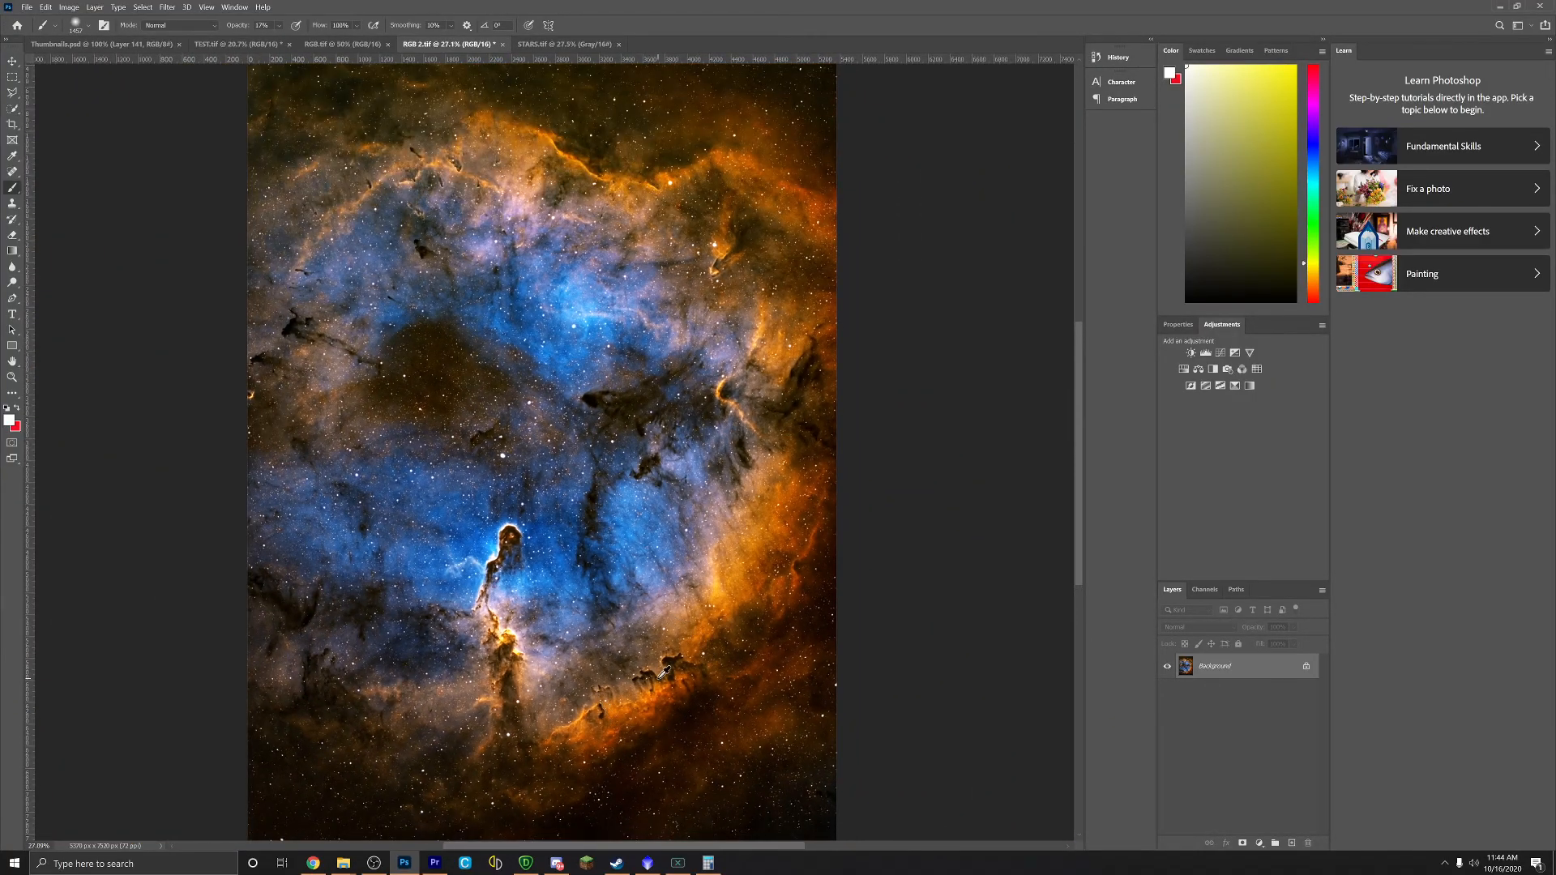
pyautogui.scroll(-1, 665, 671)
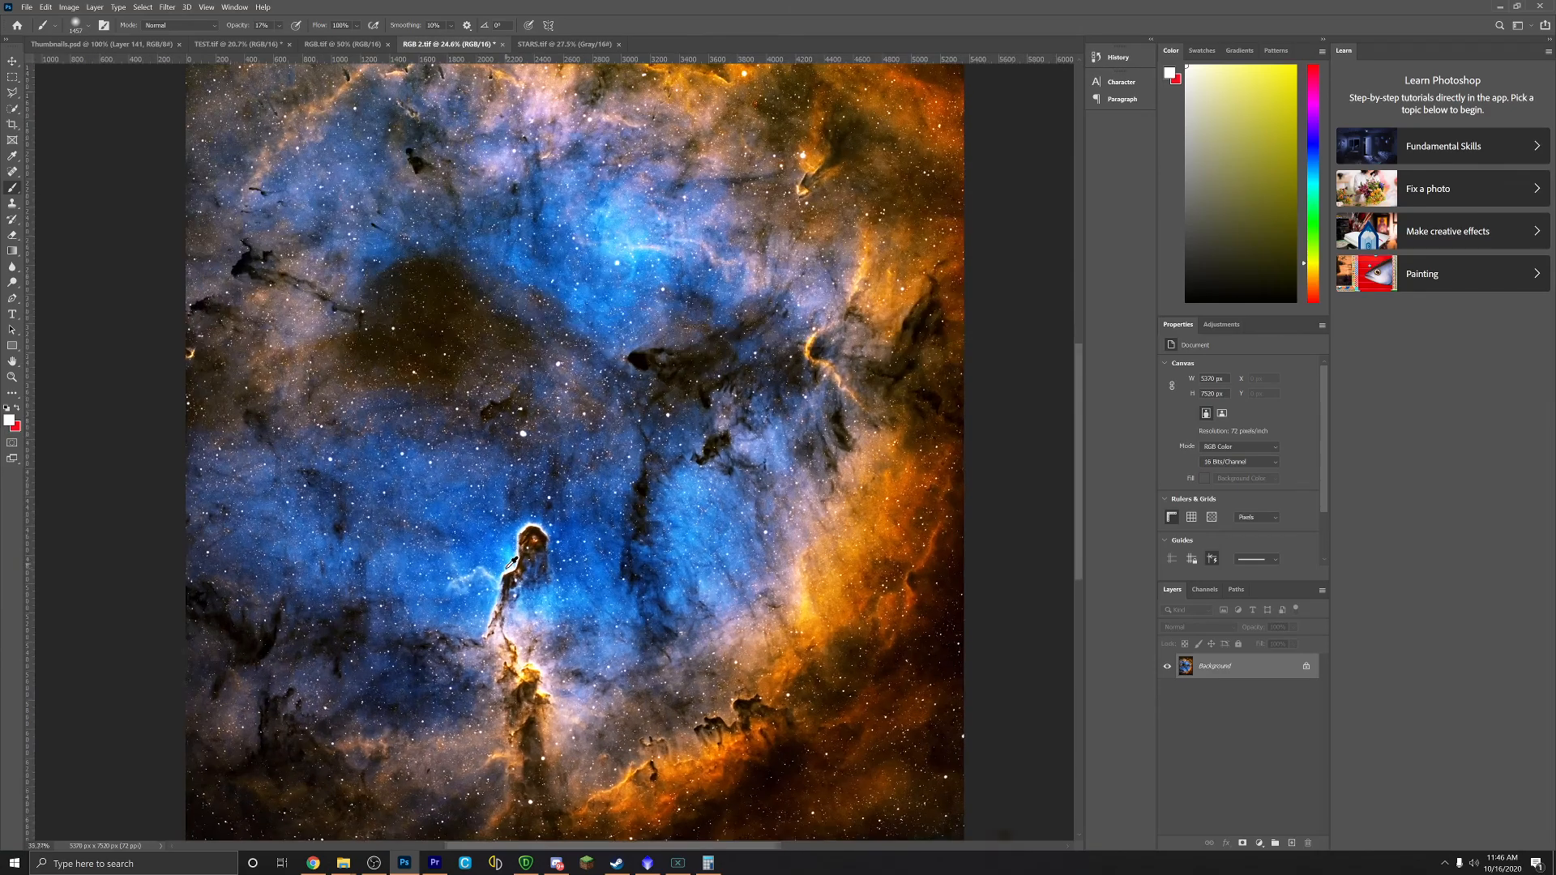
pyautogui.scroll(5, 526, 562)
pyautogui.scroll(-3, 525, 562)
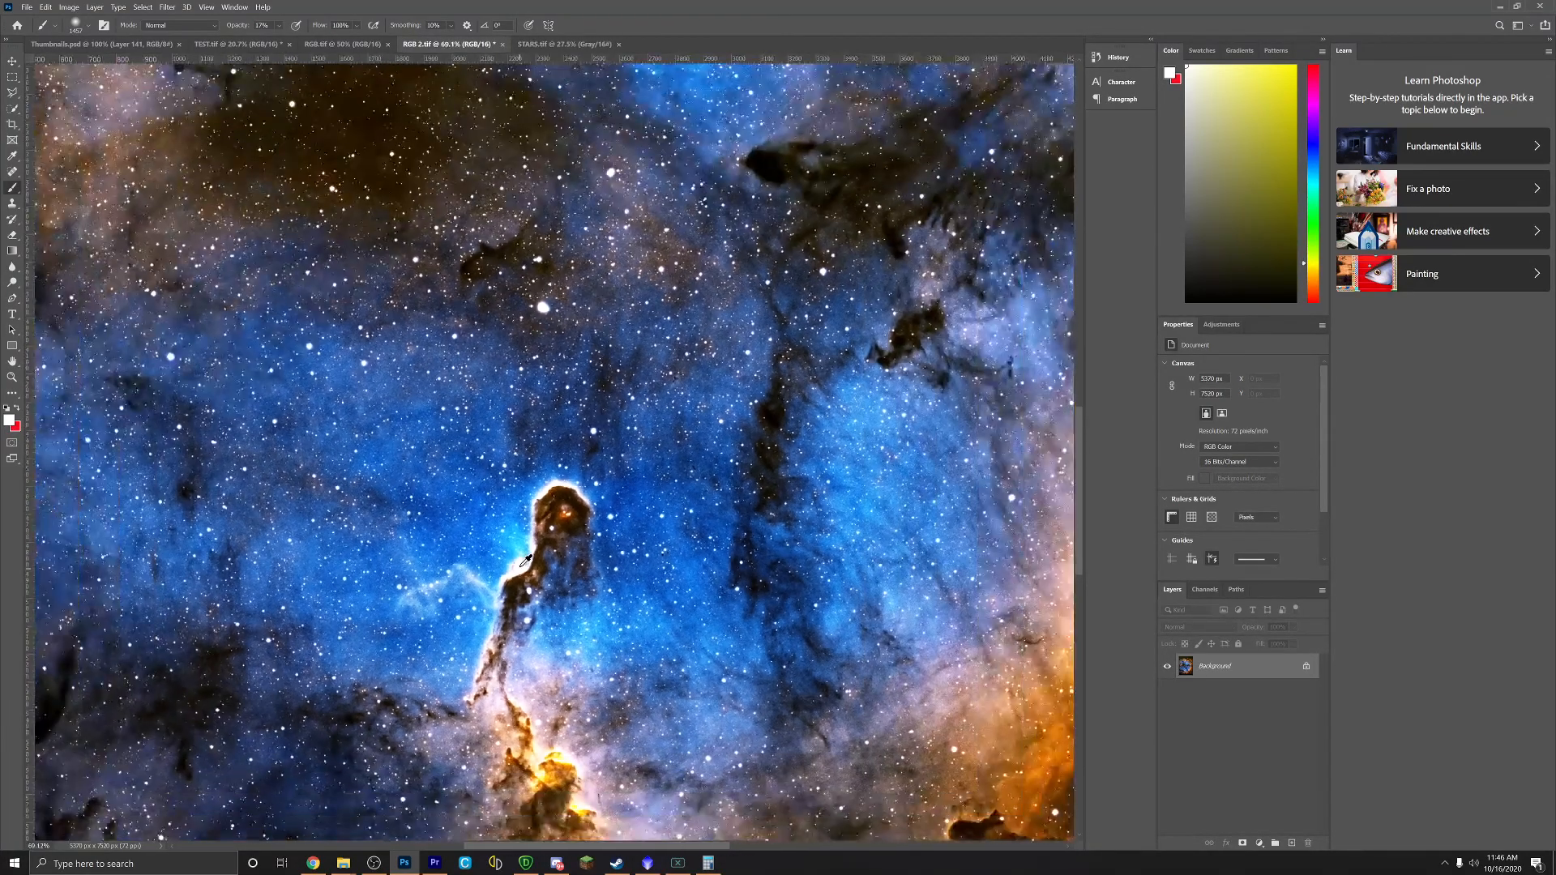
pyautogui.scroll(3, 478, 198)
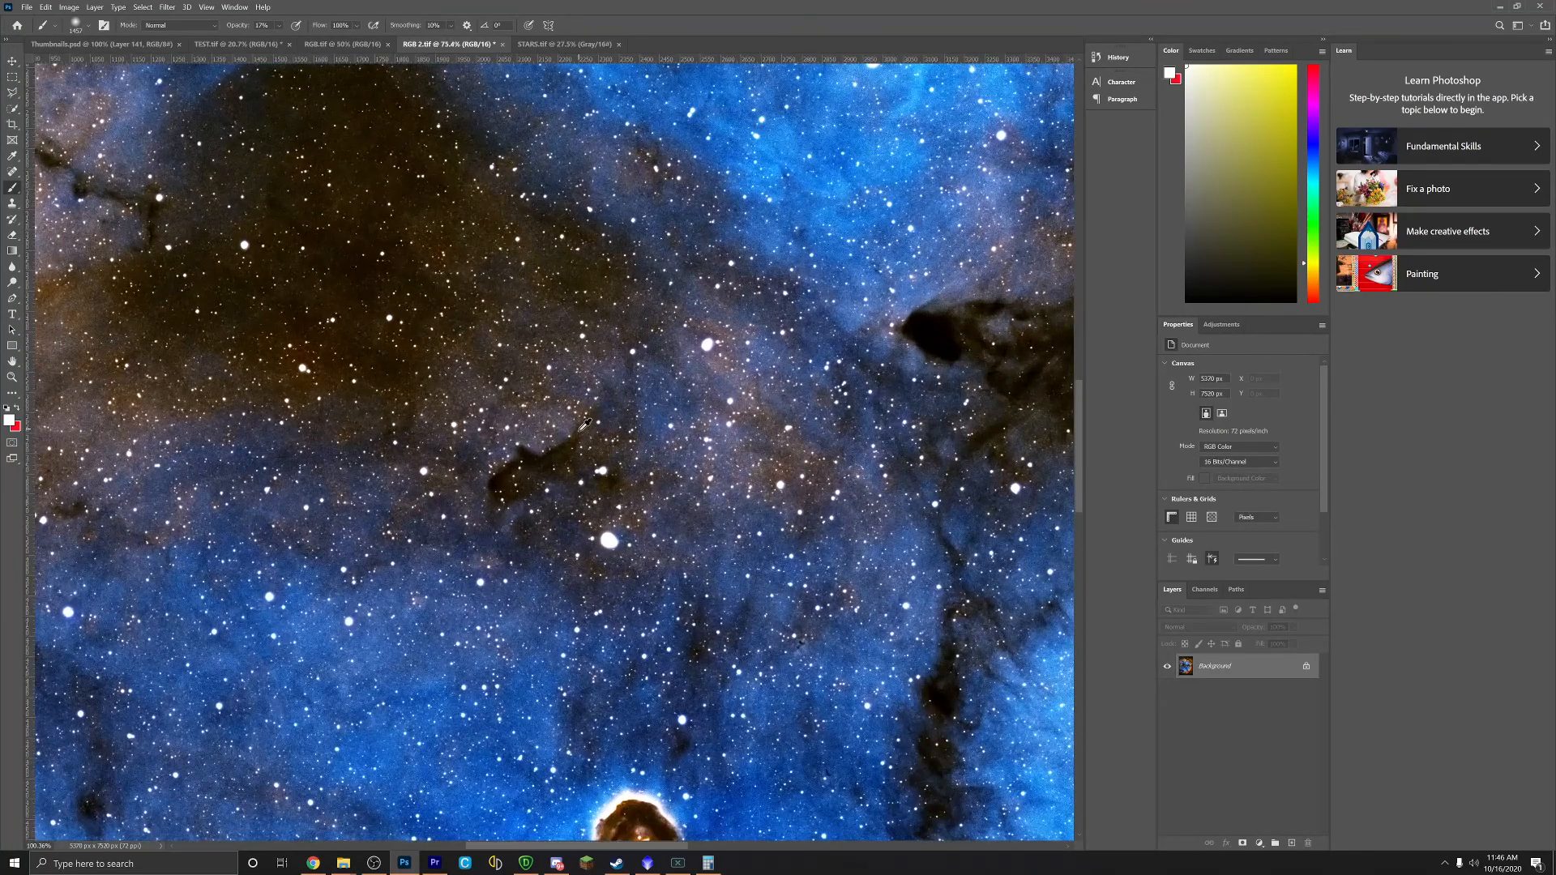
pyautogui.scroll(-2, 586, 425)
pyautogui.scroll(-2, 585, 425)
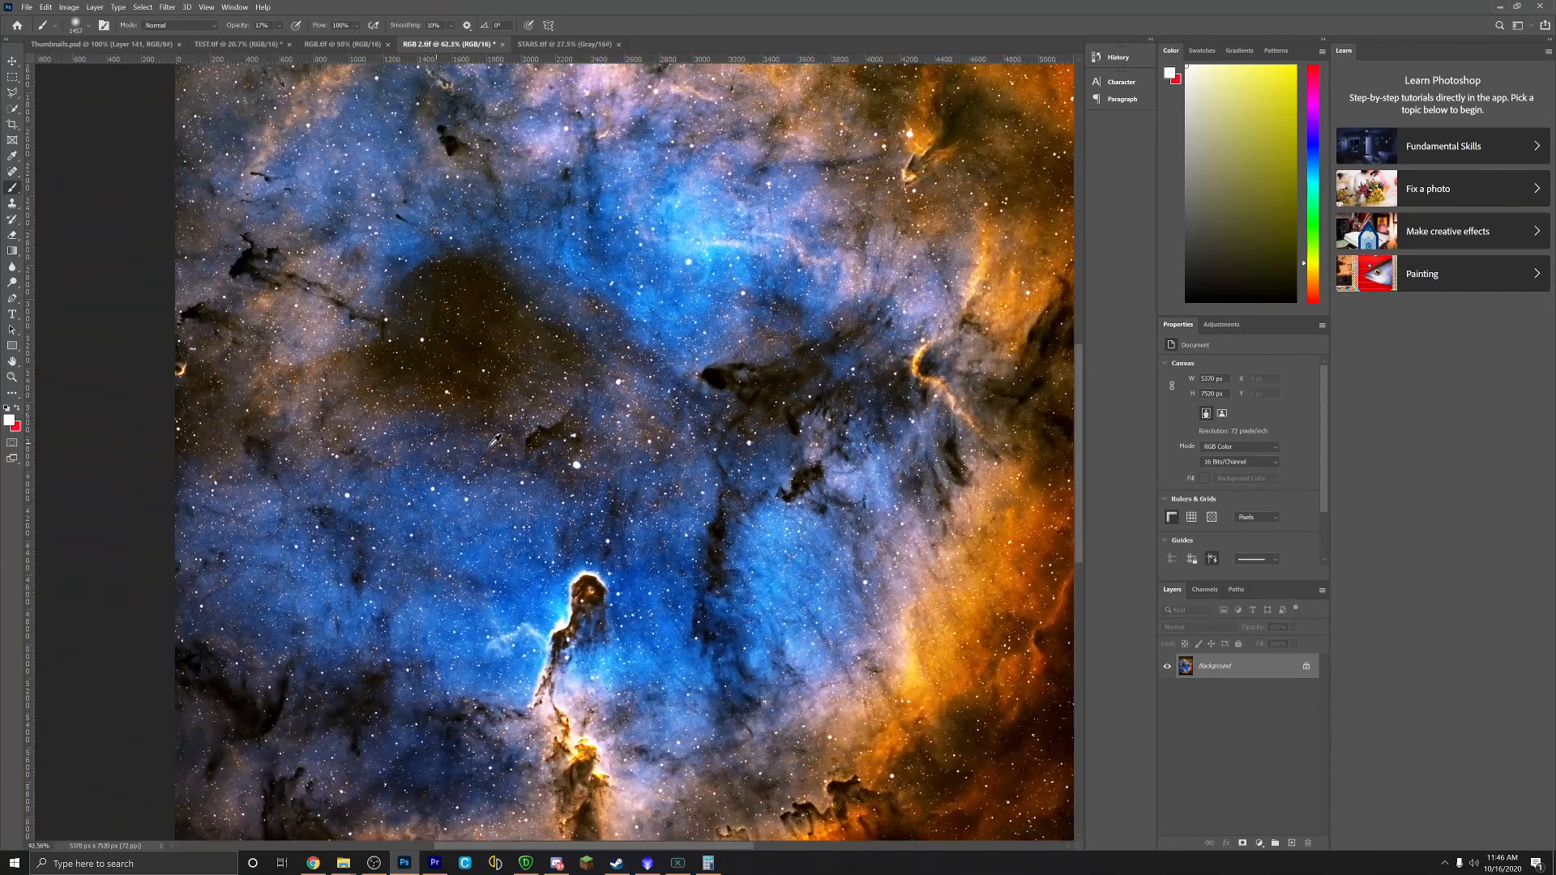
pyautogui.scroll(8, 648, 393)
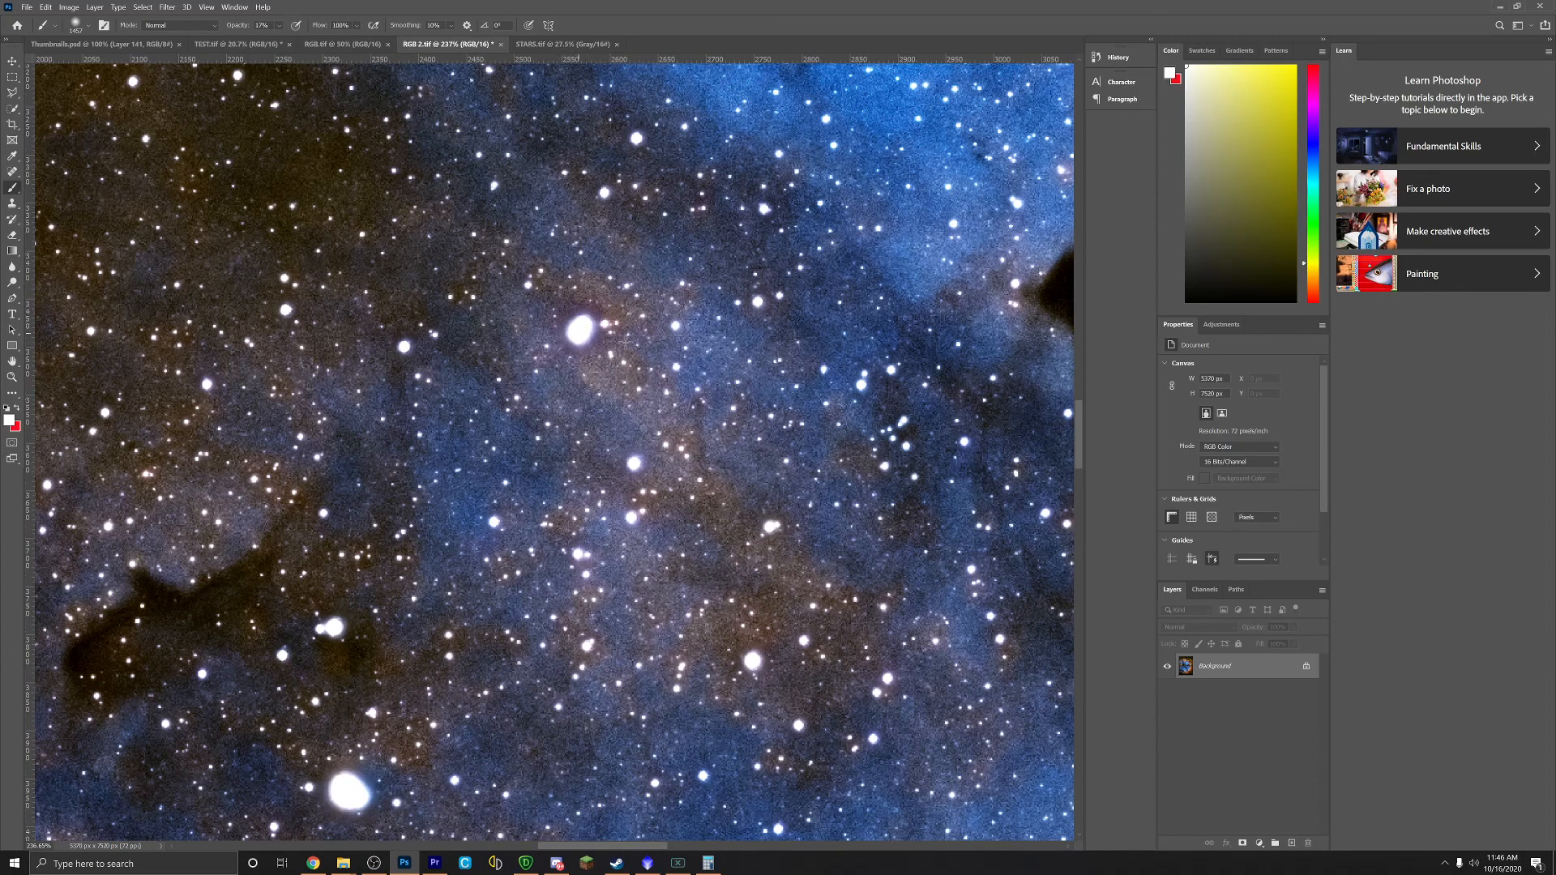
pyautogui.scroll(-8, 717, 384)
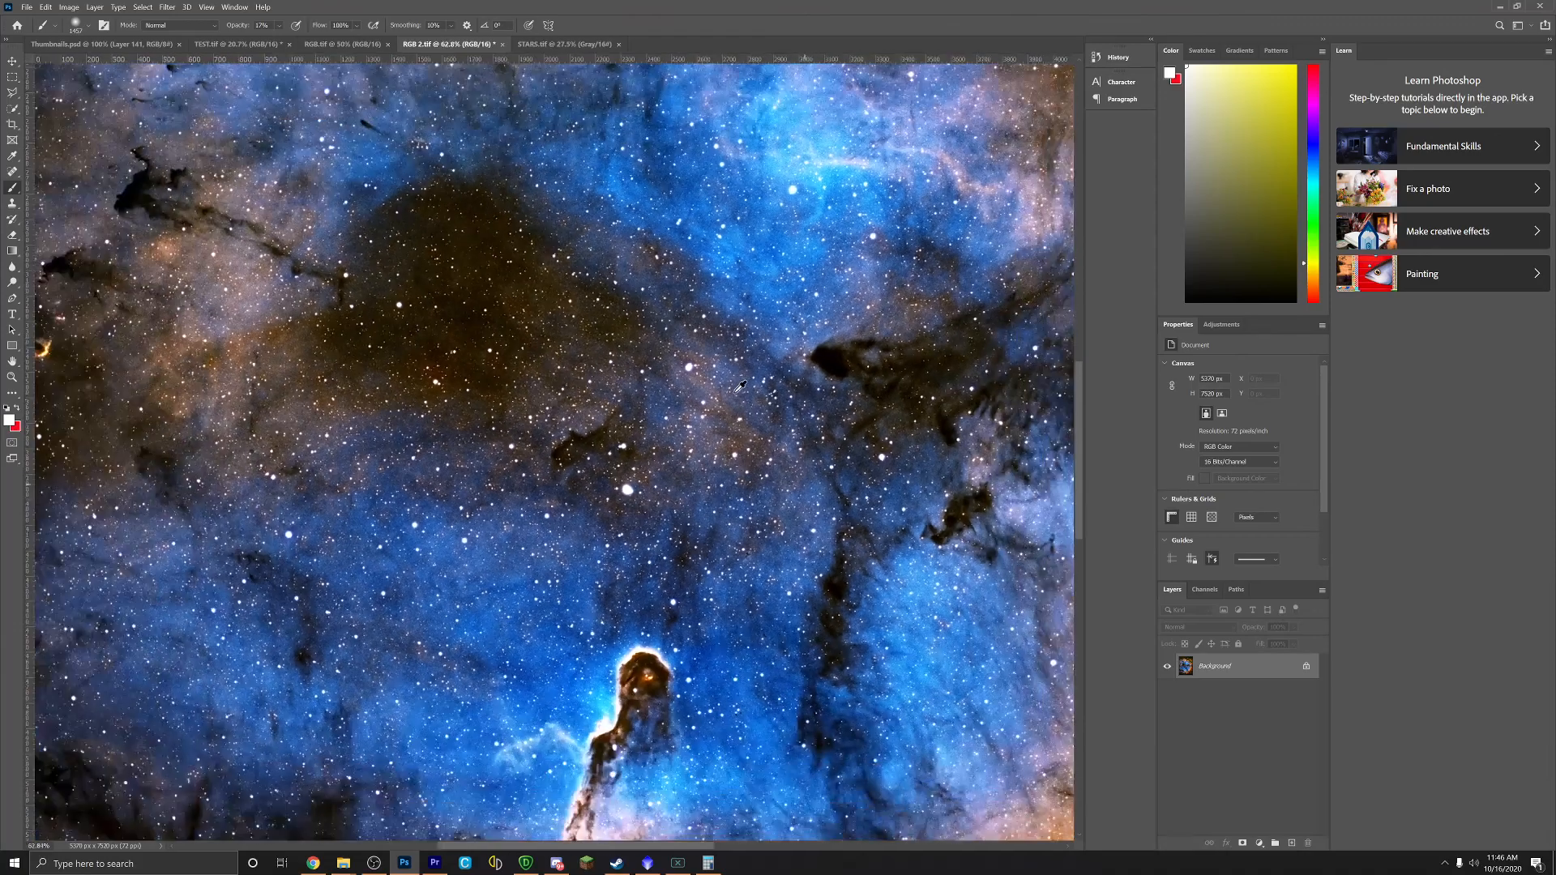
pyautogui.scroll(-3, 716, 385)
pyautogui.scroll(6, 875, 313)
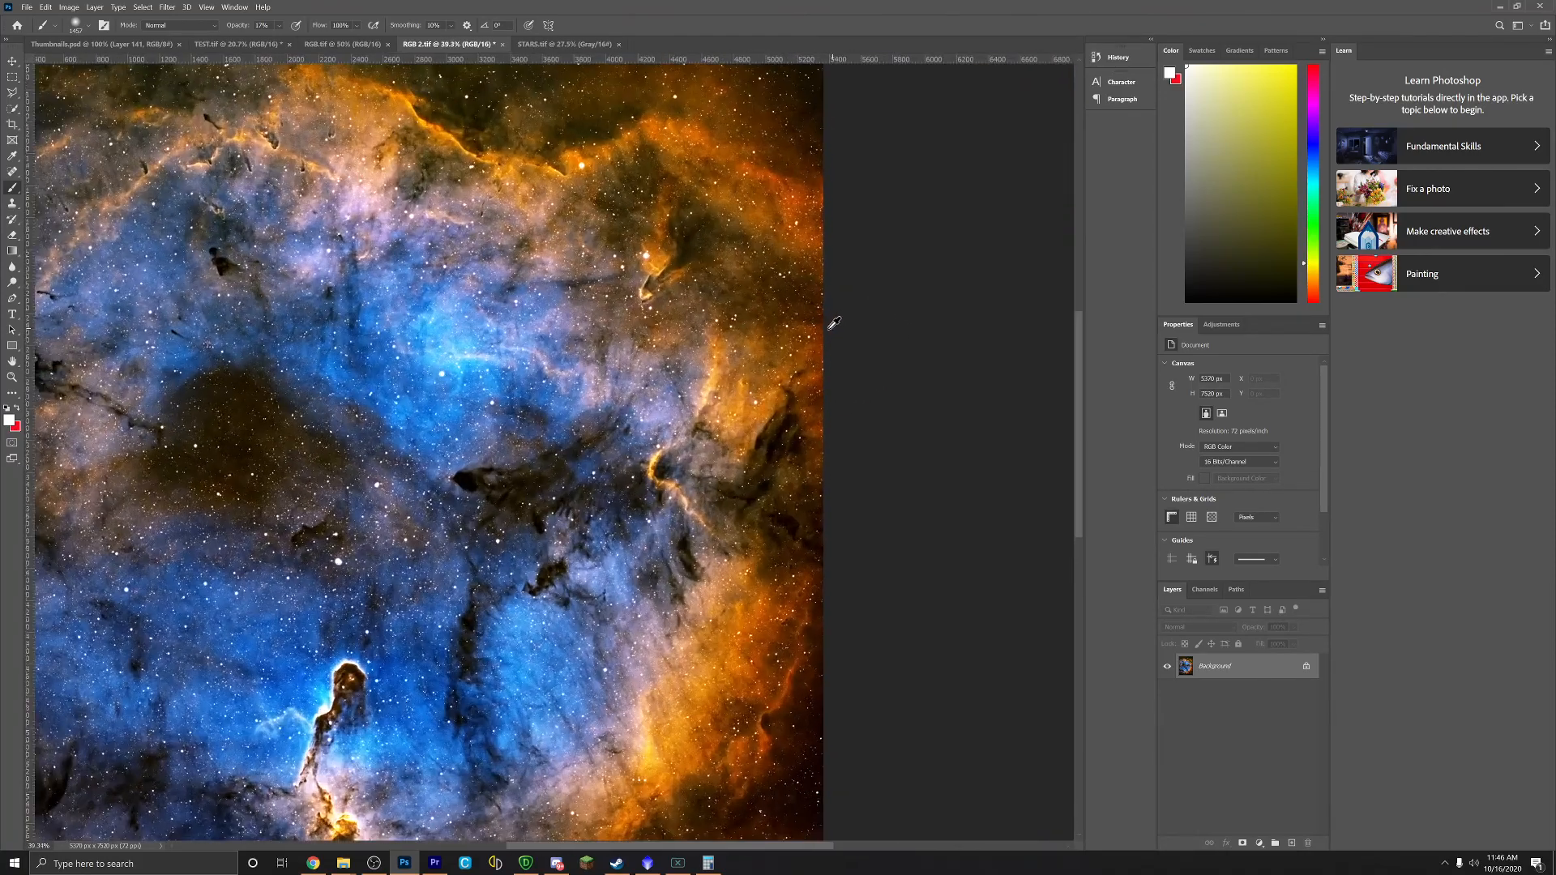
pyautogui.scroll(5, 733, 362)
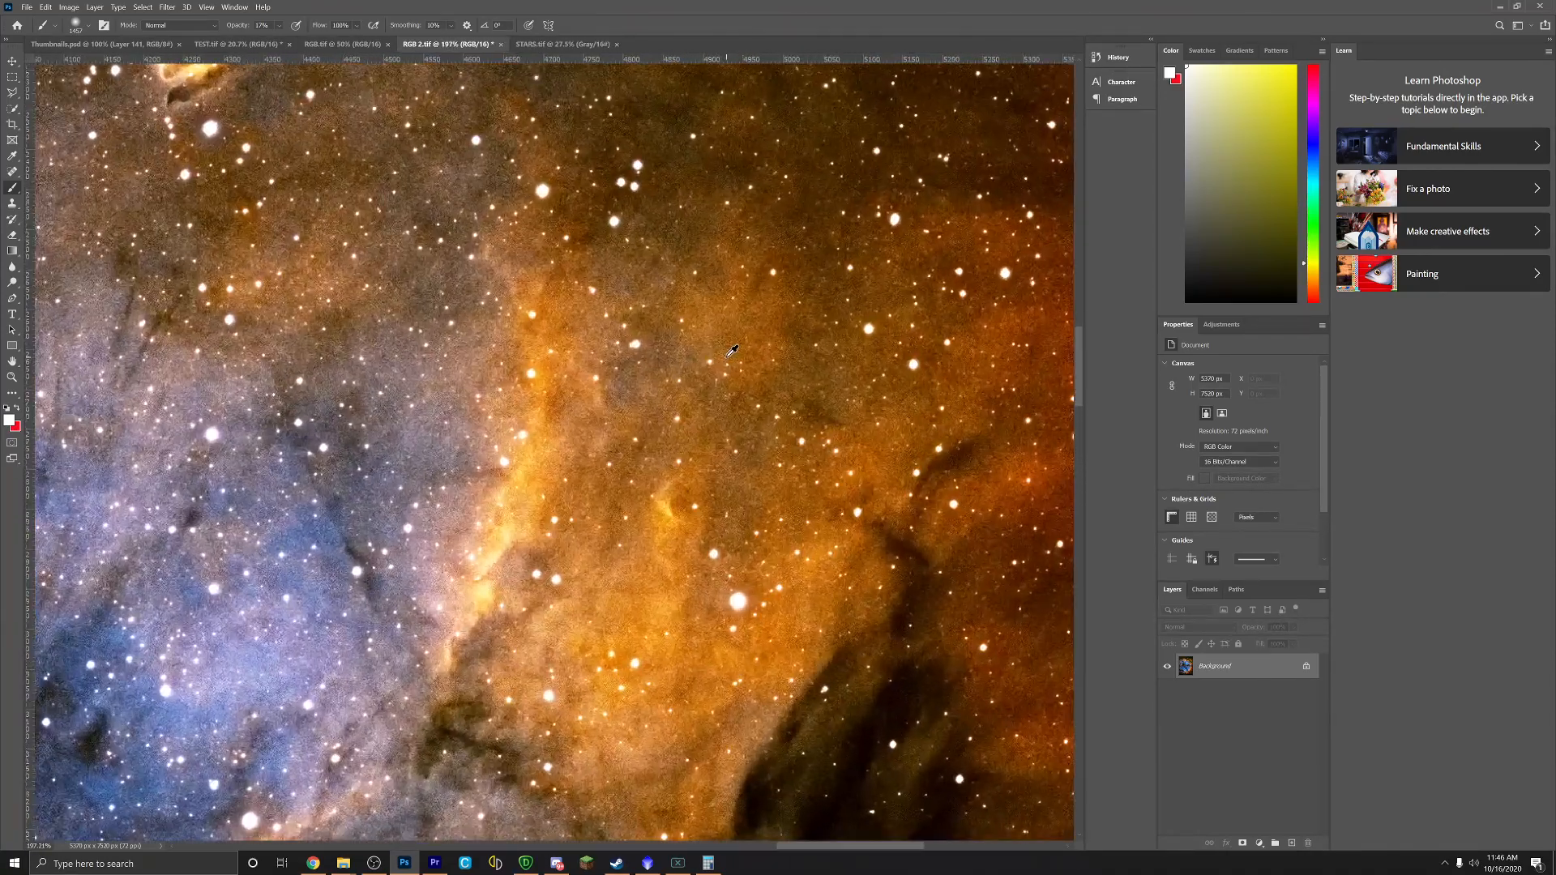
pyautogui.scroll(-10, 732, 350)
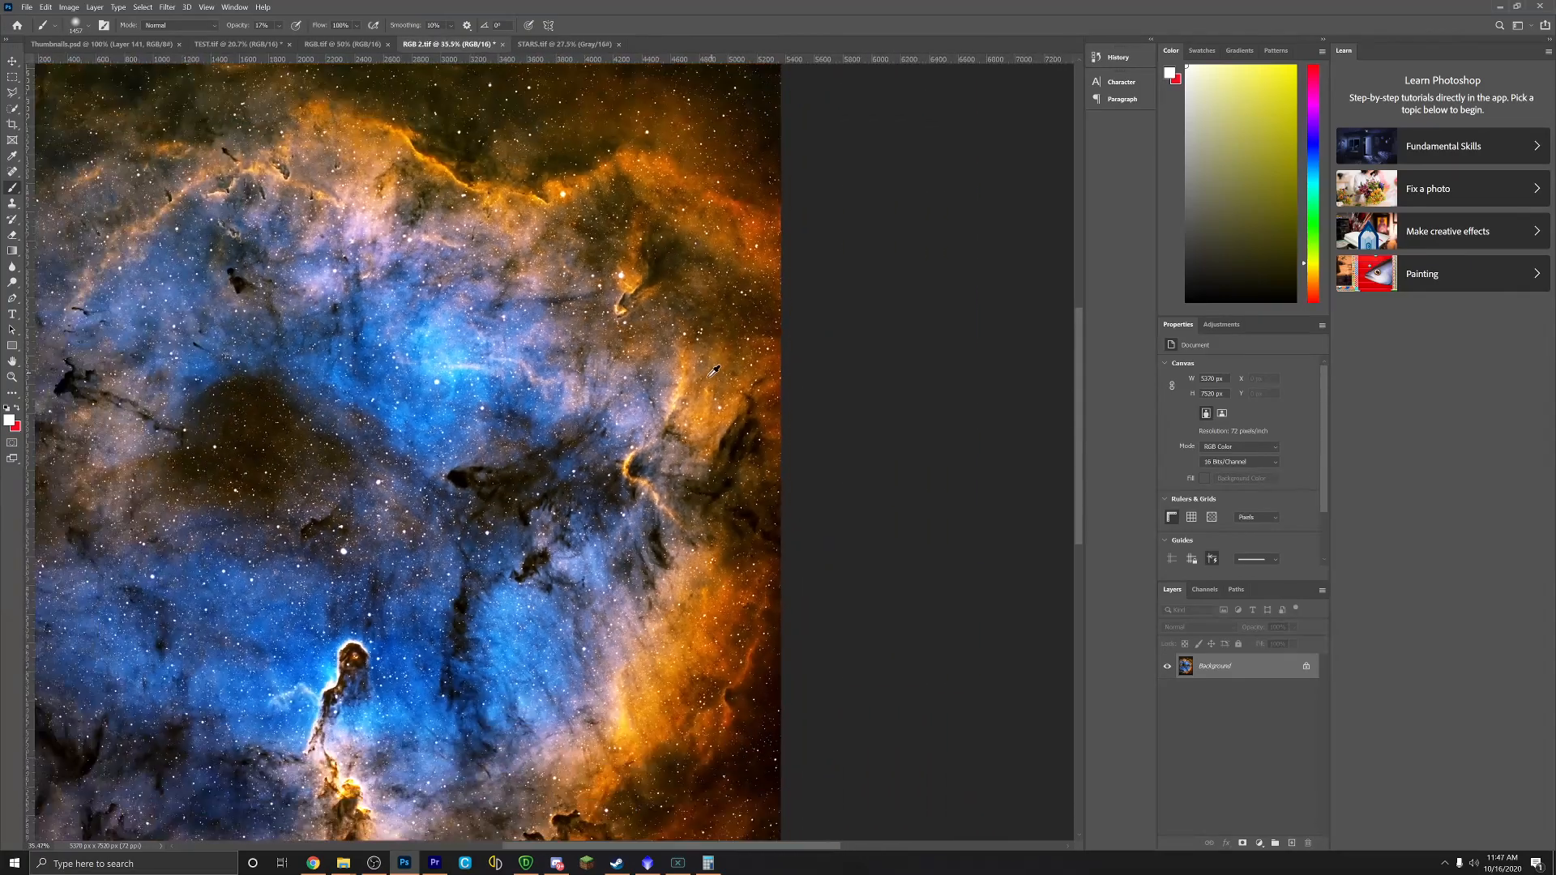
pyautogui.scroll(2, 509, 642)
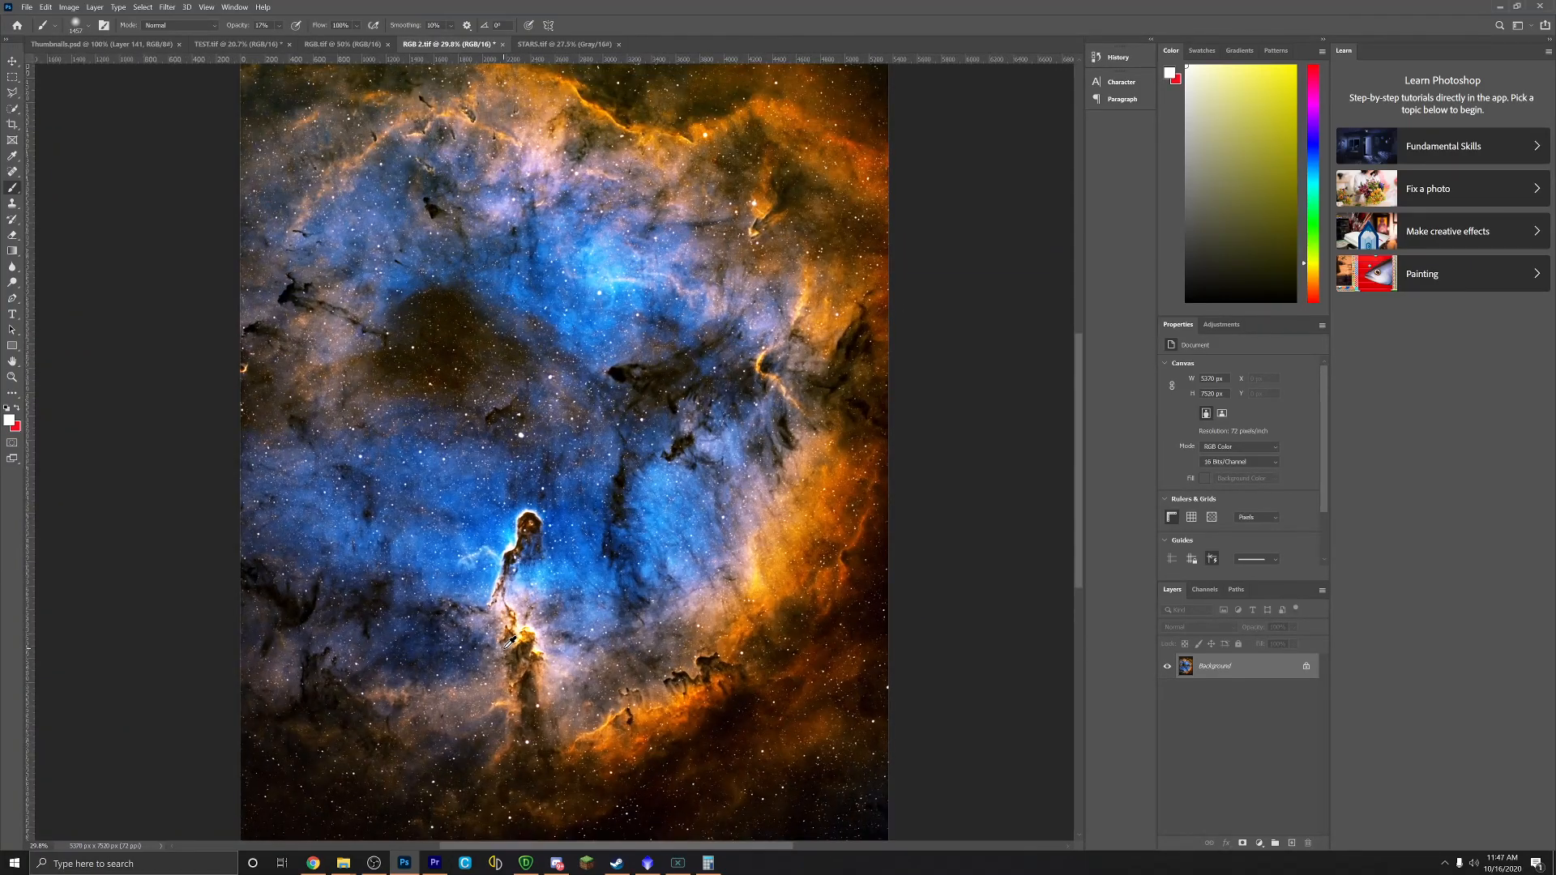
pyautogui.scroll(-1, 509, 642)
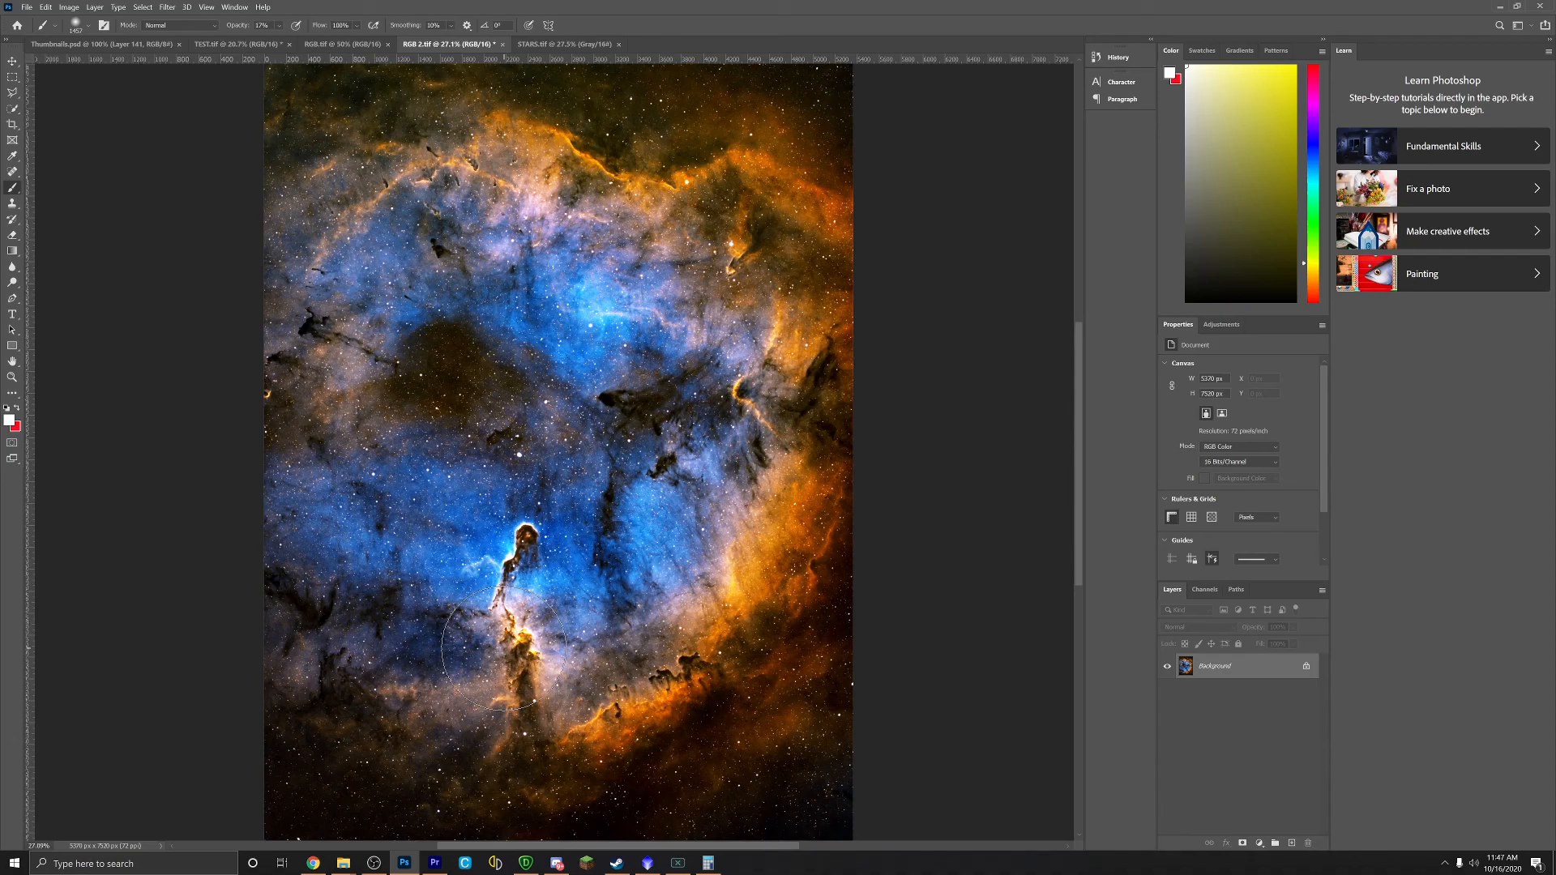
pyautogui.scroll(-1, 470, 641)
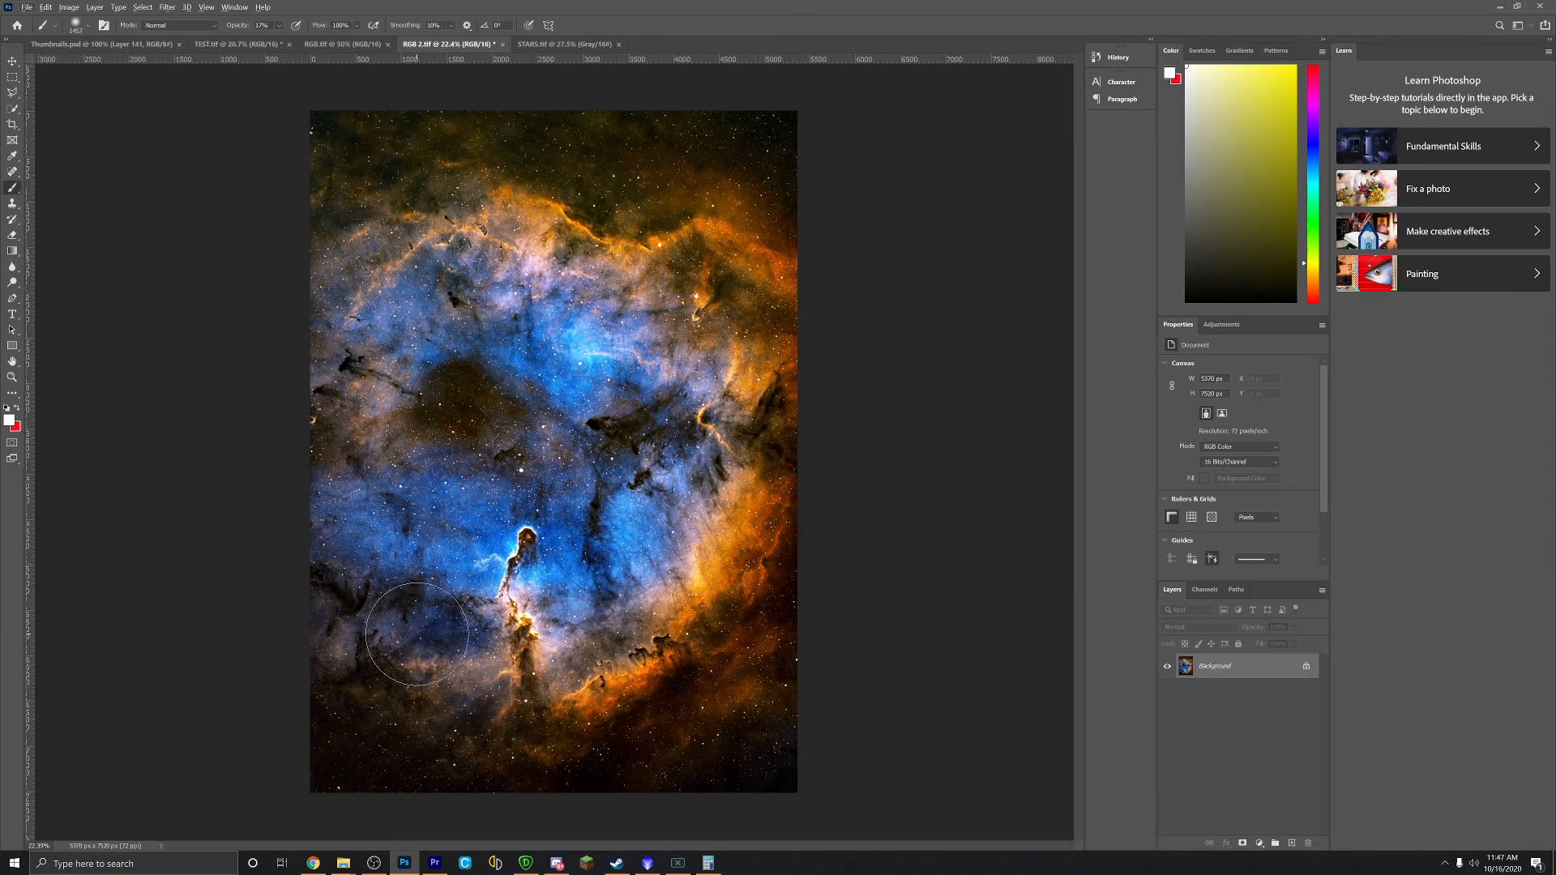
pyautogui.scroll(1, 348, 623)
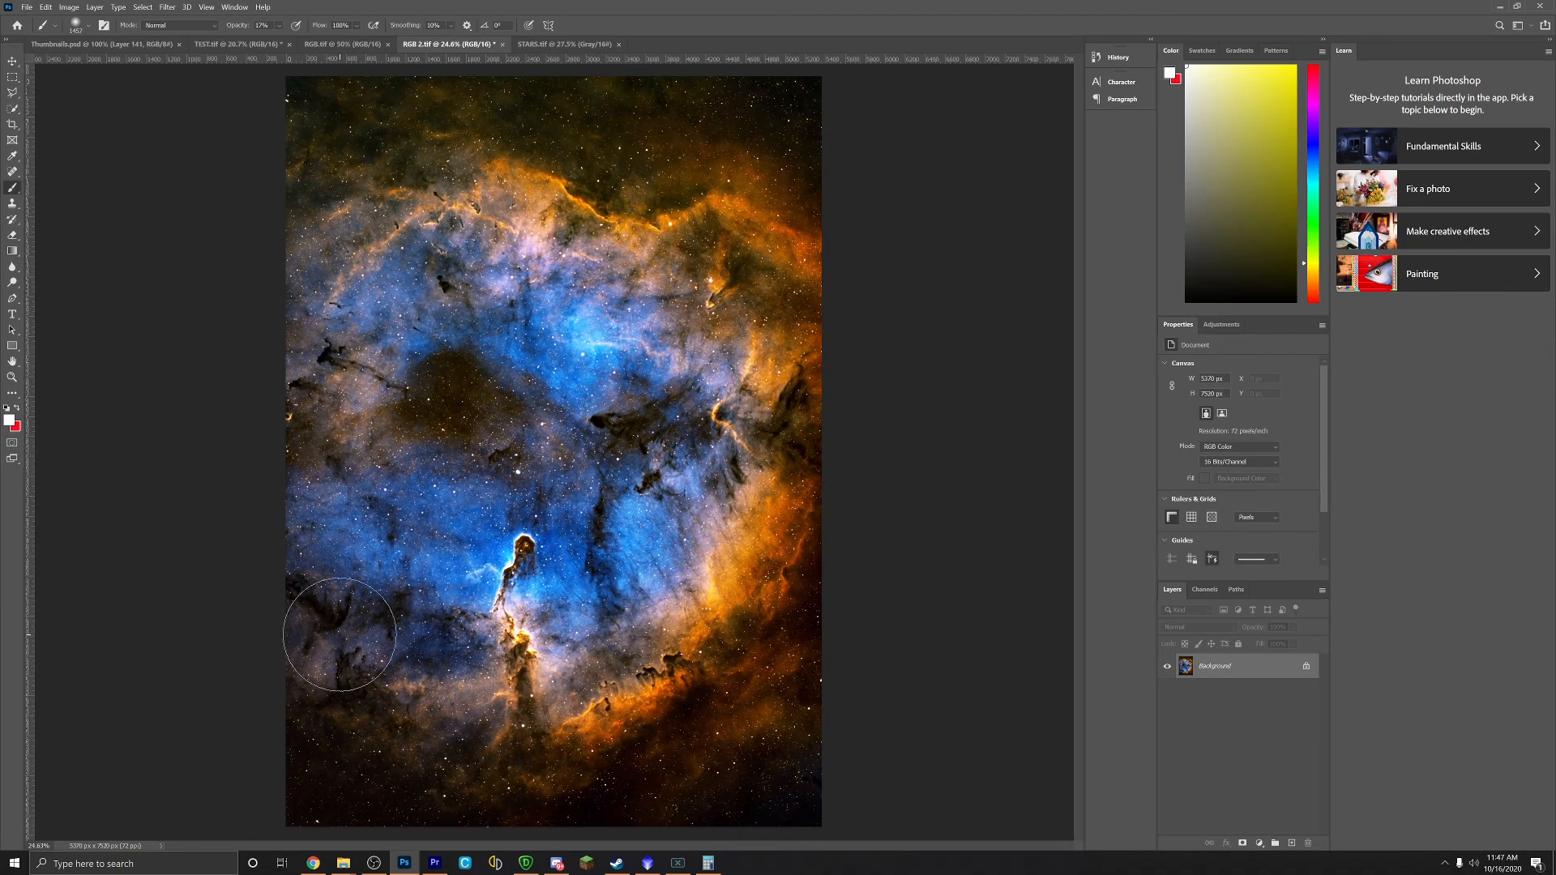